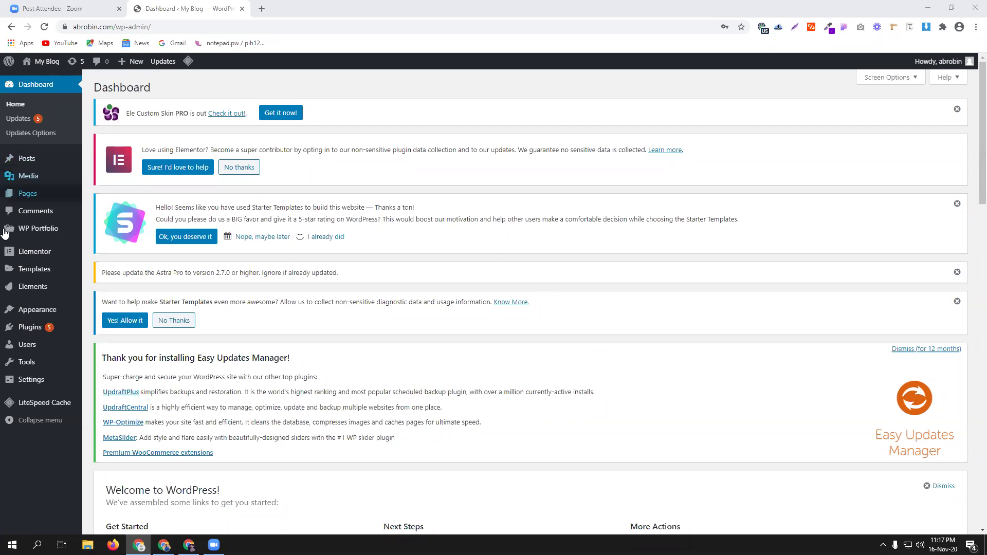
Step: Open the Installed Plugins page and look over the 10 listed plugins
mouse_move(36, 328)
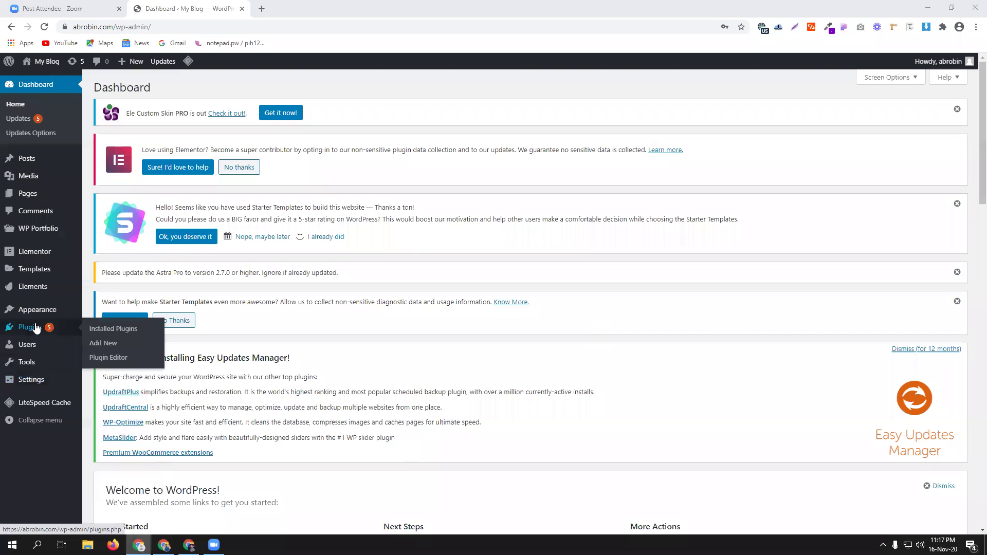
click(107, 329)
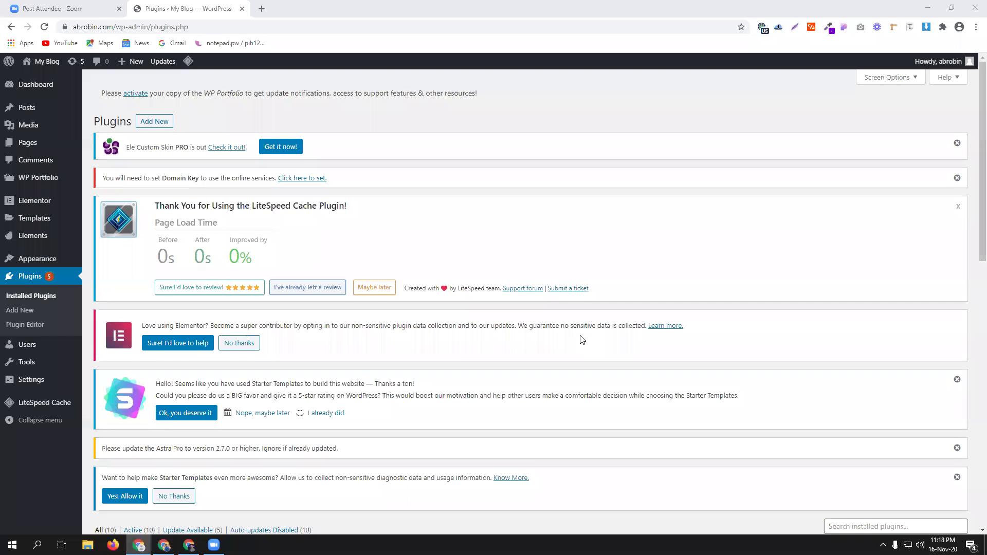
scroll(581, 340, down, 4)
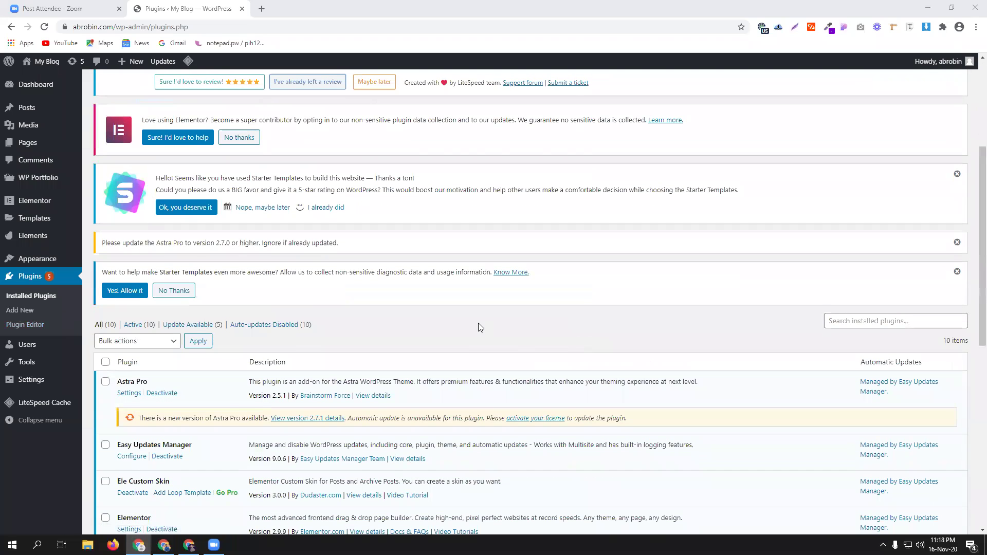
scroll(480, 328, up, 4)
Step: Upload gravityforms-v2.4.16.zip from Downloads > Gravity all plugin and install it
click(146, 121)
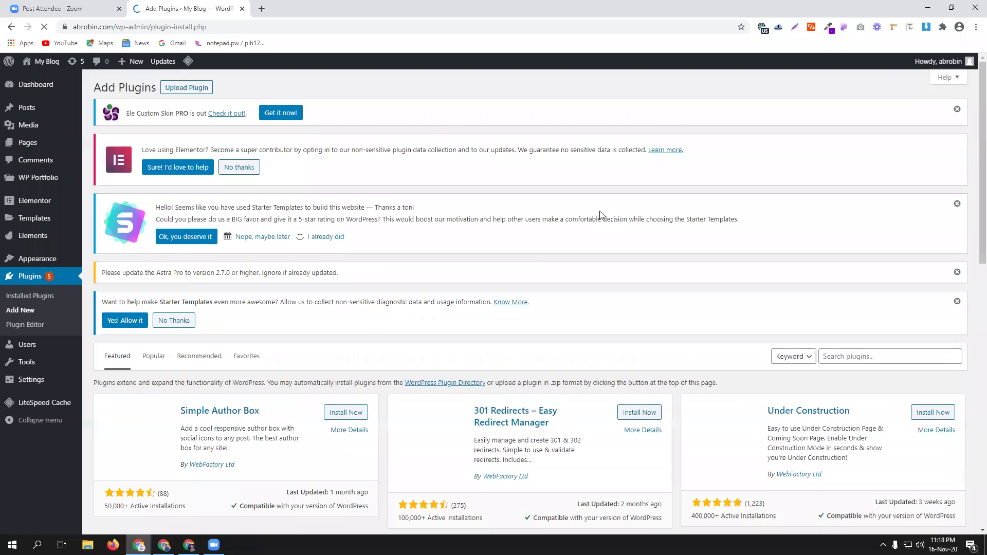
click(198, 88)
click(474, 428)
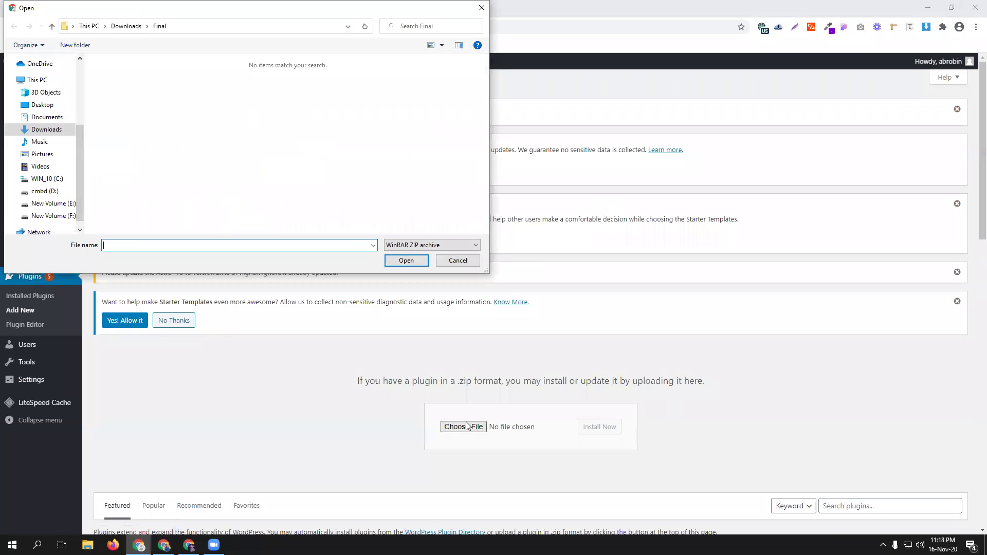
click(43, 129)
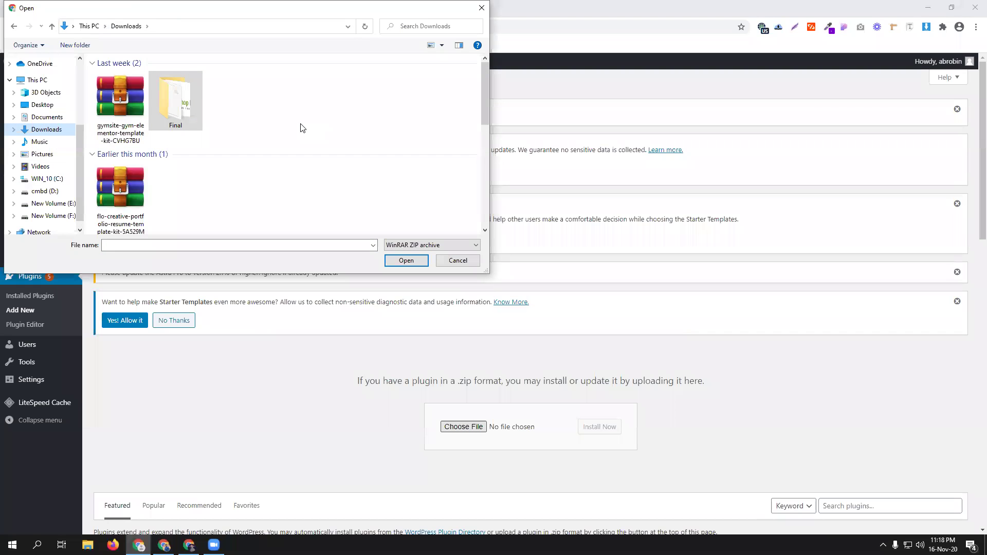
scroll(301, 128, down, 5)
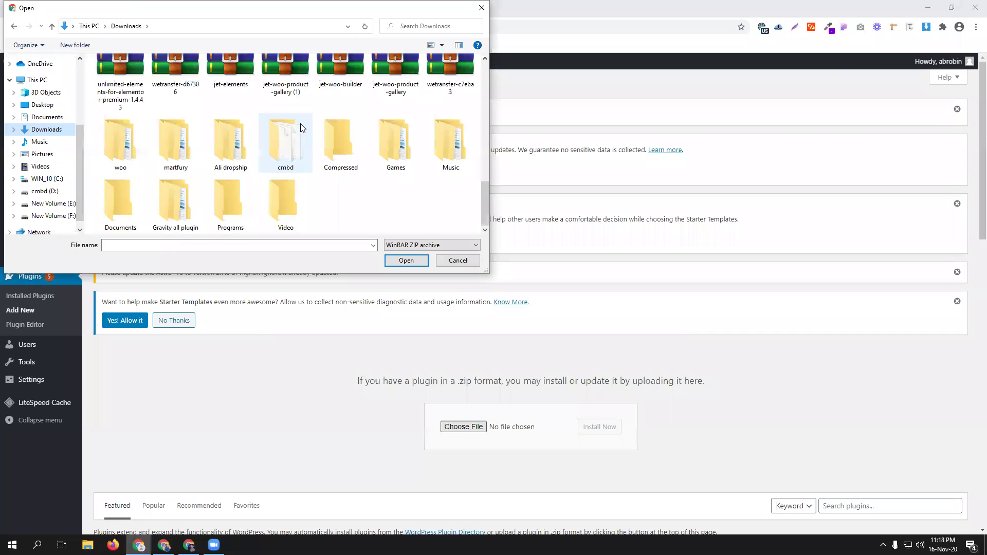
double_click(169, 208)
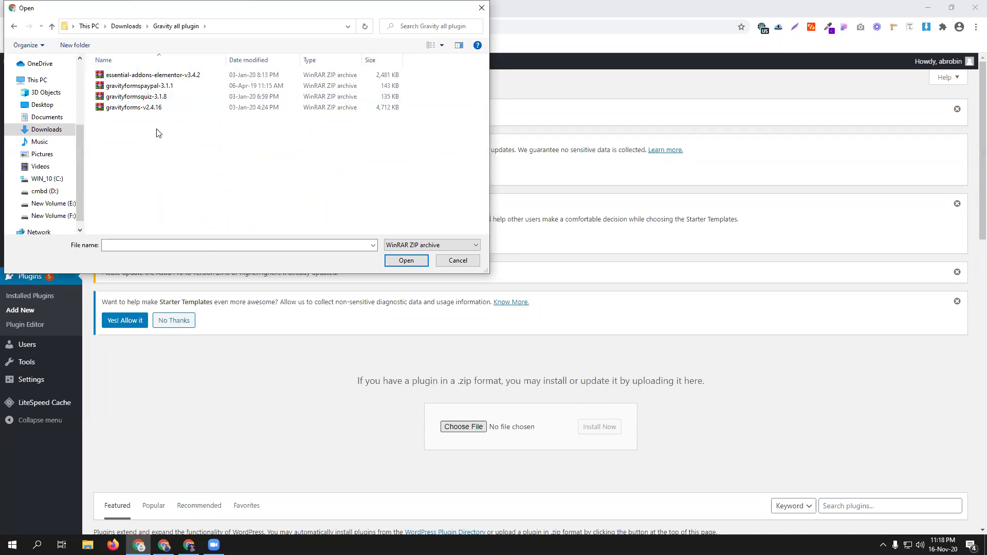
click(149, 108)
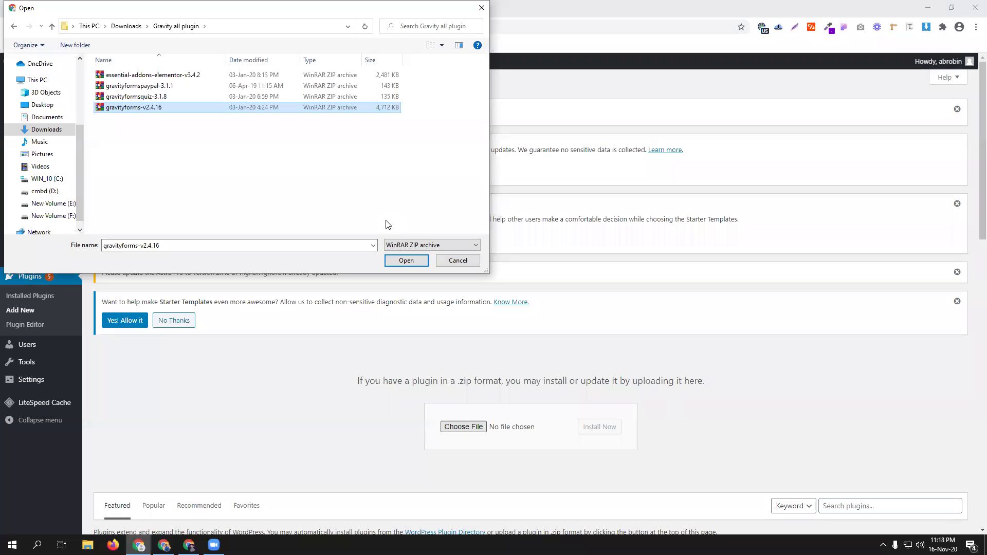
click(406, 261)
click(599, 427)
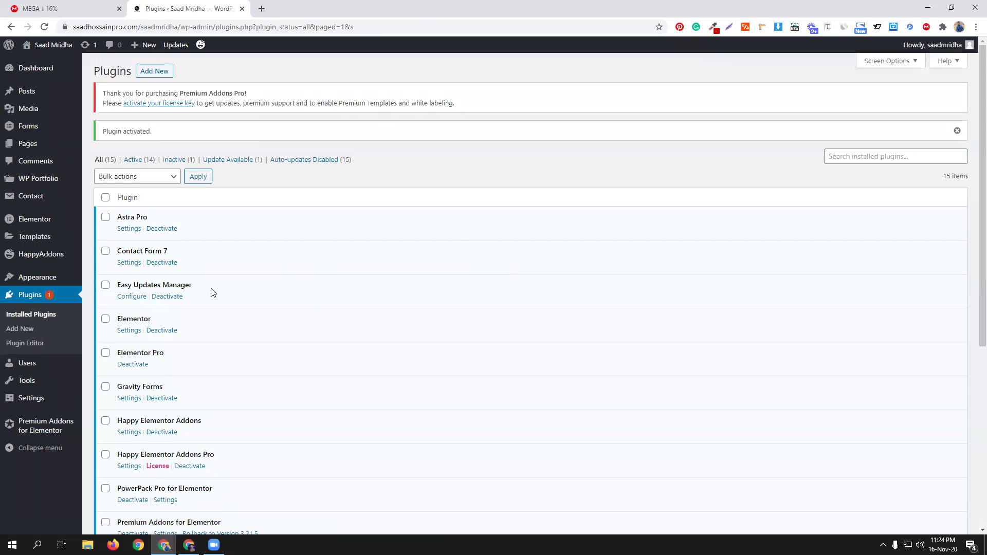
Step: Scroll through the plugin list to confirm Gravity Forms is active
scroll(340, 279, down, 5)
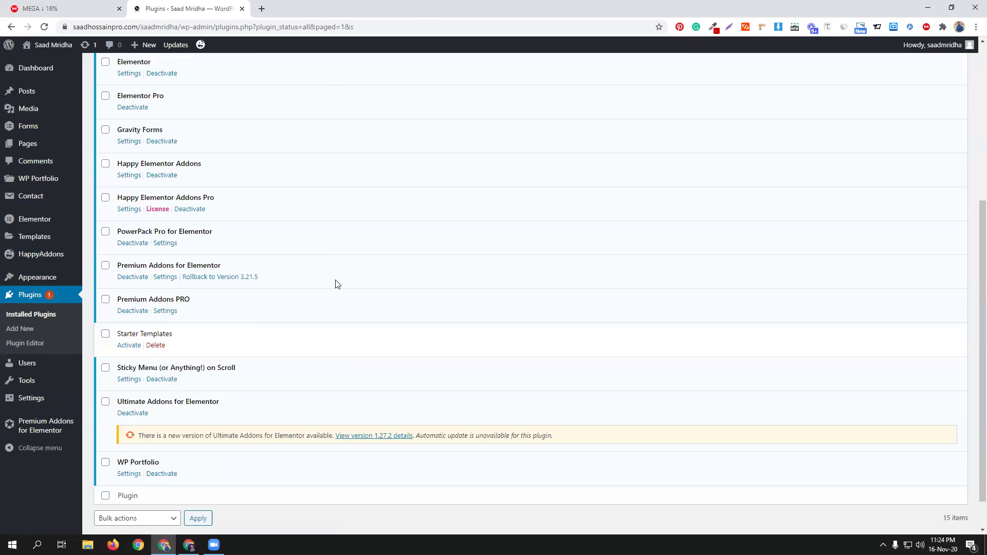
scroll(336, 282, up, 2)
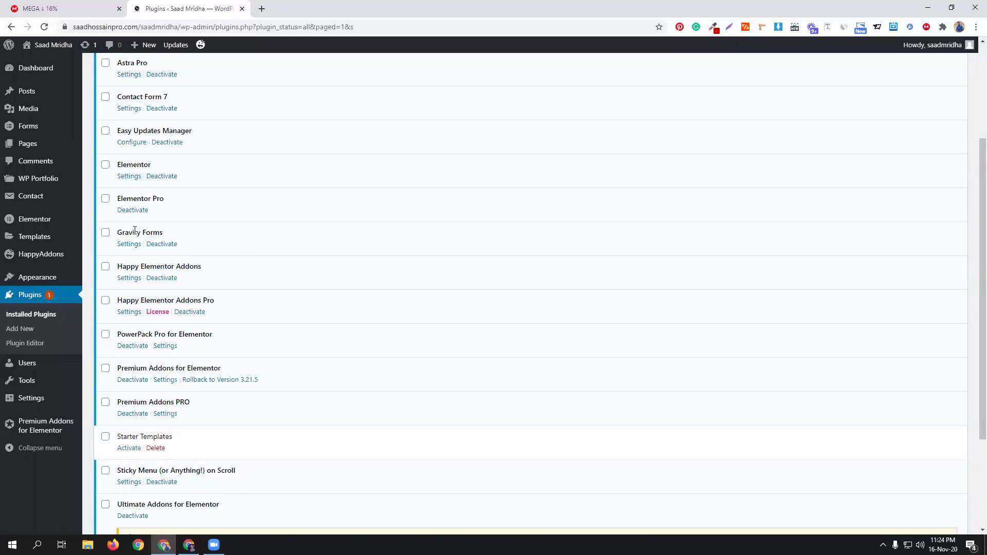
scroll(312, 161, up, 1)
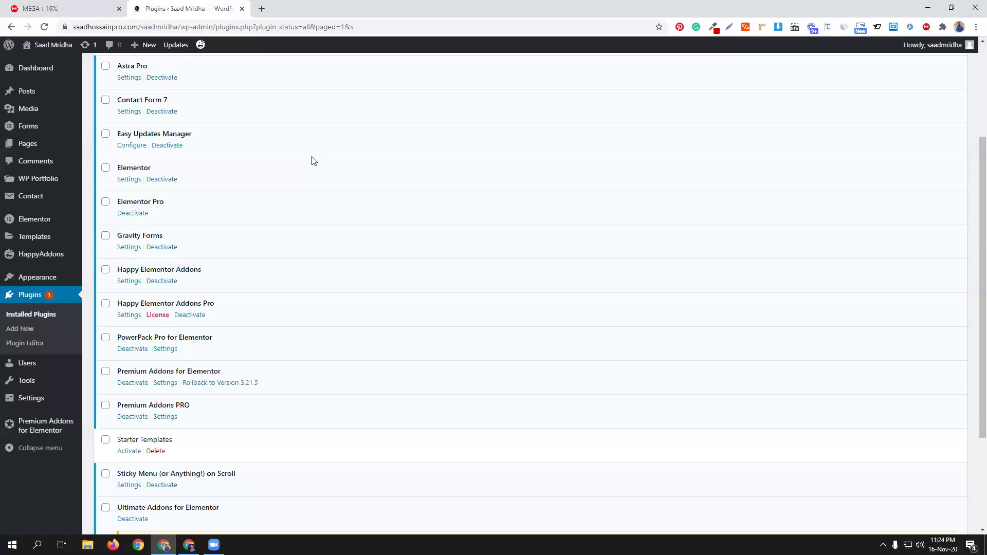
scroll(313, 161, up, 3)
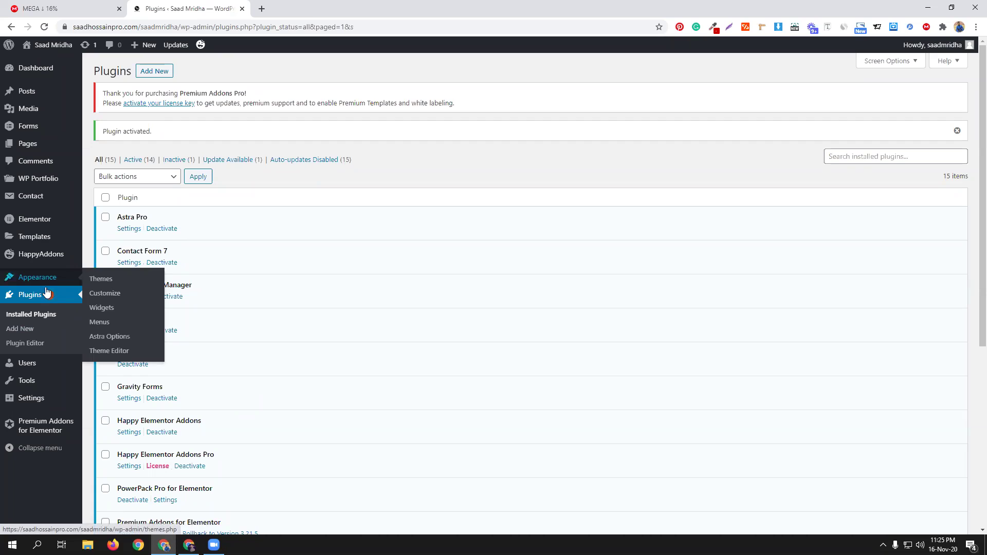
Step: Open the Gravity Forms settings and fill in the license key from saved entries
mouse_move(35, 127)
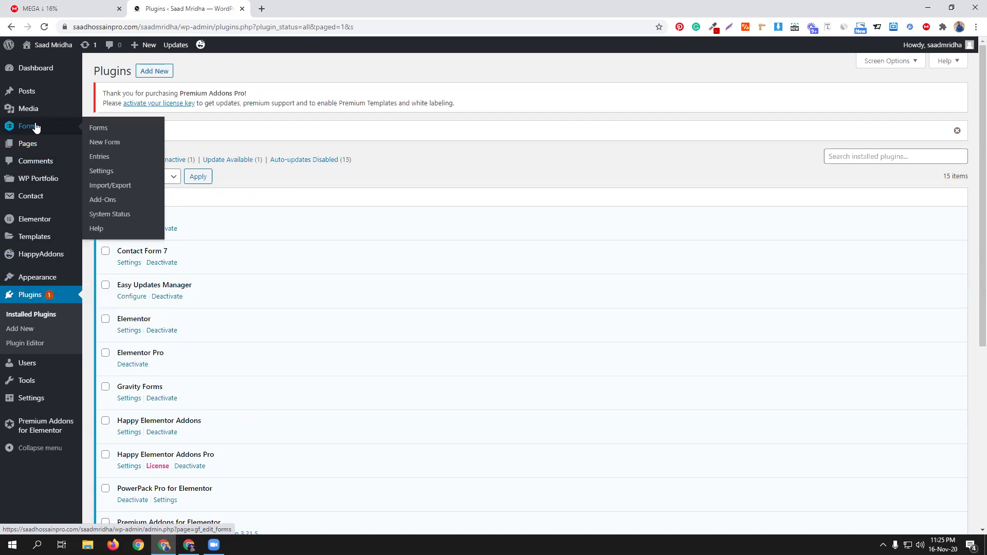
click(128, 399)
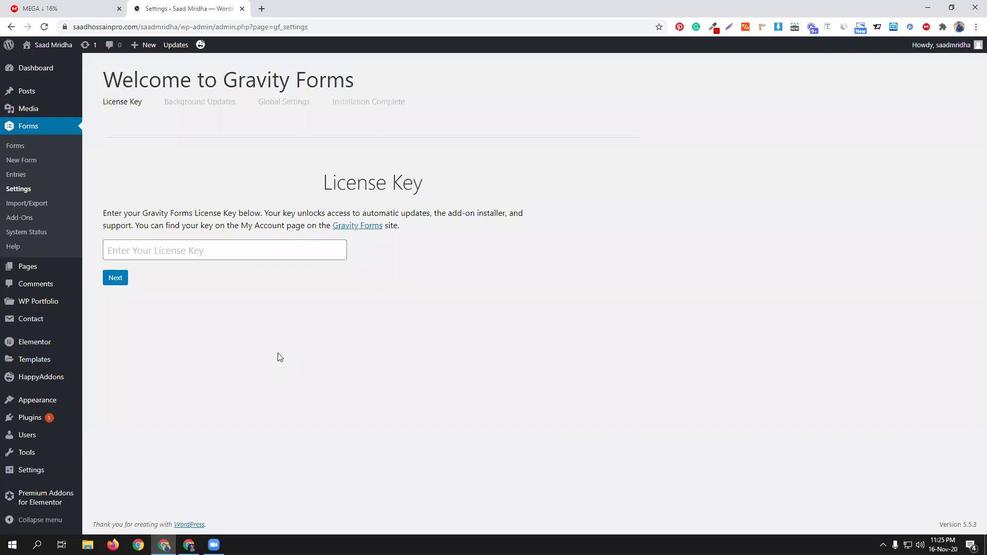
click(166, 252)
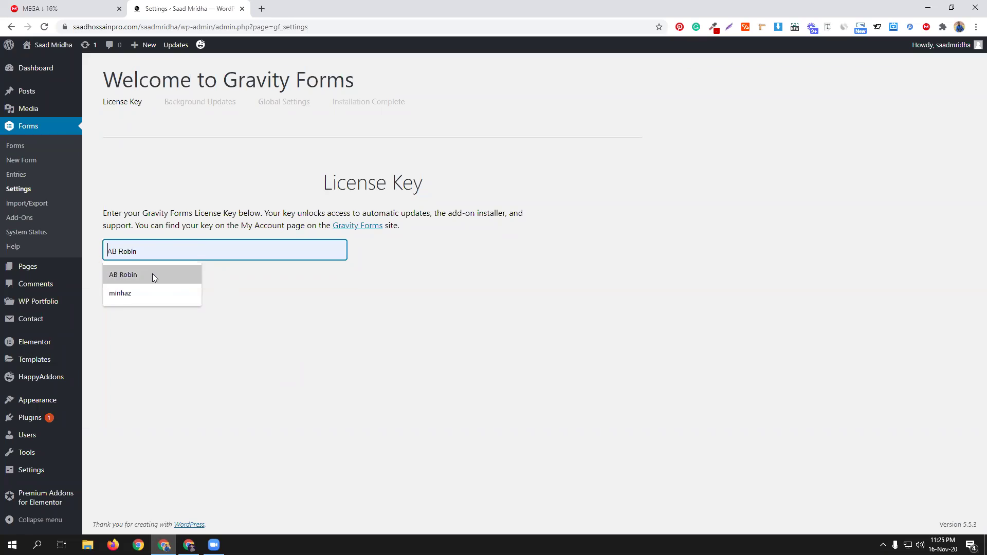
click(152, 273)
click(116, 278)
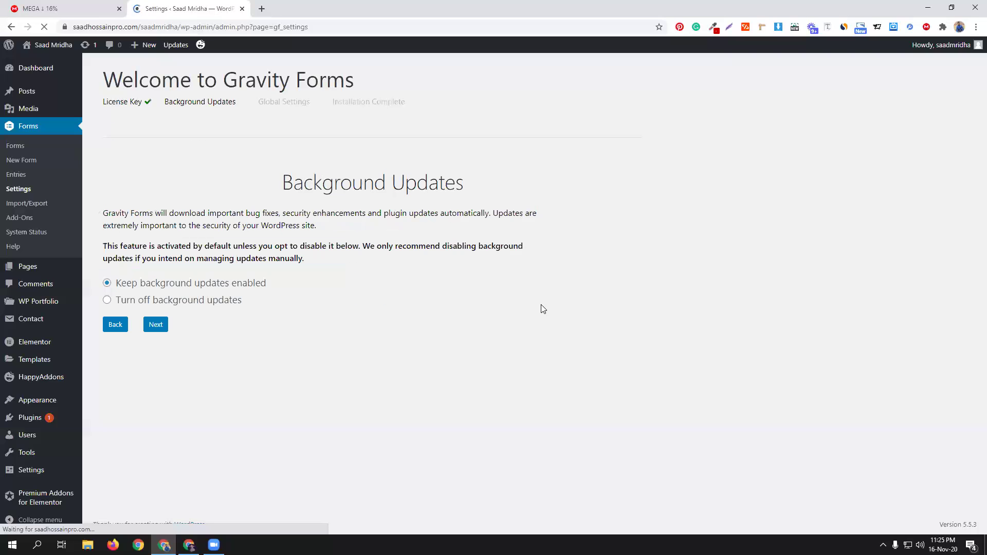
Step: Turn off background updates, set the currency to U.S. Dollar, and finish the wizard
click(107, 300)
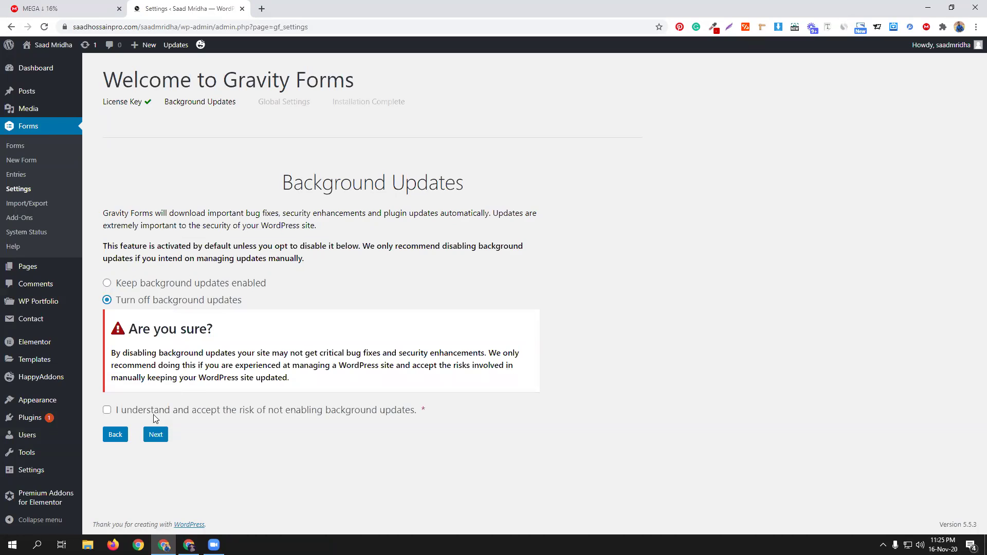
click(137, 412)
click(158, 435)
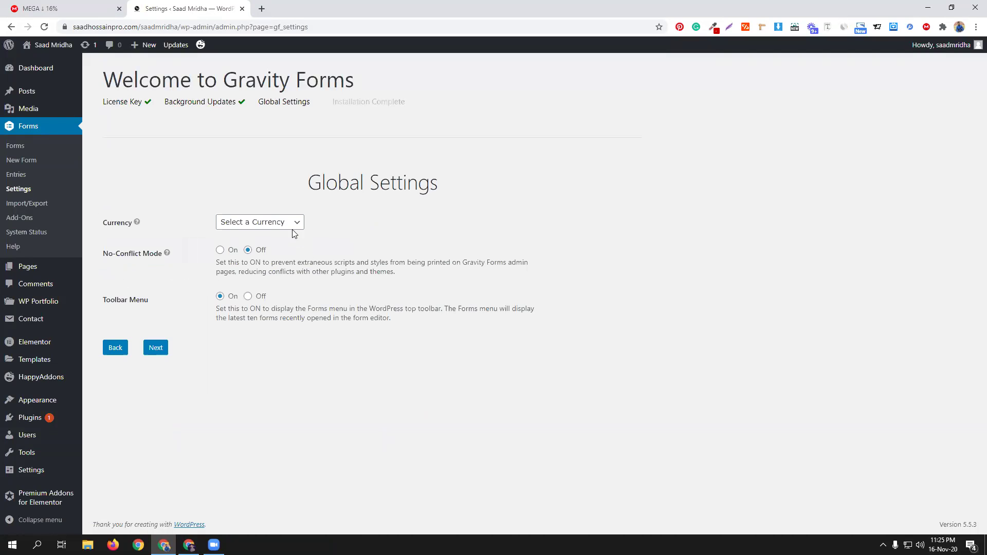
click(284, 226)
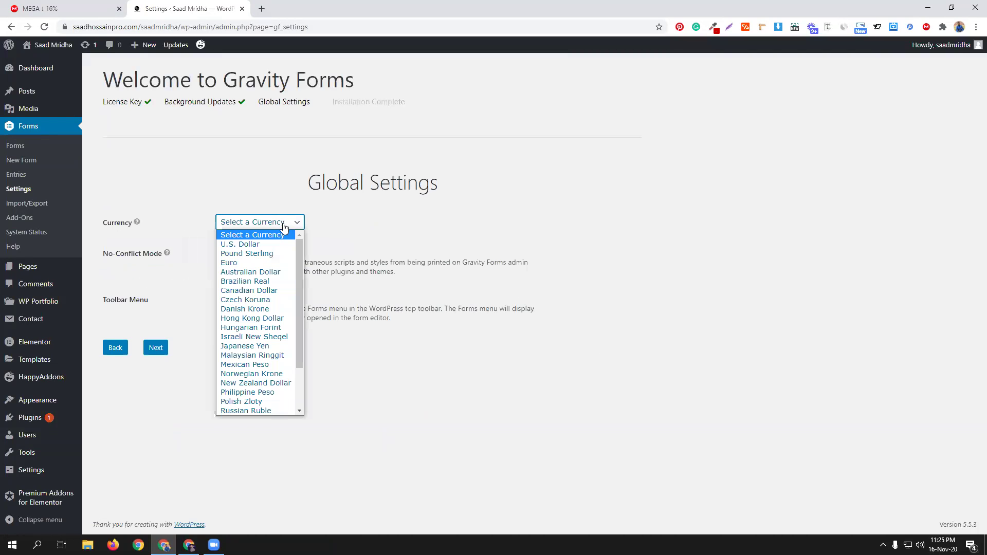
click(274, 244)
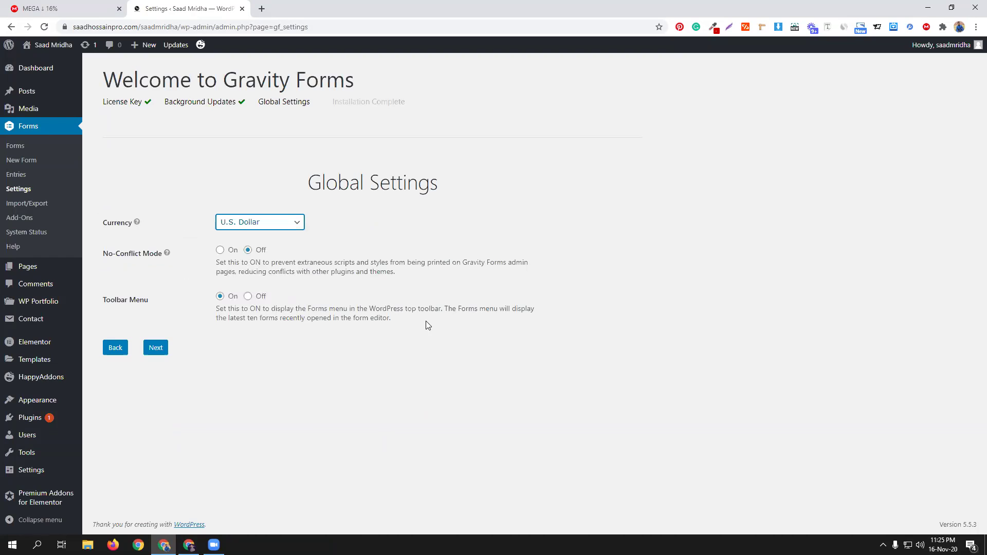
click(156, 348)
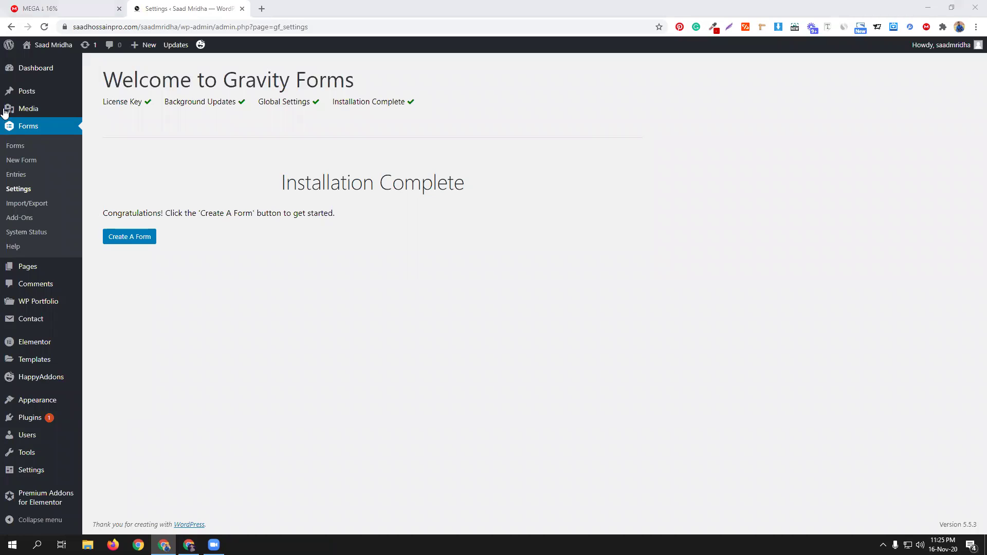
click(127, 241)
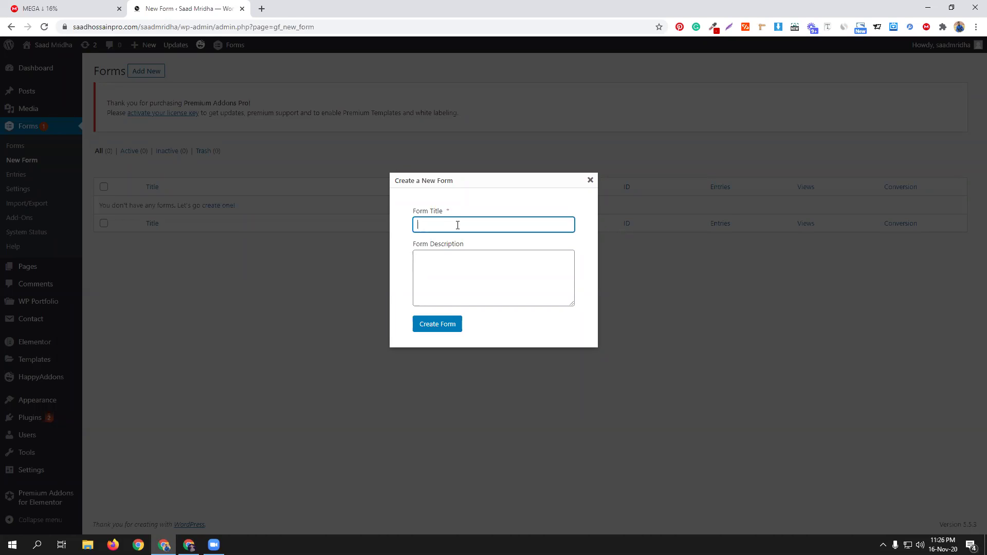
Step: Create a new form with the title cmbd76
text(cmbd)
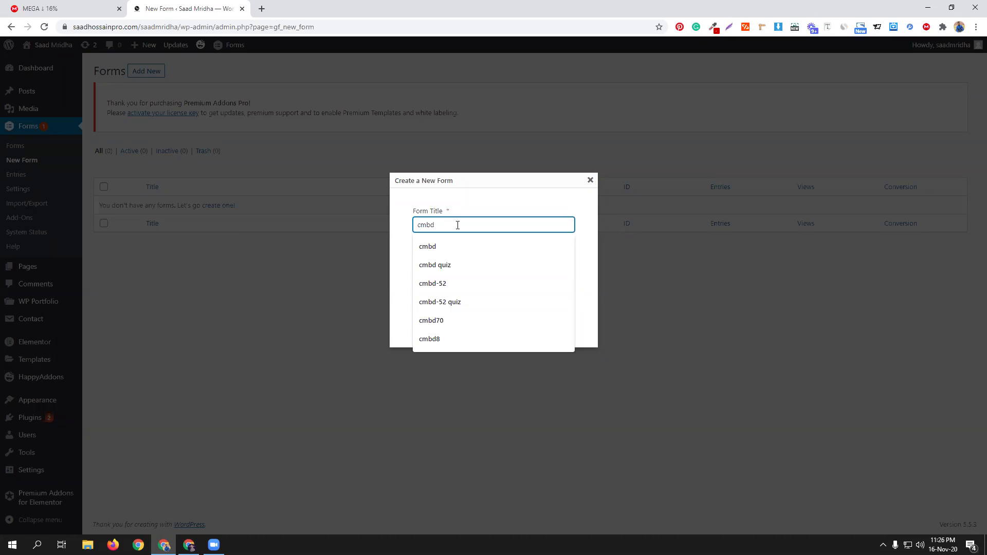
text(76)
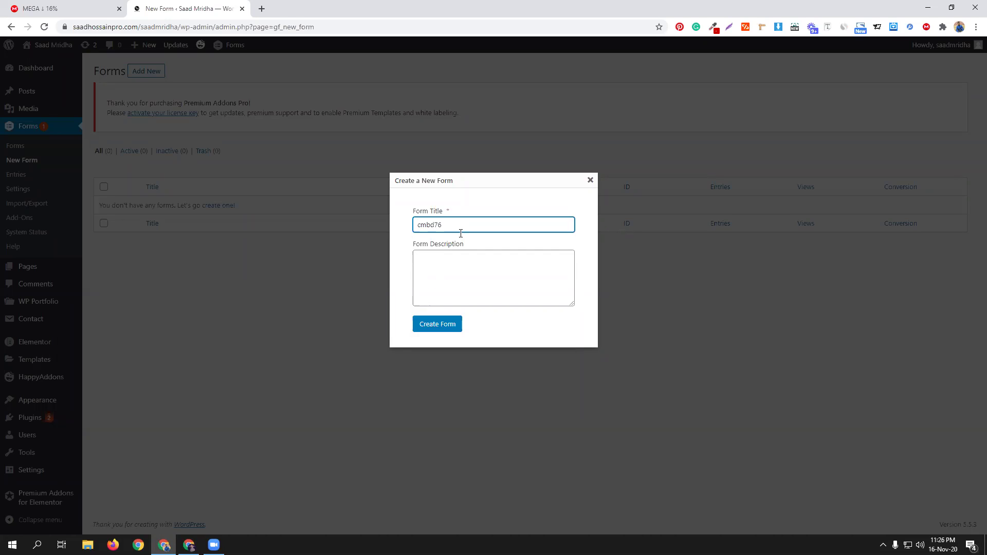
click(451, 328)
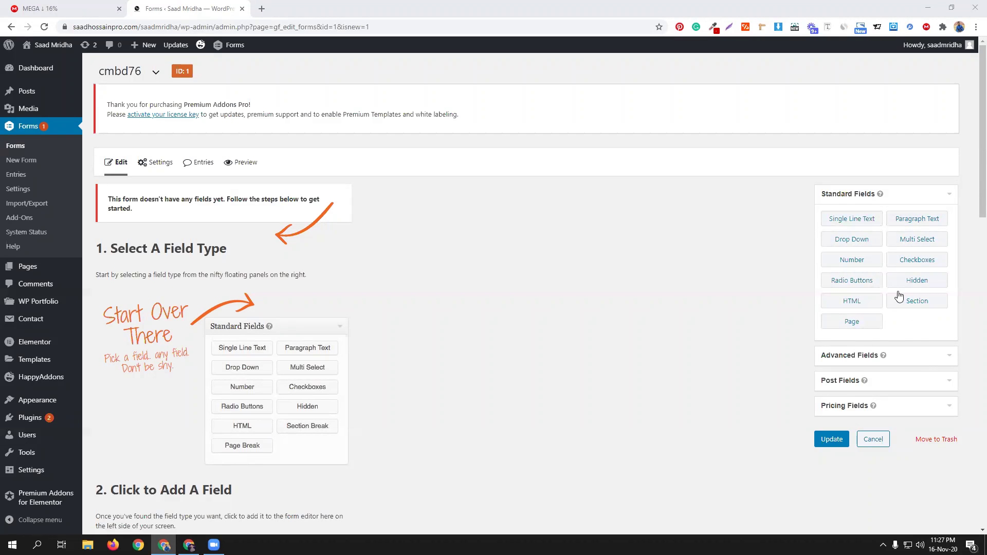
Step: Add Name, Email and Phone fields to the cmbd76 form
click(885, 356)
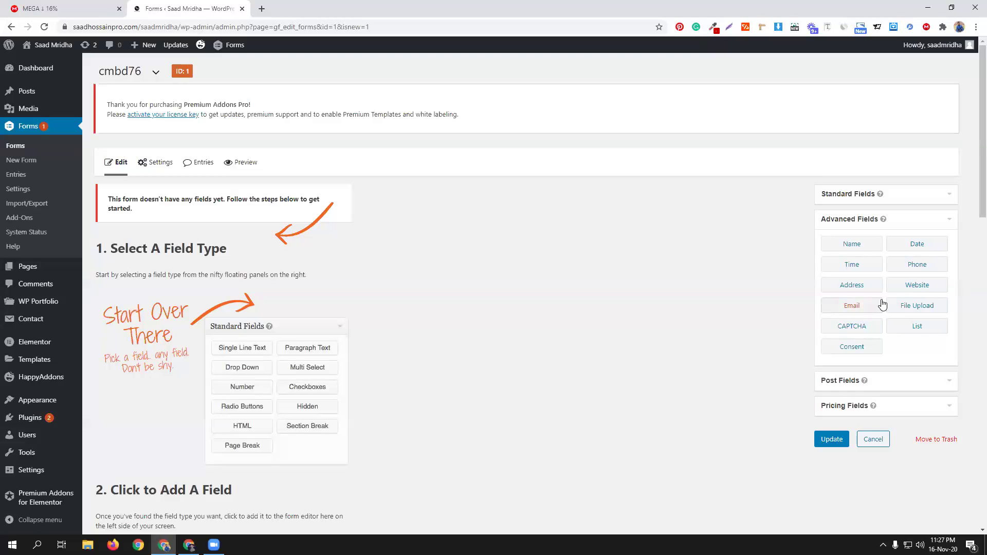
click(861, 248)
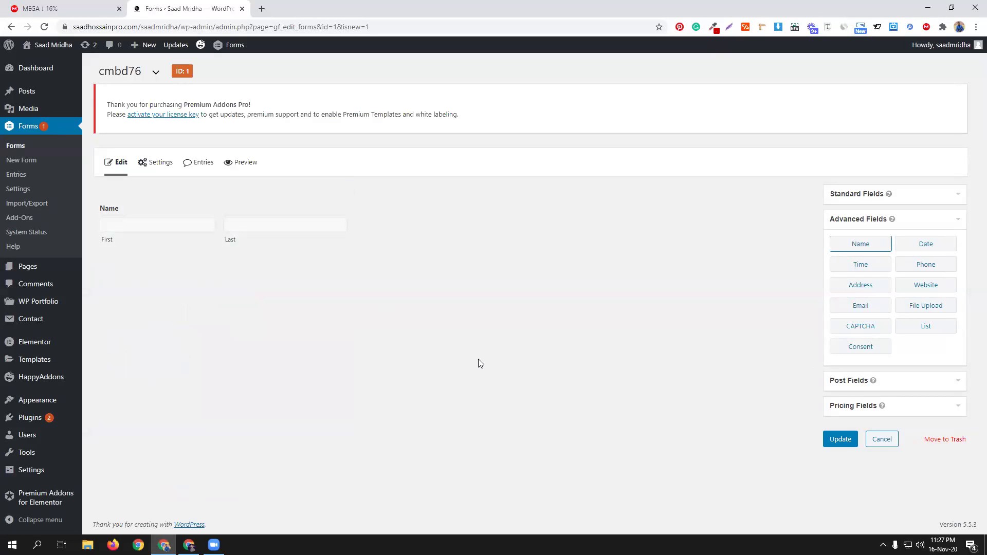
click(876, 311)
click(930, 269)
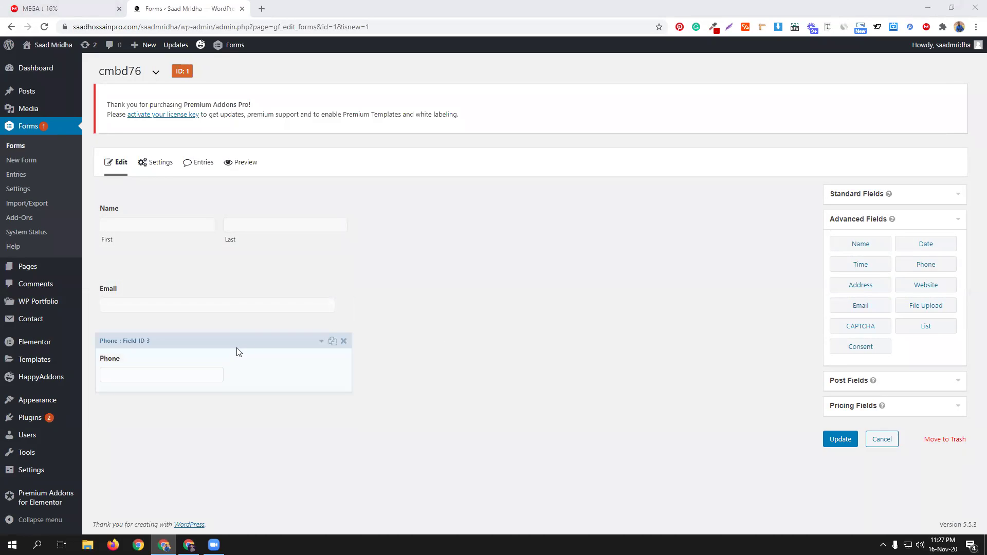
click(260, 350)
scroll(401, 350, down, 3)
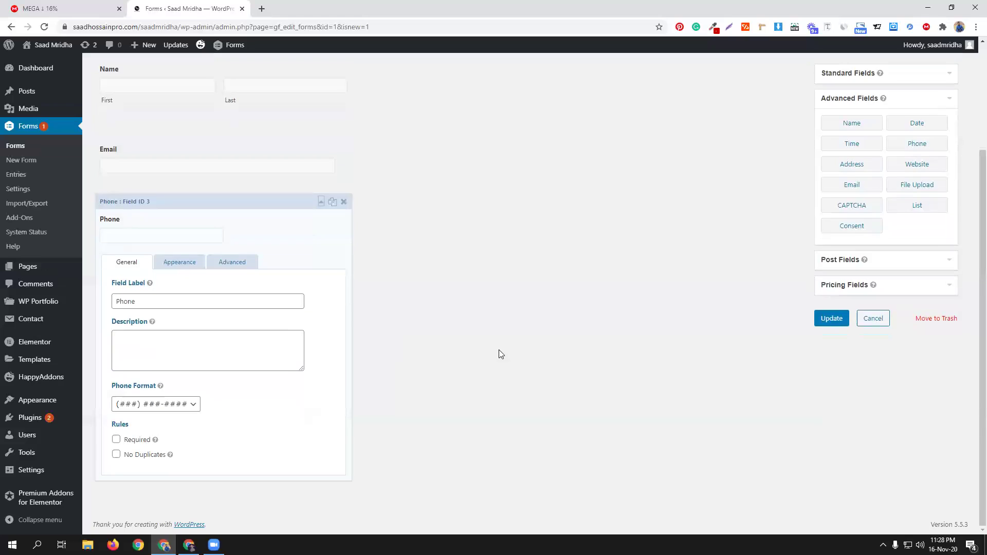
Step: Set the Phone field to International format and make it required
click(174, 406)
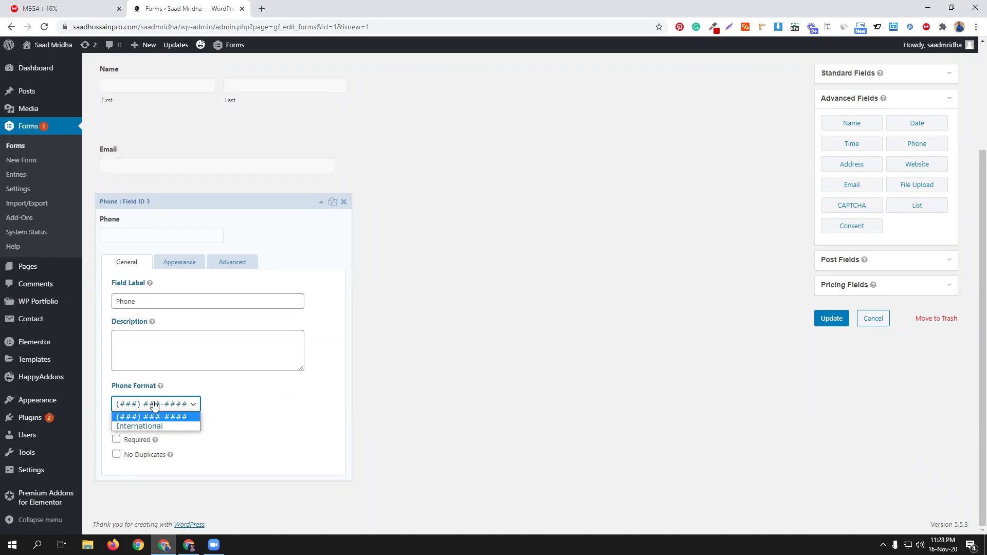
click(142, 426)
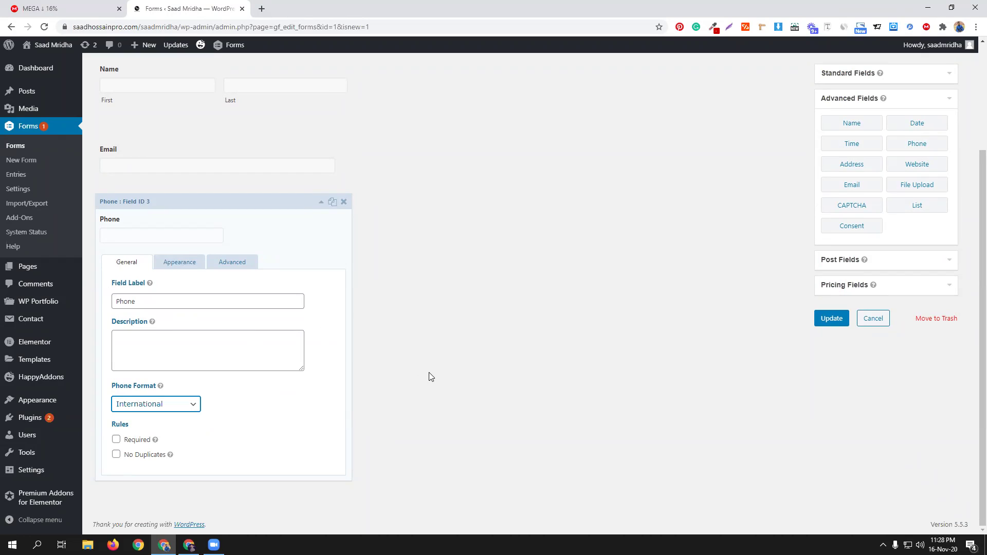
click(116, 439)
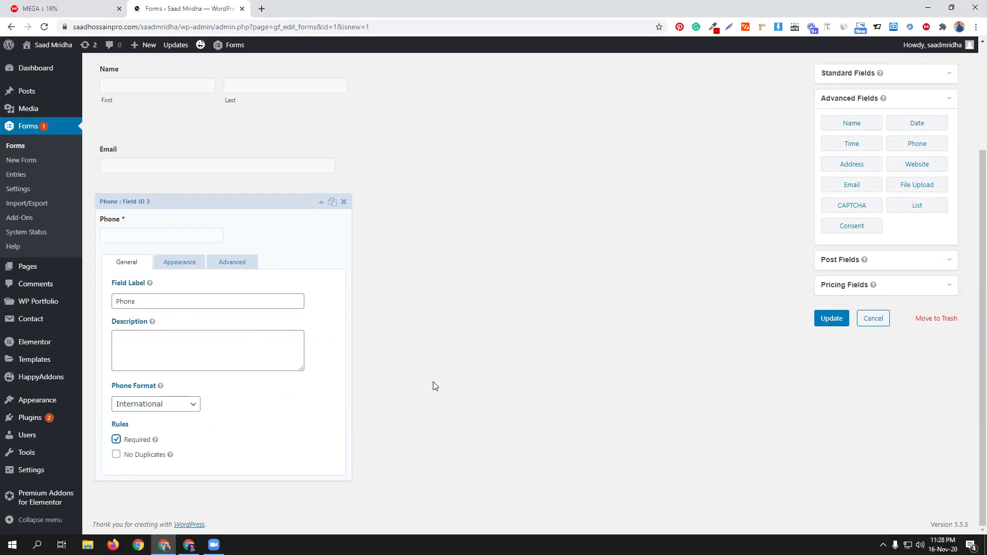
scroll(433, 386, up, 2)
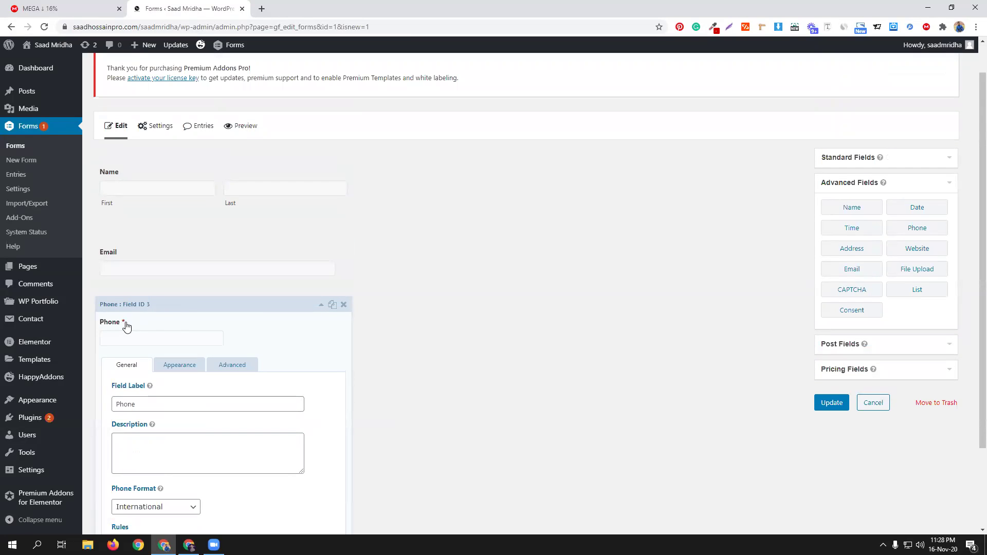
click(321, 305)
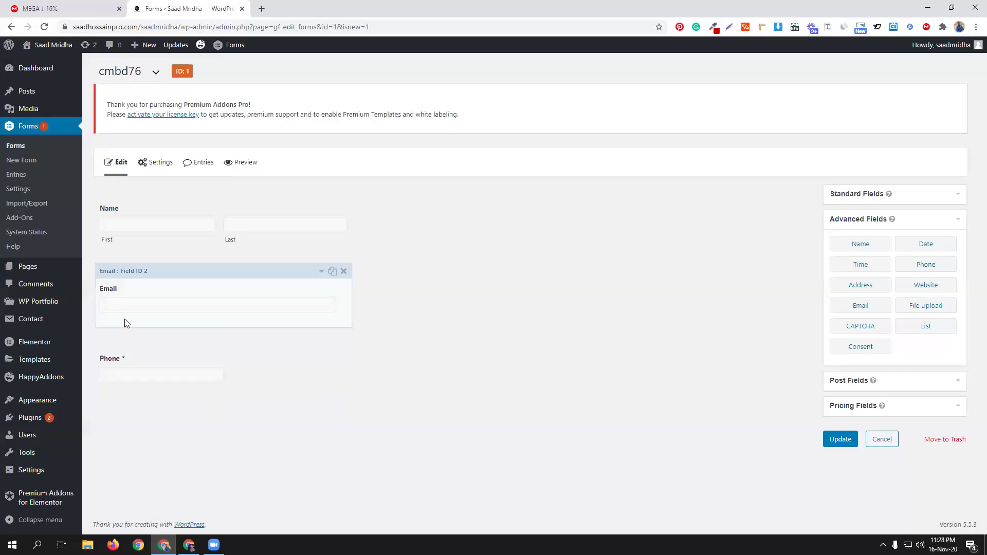
click(279, 216)
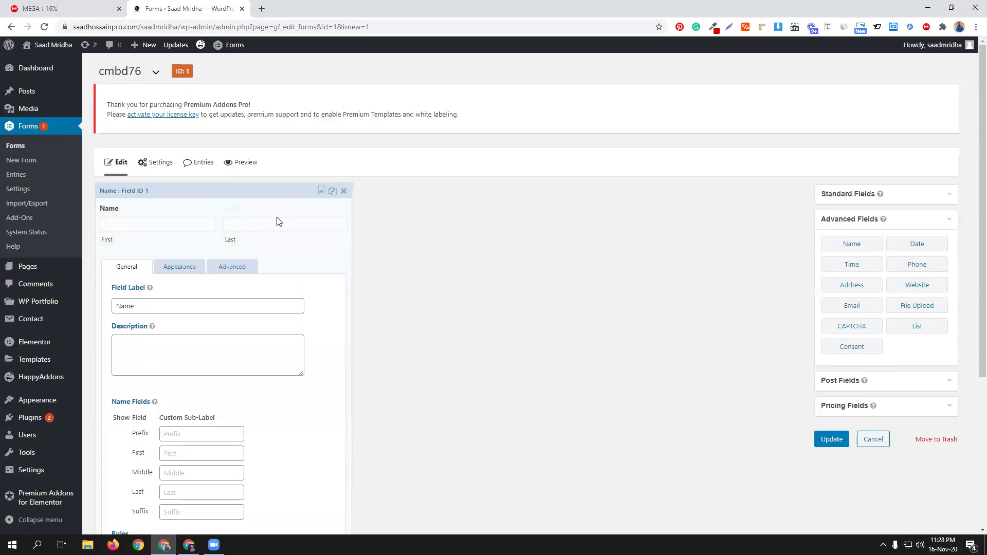
scroll(284, 410, down, 4)
Step: Make the Name and Email fields required
click(117, 344)
scroll(319, 346, up, 4)
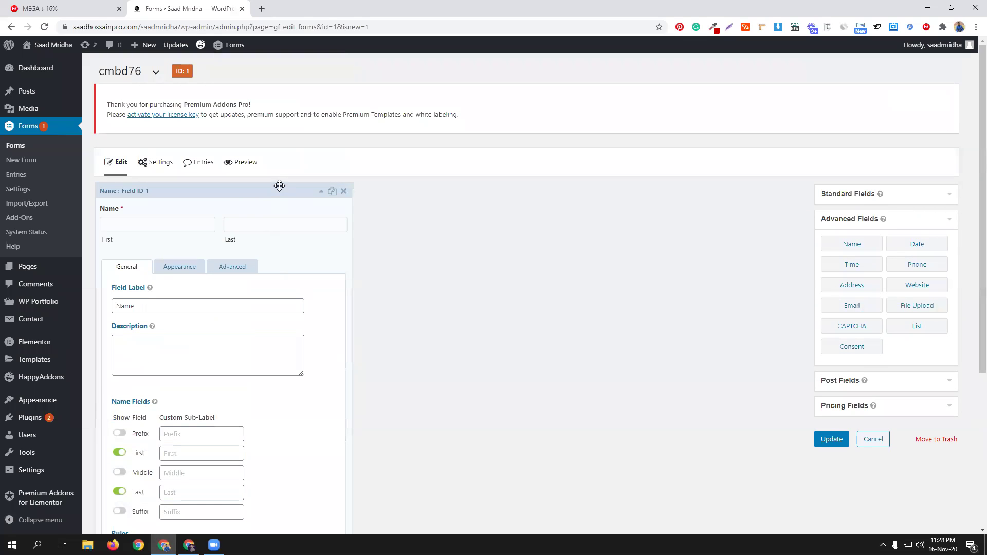
click(278, 191)
click(221, 287)
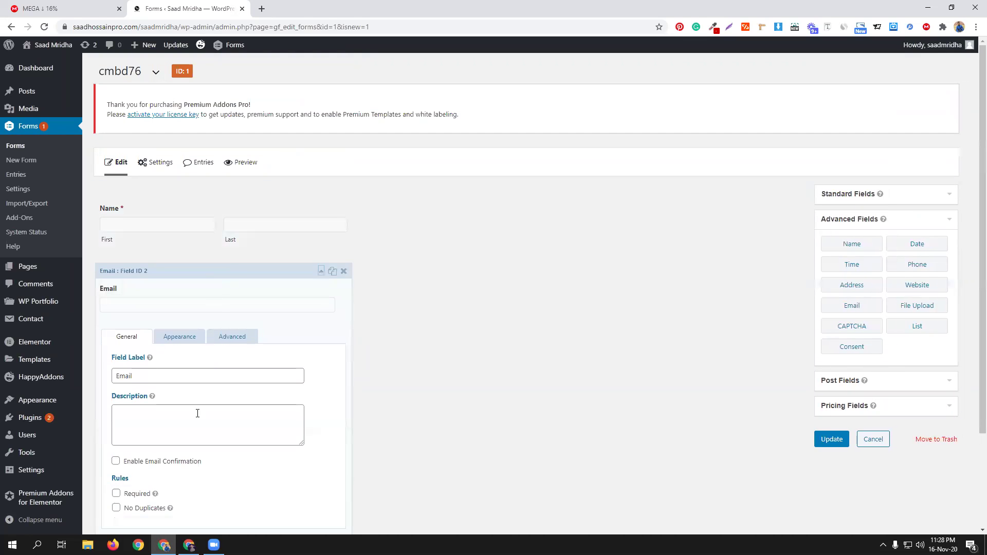
scroll(163, 447, down, 2)
click(117, 392)
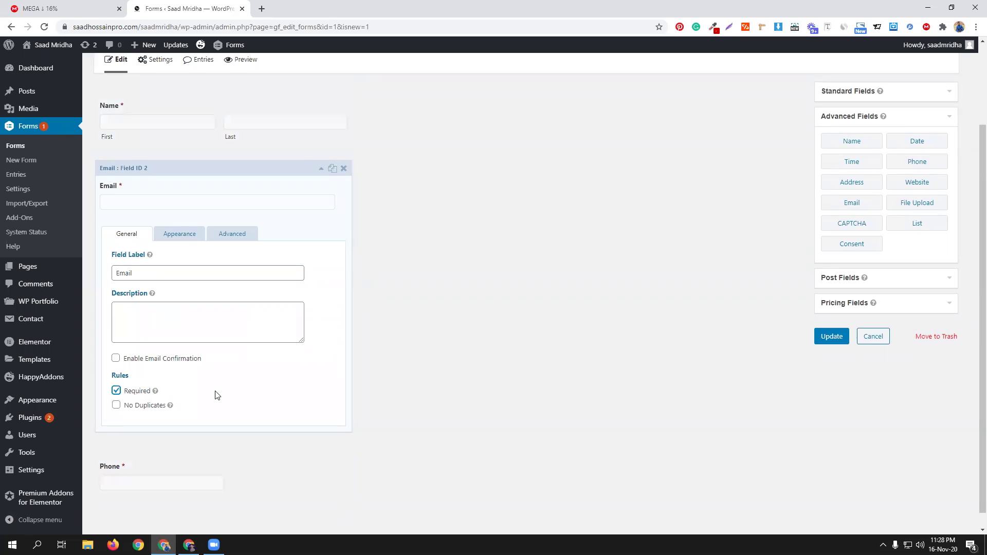
scroll(414, 409, up, 2)
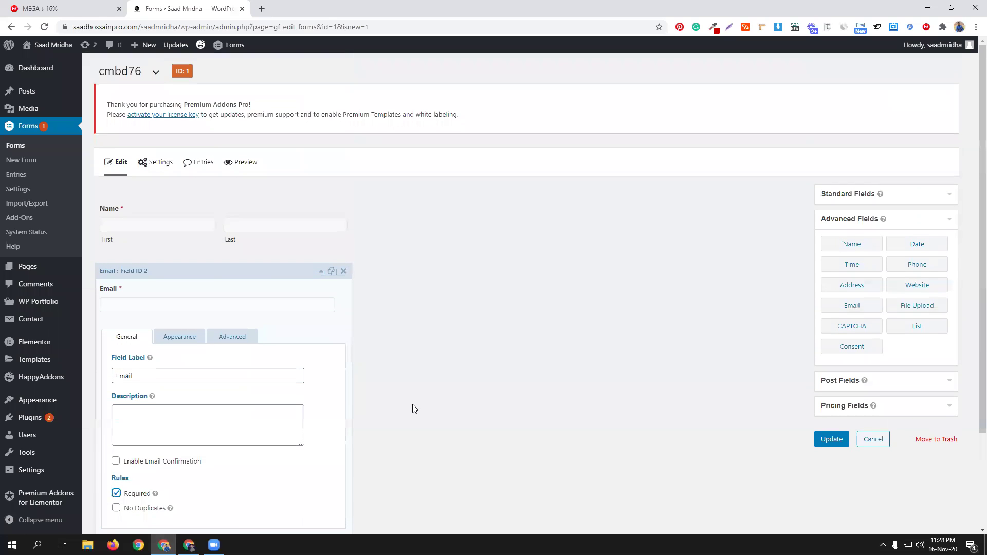
click(220, 270)
Step: Give the Email field the placeholder 'write your email' and keep its label as Email
drag(220, 271, 151, 295)
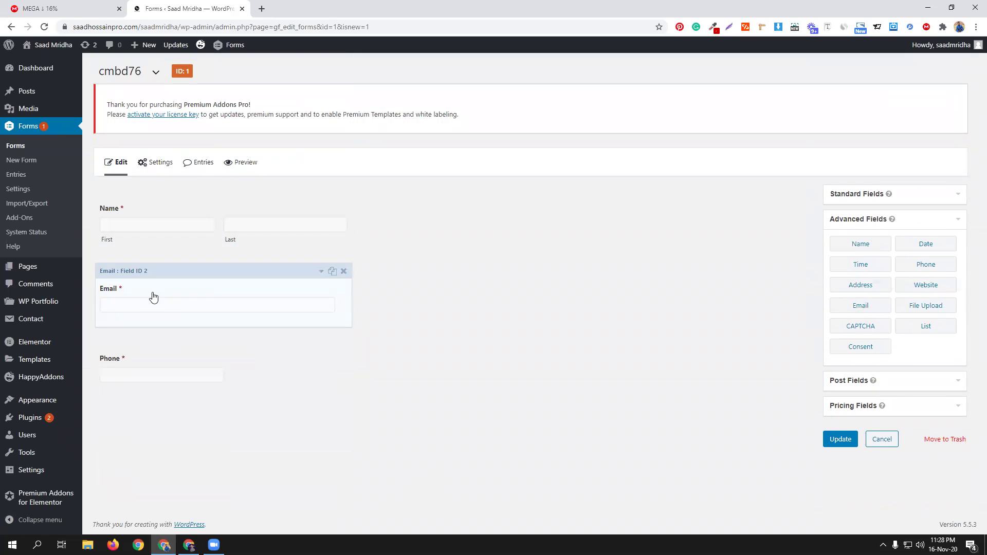
click(204, 286)
click(135, 373)
drag(134, 374, 112, 374)
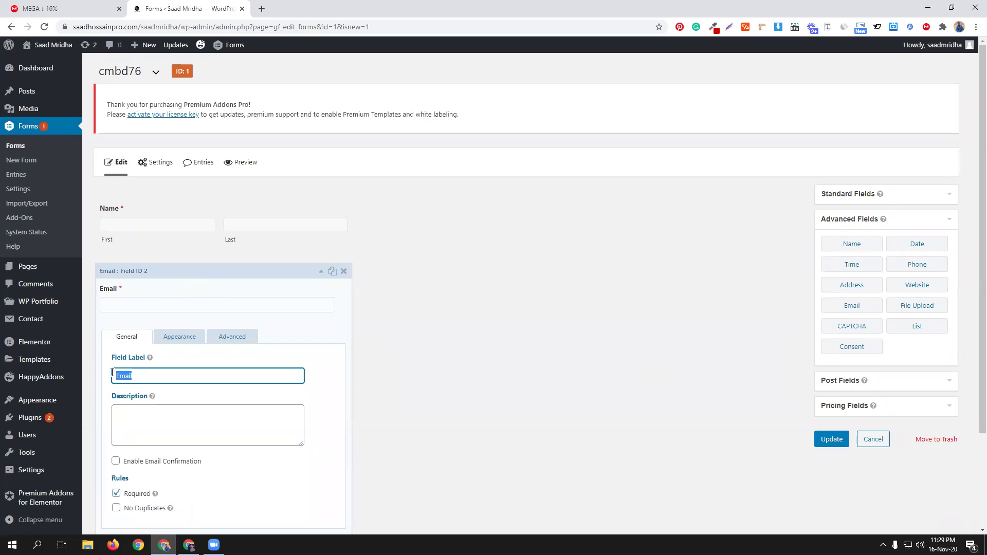
key(BackSpace)
scroll(406, 377, down, 2)
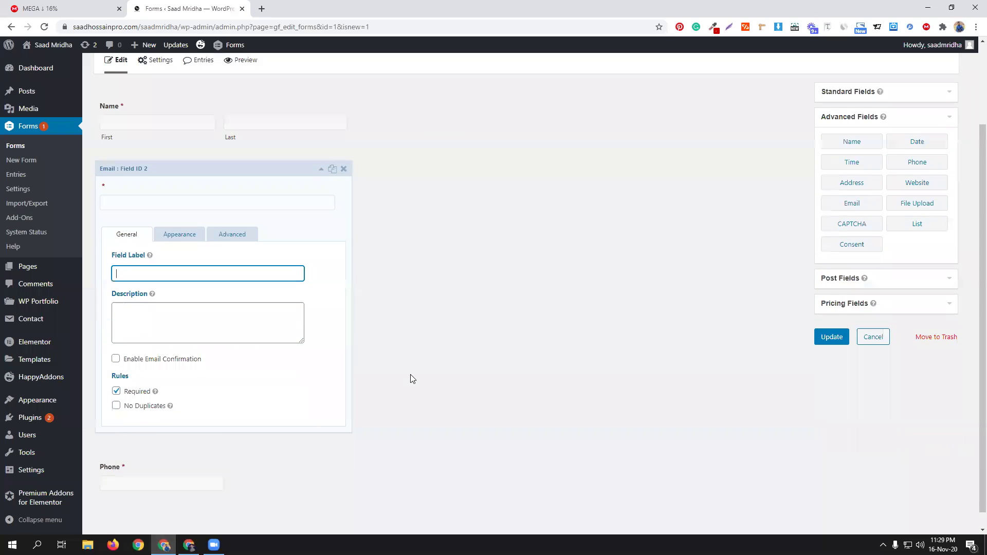
click(174, 235)
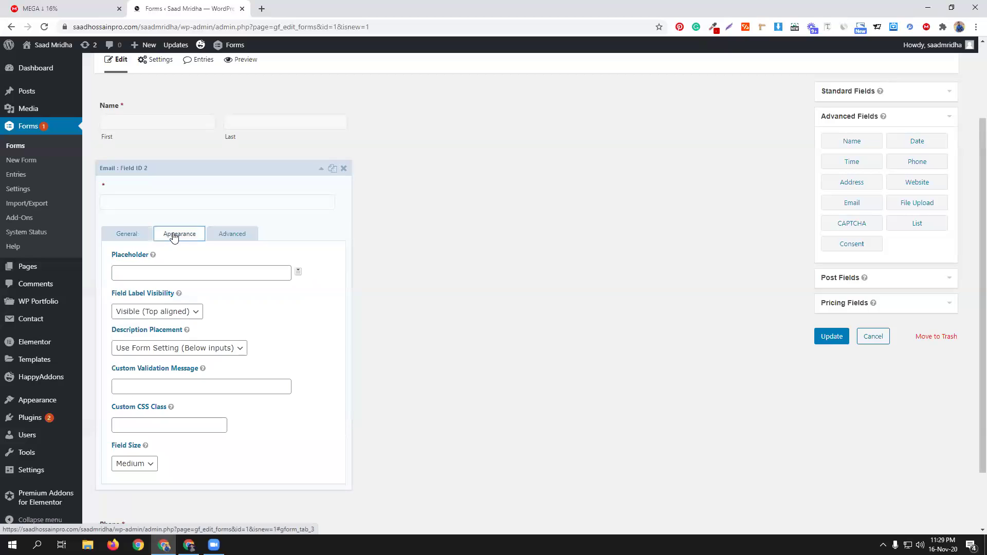
click(147, 276)
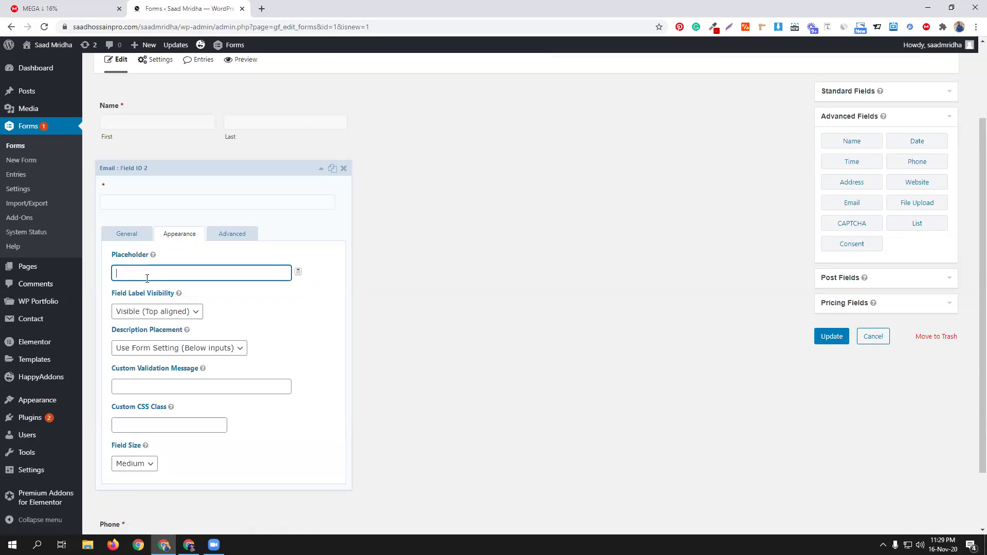
text(write your email)
click(130, 234)
click(137, 273)
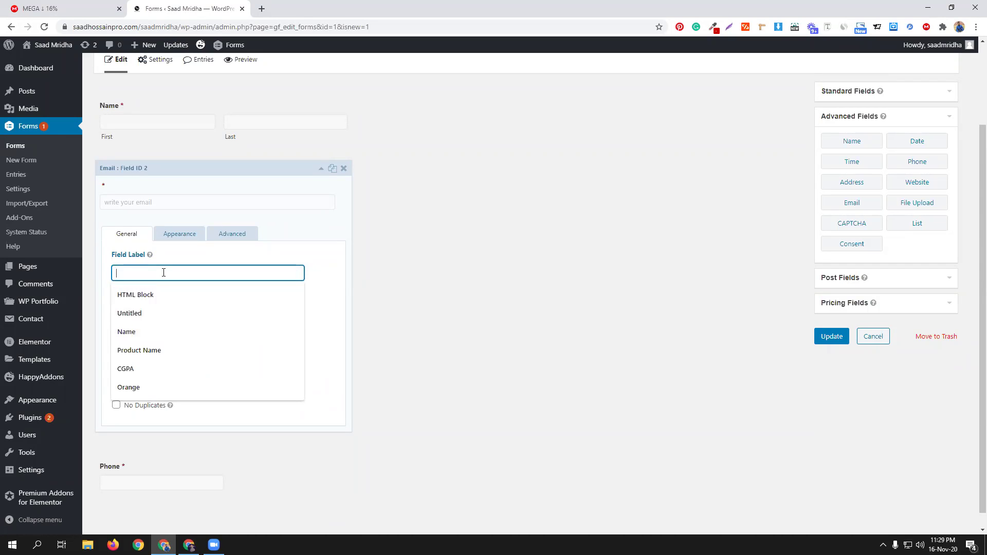
text(Email)
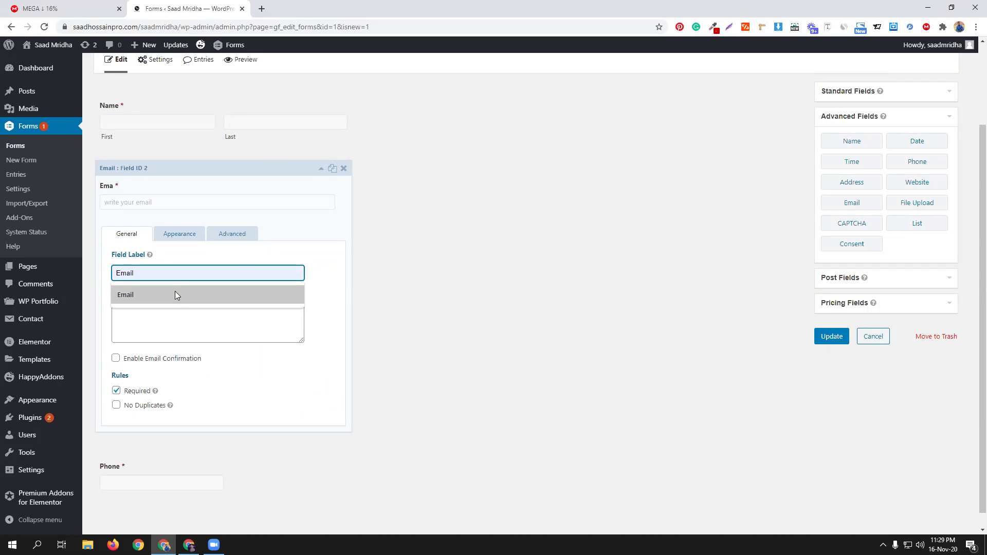
click(175, 295)
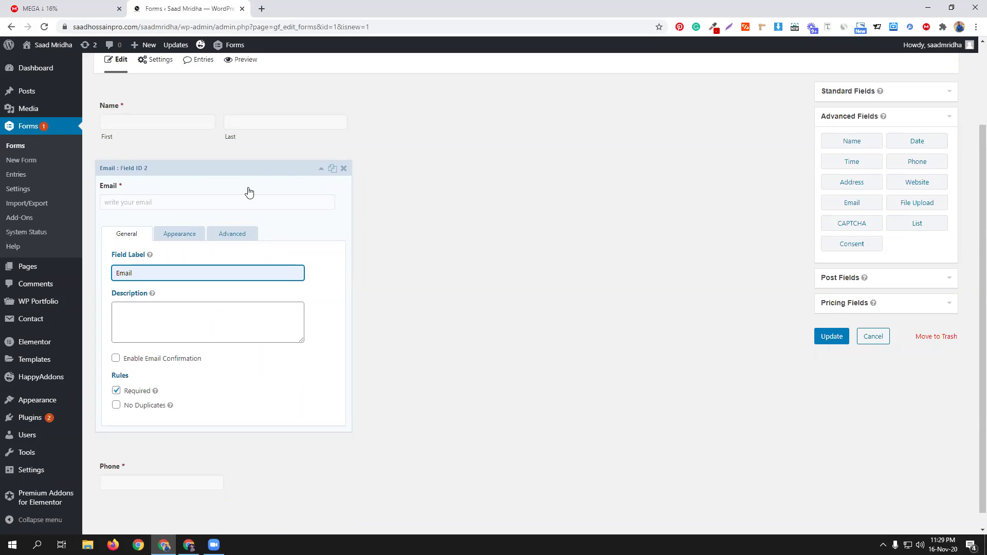
click(321, 169)
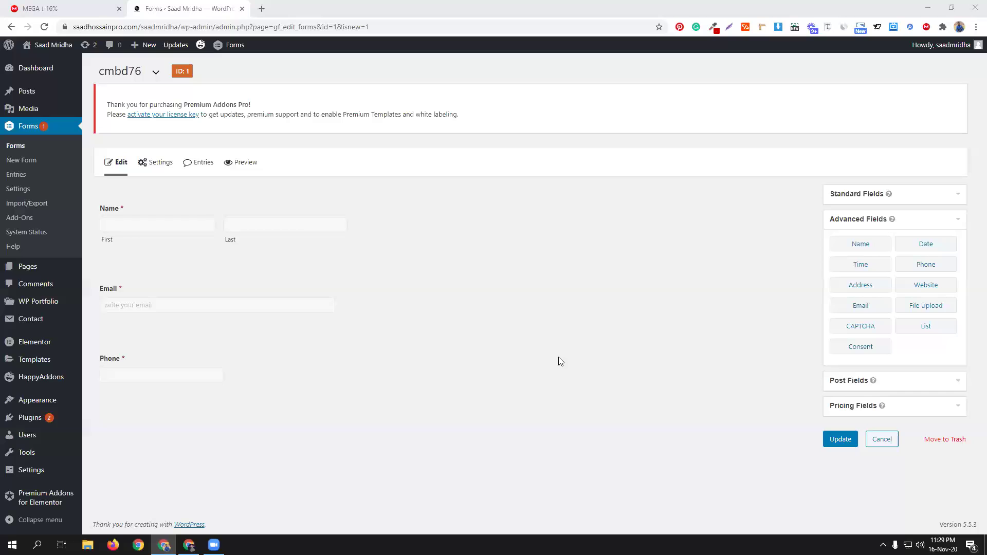
Step: Add a paragraph text field below Phone and label it Massage
click(910, 195)
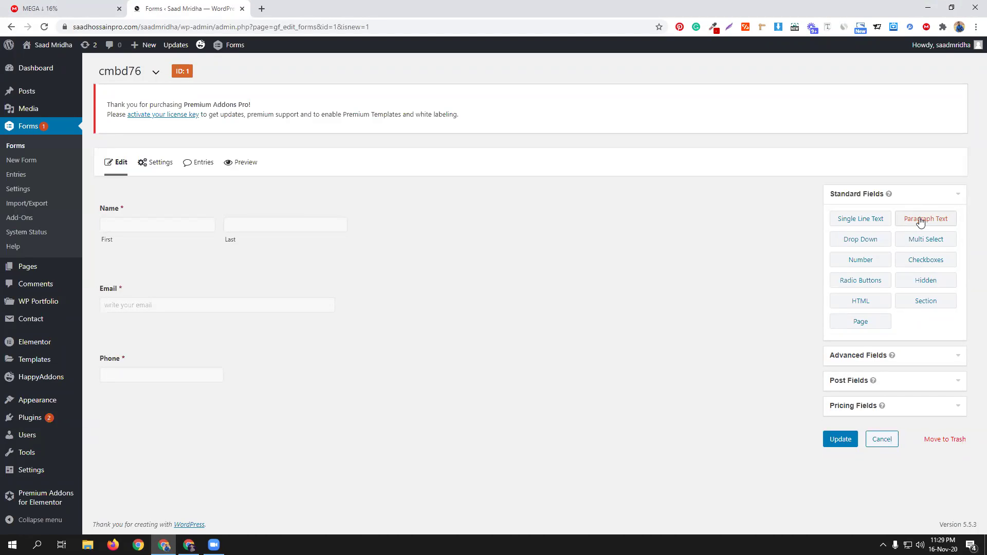
click(921, 221)
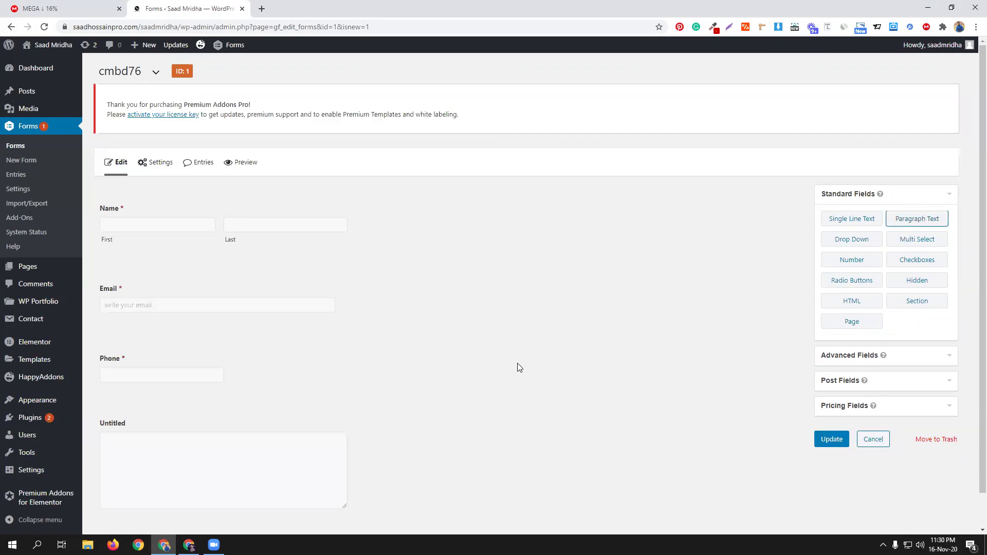
scroll(519, 366, down, 1)
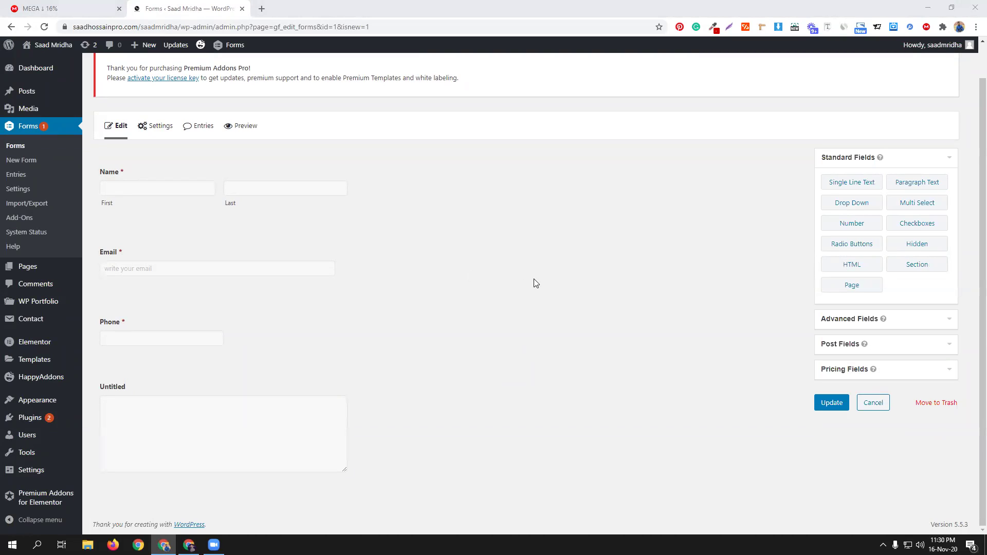
mouse_move(183, 399)
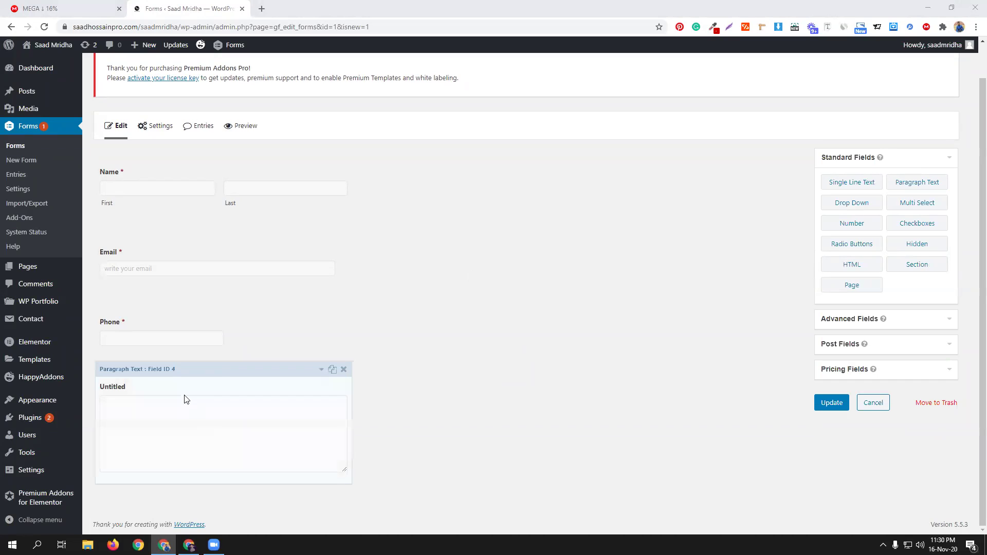
click(320, 370)
scroll(300, 331, down, 2)
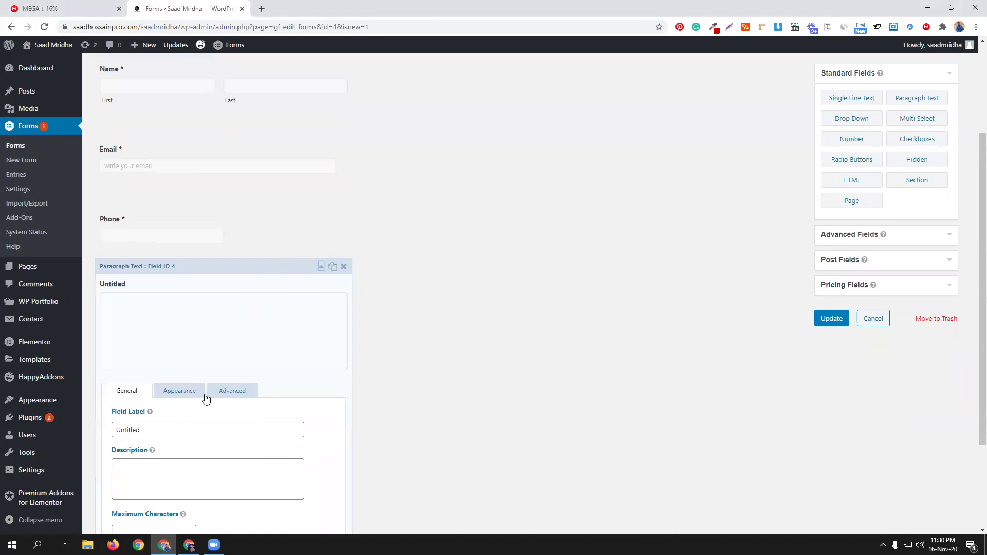
double_click(146, 430)
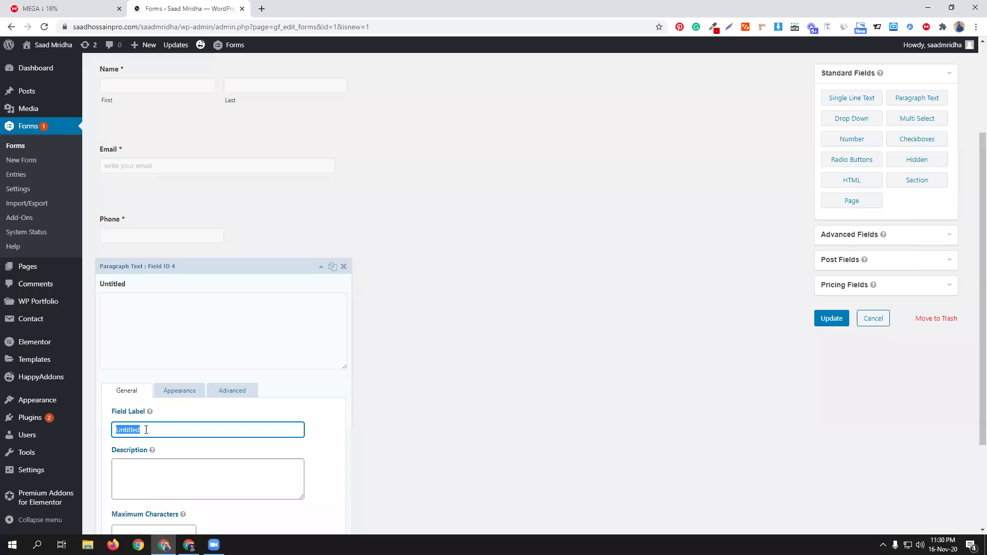
text(Massage)
scroll(243, 307, down, 1)
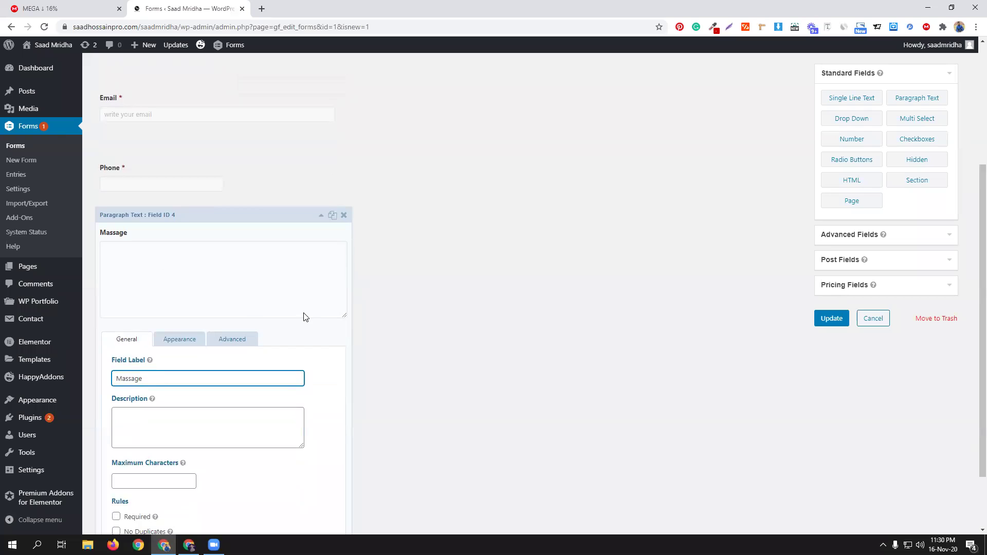
scroll(304, 317, down, 2)
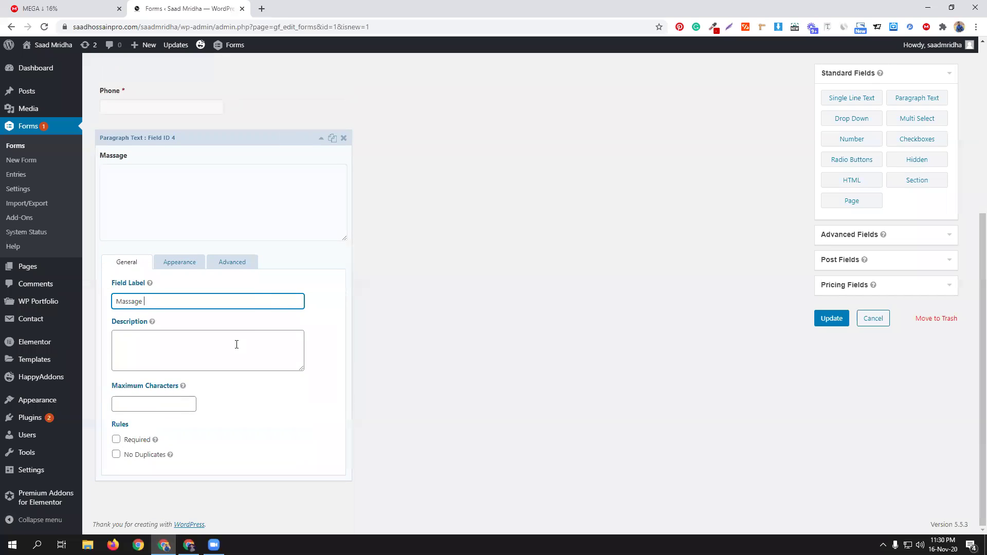
click(321, 139)
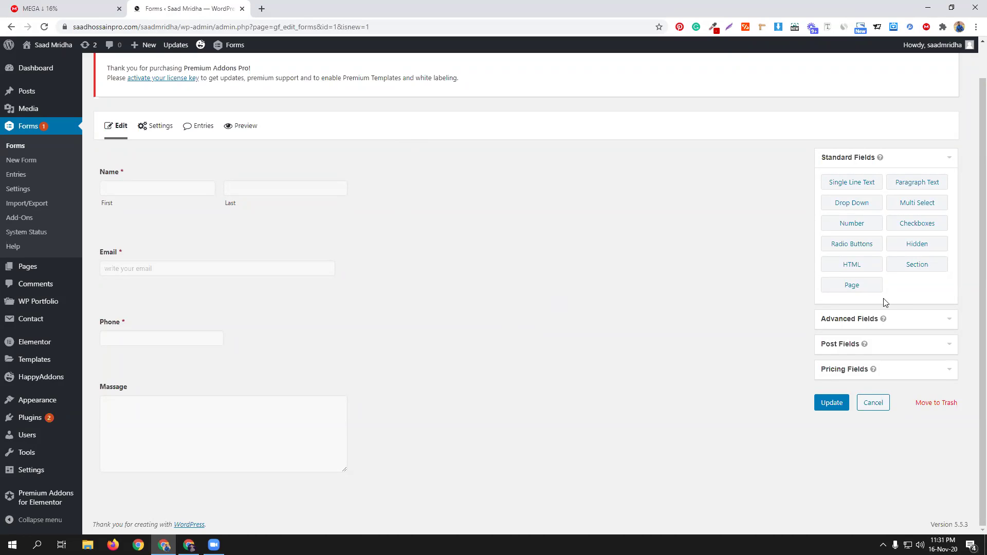
Step: Add a drop-down field labelled Home Town
click(868, 210)
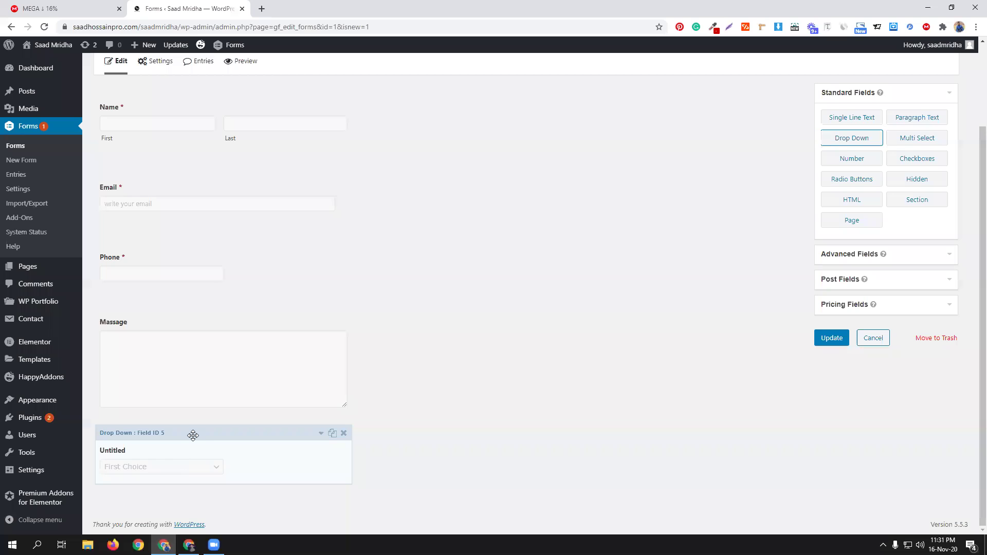
click(193, 435)
scroll(180, 411, down, 4)
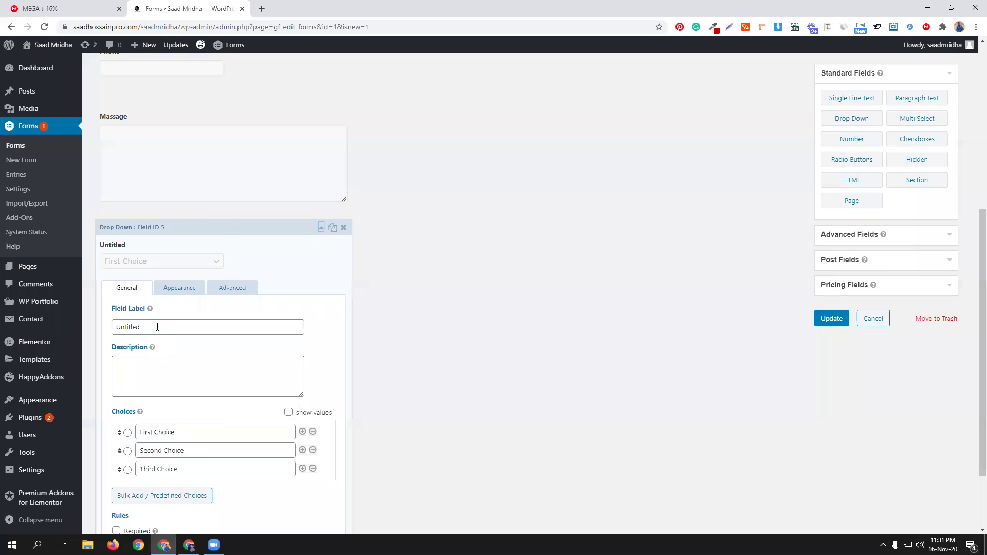
double_click(157, 326)
text(Ho)
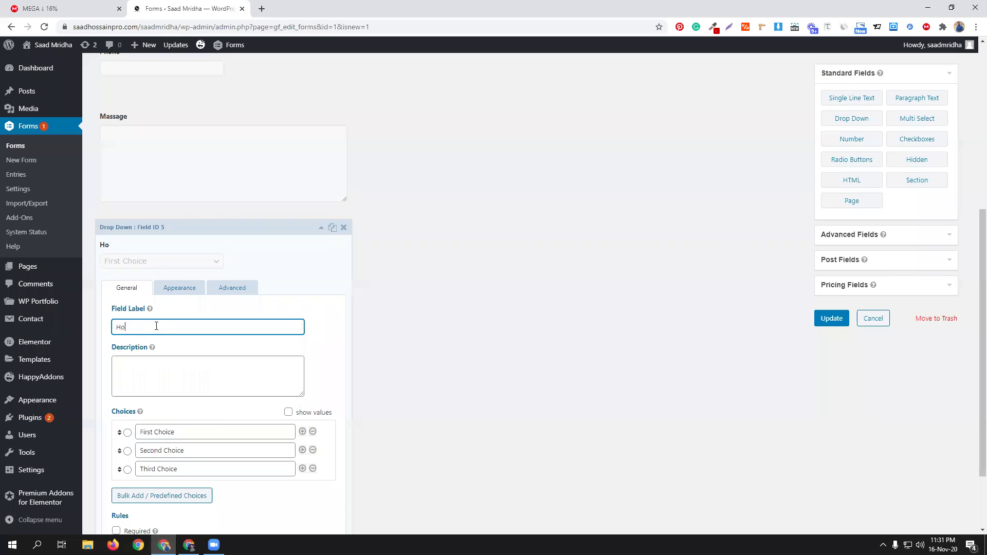
text(me Town)
Step: Set the Home Town choices to DHAKA, BARISHAL and NOAKHALI, and make it required
triple_click(186, 432)
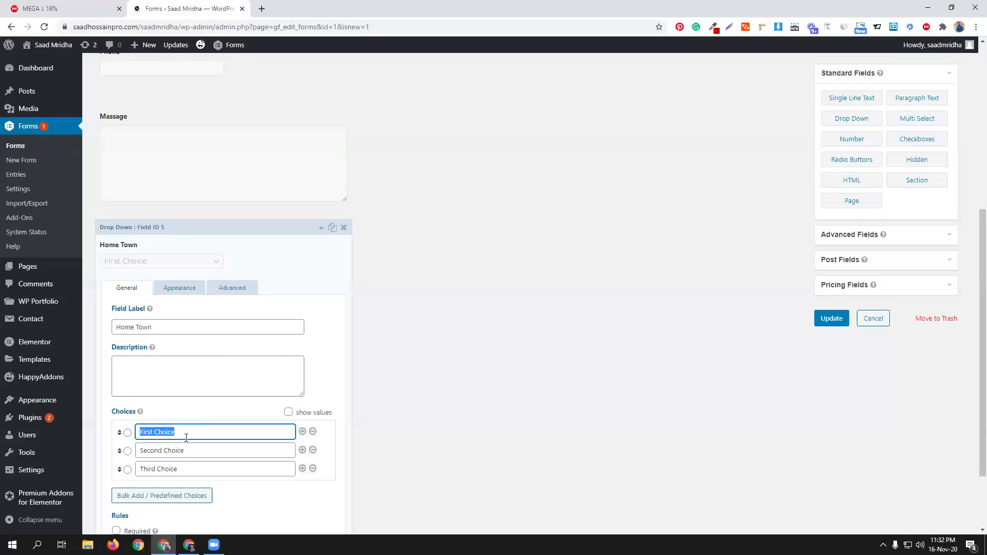
text(DHAKA)
triple_click(201, 453)
text(NB)
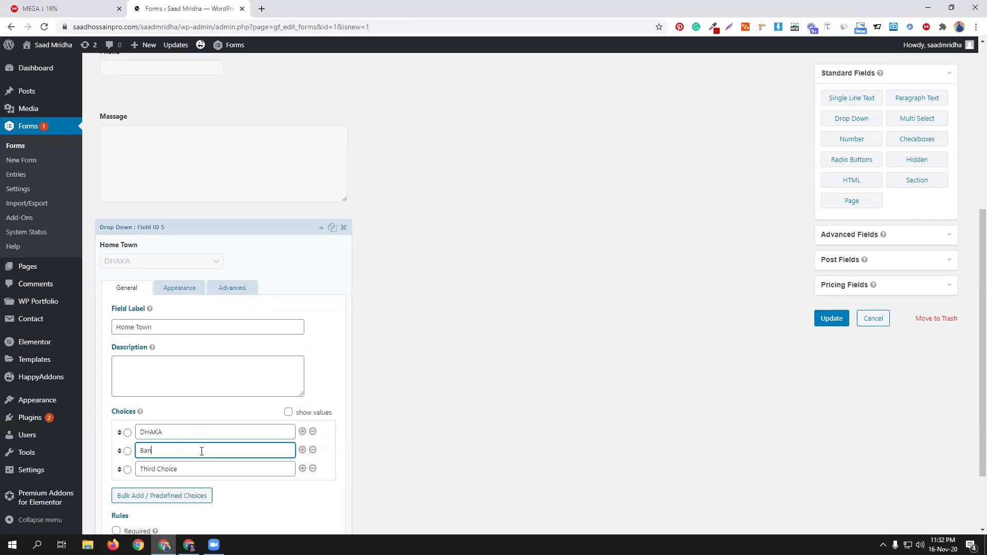
triple_click(202, 451)
text(BARISHAL)
triple_click(206, 469)
text(N)
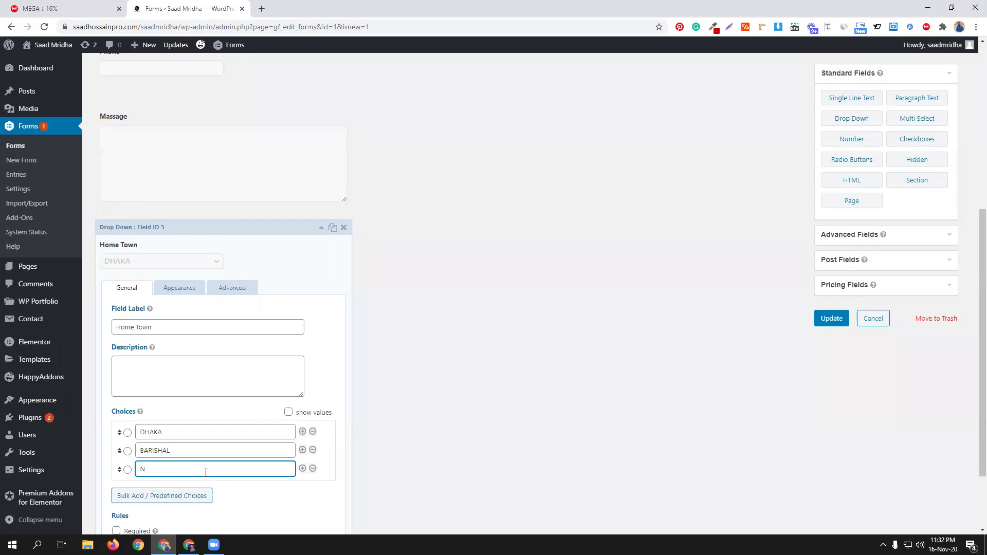
text(OAKHALI)
scroll(244, 412, down, 2)
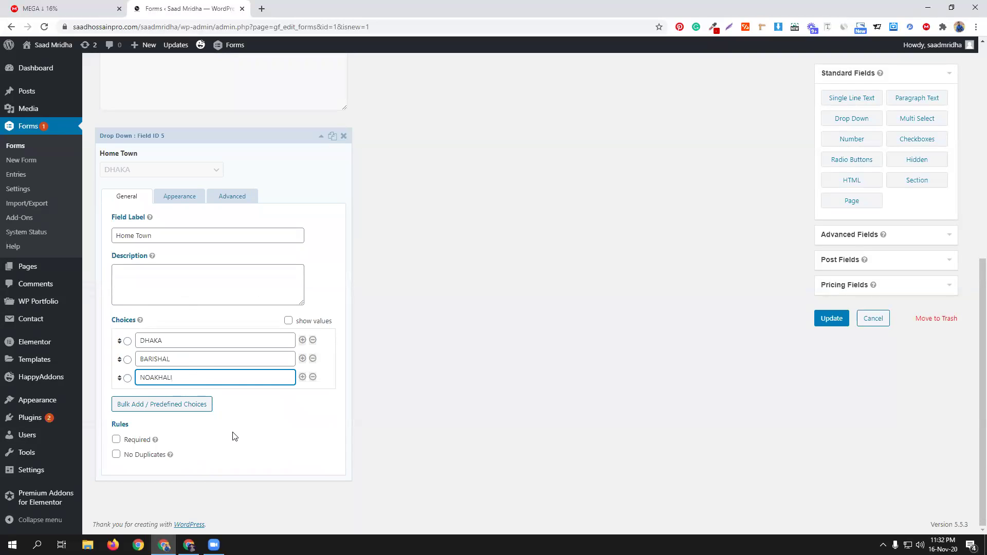
click(131, 443)
scroll(226, 417, up, 3)
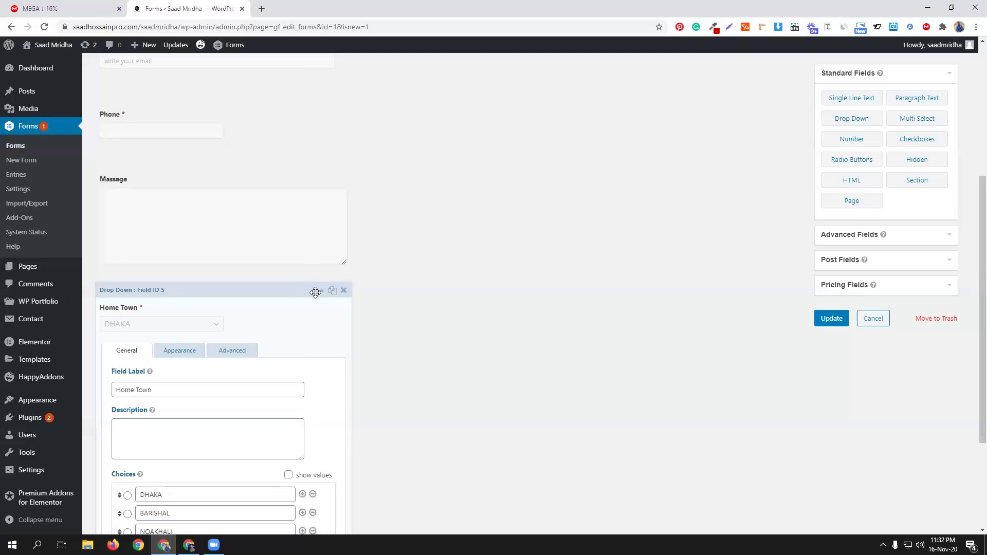
click(321, 291)
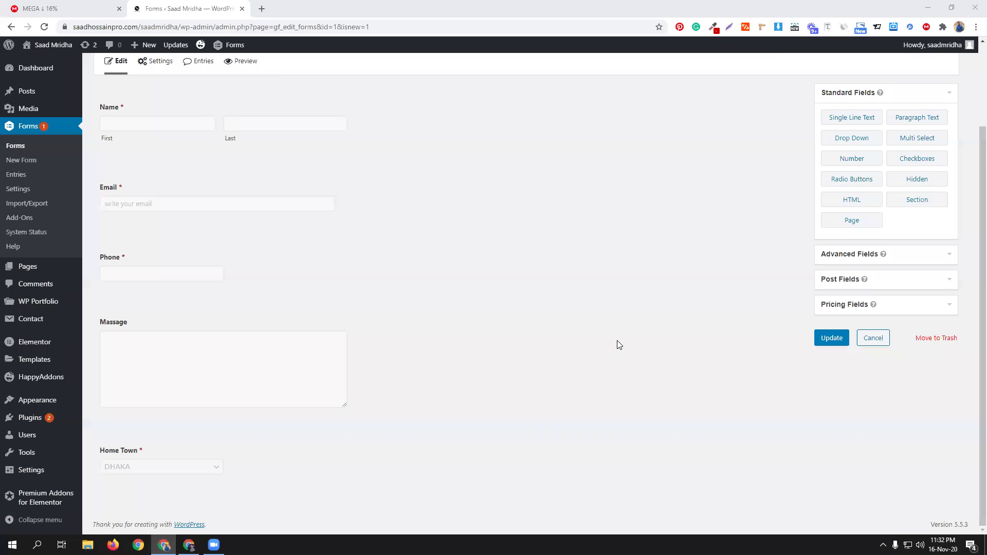
Step: Add a Radio Buttons field labelled University Name below Home Town
click(853, 181)
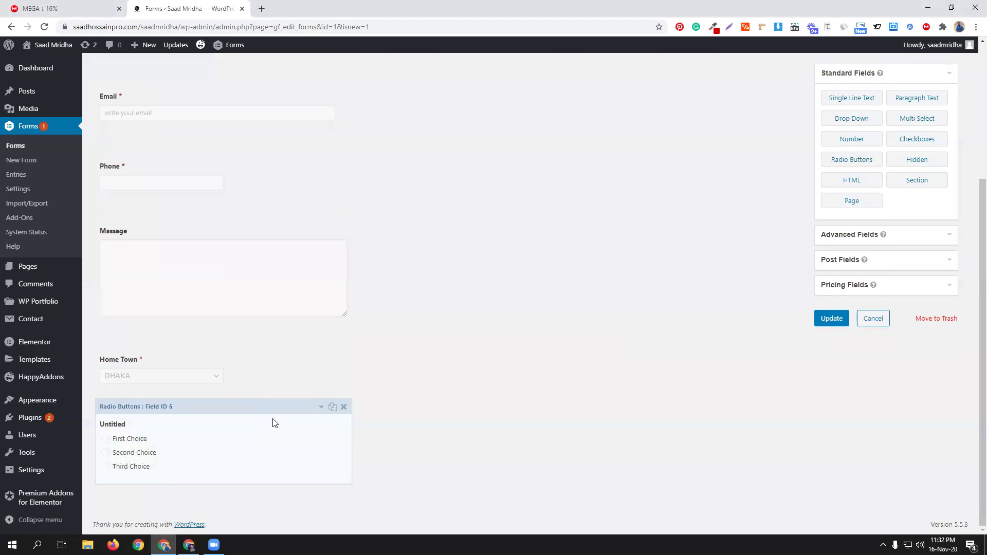
click(273, 421)
scroll(401, 419, down, 3)
double_click(156, 378)
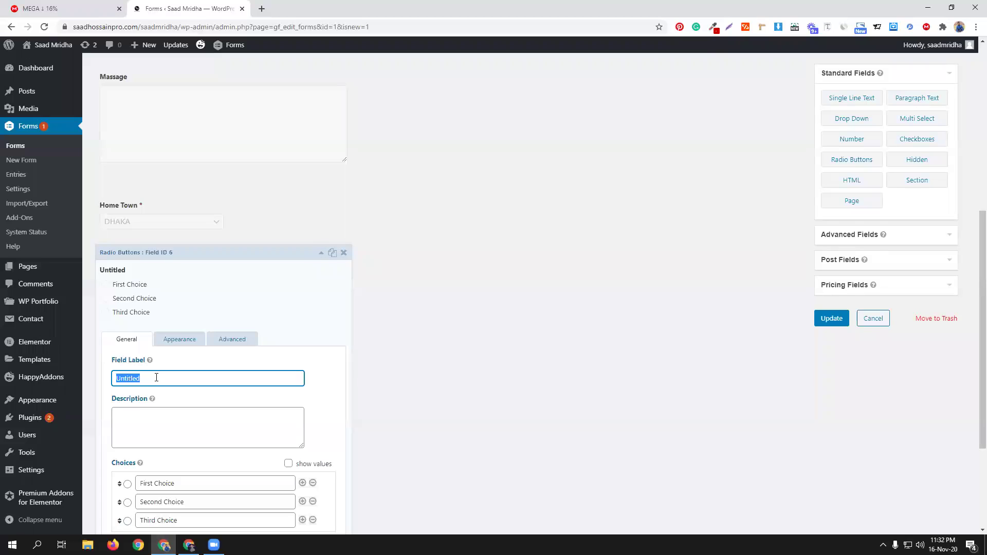
text(U)
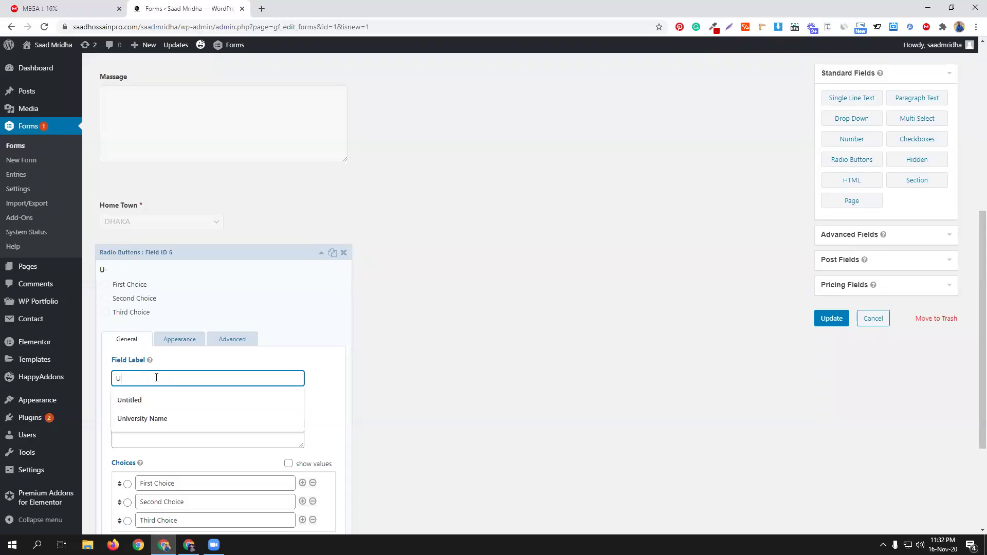
text(niversity)
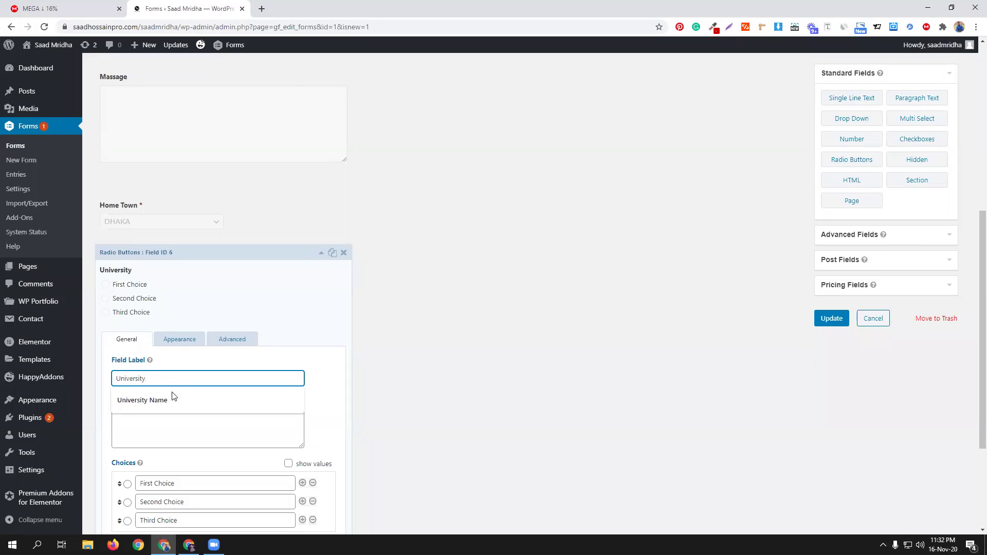
click(173, 399)
Step: Set its three choices to Dhaka University, AIUB and CodemanBD
scroll(302, 366, down, 3)
triple_click(194, 330)
text(D)
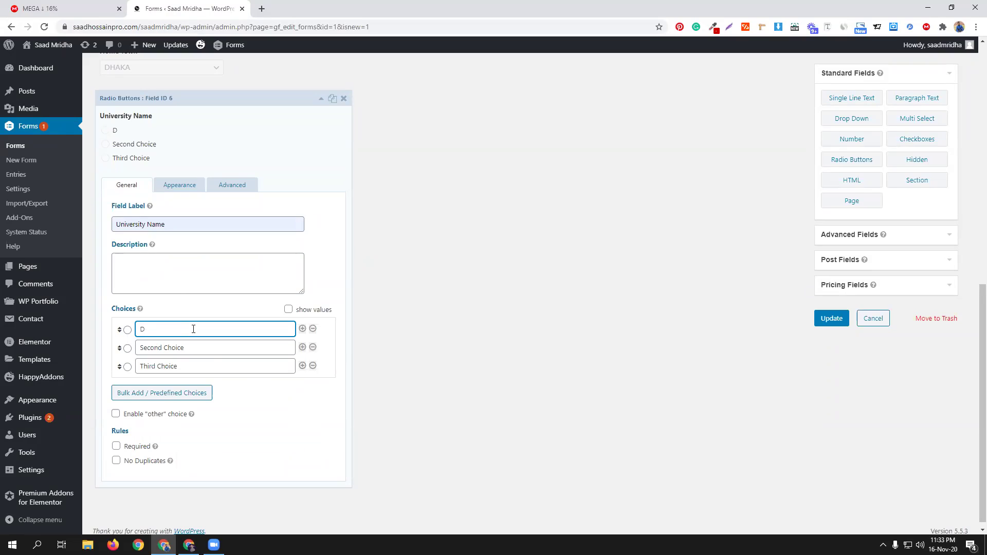
text(haka University)
click(193, 345)
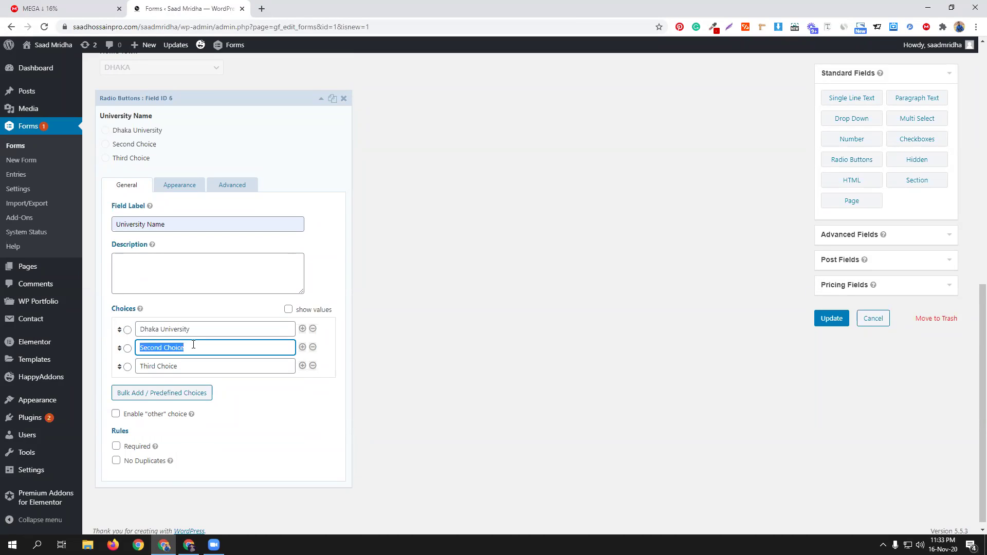
text(AIUB)
double_click(198, 365)
triple_click(196, 363)
text(CodemanBD)
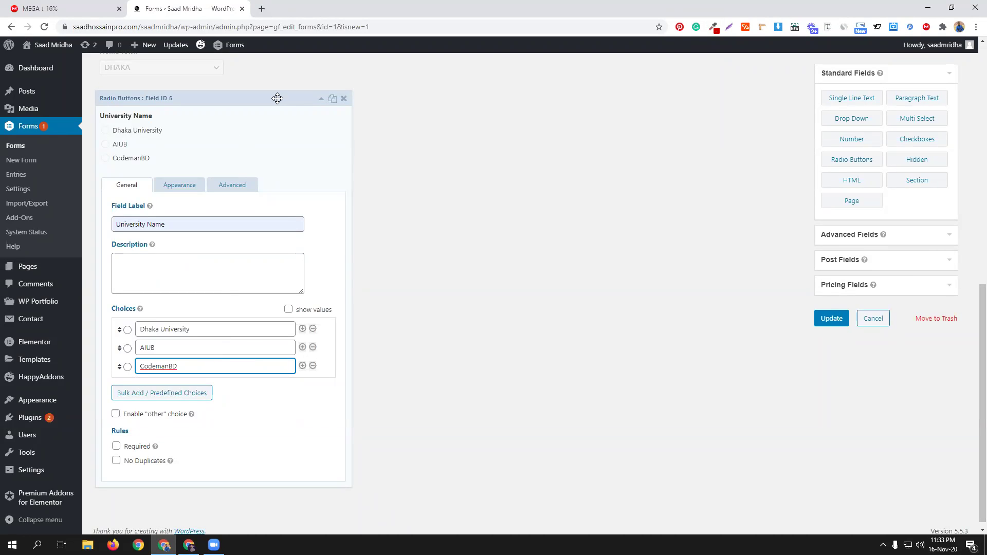
scroll(408, 253, up, 5)
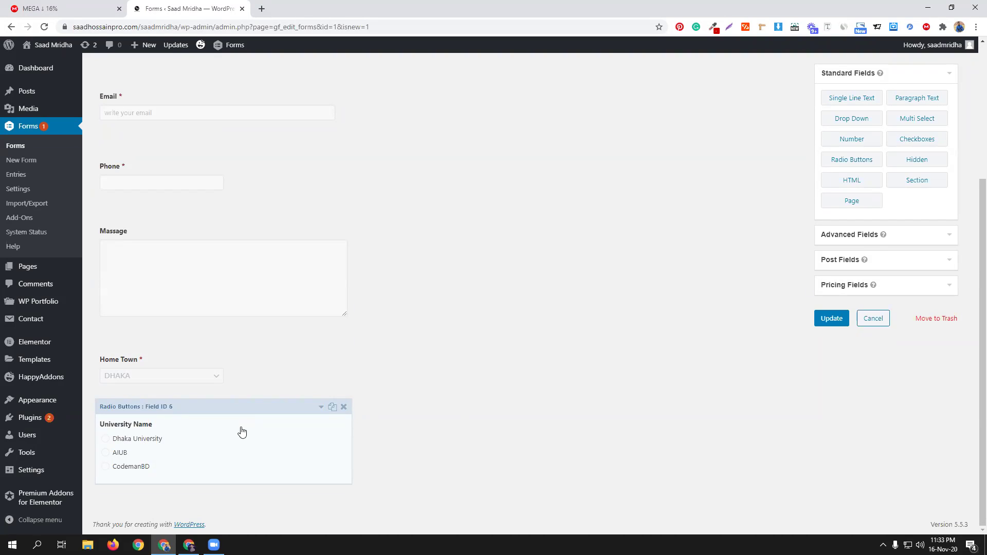
Step: Enable conditional logic so University Name shows only if Home Town is DHAKA, then collapse it
drag(243, 431, 274, 406)
click(280, 410)
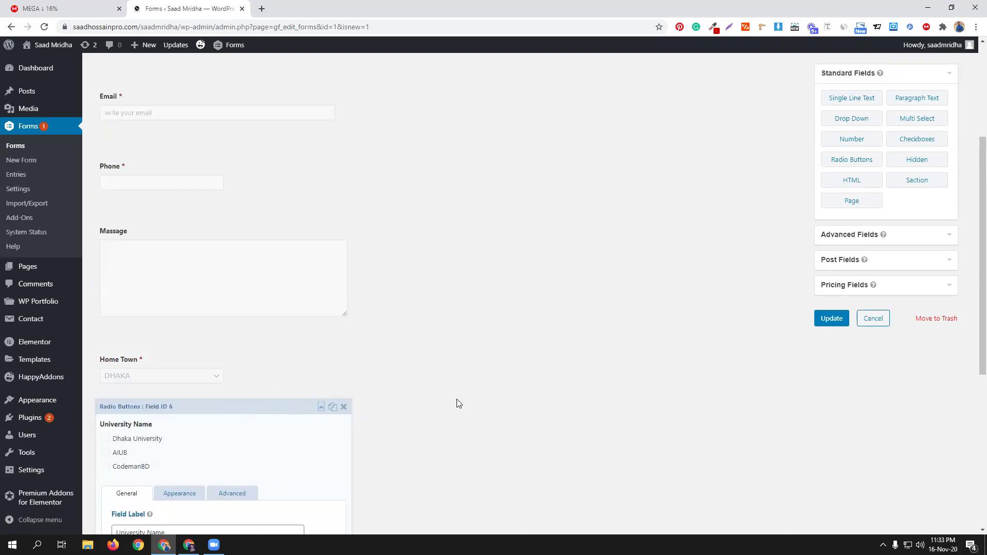
scroll(455, 394, down, 4)
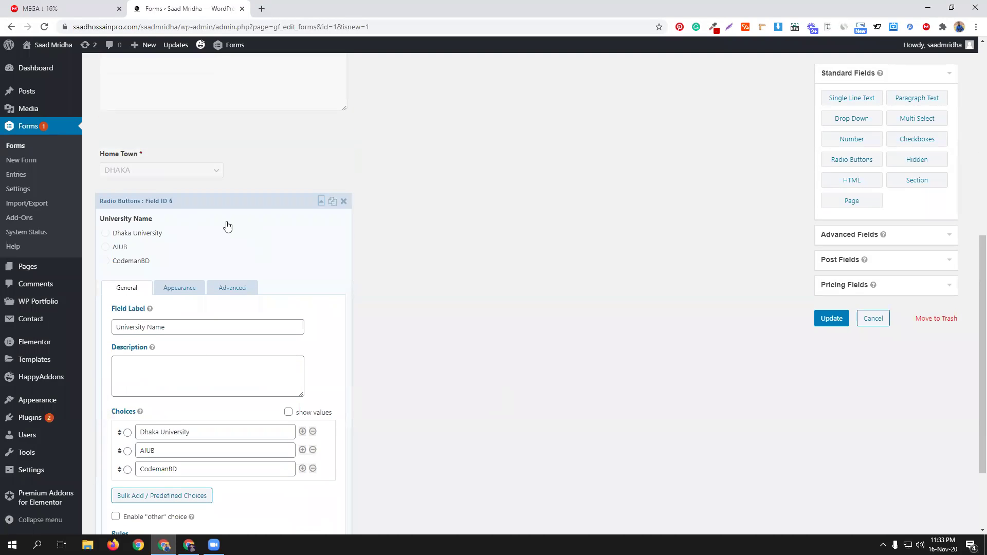
scroll(311, 262, down, 2)
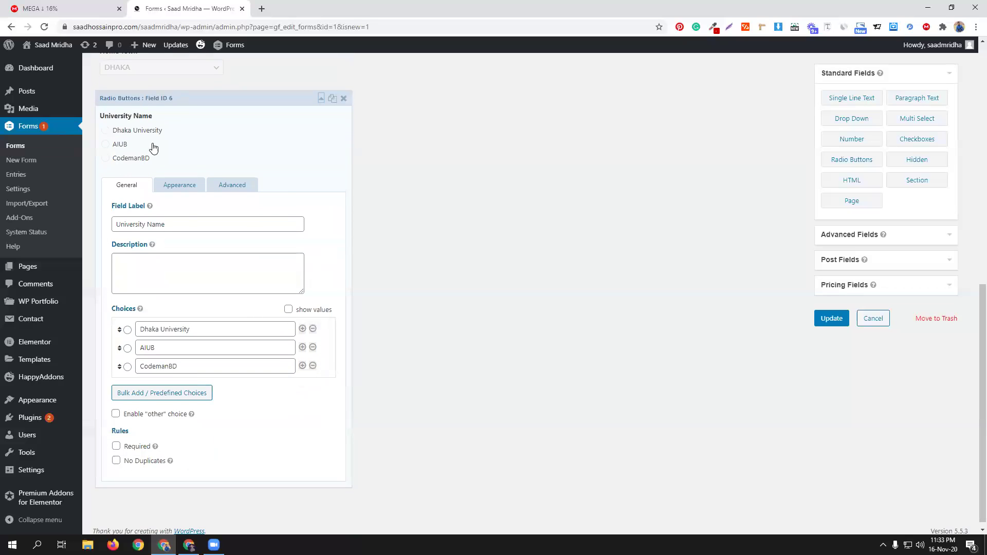
click(243, 186)
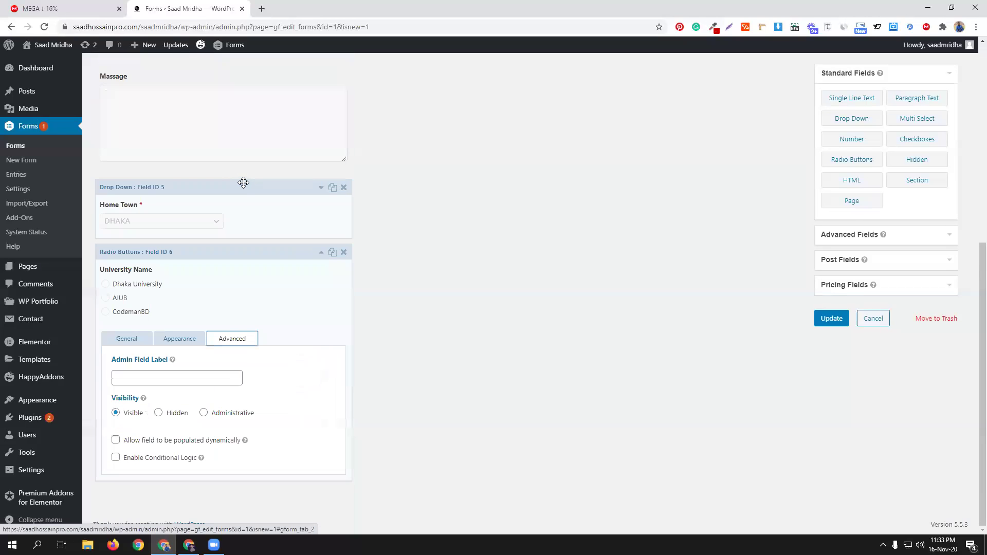
click(147, 461)
scroll(277, 420, down, 1)
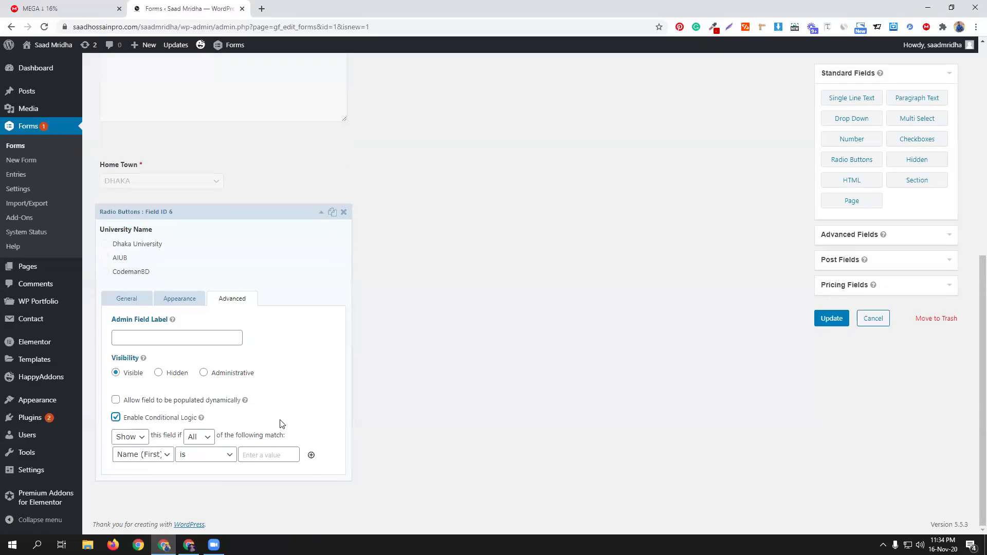
click(159, 455)
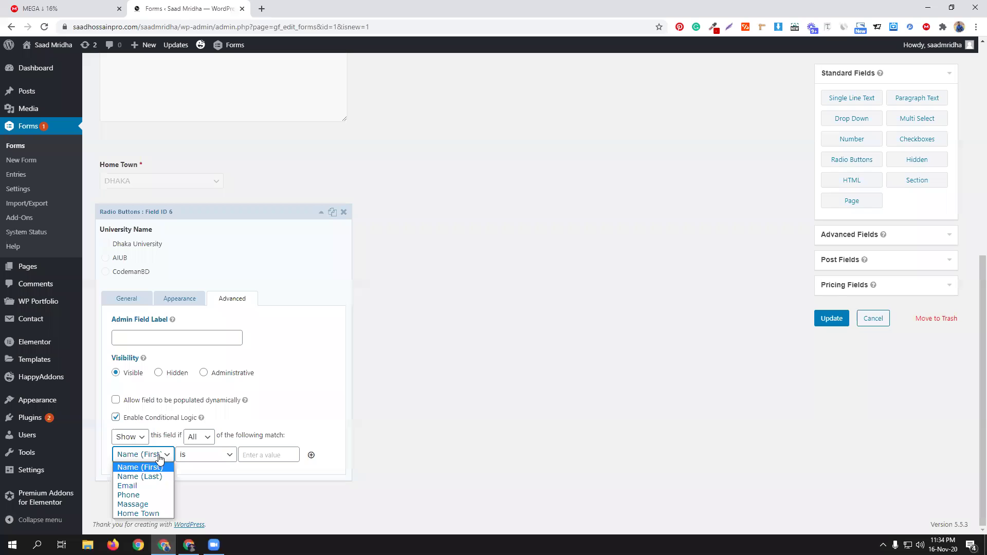
click(148, 514)
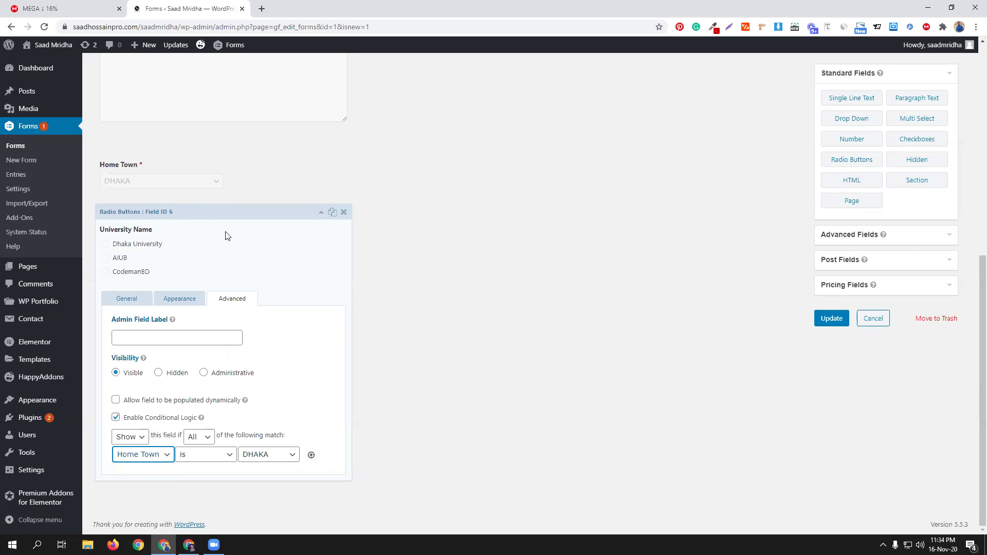
click(319, 215)
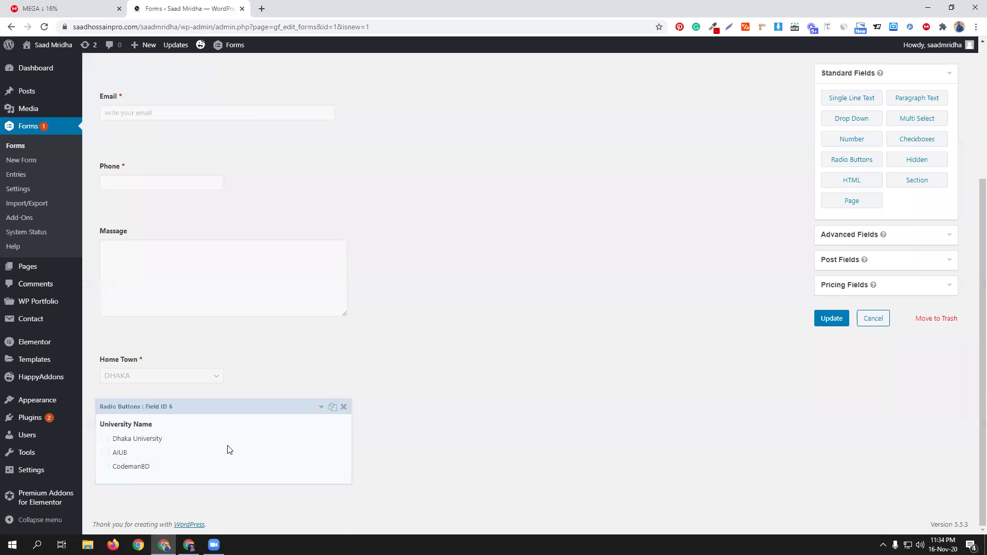
Step: Rename the copy's choices to Barishal University, Barishal AIUB and Barishal CodemanBD
scroll(455, 402, down, 2)
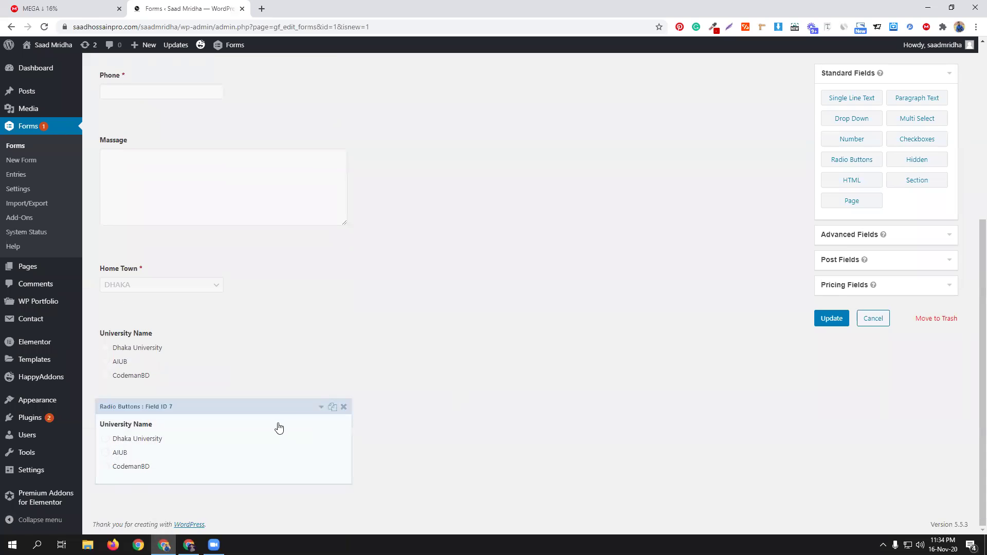
click(275, 414)
scroll(463, 415, down, 5)
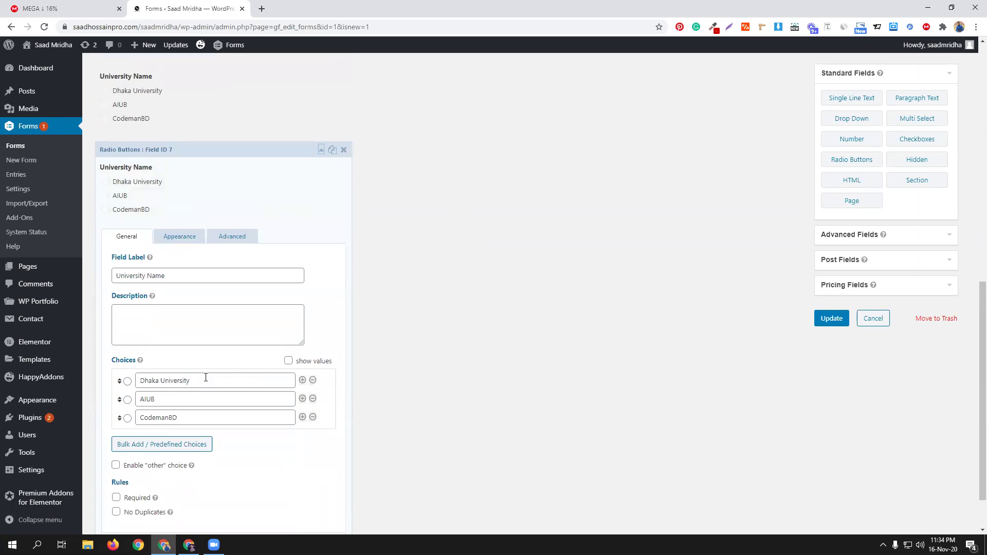
drag(160, 381, 98, 379)
click(212, 414)
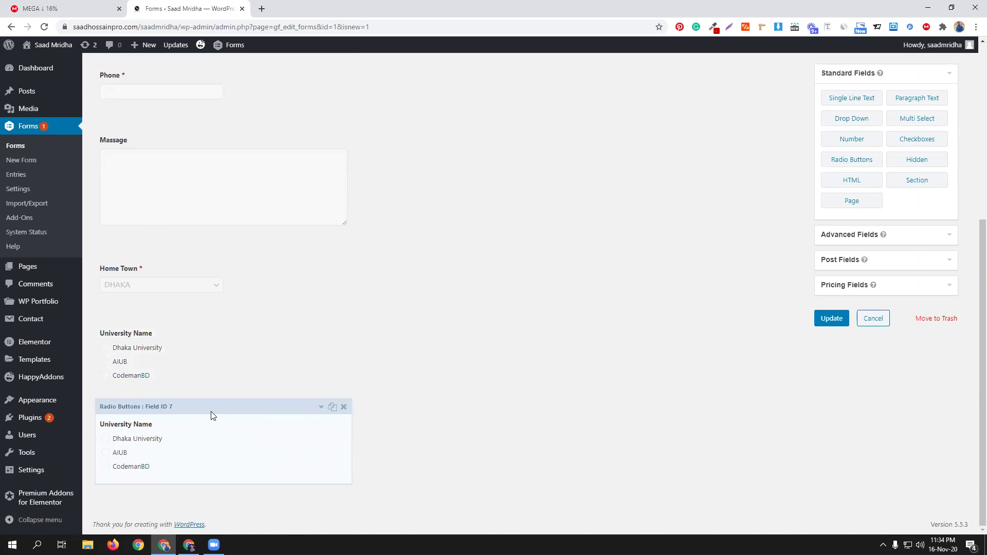
scroll(180, 426, down, 4)
drag(160, 431, 143, 431)
text(BarishalUniversity)
click(164, 432)
drag(164, 432, 137, 430)
key(ctrl+c)
click(139, 450)
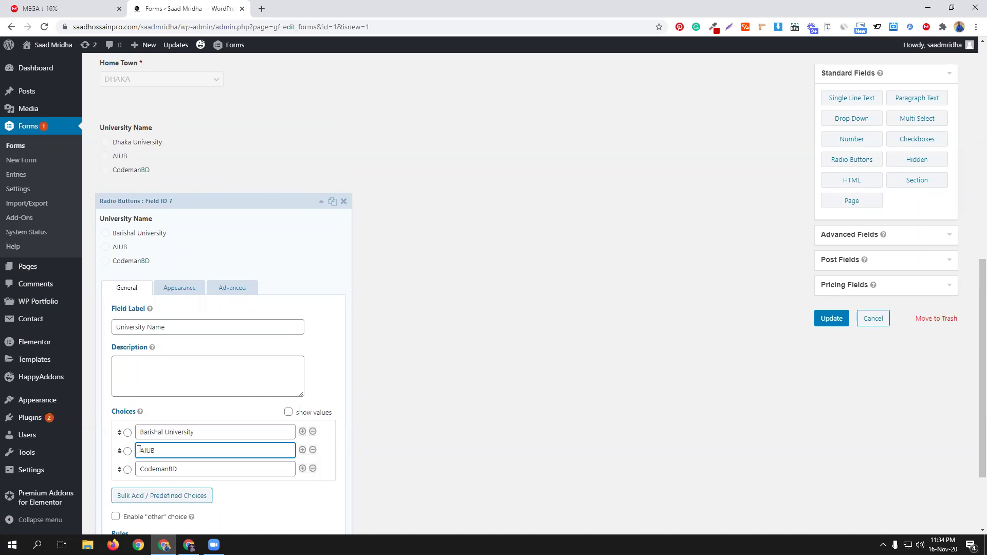
key(ctrl+v)
click(141, 469)
key(ctrl+v)
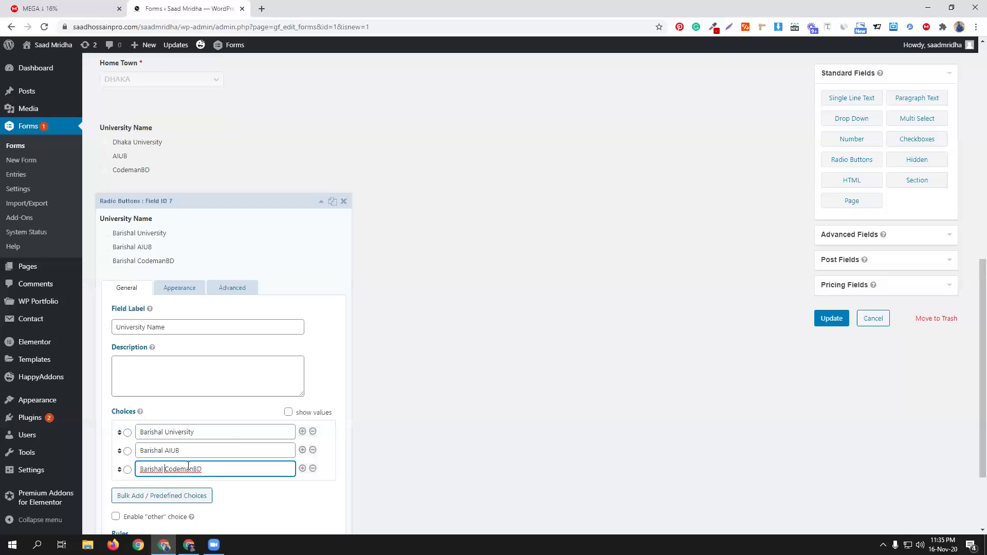
Step: Set its condition to Home Town is BARISHAL, collapse it, and duplicate the field
scroll(226, 412, down, 2)
click(232, 186)
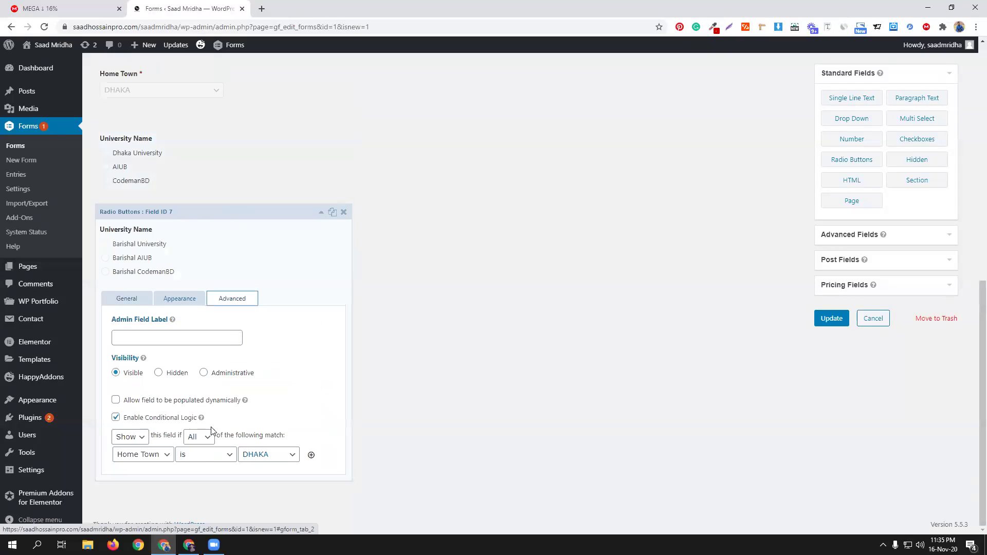
click(268, 455)
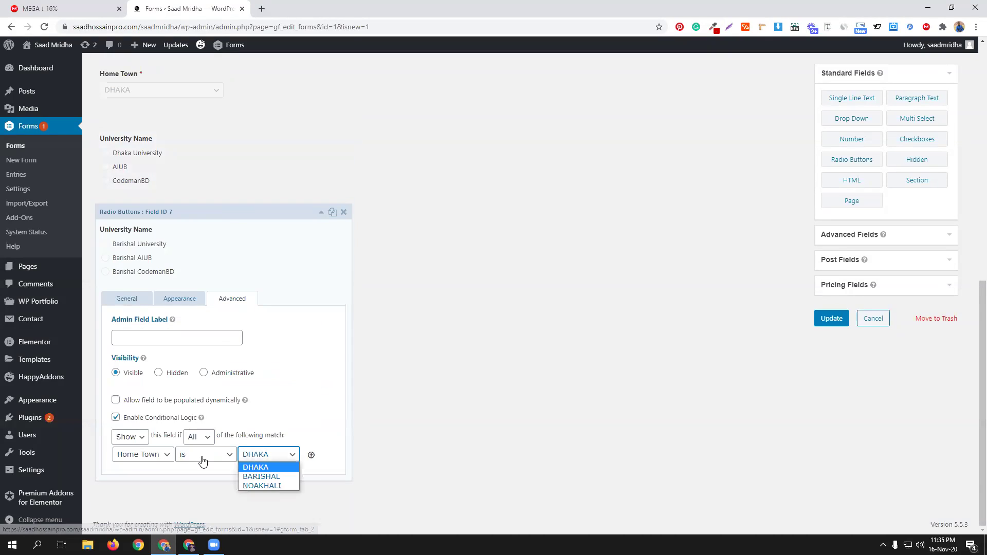
click(262, 476)
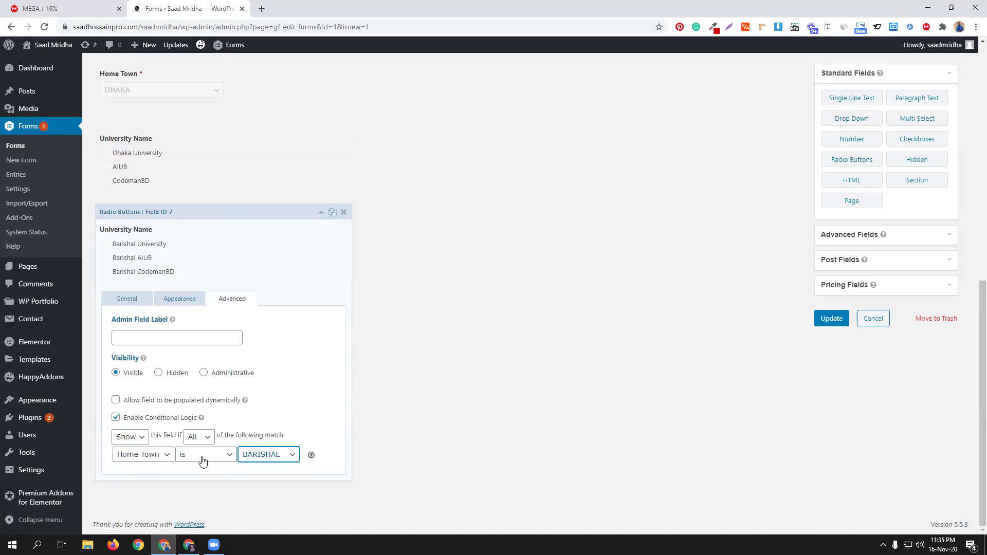
click(321, 215)
click(332, 408)
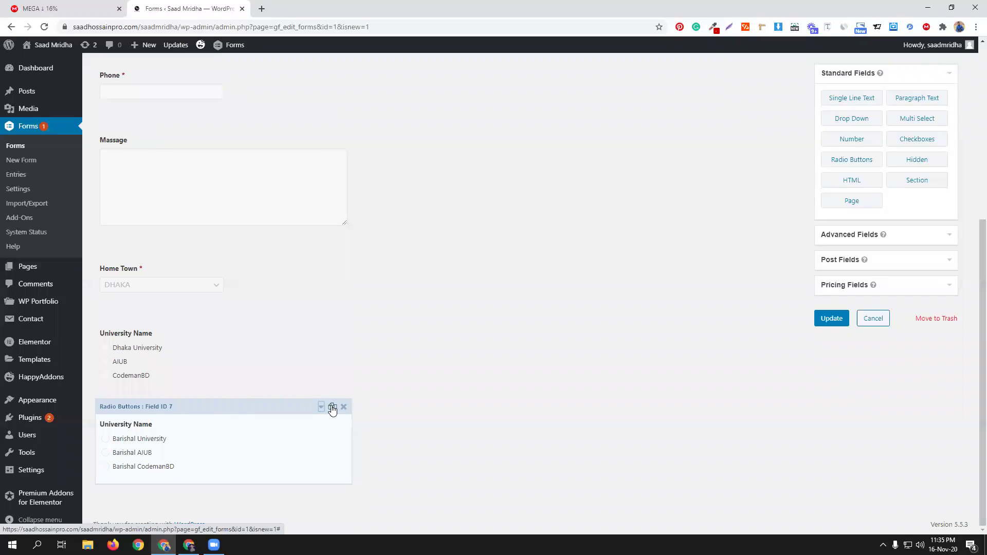
scroll(220, 401, down, 2)
Step: Rename the newest copy's choices to Noakhali University, Noakhali AIUB and Noakhali CodemanBD
click(220, 403)
scroll(138, 380, down, 4)
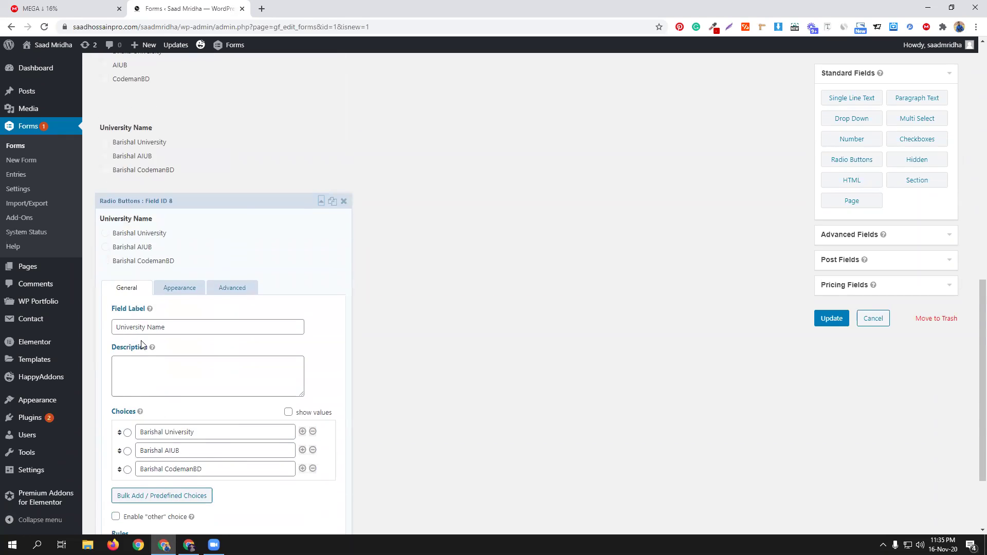
drag(163, 431, 139, 428)
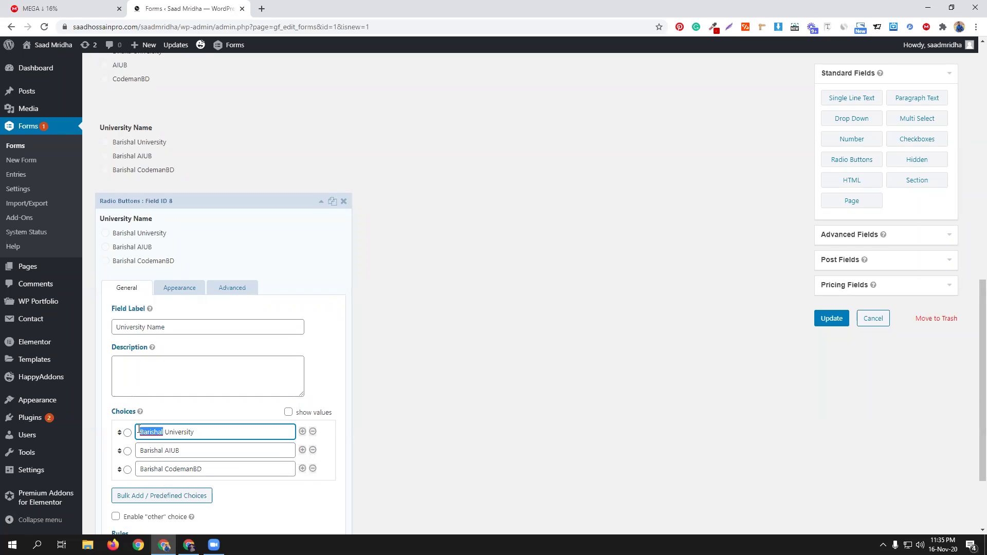
text(Noakhali)
double_click(151, 429)
key(ctrl+c)
double_click(148, 450)
key(ctrl+v)
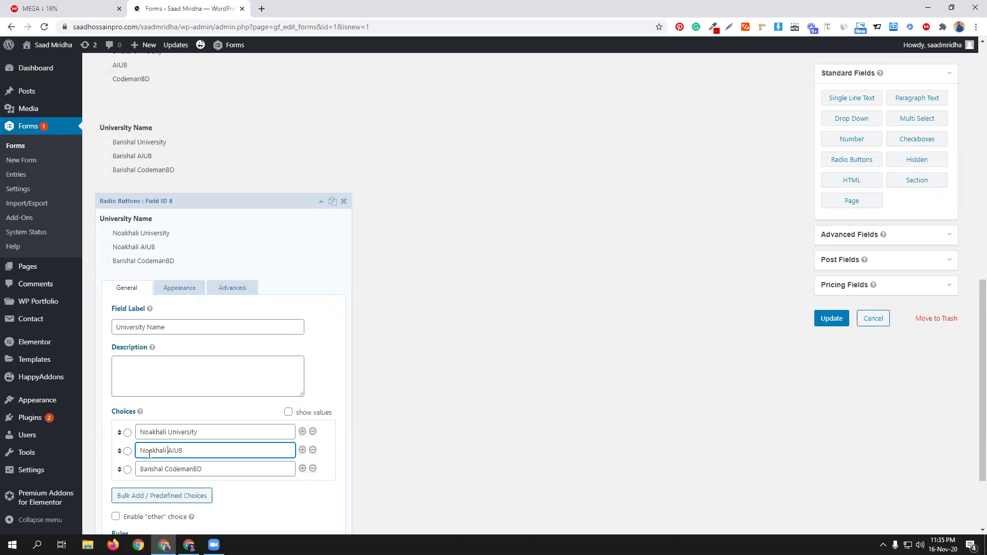
double_click(151, 468)
key(ctrl+v)
Step: Change its condition to Home Town is NOAKHALI and update the form
click(233, 286)
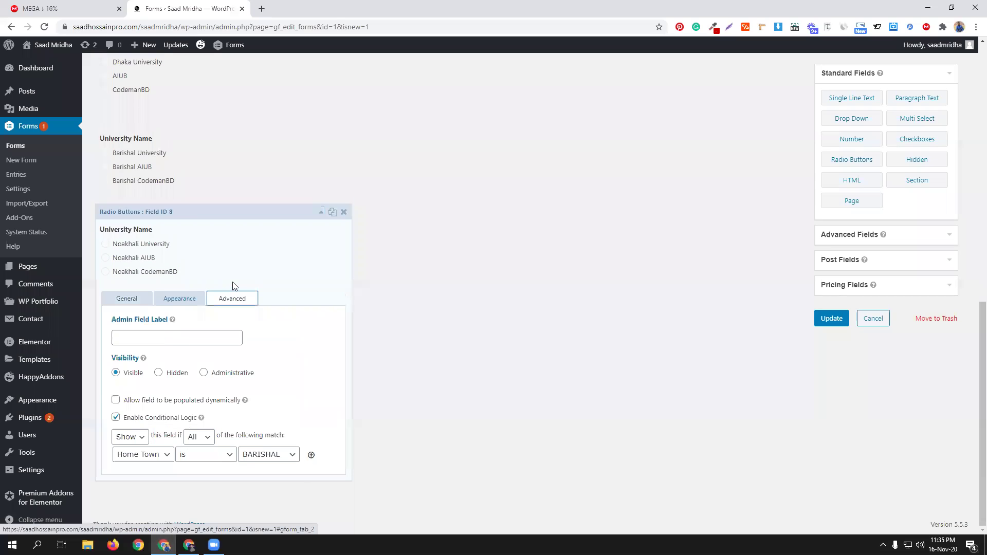
click(243, 454)
key(Return)
click(833, 319)
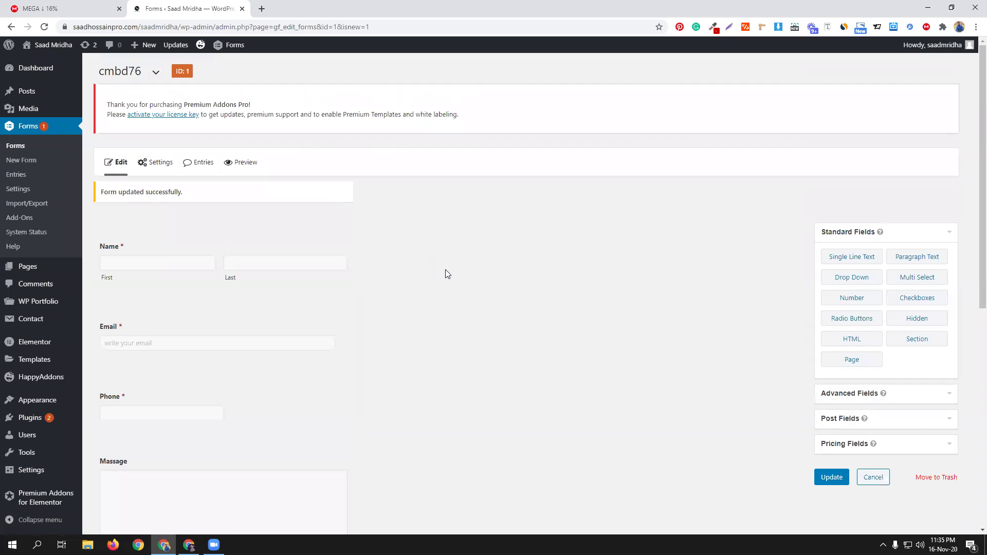
Step: Preview the form and fill Name, Email and Phone from saved entries plus sample Massage text
click(236, 164)
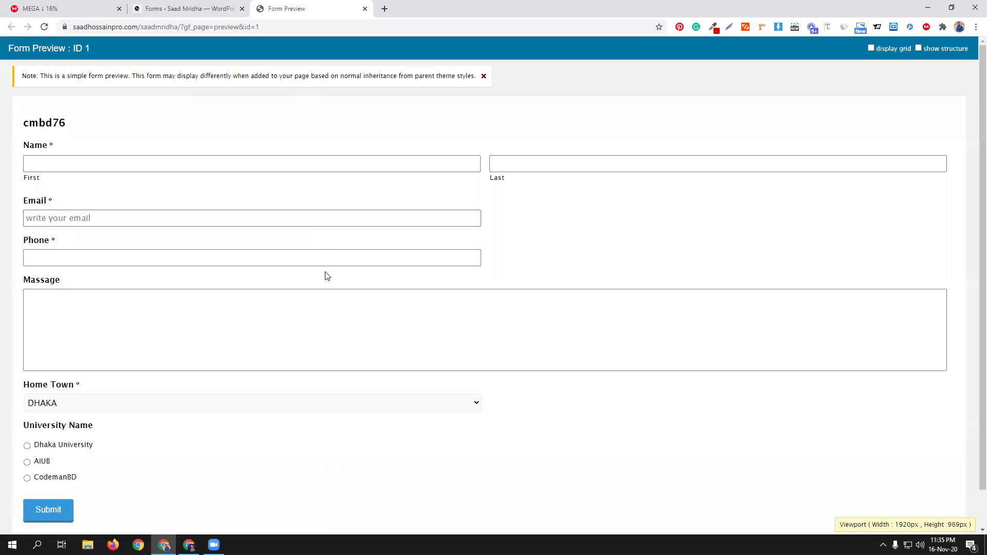
click(81, 159)
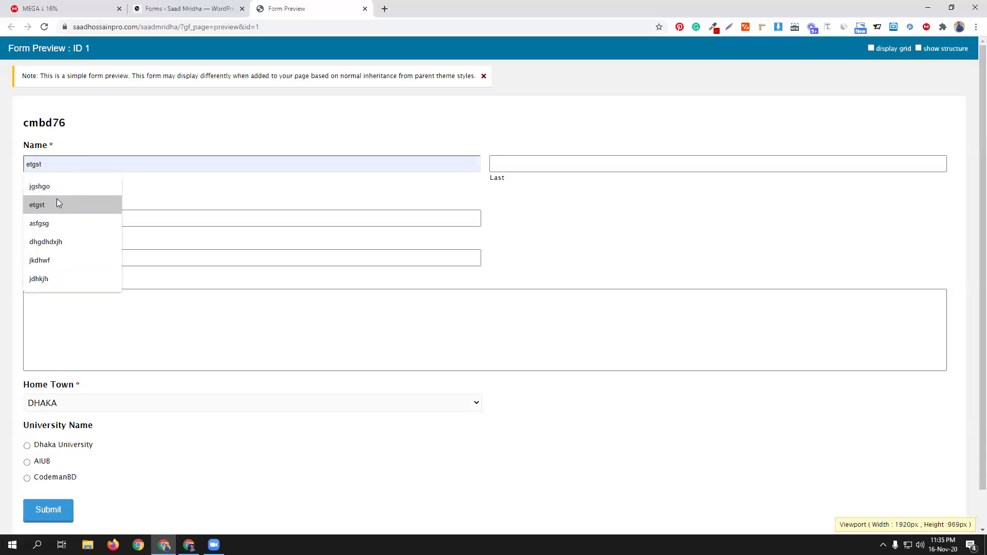
click(57, 204)
click(529, 160)
click(521, 187)
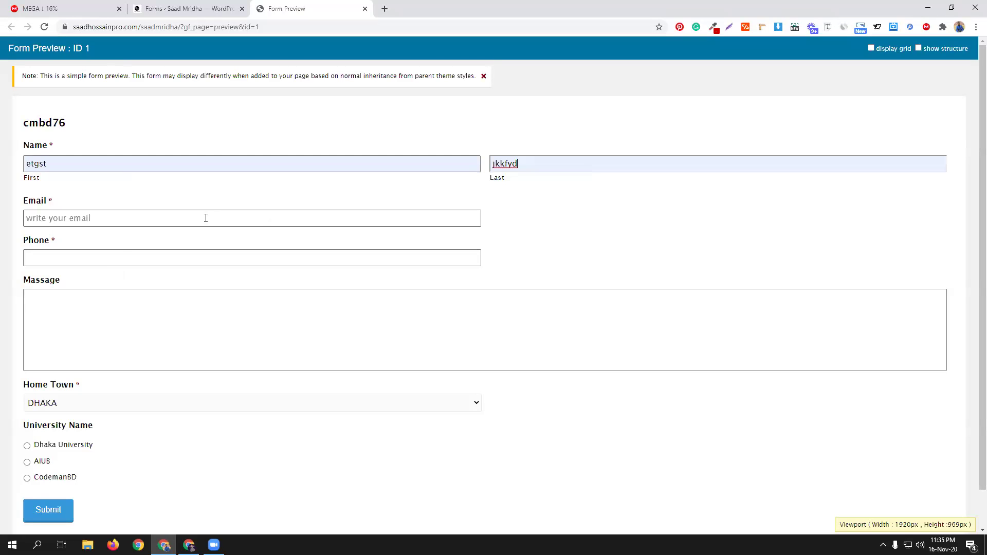
click(206, 218)
click(88, 236)
click(82, 263)
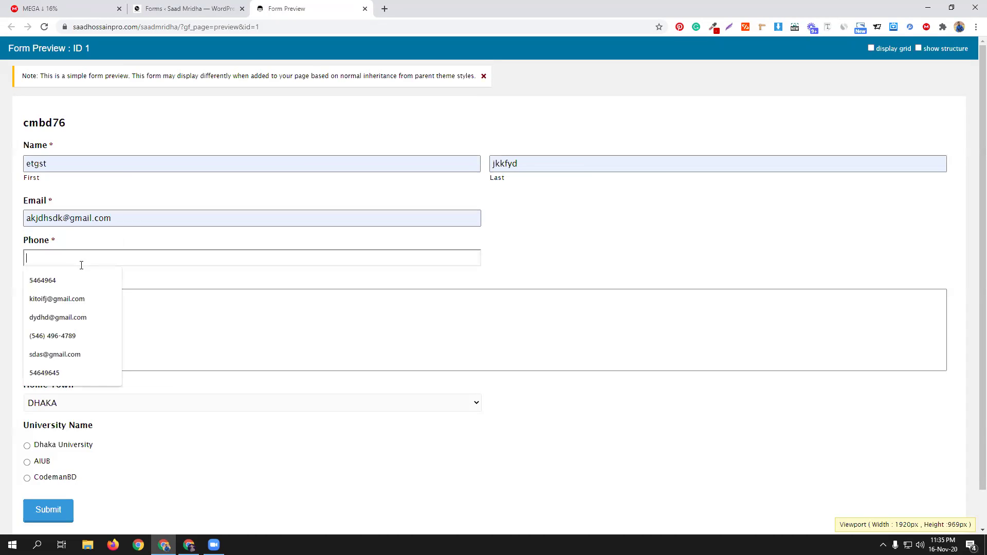
click(75, 282)
click(95, 312)
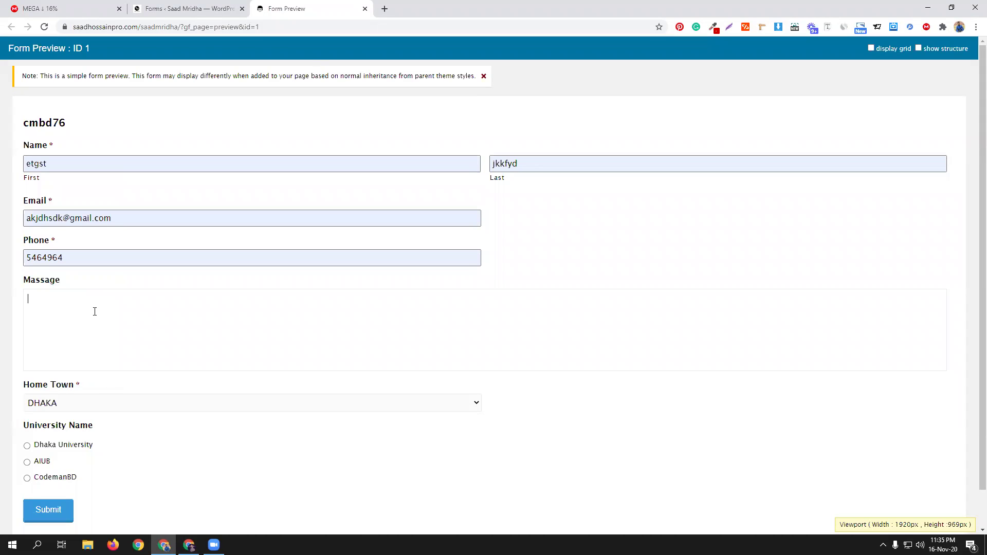
text(jfbajfkjafhuiaeth oeshiwtjh lokrtgjoiw)
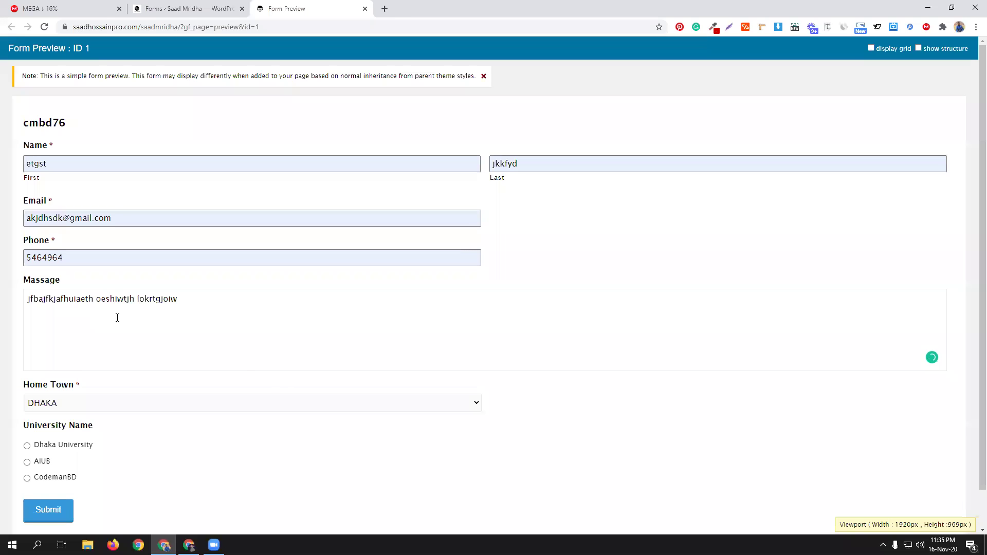
Step: Pick BARISHAL, then NOAKHALI as Home Town to check the university choices, then return to the editor
scroll(270, 383, down, 1)
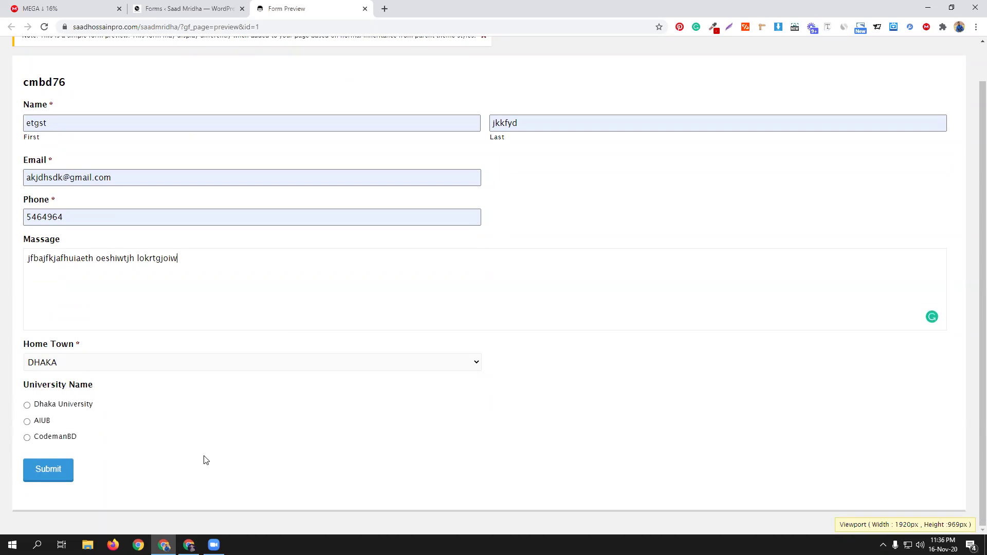
click(298, 367)
click(277, 387)
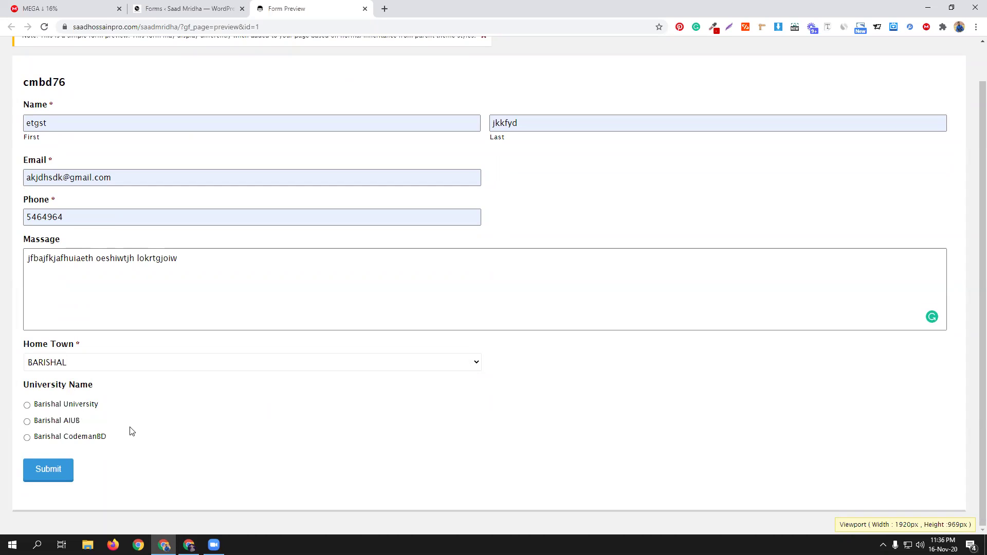
click(188, 364)
click(157, 397)
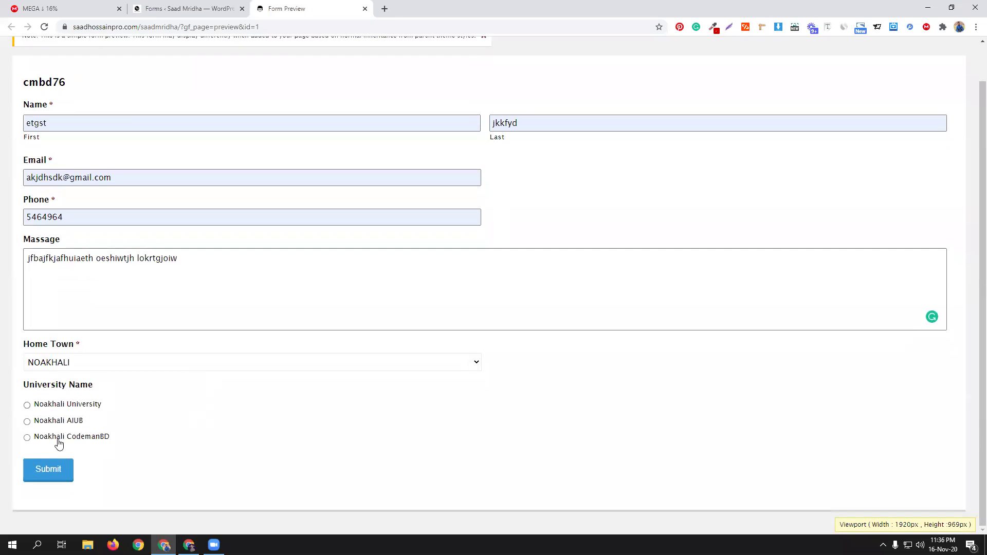
click(180, 7)
scroll(275, 387, down, 6)
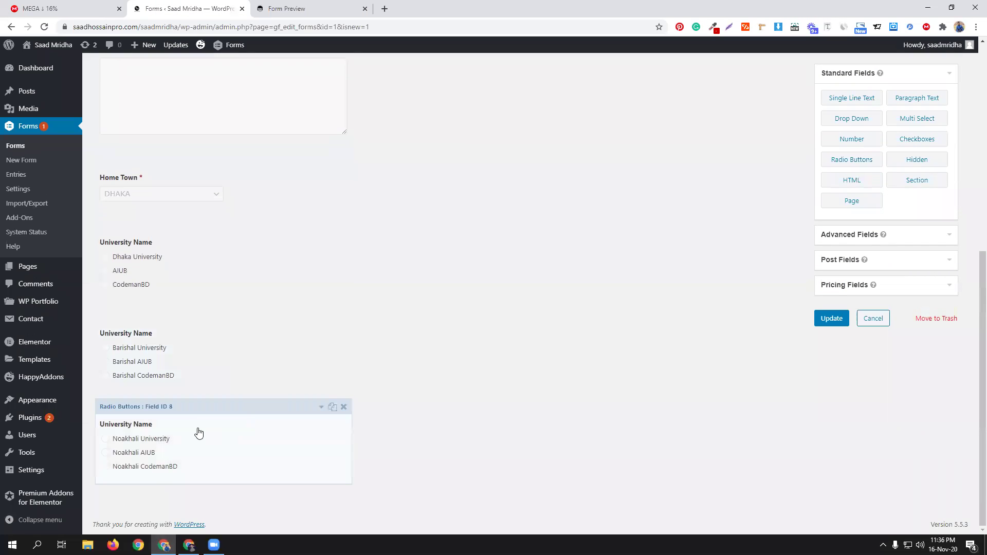
Step: In the form preview, select Noakhali University as the University Name
click(326, 8)
click(58, 404)
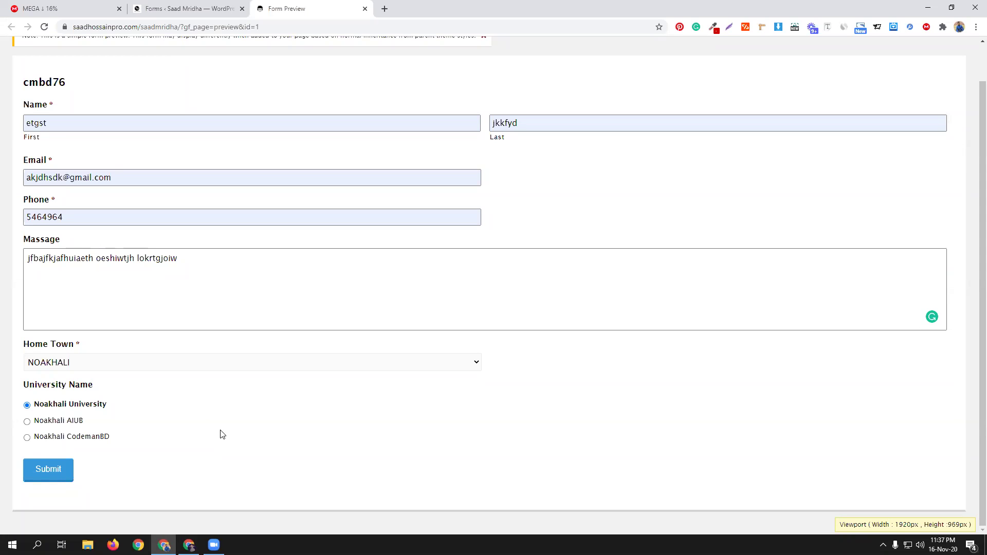
Step: Switch to the editor and review Home Town and the Dhaka, Barishal and Noakhali University fields
click(196, 6)
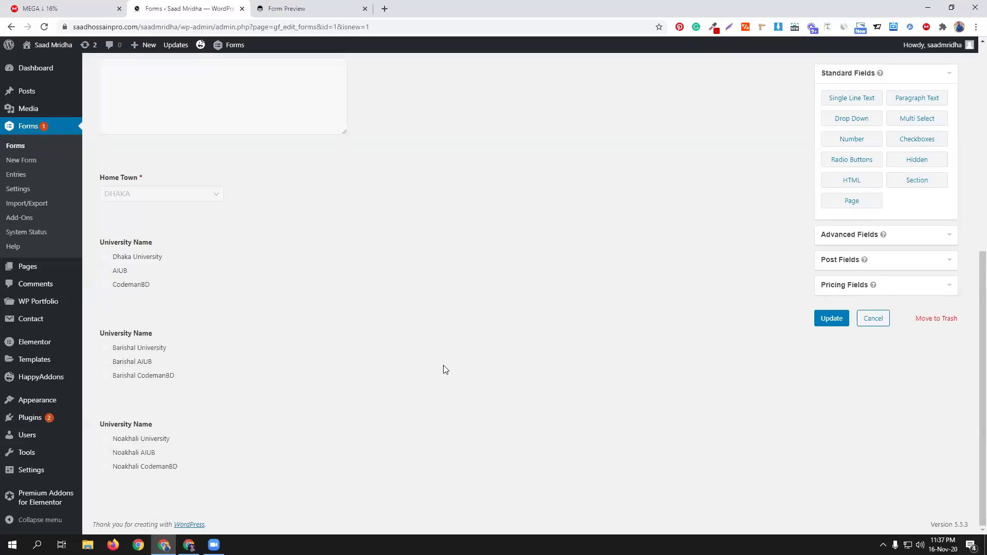
mouse_move(199, 238)
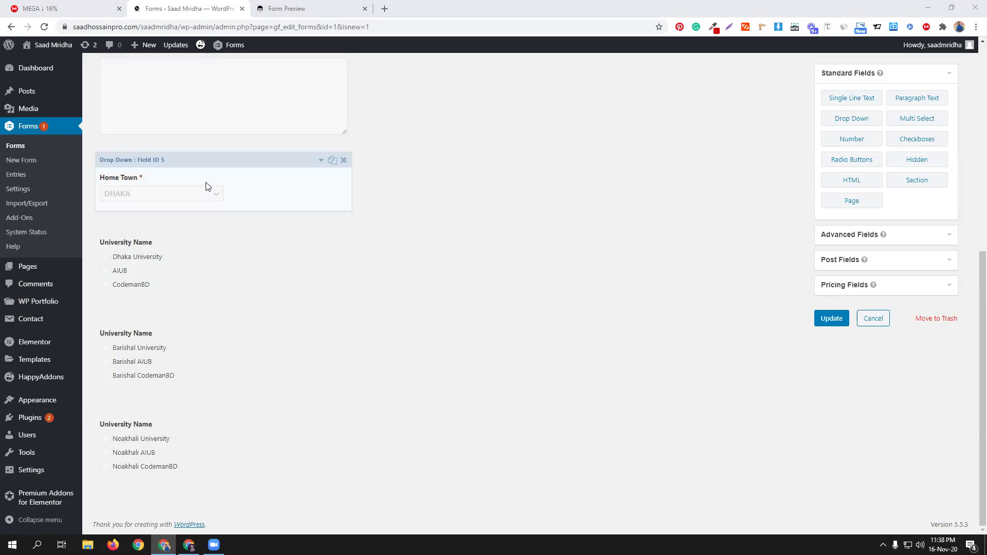
Step: Make Home Town's choices blank, BARISHAL, NOAKHALI, Dhaka and update the form
click(273, 170)
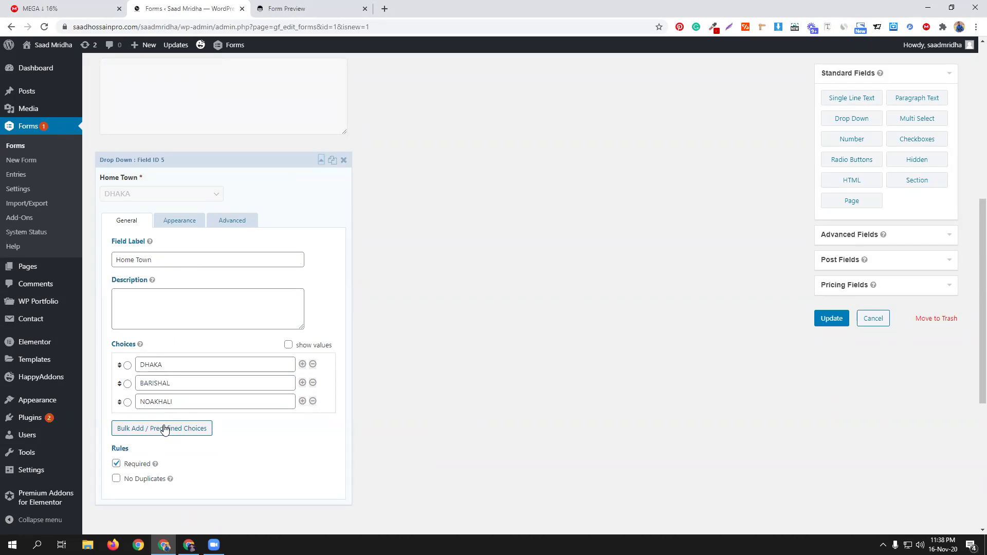
click(303, 365)
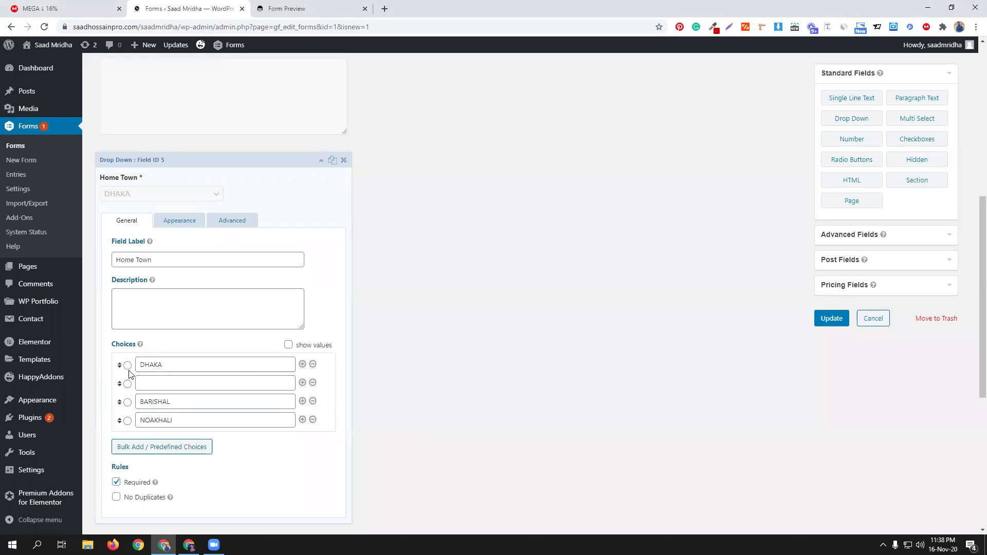
click(313, 366)
click(534, 105)
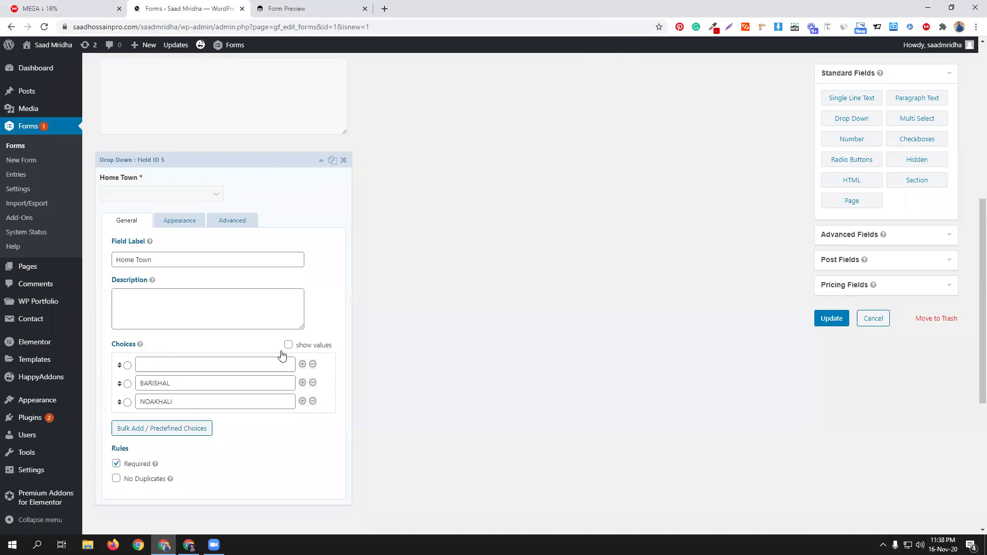
click(303, 401)
click(198, 417)
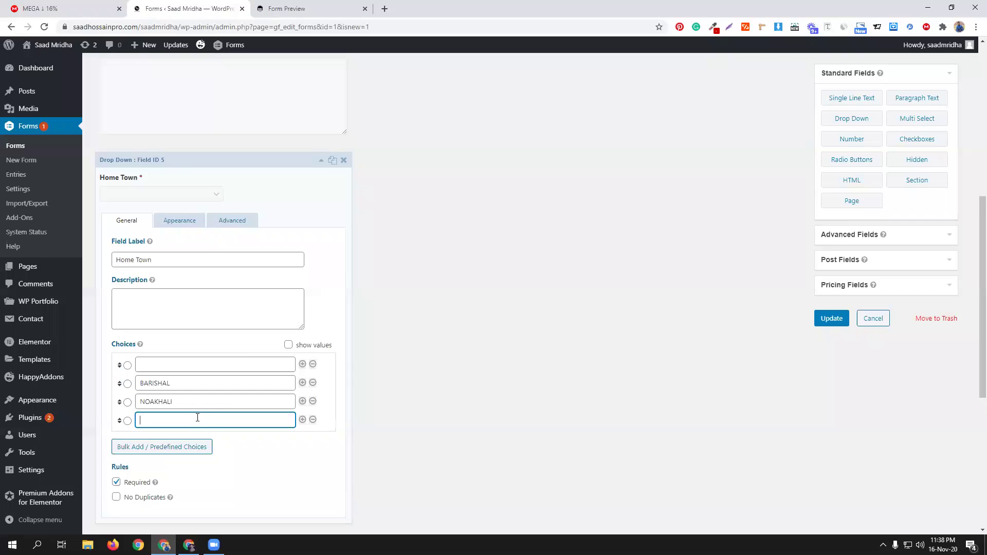
text(Dhaka)
click(831, 318)
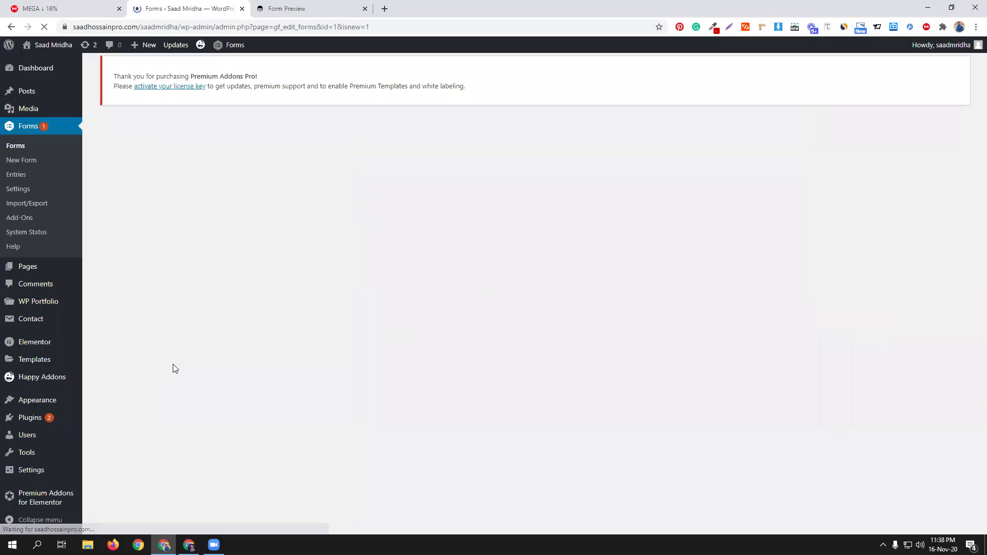
Step: Enter 'Choose Your Home Town' as Home Town's first choice, update, and open a fresh preview
scroll(359, 391, down, 5)
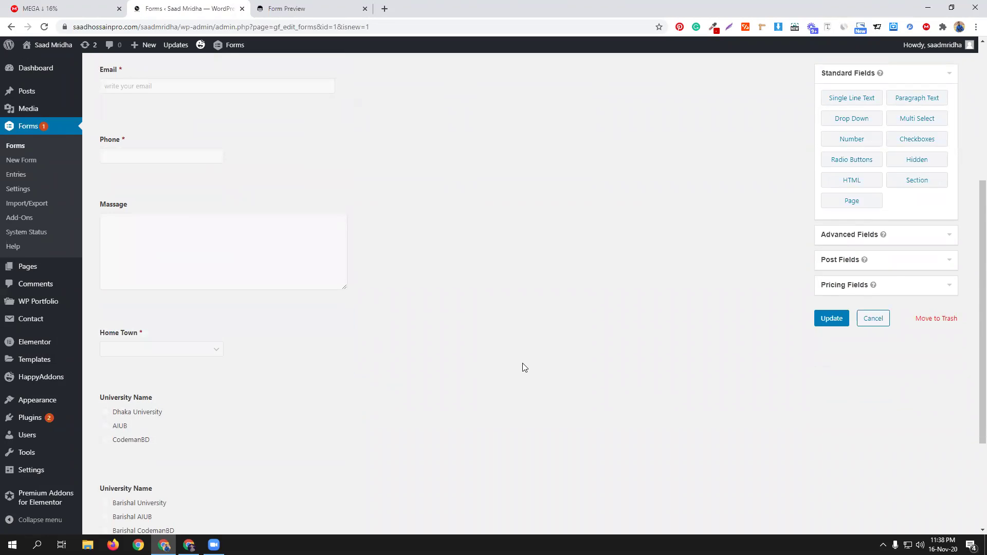
scroll(523, 367, down, 3)
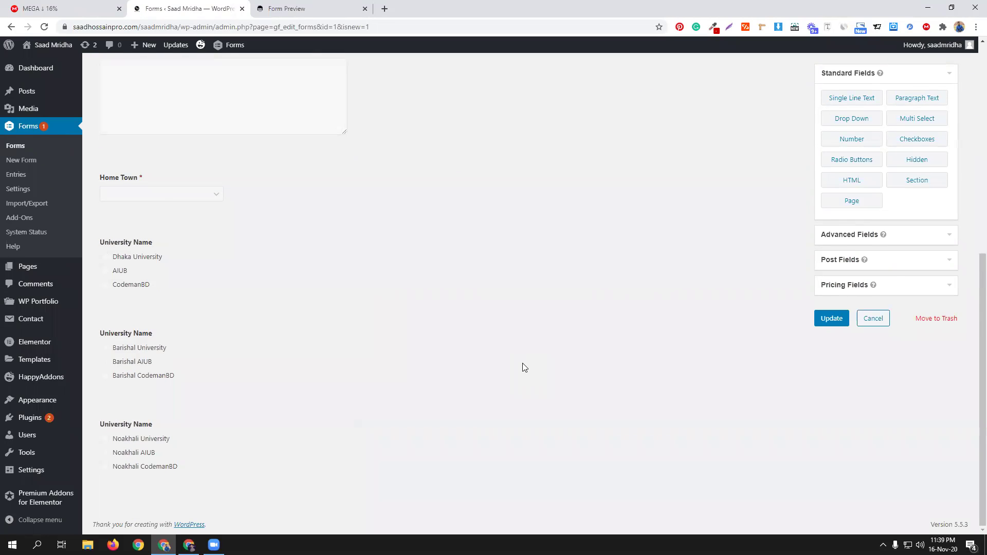
click(220, 198)
click(168, 362)
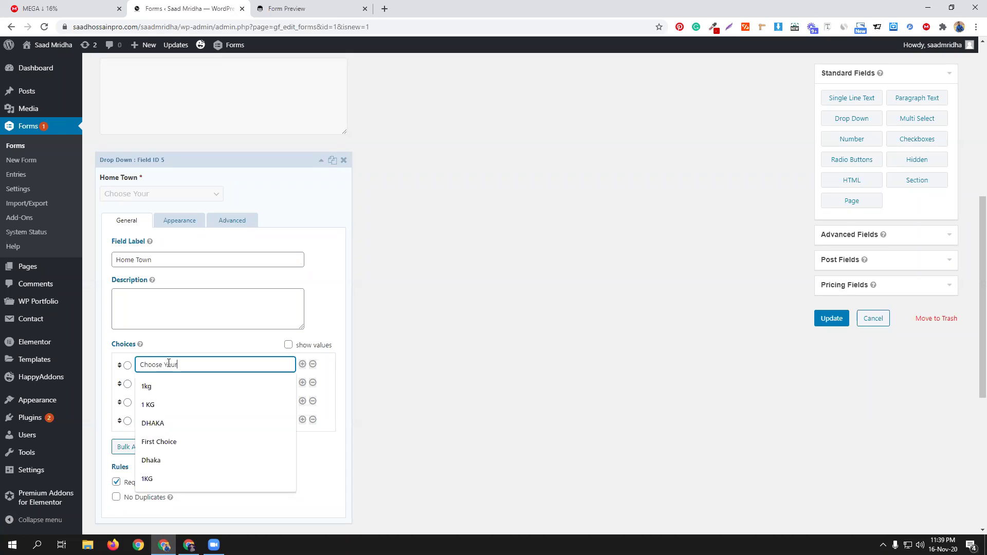
text(Choose Your Home Town)
click(453, 333)
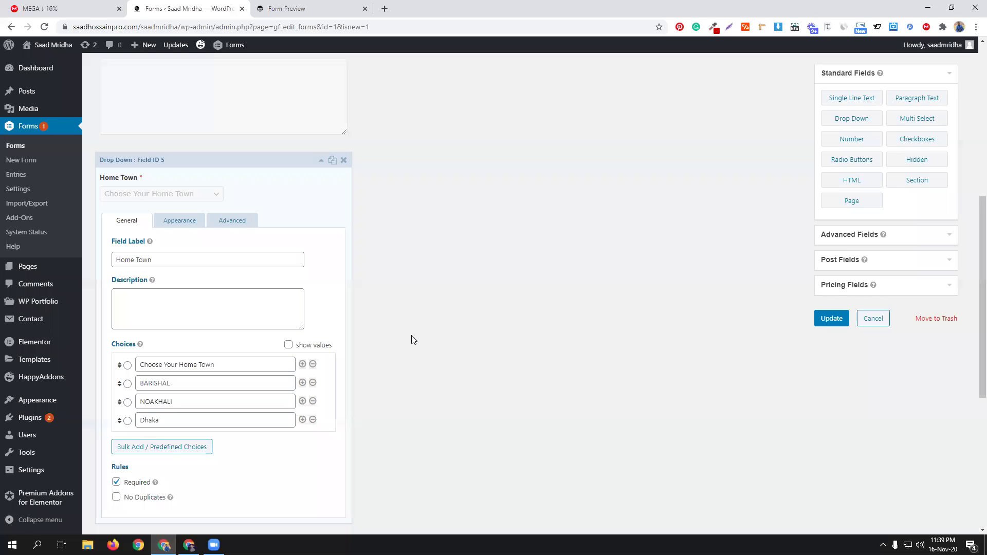
click(828, 316)
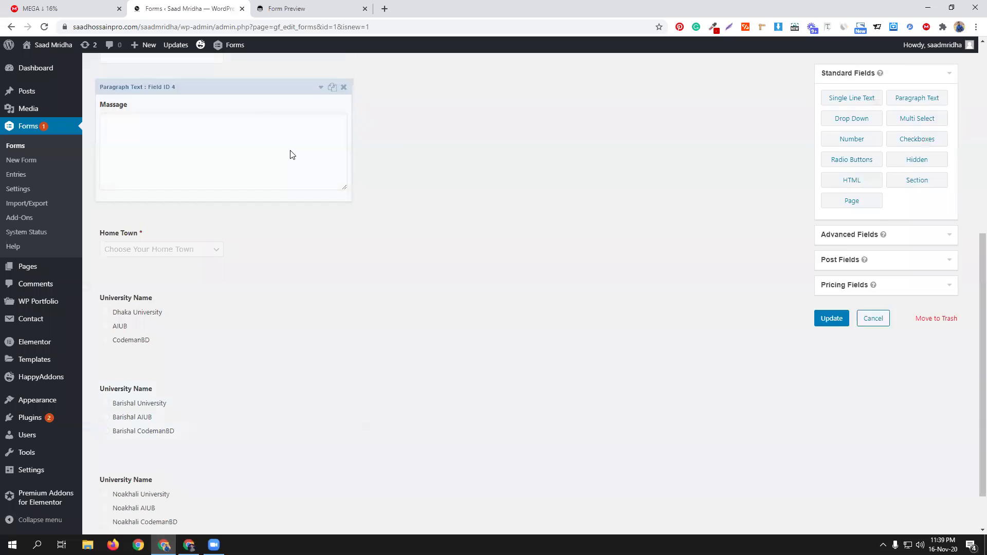
click(238, 163)
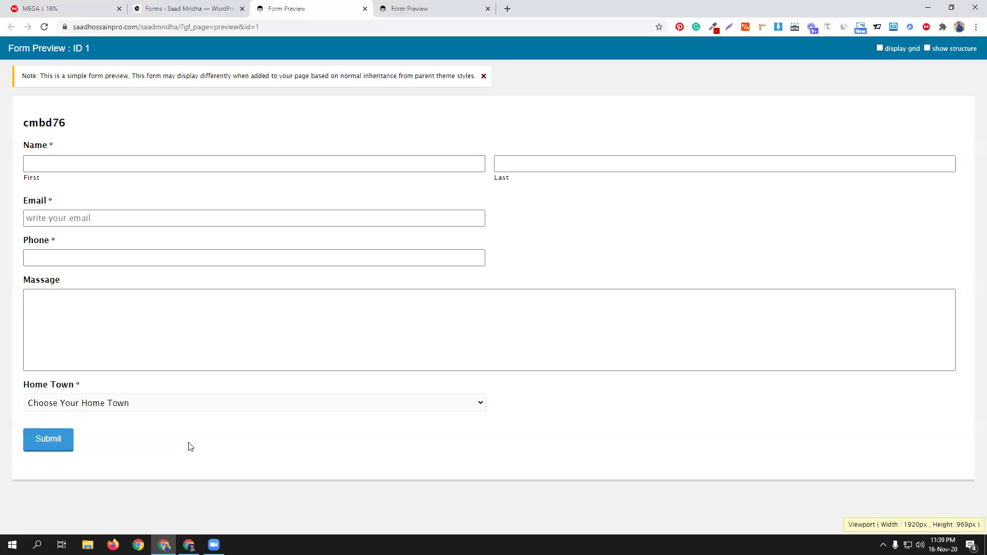
Step: Check the Home Town options, then fill the name and email from saved entries
click(235, 406)
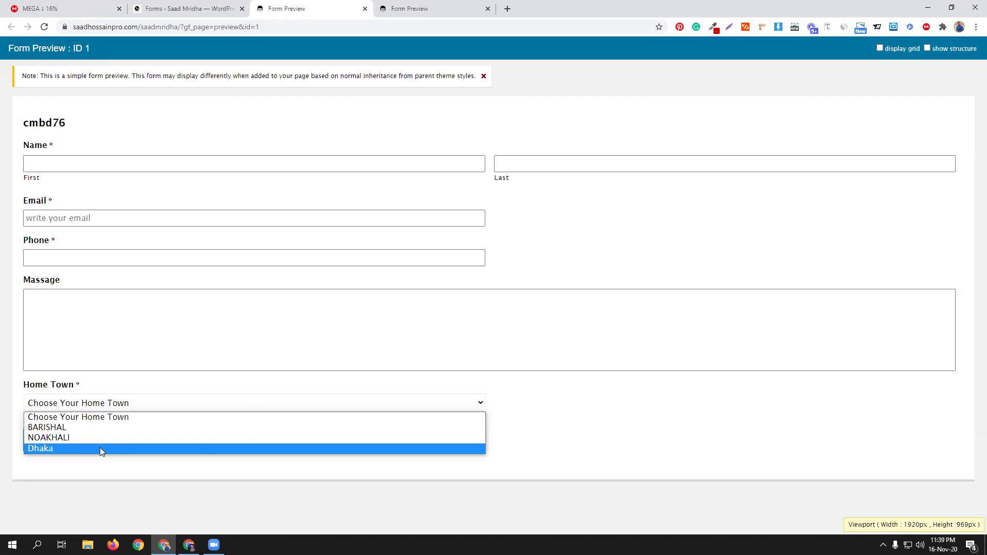
click(564, 425)
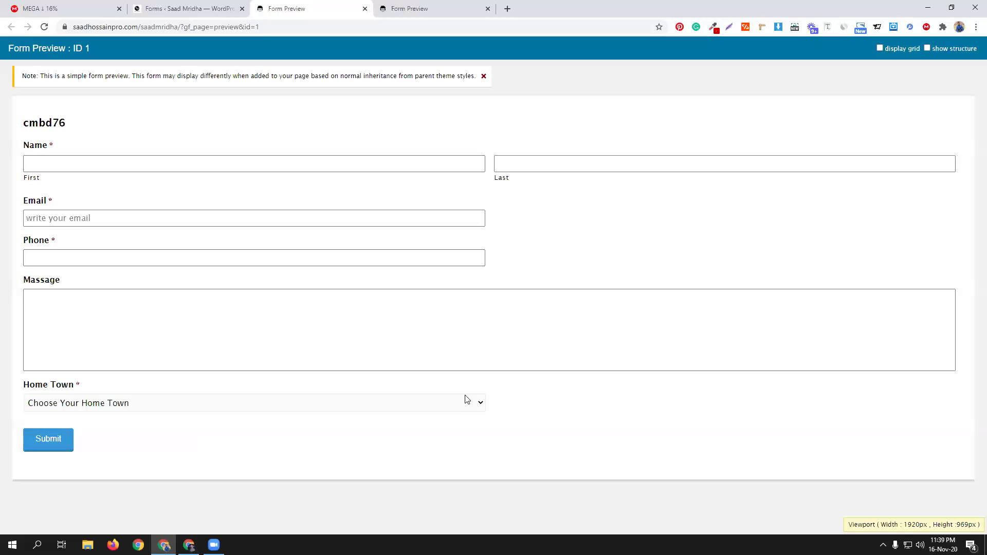
click(86, 164)
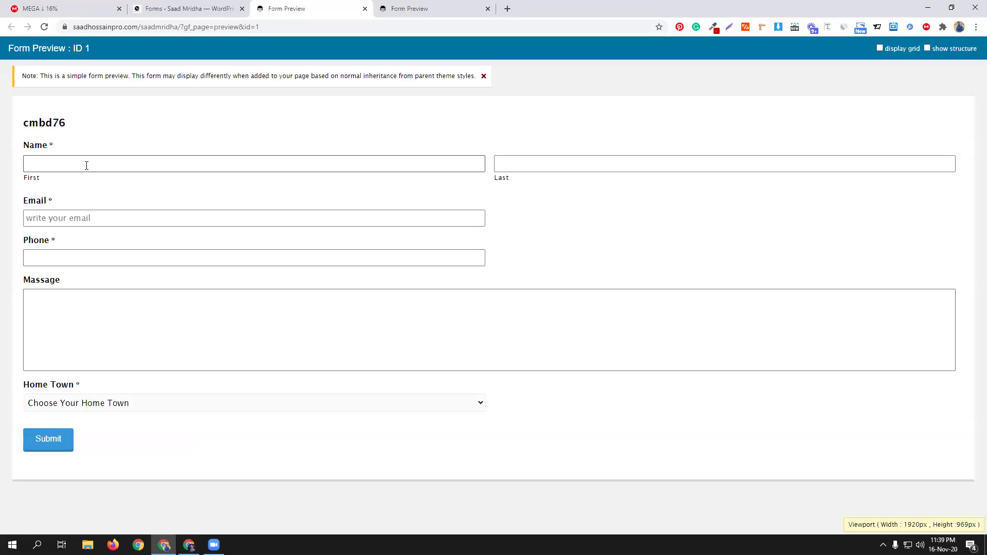
click(61, 191)
click(503, 164)
click(505, 192)
click(223, 218)
click(121, 242)
Step: Fill the phone and Massage 'dfhdshdh', submit the entry, and return to the editor
click(104, 258)
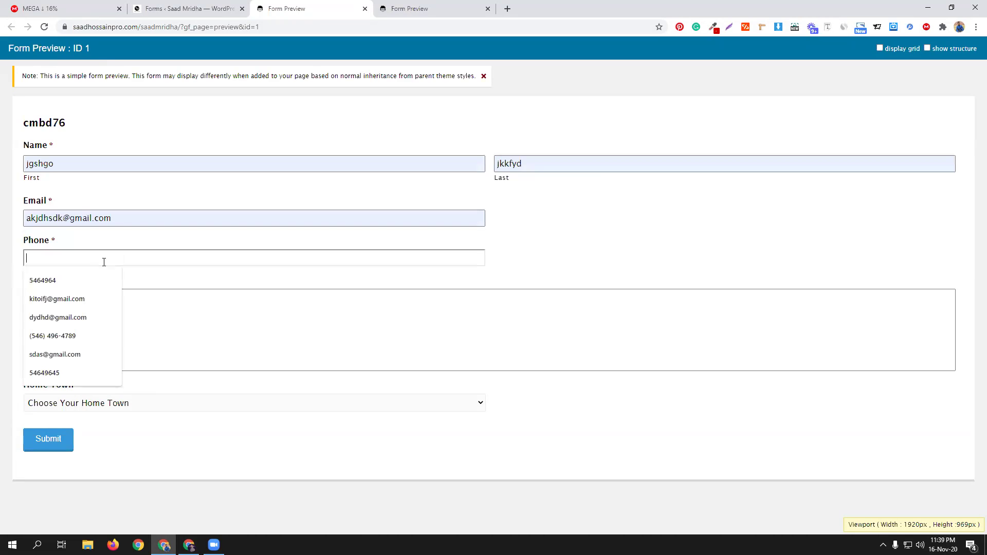
click(80, 278)
click(75, 313)
text(dfhdshdh)
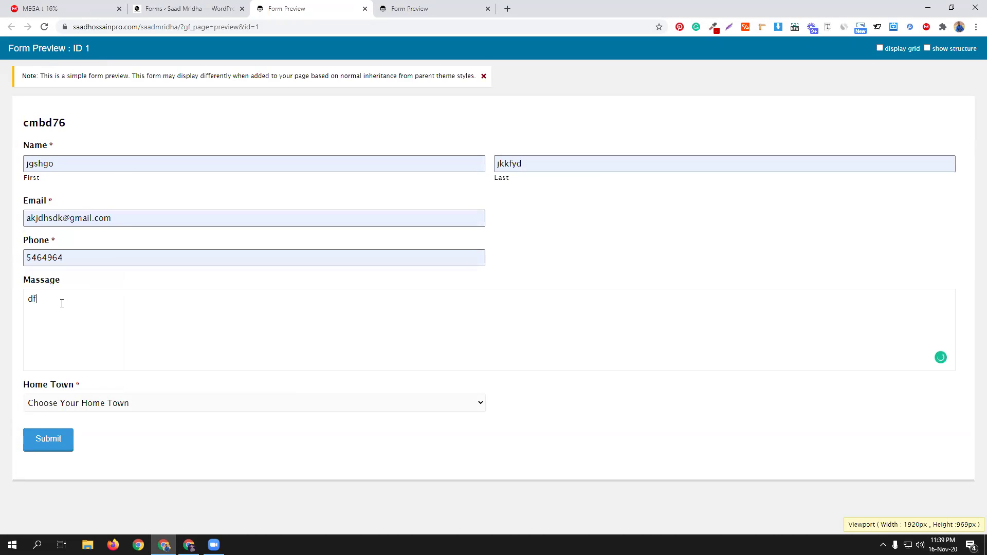
click(39, 438)
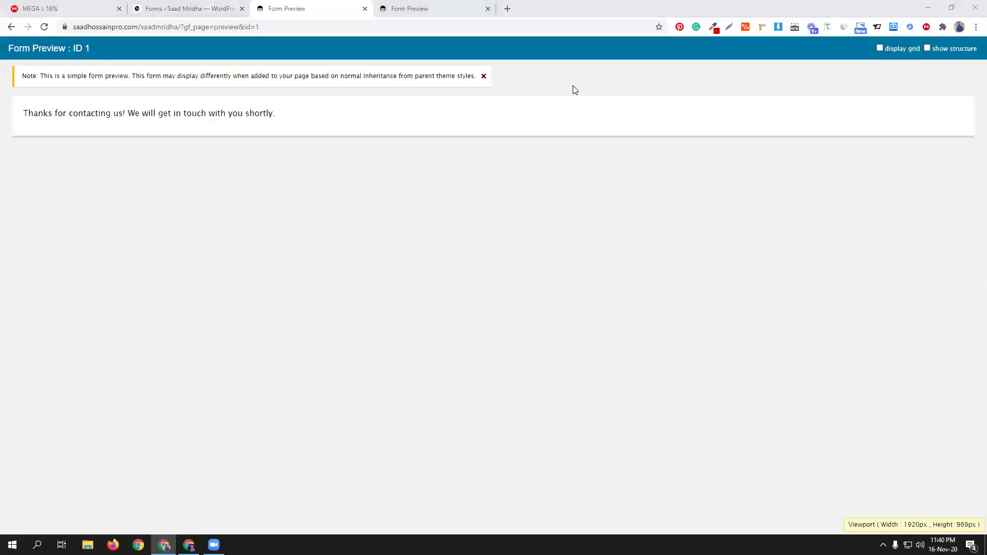
key(ctrl+shift+Tab)
Step: Inspect the Home Town drop-down field's settings
scroll(288, 355, down, 6)
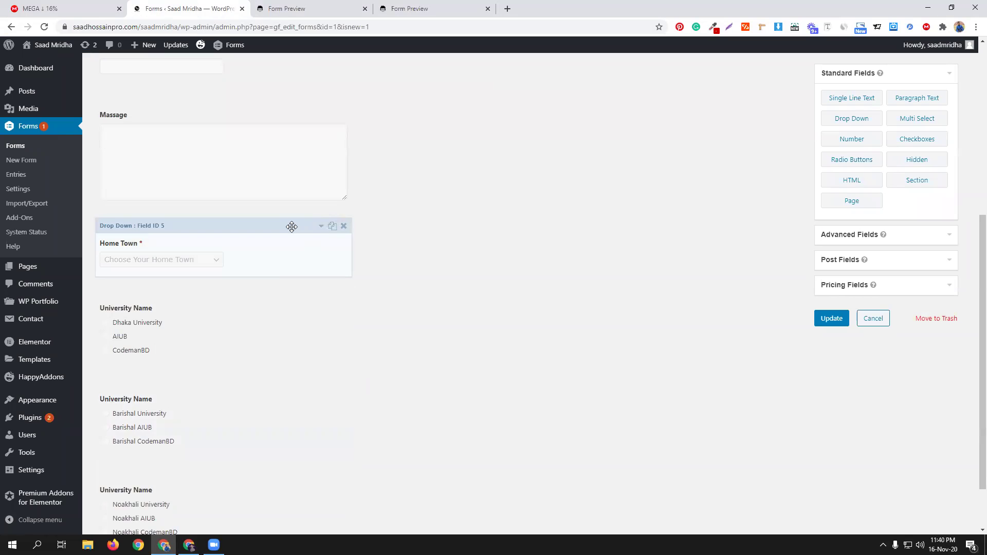
click(288, 226)
scroll(466, 387, down, 3)
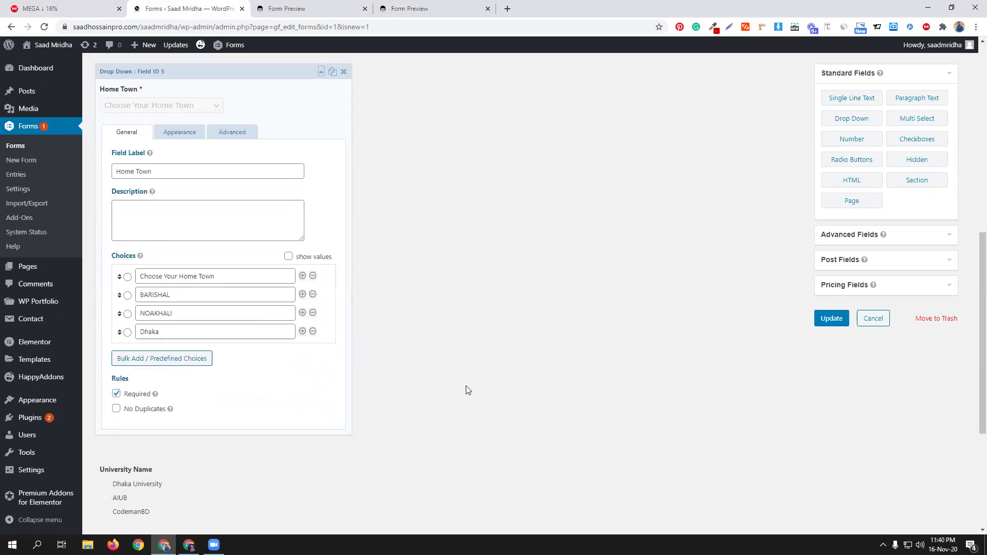
scroll(463, 390, up, 2)
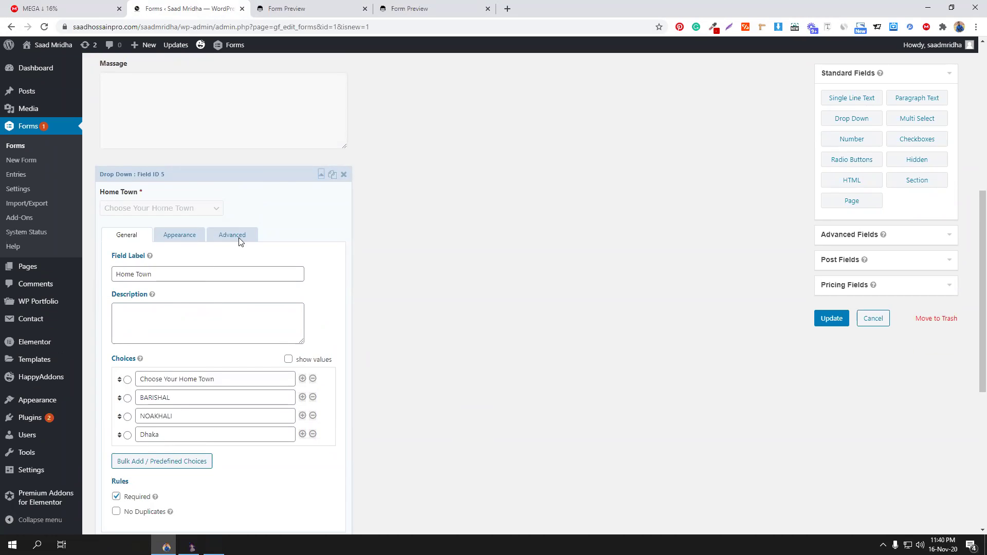
scroll(511, 321, down, 1)
scroll(512, 322, down, 6)
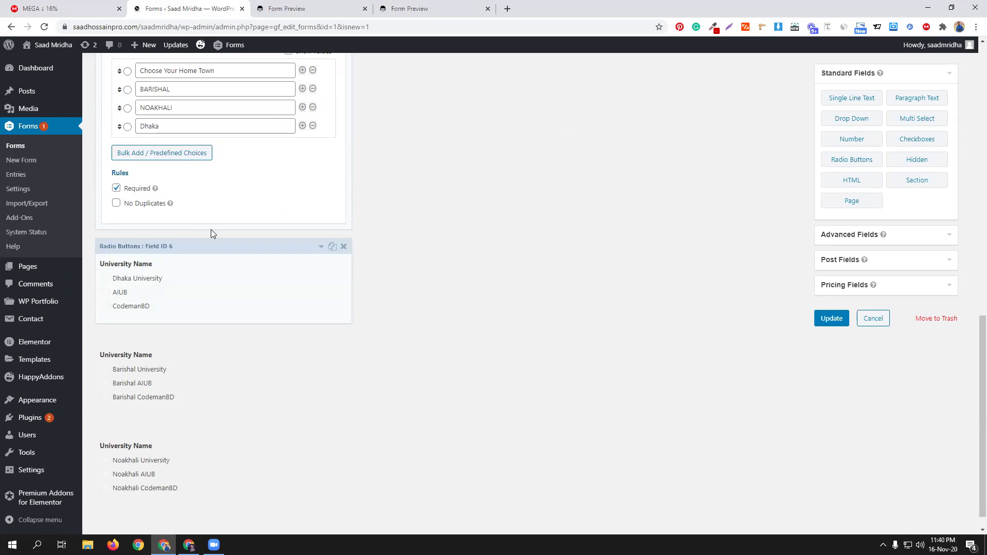
scroll(197, 194, up, 3)
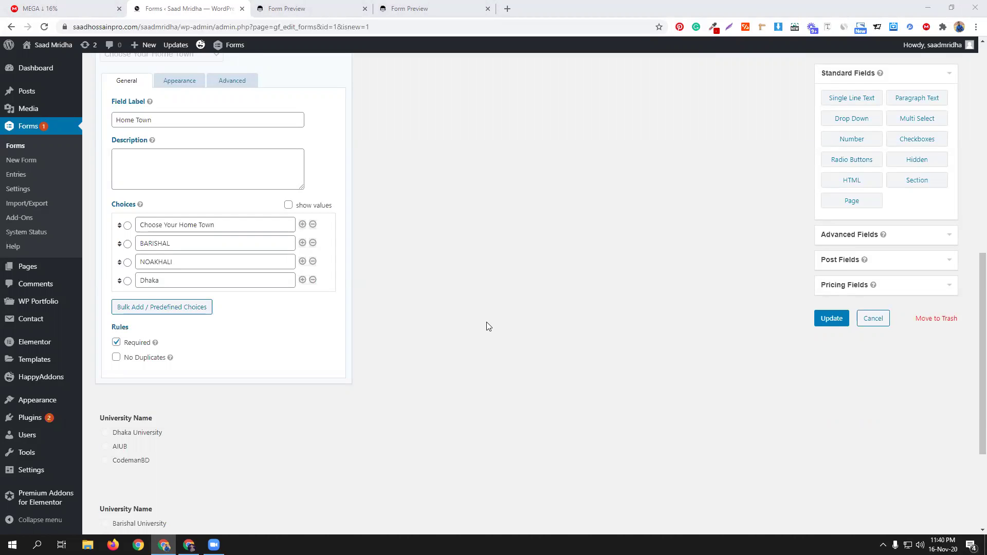
scroll(341, 355, up, 3)
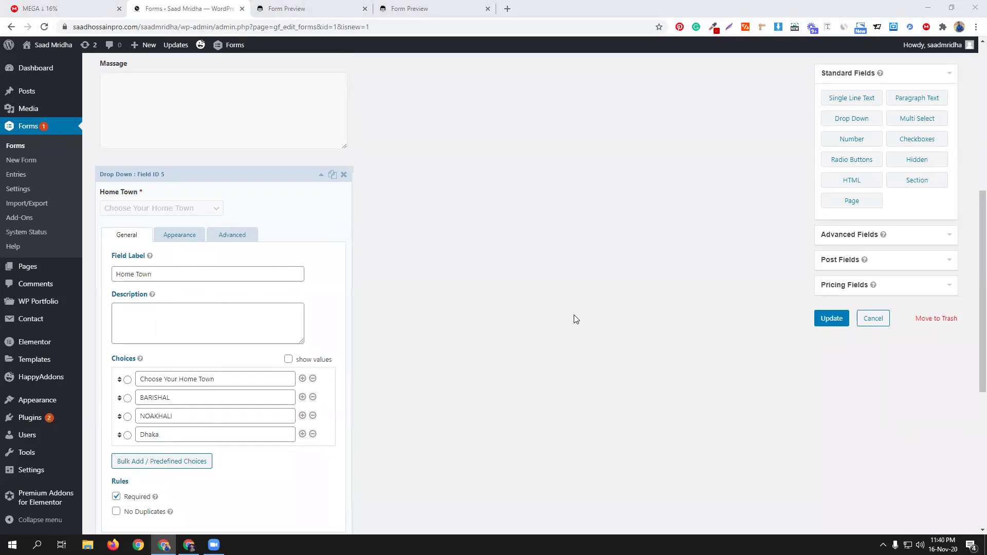
scroll(216, 360, down, 4)
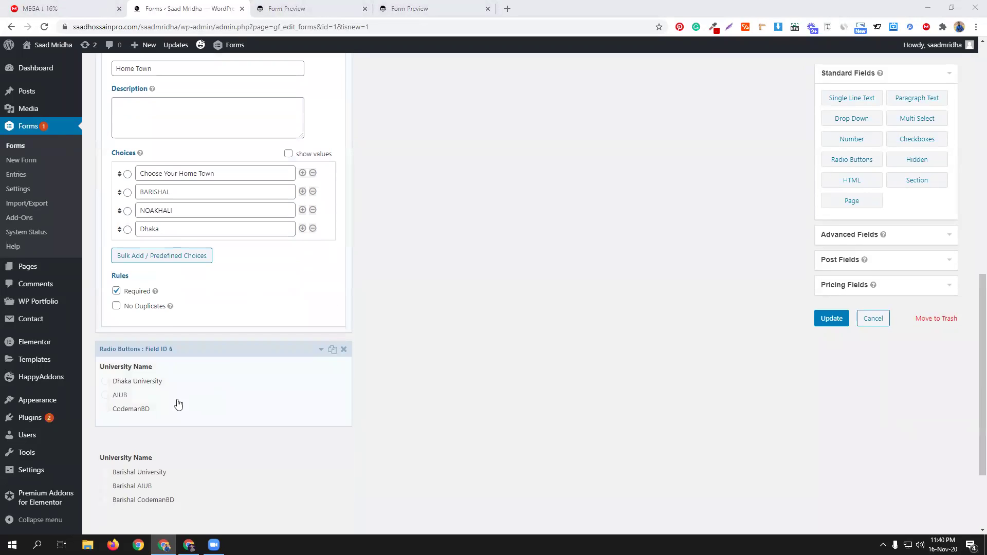
Step: Review the University Name radio field's settings, then close both cmbd76 preview tabs
click(243, 361)
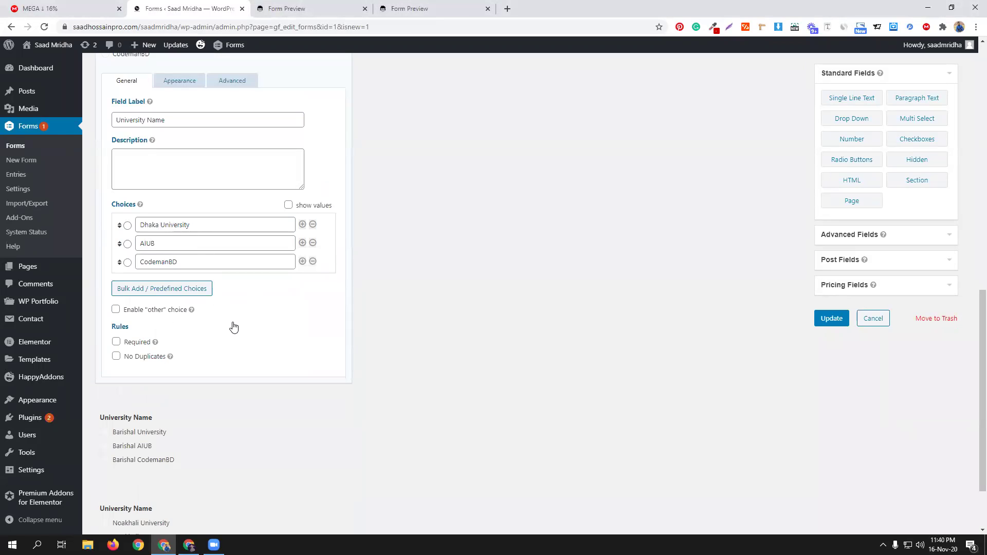
scroll(233, 327, up, 1)
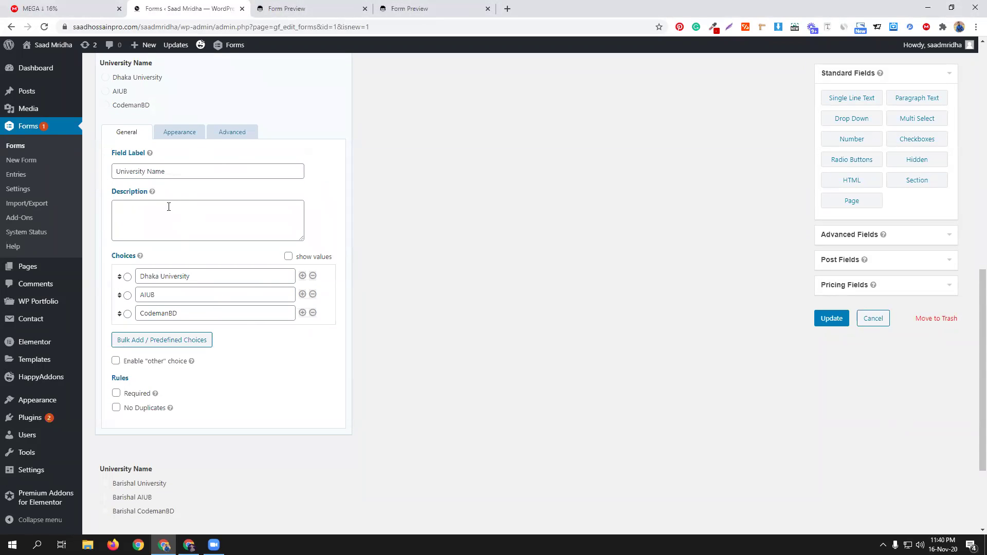
scroll(204, 290, up, 1)
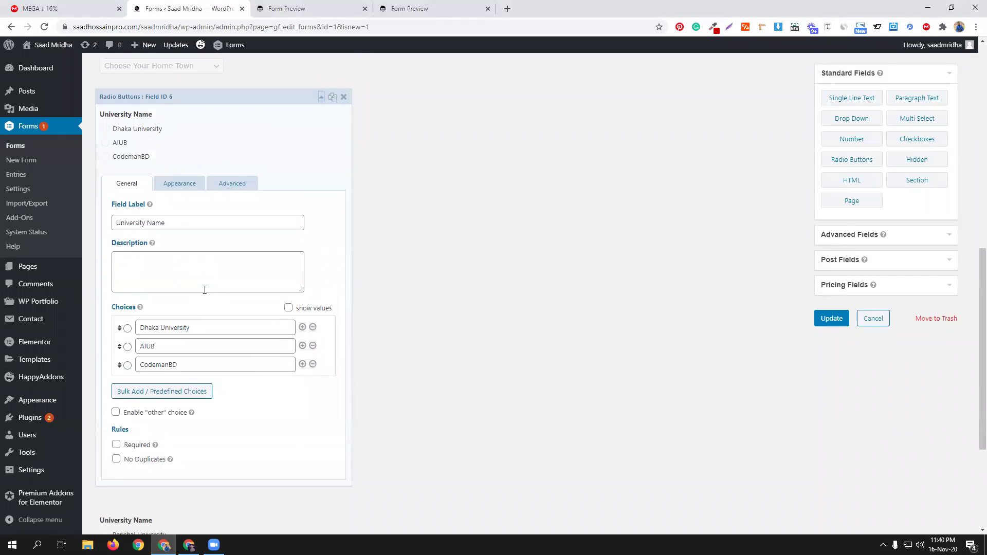
scroll(205, 290, up, 3)
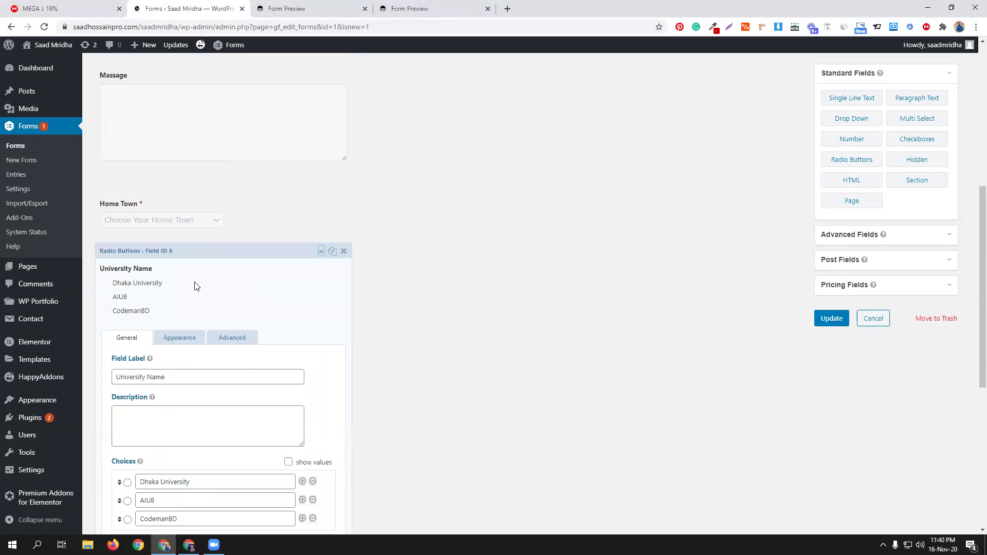
click(226, 254)
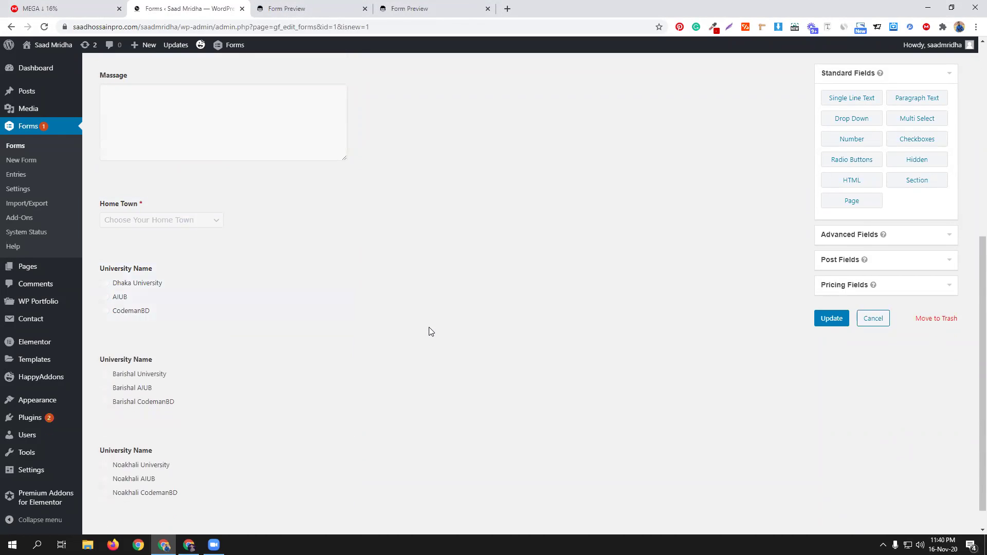
scroll(429, 327, up, 3)
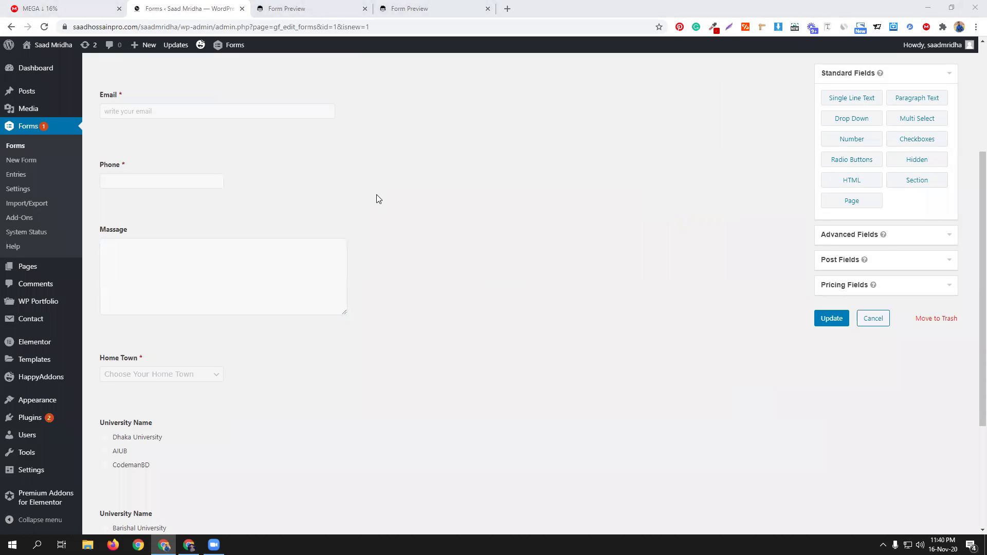
scroll(405, 245, down, 4)
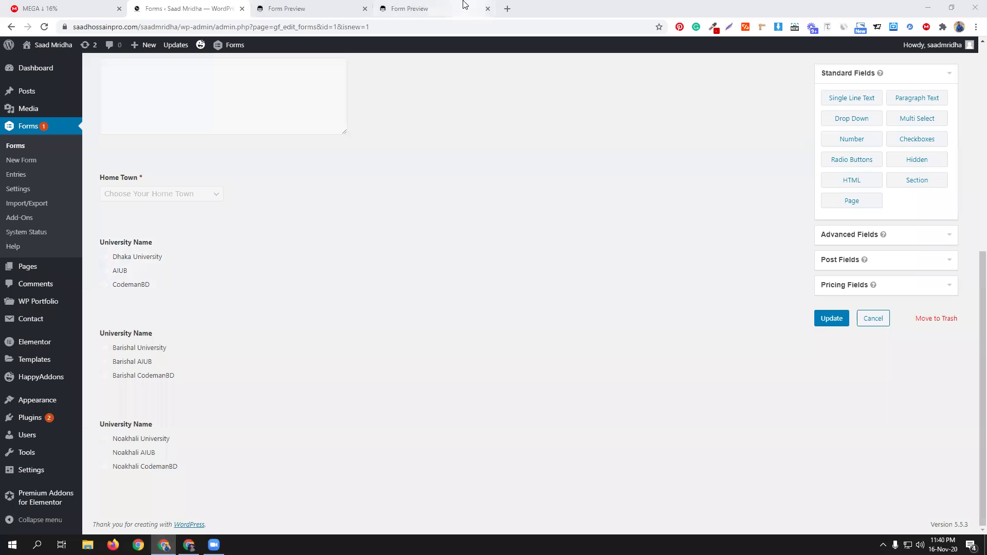
click(488, 9)
click(365, 9)
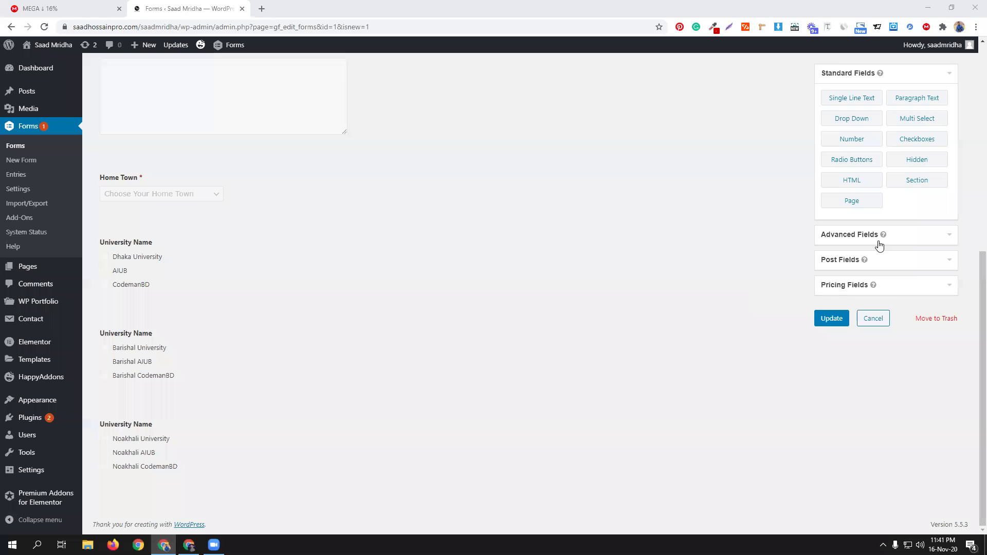
Step: Add a Single Line Text field labelled CGPA, mark it Required, and collapse it
click(854, 98)
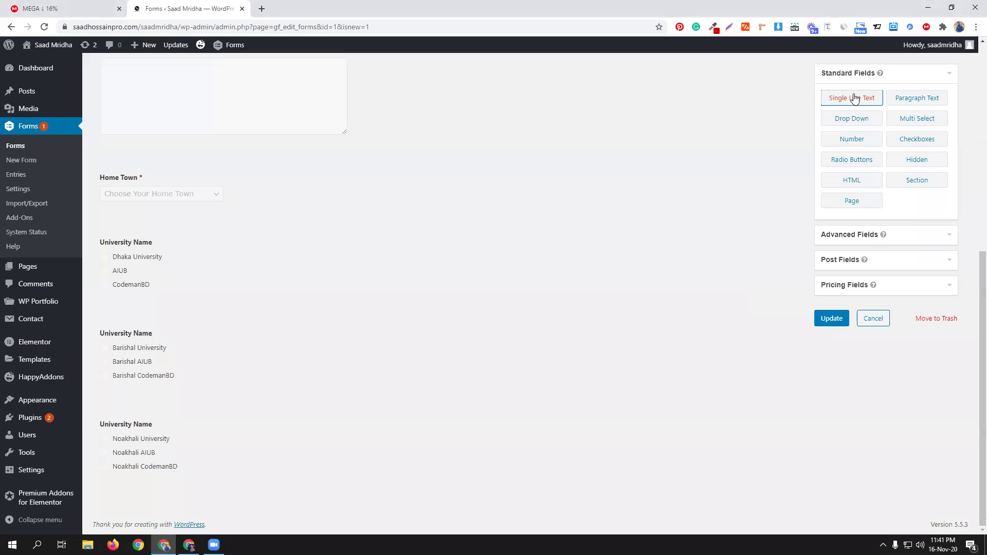
click(221, 447)
double_click(160, 279)
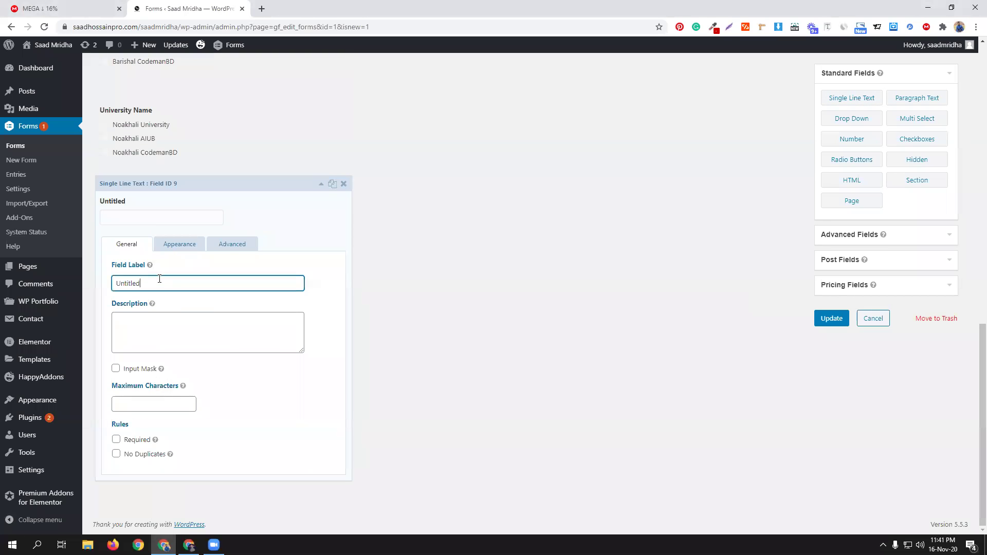
text(CGPA)
click(131, 443)
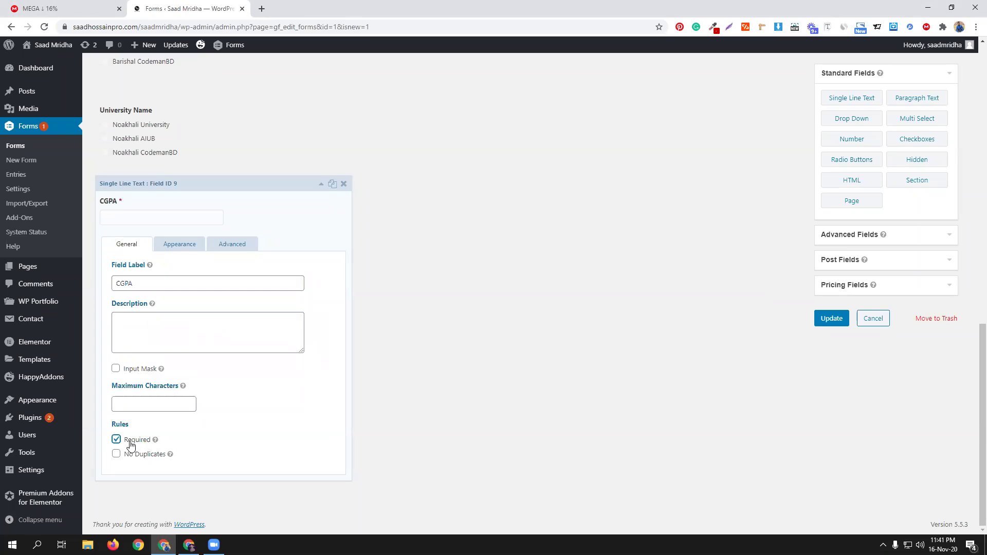
click(311, 185)
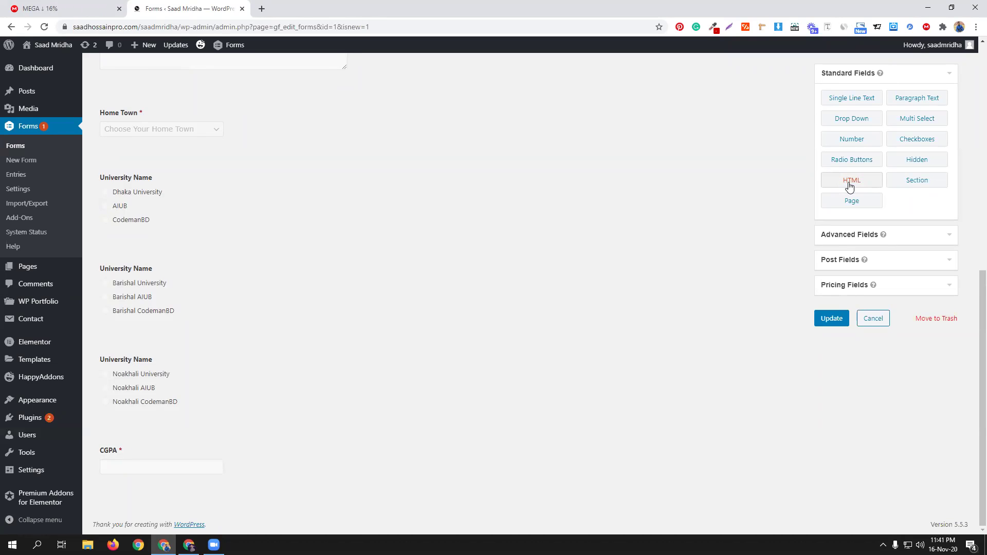
Step: Add an HTML Block after the CGPA field and open a new Chrome tab
click(850, 186)
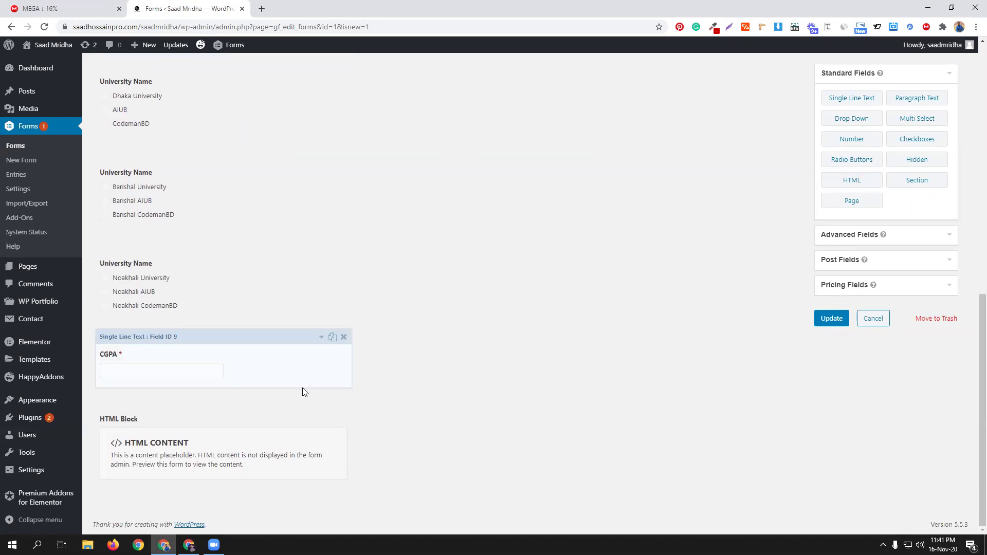
click(261, 9)
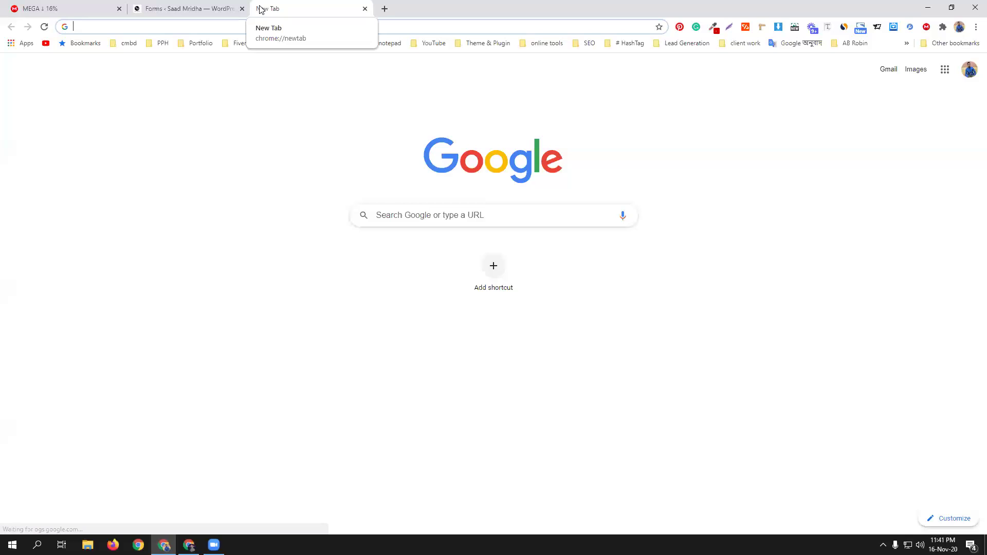
Step: Search 'text color html' and open the W3Schools HTML Styles page
text(text)
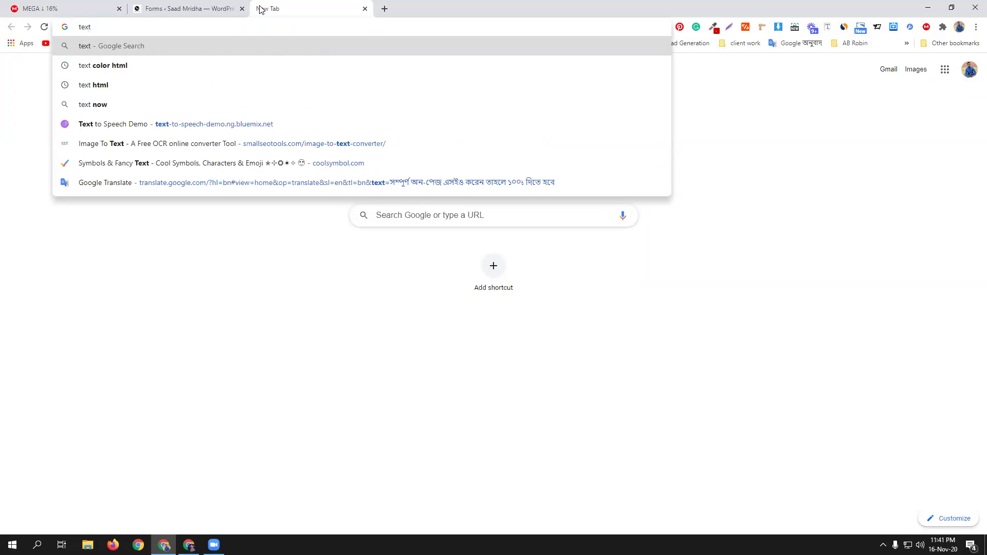
click(101, 66)
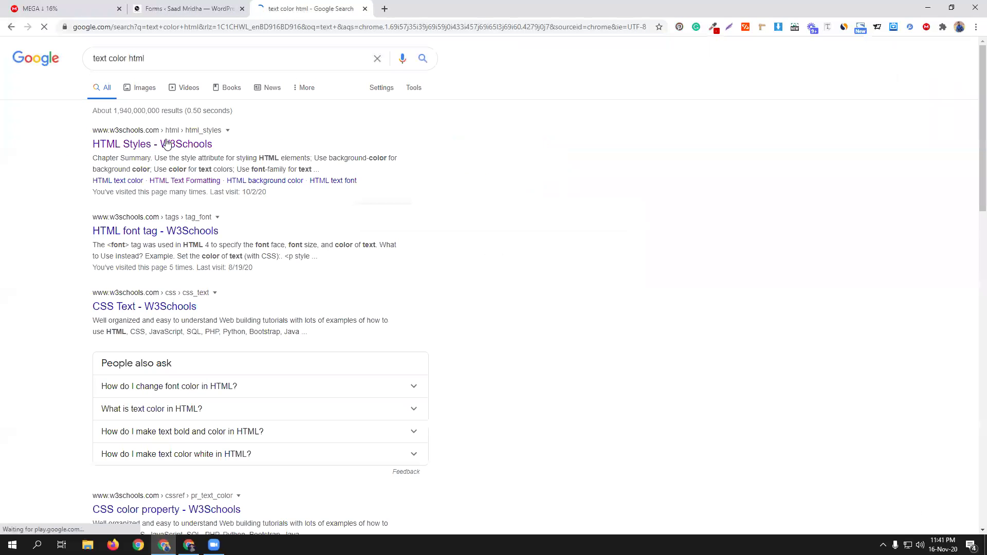
click(166, 146)
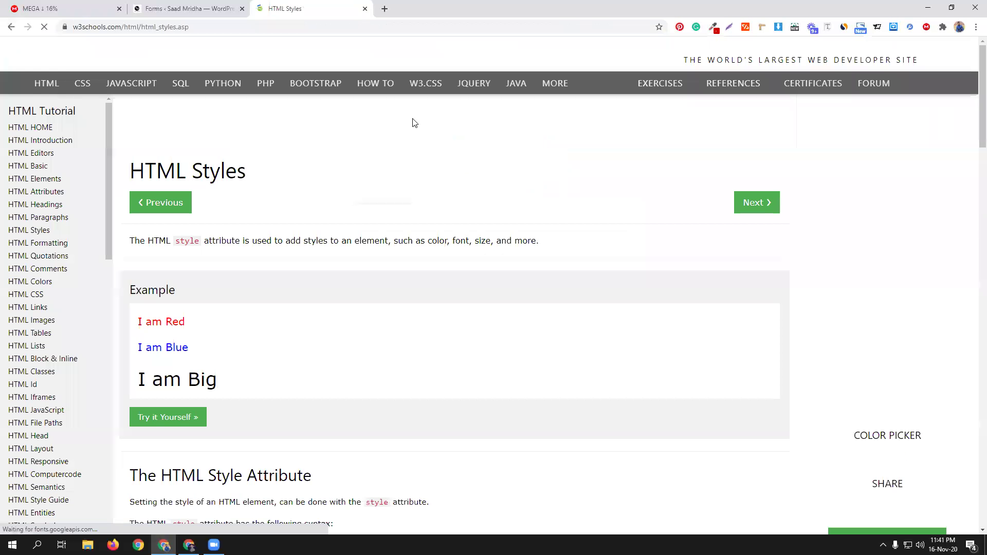
scroll(414, 122, down, 5)
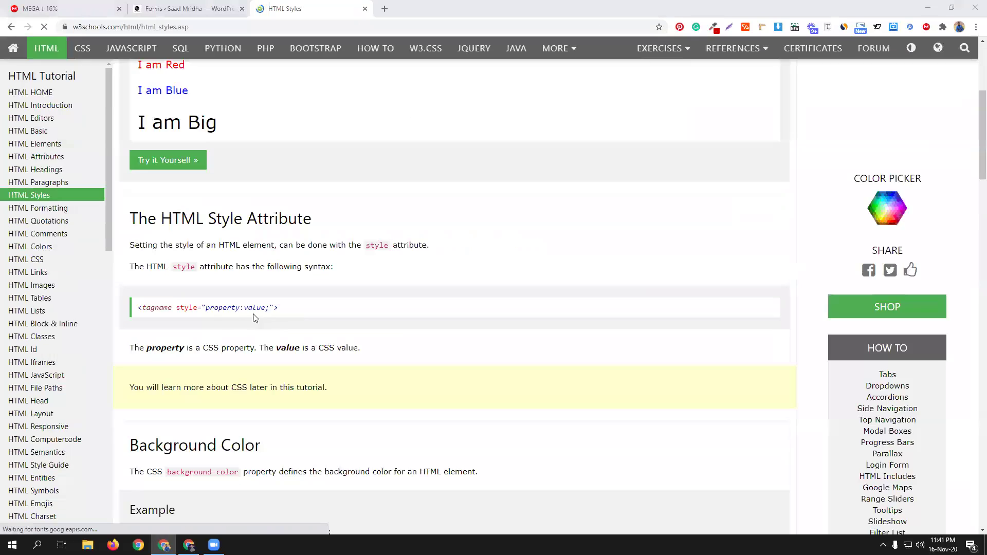
scroll(250, 294, down, 4)
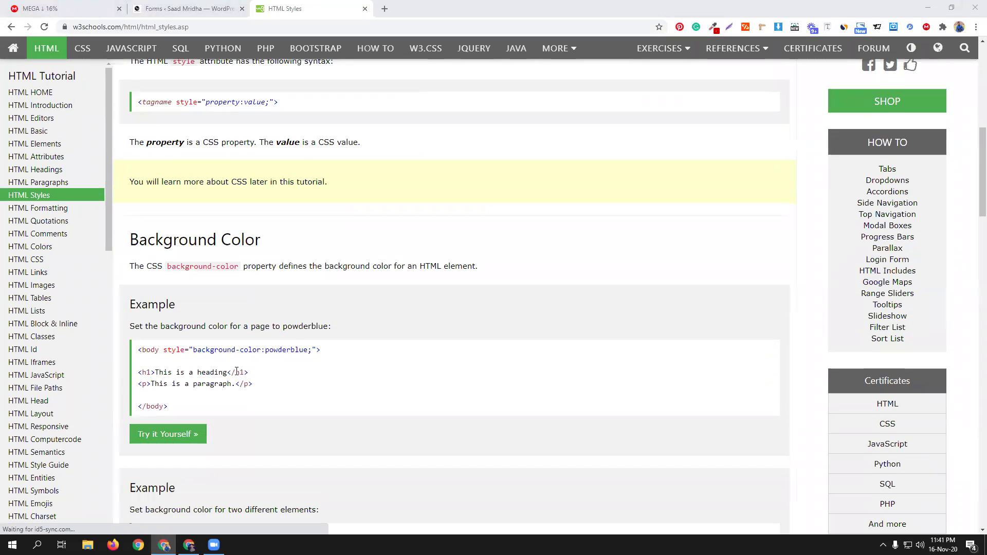
Step: Select the h1 style="color:blue;" example line under Text Color
scroll(324, 370, up, 2)
scroll(316, 307, up, 7)
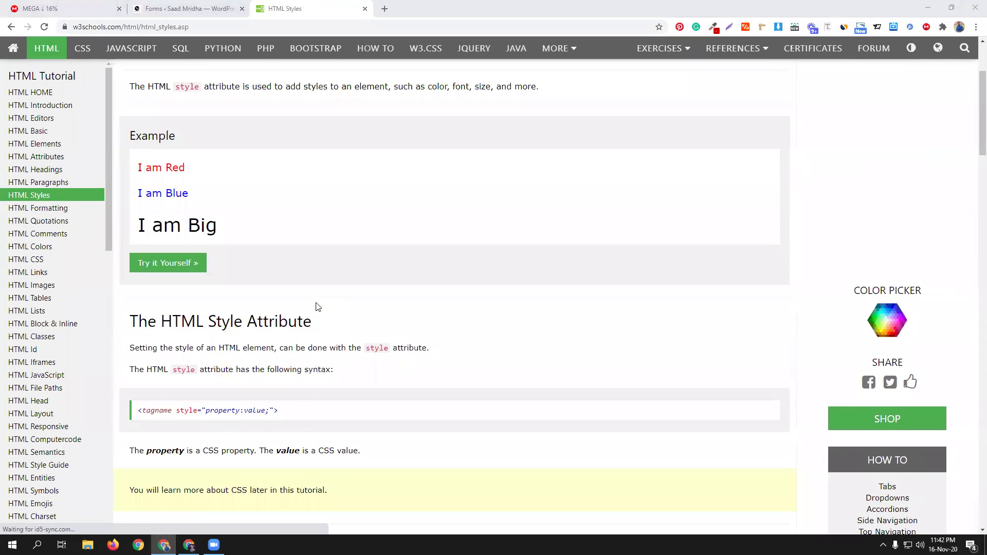
scroll(316, 306, down, 10)
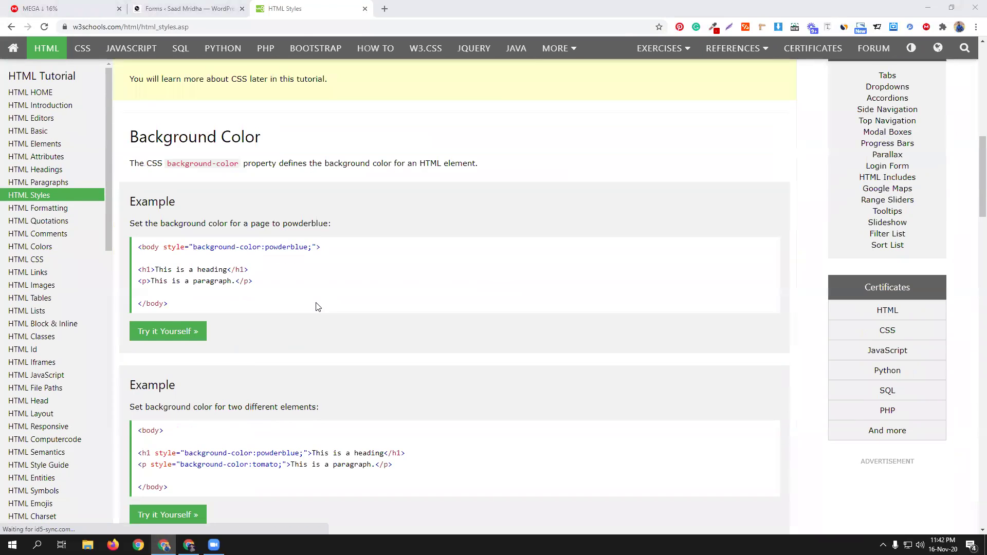
scroll(317, 304, down, 4)
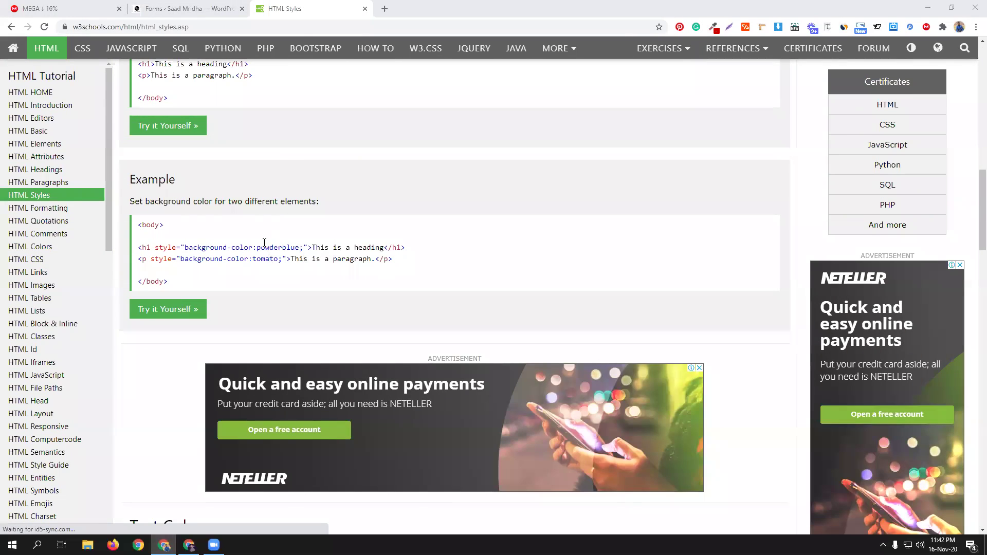
scroll(265, 242, down, 6)
triple_click(241, 308)
key(ctrl+c)
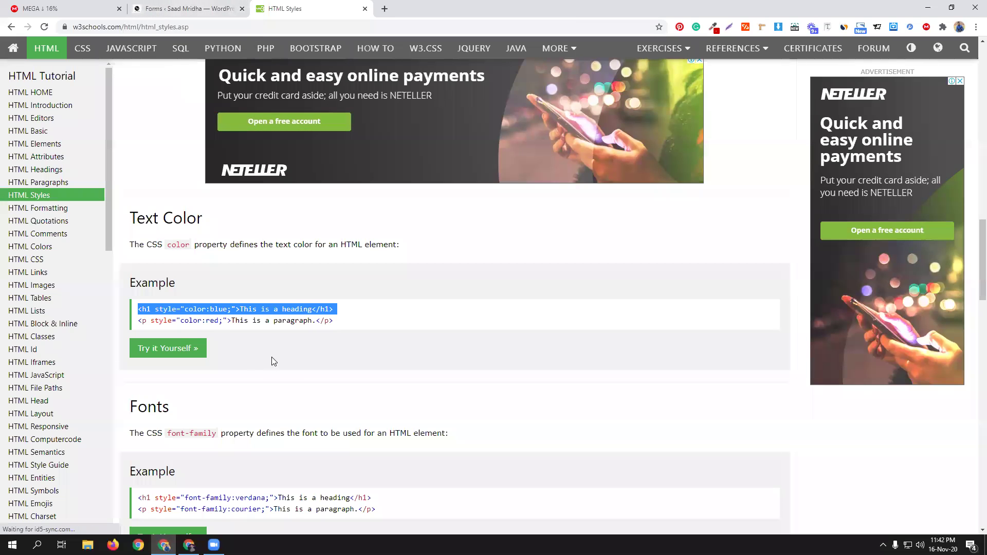
scroll(231, 318, up, 10)
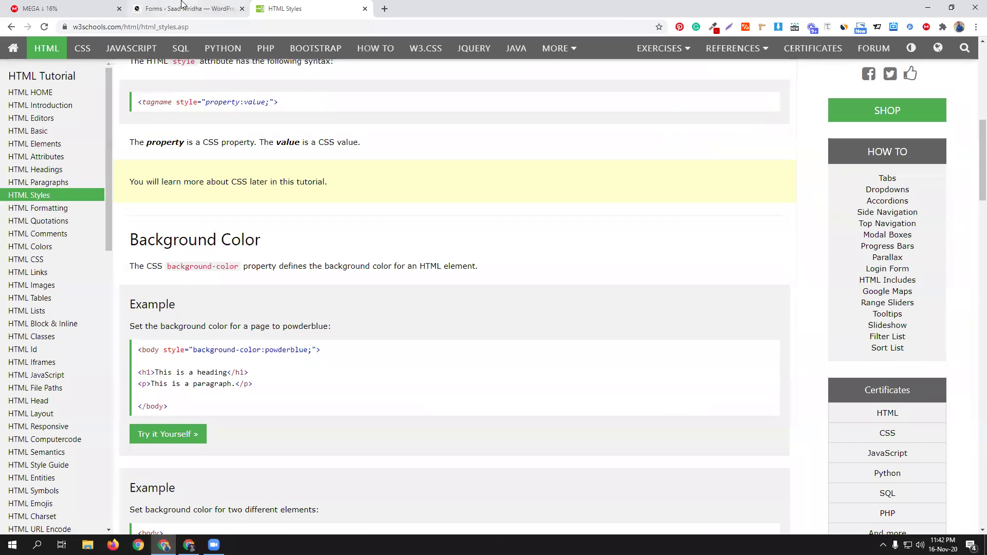
click(182, 5)
Step: Paste the blue h1 sample heading into the HTML block's content and change blue to red
click(269, 401)
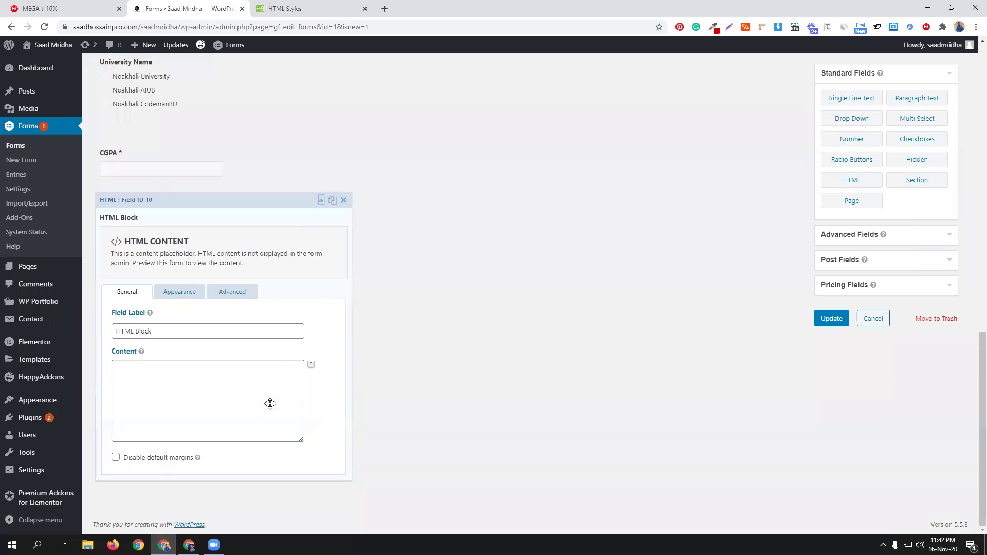
click(190, 372)
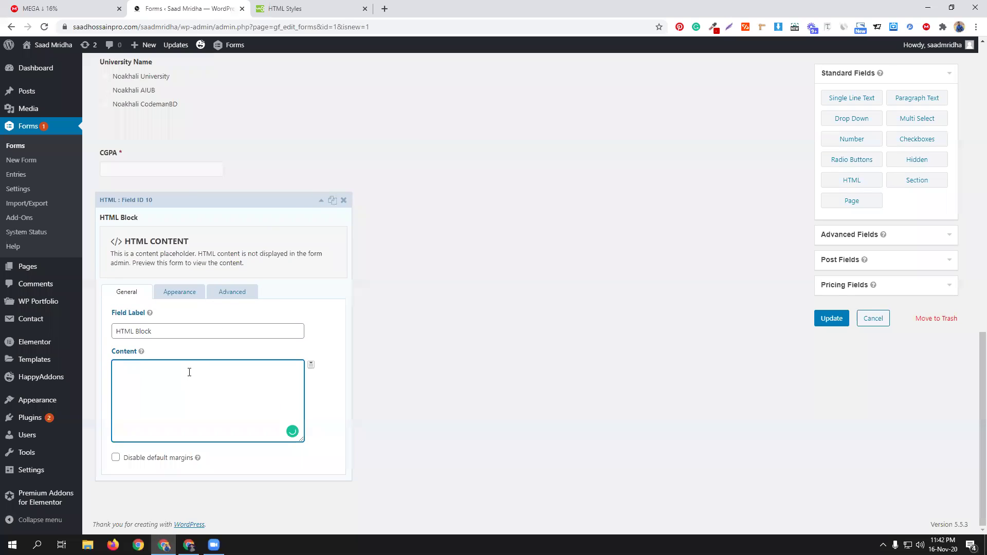
key(ctrl+v)
drag(165, 365, 180, 365)
key(BackSpace)
text(b)
key(BackSpace)
text(;)
text(red)
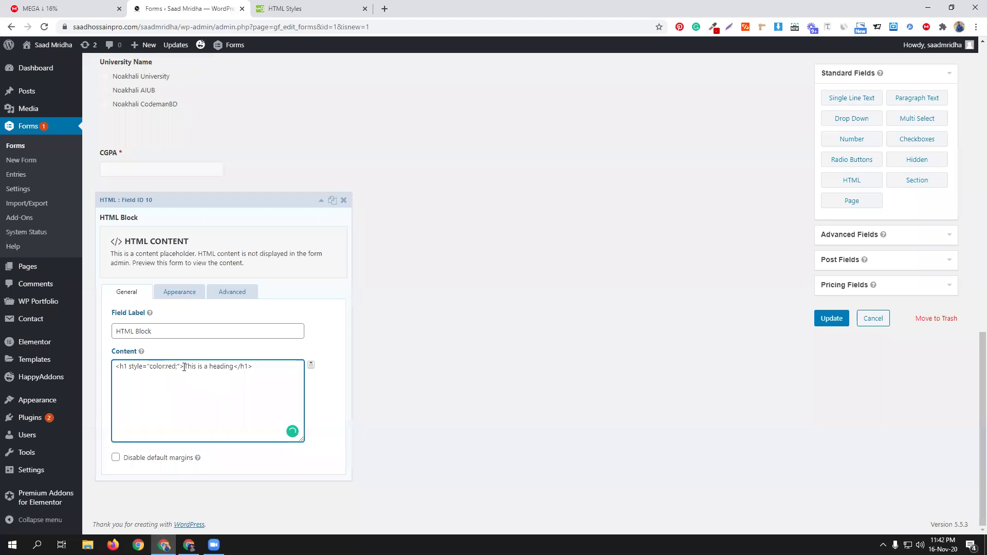
Step: Replace the sample heading text with 'Eligible'
drag(184, 367, 232, 368)
text(EW)
key(BackSpace)
text(ligible)
key(BackSpace)
Step: Enable conditional logic on the HTML block with University Name is Dhaka University
click(238, 292)
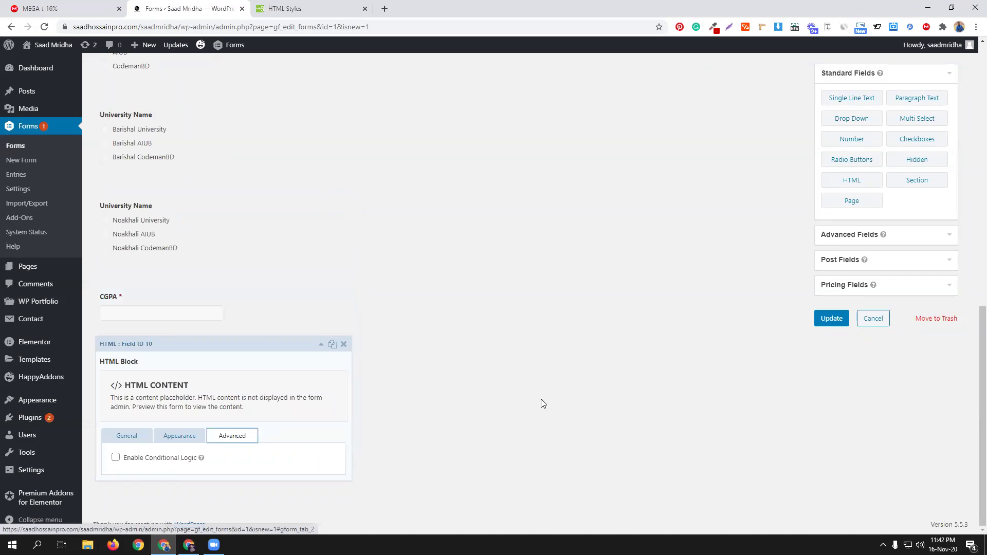
click(150, 459)
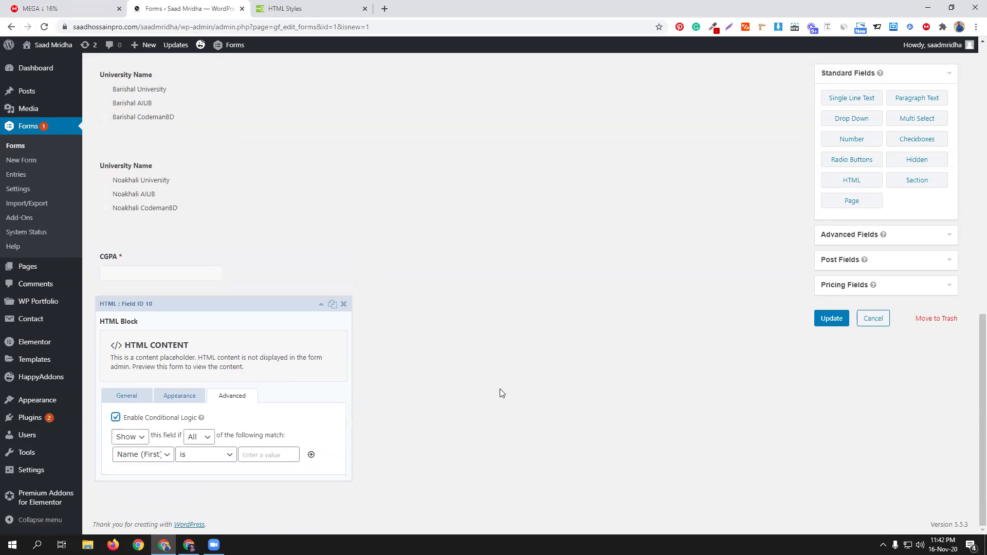
click(139, 455)
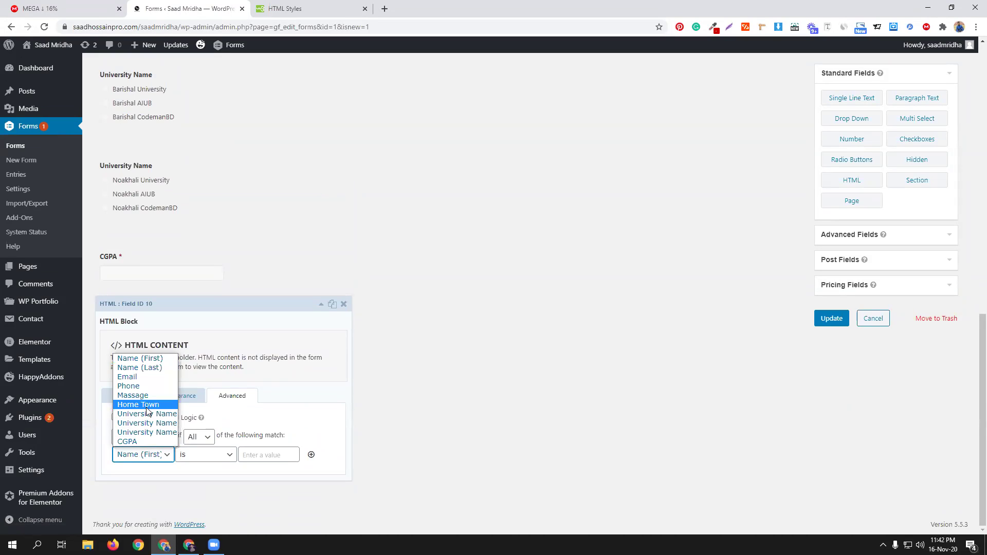
click(150, 414)
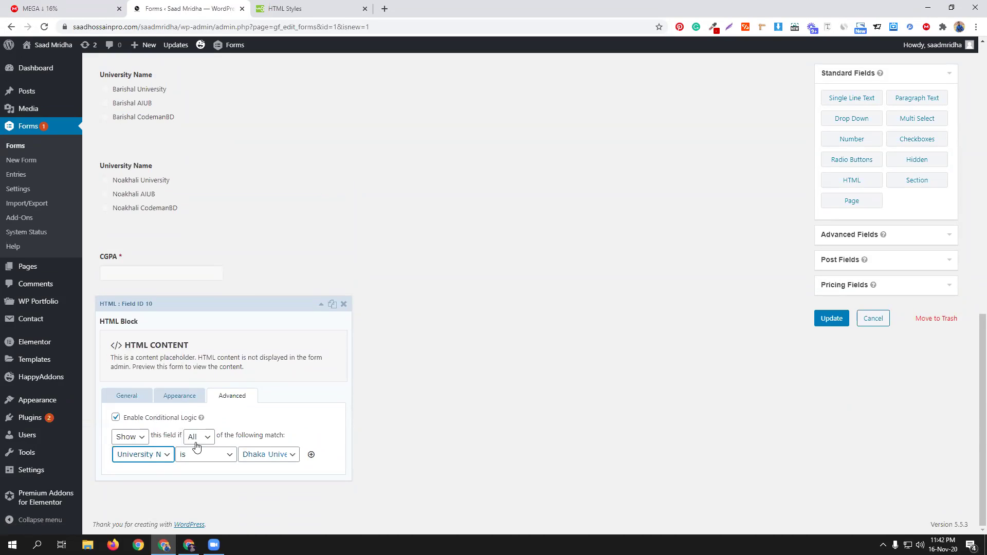
Step: Add a second condition, CGPA greater than 4.0, and update the form
click(311, 454)
scroll(195, 445, down, 1)
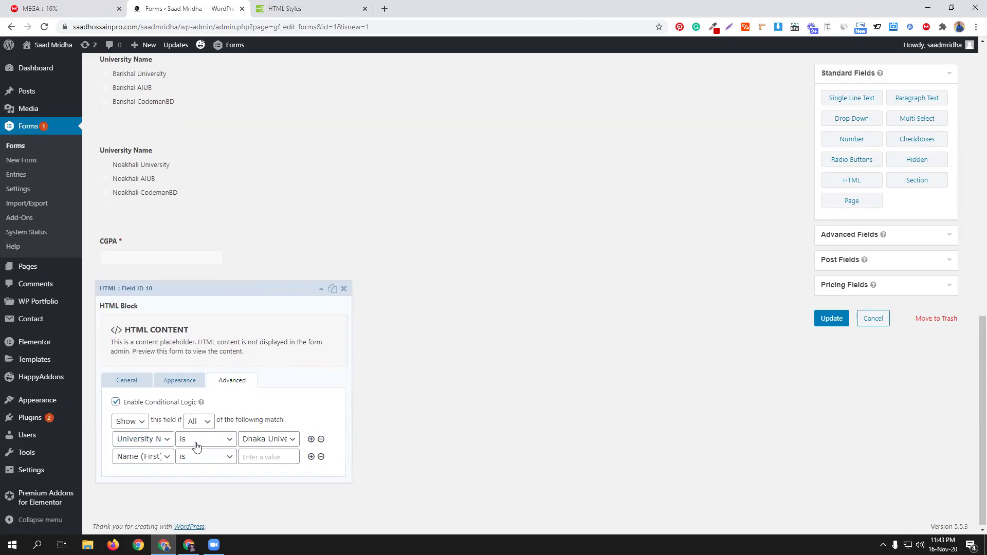
click(157, 452)
click(153, 441)
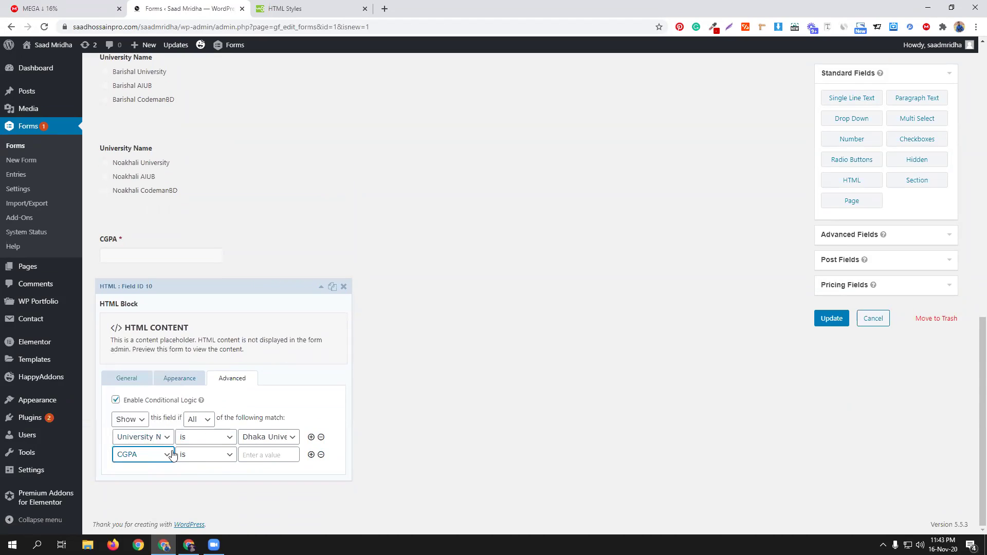
click(206, 455)
key(Down)
key(Down)
key(Return)
key(Tab)
text(4)
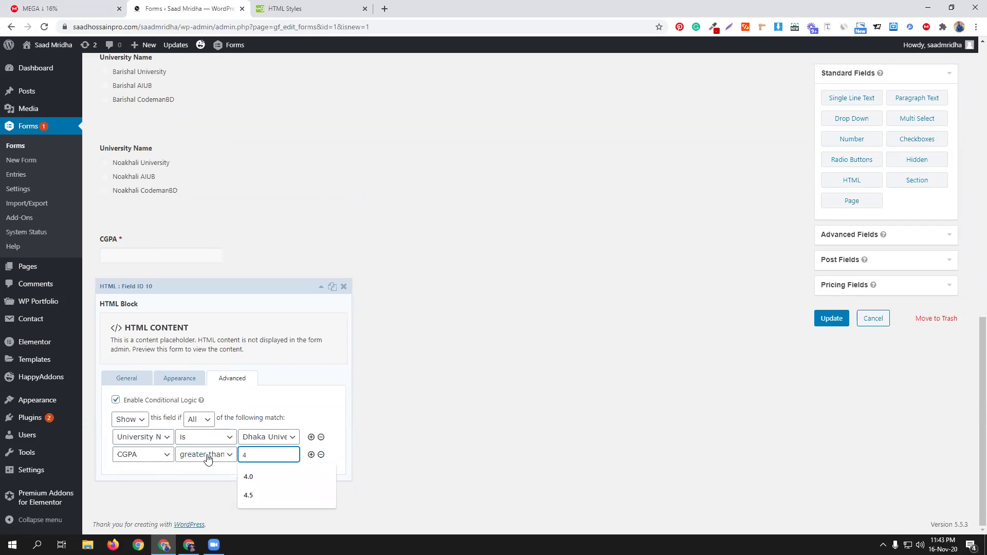
key(Down)
key(Return)
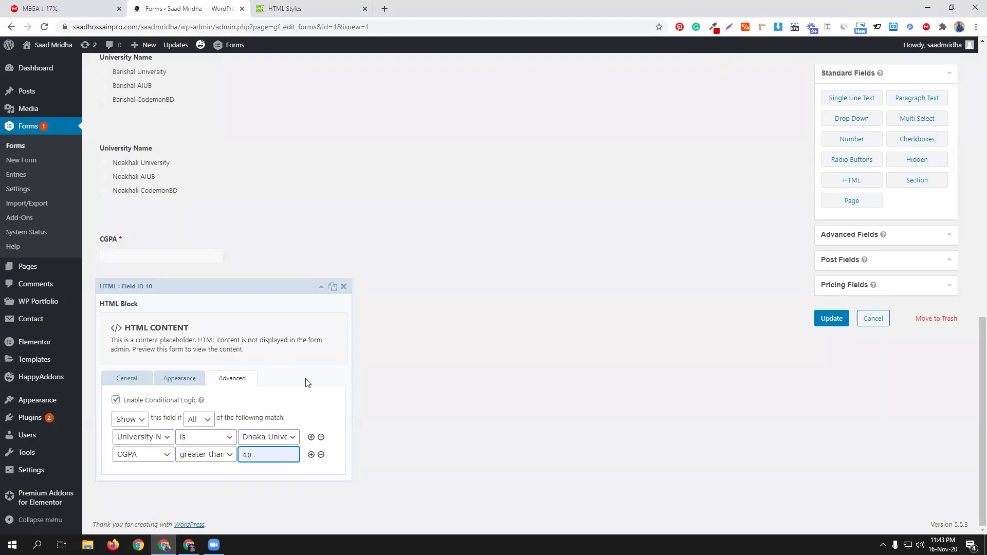
click(832, 318)
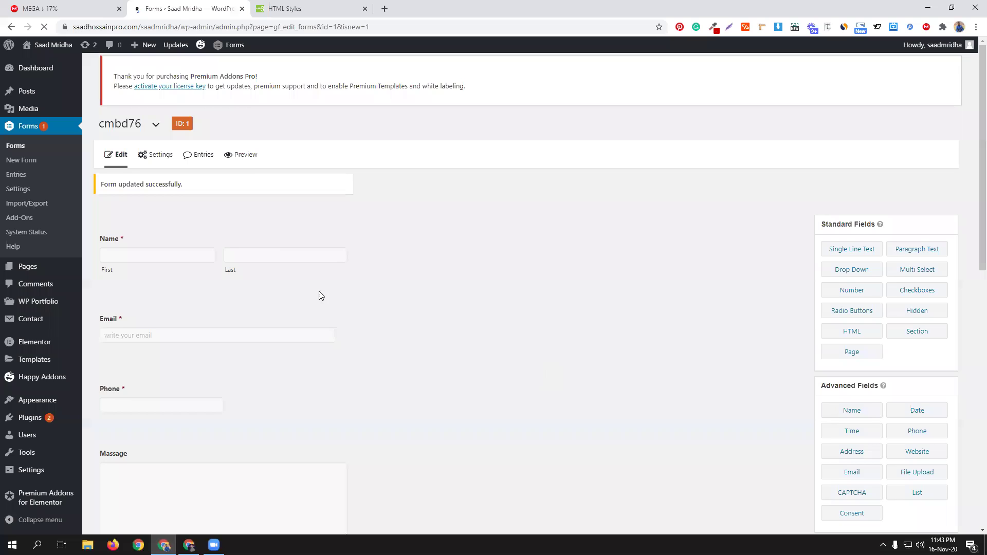
Step: Preview the form and autofill first name, last name, email, phone and message
click(245, 166)
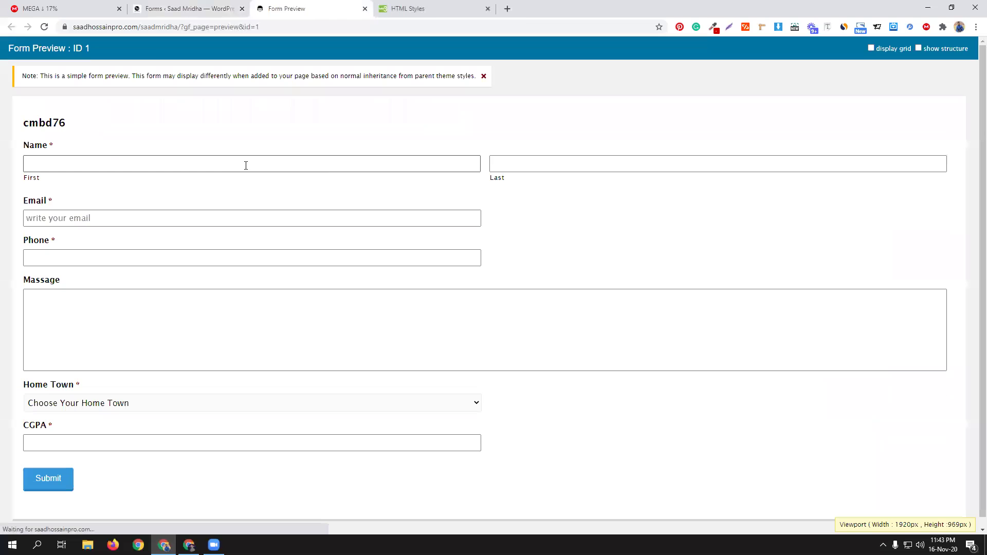
click(123, 163)
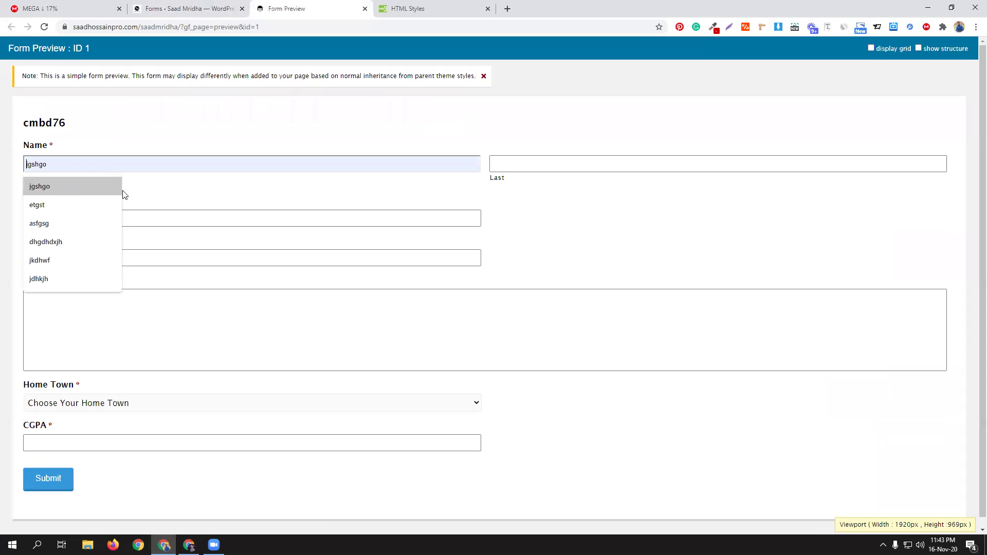
click(122, 188)
click(561, 163)
click(518, 189)
click(264, 220)
click(104, 241)
click(96, 263)
click(79, 279)
click(78, 292)
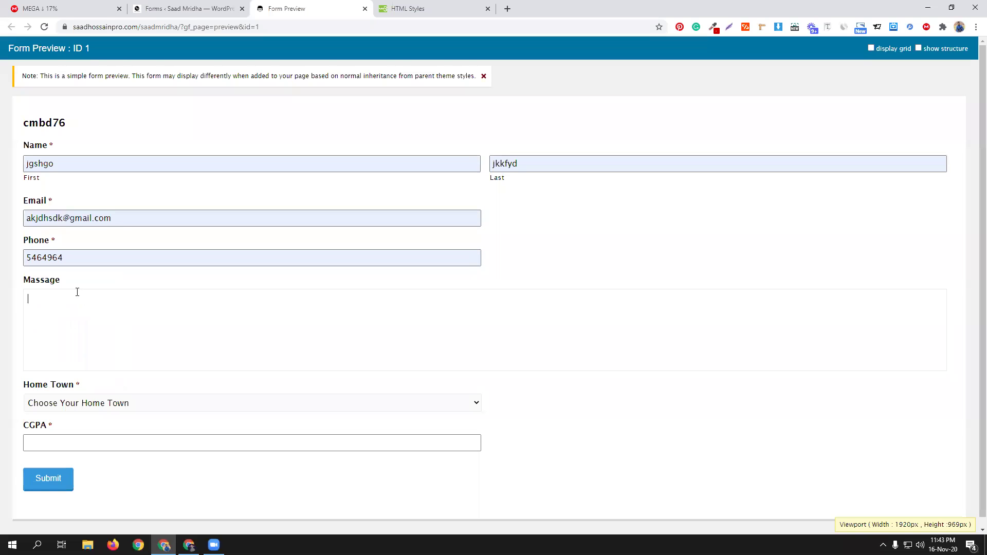
text(dhdt)
Step: Choose Dhaka and Dhaka University, enter CGPA 4.5 to see Eligible, then reopen the HTML block
click(117, 404)
click(98, 447)
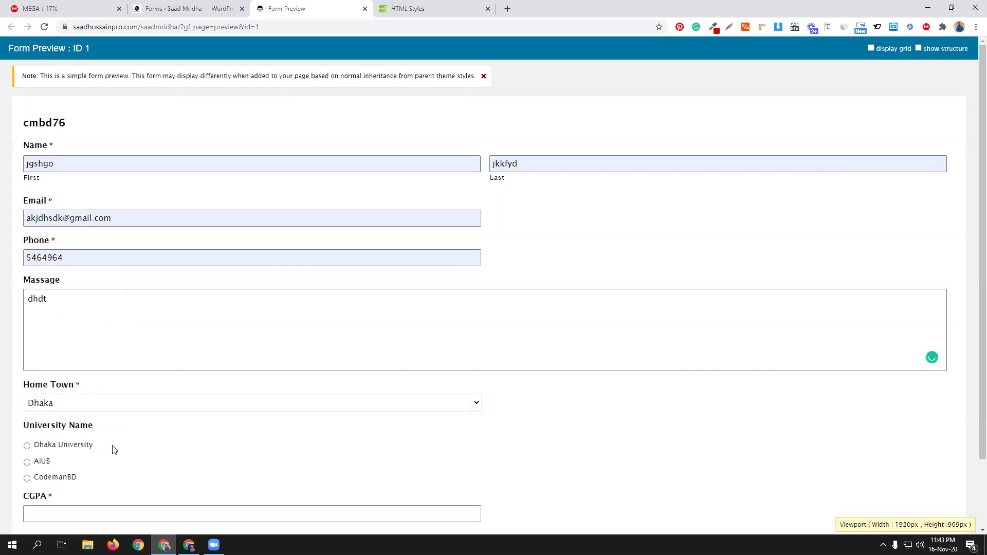
scroll(165, 439, down, 1)
scroll(166, 439, down, 1)
click(79, 366)
click(84, 432)
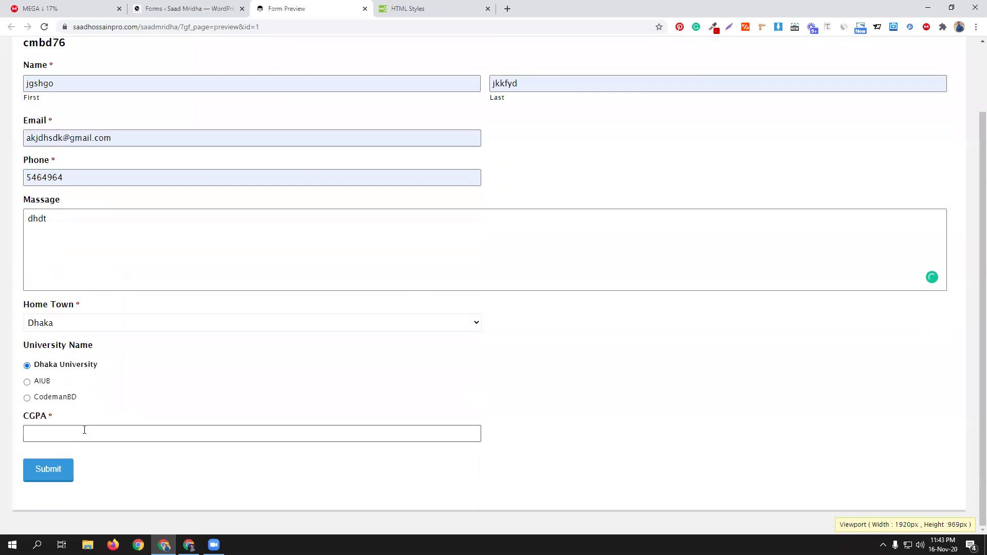
text(4)
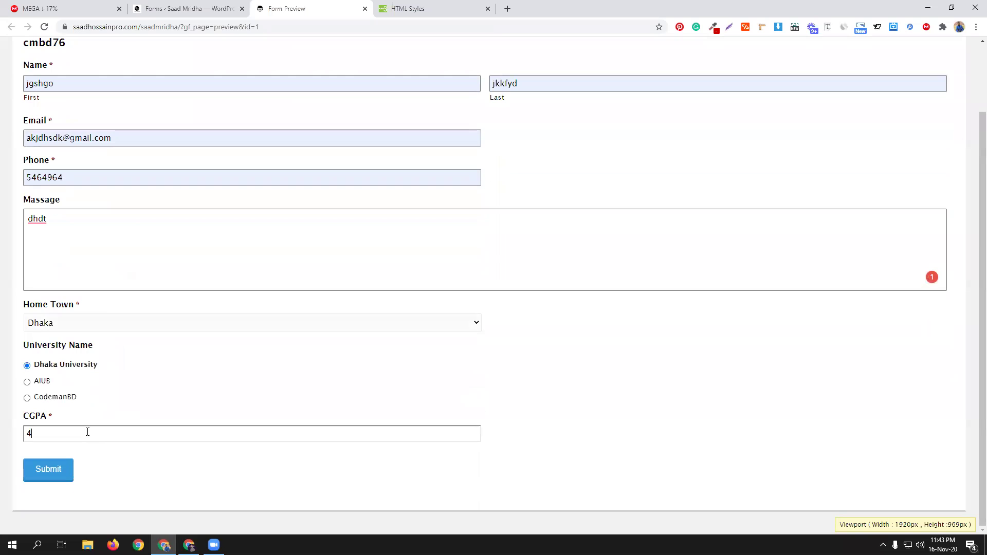
text(.5)
scroll(108, 436, down, 1)
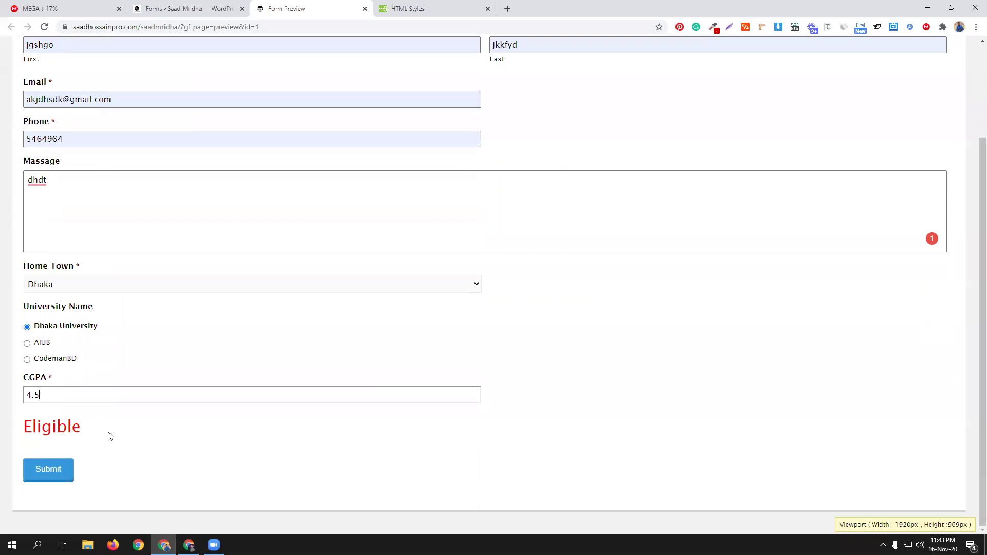
click(203, 8)
scroll(210, 355, down, 10)
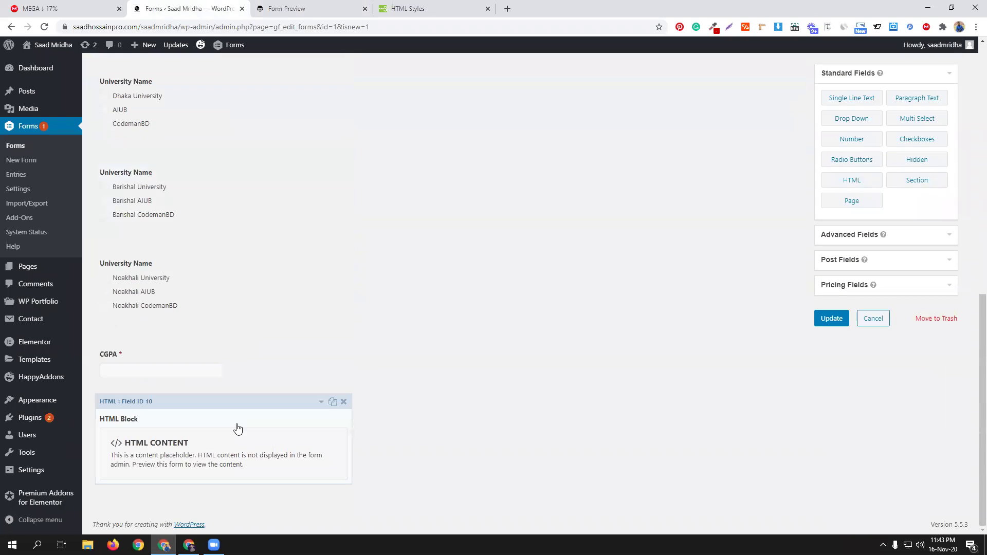
click(271, 429)
Step: Change the Eligible heading's colour from red to green and check the preview tab
scroll(232, 411, down, 4)
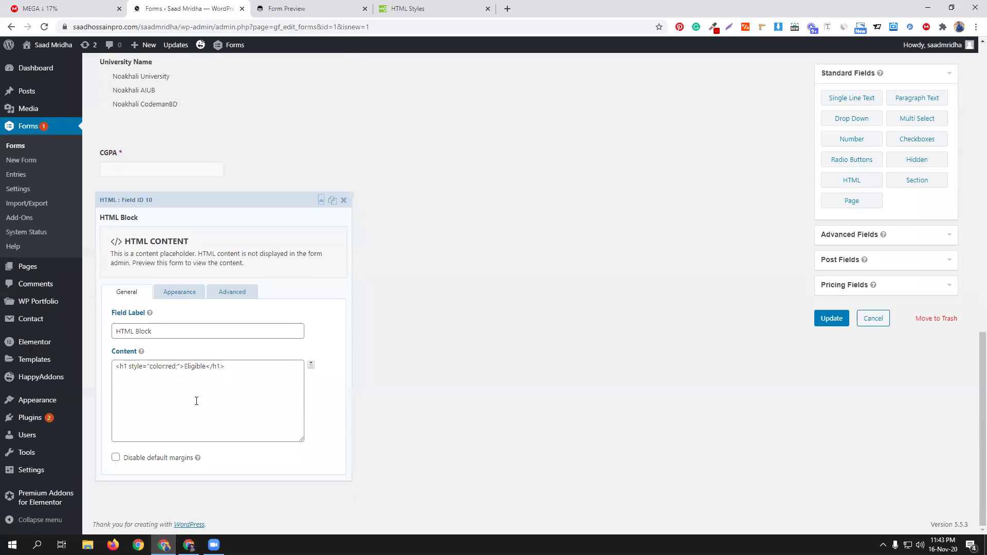
double_click(171, 366)
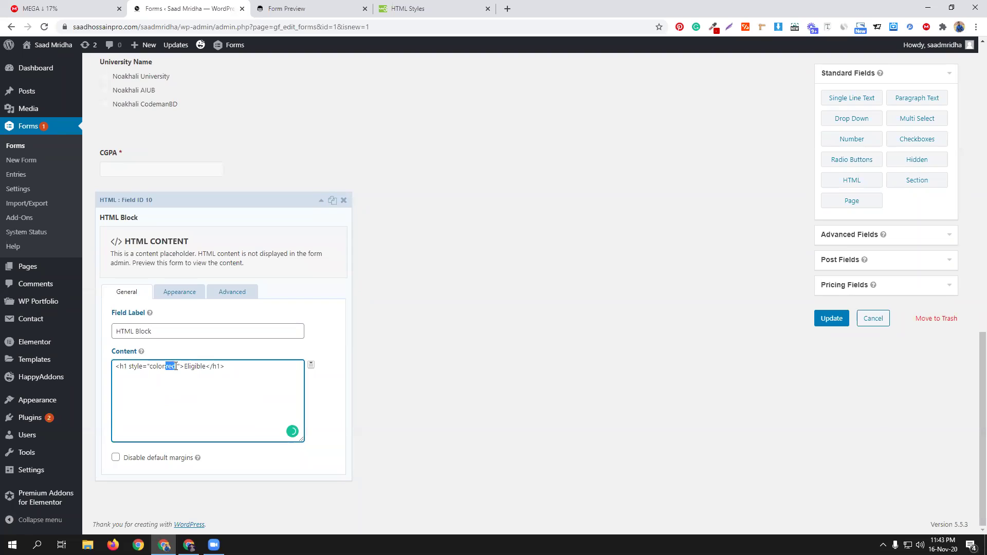
text(green)
click(287, 8)
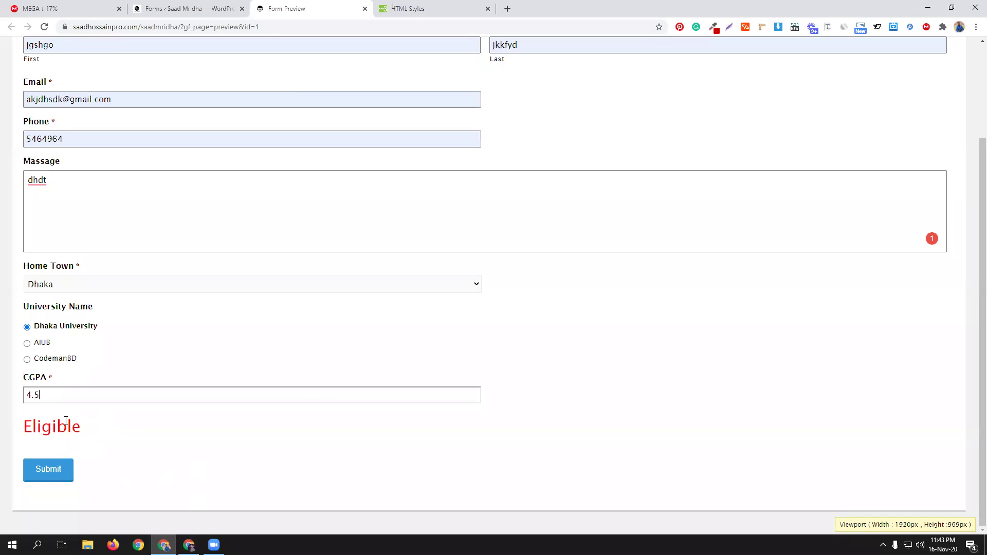
click(799, 482)
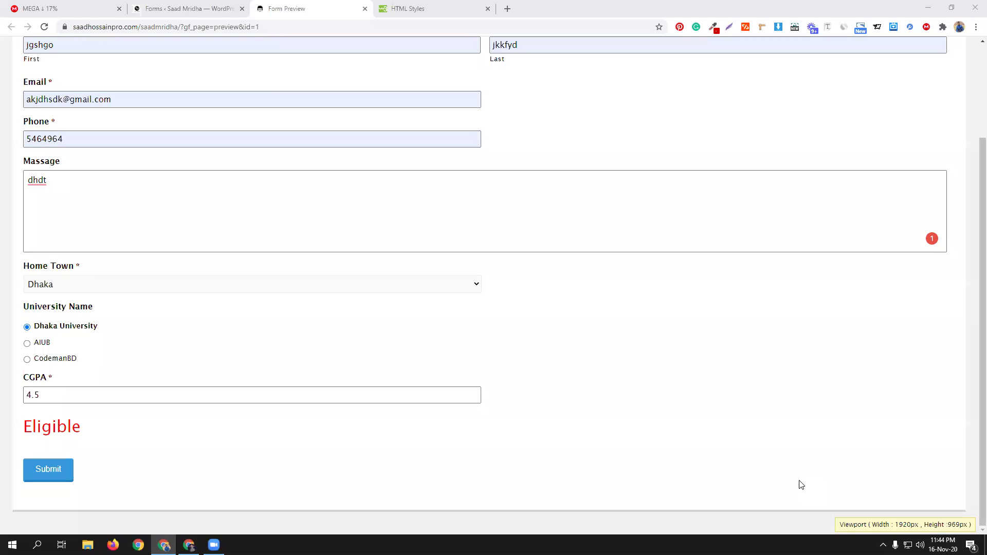
click(209, 8)
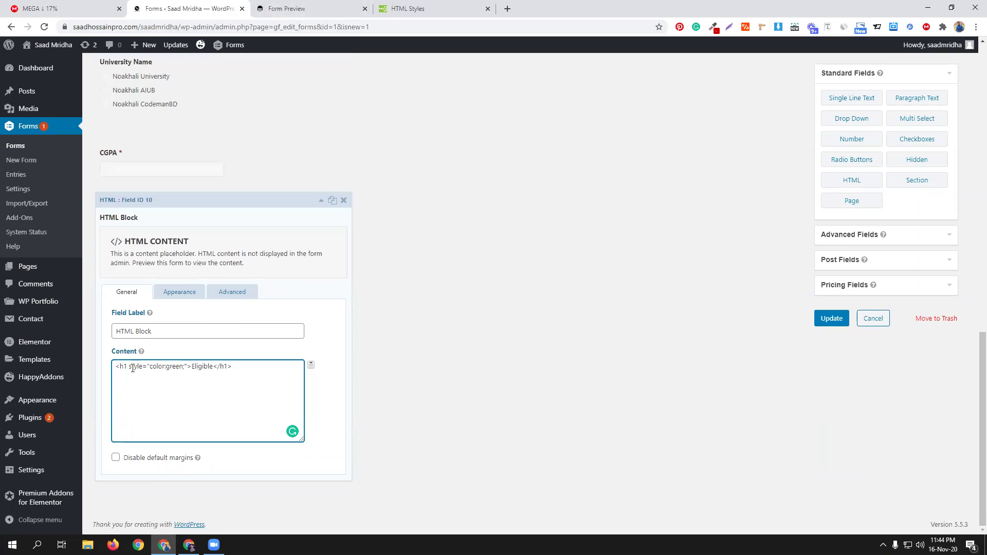
Step: Fix the semicolon after green and collapse the HTML block
key(BackSpace)
text(;)
click(243, 203)
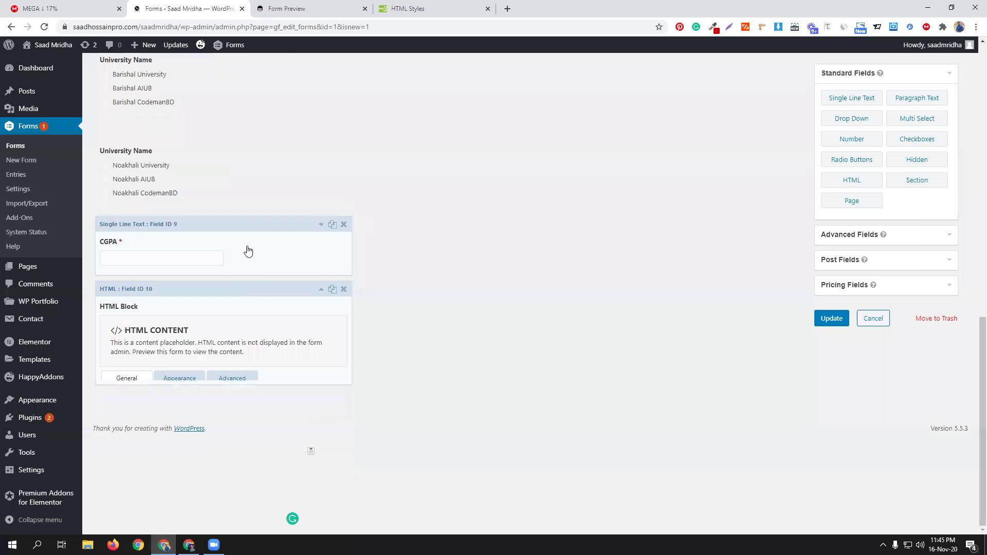
Step: Check the Noakhali University Name field, then duplicate the Eligible HTML block
click(333, 294)
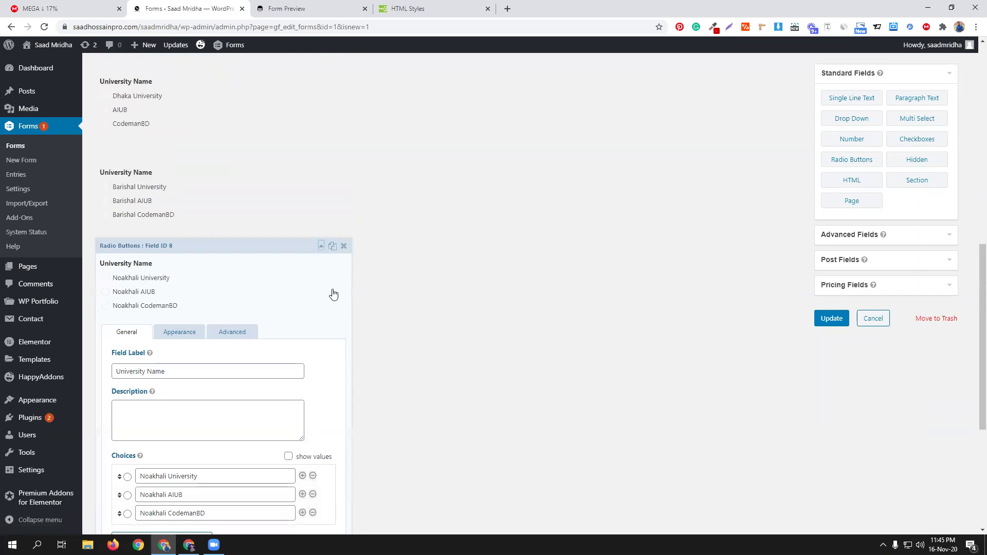
scroll(386, 298, down, 3)
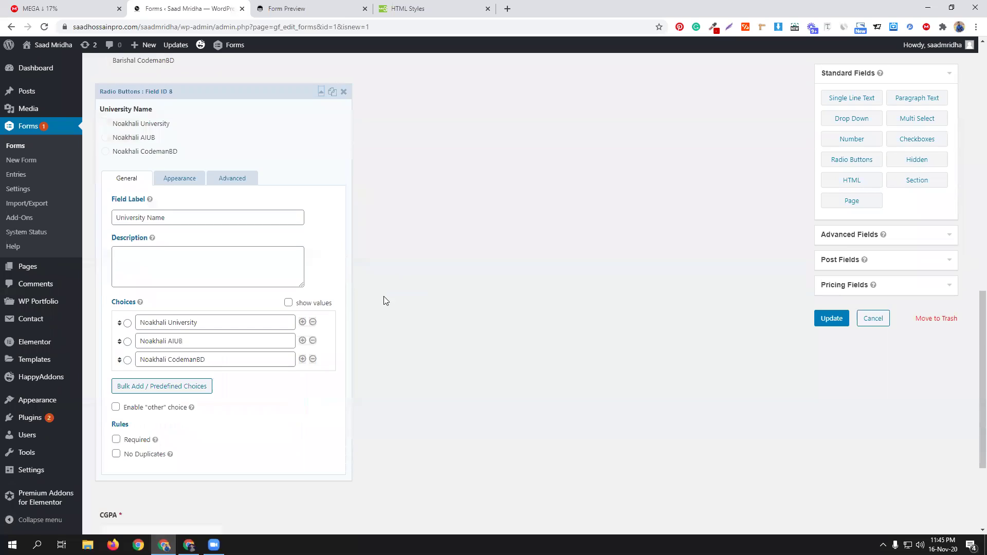
click(321, 92)
scroll(391, 309, up, 3)
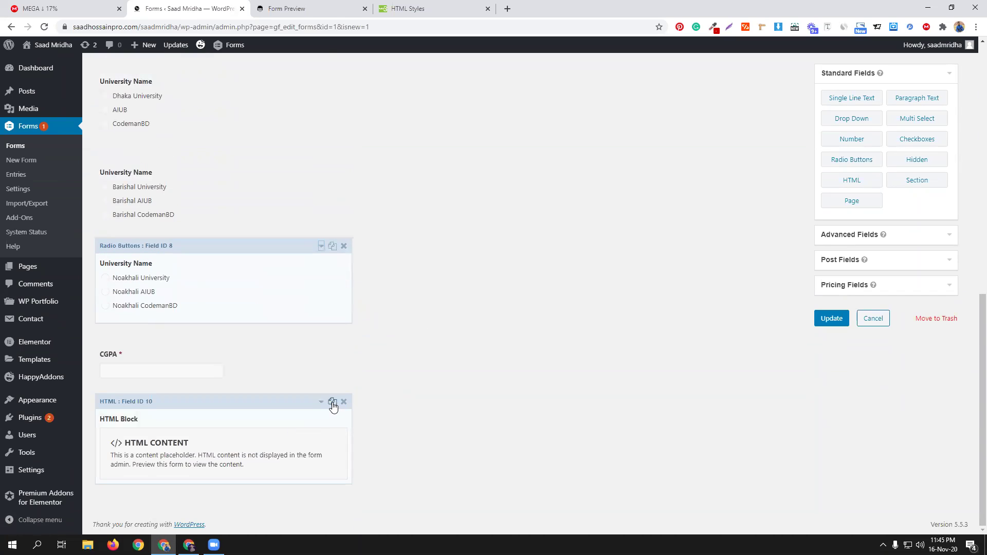
click(332, 401)
scroll(419, 395, down, 2)
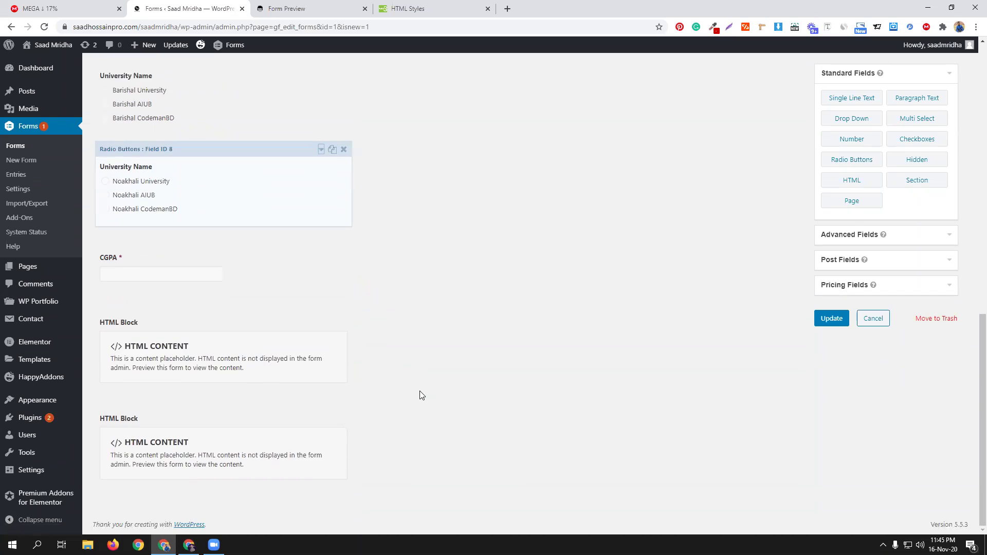
click(300, 428)
Step: Change the copied heading to a red 'Not Eligible'
scroll(244, 404, down, 4)
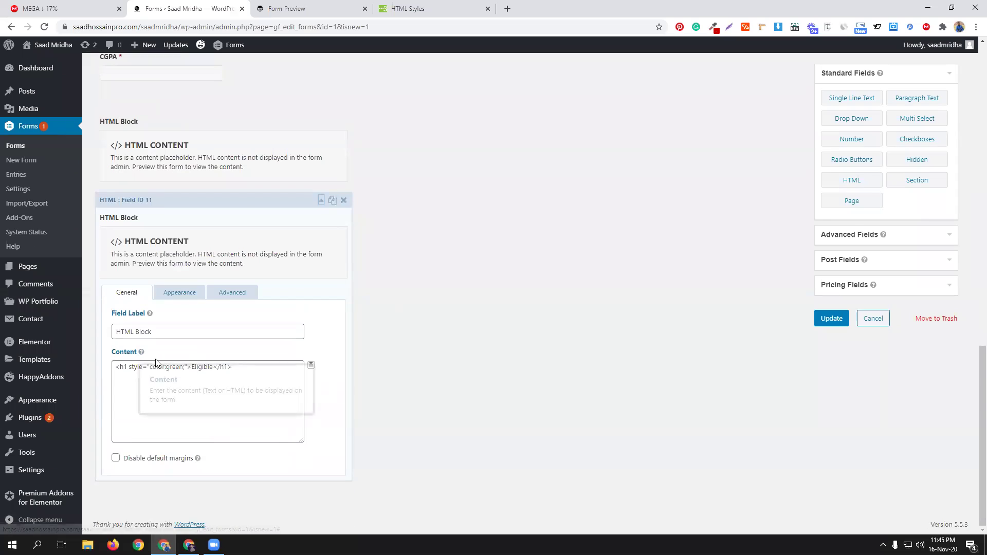
drag(166, 367, 182, 367)
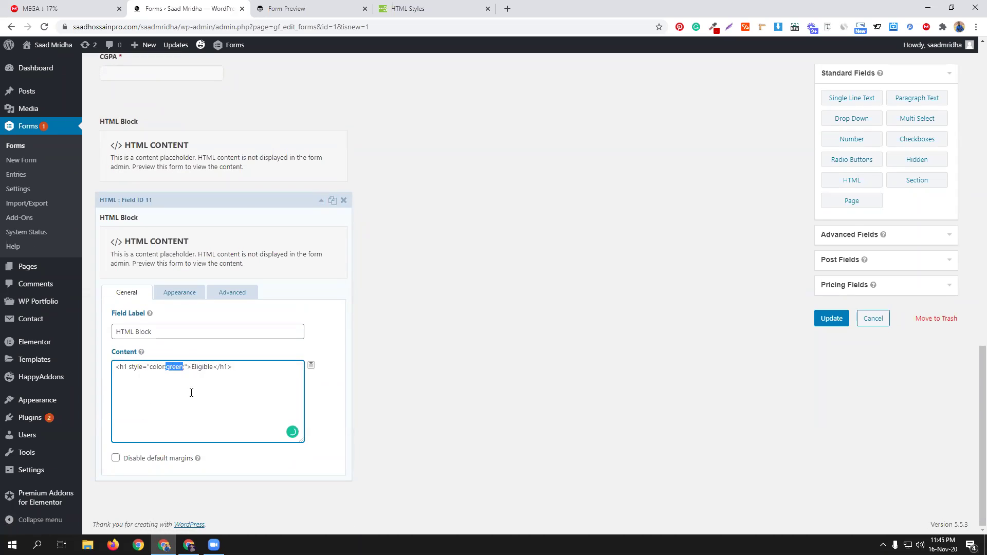
text(red)
drag(184, 367, 189, 368)
key(Left)
text(Not)
Step: Switch the copy's CGPA condition to less than 4.0
click(232, 292)
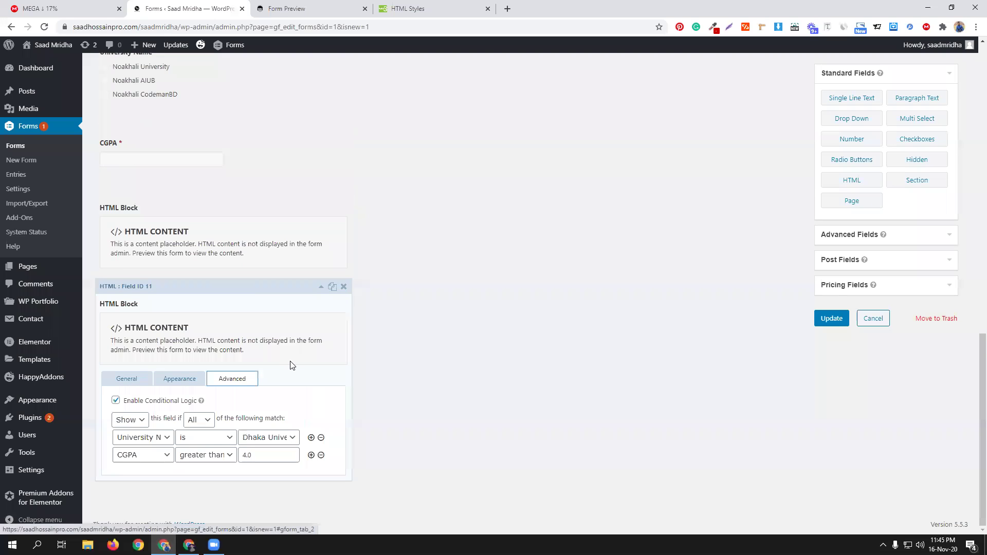
click(234, 452)
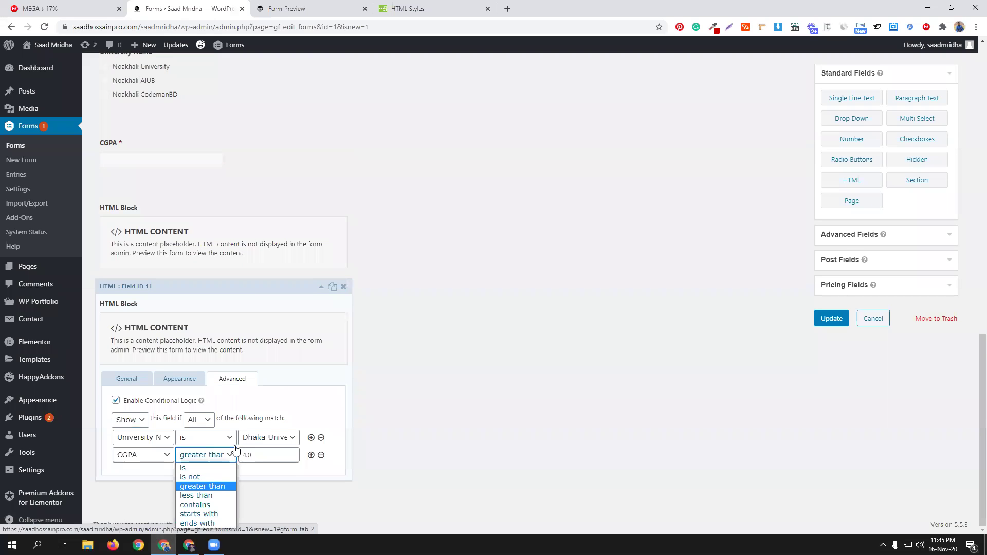
click(211, 496)
click(242, 454)
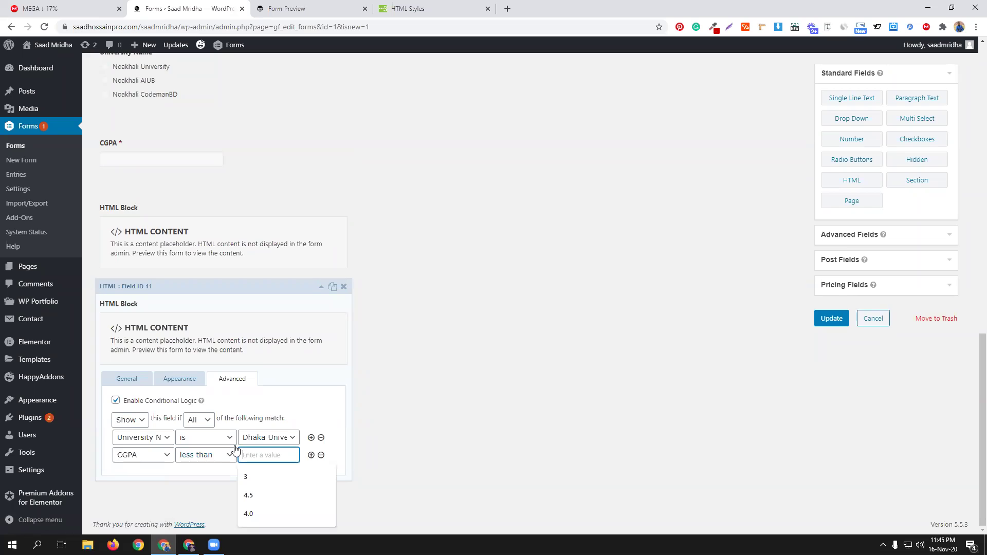
text(4.0)
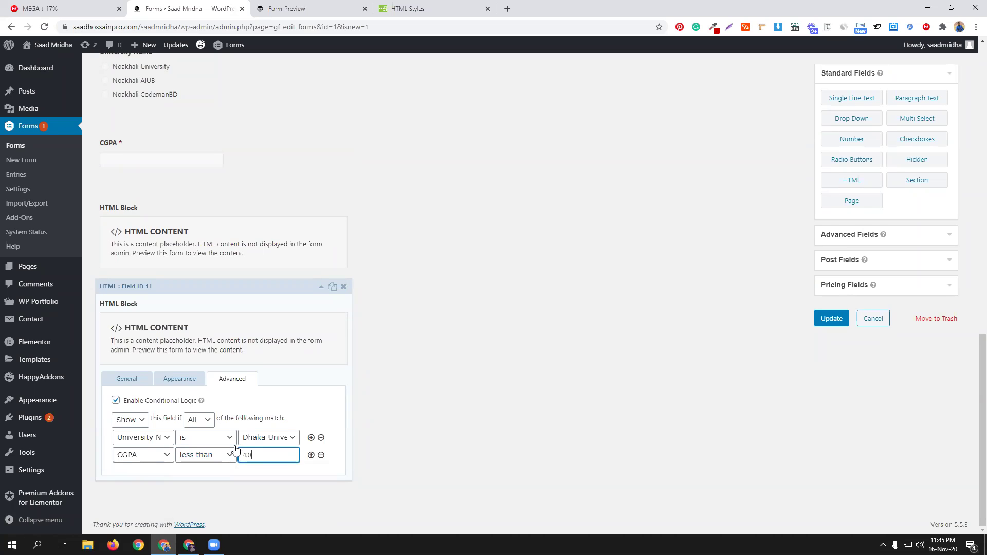
scroll(309, 427, up, 1)
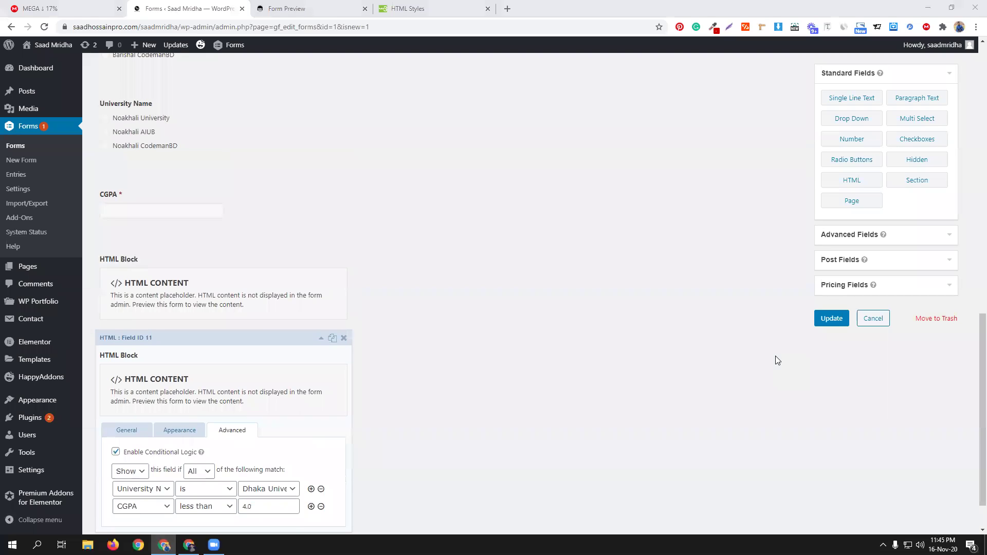
Step: Save the updated form and reload it in the Form Preview tab
click(831, 319)
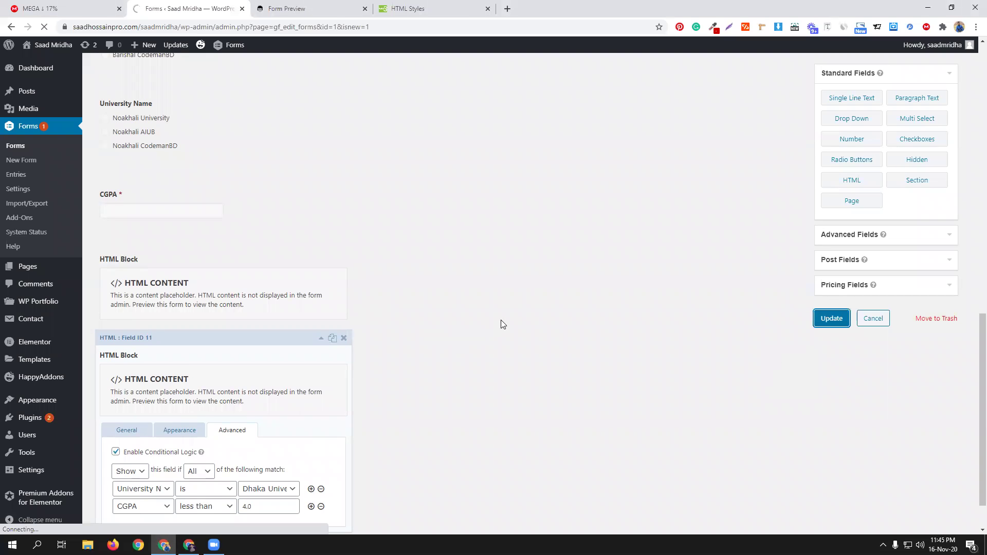
scroll(501, 319, down, 1)
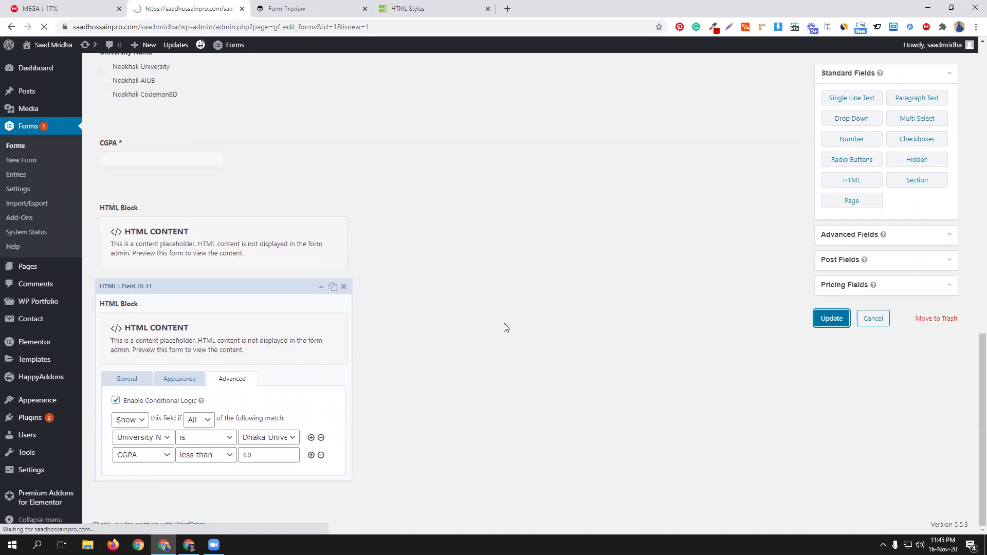
click(287, 14)
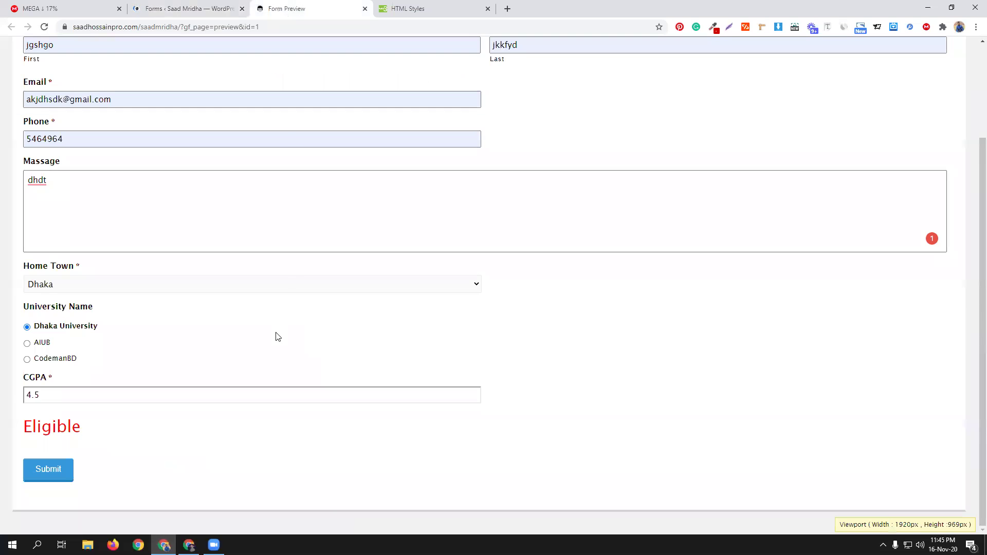
click(44, 28)
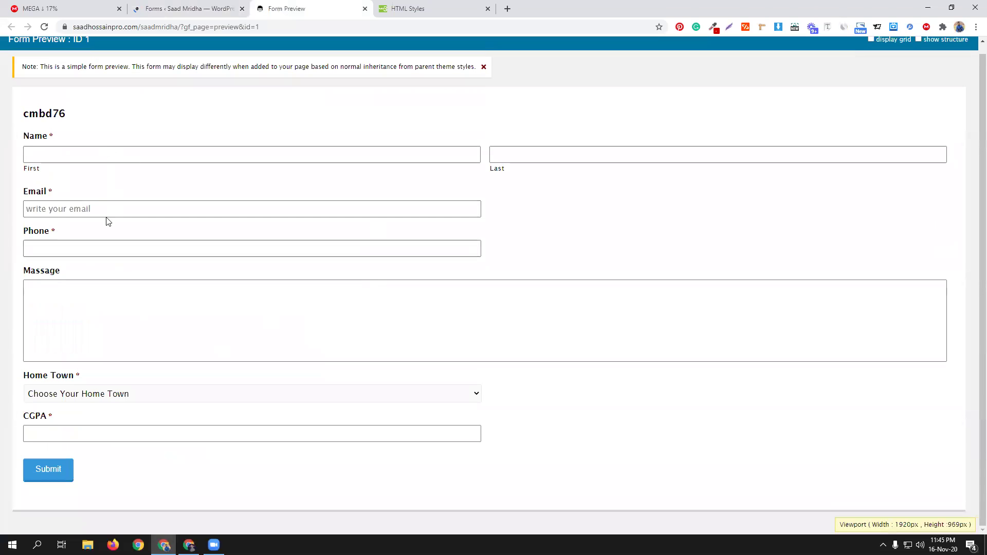
Step: Test the preview with home town Dhaka, Dhaka University and CGPA 3.20 to see Not Eligible
click(75, 394)
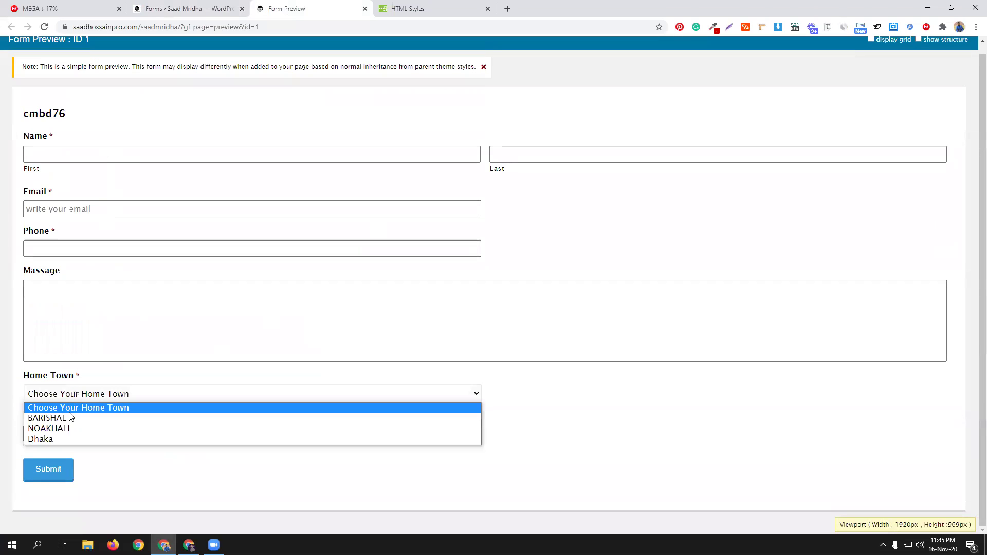
click(67, 441)
click(65, 443)
scroll(170, 442, down, 2)
click(112, 435)
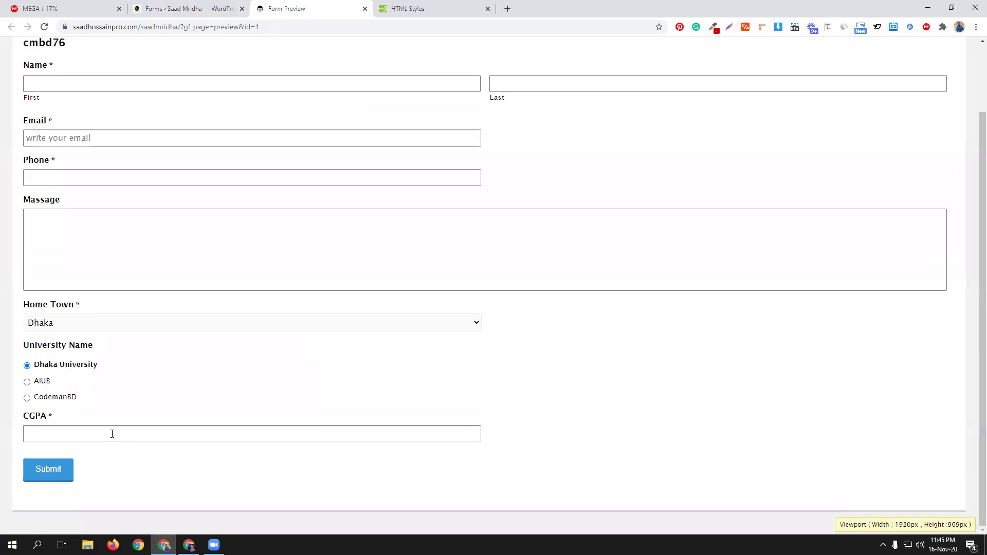
text(3.20)
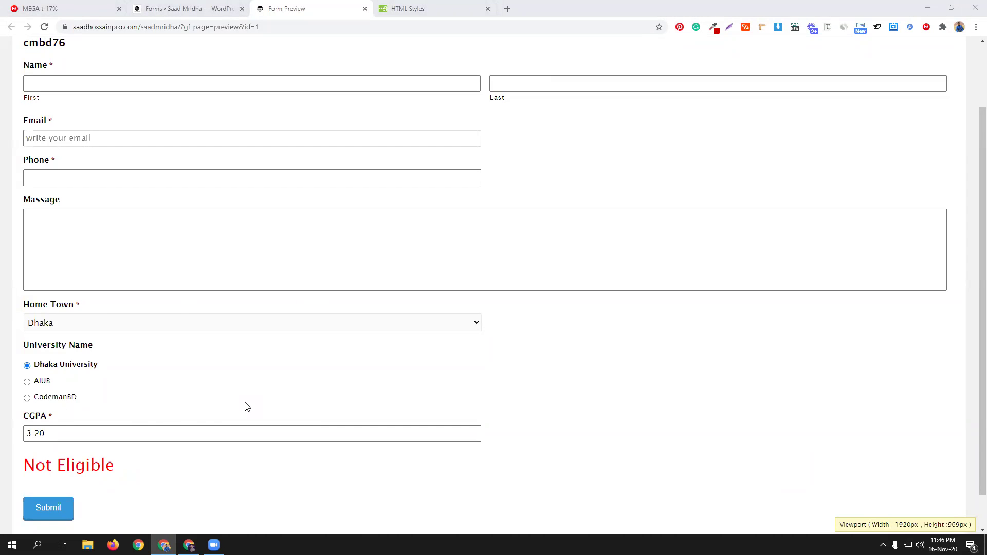
click(171, 10)
Step: Scroll through the cmbd76 editor reviewing the University Name, CGPA and HTML Block fields
scroll(516, 378, down, 4)
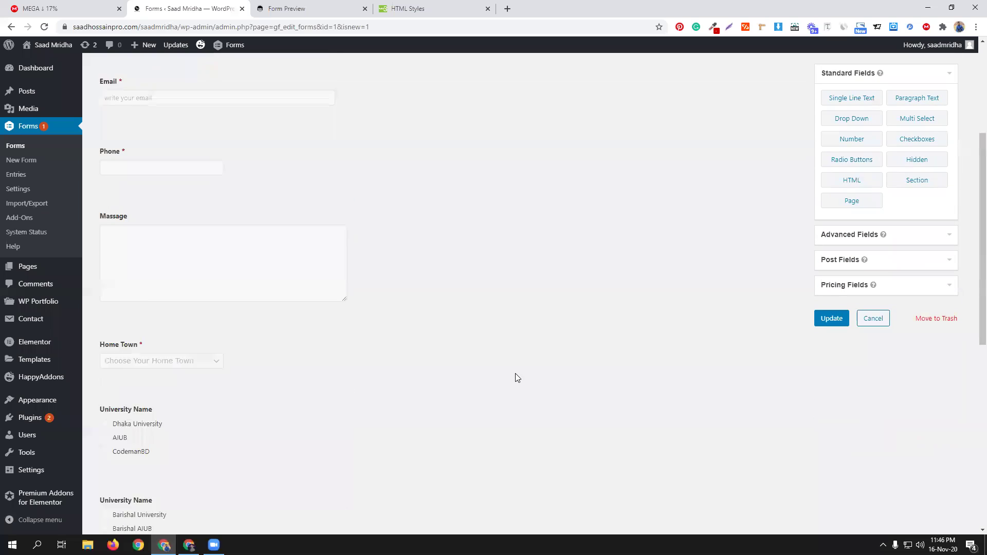
scroll(181, 322, down, 1)
scroll(235, 314, down, 3)
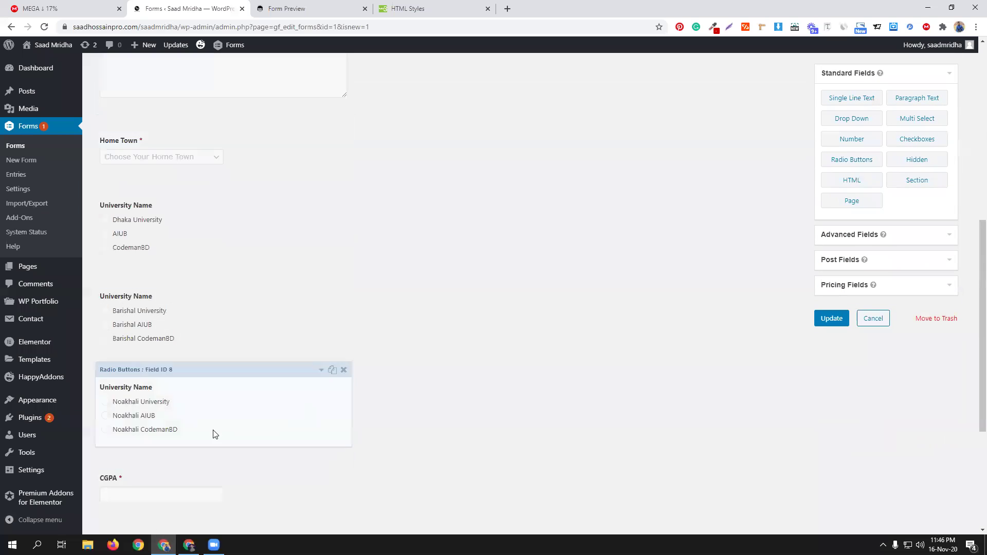
scroll(242, 452, down, 4)
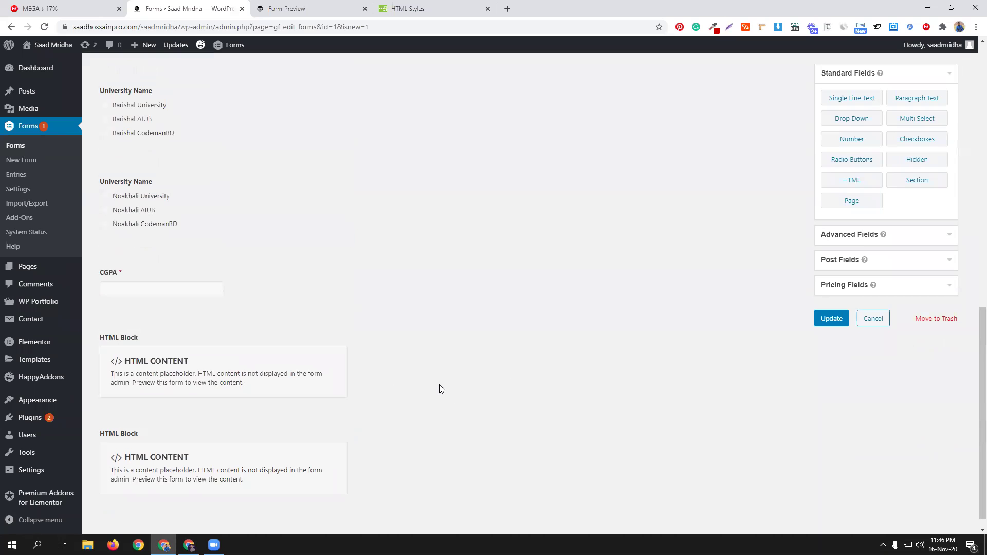
scroll(414, 386, up, 2)
scroll(414, 385, down, 3)
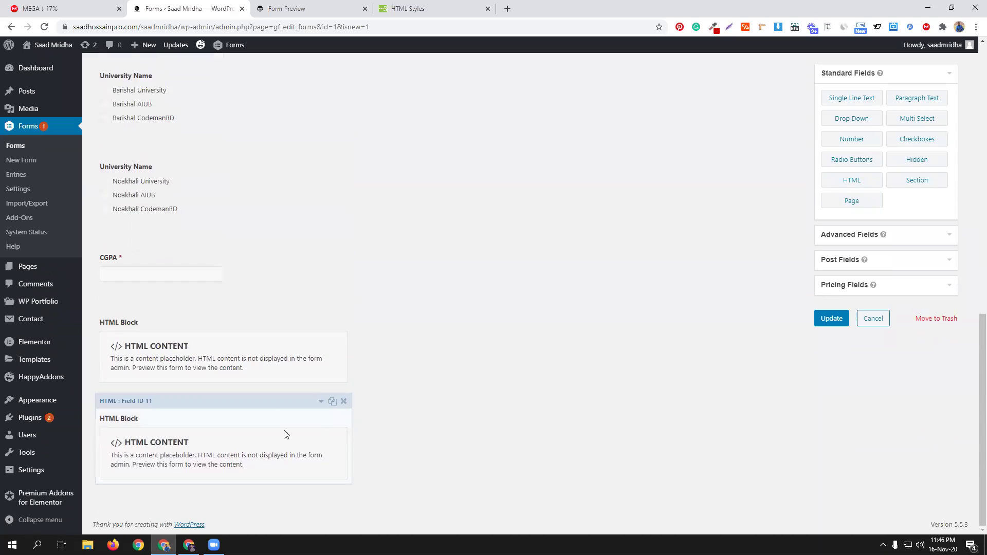
scroll(422, 355, up, 2)
scroll(423, 354, up, 3)
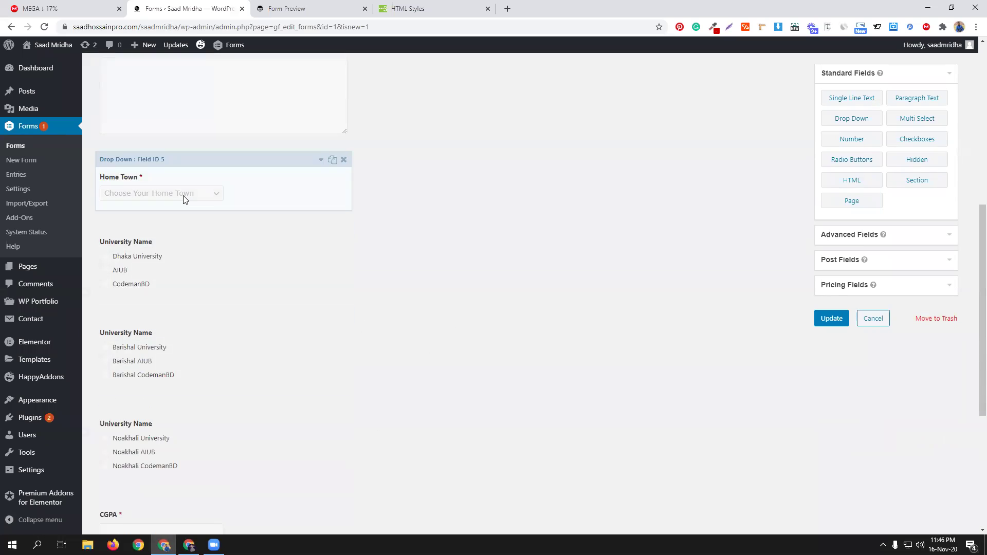
scroll(393, 359, down, 5)
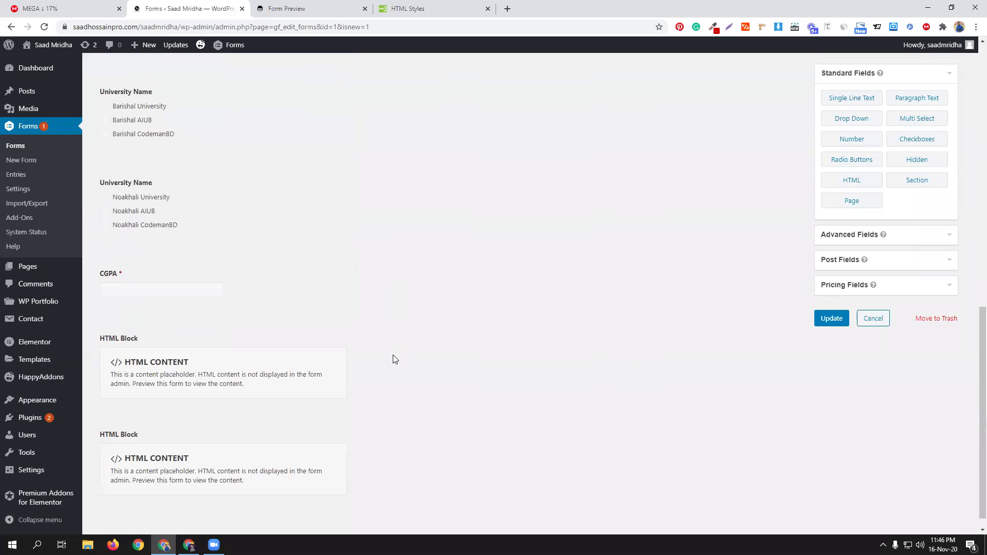
scroll(308, 360, down, 1)
scroll(241, 406, up, 5)
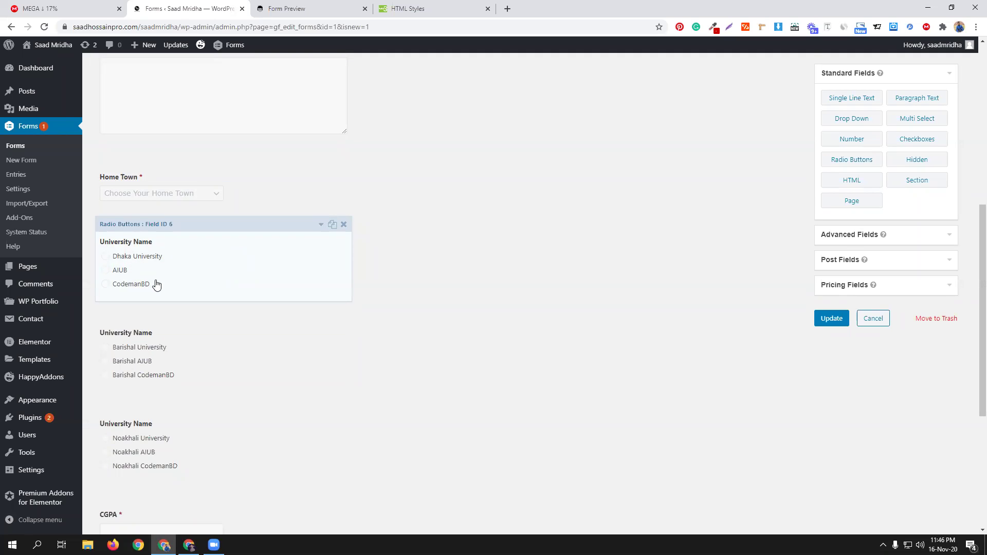
scroll(305, 411, down, 5)
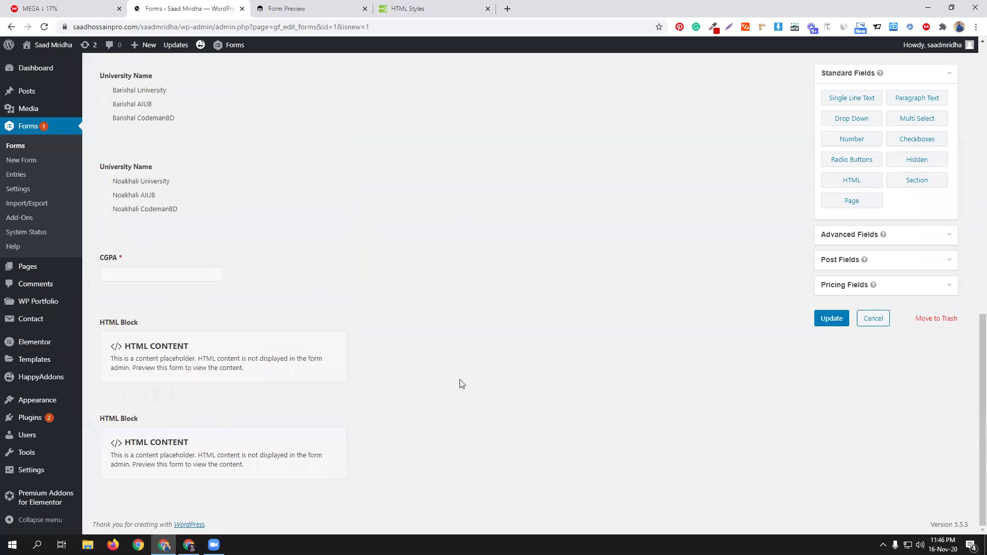
scroll(459, 380, up, 5)
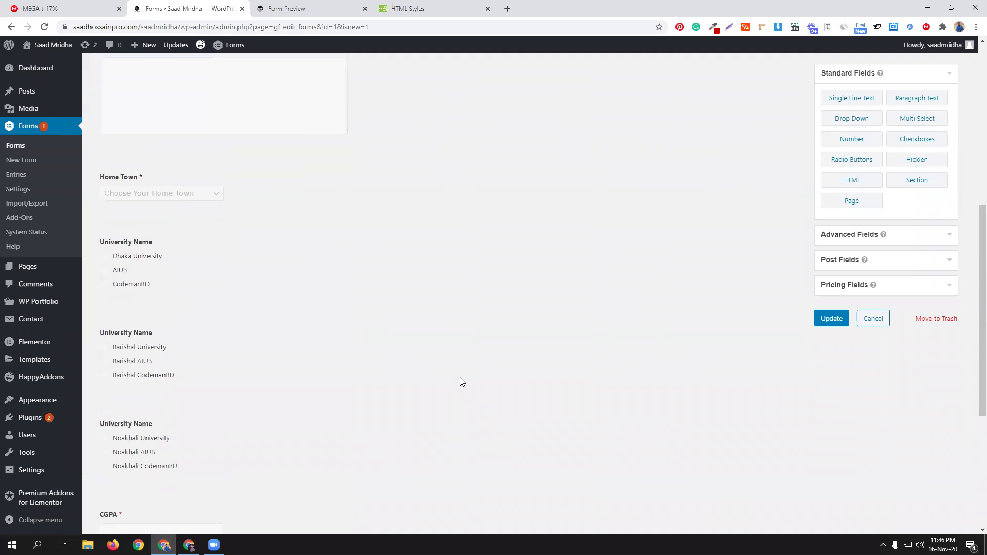
scroll(460, 378, up, 7)
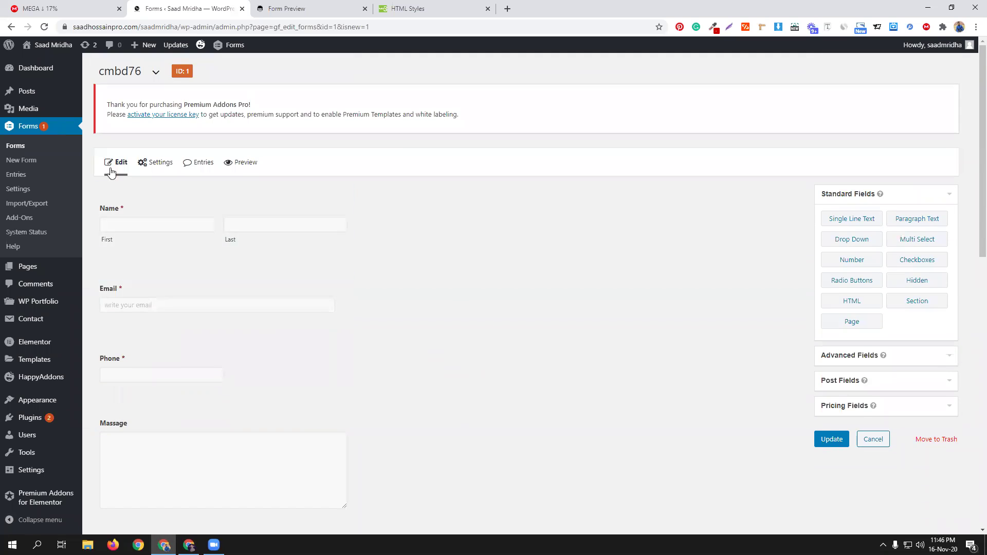
Step: Go to the cmbd76 Form Settings page and bring the Form Button section into view
mouse_move(143, 163)
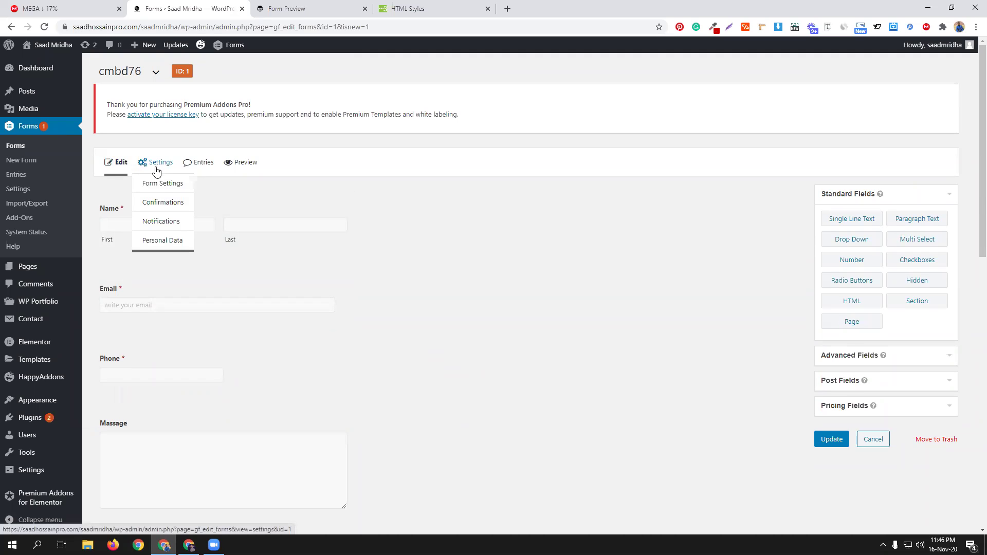
click(159, 185)
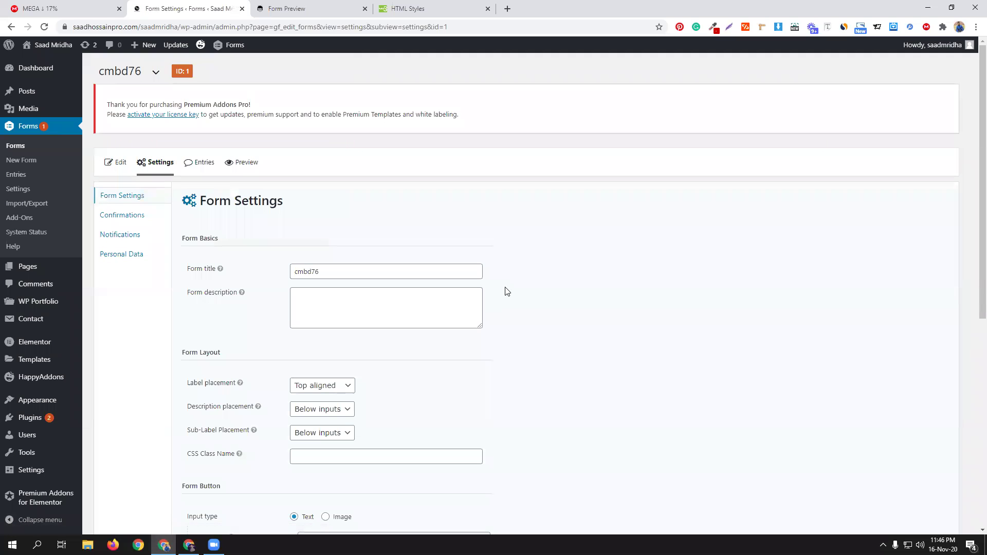
scroll(534, 297, down, 5)
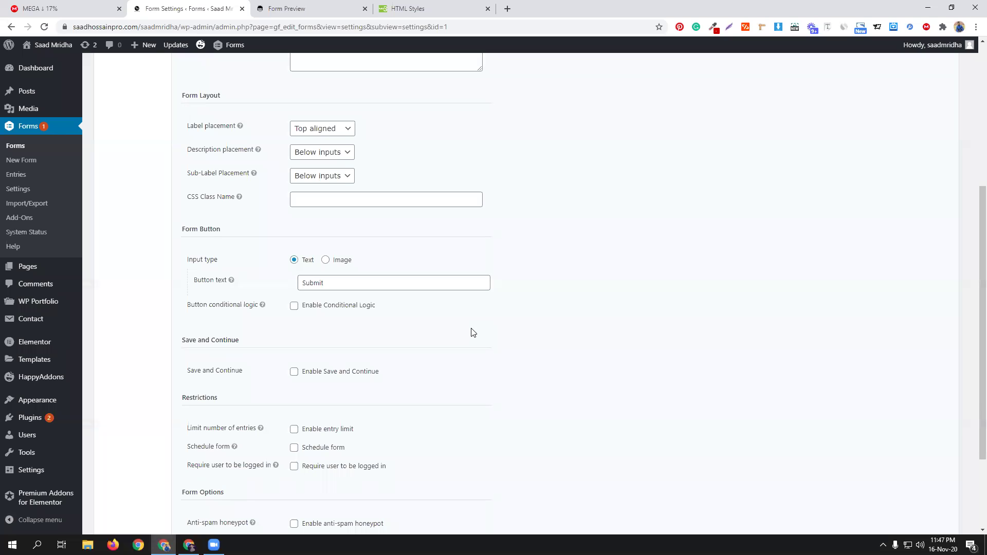
Step: Enable Submit button conditional logic with the rule CGPA greater than 4
click(314, 311)
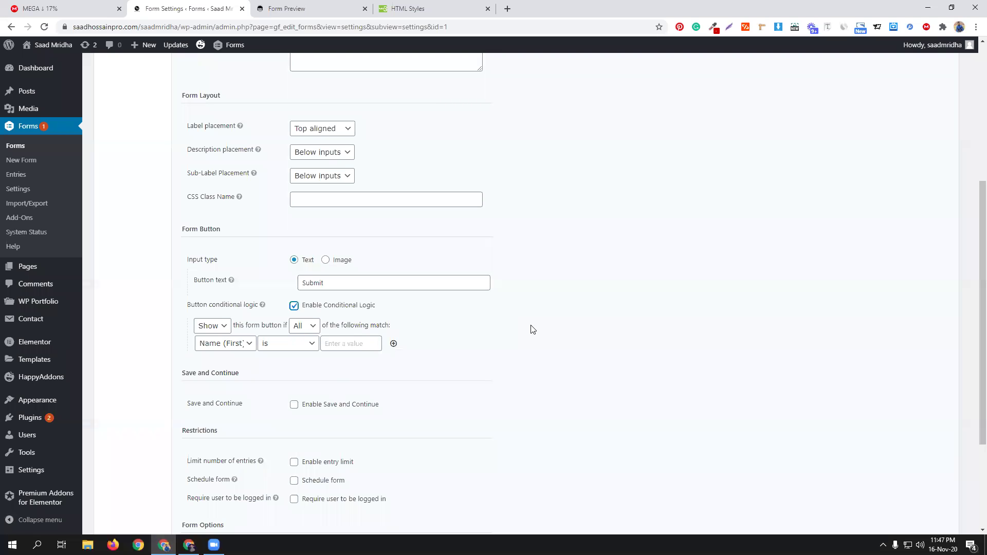
click(240, 343)
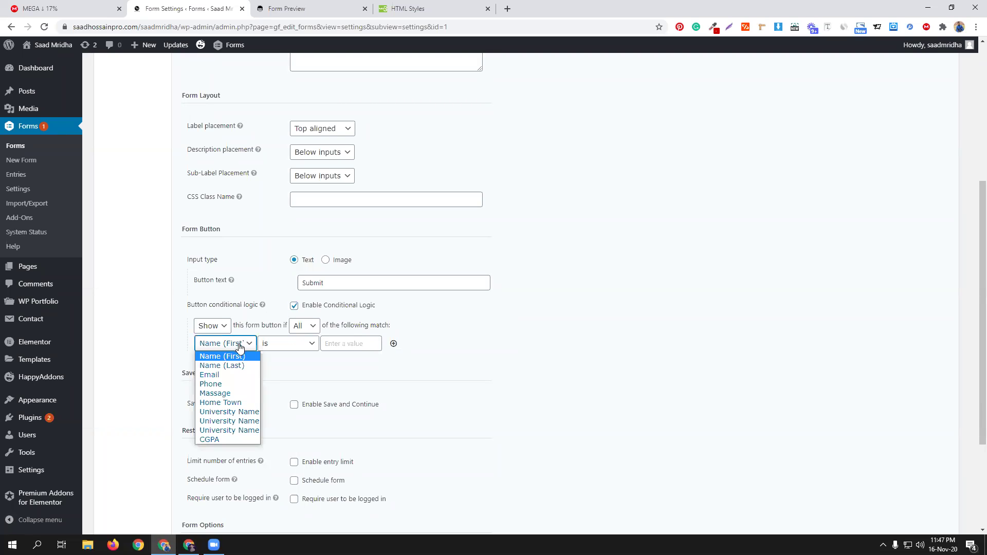
click(233, 440)
click(282, 345)
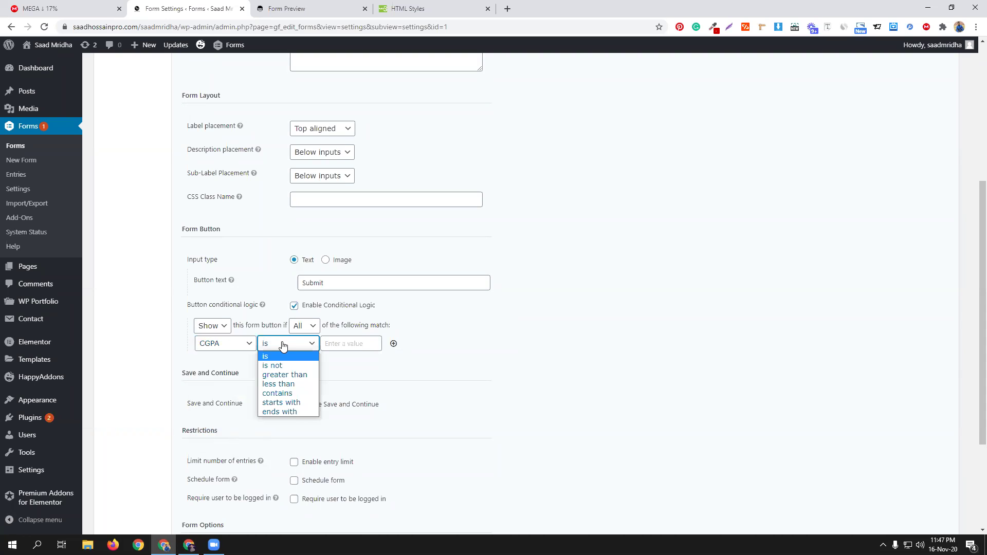
click(283, 374)
click(338, 343)
click(344, 361)
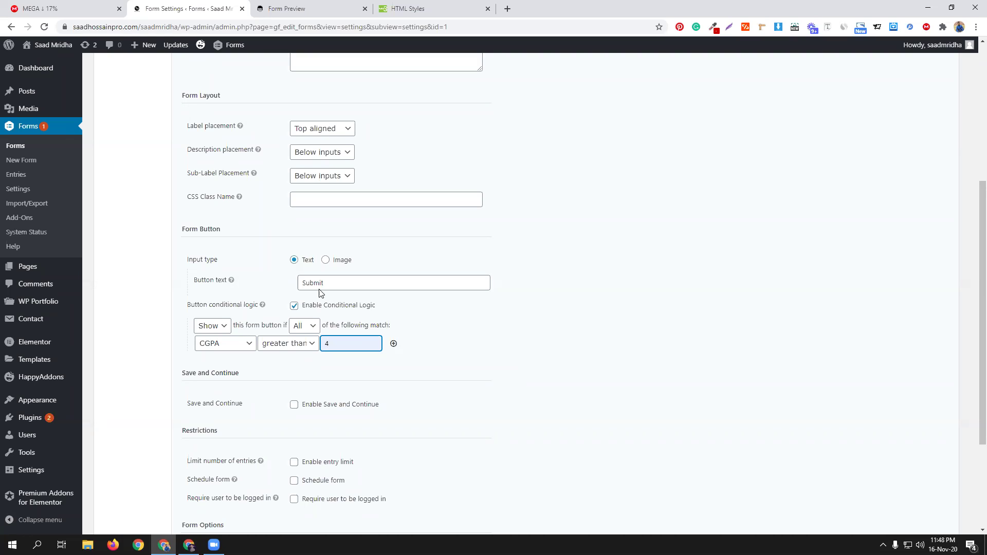
Step: Save the Submit button rule (show when CGPA > 4) and reload the cmbd76 form preview
scroll(490, 381, down, 3)
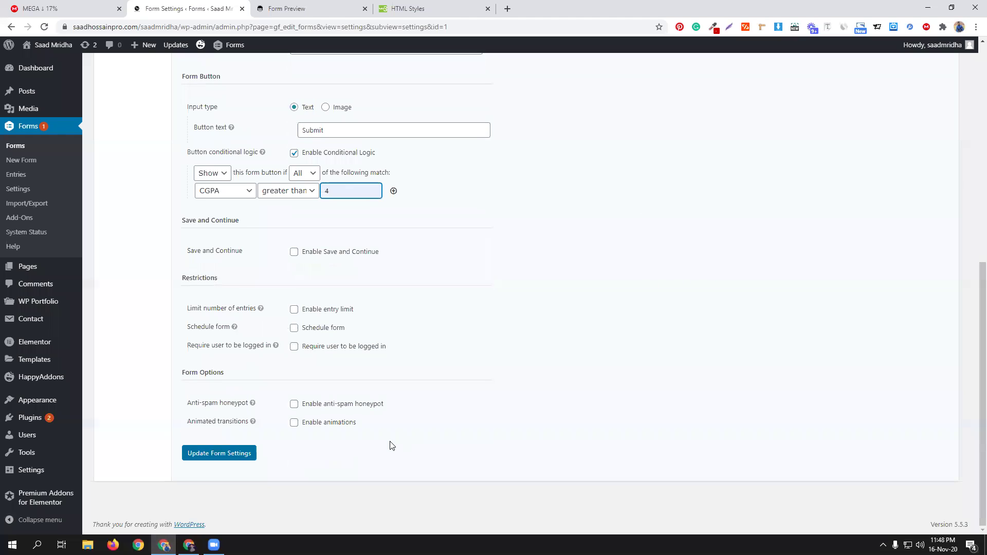
key(Return)
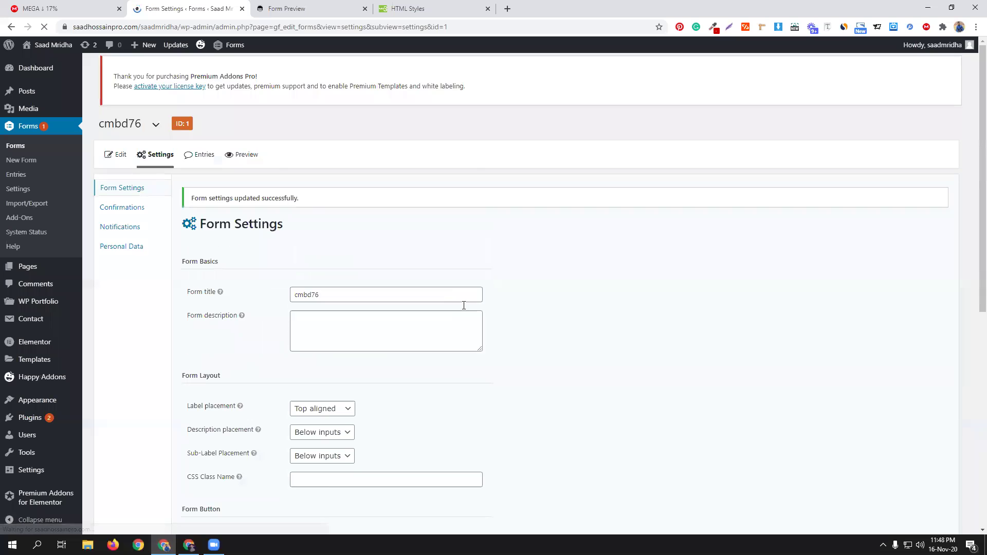
click(287, 8)
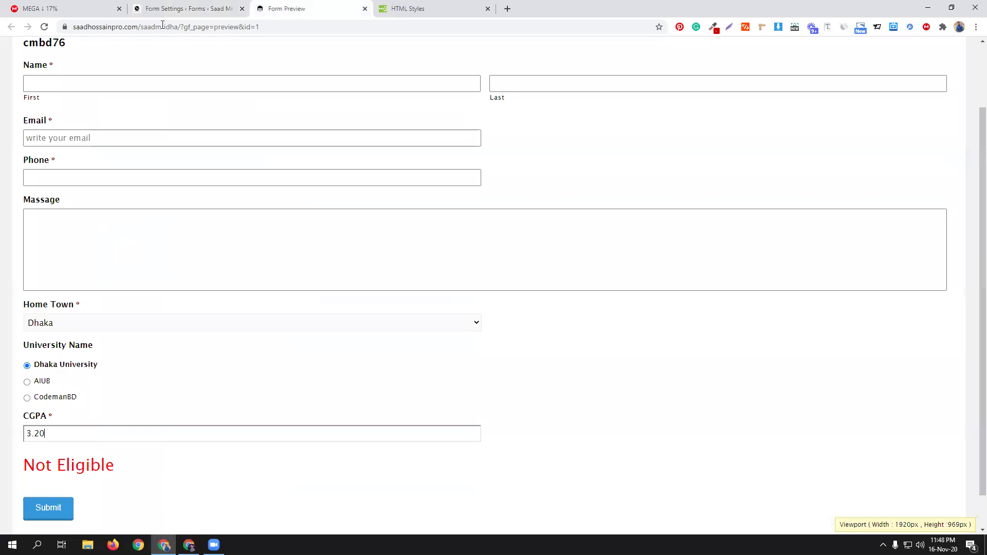
click(46, 28)
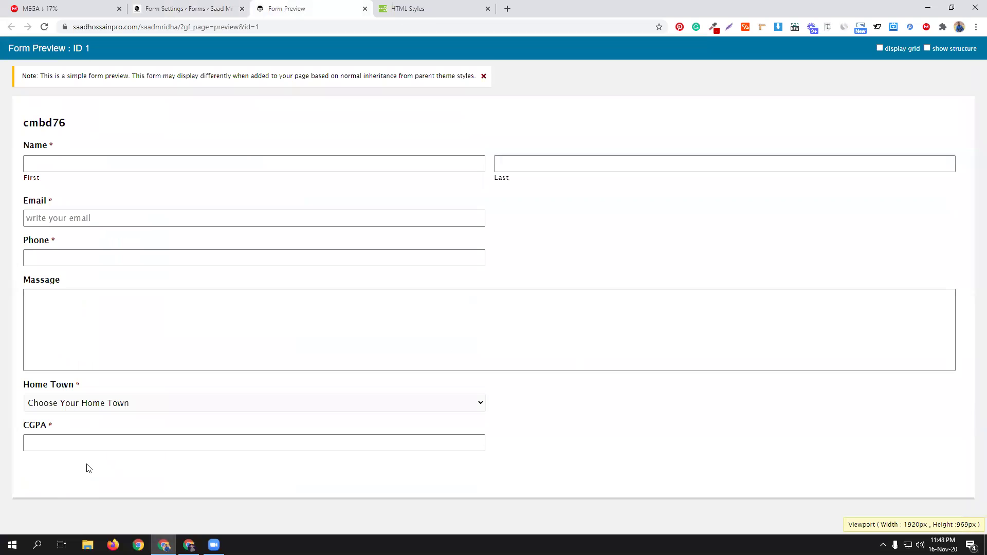
click(162, 6)
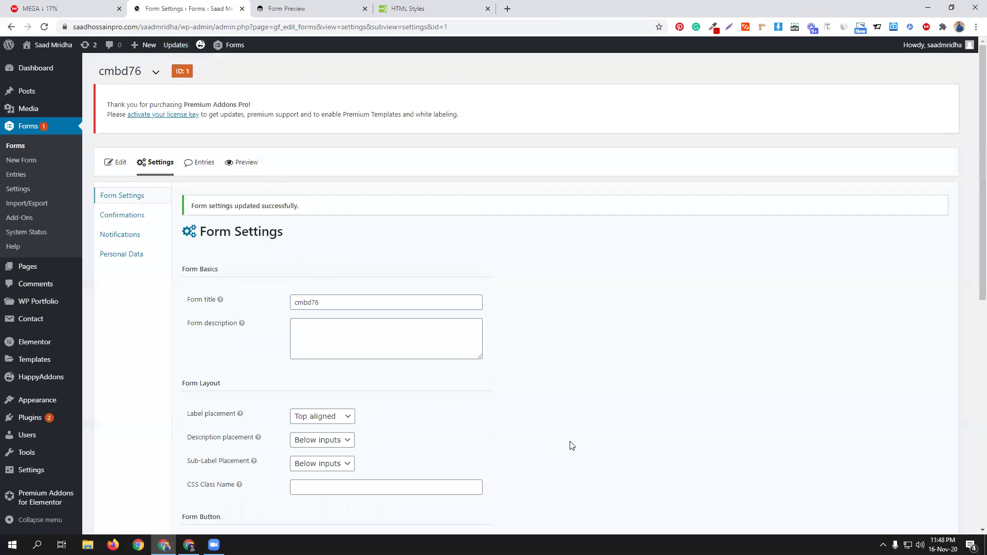
scroll(572, 446, down, 7)
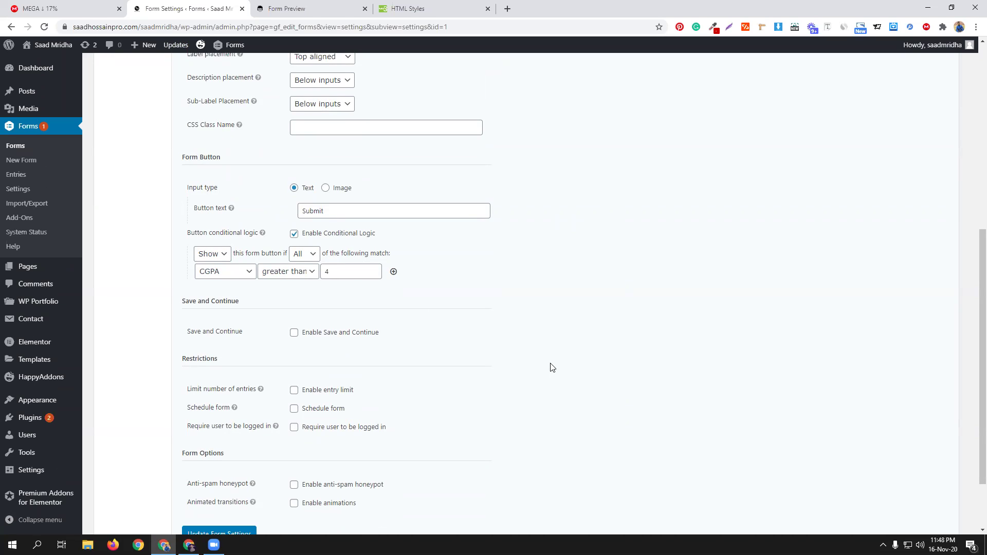
click(301, 5)
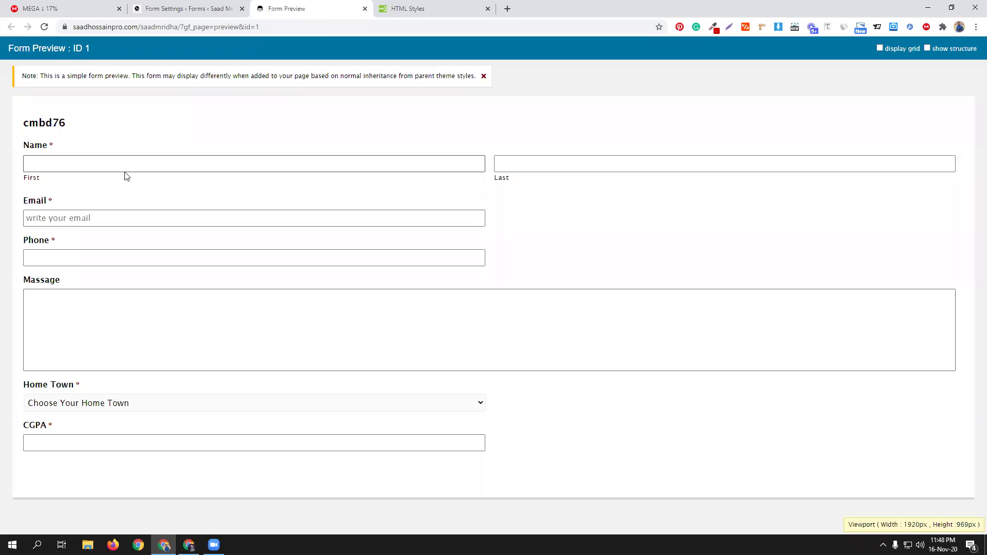
Step: In the preview, choose BARISHAL as Home Town and check the CGPA field
click(138, 405)
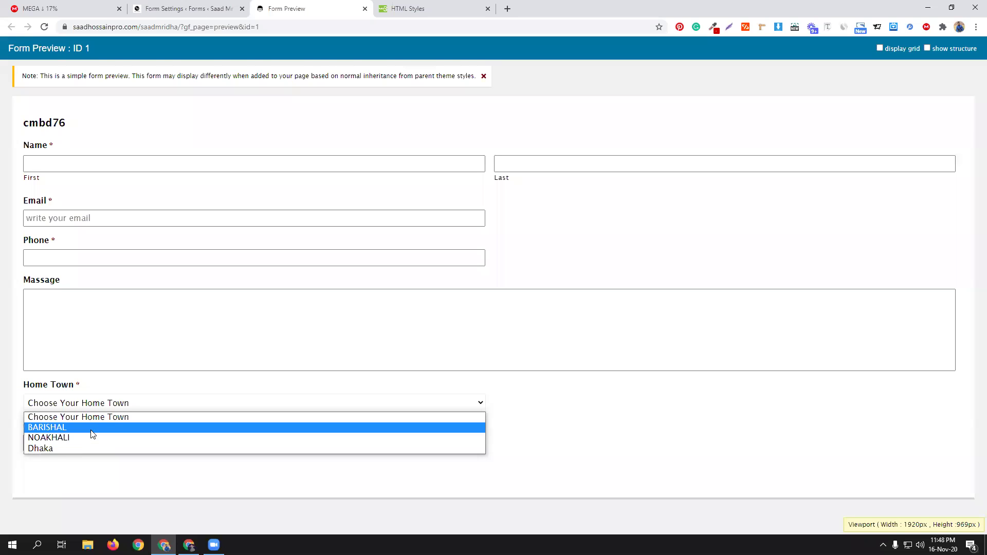
click(91, 431)
click(82, 445)
scroll(82, 445, down, 2)
click(148, 454)
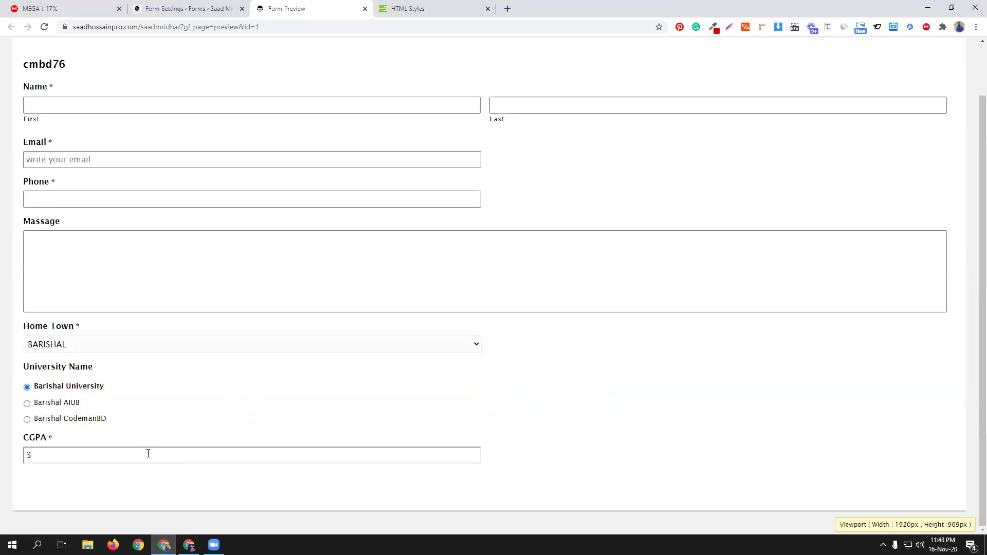
click(183, 427)
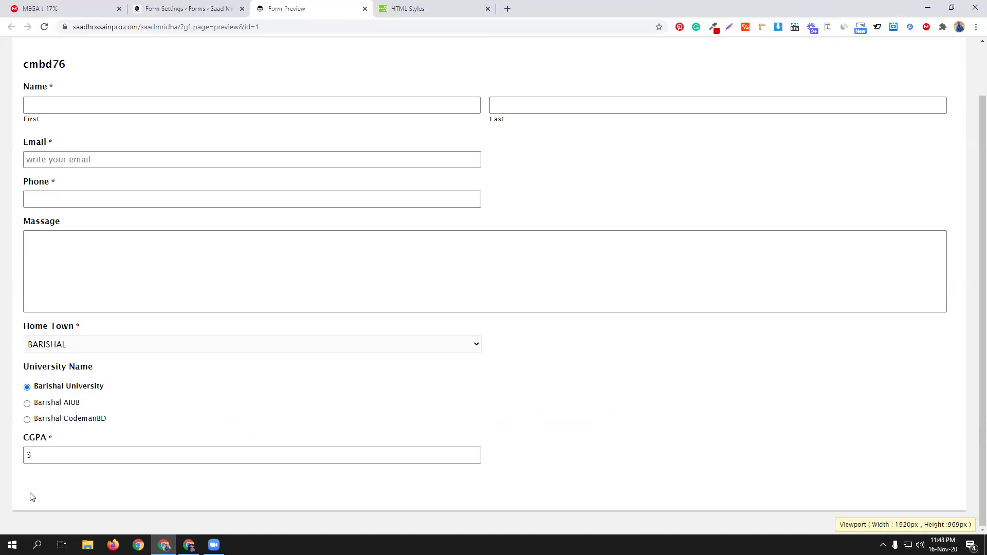
Step: Replace the CGPA value 3 with 4.75, then go back to the form settings
scroll(31, 493, up, 1)
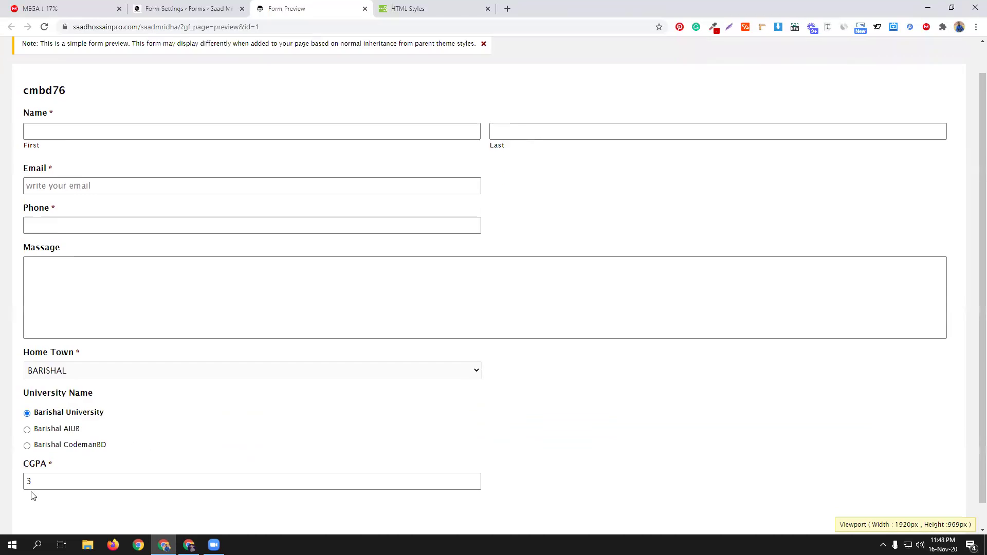
scroll(92, 468, down, 1)
drag(53, 455, 26, 455)
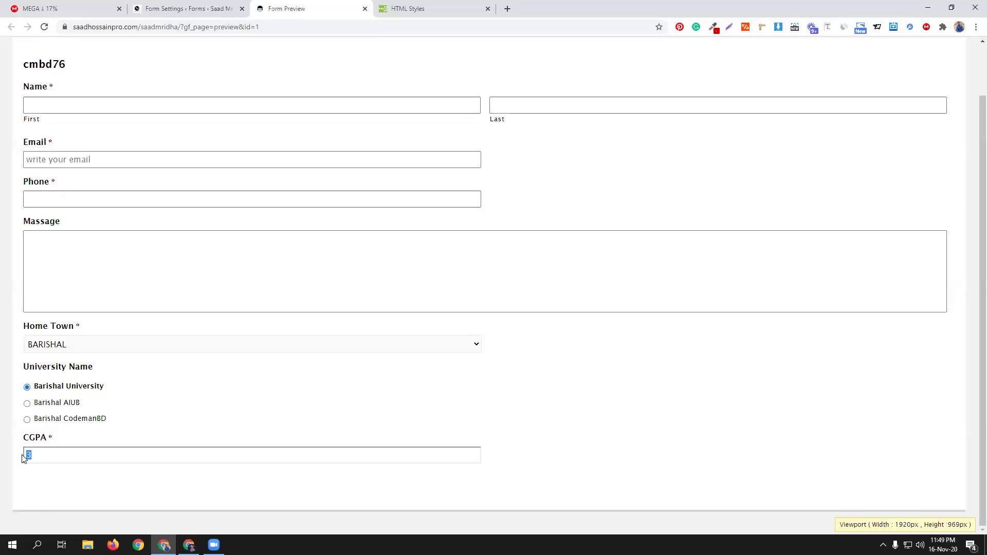
key(BackSpace)
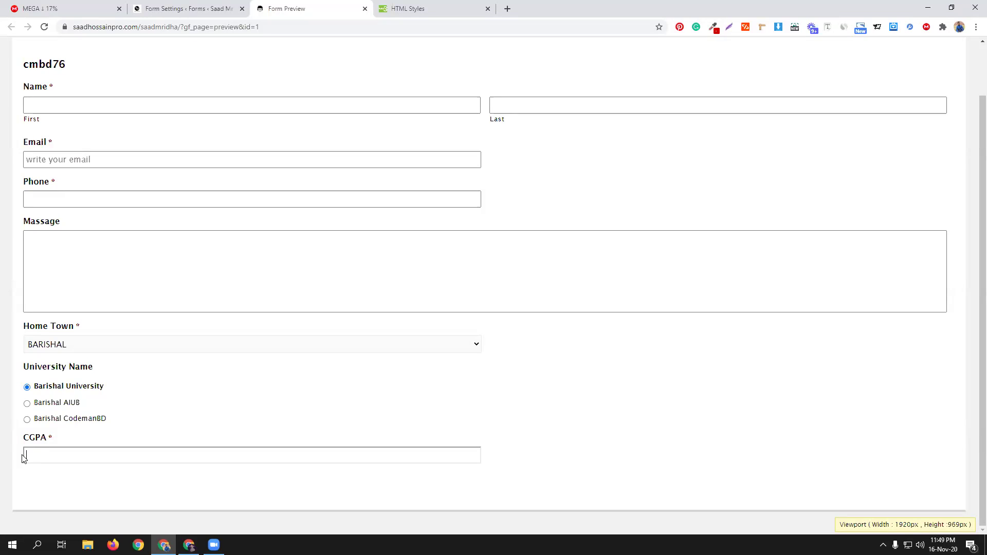
text(4.75)
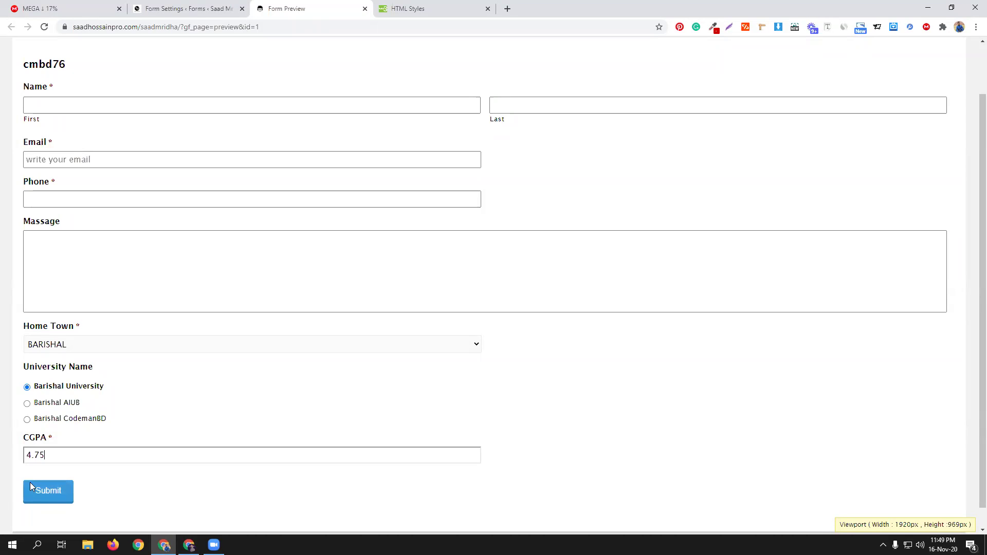
click(167, 3)
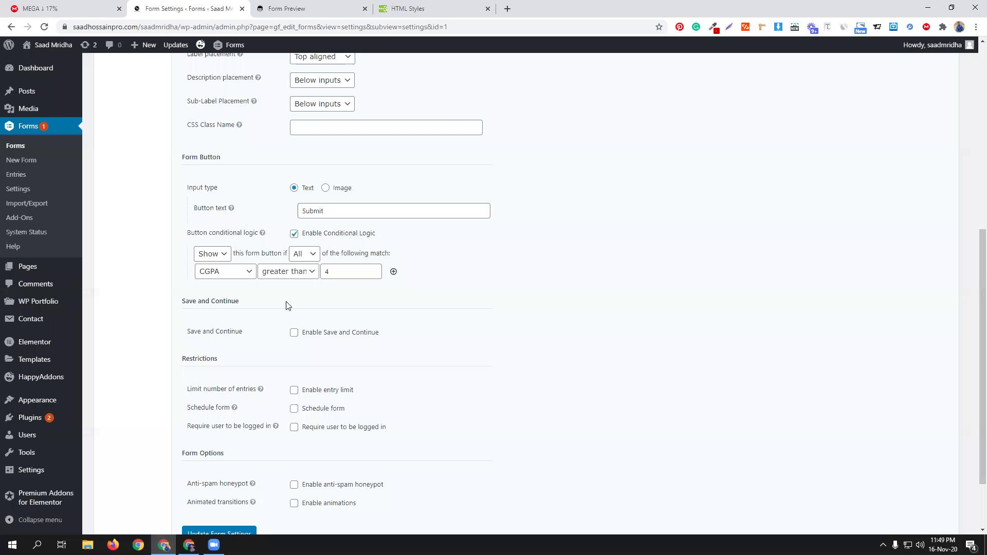
Step: Switch the Submit button rule from Show to Hide and save the form settings
click(220, 255)
click(216, 278)
scroll(548, 366, down, 3)
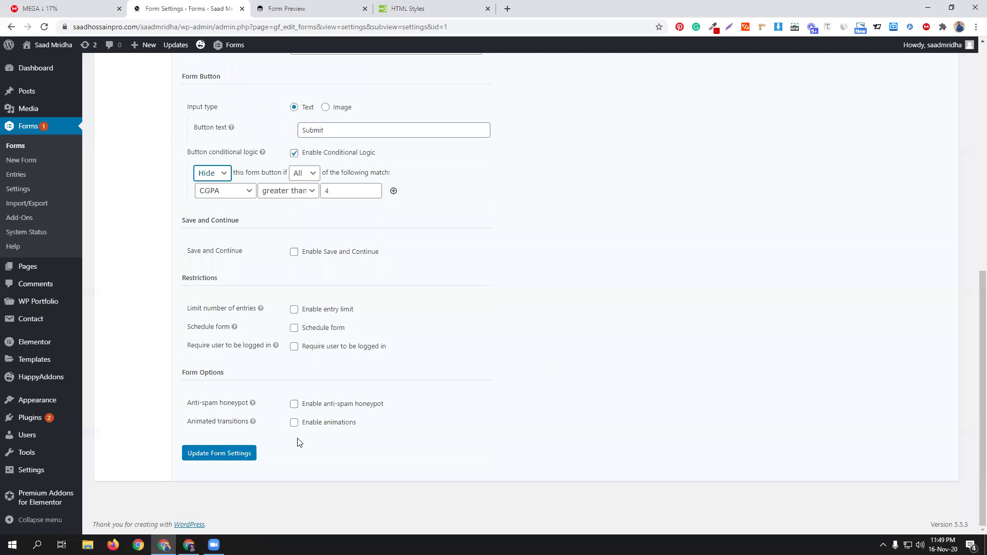
click(223, 449)
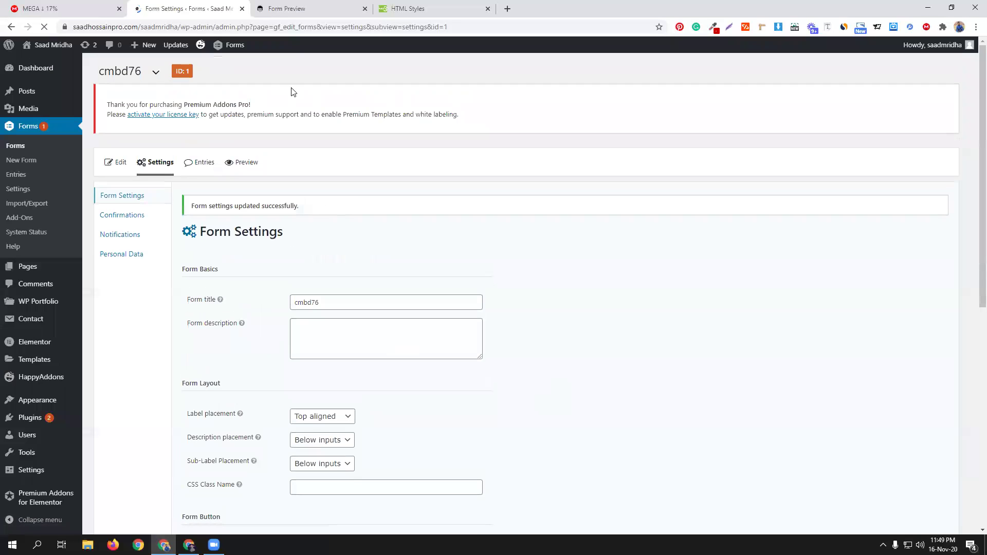
Step: Reload the preview and test with BARISHAL, Barishal University and CGPA 3
click(287, 7)
click(44, 26)
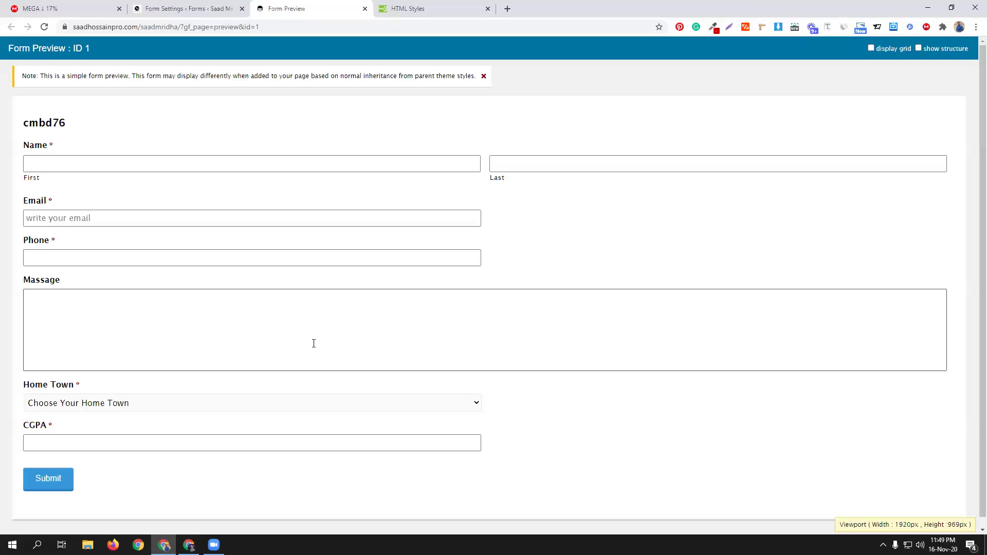
scroll(313, 341, down, 1)
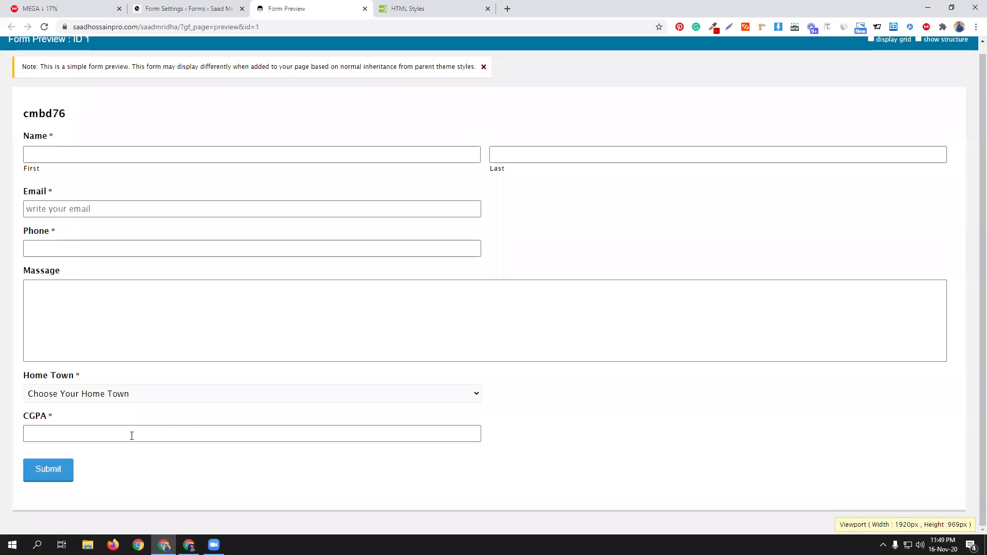
click(93, 394)
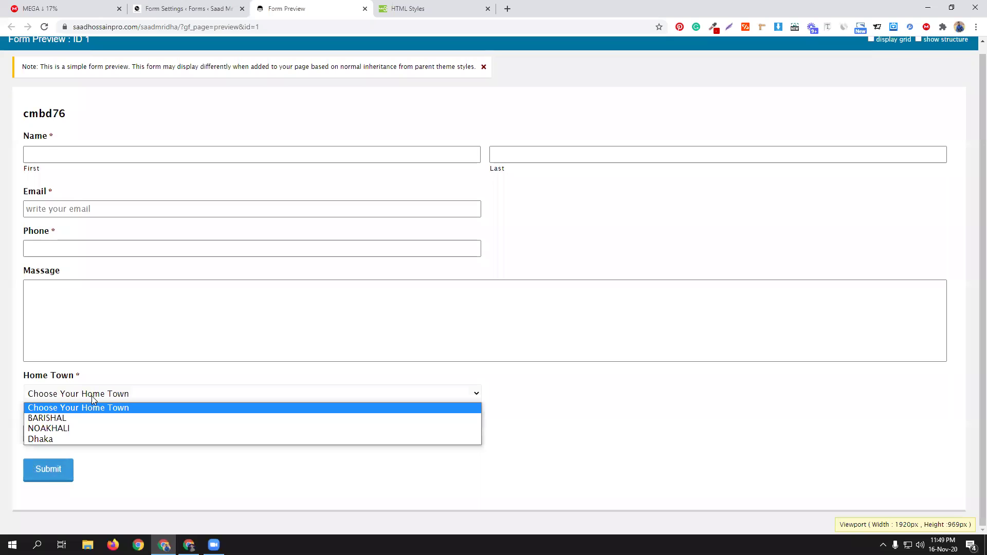
click(75, 418)
click(73, 441)
scroll(163, 434, down, 2)
click(115, 431)
text(3)
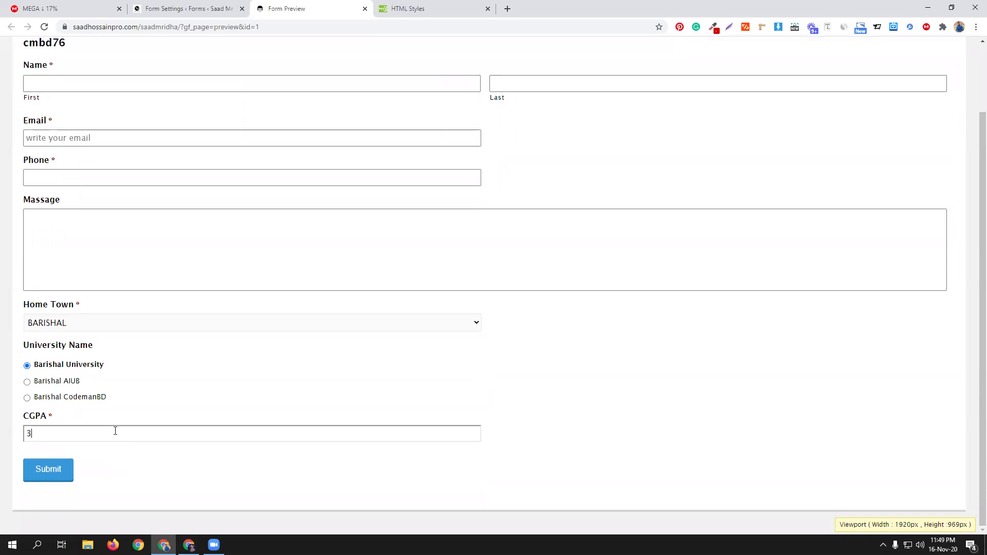
click(166, 469)
click(77, 433)
Step: Save the form settings again and open a new form preview
click(191, 5)
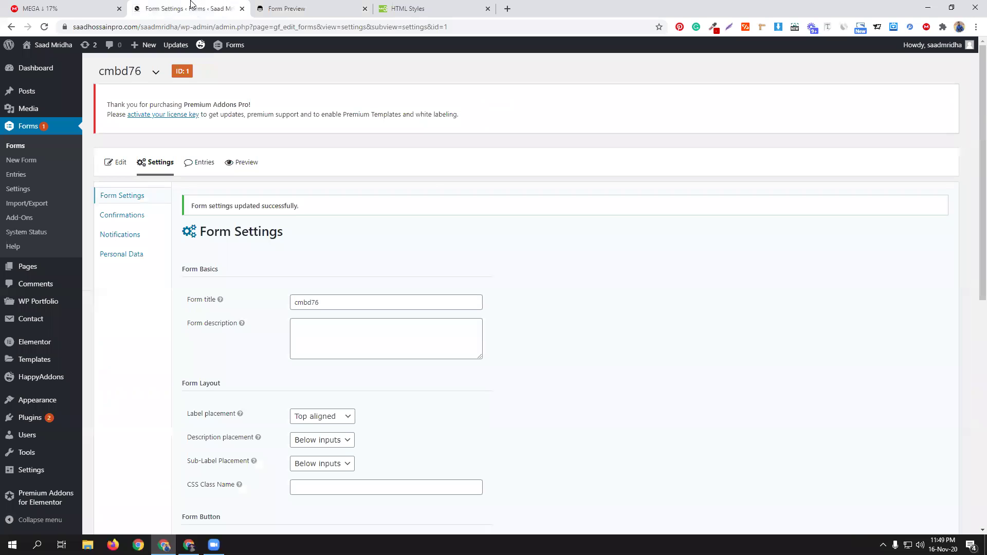
scroll(547, 375, down, 7)
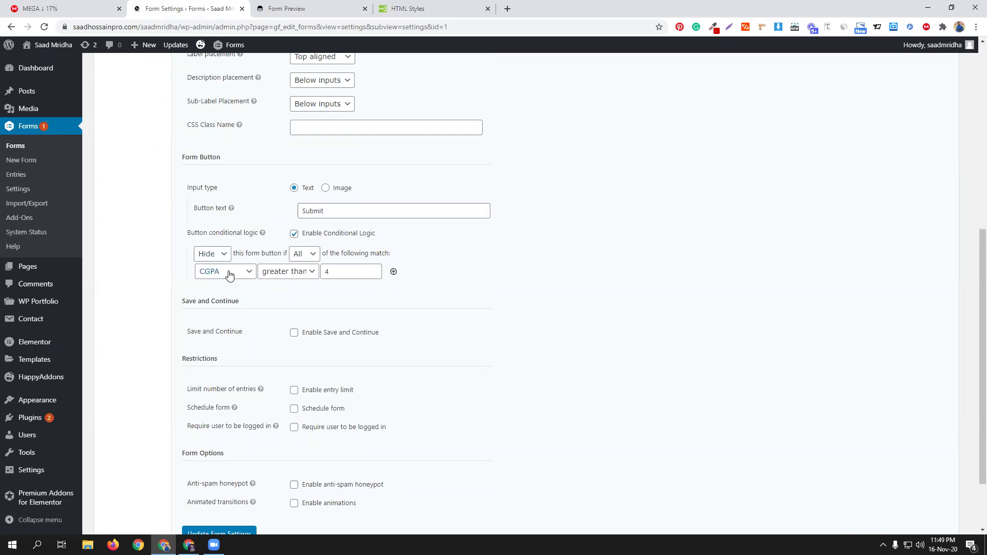
scroll(443, 353, down, 2)
click(236, 444)
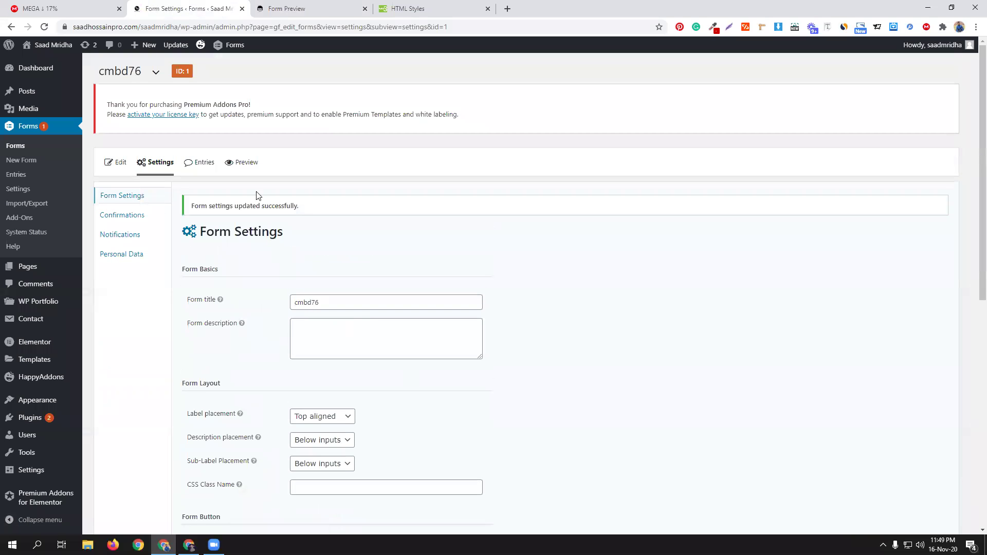
click(241, 162)
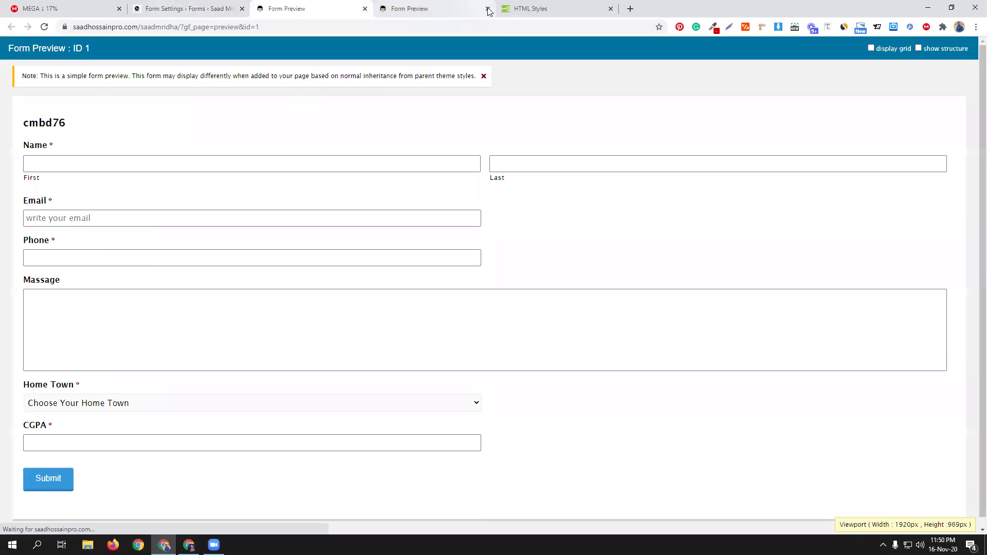
Step: Close the duplicate preview and submit a test entry with BARISHAL and Barishal University
click(488, 8)
click(115, 403)
click(100, 427)
click(104, 445)
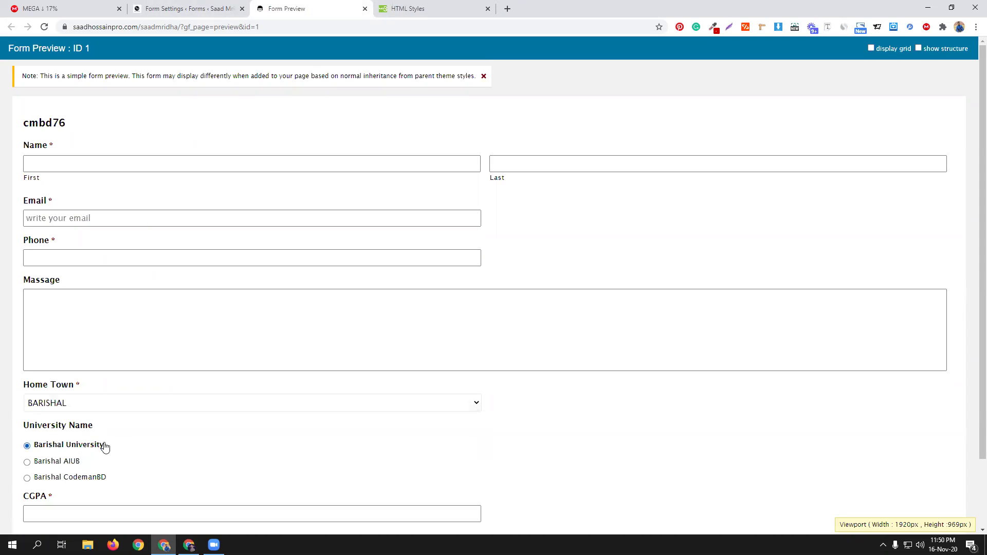
scroll(129, 442, down, 2)
click(129, 438)
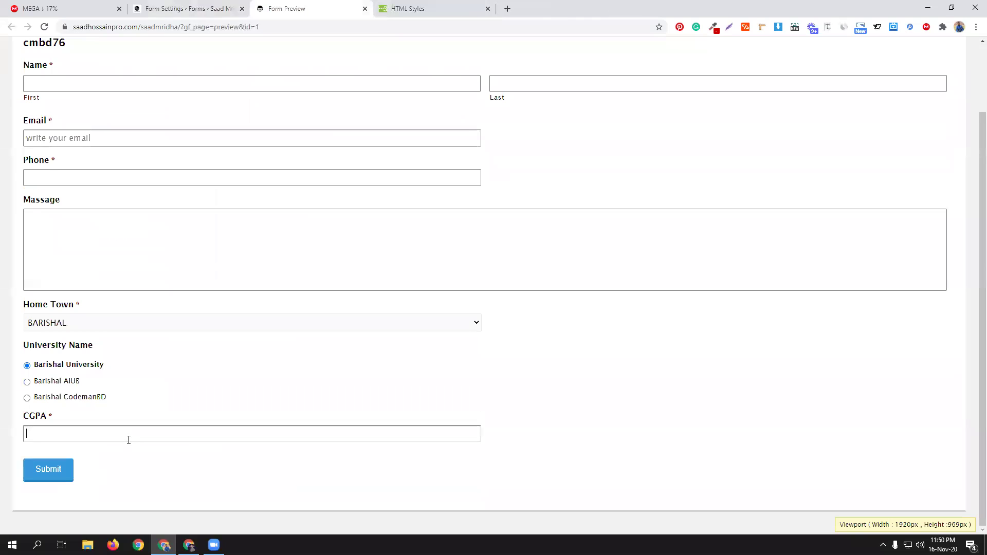
click(127, 478)
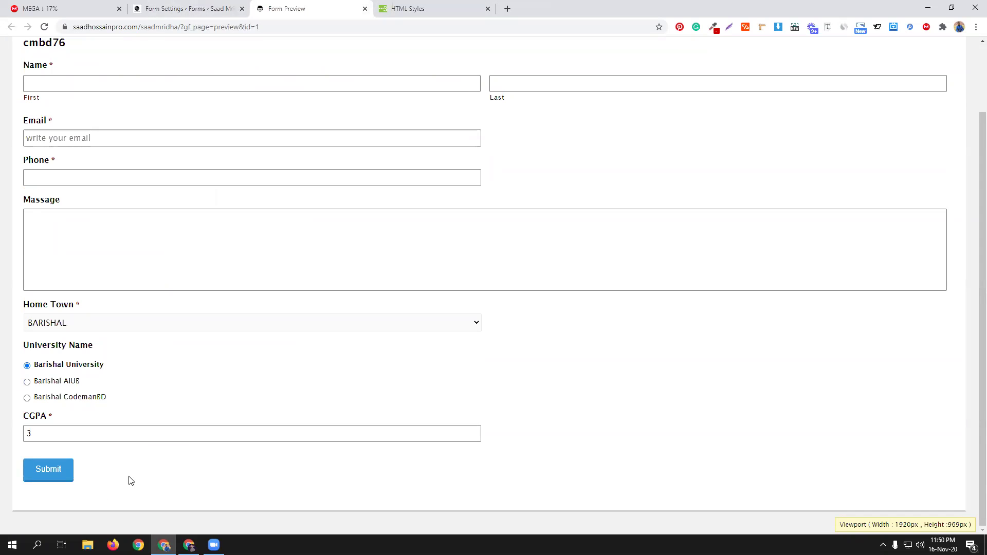
click(65, 470)
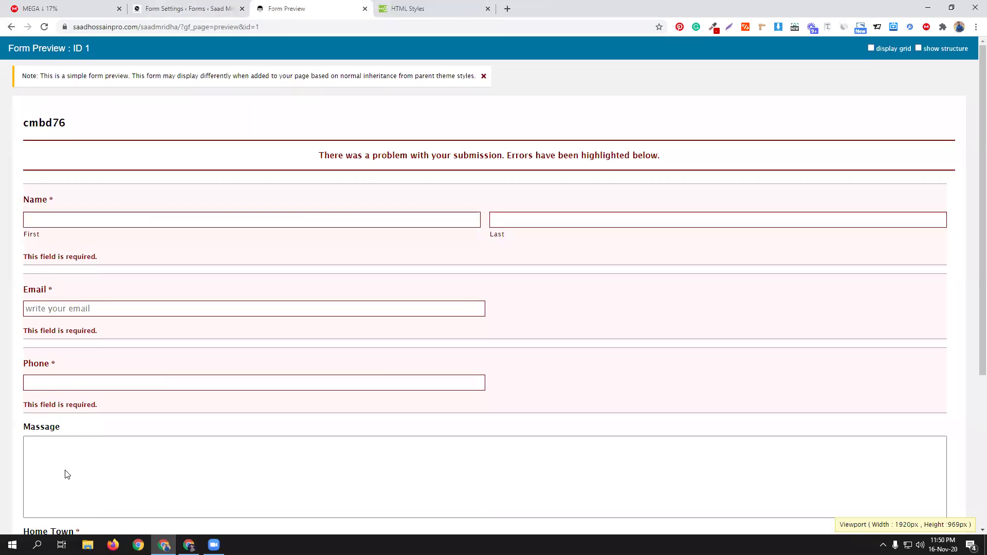
scroll(246, 395, down, 5)
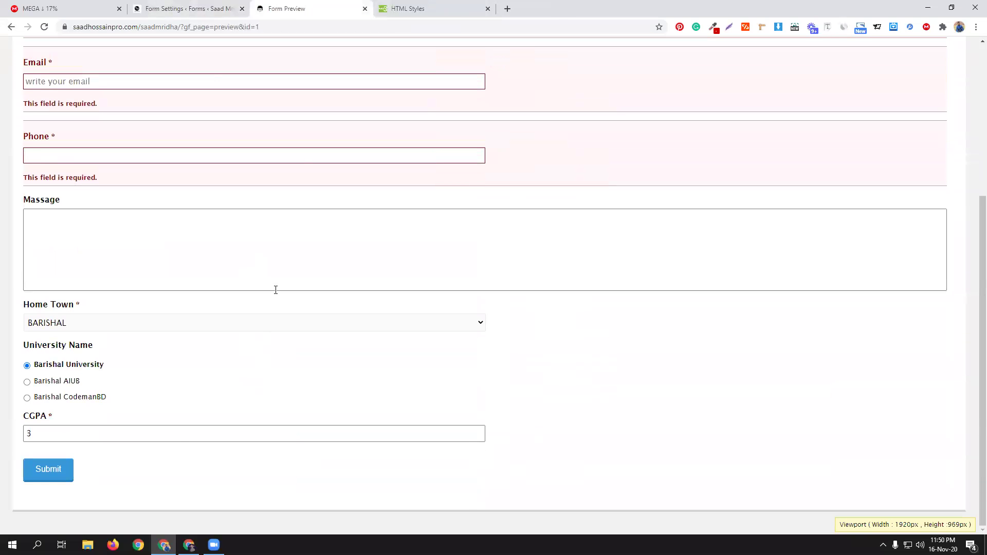
Step: Return to the cmbd76 settings and open a fresh form preview
click(198, 8)
click(249, 162)
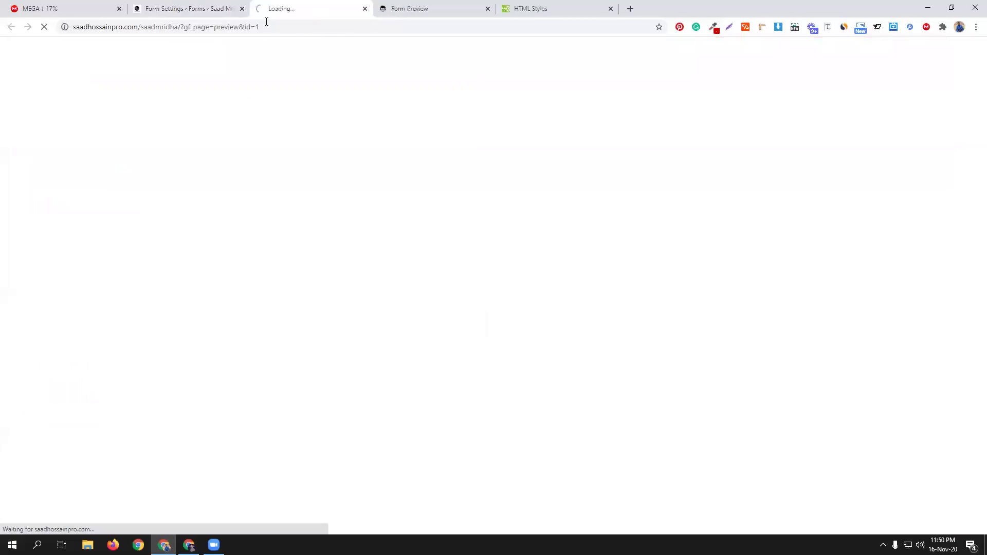
click(264, 22)
key(ctrl+c)
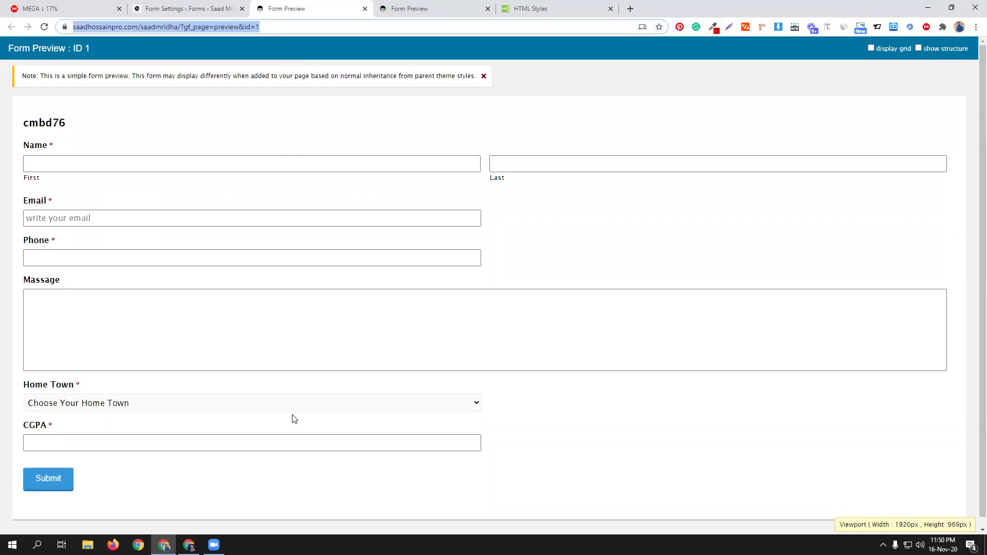
Step: Load the pasted form preview address in the other browser window, then close the active preview tab
click(189, 545)
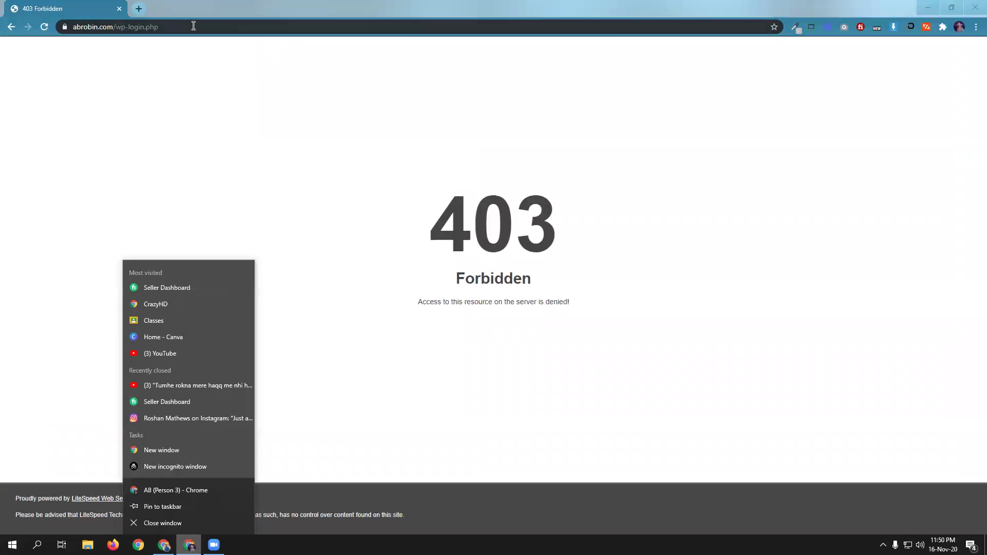
click(194, 25)
key(ctrl+v)
key(Return)
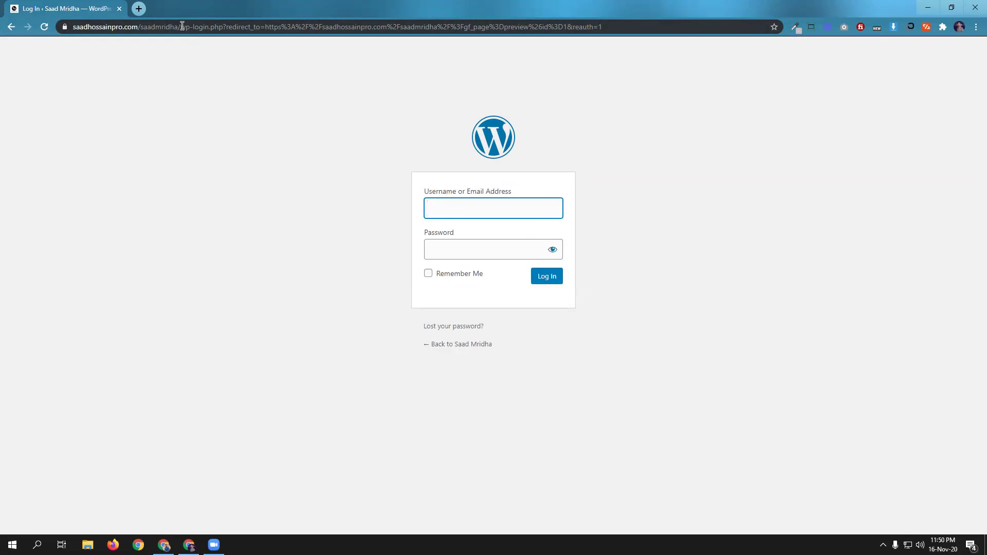
click(164, 545)
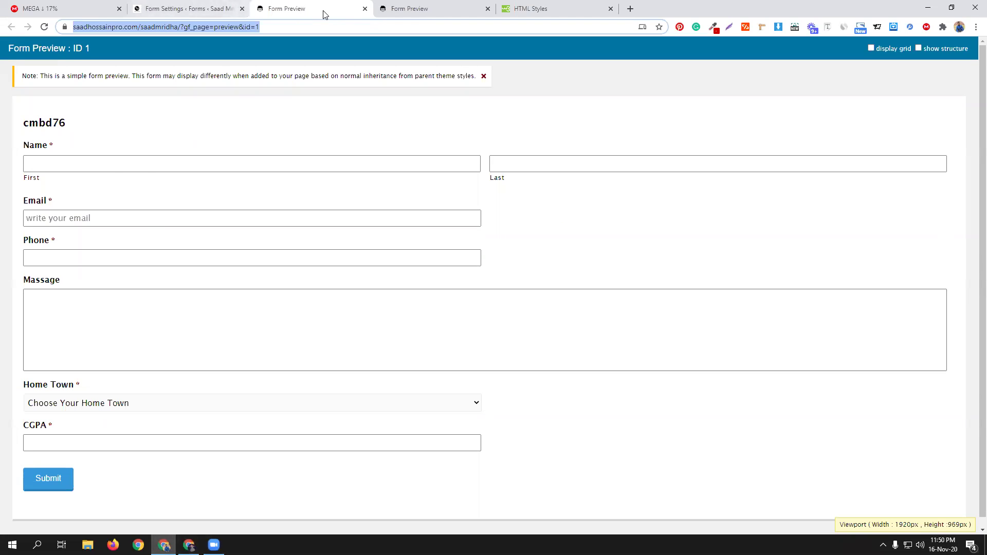
click(365, 8)
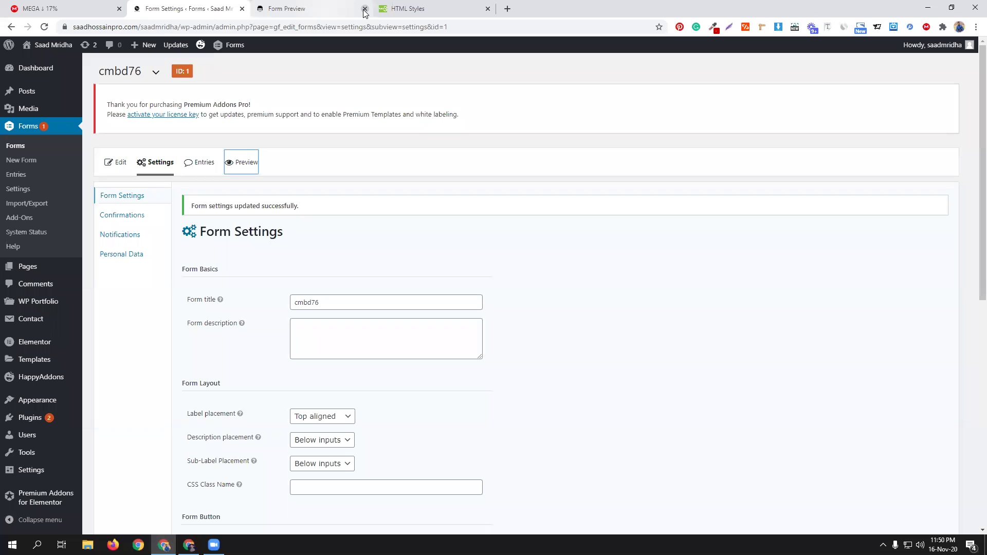
Step: Close the leftover preview tab and open the form in a new preview
click(364, 9)
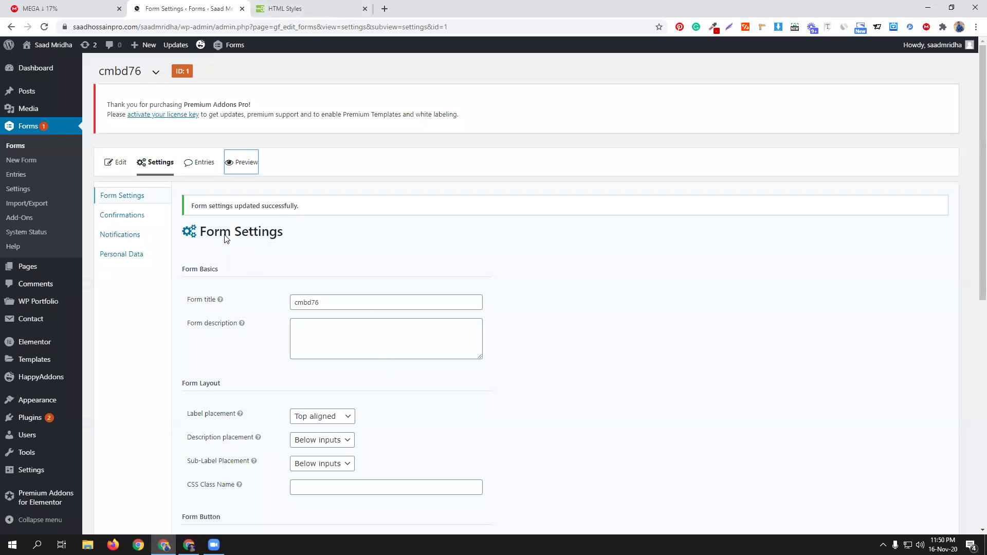
scroll(571, 346, down, 4)
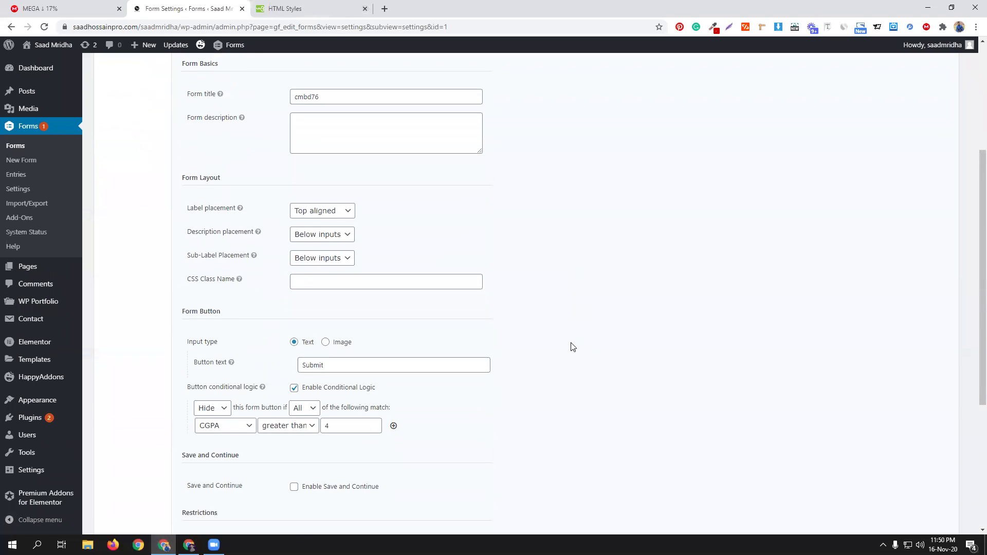
scroll(561, 338, down, 2)
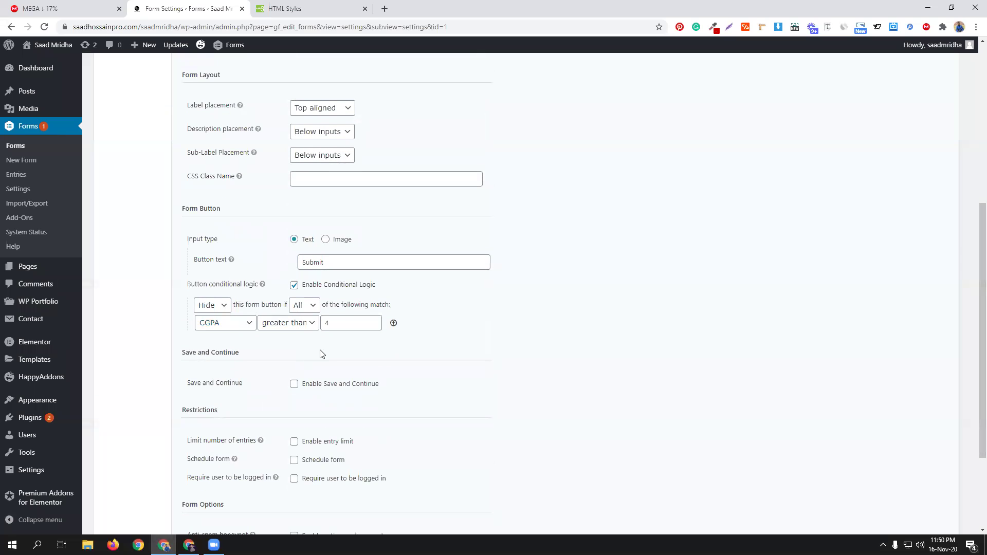
scroll(320, 354, up, 5)
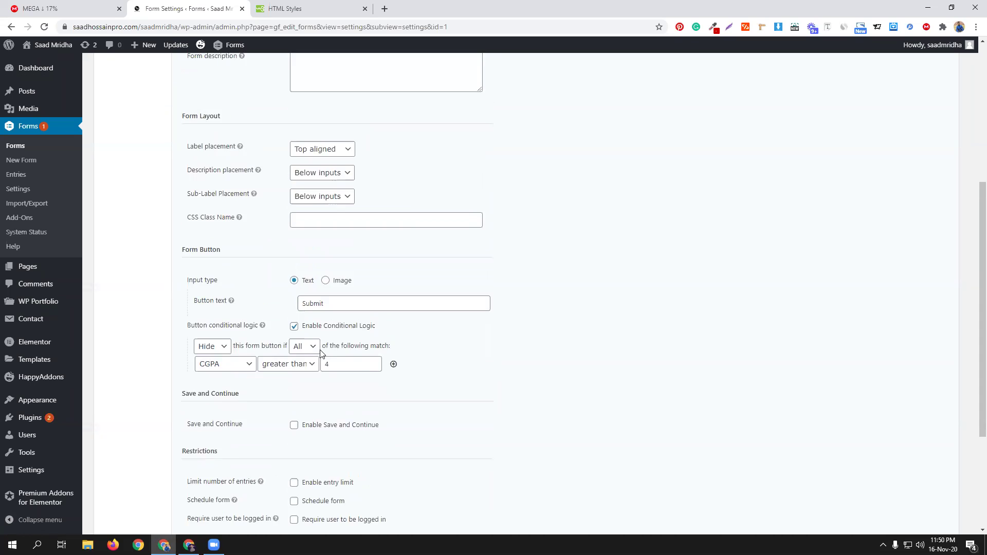
click(233, 113)
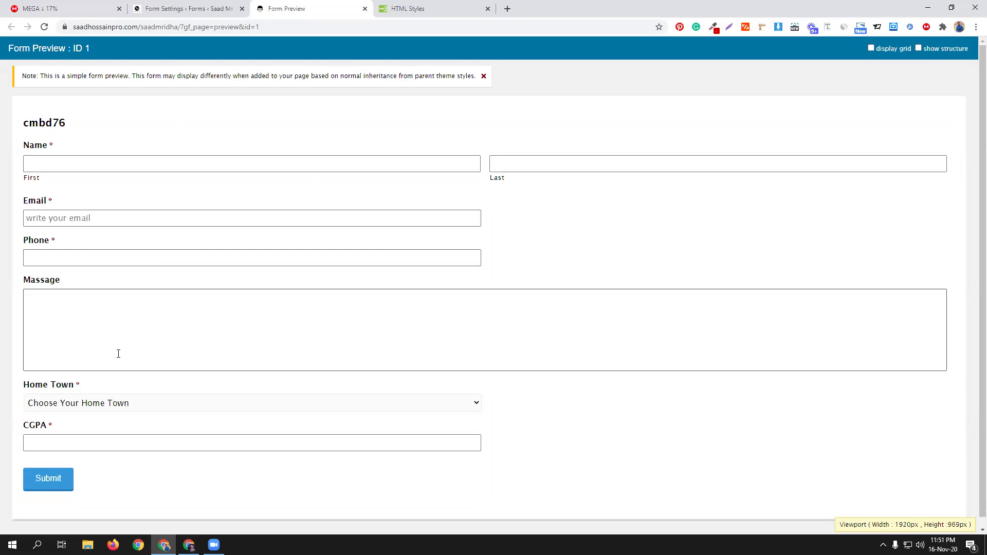
Step: Test with BARISHAL, Barishal University and CGPA 4, then return to the Submit button rule
click(129, 403)
click(109, 427)
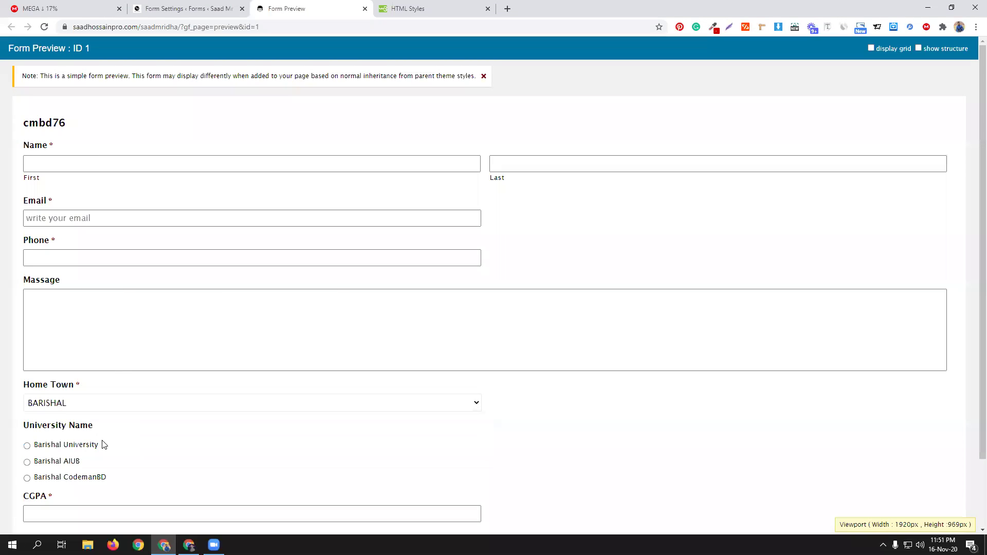
click(95, 446)
scroll(154, 461, down, 2)
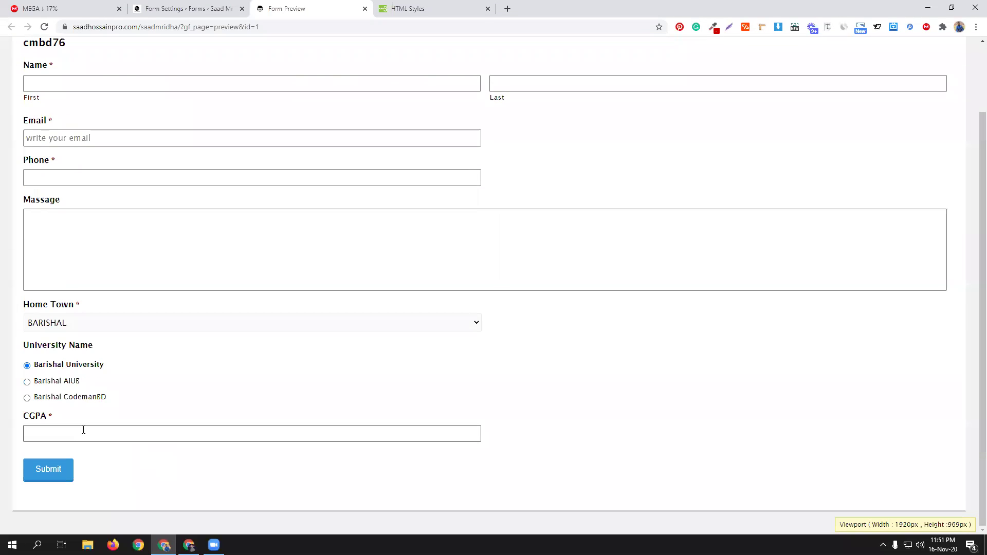
click(83, 430)
click(70, 455)
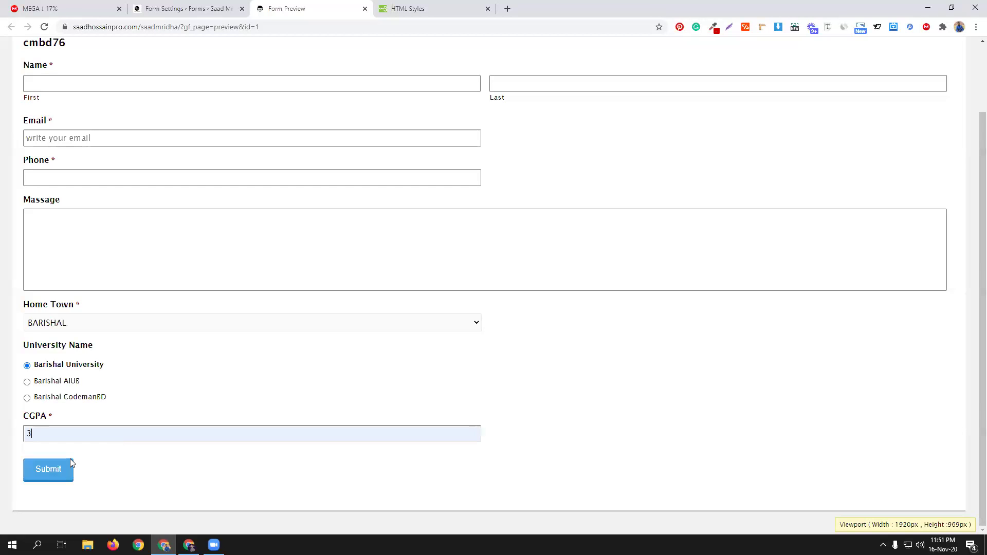
click(82, 434)
key(BackSpace)
text(4.)
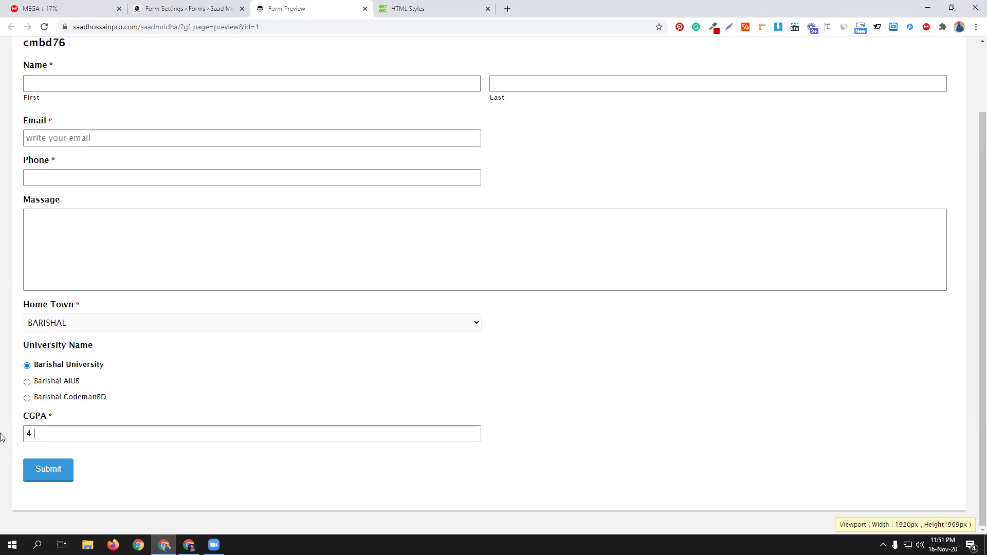
key(ctrl+shift+Tab)
scroll(434, 370, down, 4)
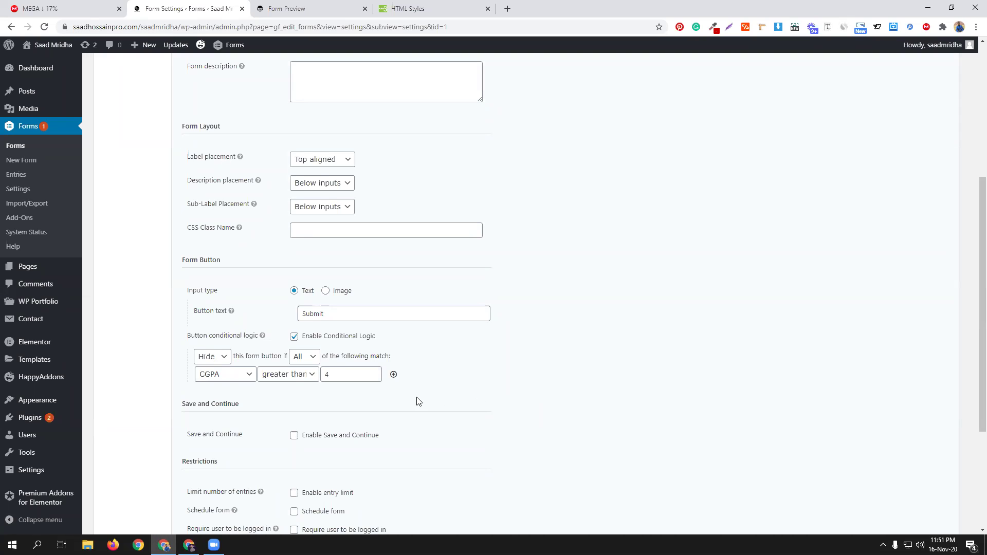
Step: Change the rule's operator to 'less than' with value 4, save, and reload the preview
click(301, 379)
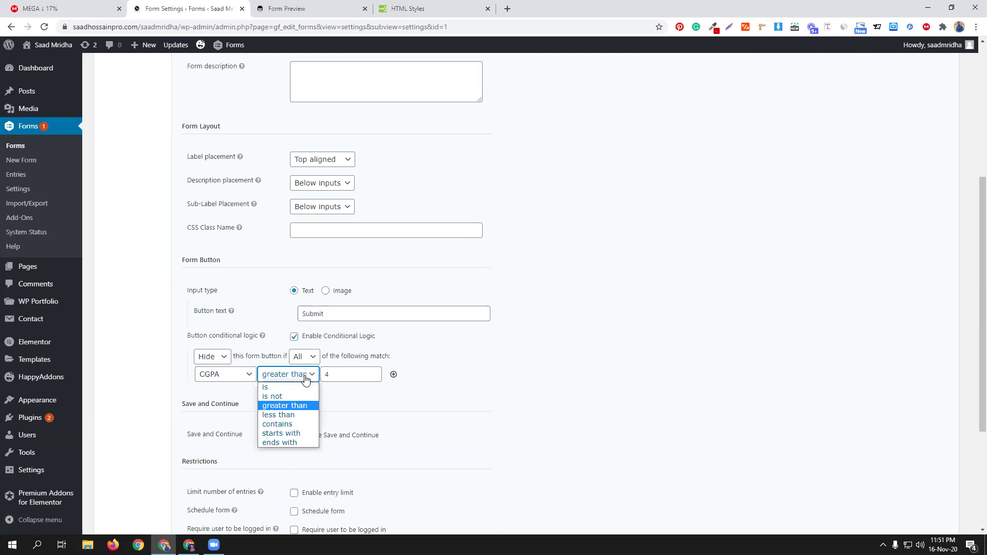
click(295, 416)
click(339, 374)
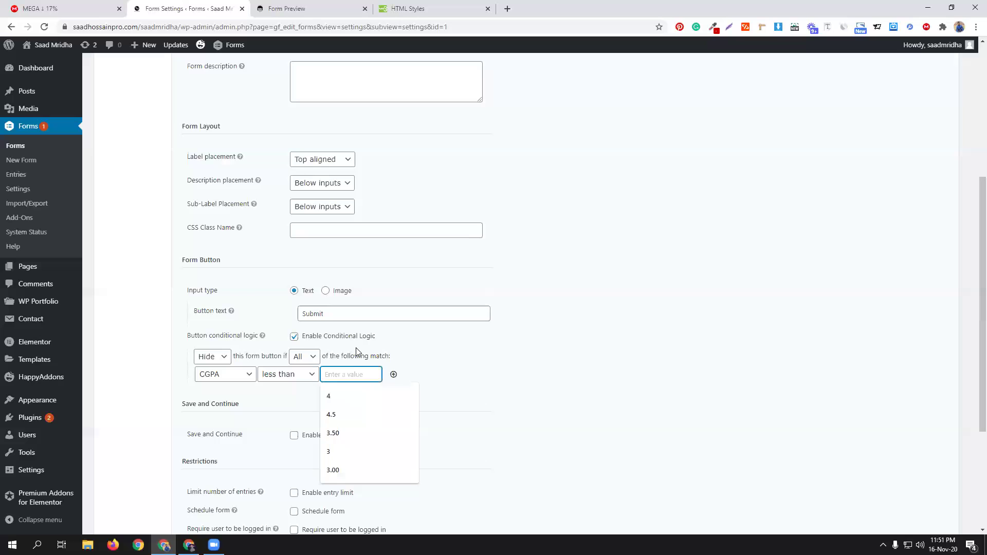
click(341, 395)
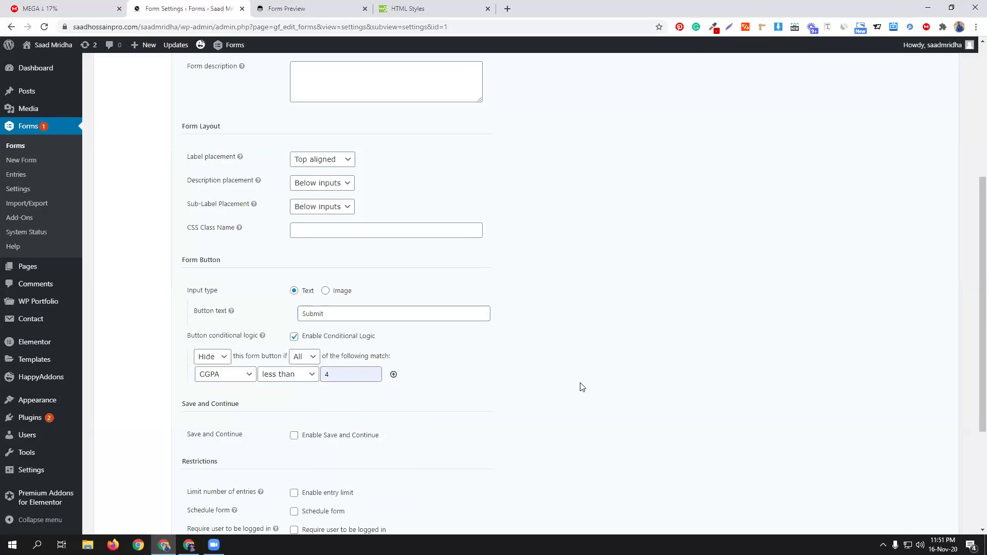
scroll(581, 387, down, 4)
click(221, 452)
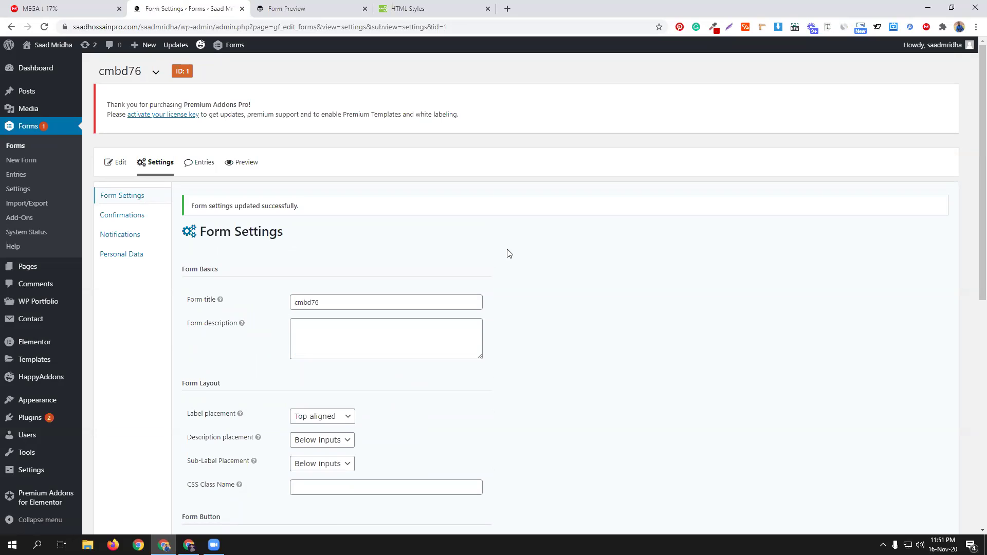
click(312, 7)
key(F5)
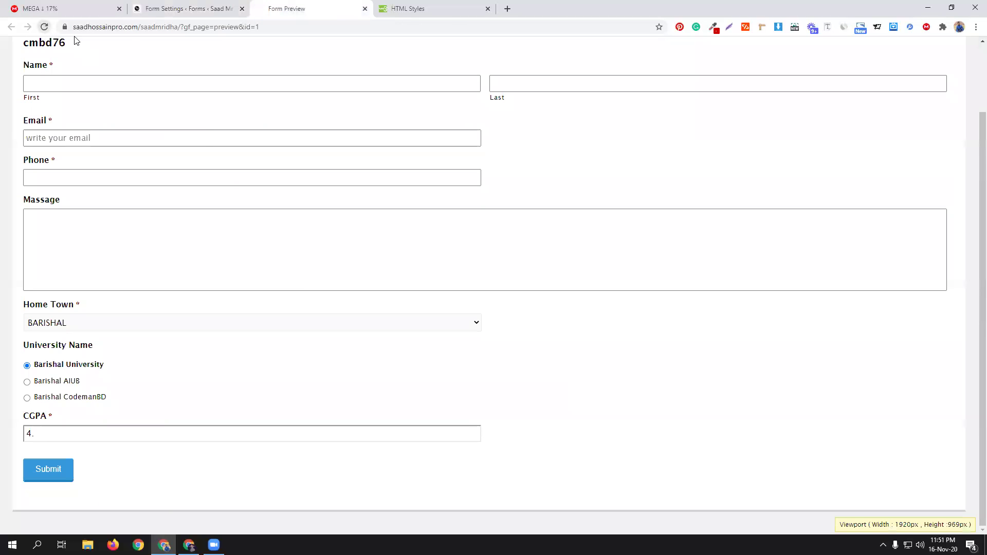
Step: Choose BARISHAL, Barishal University and CGPA 3 in the preview
click(192, 400)
click(125, 423)
click(90, 436)
scroll(141, 427, down, 2)
click(132, 431)
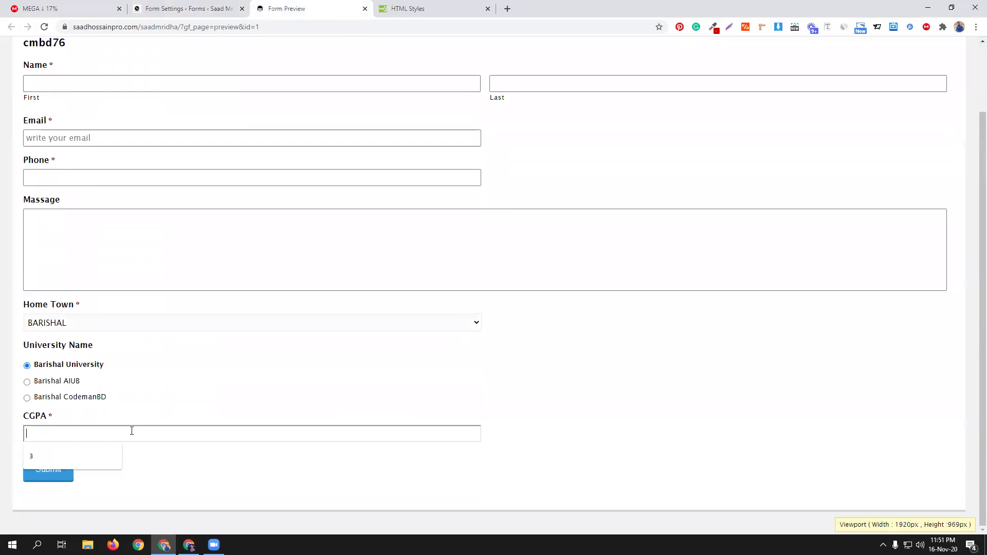
click(94, 456)
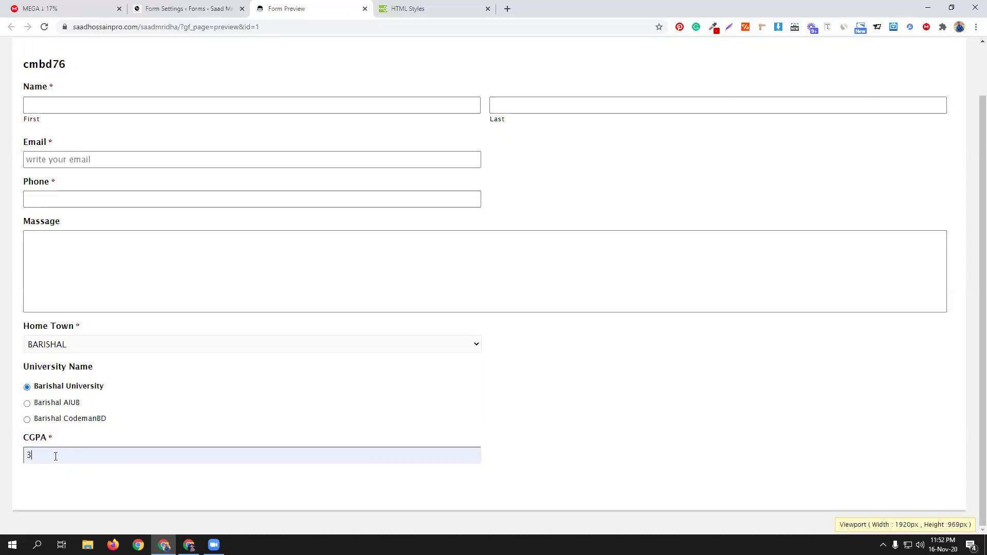
Step: Fill first name, last name, e-mail and phone from saved entries and type a test message
scroll(251, 276, up, 2)
click(206, 162)
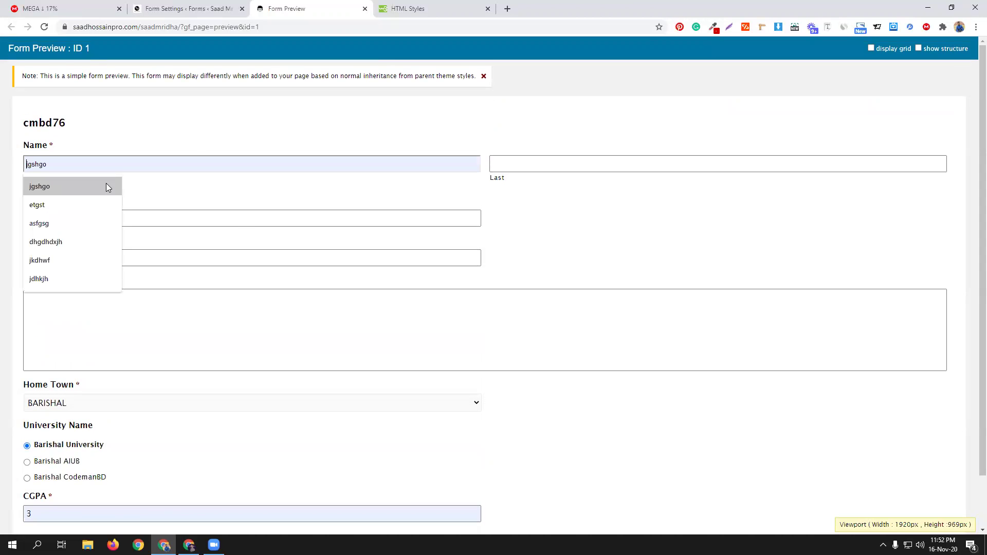
click(51, 187)
click(517, 165)
click(496, 188)
click(125, 214)
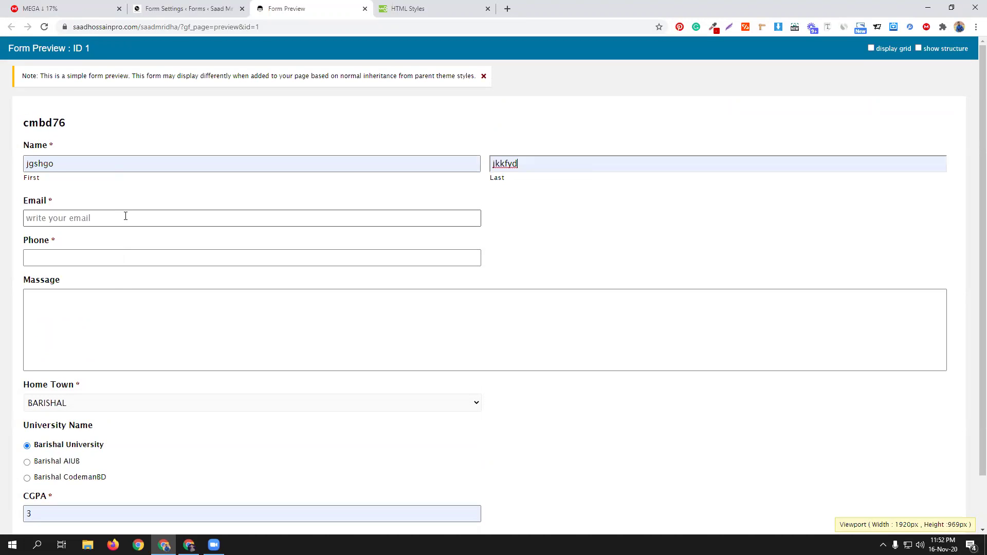
click(81, 241)
click(81, 251)
click(70, 282)
click(78, 305)
text(jfnosfnkos jksnhiosatj osetj0tw4j)
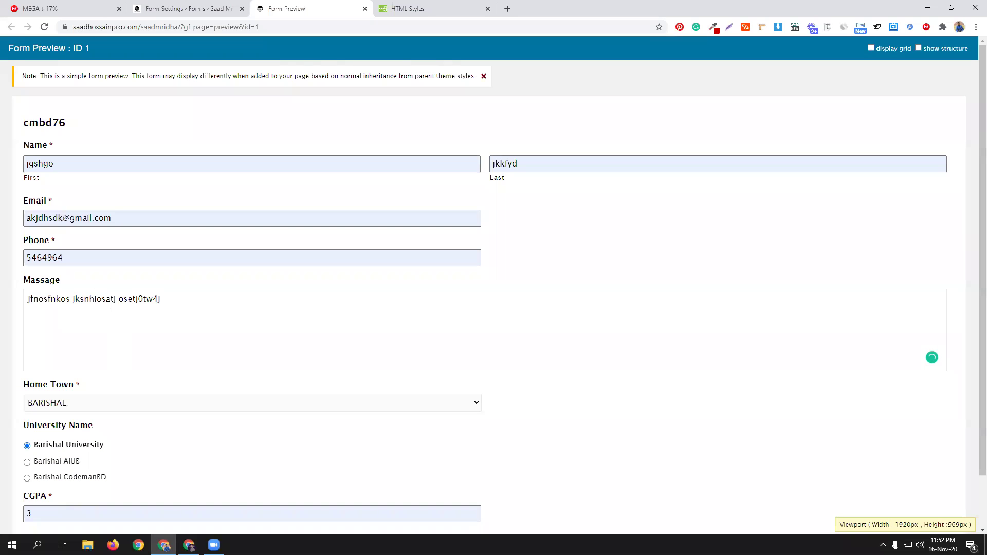
Step: Change CGPA to 5, submit the entry, and go back to the form settings
scroll(171, 472, down, 2)
drag(33, 456, 3, 458)
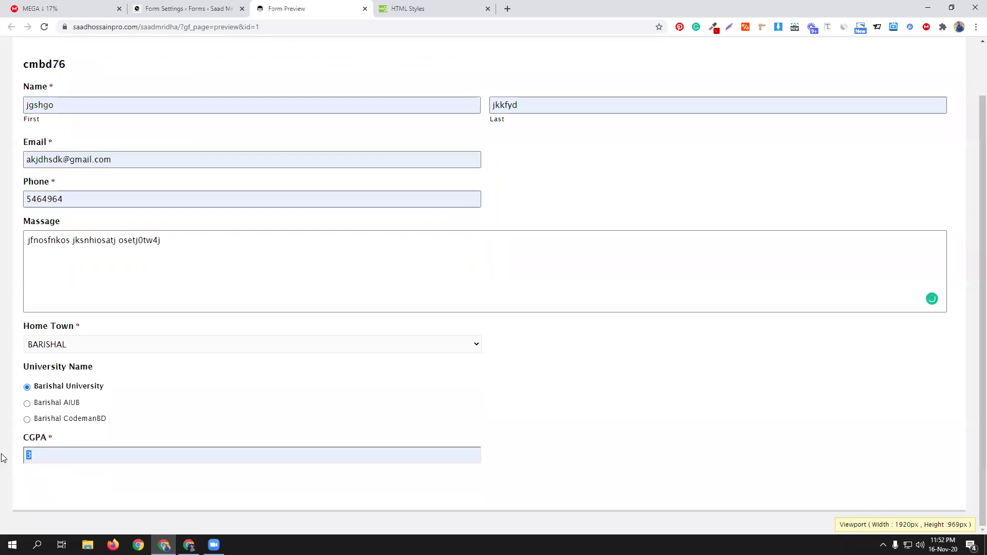
text(5)
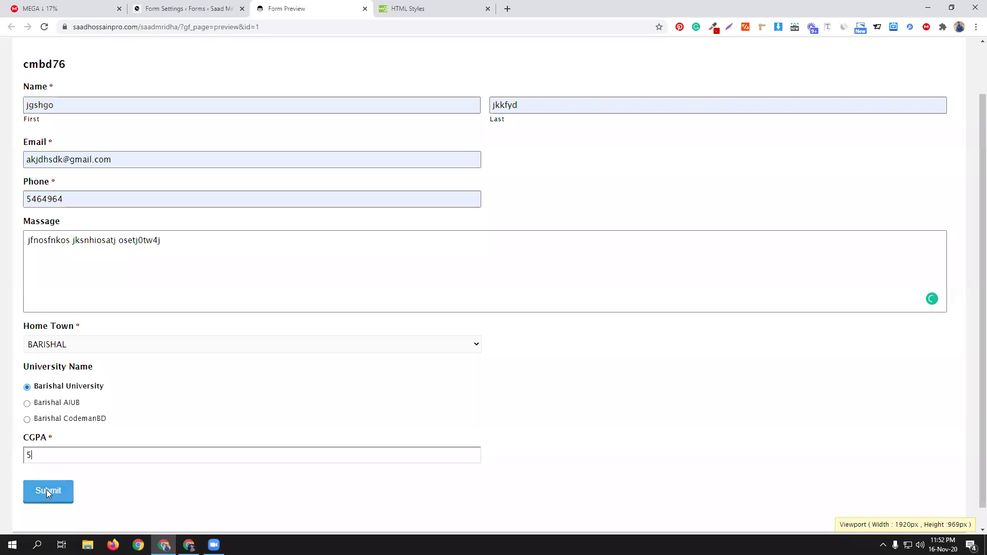
click(67, 494)
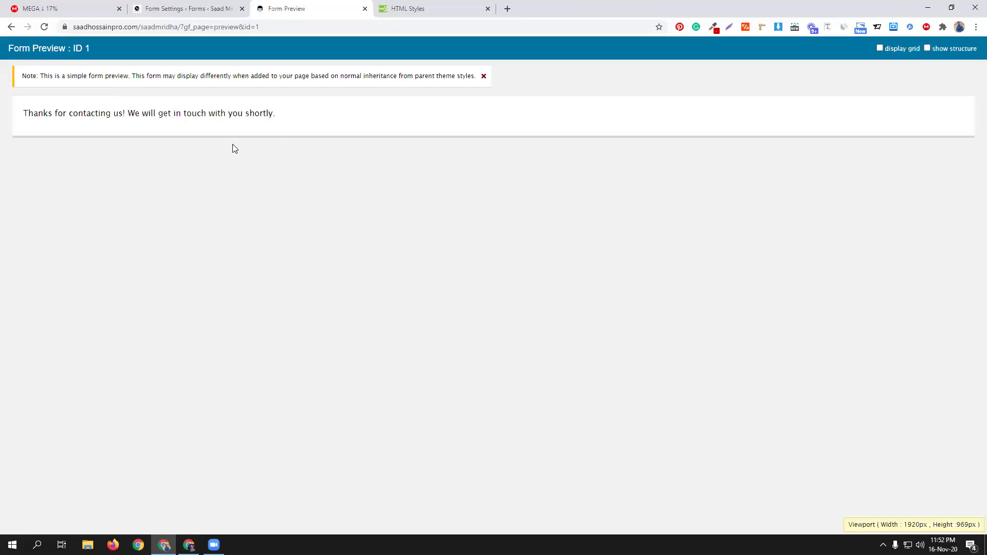
click(222, 8)
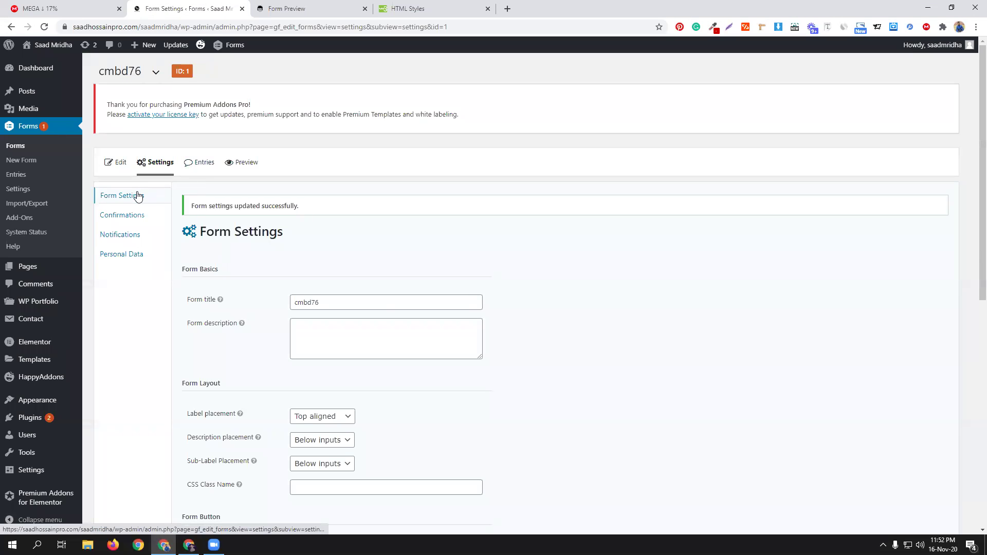
Step: Set the Default Confirmation to Redirect to the Behance profile URL, save it, and preview the form
click(128, 221)
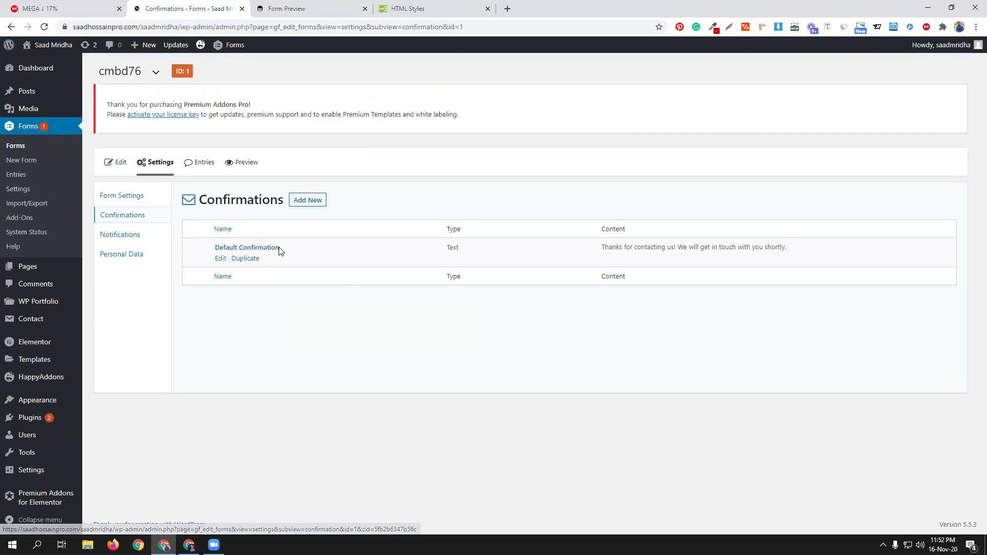
click(220, 260)
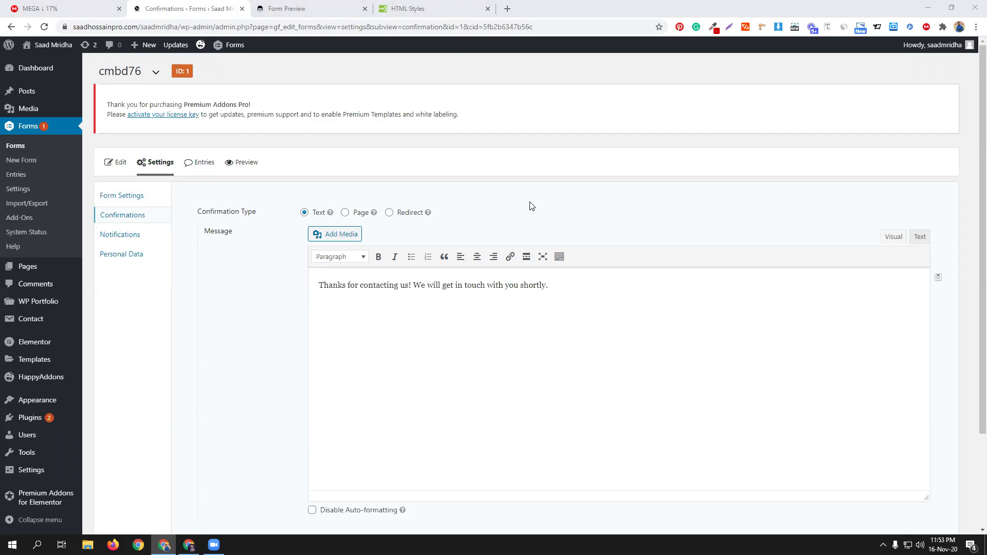
click(390, 212)
click(381, 236)
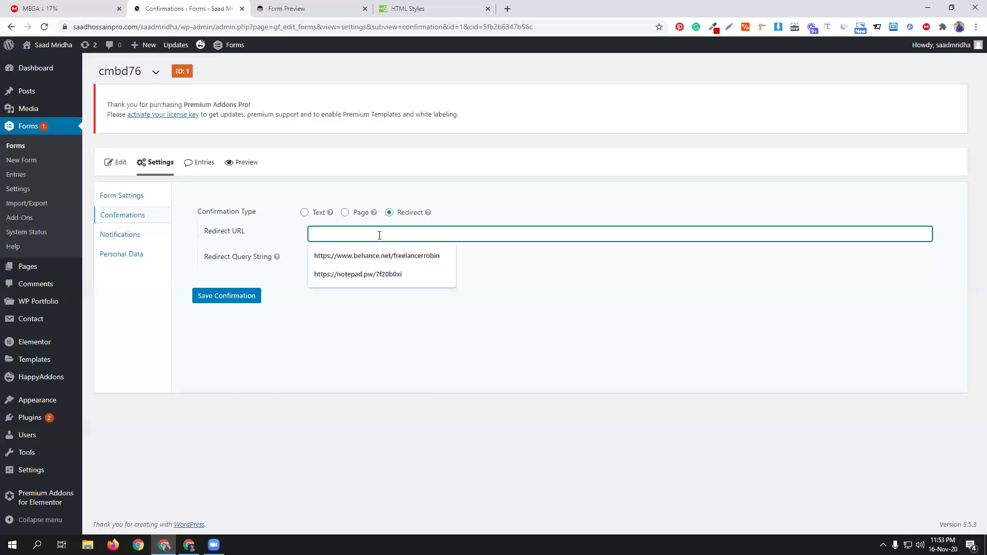
click(393, 256)
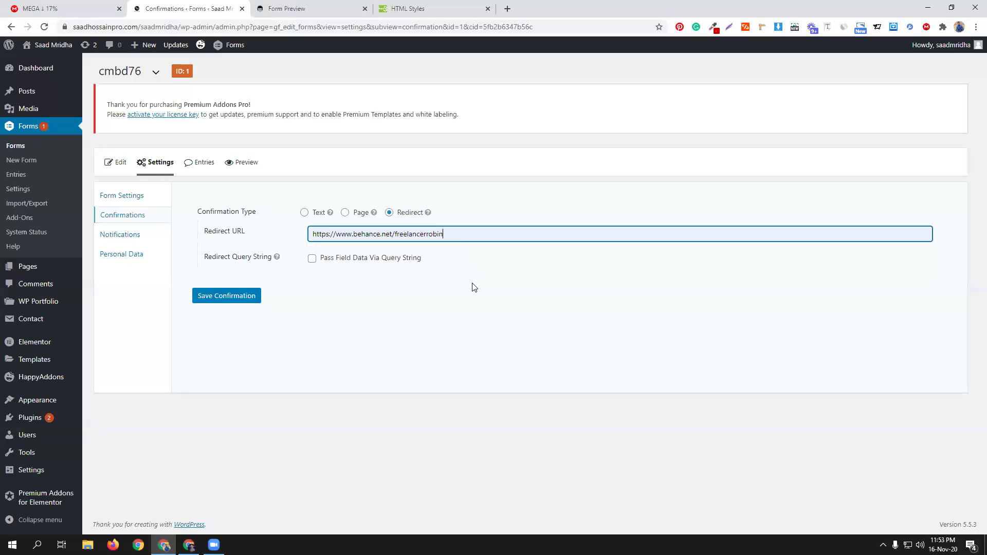
click(225, 297)
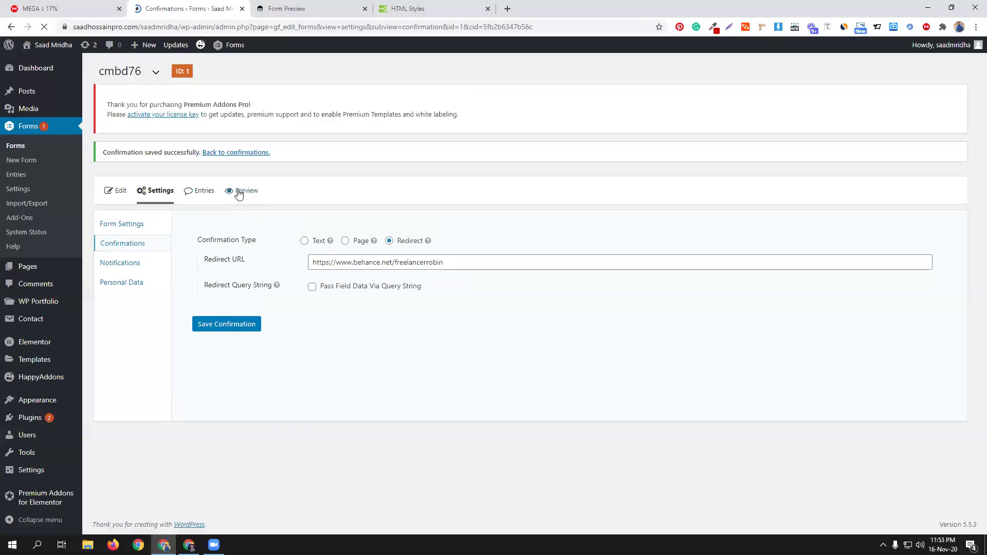
click(240, 192)
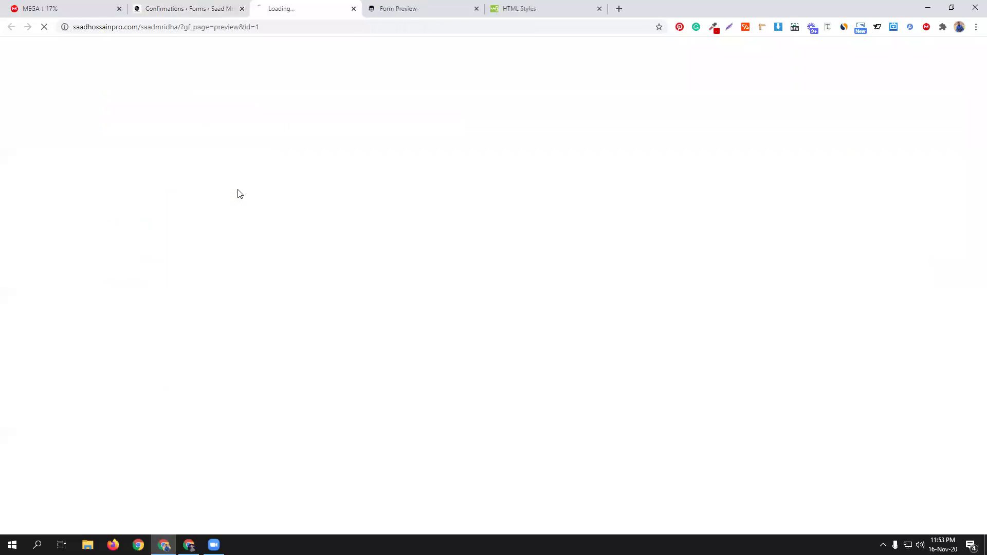
Step: Fill name, e-mail and phone from saved values and type the message 'cgjhxdf'
click(146, 163)
click(70, 188)
click(518, 164)
click(514, 187)
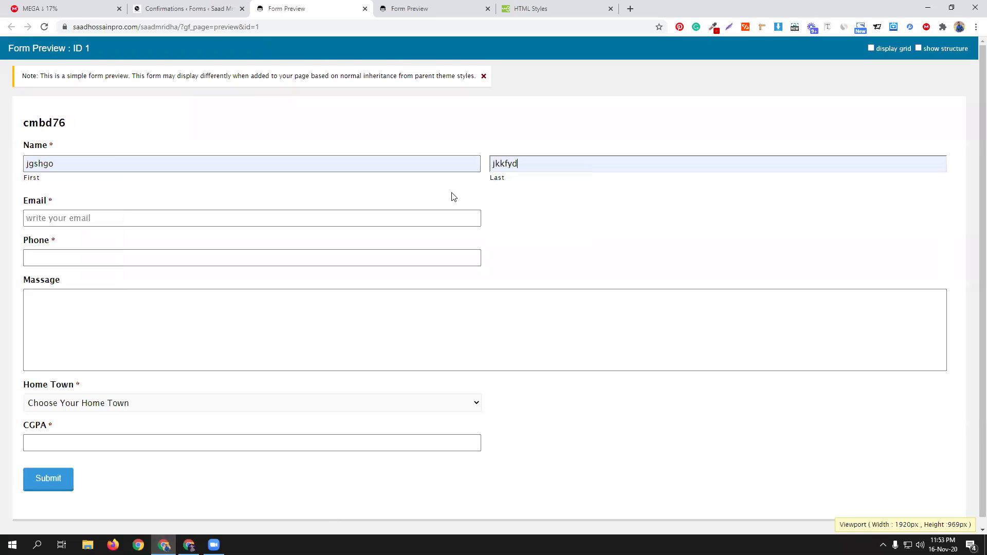
click(163, 215)
click(72, 238)
click(57, 259)
click(61, 295)
click(61, 295)
text(cgjhxdf)
Step: Choose BARISHAL and Barishal University, enter CGPA 5, submit, then return to Confirmations
click(82, 406)
click(76, 420)
click(80, 409)
click(76, 420)
click(78, 406)
click(71, 428)
click(69, 445)
scroll(147, 470, down, 2)
click(140, 435)
text(5)
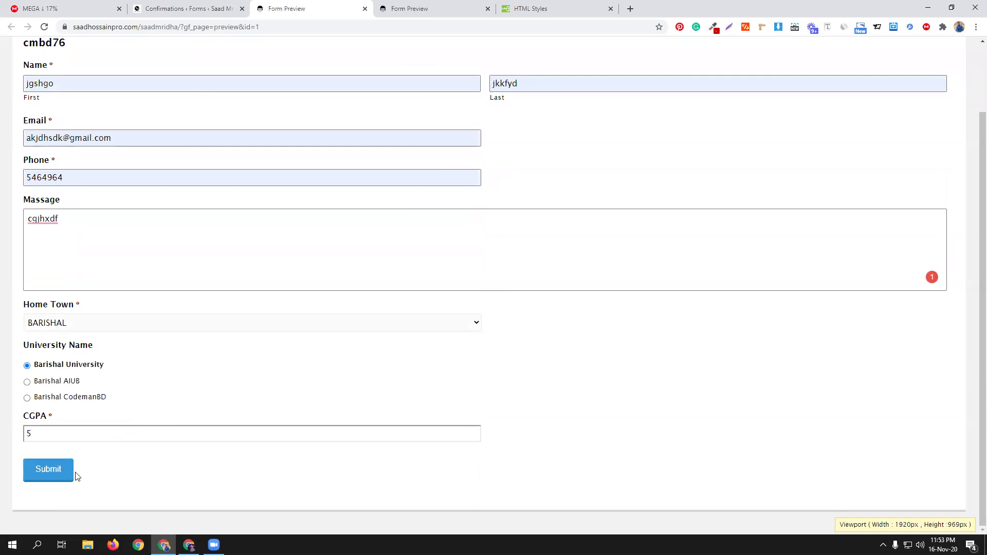
click(49, 473)
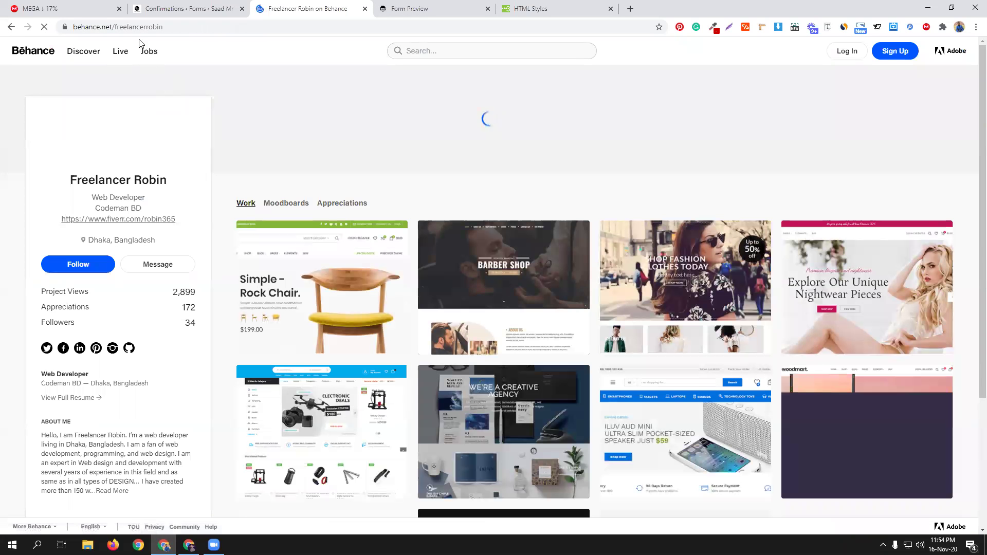
click(198, 13)
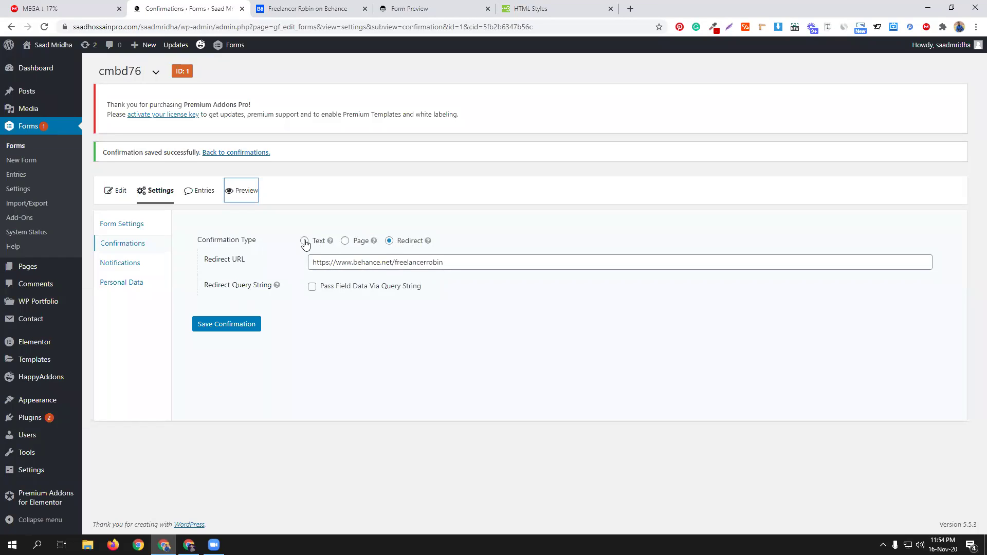
Step: Switch the confirmation type back to Text, set the message editor to plain text, and save
click(305, 241)
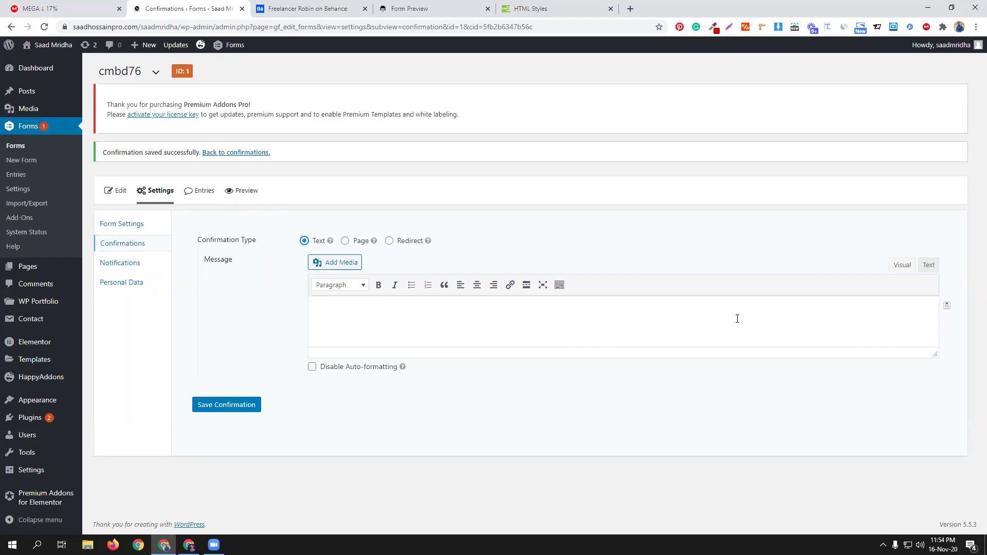
click(588, 315)
click(931, 265)
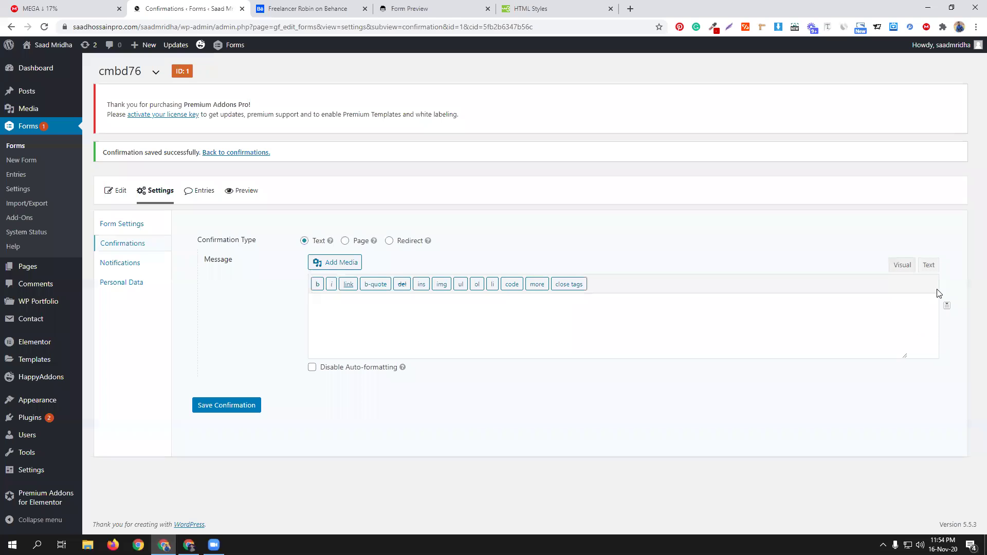
click(947, 306)
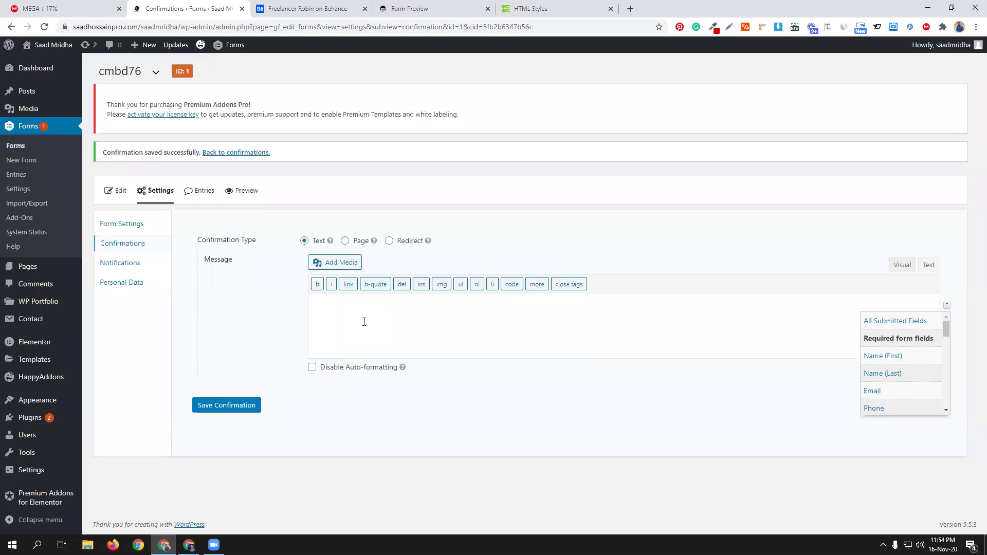
click(243, 406)
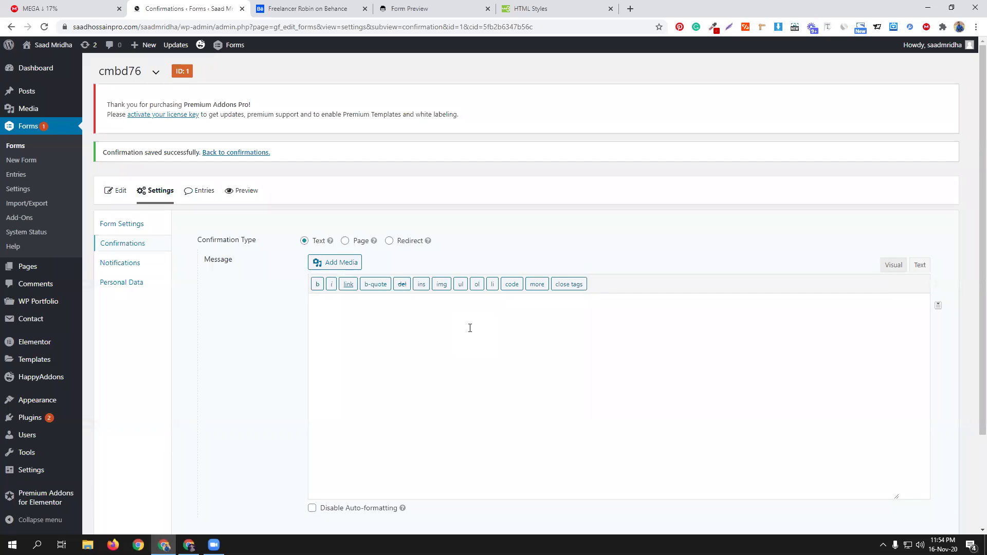
Step: Enter the confirmation message 'Thanks for your contact us', save it, and go to the preview tab
click(400, 325)
text(Thanks for contact us)
mouse_move(377, 304)
click(377, 332)
scroll(262, 405, down, 3)
click(238, 434)
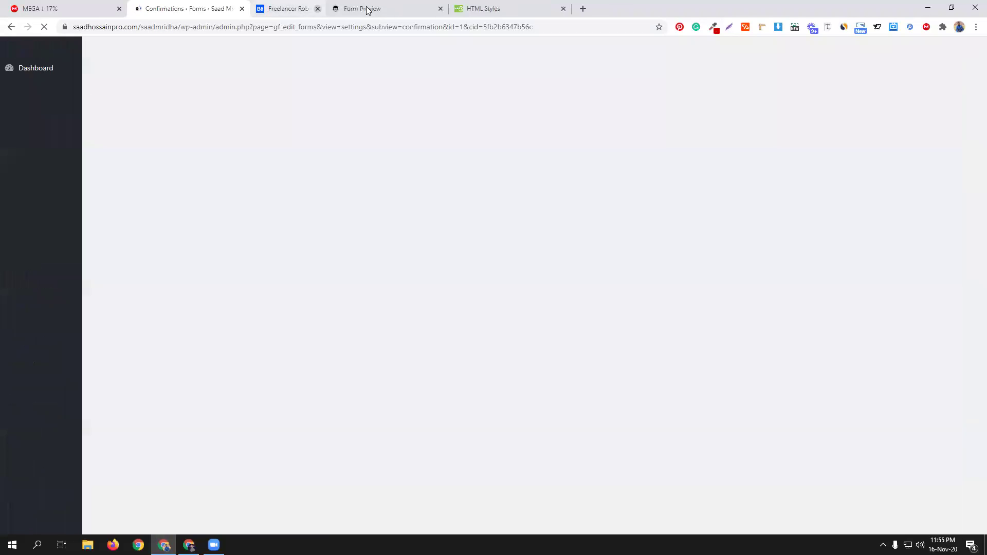
click(365, 9)
click(337, 5)
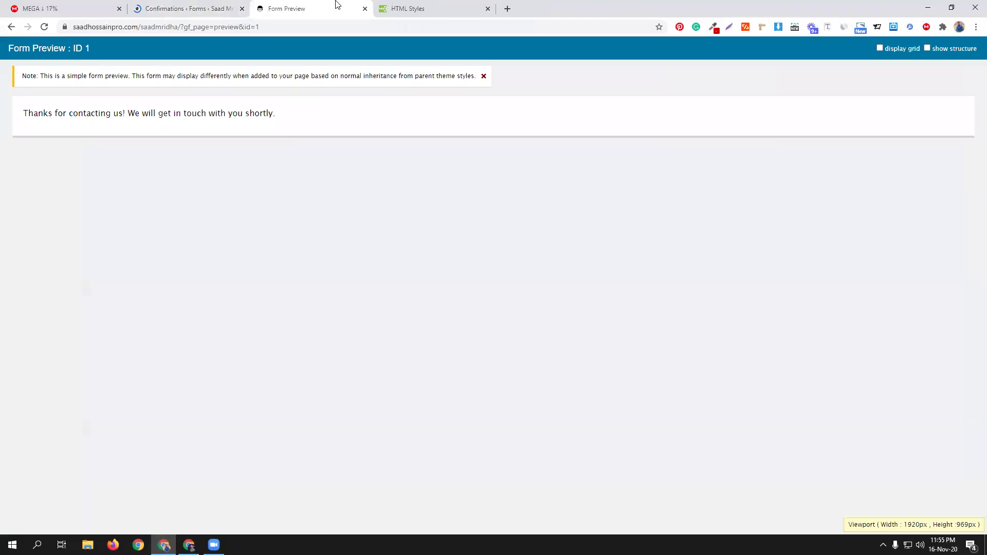
Step: Close the form preview and open the cmbd76 form's Entries list from the confirmation settings
click(365, 9)
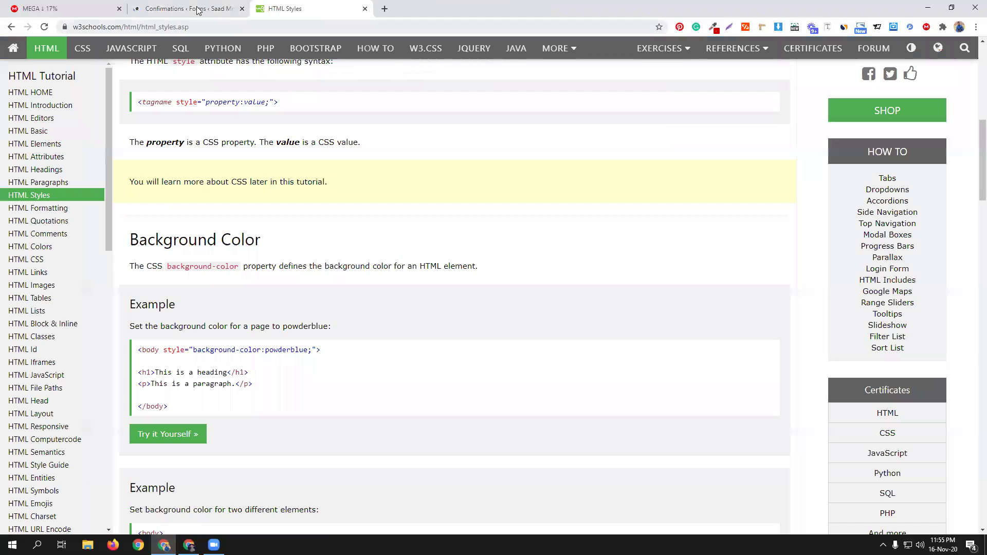
click(186, 9)
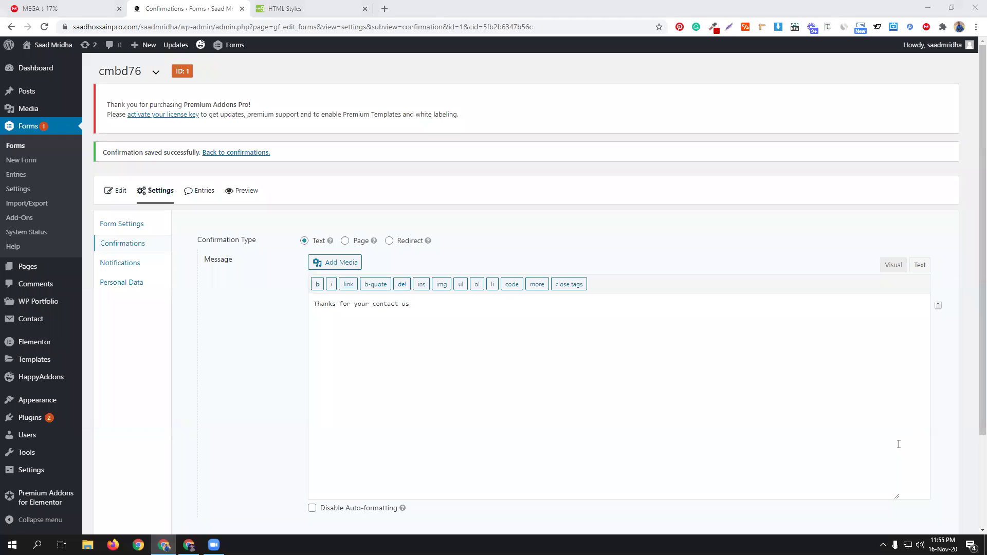
click(197, 192)
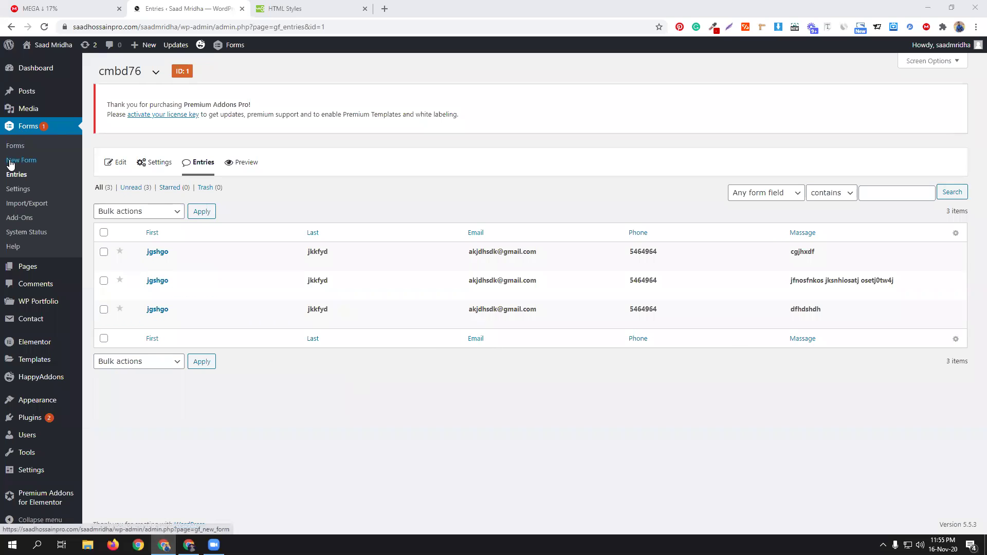
Step: Select all three entries and choose the Print bulk action, closing the print options unprinted
click(103, 233)
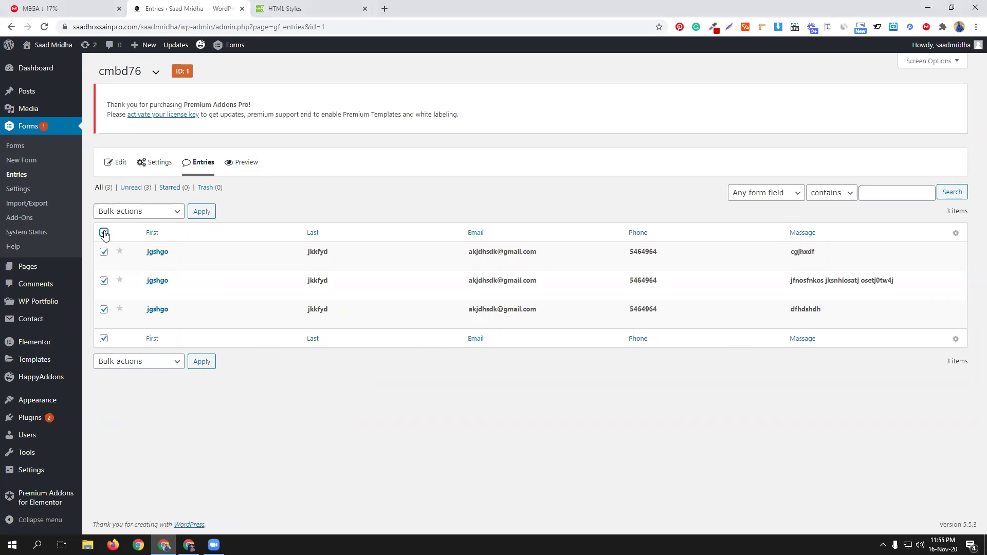
click(138, 212)
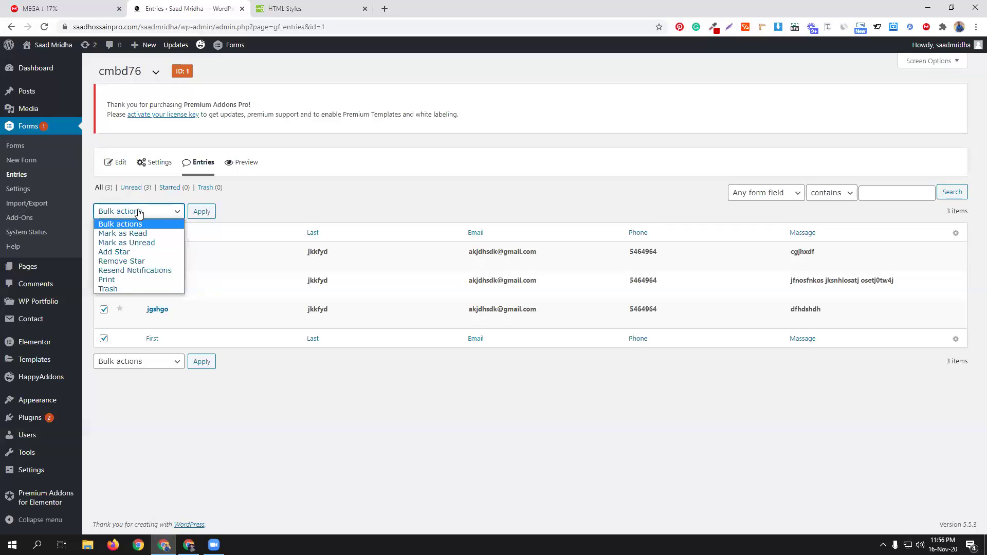
click(124, 283)
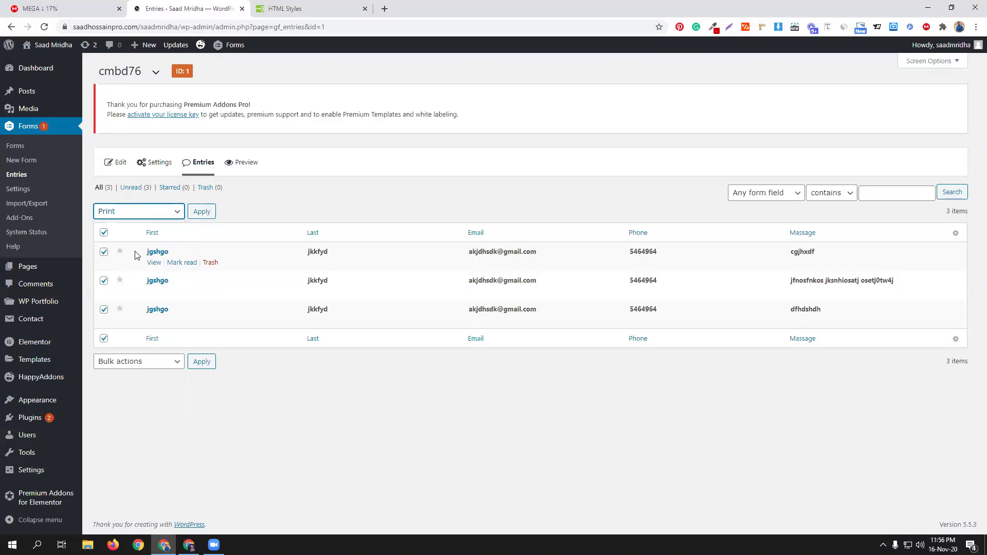
click(202, 211)
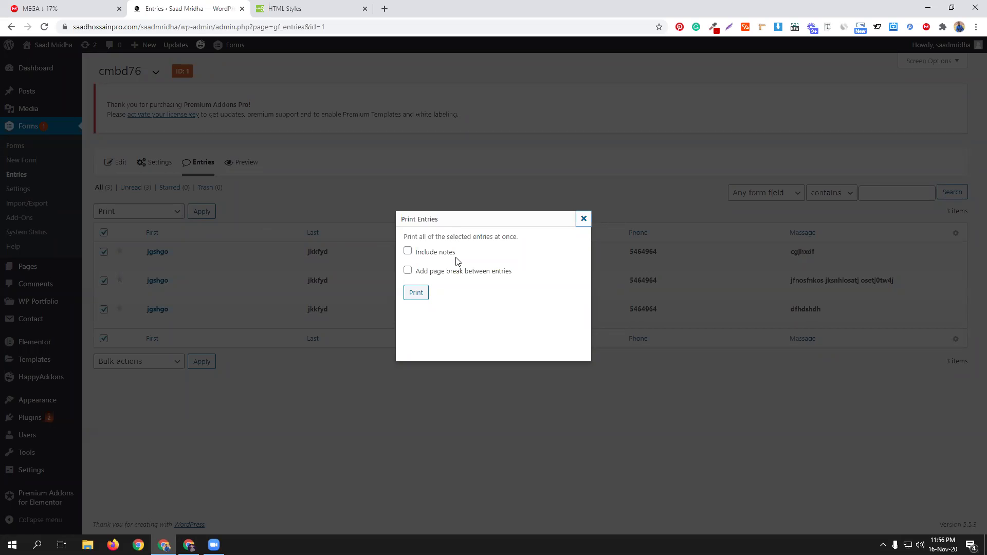
click(583, 218)
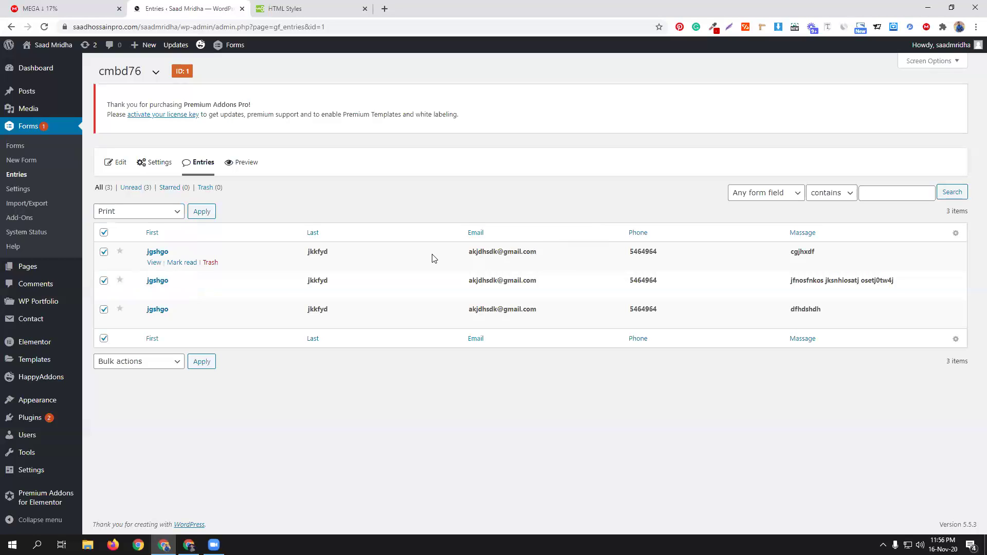
Step: Inspect the entry search field, matching and bulk action lists, then go to Plugins
click(782, 197)
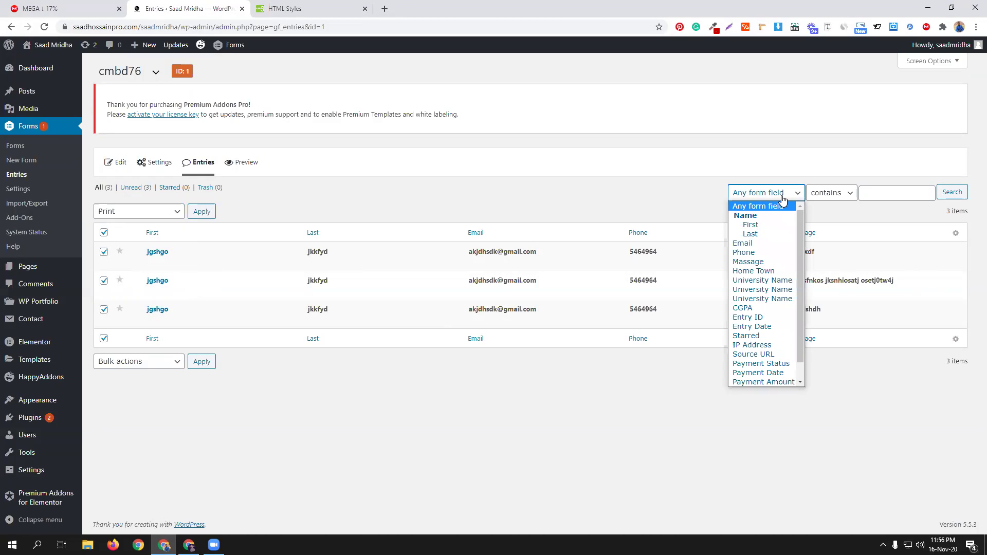
click(834, 198)
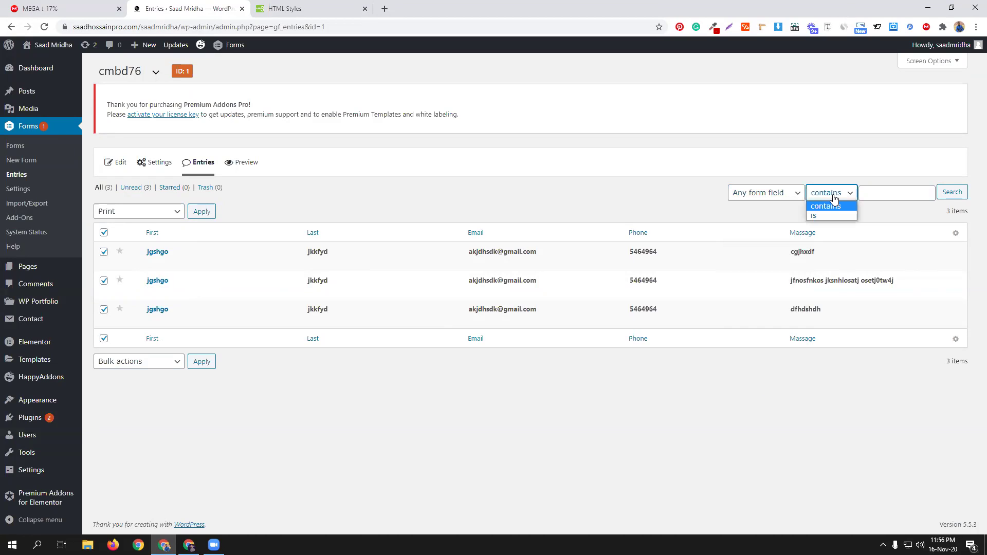
click(769, 198)
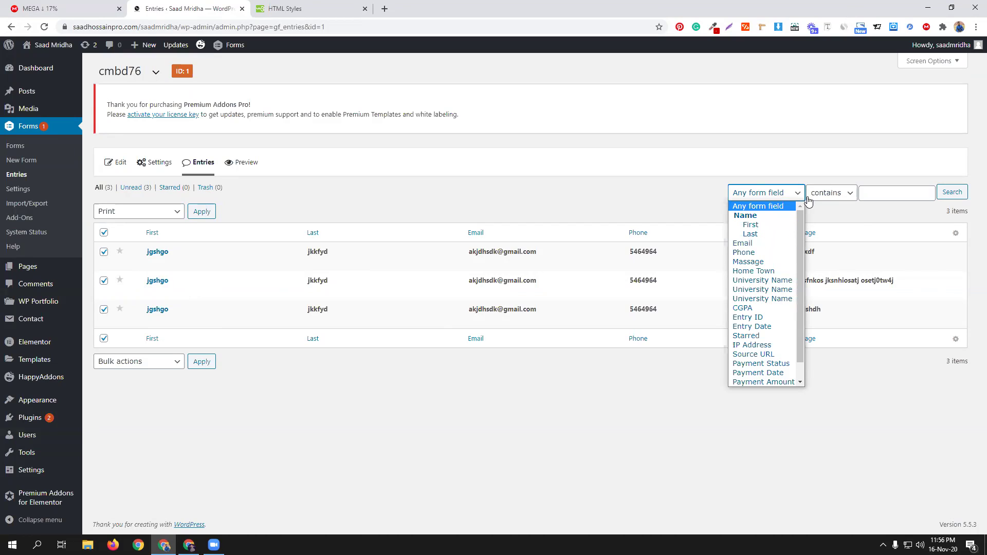
click(584, 210)
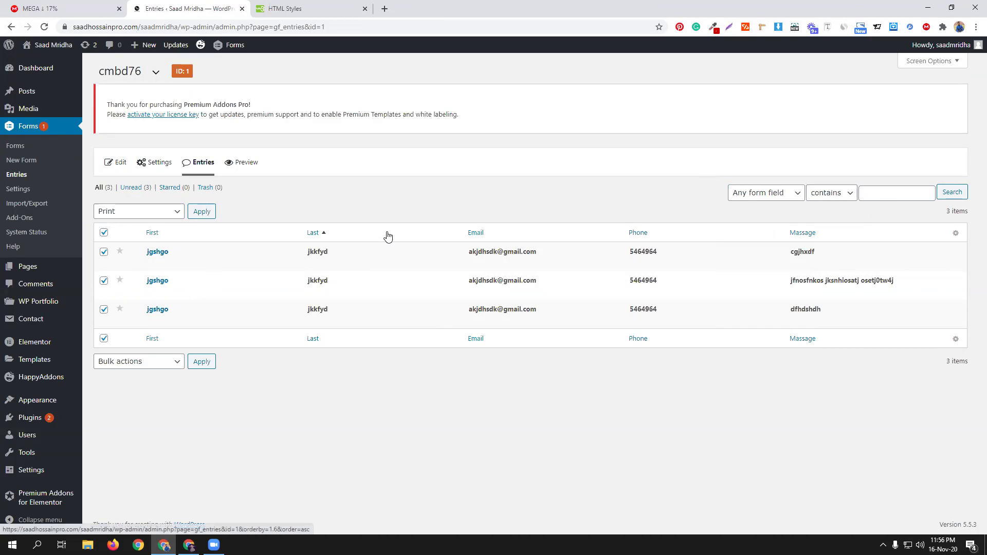
click(126, 215)
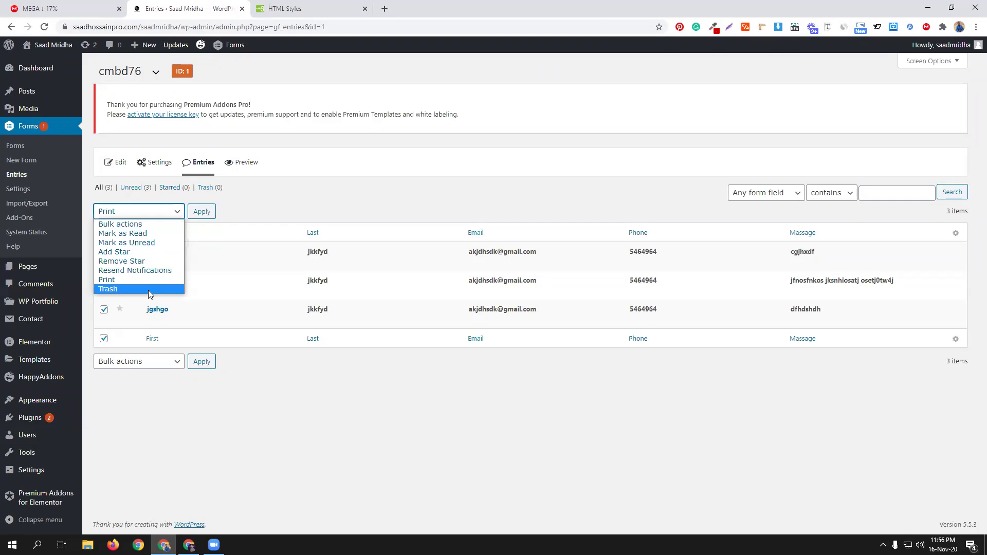
click(328, 201)
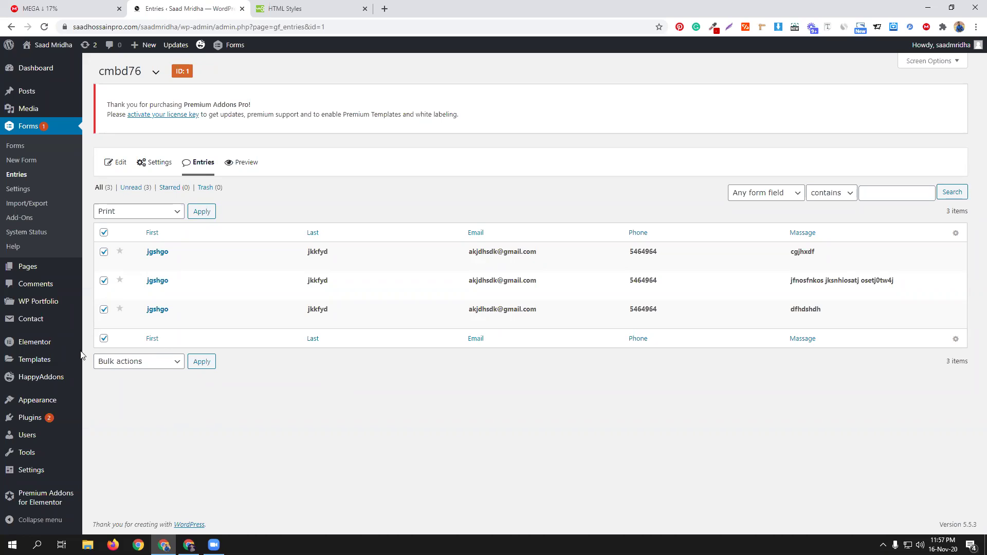
click(43, 423)
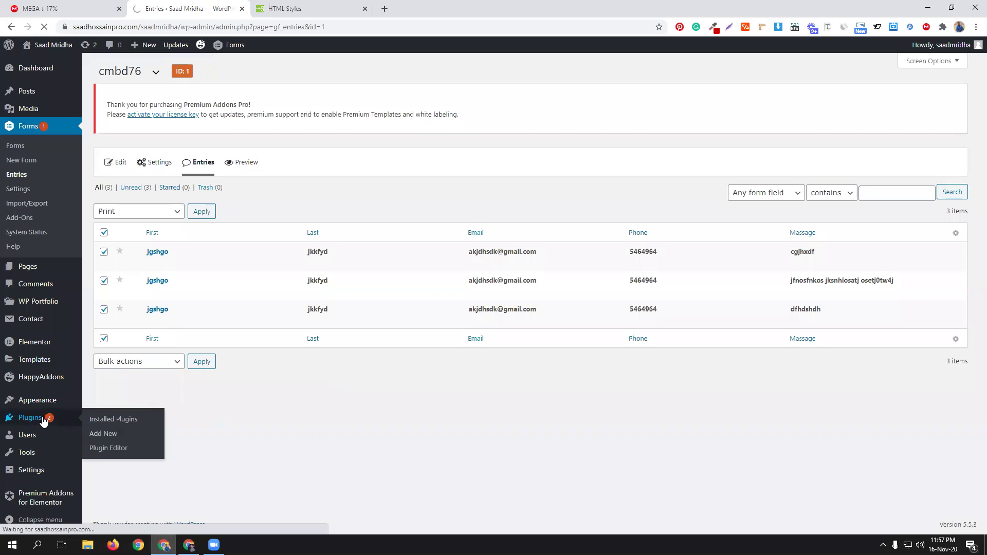
Step: Close the HTML Styles tab and open the plugin zip file picker on Add Plugins
click(366, 9)
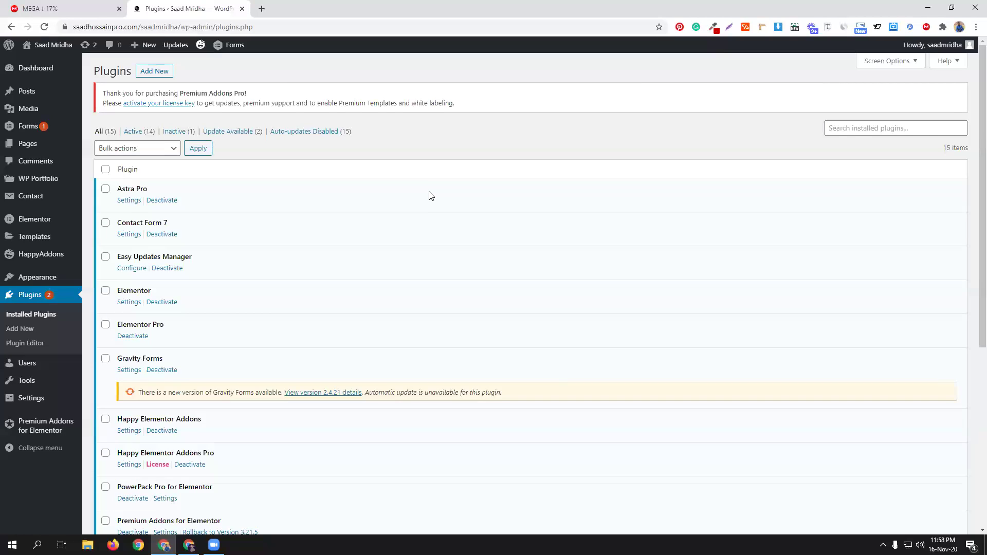
click(151, 71)
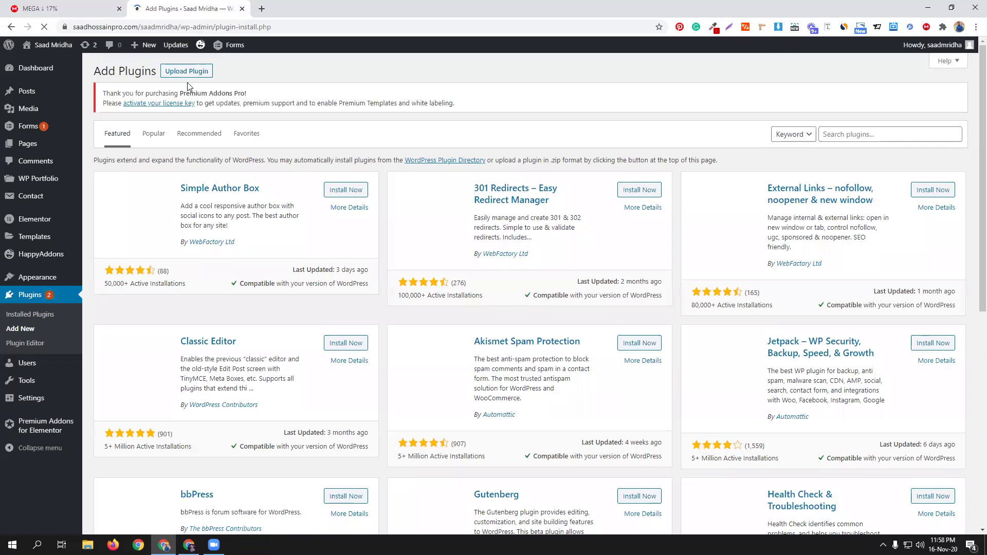
click(185, 78)
click(450, 206)
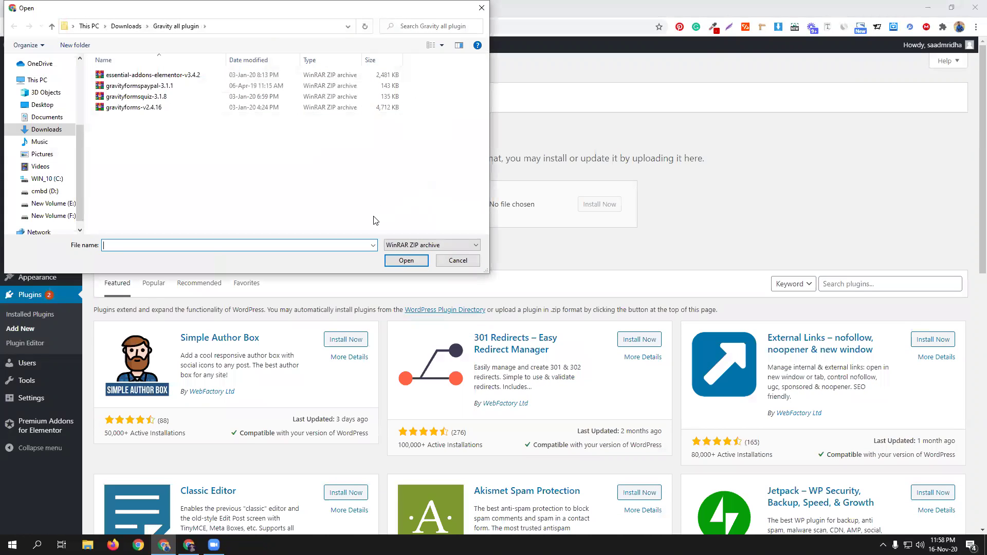
Step: Upload and install gravityformsquiz-3.1.8.zip, then activate the quiz plugin
click(146, 97)
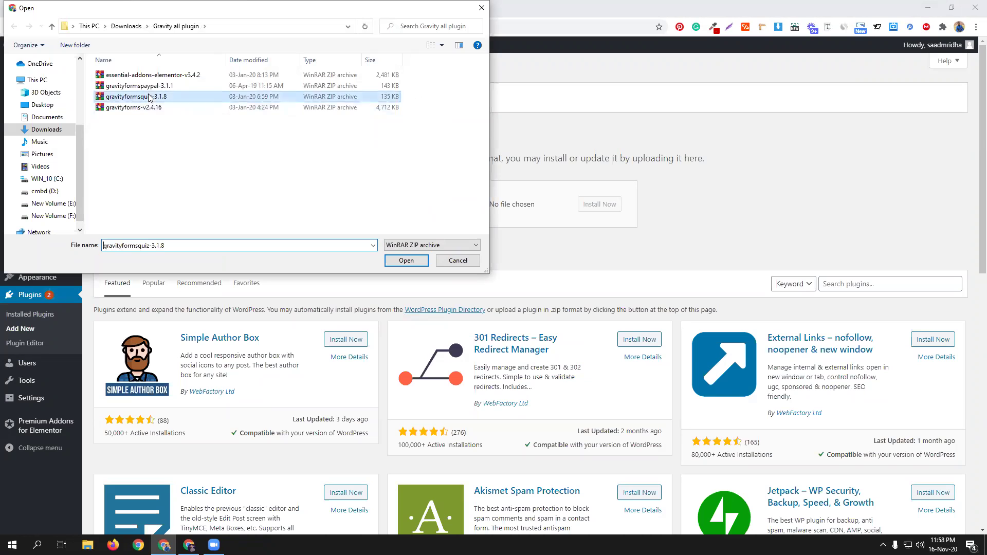
click(406, 261)
click(600, 204)
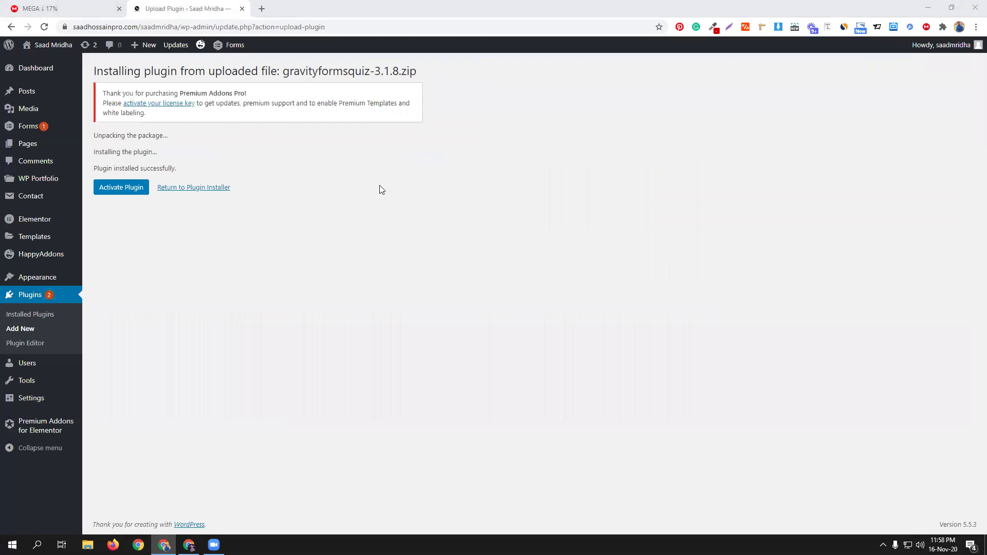
click(130, 191)
Step: In File Explorer, browse D:\Gravity Form_ ALL's ForGravity and CodeCanyon/GravityFormsStylesPro folders
click(88, 545)
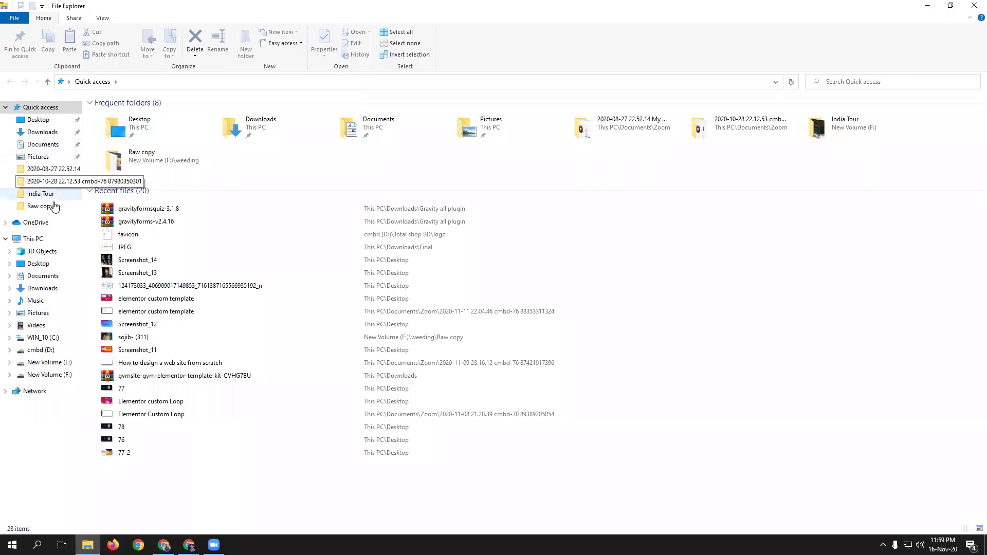
click(56, 352)
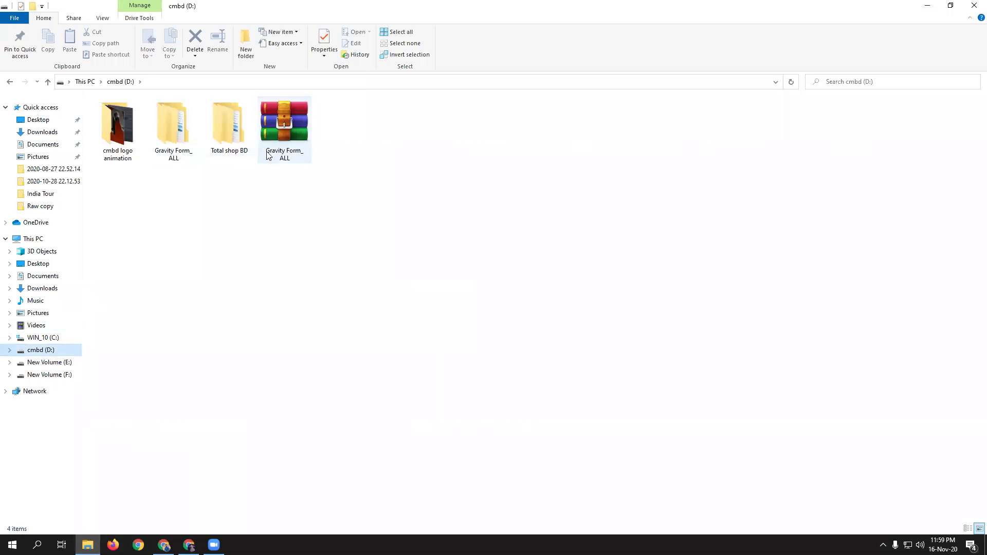
double_click(175, 144)
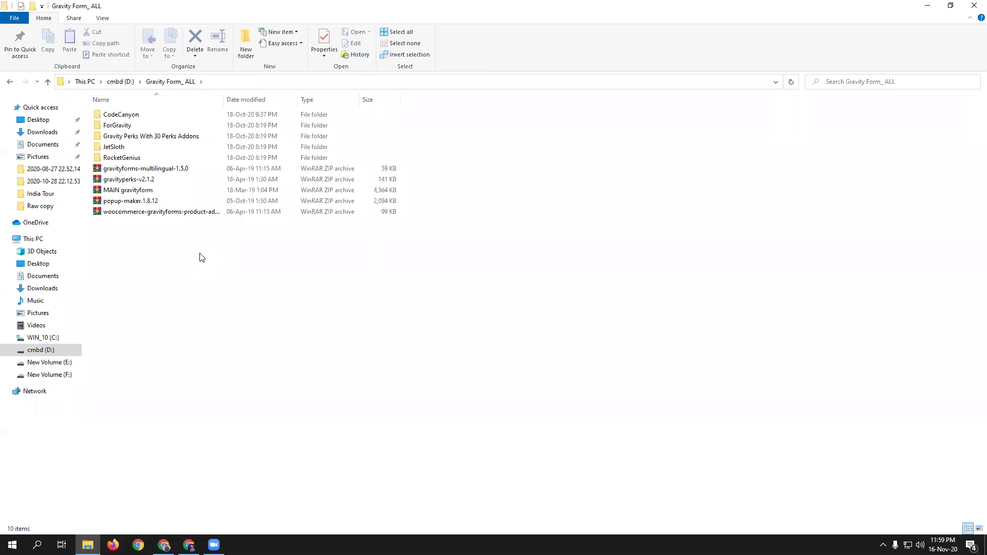
double_click(130, 126)
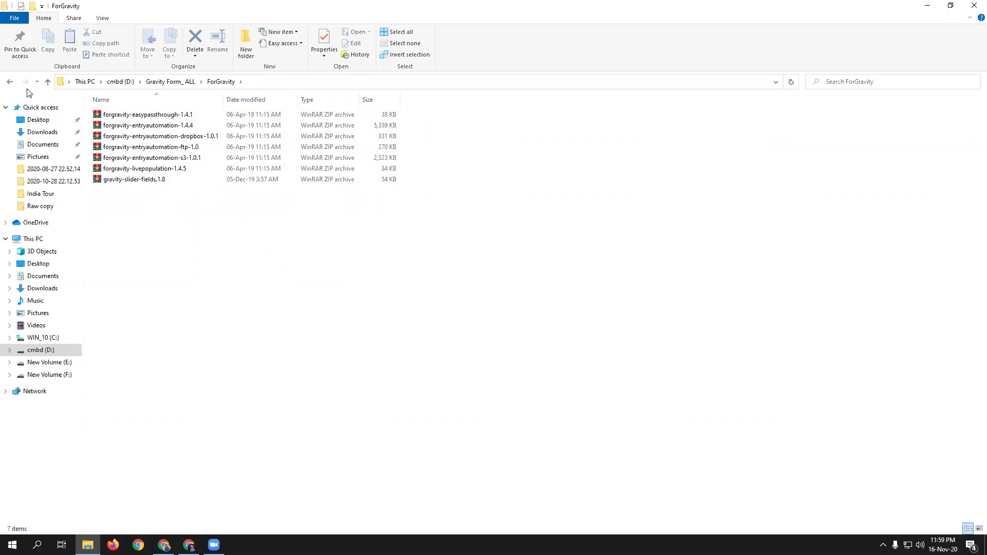
click(51, 83)
double_click(119, 115)
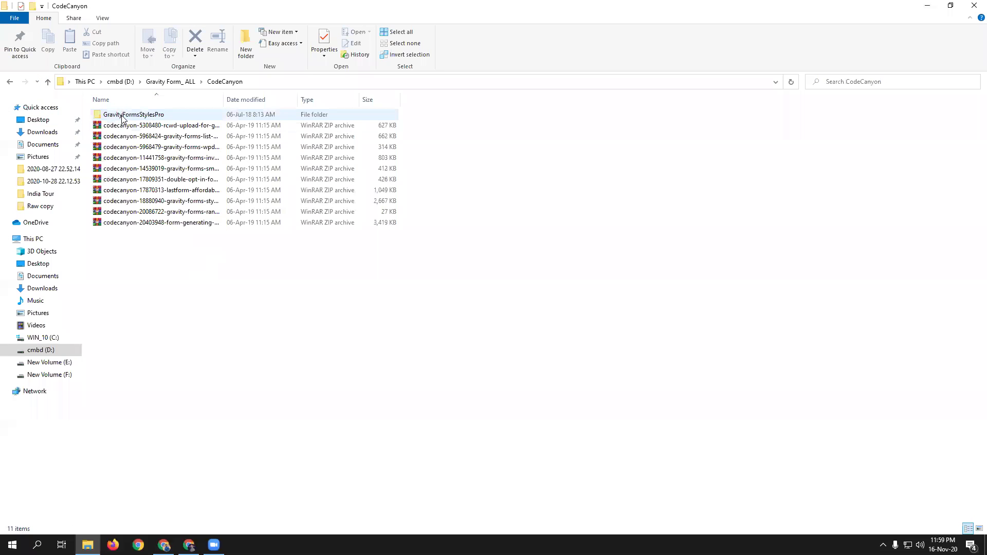
double_click(143, 114)
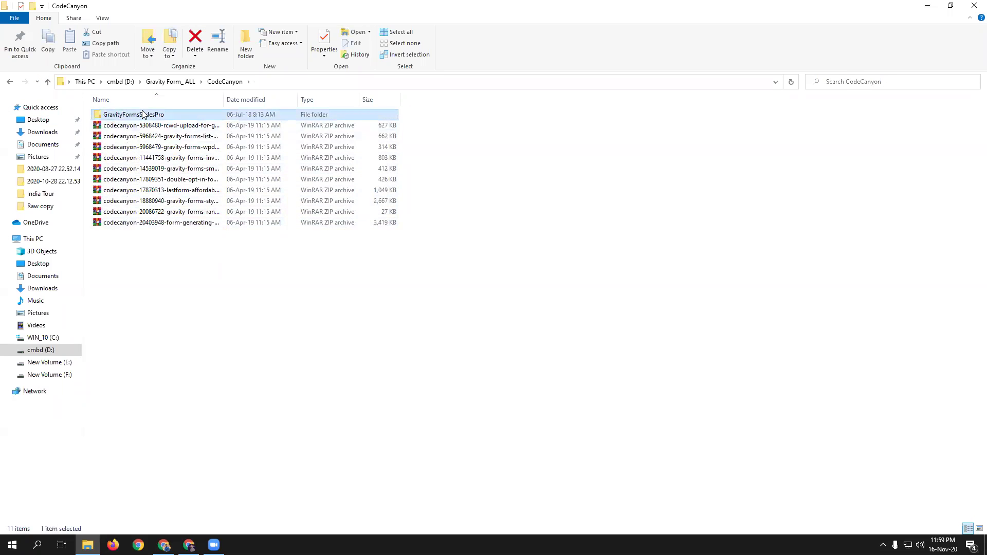
click(49, 81)
click(48, 82)
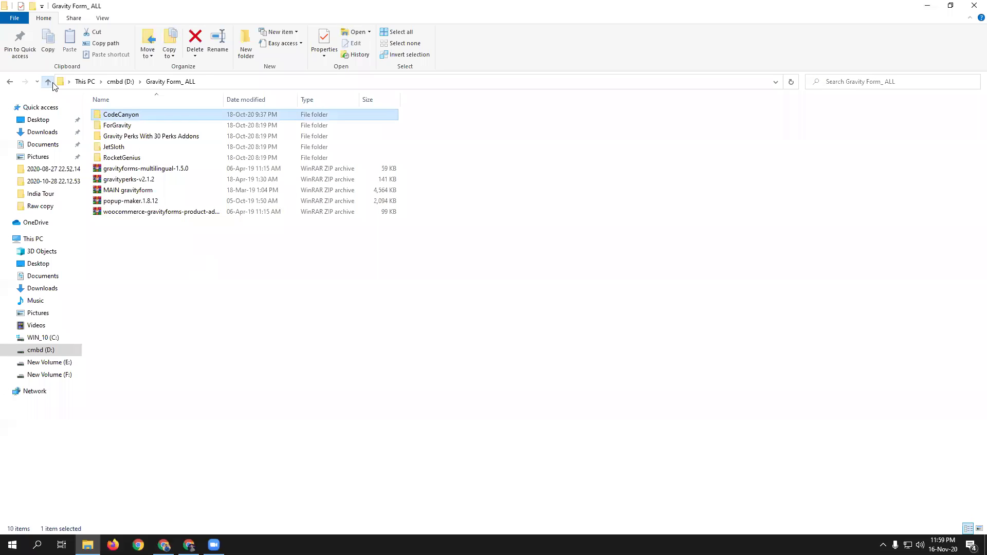
Step: Browse the Gravity Perks, JetSloth and RocketGenius folders, then return to WordPress's plugins list
click(150, 137)
double_click(150, 137)
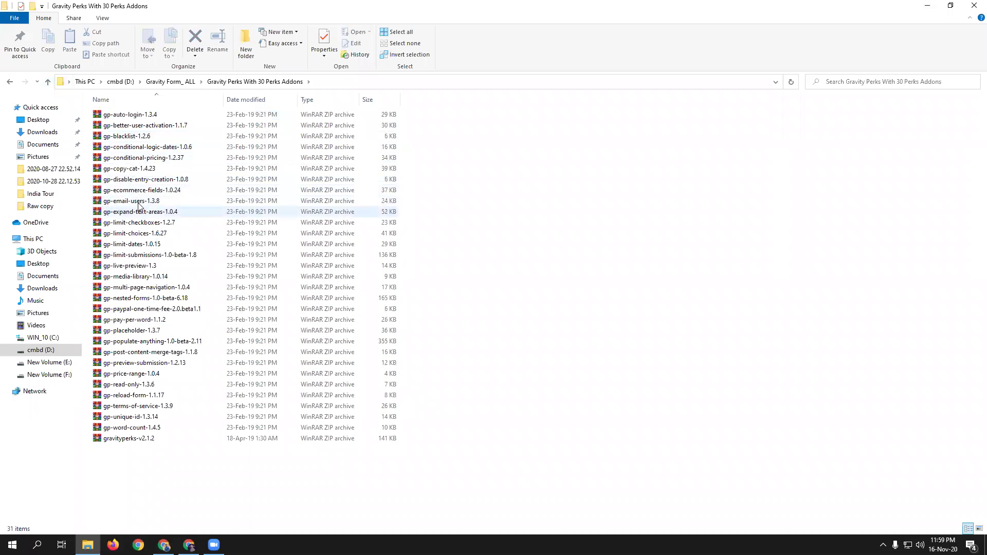
click(48, 82)
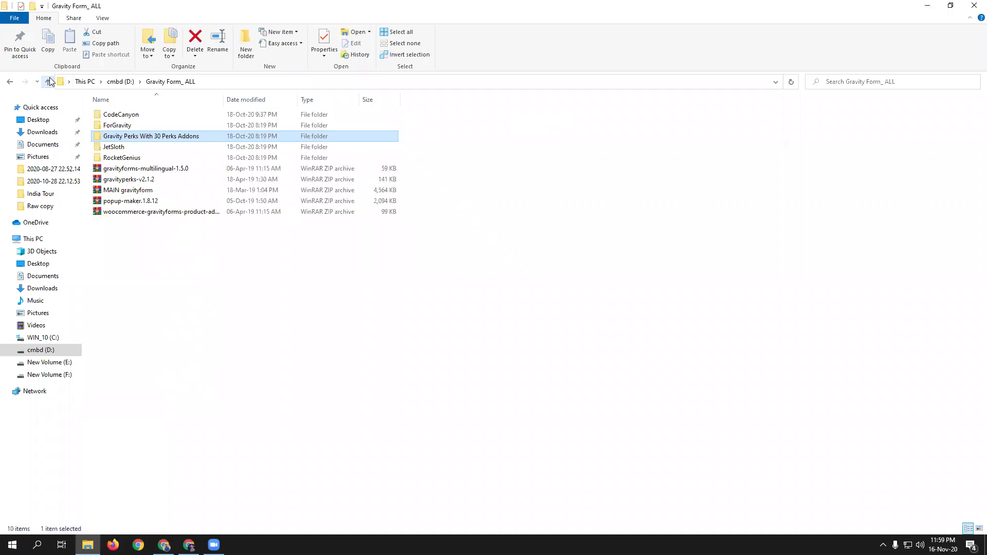
double_click(134, 148)
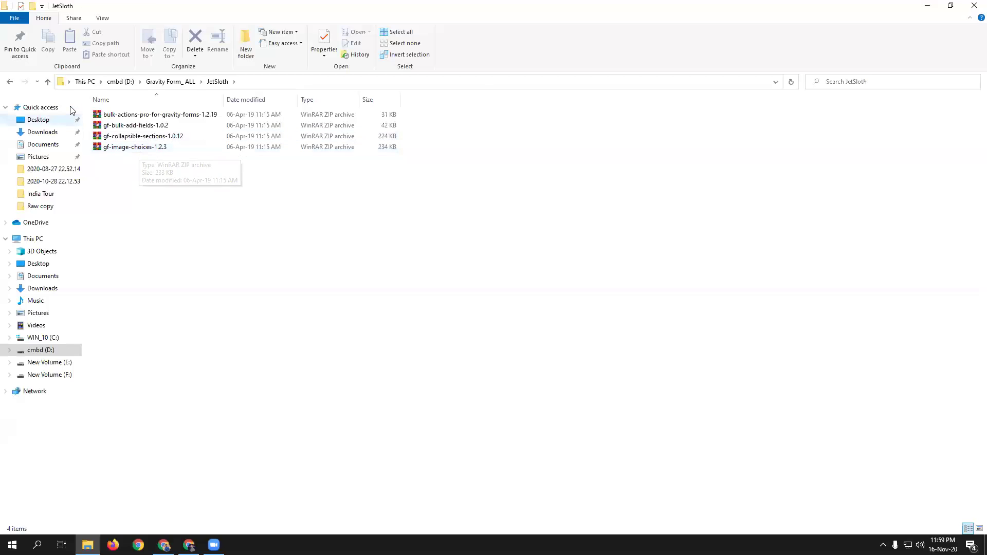
click(47, 82)
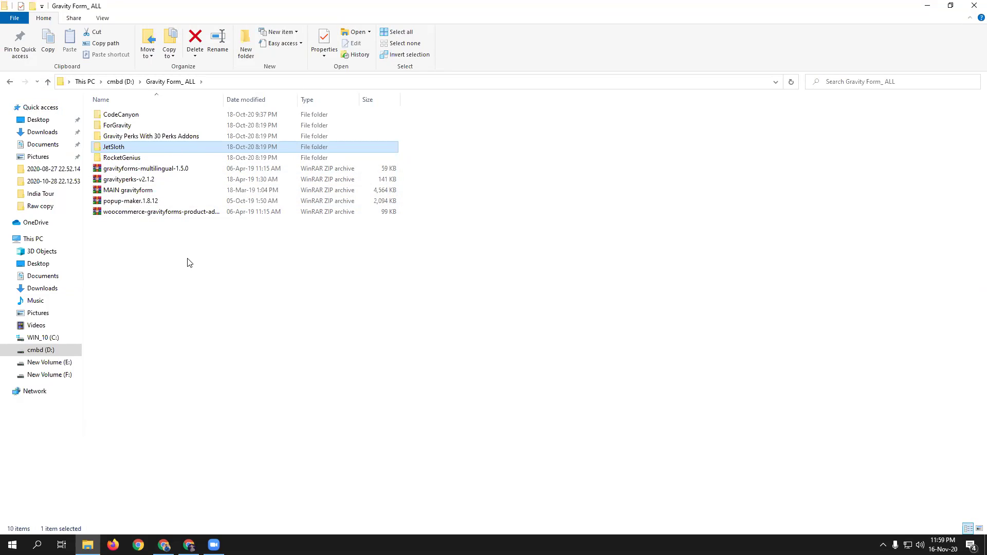
double_click(136, 158)
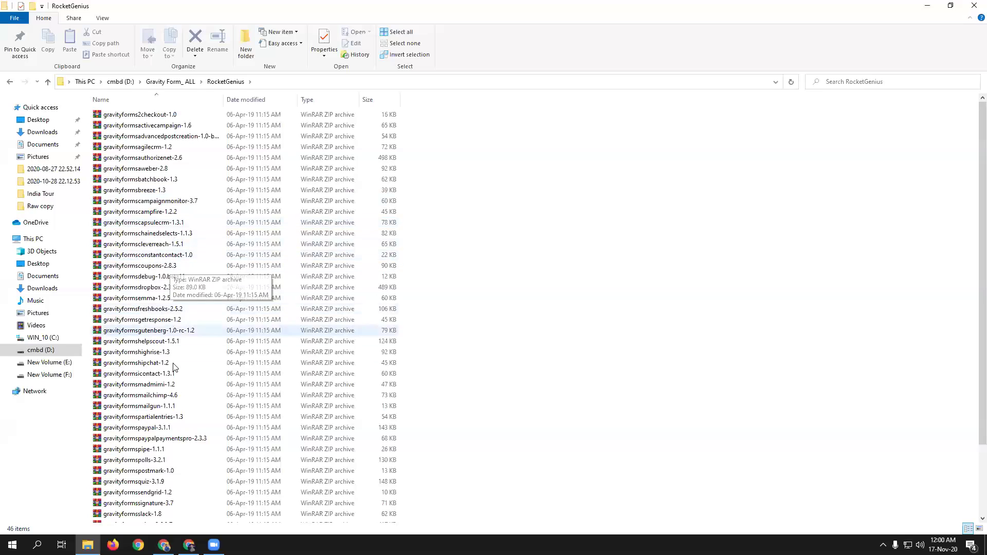
scroll(175, 345, down, 3)
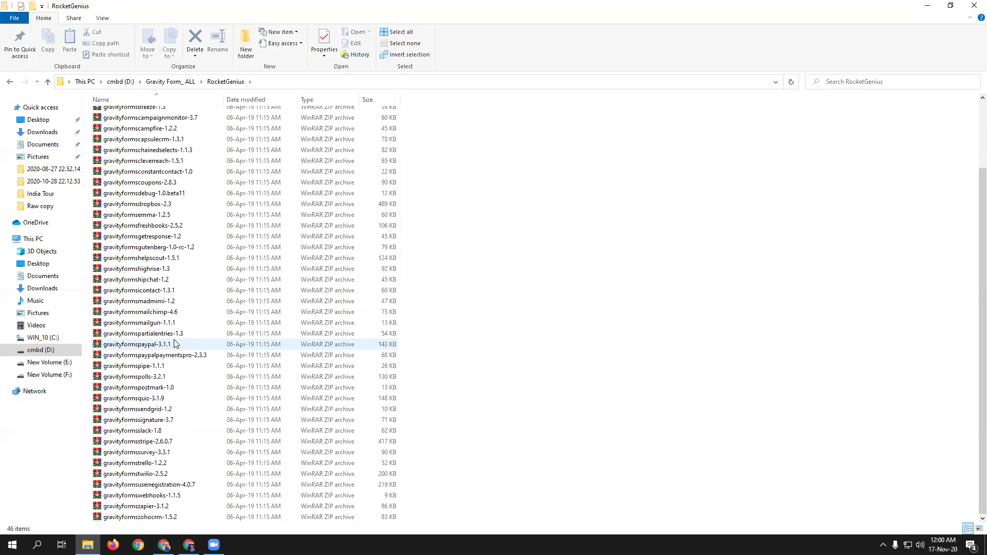
click(47, 83)
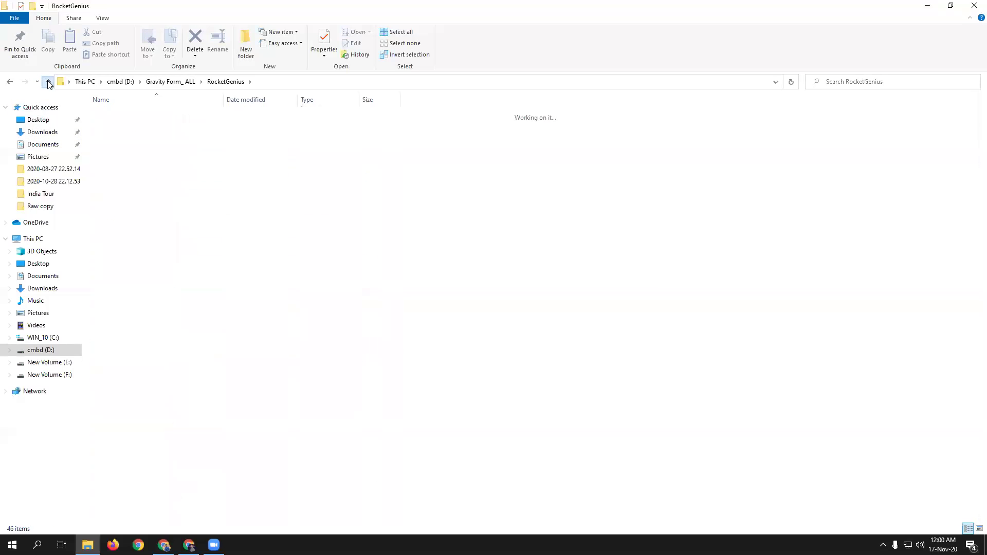
click(46, 83)
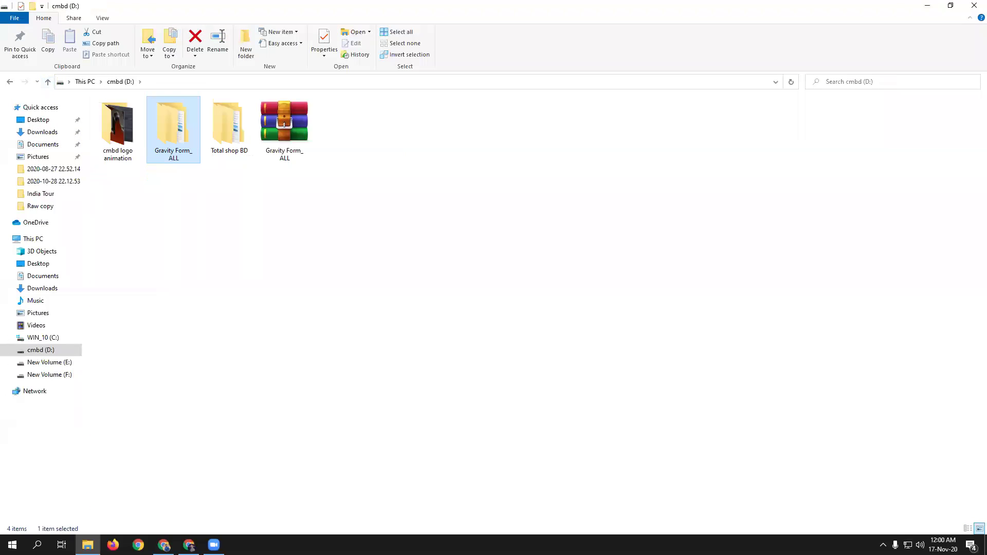
click(163, 546)
scroll(230, 385, down, 2)
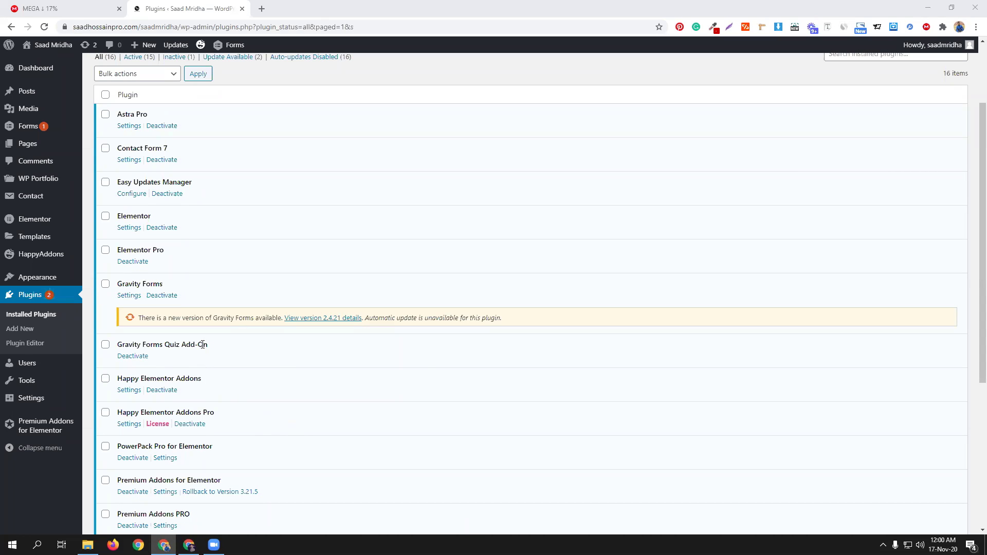
Step: Look through the RocketGenius folder's add-on zip archives, then return to the WordPress Plugins page
click(87, 545)
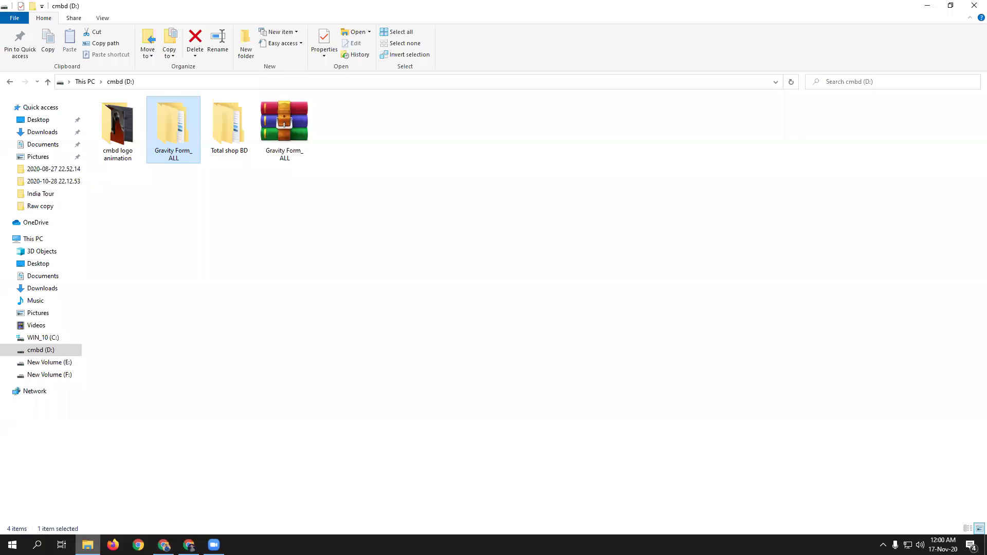
double_click(164, 152)
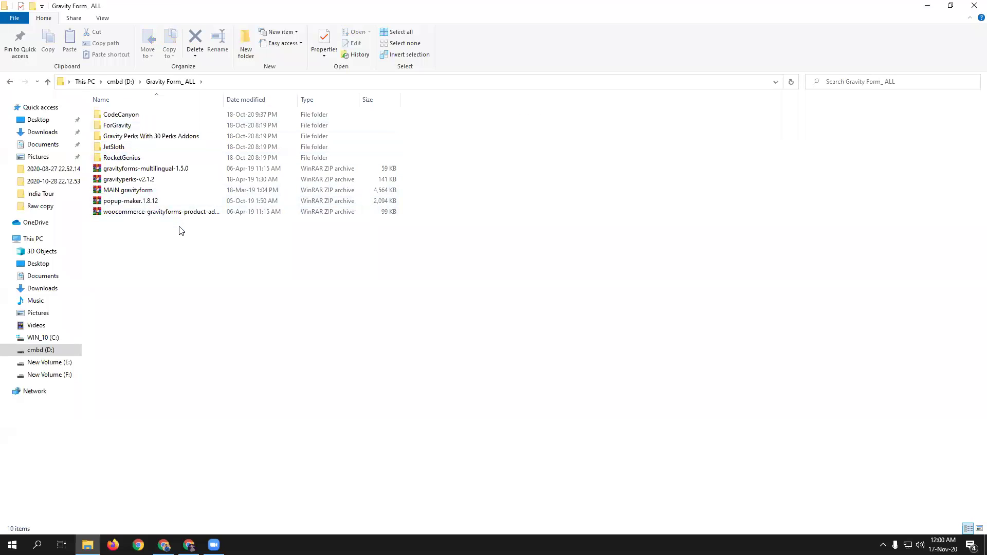
double_click(183, 157)
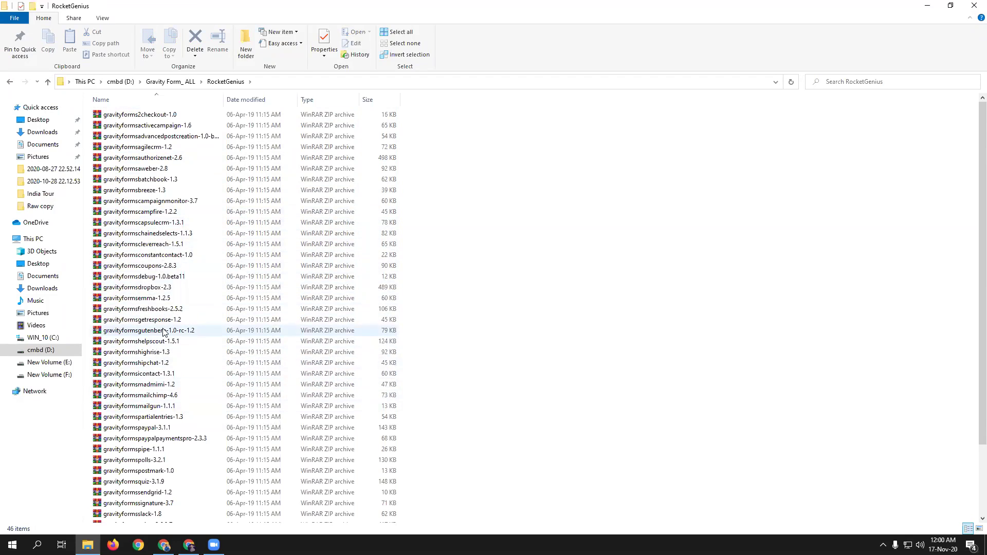
scroll(149, 334, down, 3)
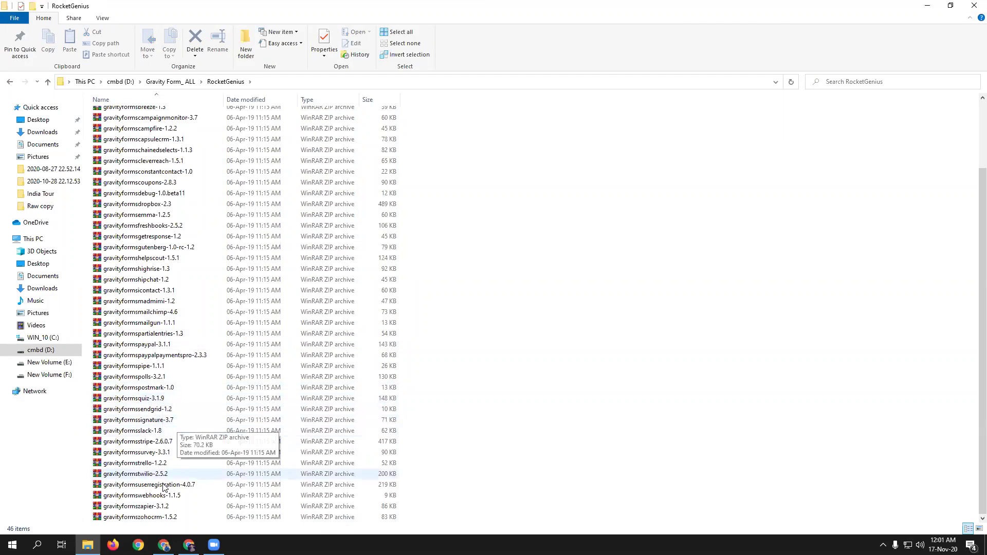
click(164, 545)
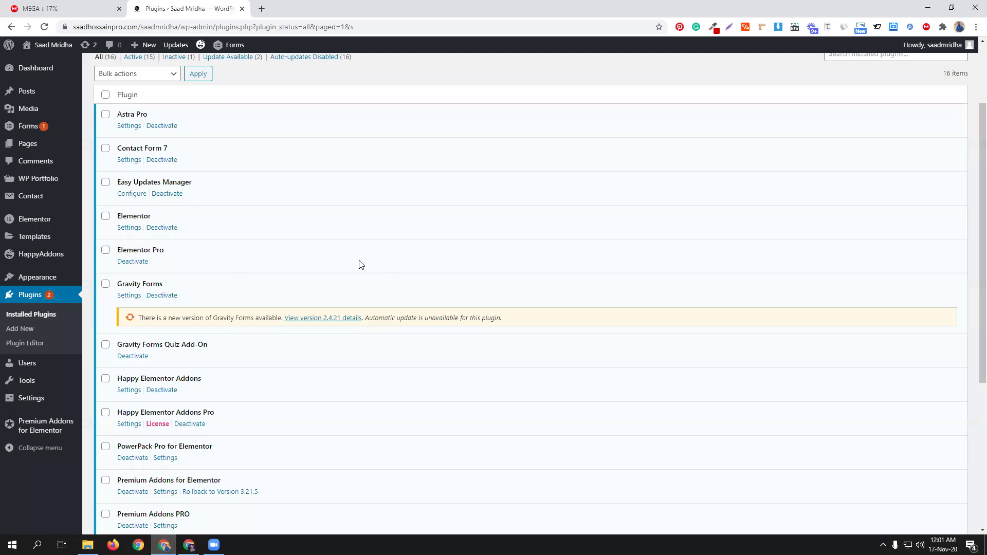
Step: Open the Gravity Forms Forms list (showing cmbd76) and start a new form with Add New
scroll(363, 275, up, 2)
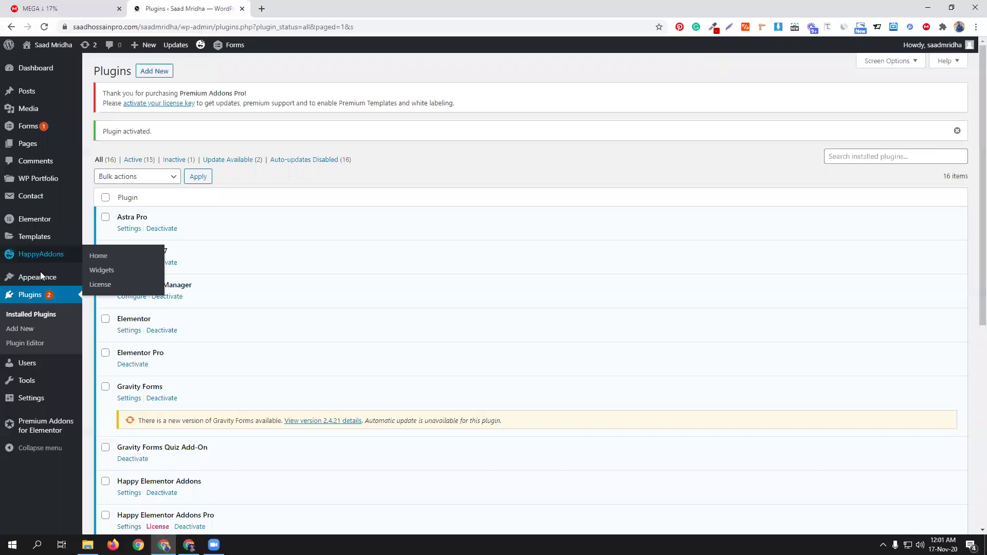
mouse_move(40, 126)
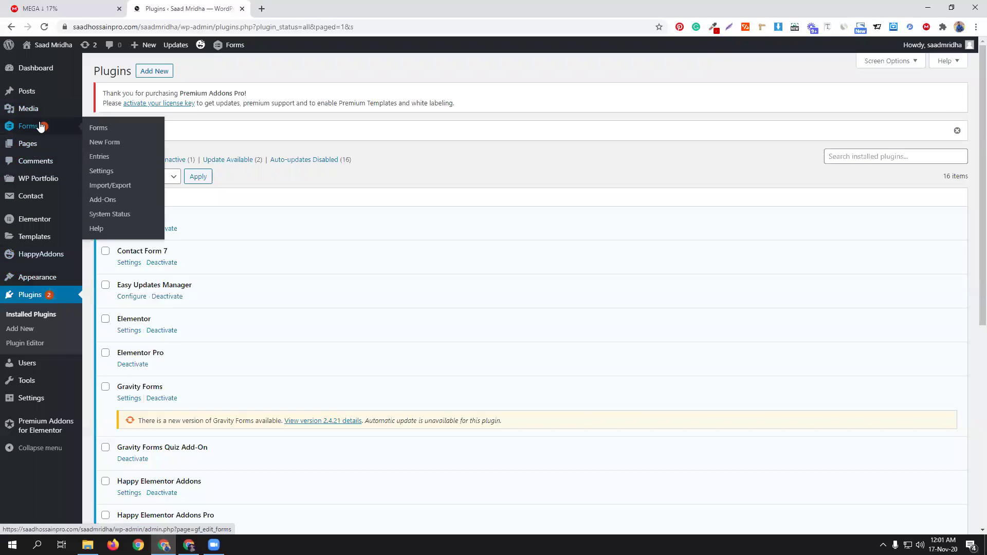
click(98, 128)
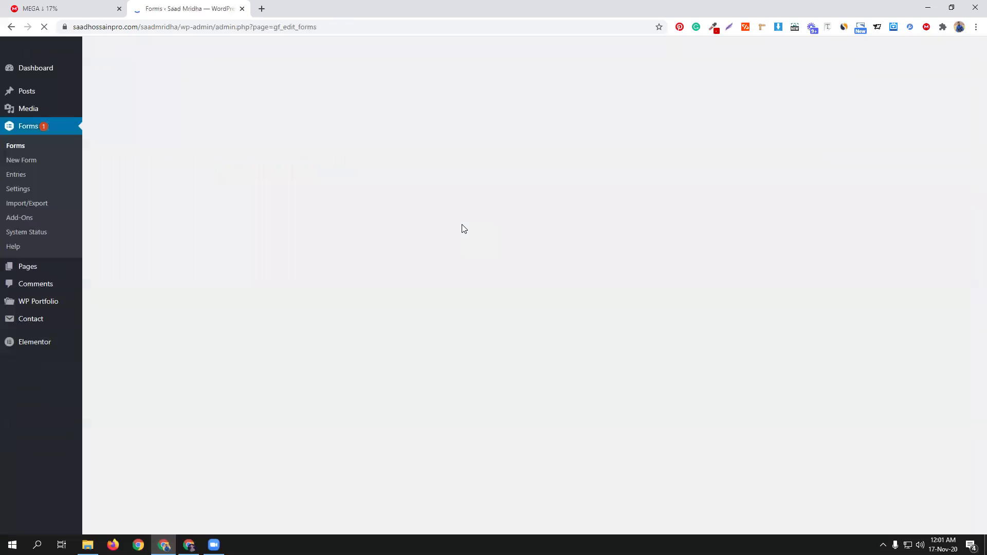
mouse_move(242, 203)
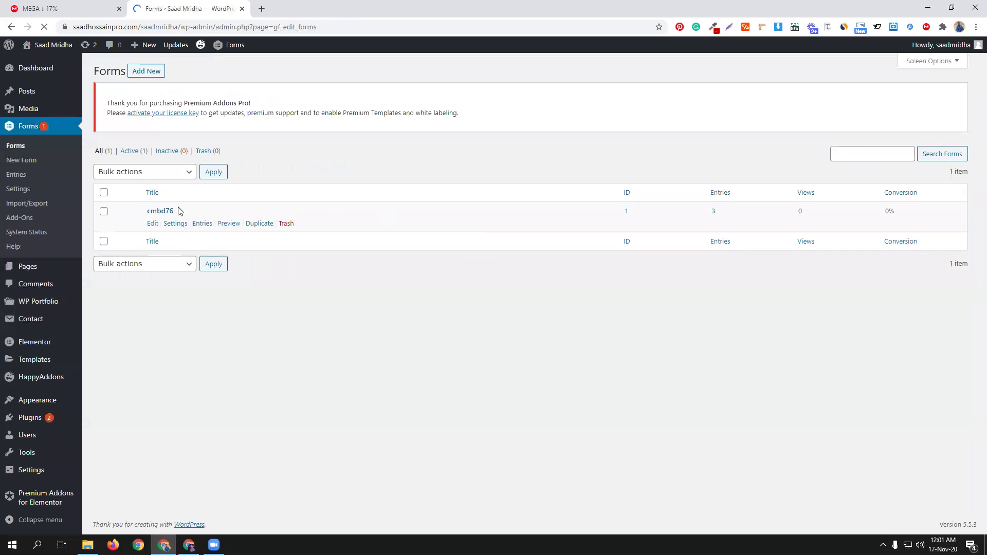
click(139, 74)
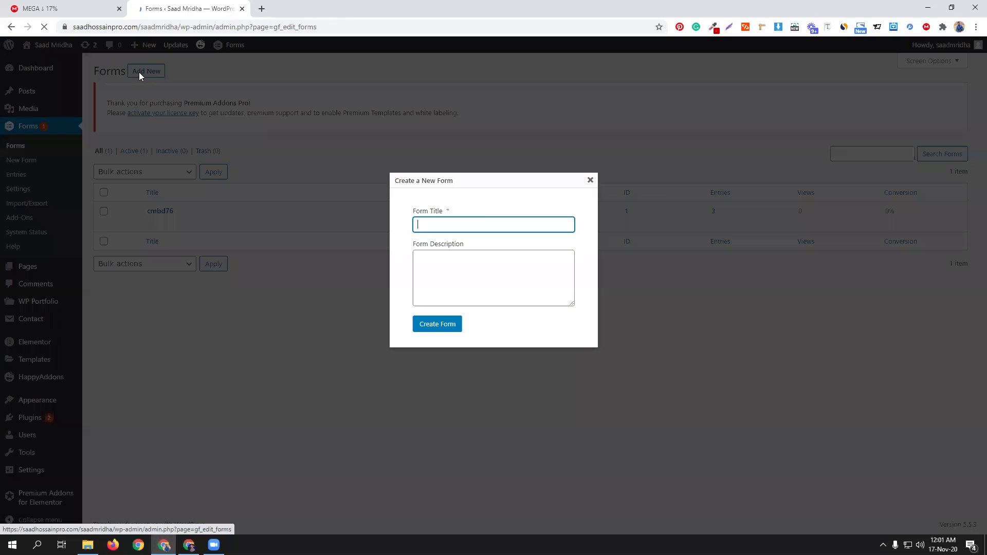
Step: Enter the title 'cmbd 76 quiz' and create the form (ID 2)
text(cmbd )
text(78)
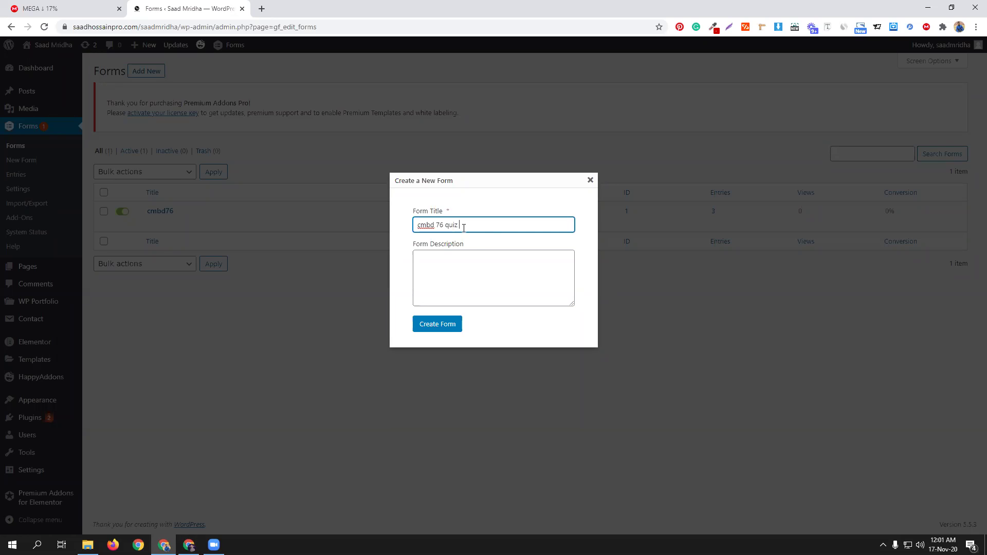
click(446, 328)
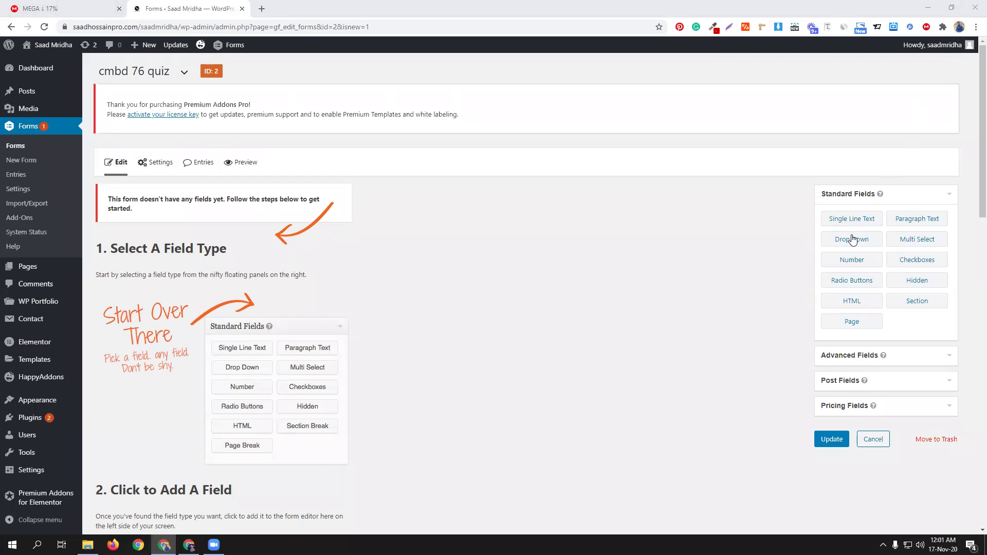
Step: Expand Advanced Fields and add an Email field plus an untitled three-choice Quiz field
click(854, 356)
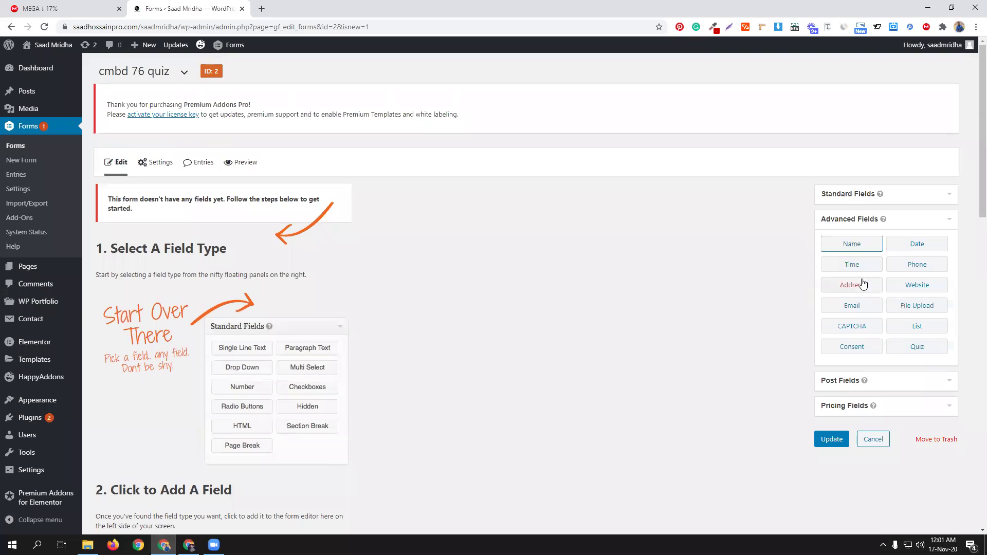
click(867, 310)
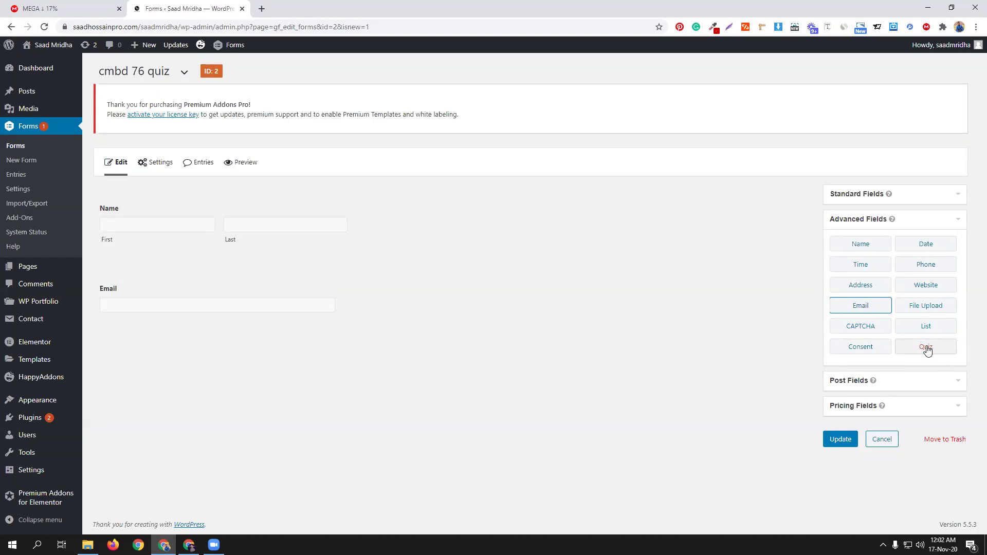
click(926, 348)
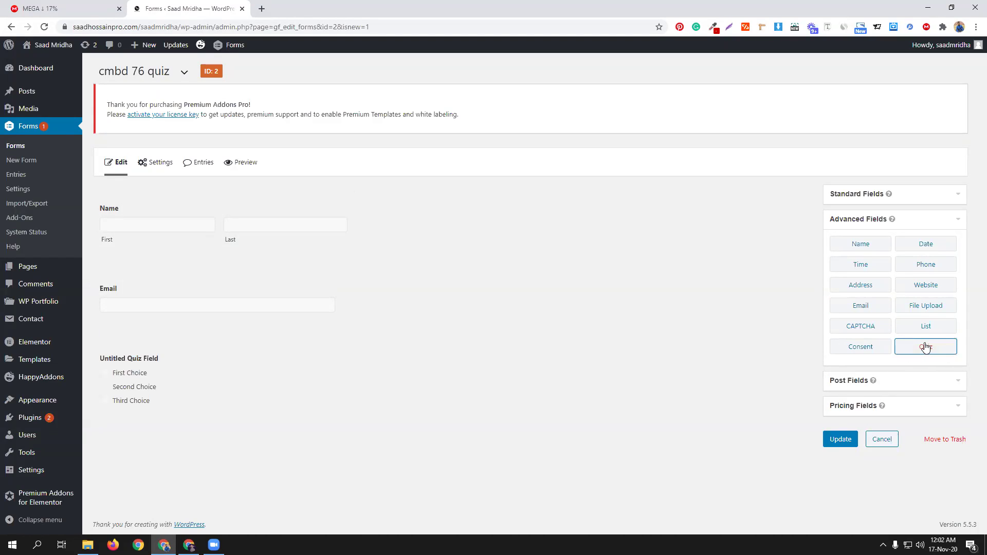
Step: Change the new quiz field's question text to 'CMBD best batch'
click(215, 352)
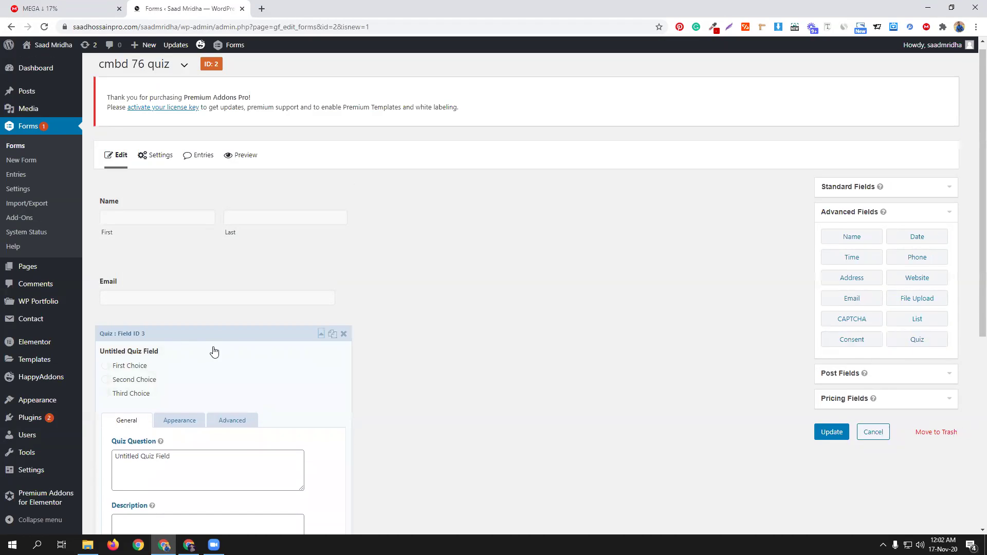
scroll(201, 345, down, 3)
click(184, 311)
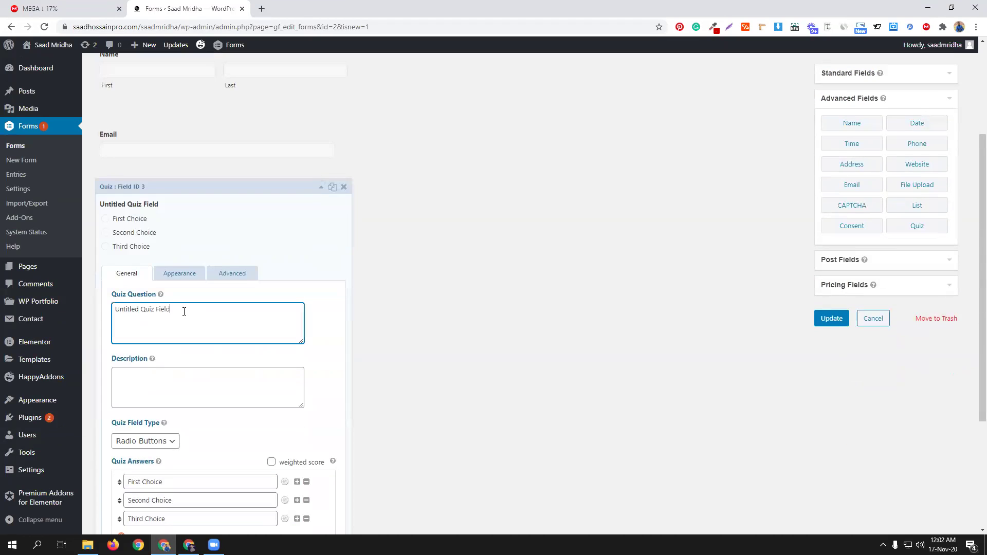
key(ctrl+a)
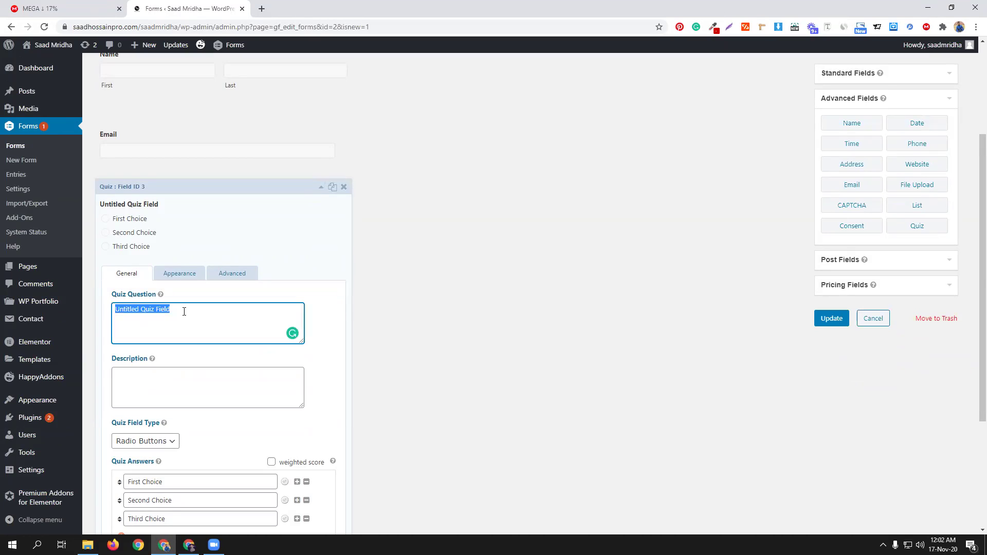
scroll(215, 429, down, 3)
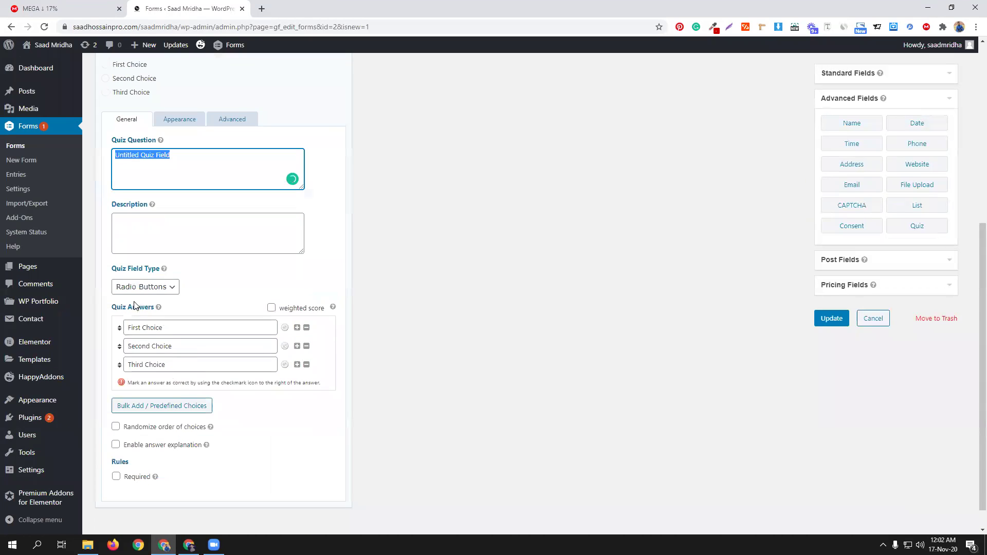
click(157, 288)
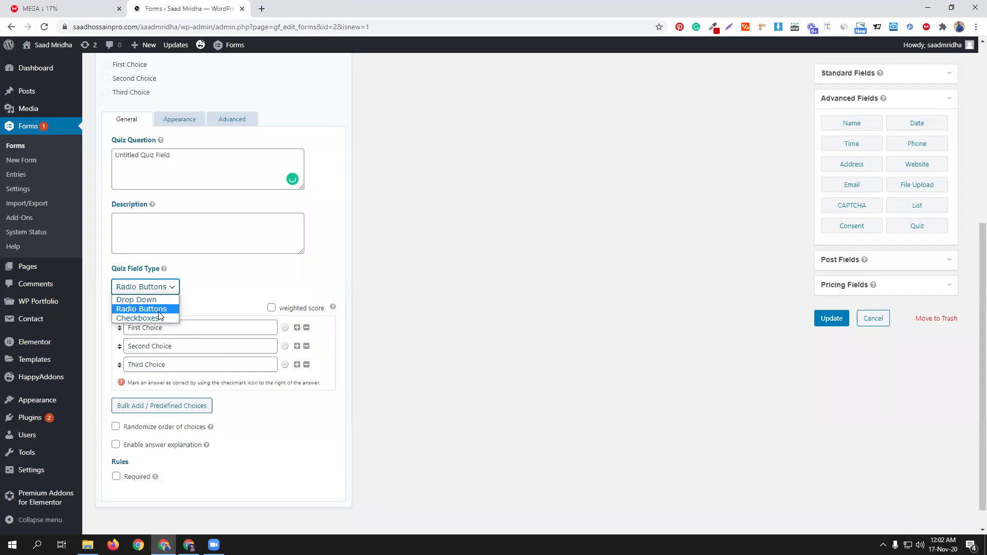
click(220, 295)
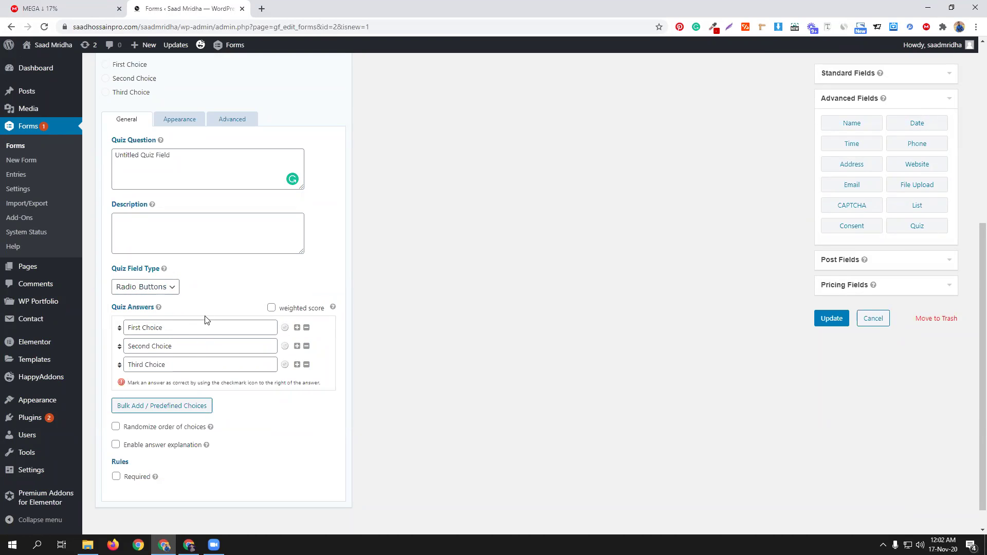
scroll(230, 289, up, 2)
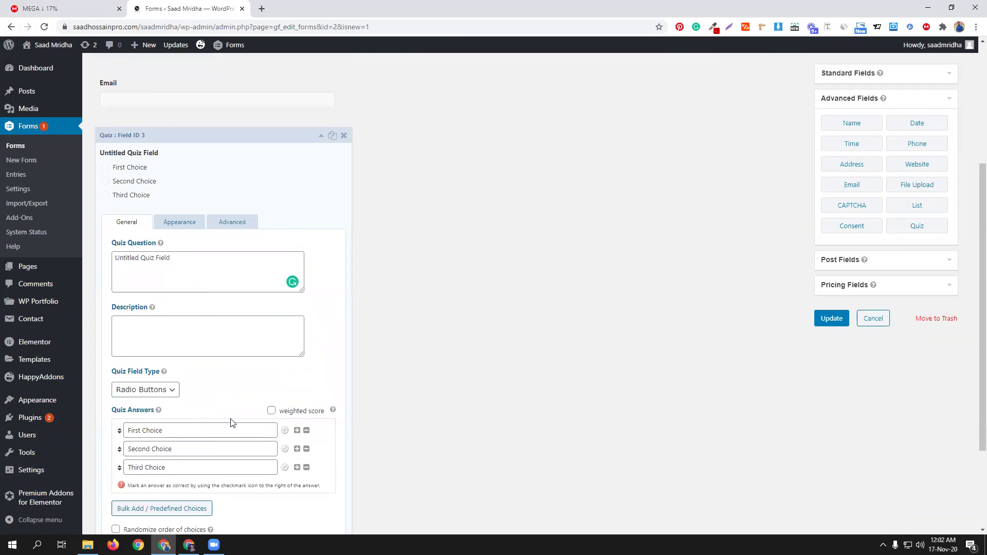
triple_click(194, 260)
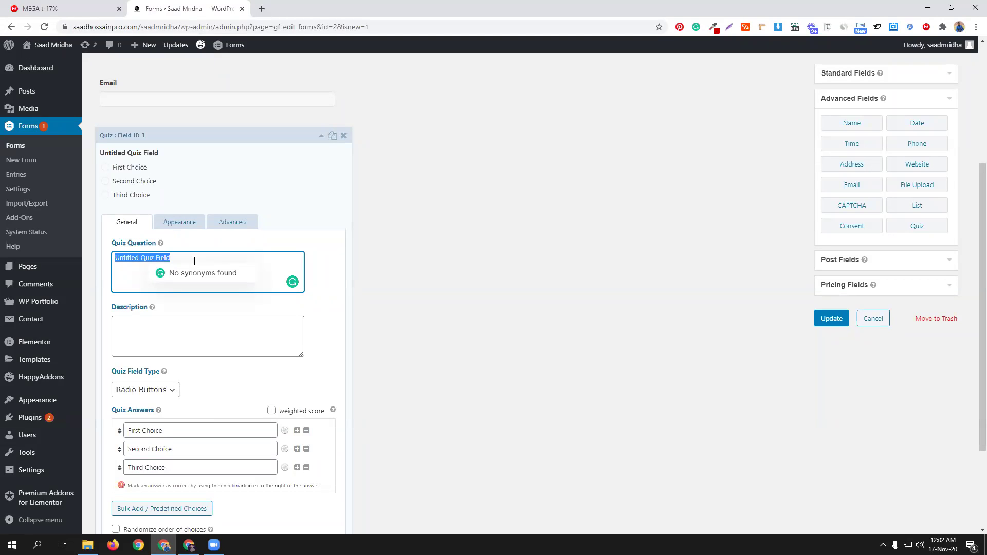
text(CMBD)
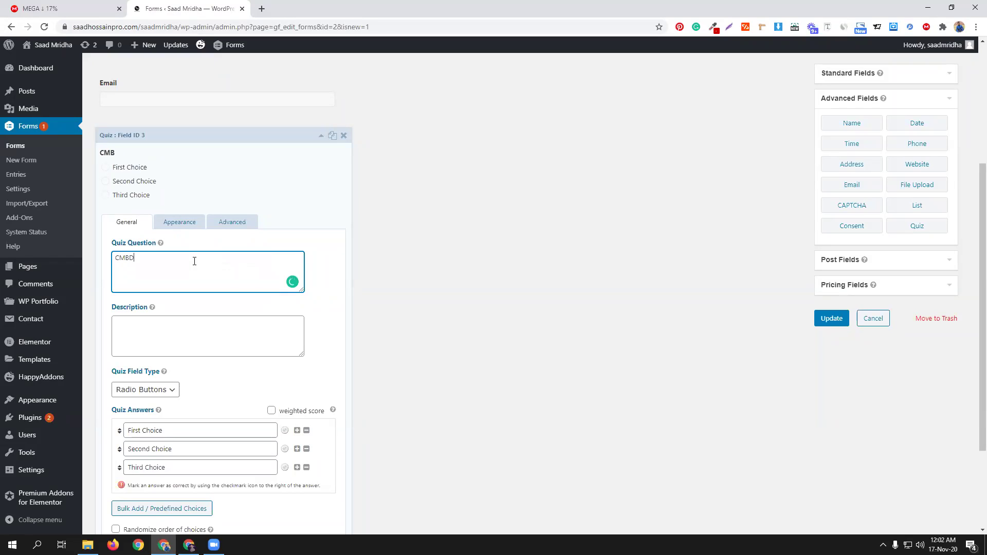
text( BEX)
key(BackSpace)
text(best batch)
Step: Enter the three answers: 'Wordpress woith ecommerce', 'elementor with shopify' and 'advance ecommerce'
scroll(213, 401, down, 2)
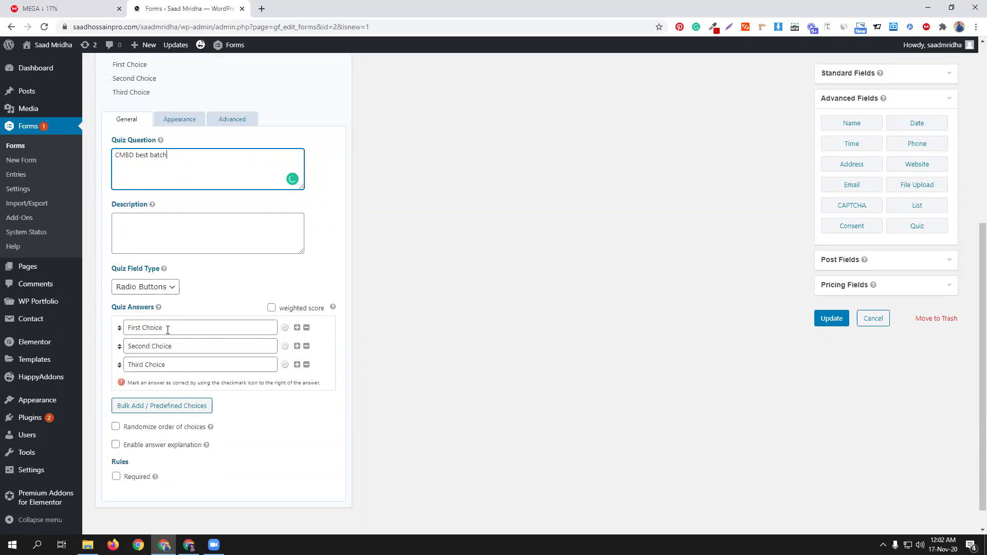
triple_click(168, 329)
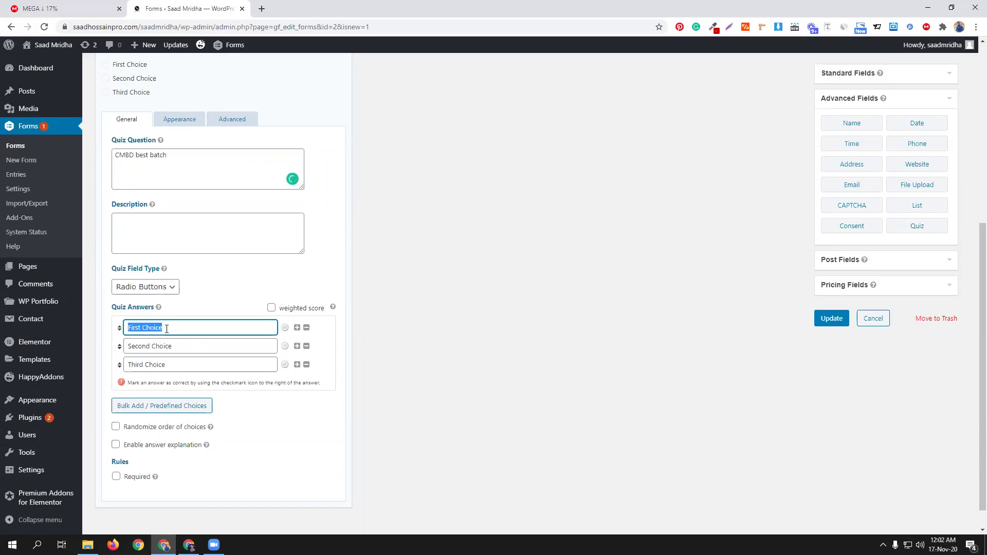
text(Wo)
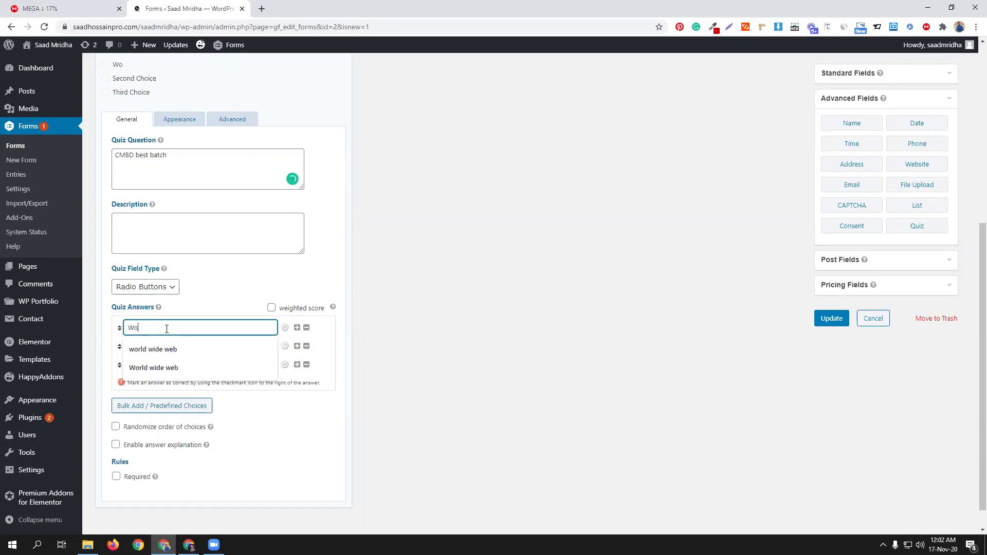
text(rdpress wo)
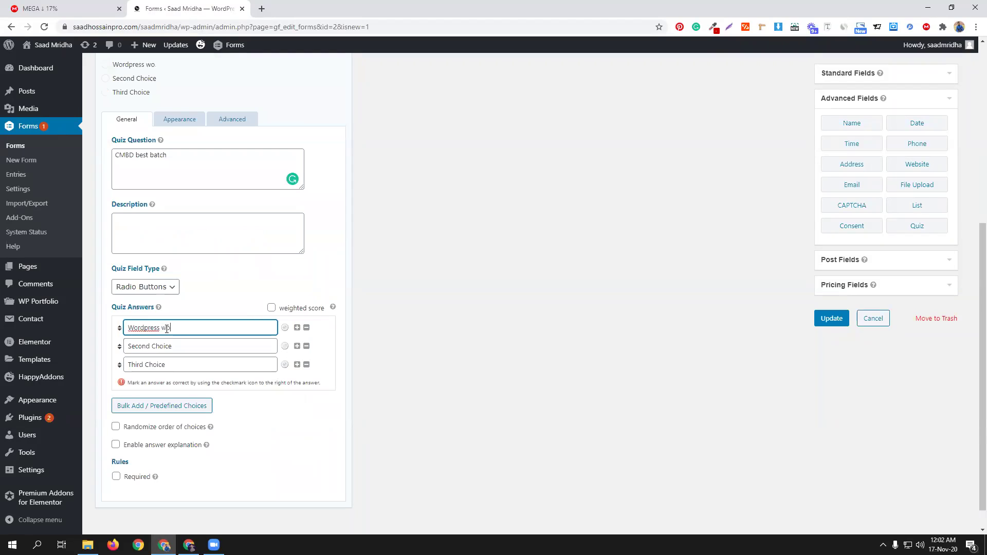
key(BackSpace)
text(ith ecommerce)
triple_click(184, 349)
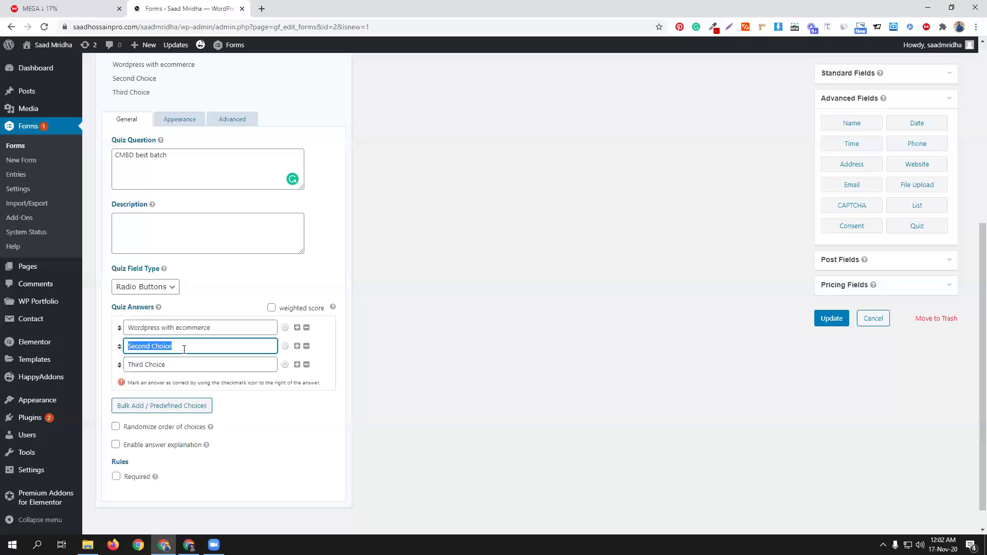
text(elemento)
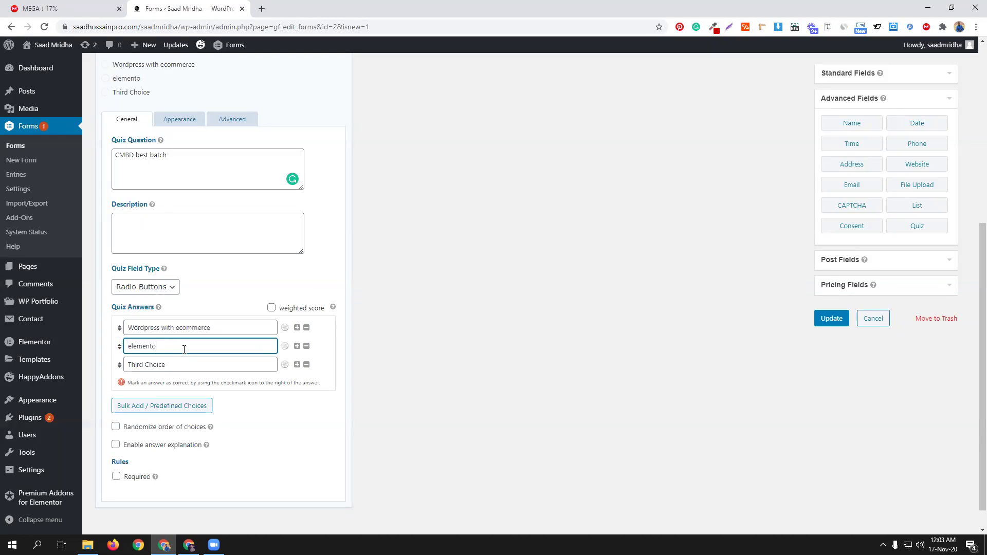
text(r with shopify)
triple_click(189, 367)
text(advance ecommerce)
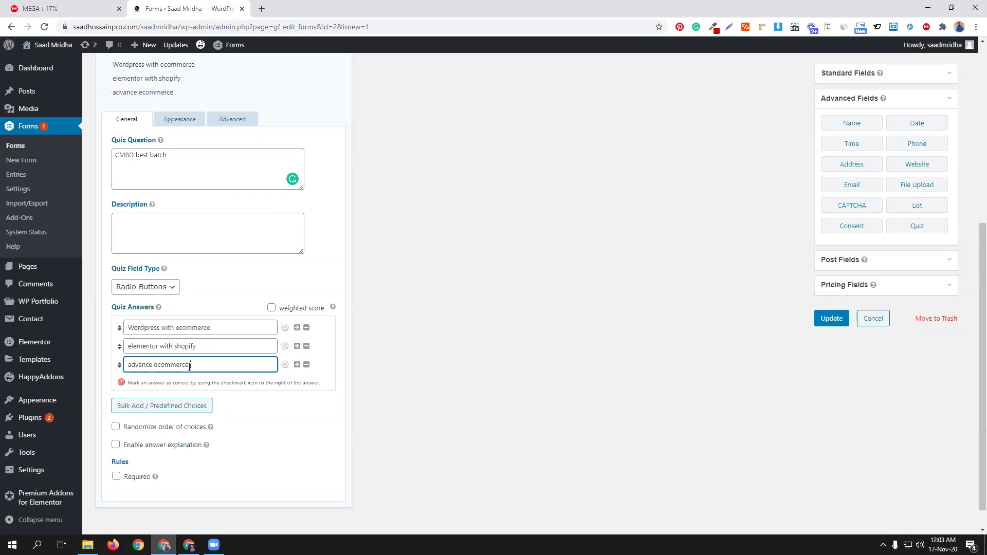
Step: Enable weighted scoring, mark Wordpress with ecommerce correct with a score, and add another Quiz field
click(271, 309)
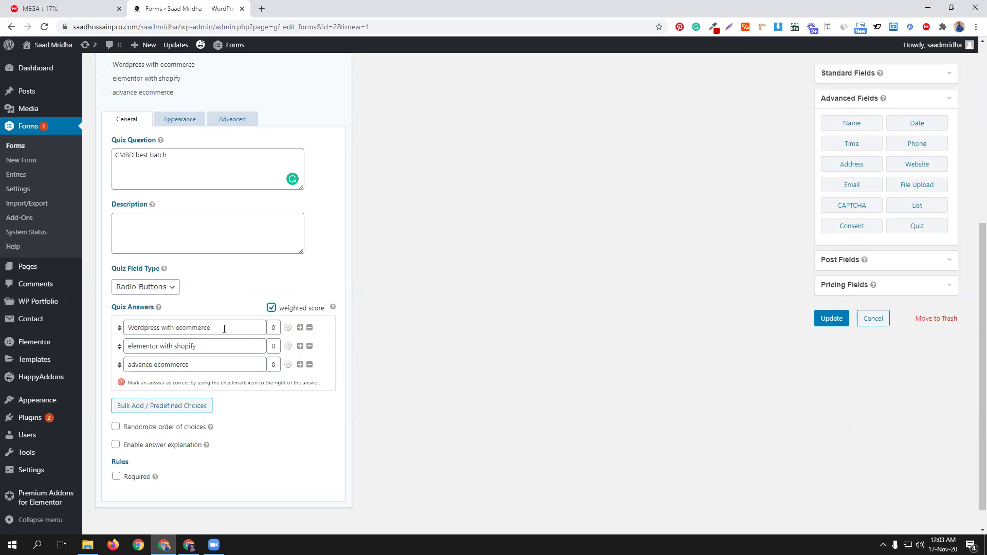
click(288, 328)
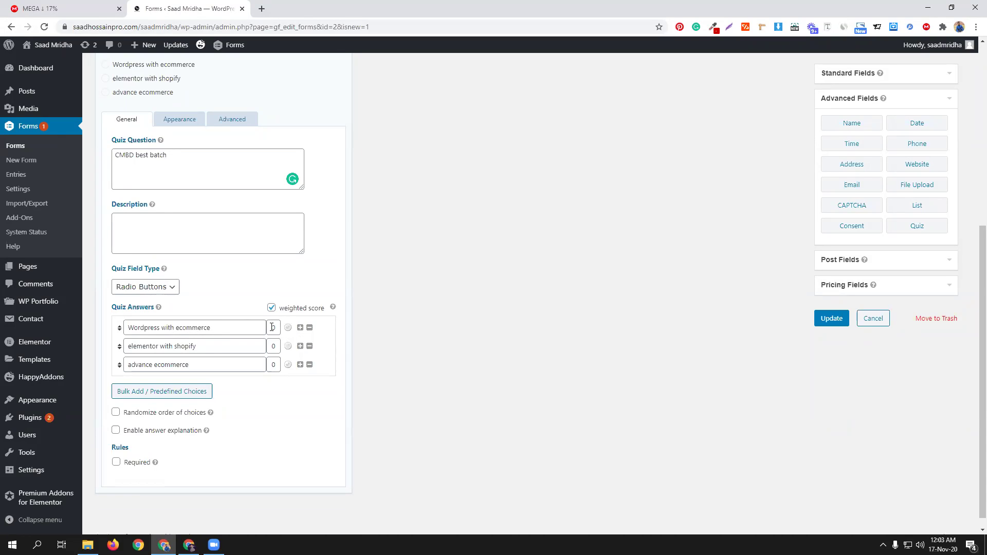
click(272, 328)
scroll(264, 451, up, 2)
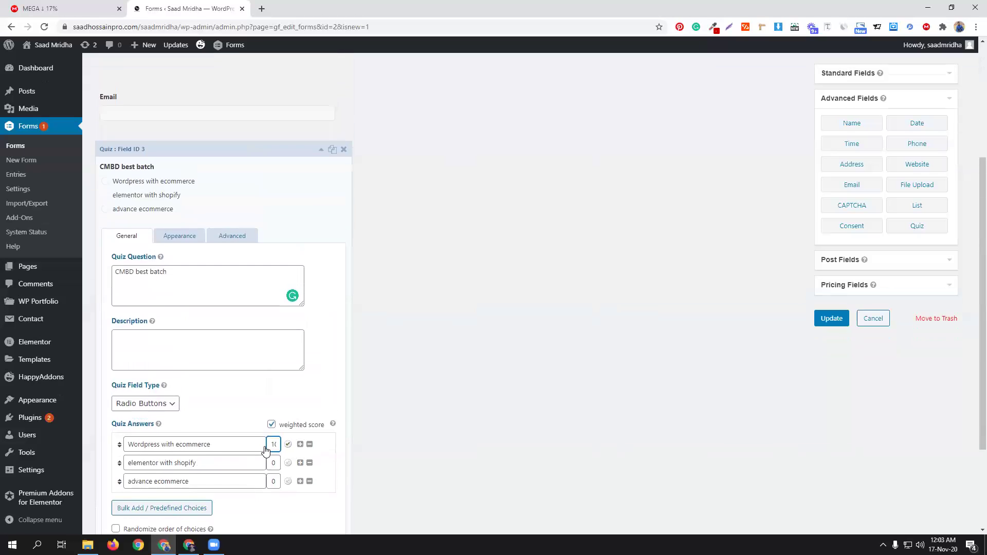
scroll(265, 451, up, 3)
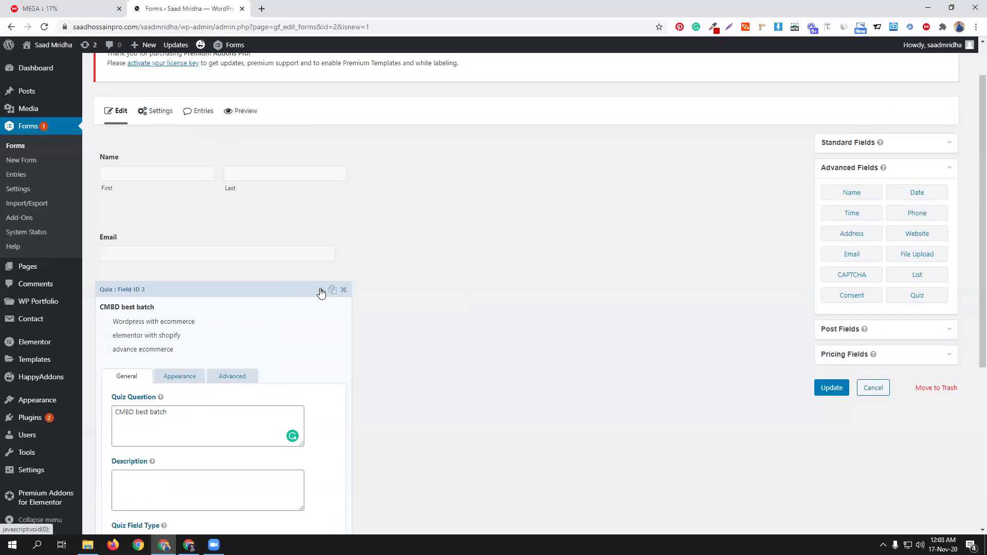
click(321, 292)
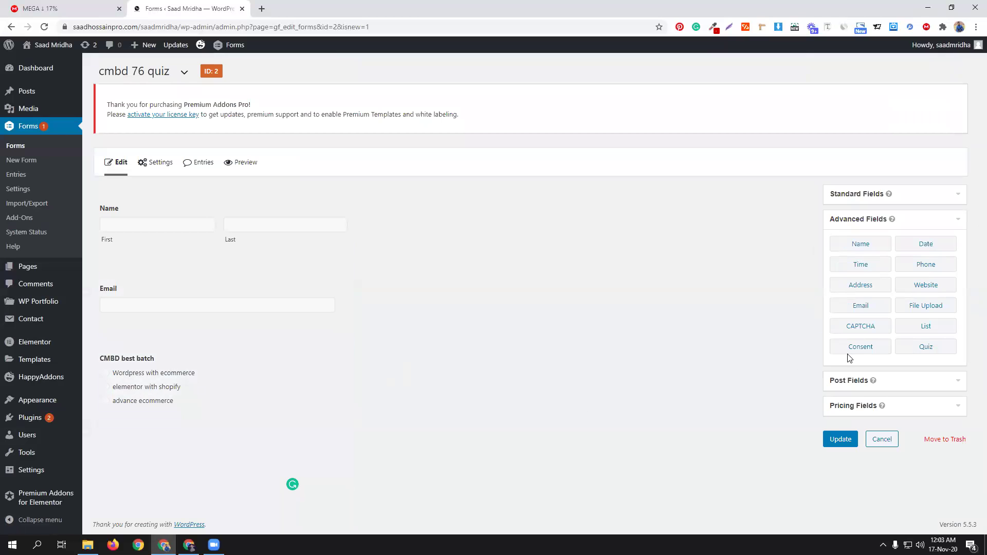
click(940, 349)
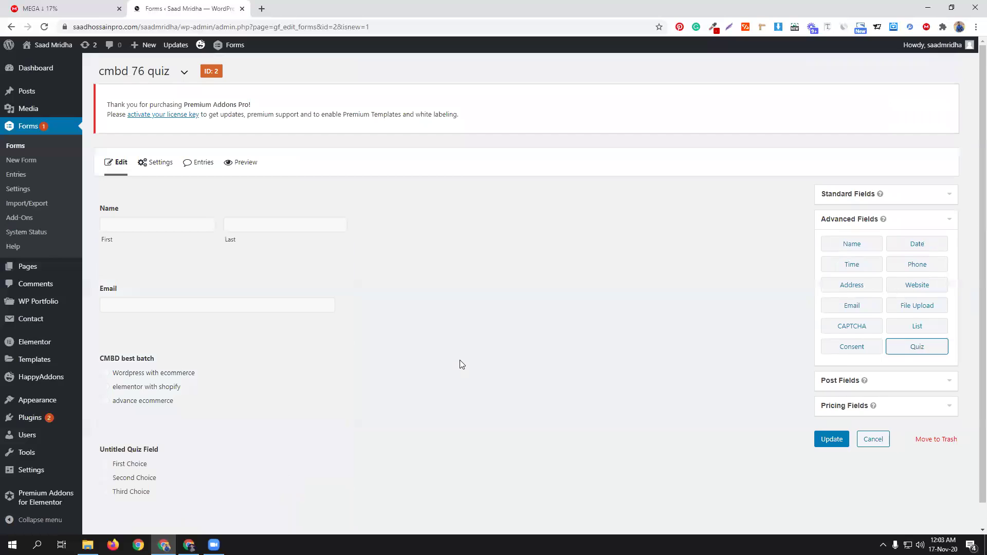
Step: Set the question to 'USA President name' with answers Donald Trump, Baiden and Minhazul
click(240, 414)
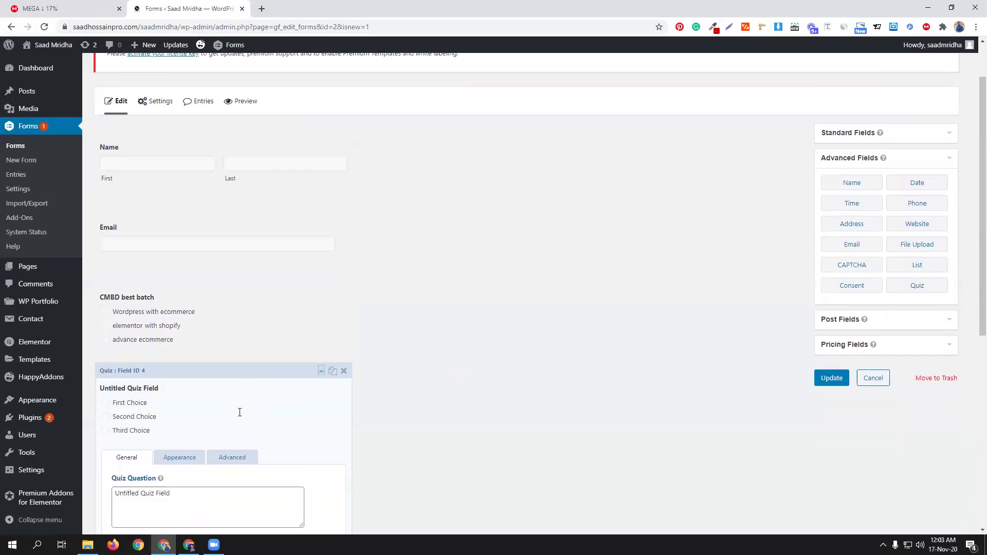
triple_click(182, 226)
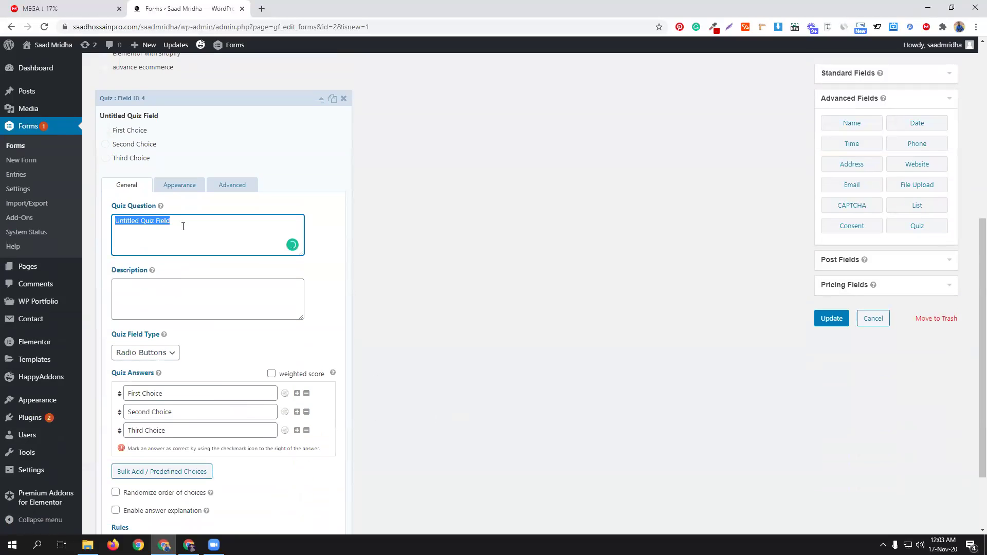
text(USA )
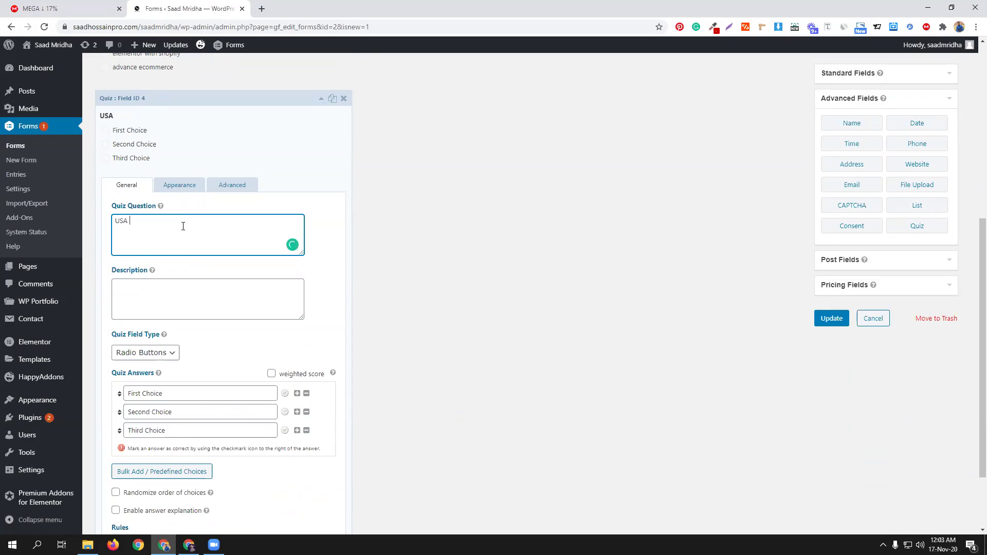
text(President name)
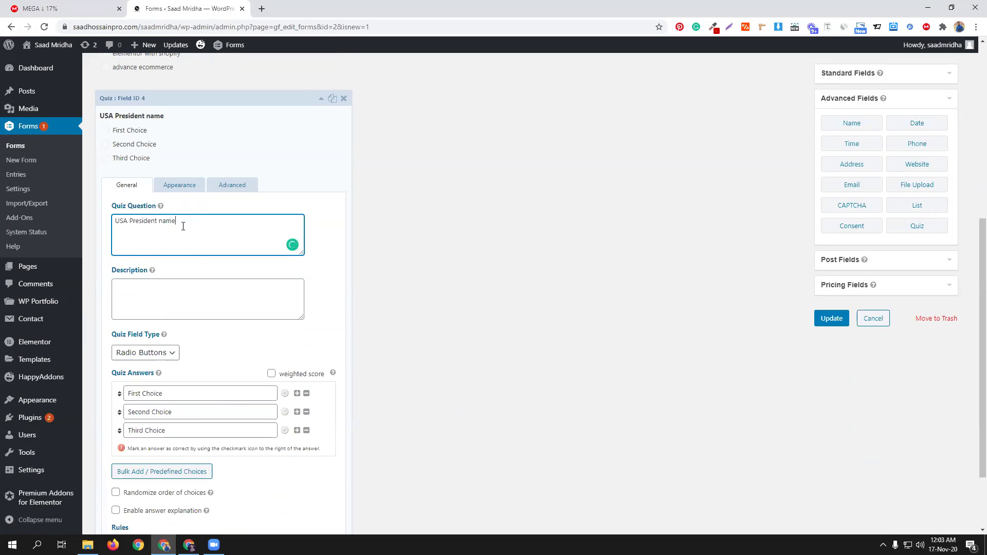
click(183, 394)
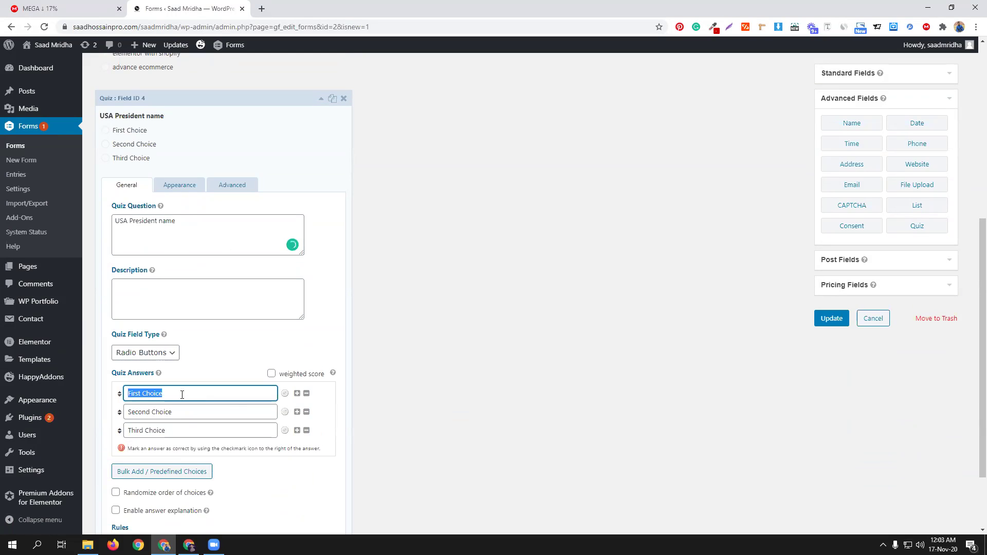
text(Donald Trump)
click(180, 412)
key(ctrl+a)
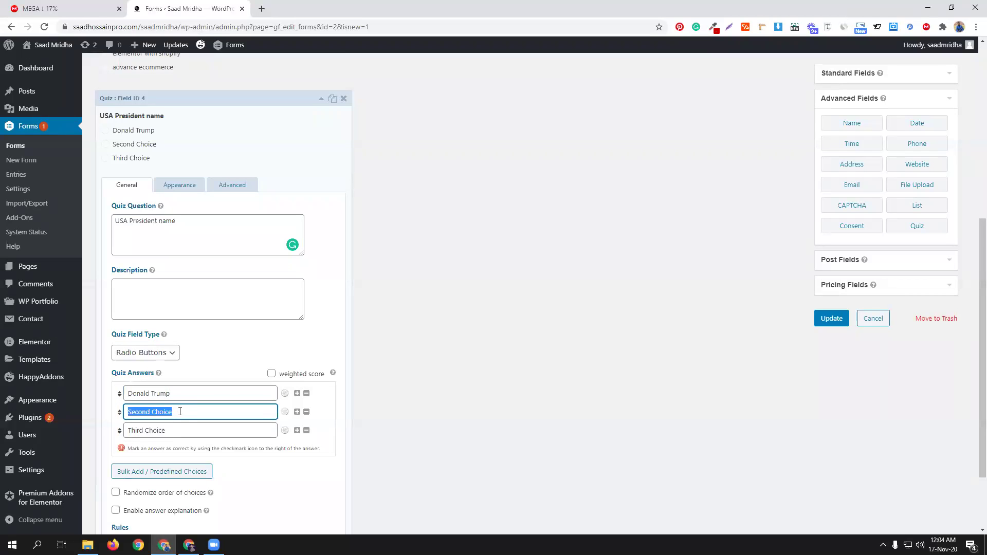
text(Baiden)
click(188, 432)
key(ctrl+a)
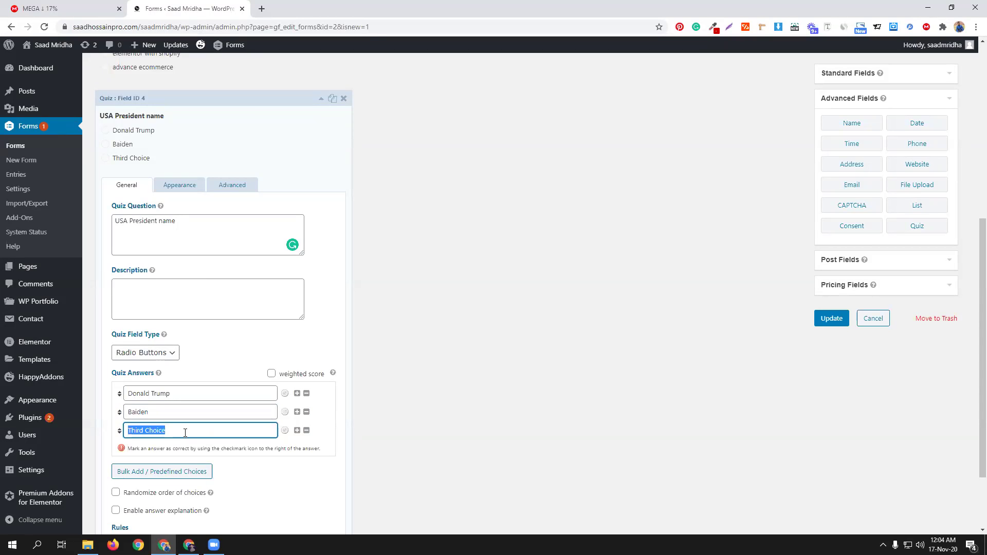
text(Minhazul)
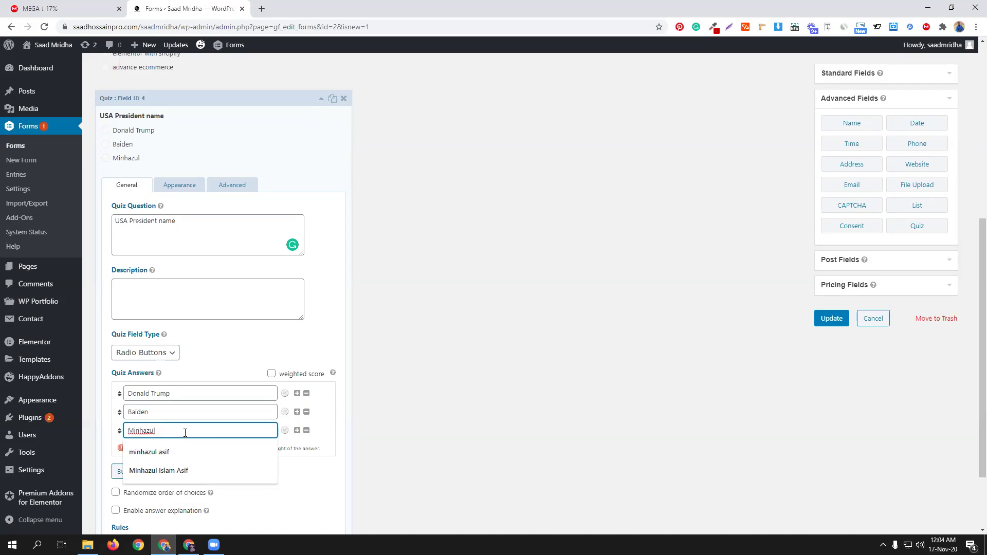
click(182, 451)
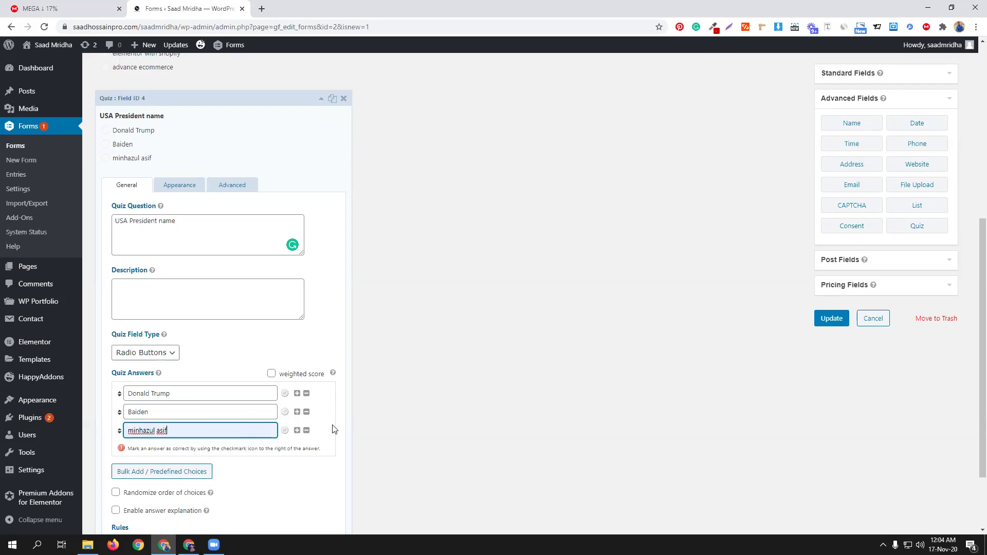
scroll(297, 439, down, 1)
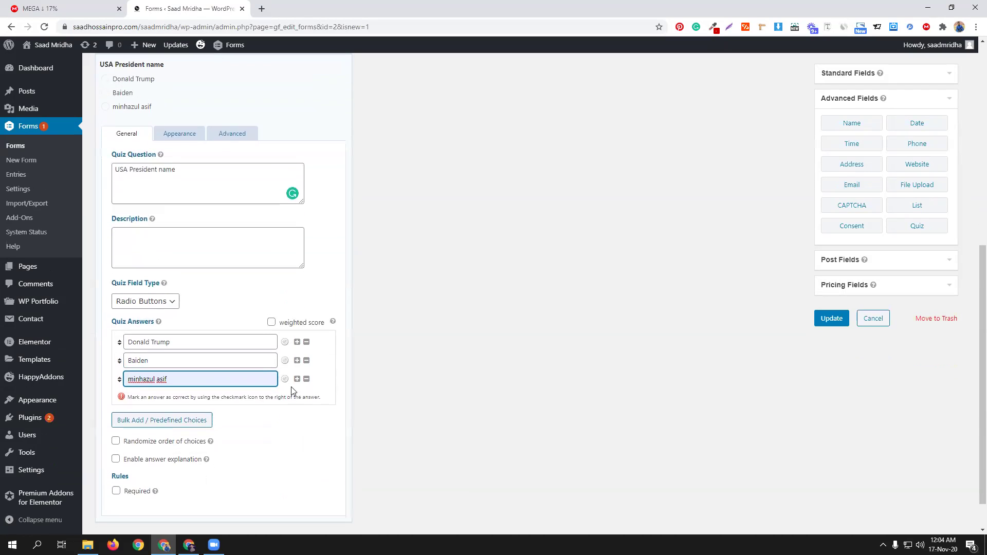
click(298, 379)
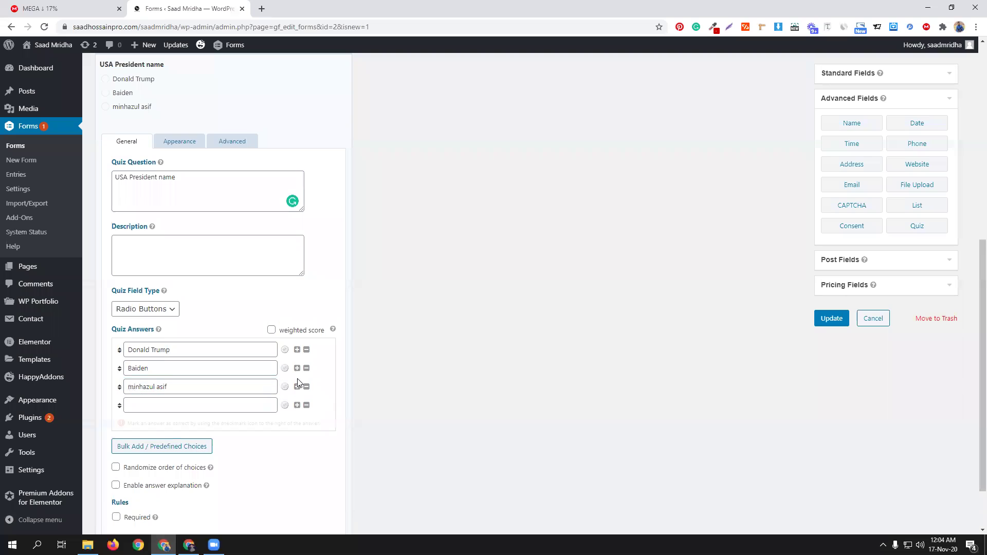
click(201, 407)
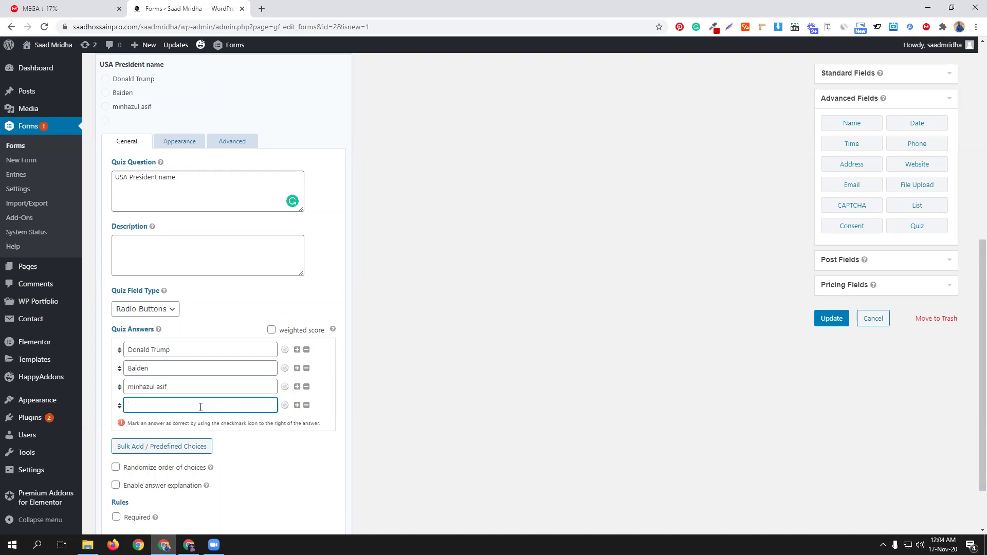
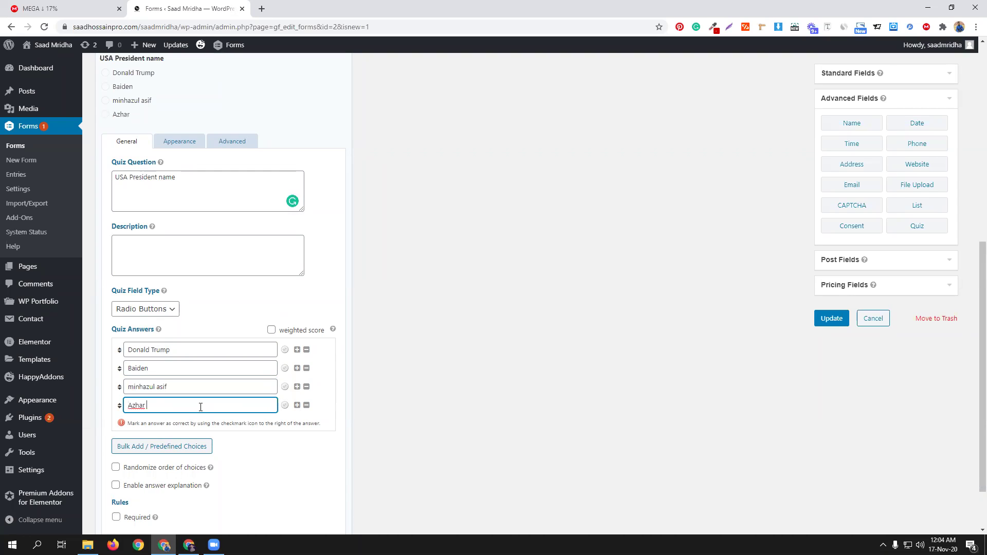
Step: Enable weighted scoring, give Baiden a score of 10, and add another Quiz field
click(282, 330)
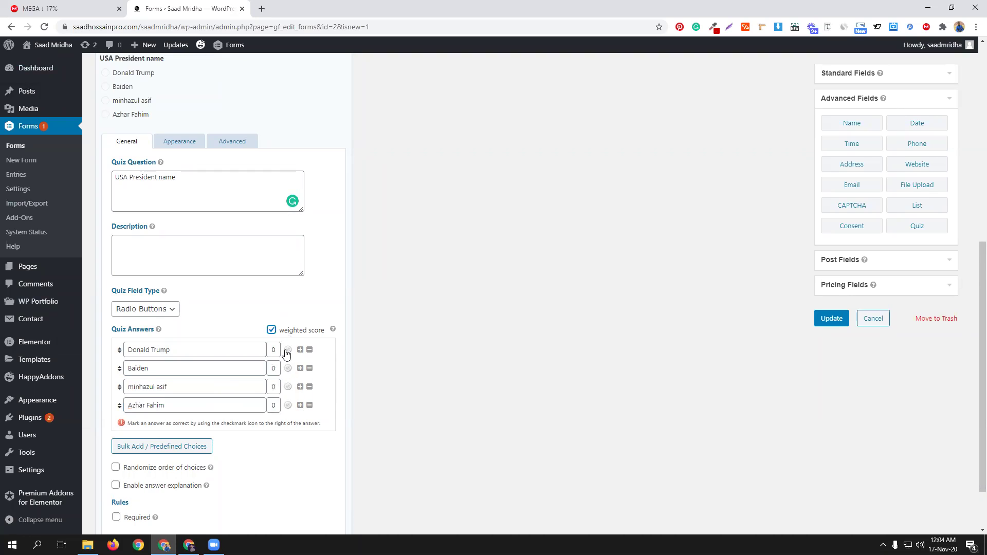
click(272, 368)
text(10)
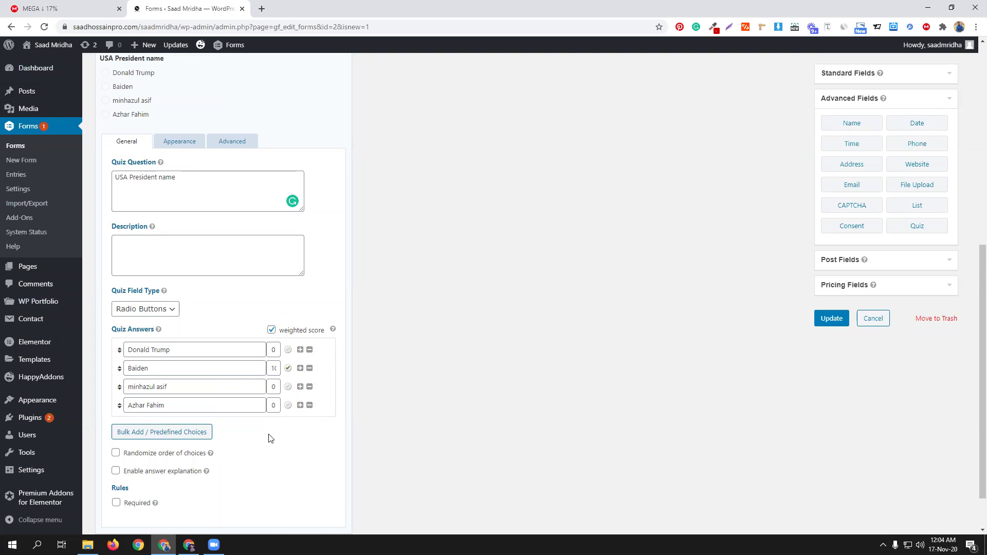
scroll(294, 166, up, 2)
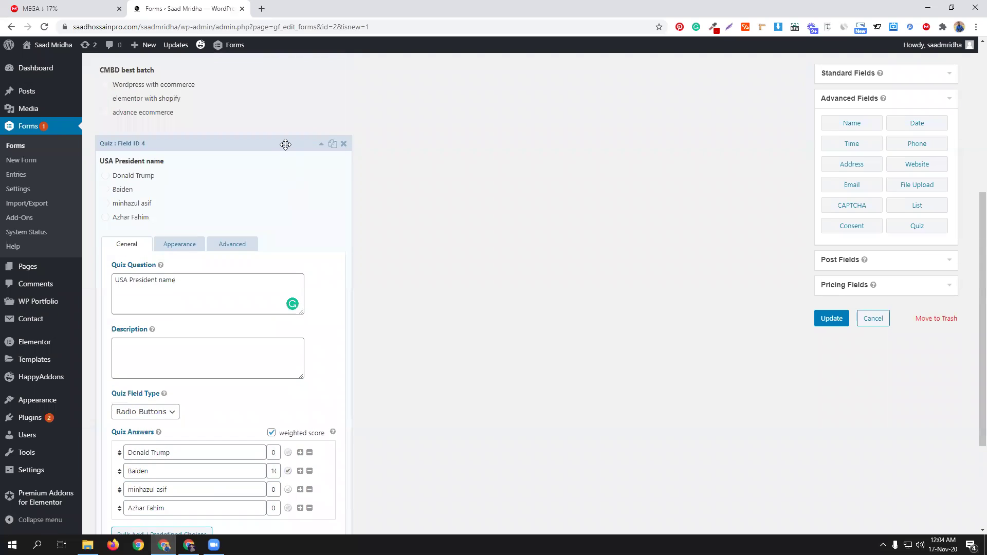
click(321, 144)
click(919, 310)
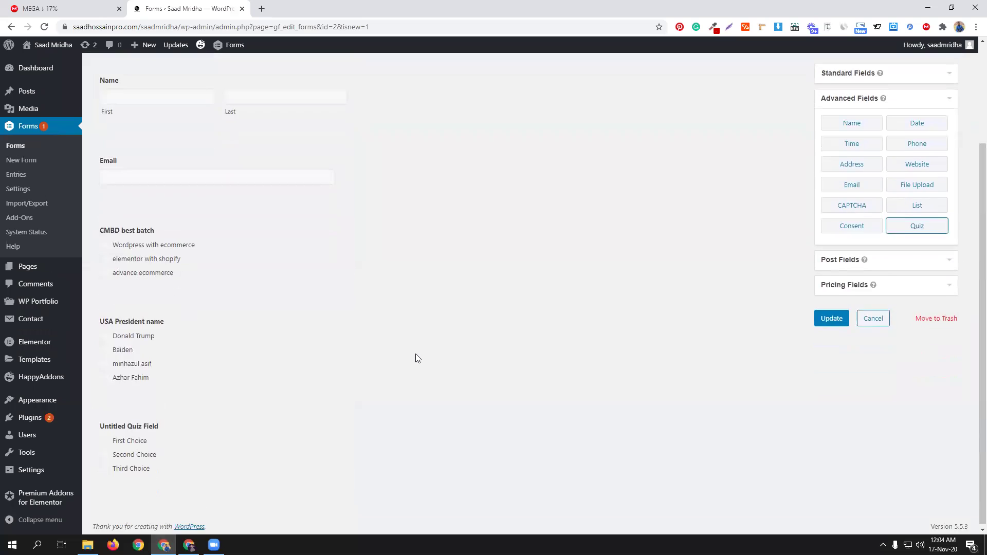
Step: Set the question to 'CodemanBD Location' with answers Dhanmondi, Mirpur and Gulshan
click(208, 415)
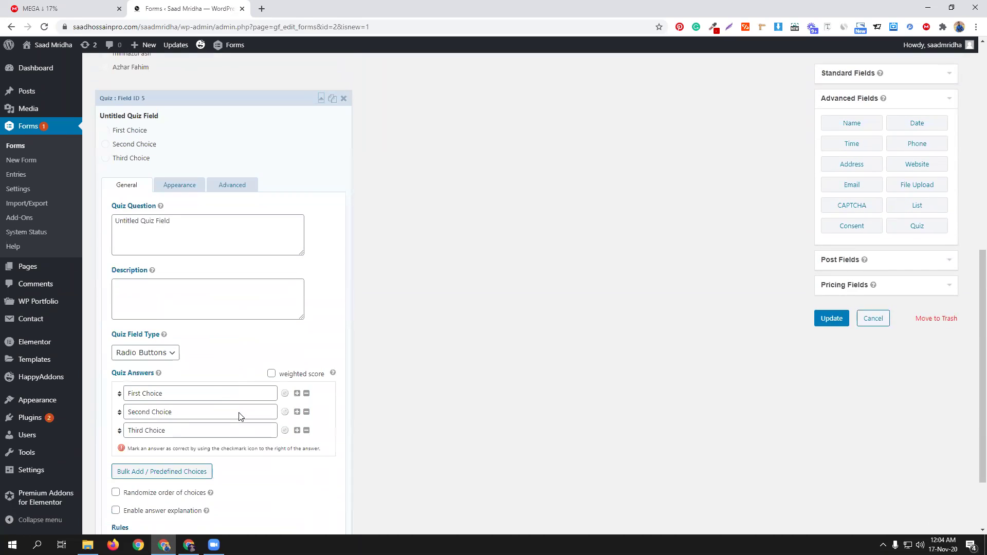
triple_click(189, 220)
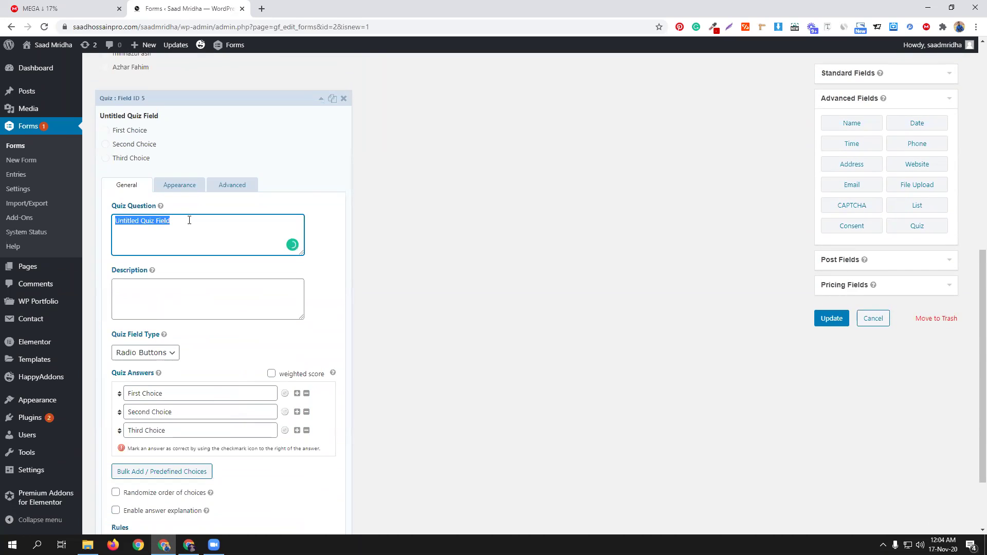
text(Codem)
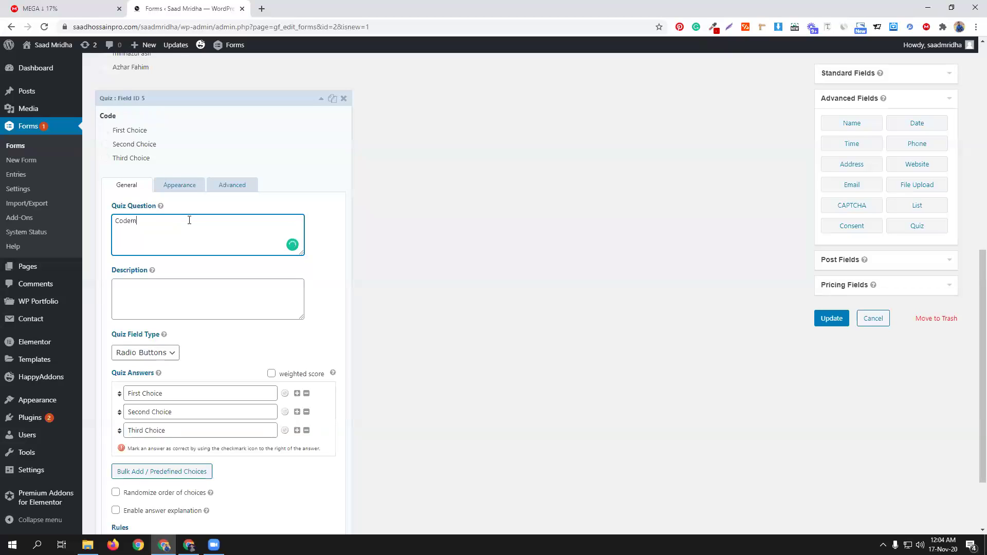
text(anBD Location)
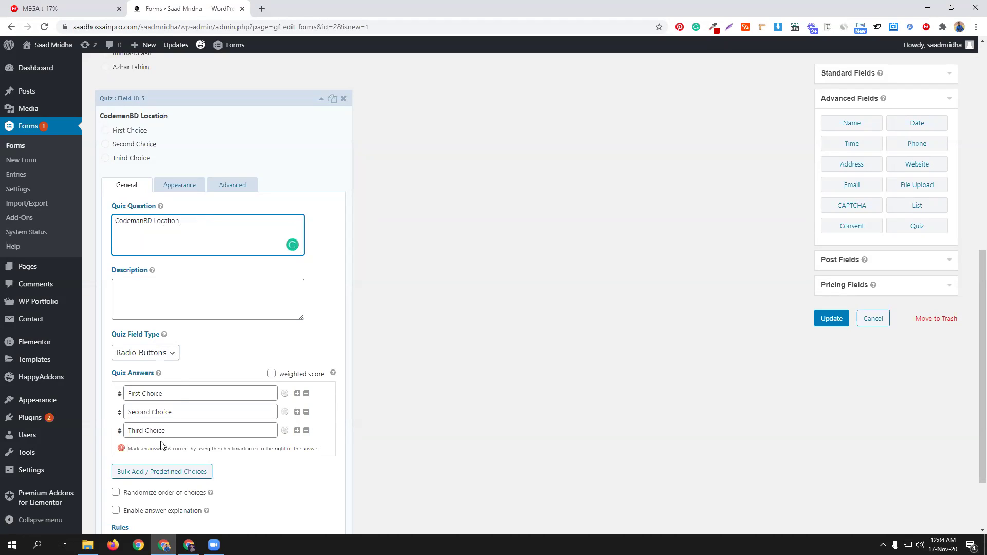
triple_click(177, 390)
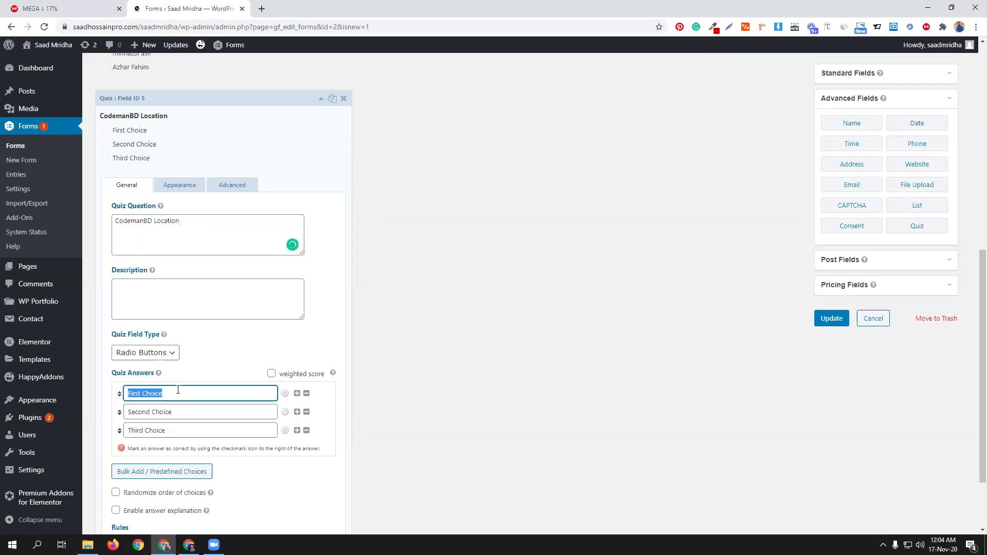
text(Dhanmondi)
triple_click(183, 412)
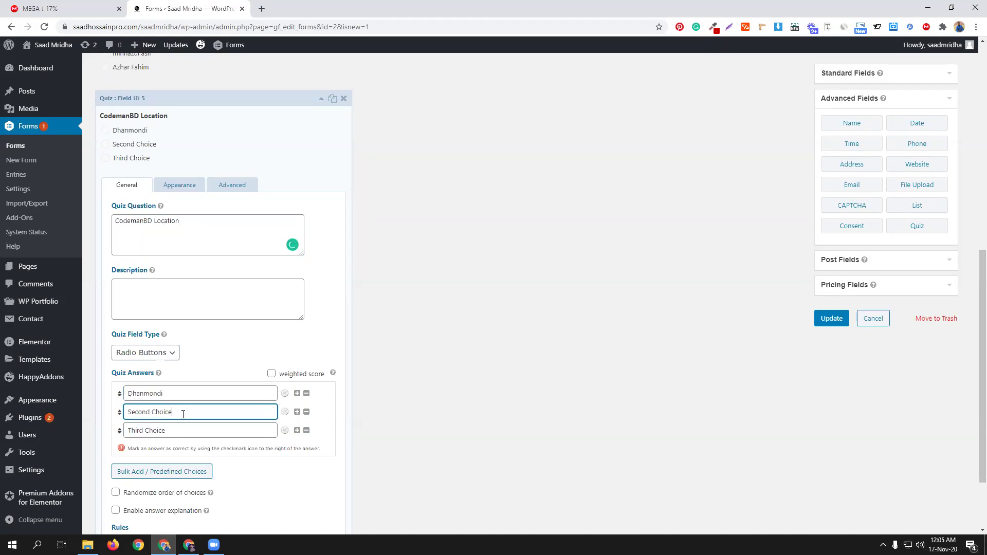
text(Mirpur)
triple_click(177, 427)
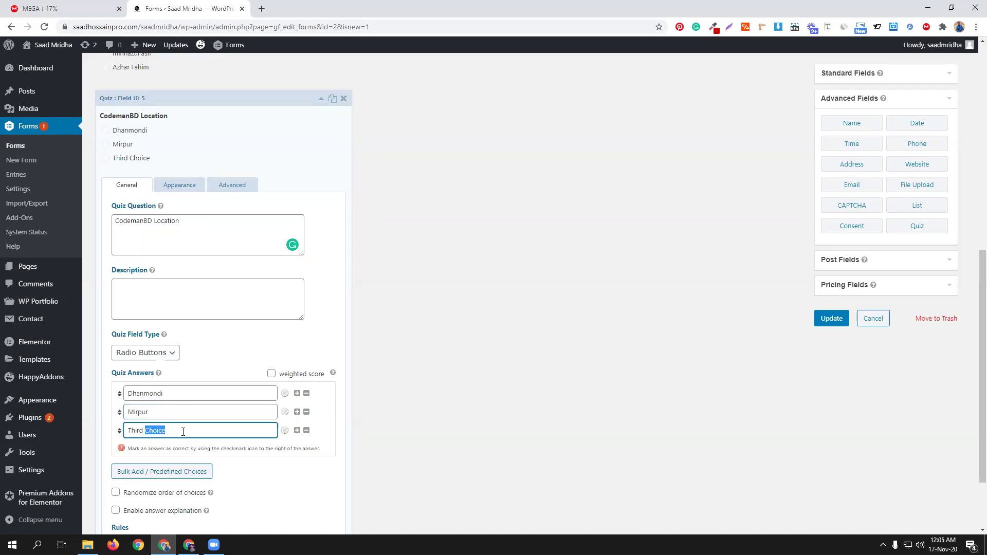
text(ul;s)
text(han)
key(Left)
key(Left)
key(Left)
key(Left)
key(BackSpace)
Step: Enable weighted scoring, mark Dhanmondi correct with score 10, then update and preview the form
click(272, 373)
click(273, 390)
text(1)
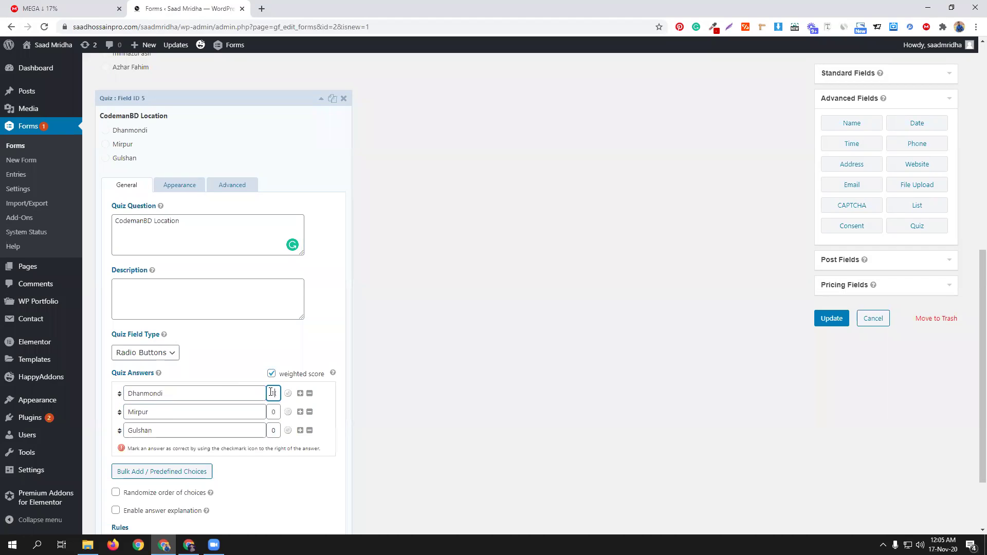
click(288, 393)
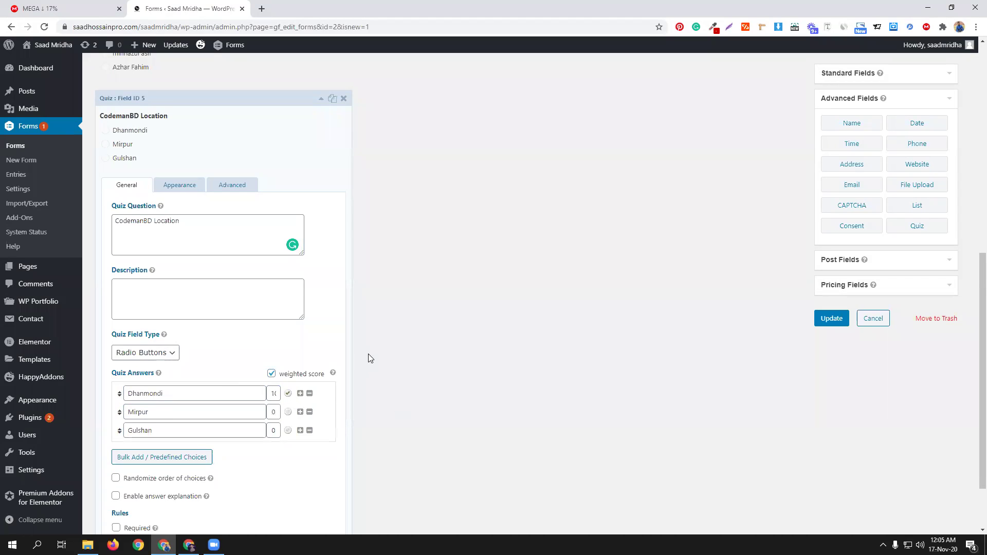
click(834, 318)
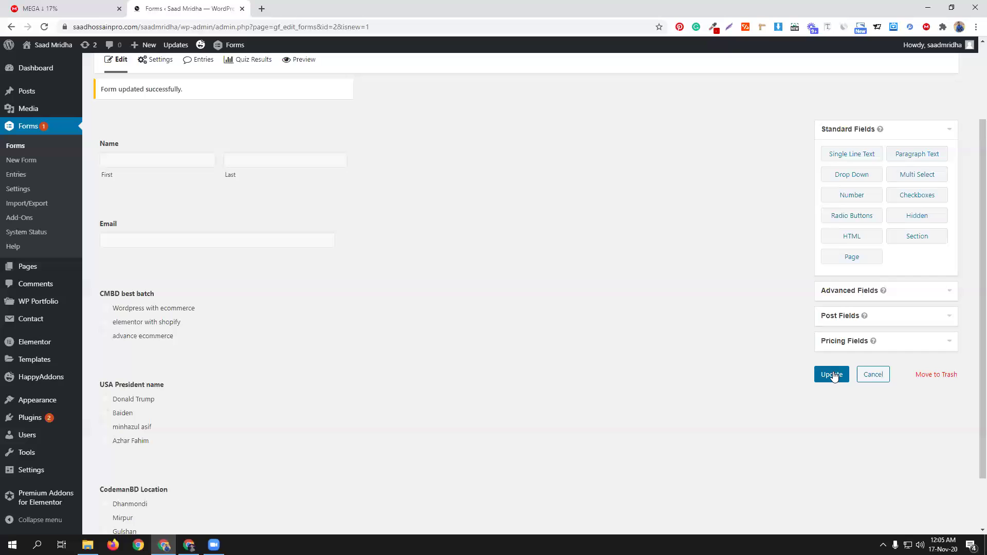
scroll(298, 278, up, 2)
click(288, 162)
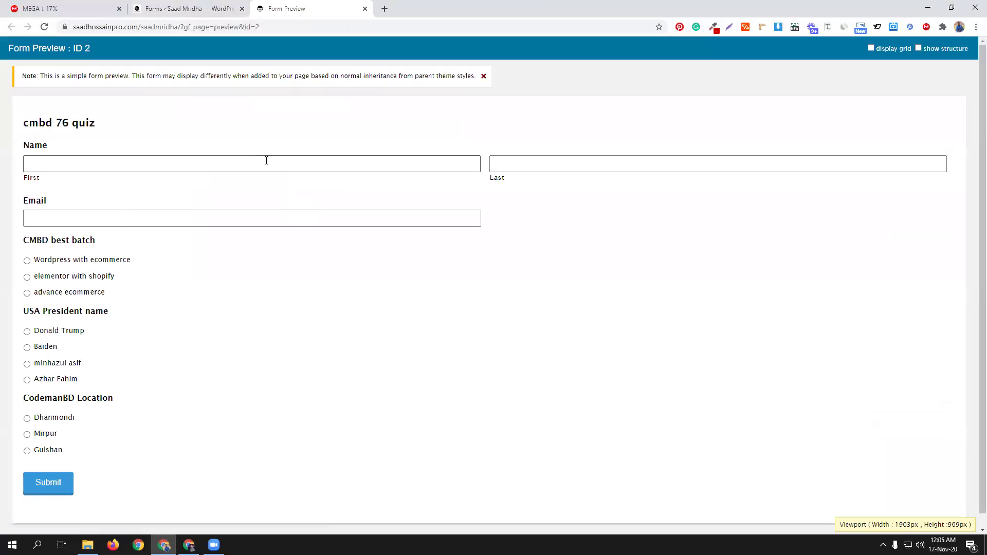
Step: Submit a preview entry answering Wordpress with ecommerce, Donald Trump and Dhanmondi, then return to the editor
click(267, 163)
click(268, 269)
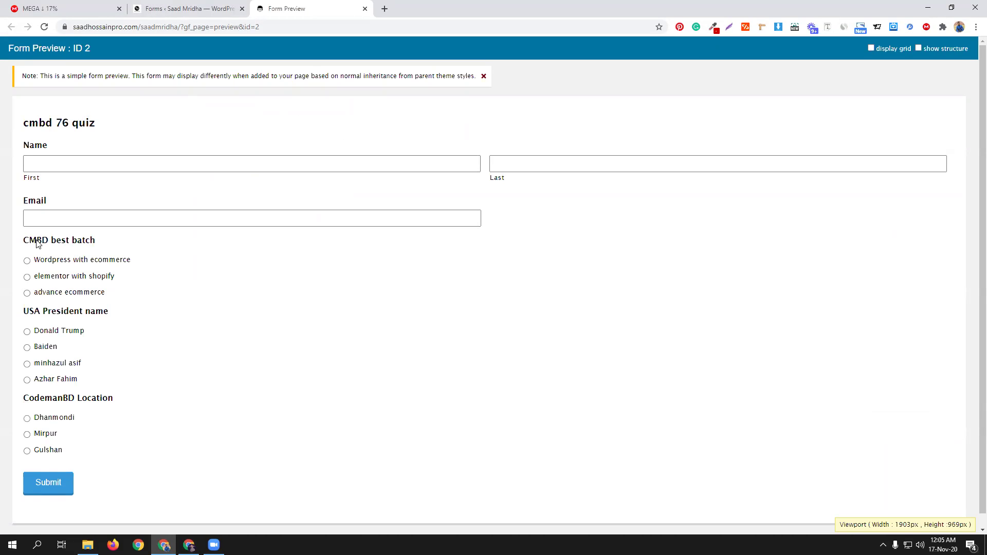
click(74, 263)
click(55, 297)
click(56, 262)
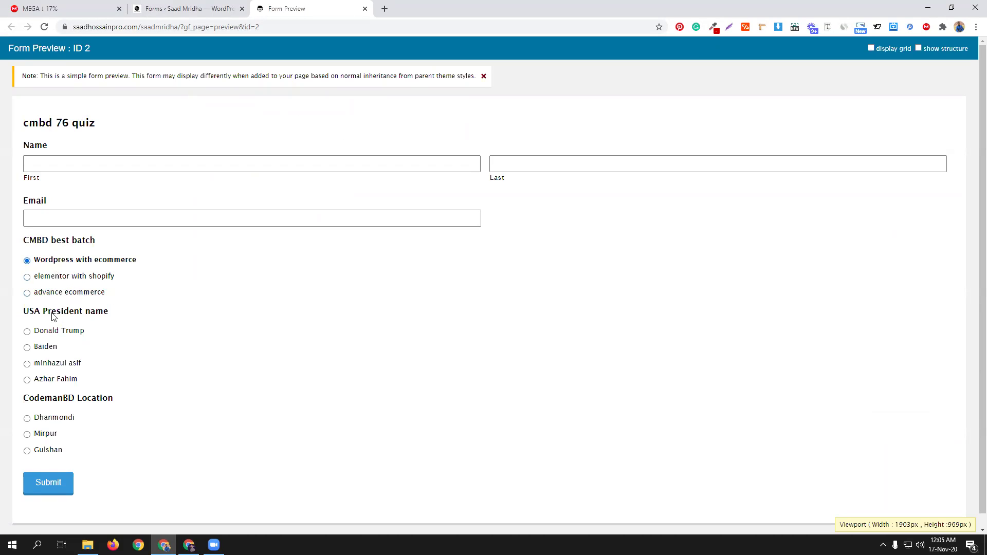
click(56, 332)
scroll(229, 375, down, 1)
click(57, 408)
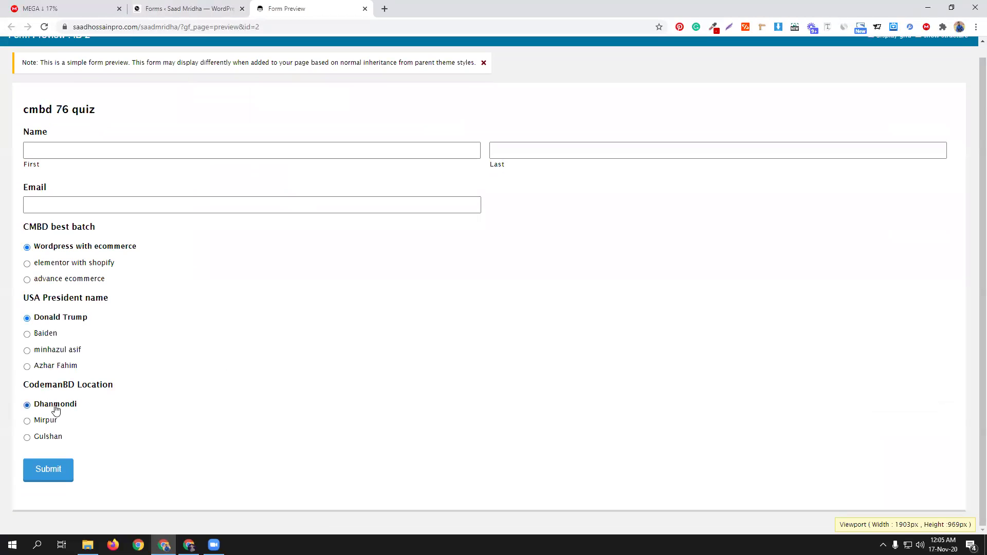
click(47, 468)
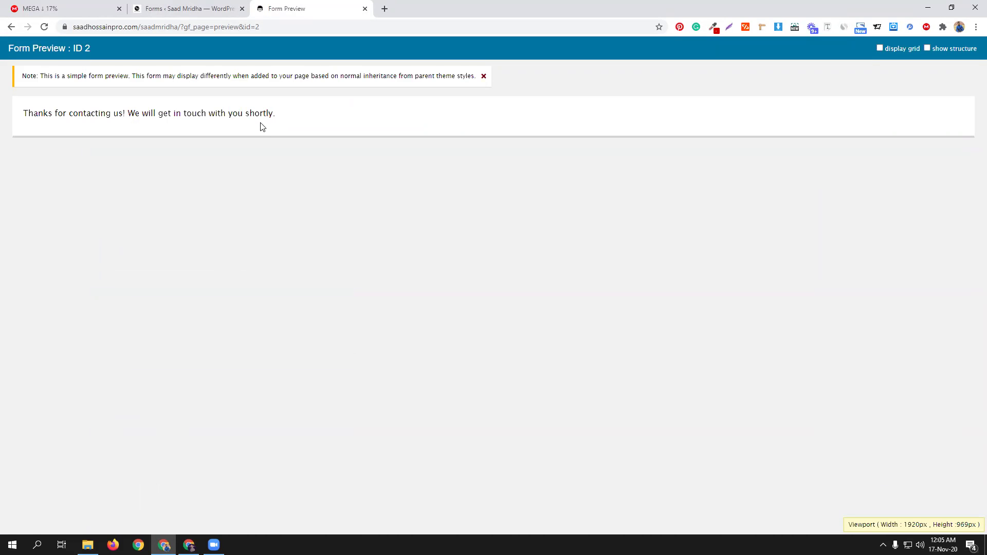
click(183, 8)
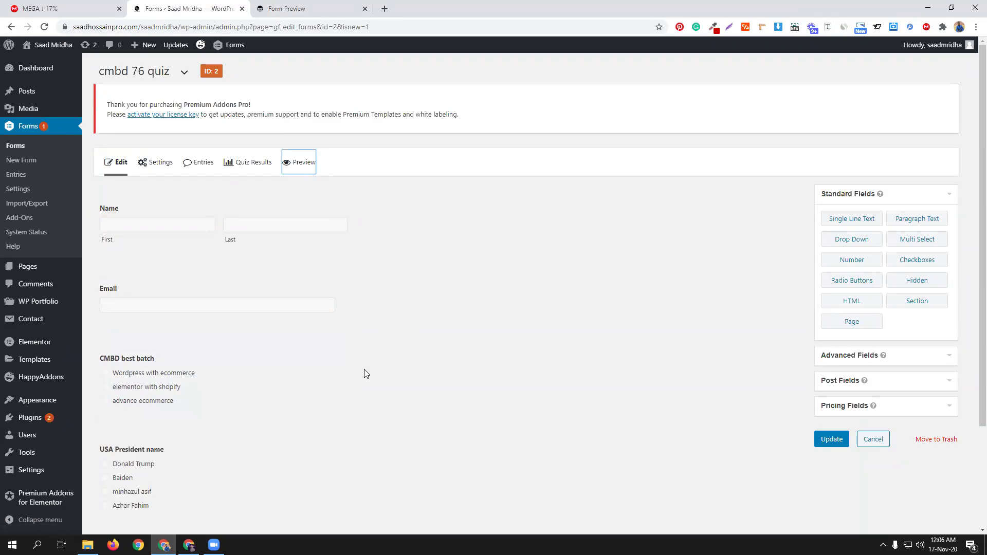
Step: Switch the quiz grading to Pass/Fail, keep the 50% pass percentage, and update the settings
mouse_move(161, 161)
click(147, 260)
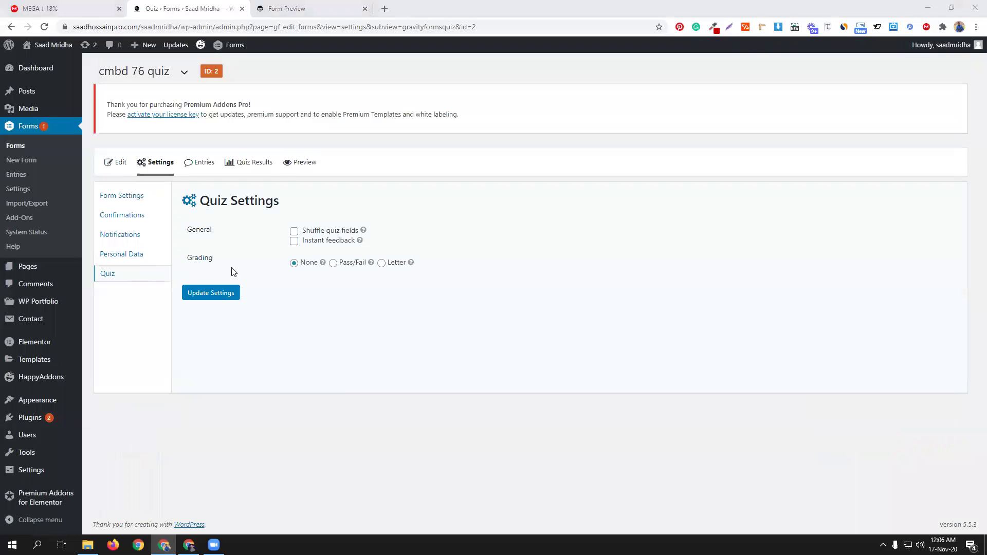
click(343, 262)
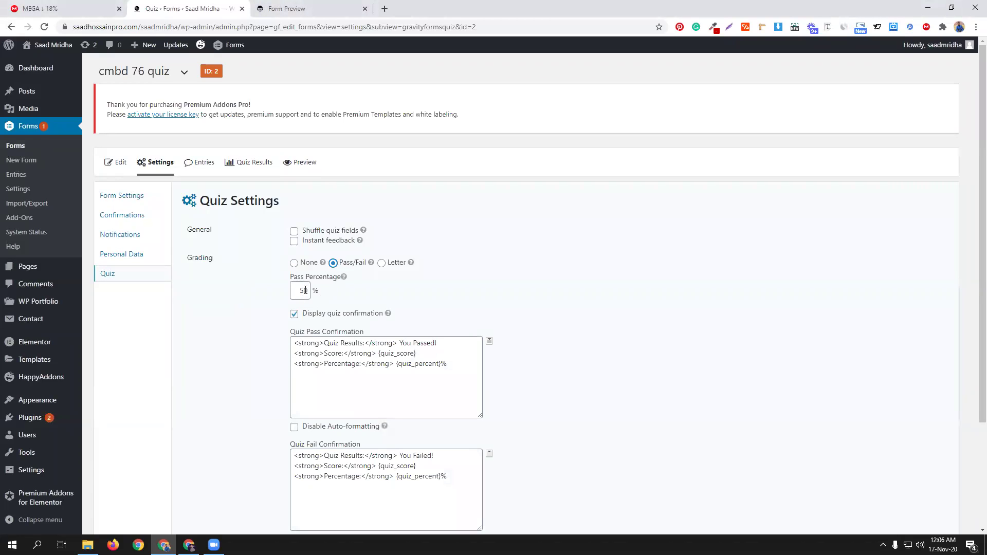
scroll(604, 383, down, 1)
scroll(604, 383, down, 1)
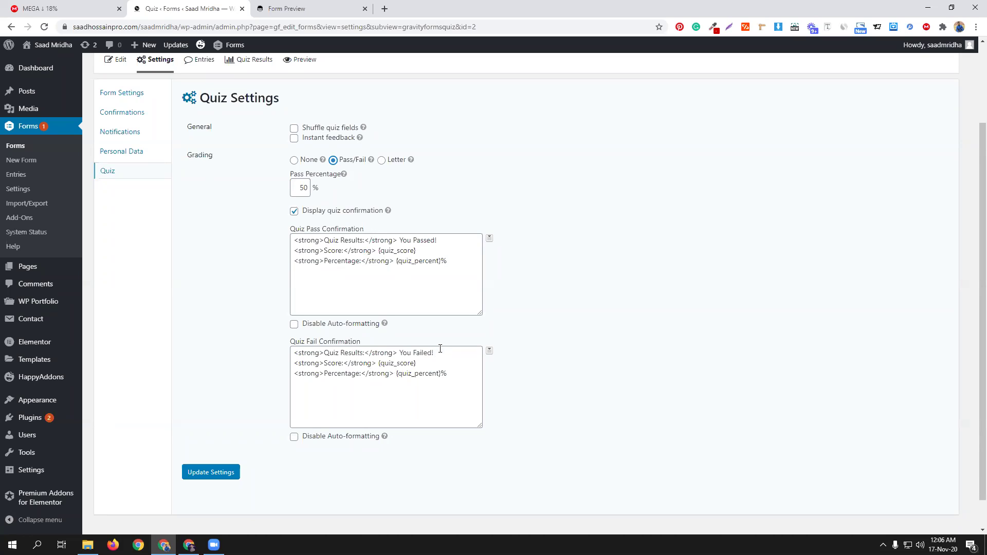
click(489, 239)
scroll(438, 308, down, 1)
scroll(446, 308, down, 2)
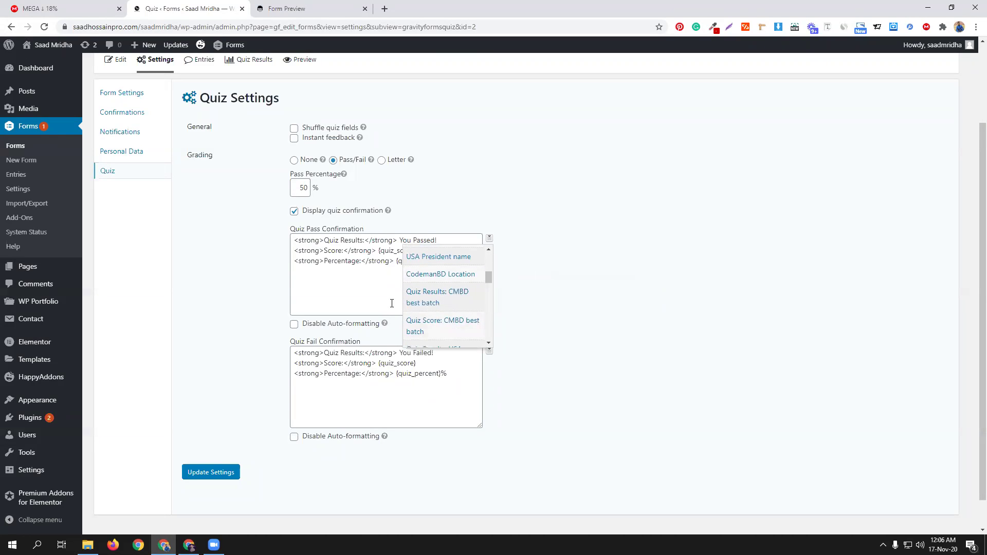
click(364, 289)
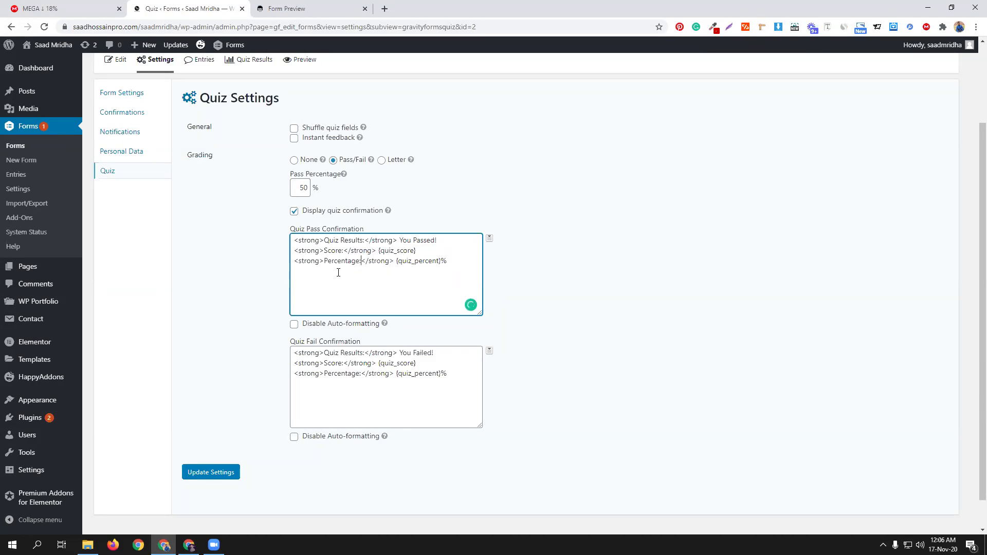
scroll(574, 413, up, 2)
scroll(574, 414, down, 2)
scroll(574, 413, down, 1)
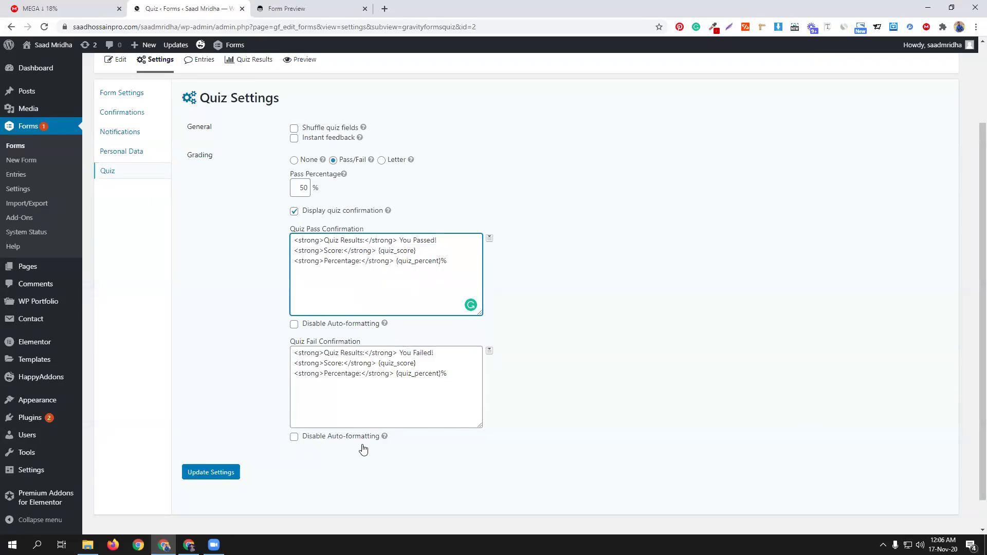
click(206, 472)
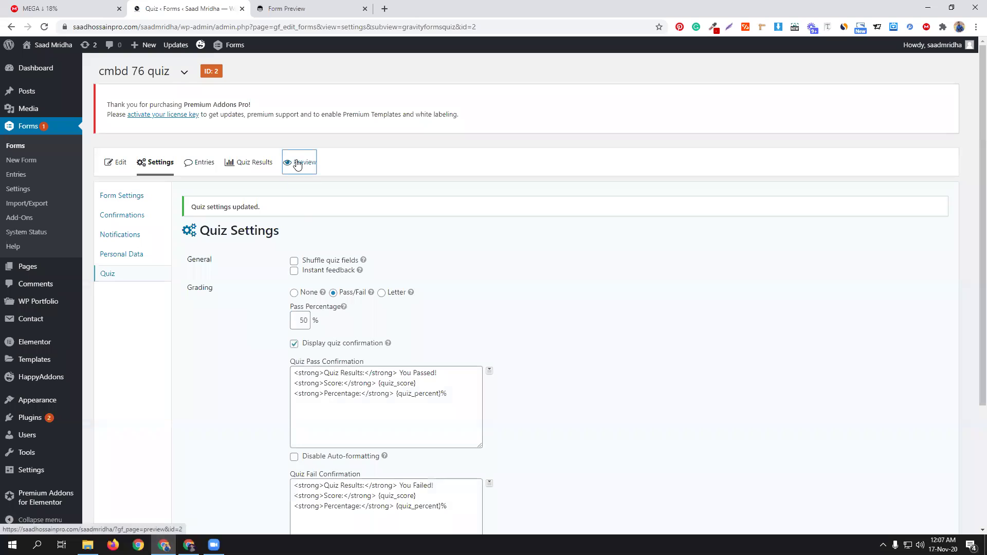
Step: Preview and submit Wordpress with ecommerce, Donald Trump and Dhanmondi, getting 'You Passed' at 67%
click(298, 163)
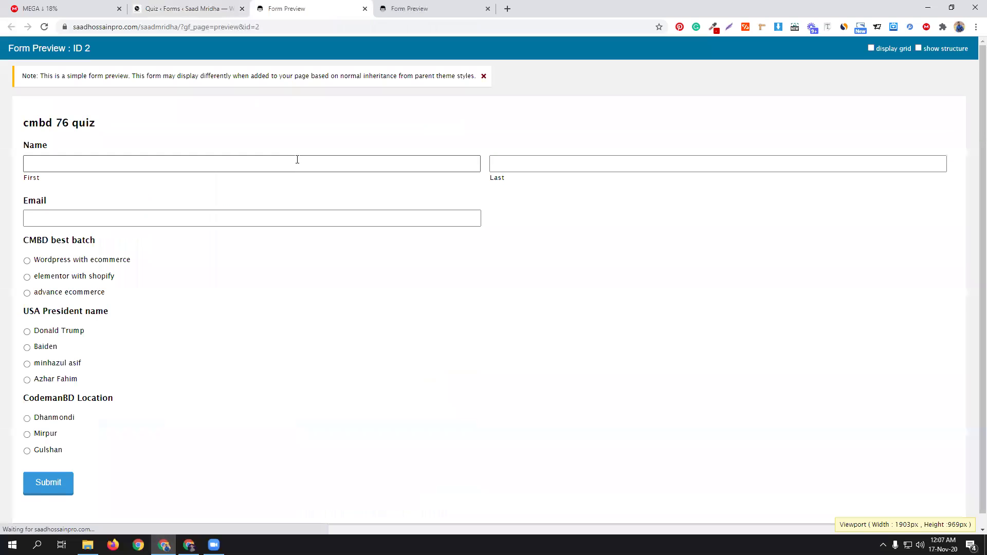
click(84, 262)
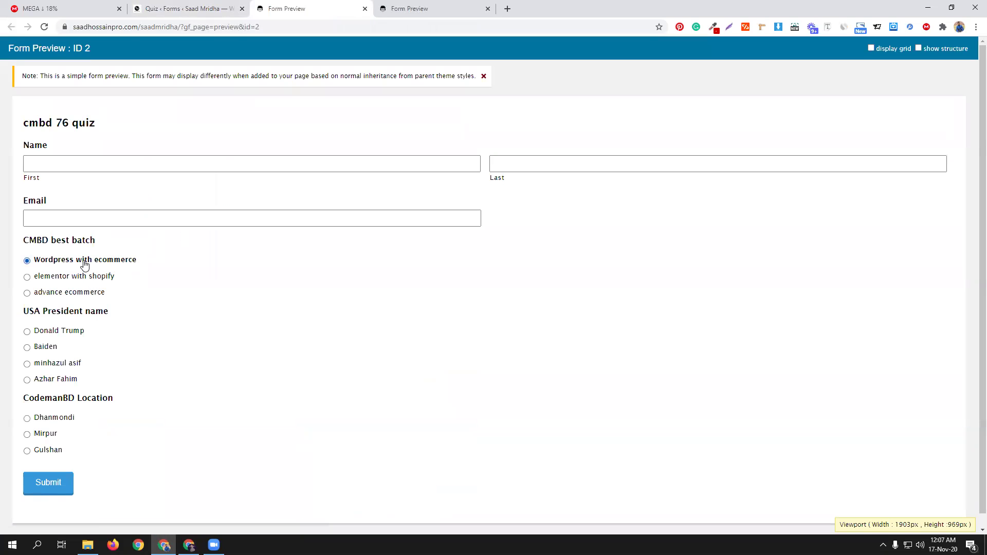
click(61, 337)
click(54, 419)
click(46, 486)
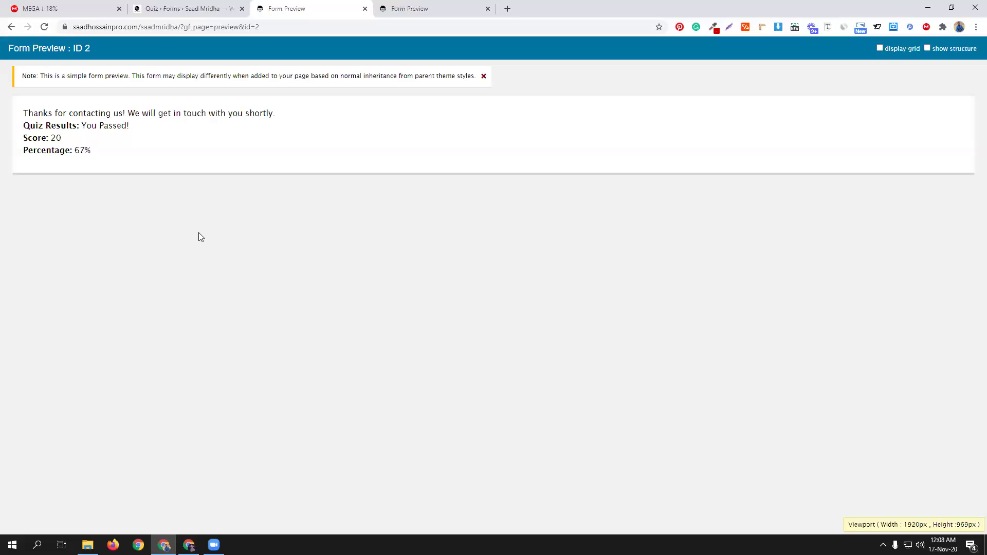
click(201, 7)
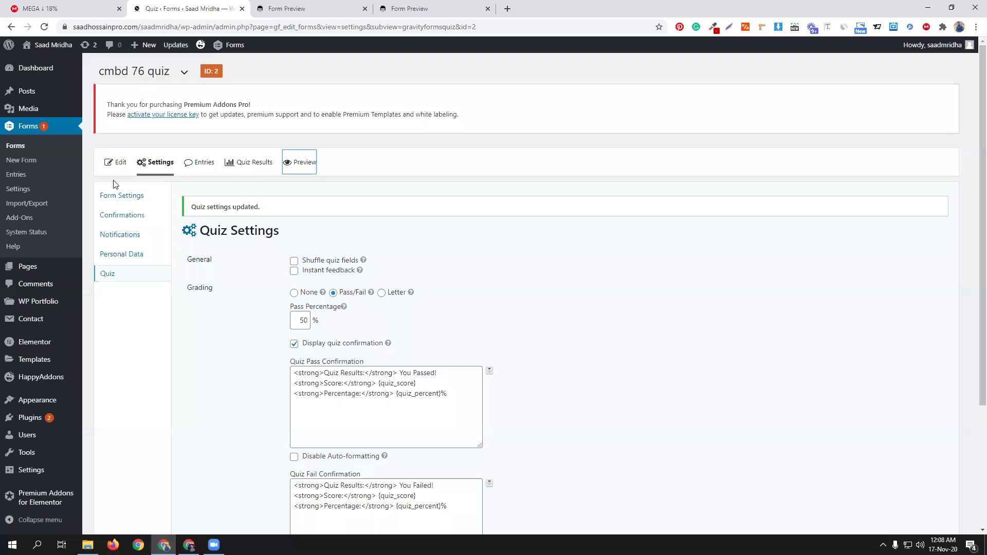
Step: Open Installed Plugins in a new browser tab, then return to the quiz settings
mouse_move(41, 417)
middle_click(120, 418)
click(448, 4)
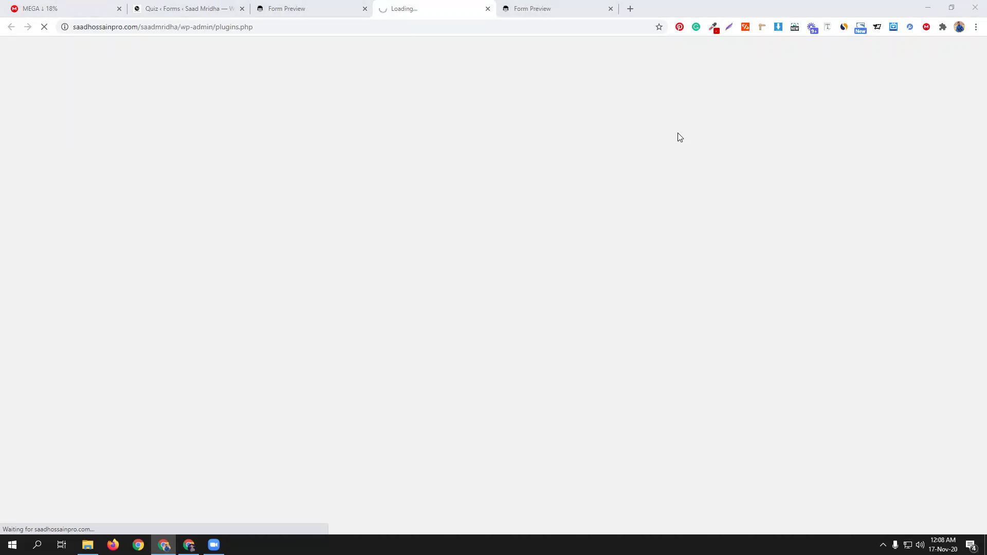
click(229, 6)
Step: Turn on Instant feedback, save the quiz settings, and open a new preview
scroll(514, 305, down, 2)
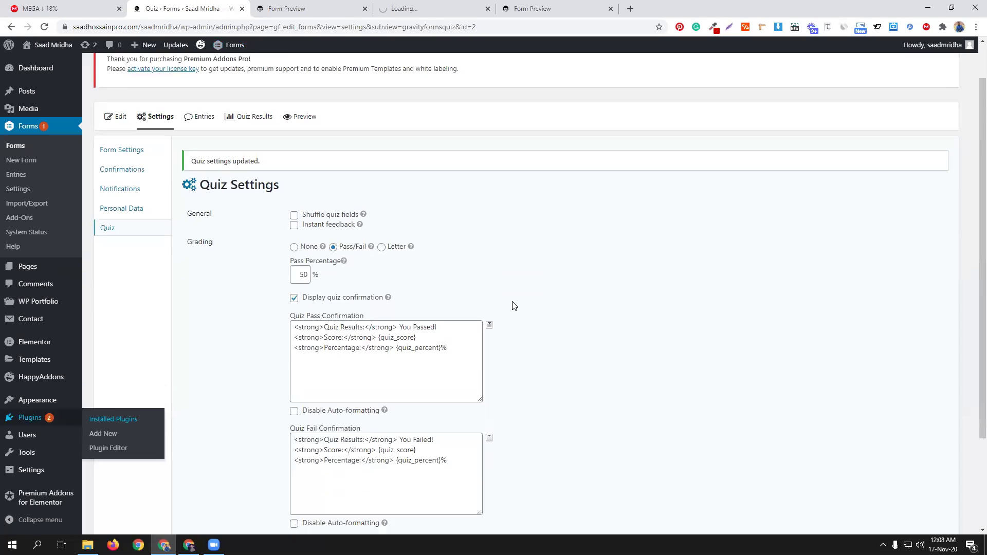
scroll(163, 196, up, 2)
mouse_move(158, 169)
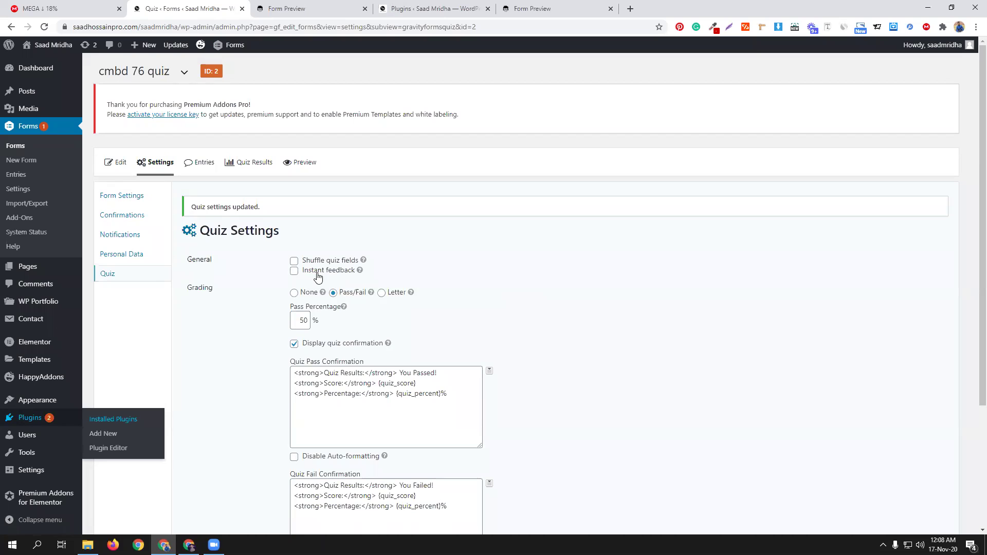
click(318, 277)
scroll(466, 280, down, 3)
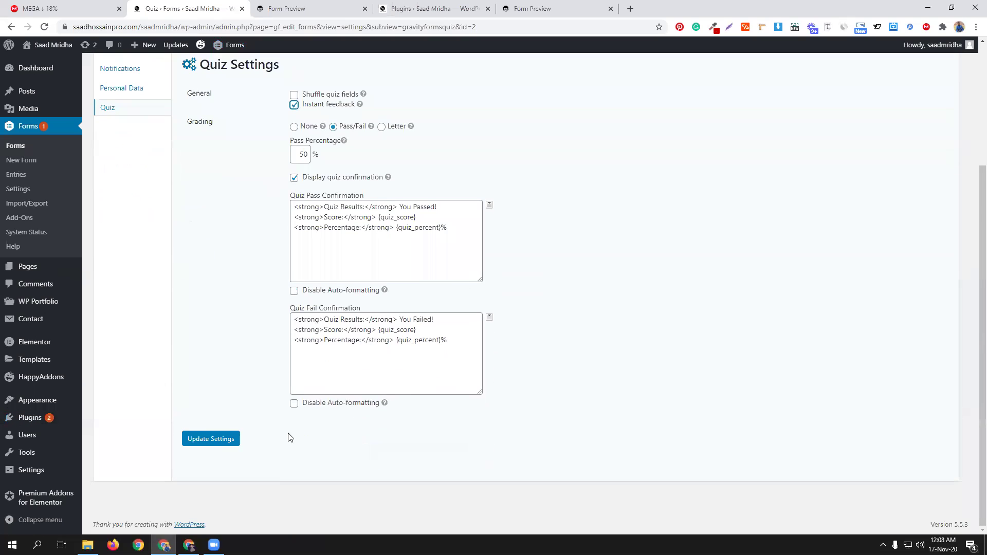
click(204, 440)
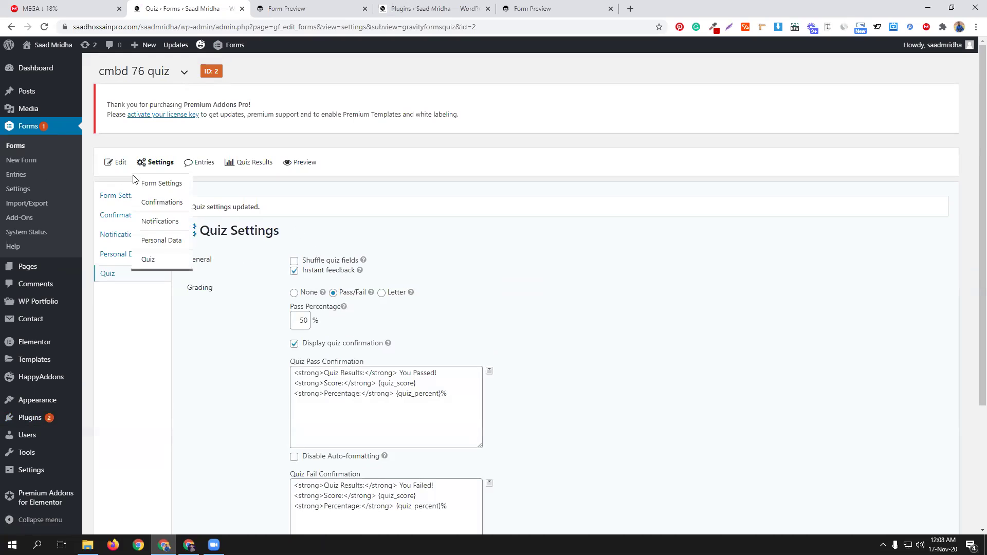
click(301, 163)
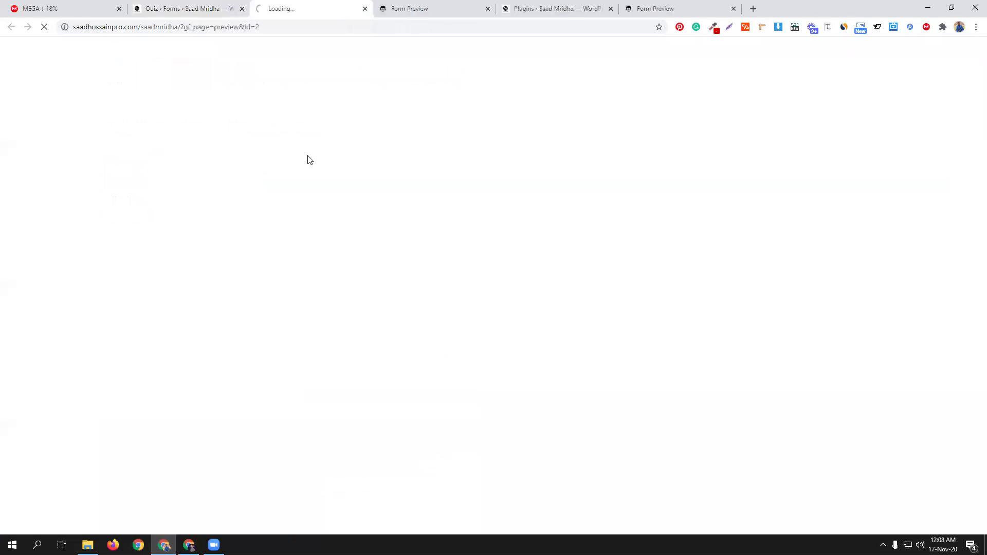
Step: Answer the preview with Wordpress with ecommerce, Donald Trump and Dhanmondi, then switch to Installed Plugins
click(61, 261)
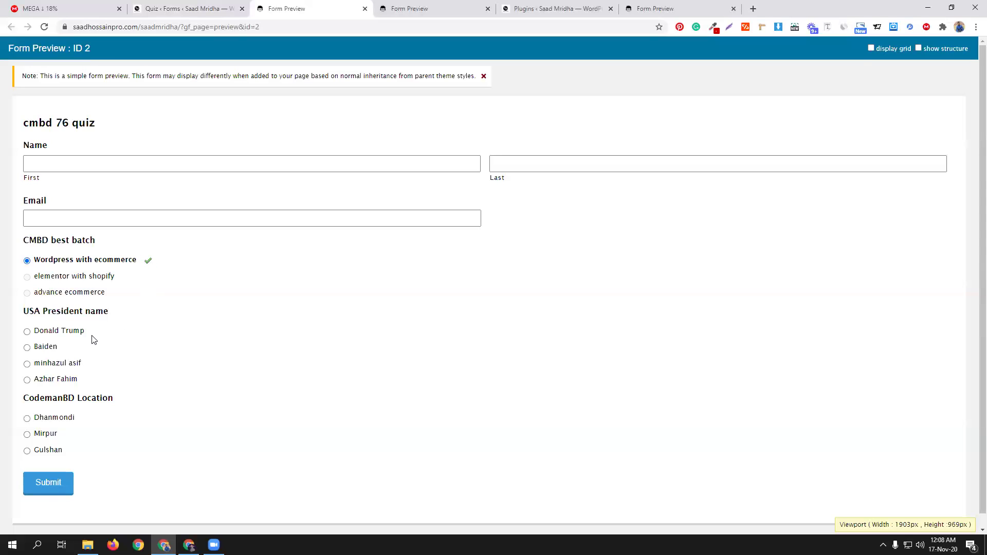
click(69, 332)
triple_click(46, 291)
click(48, 282)
triple_click(48, 279)
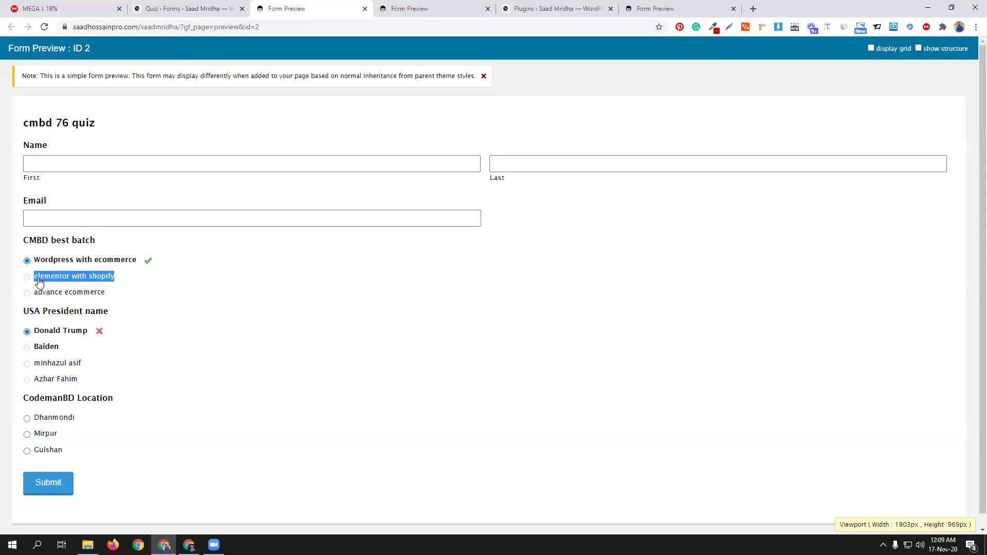
click(87, 279)
scroll(138, 308, down, 1)
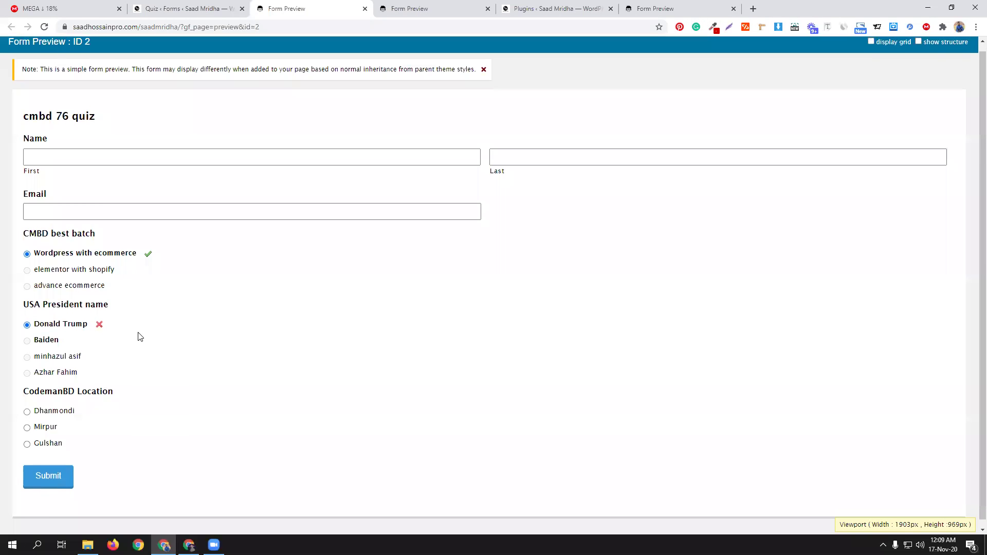
click(48, 406)
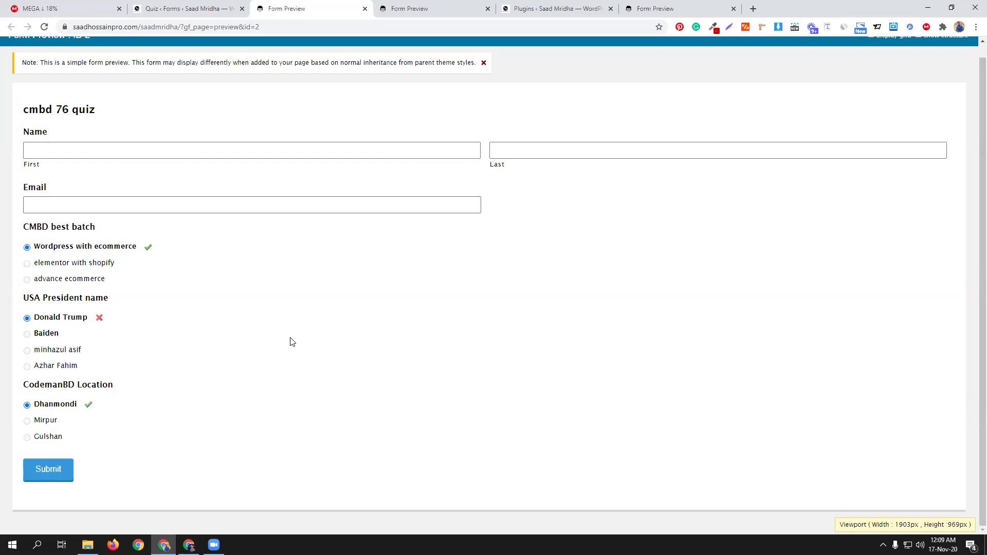
click(219, 8)
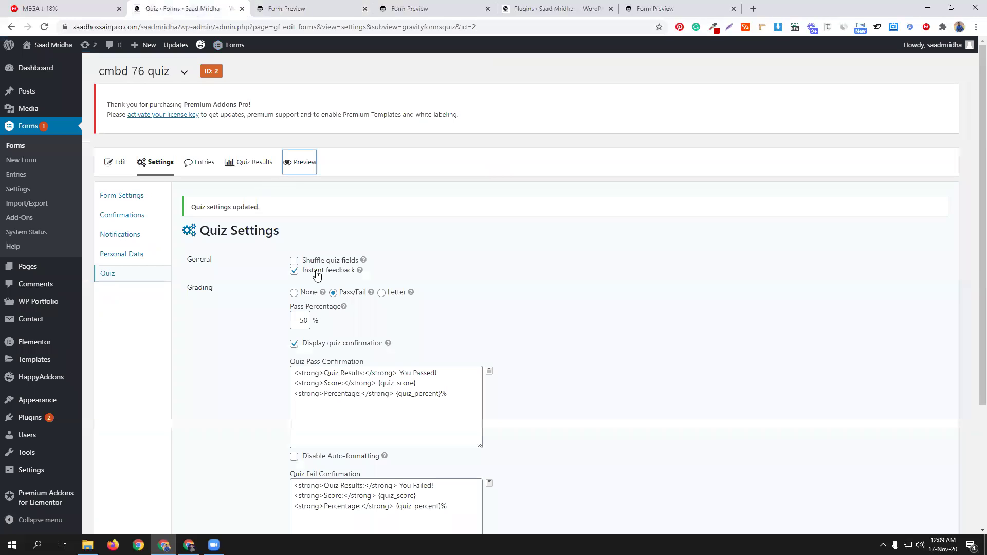
click(539, 6)
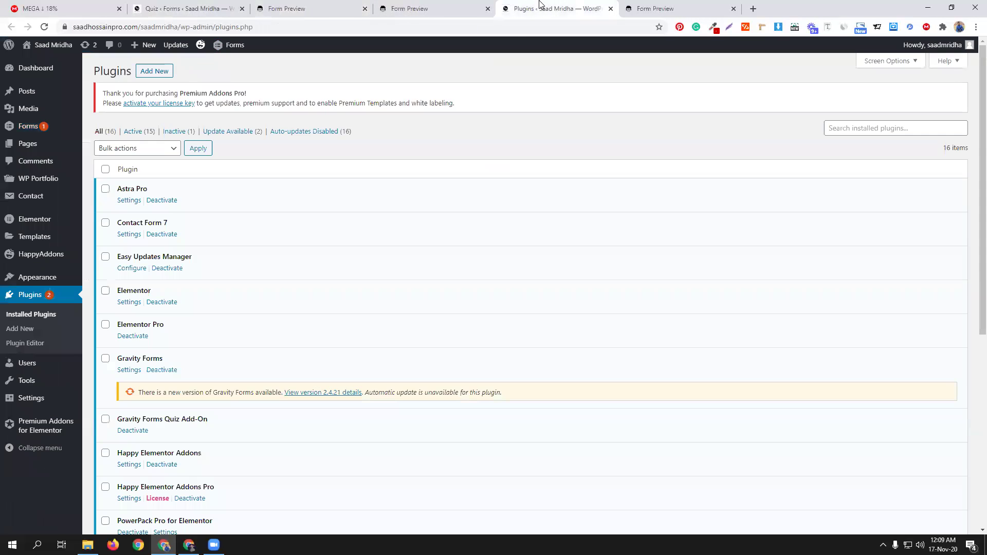
Step: On Add New Plugins, search for 'gravity form pdf' to list Gravity PDF
click(157, 73)
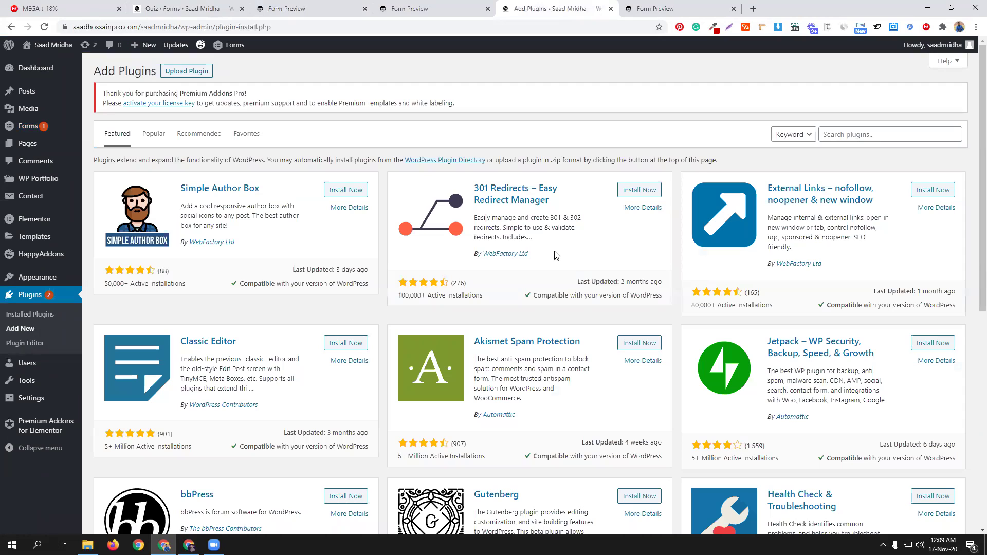
click(840, 134)
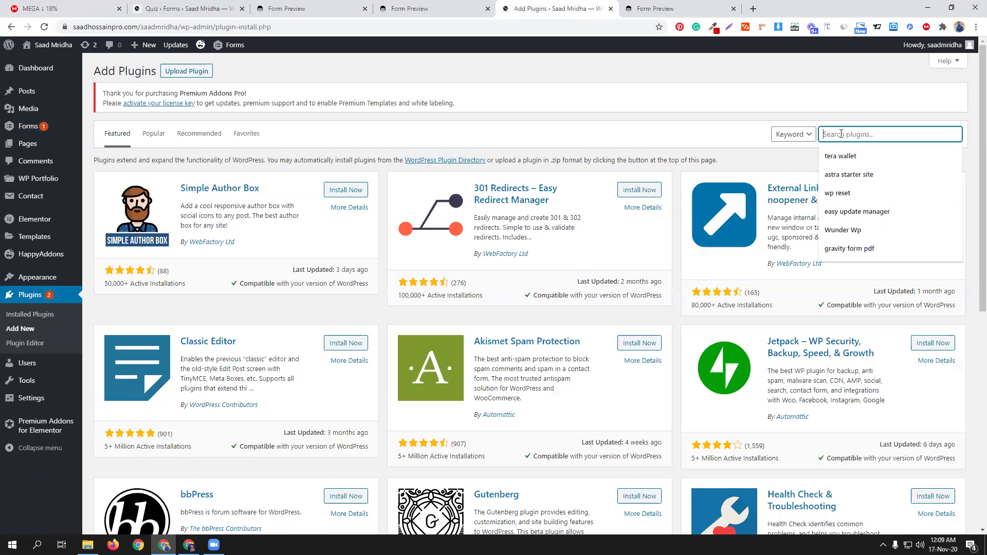
click(877, 249)
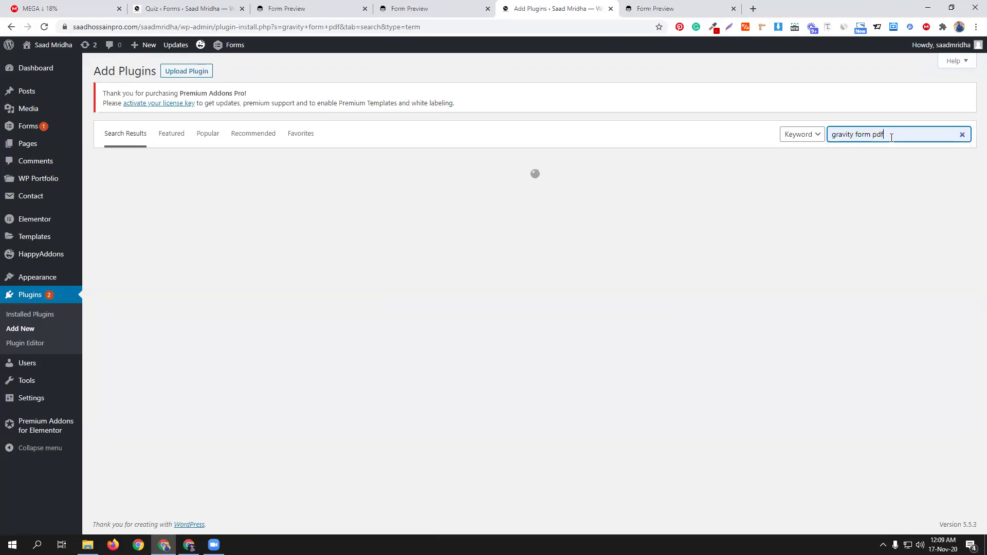
click(565, 449)
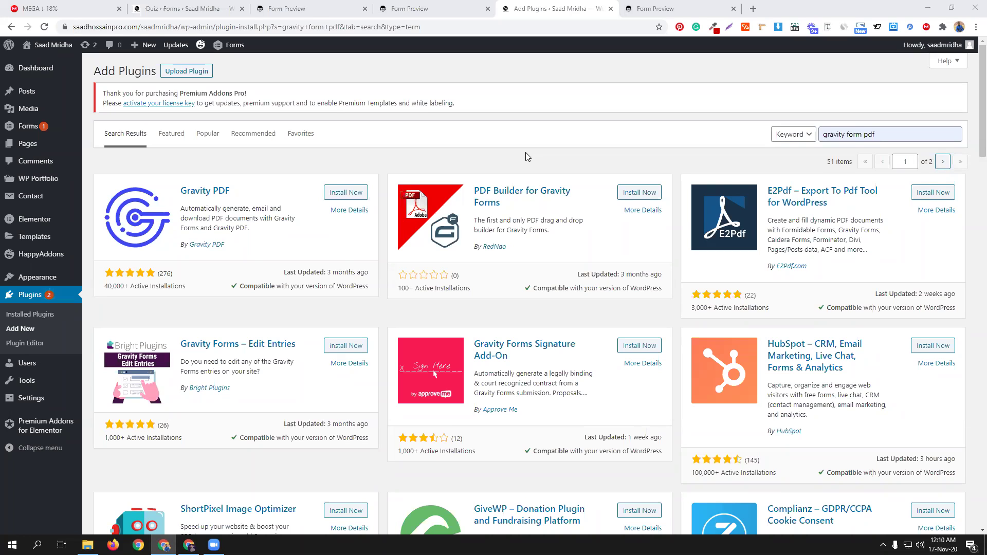
Step: Install the Gravity PDF plugin and activate it
click(347, 192)
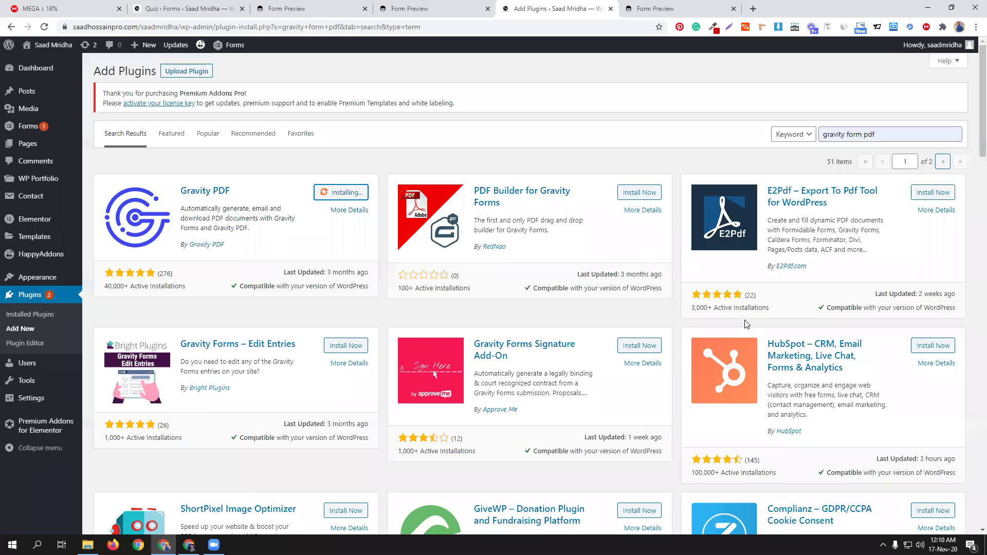
scroll(551, 293, down, 3)
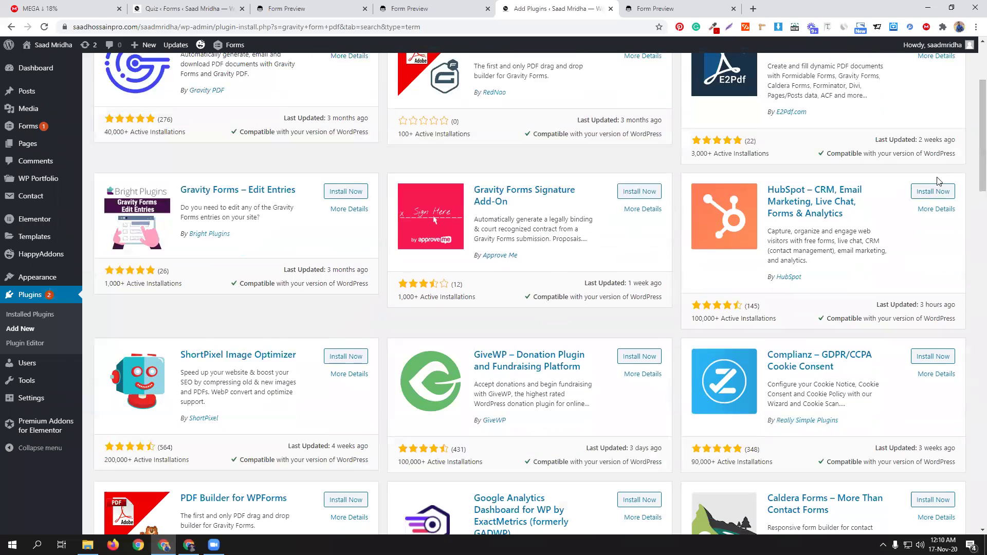
scroll(848, 164, up, 2)
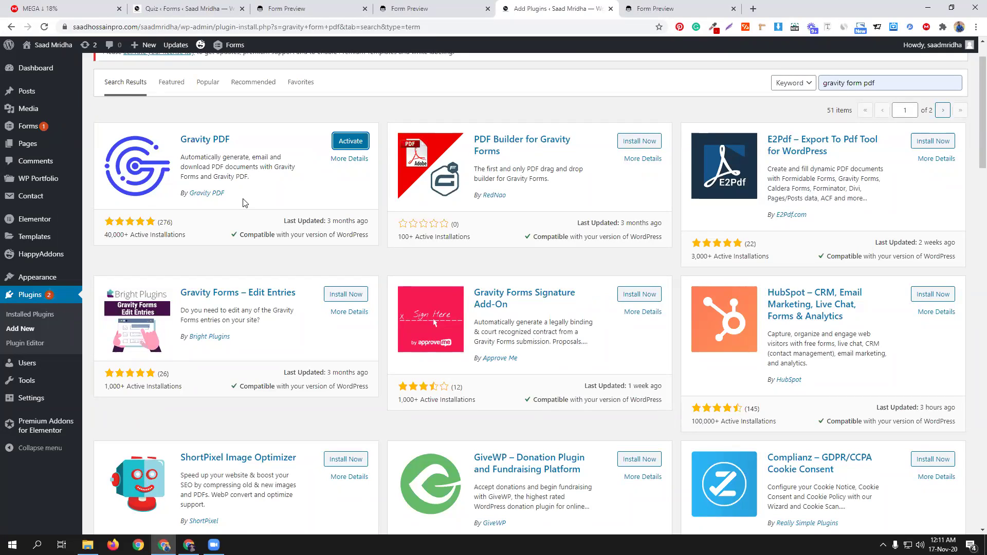
click(362, 146)
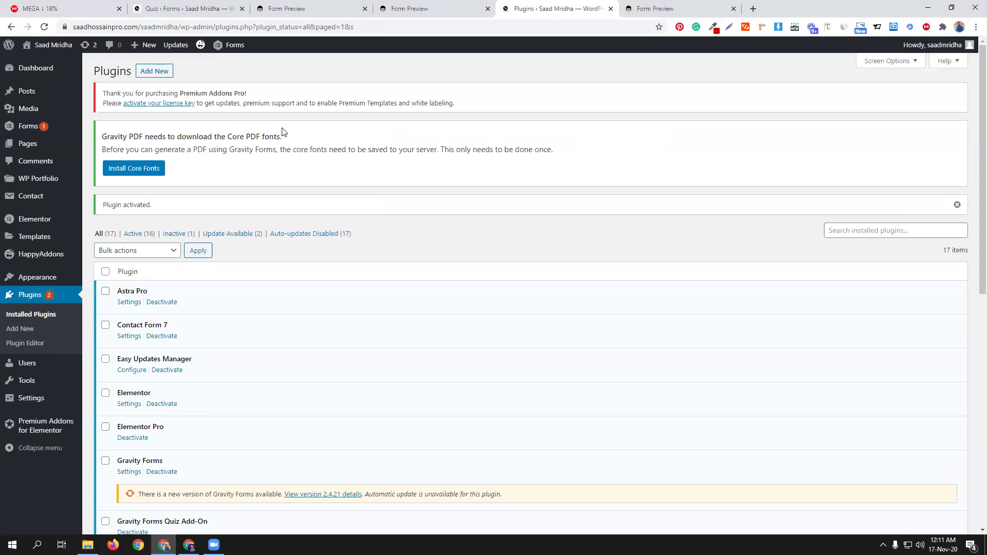
Step: Scroll down the Plugins page to the newly activated Gravity PDF entry
scroll(404, 350, down, 4)
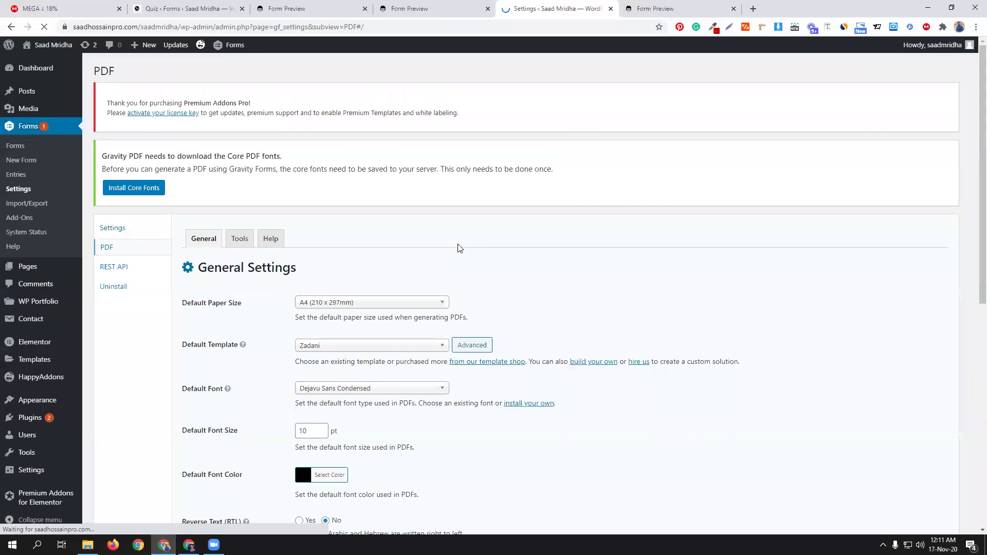
Step: Scroll through the PDF General settings and open the Manage Fonts dialog for custom fonts
scroll(551, 278, down, 1)
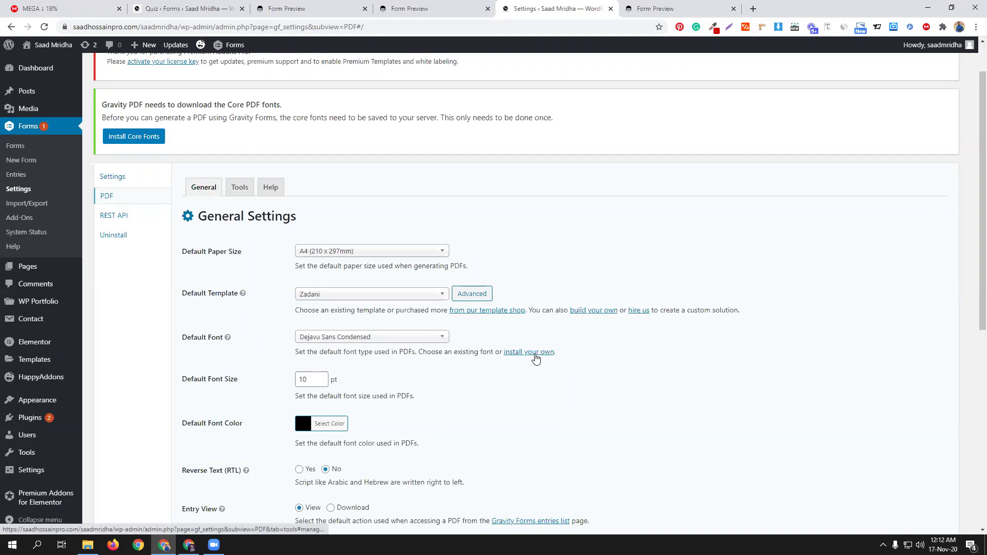
click(536, 353)
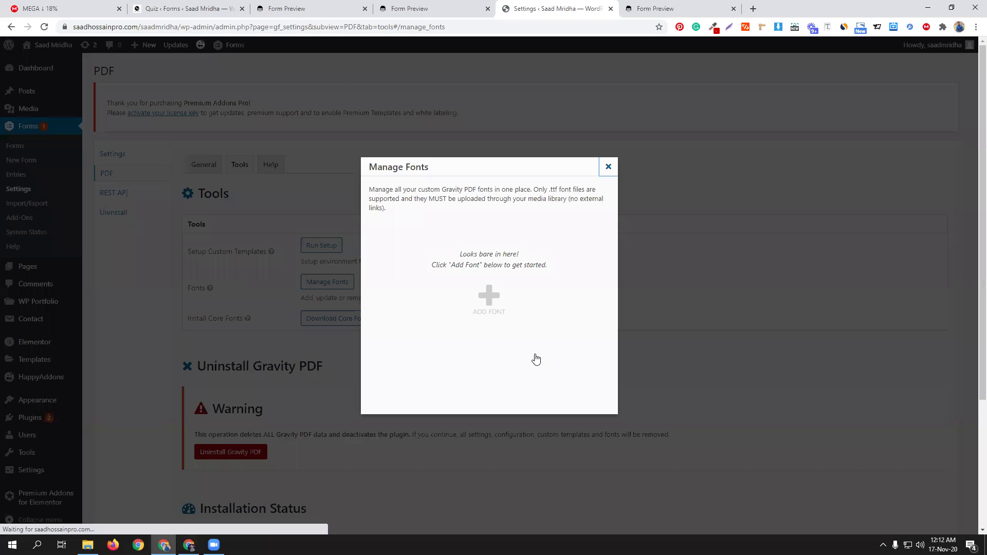
Step: Close Manage Fonts without adding a custom font, then start Download Core Fonts
click(491, 302)
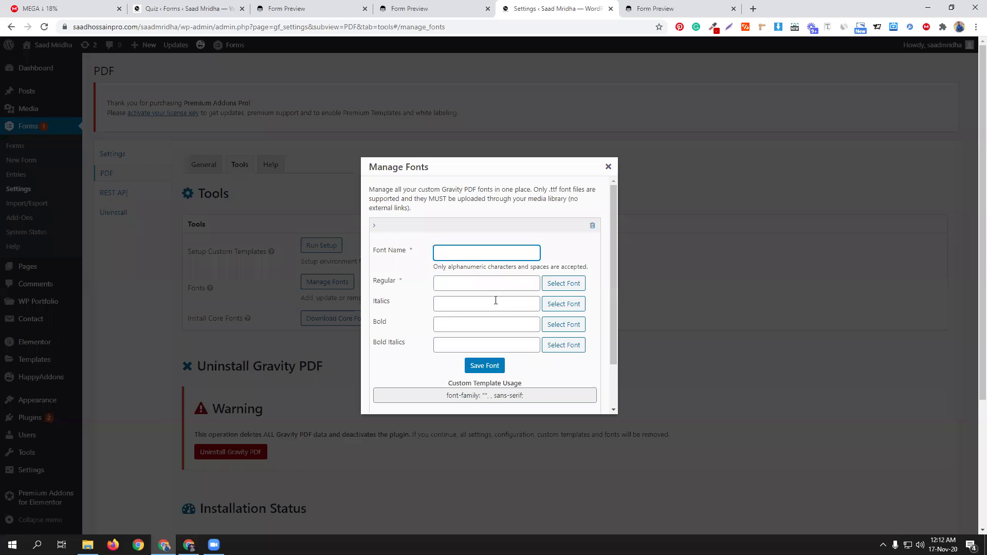
click(608, 167)
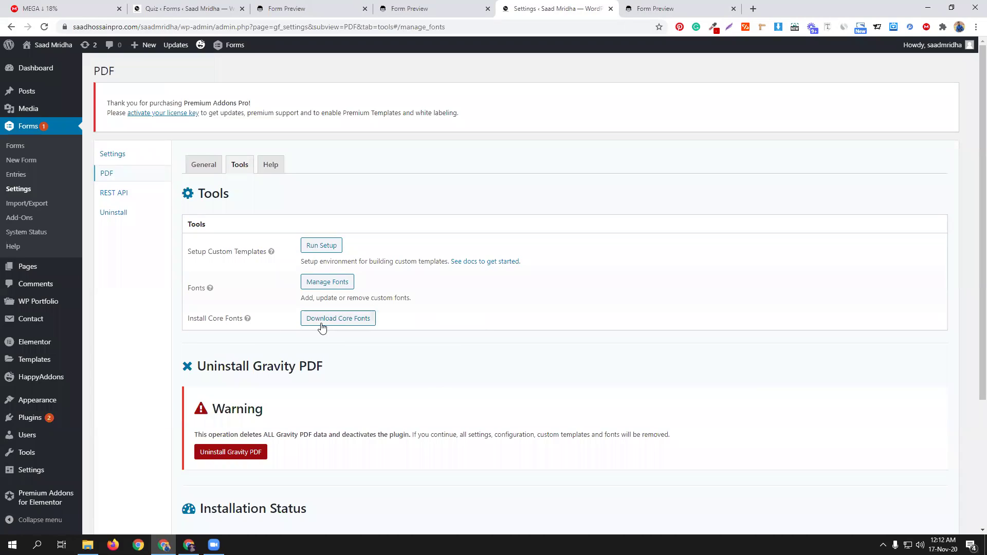
click(343, 321)
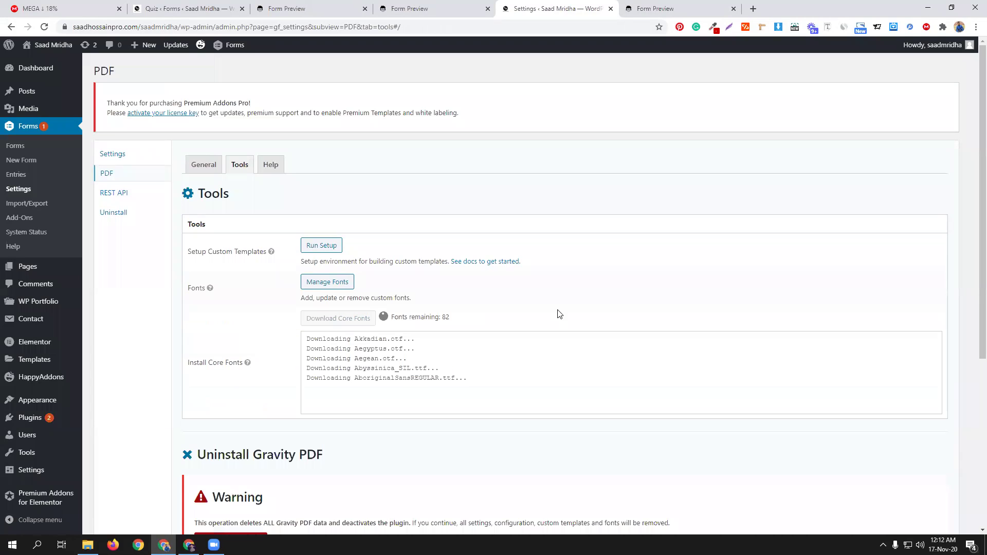
Step: Scroll the Tools page to follow the core font download log as Fonts remaining drops
scroll(555, 308, down, 1)
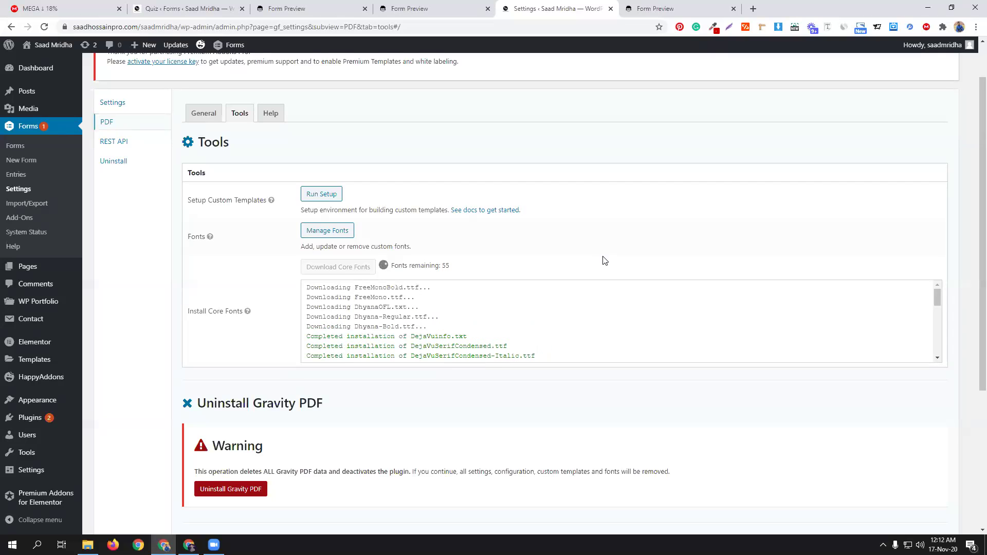
scroll(282, 451, up, 1)
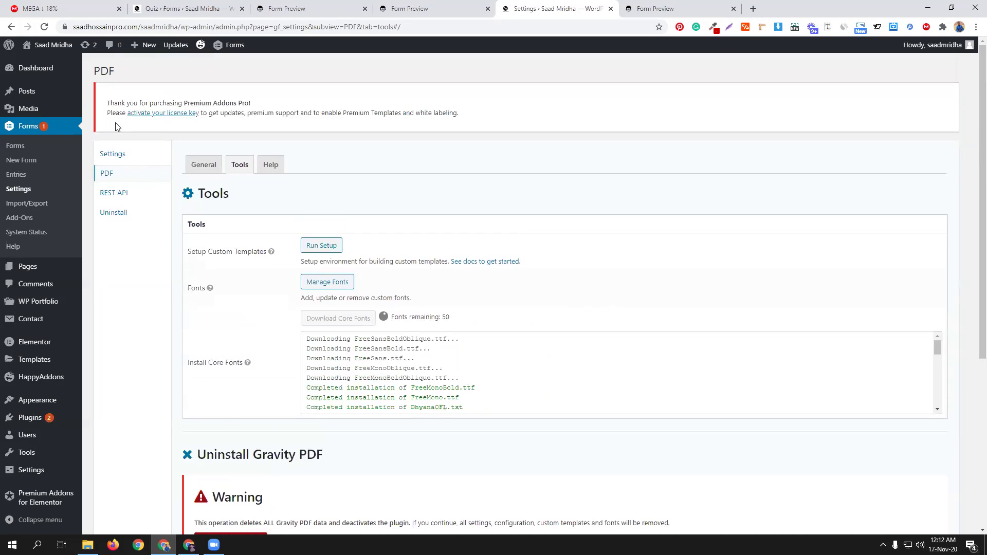
scroll(526, 278, down, 2)
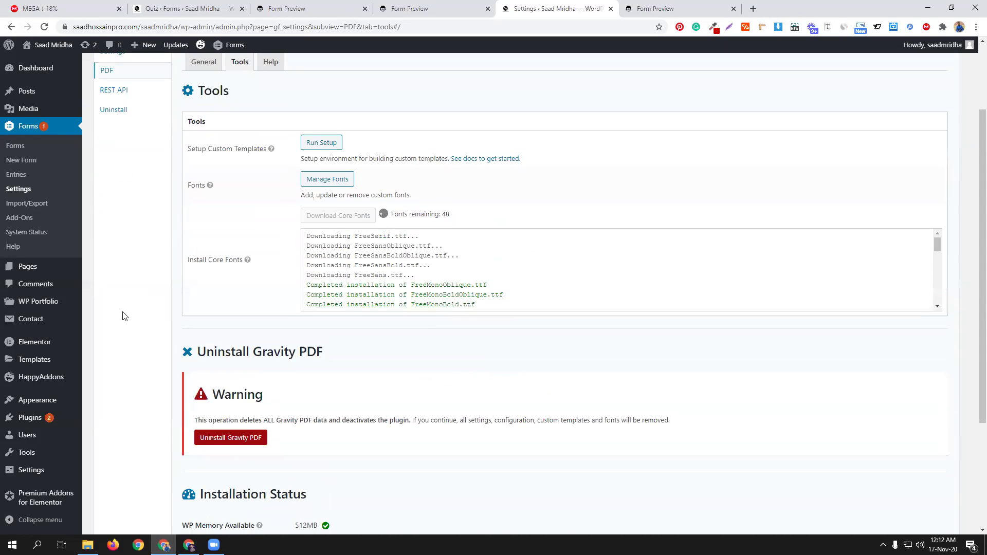
scroll(115, 322, up, 1)
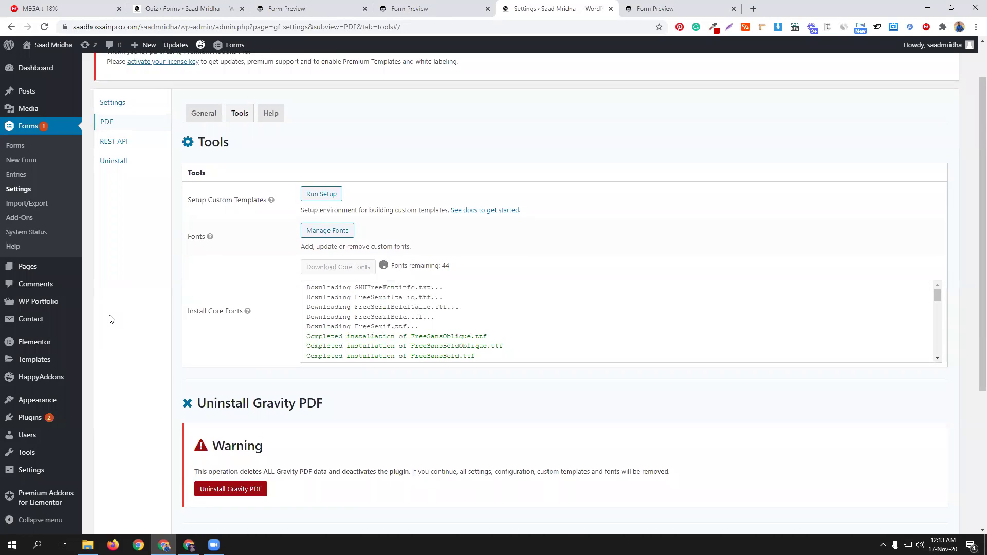
scroll(110, 315, down, 1)
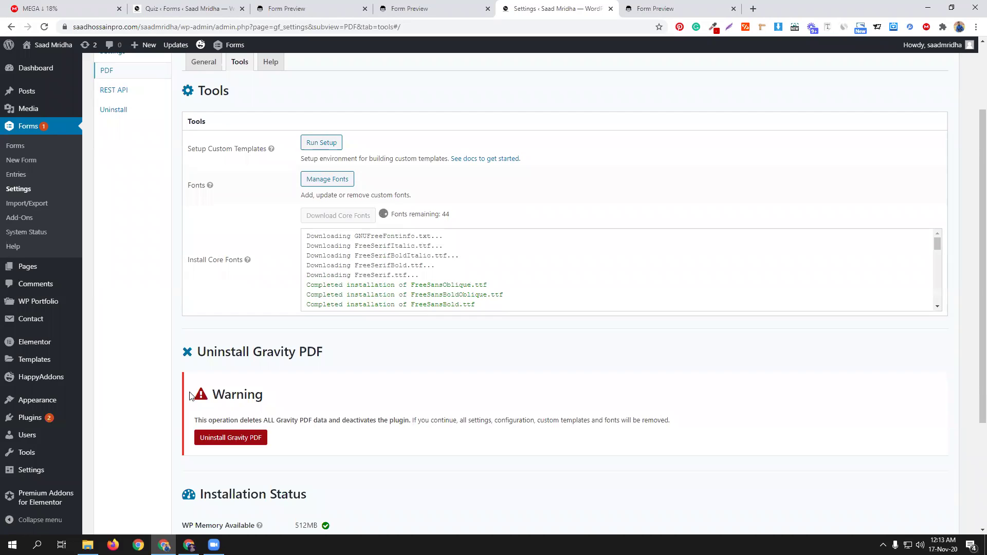
scroll(118, 359, up, 2)
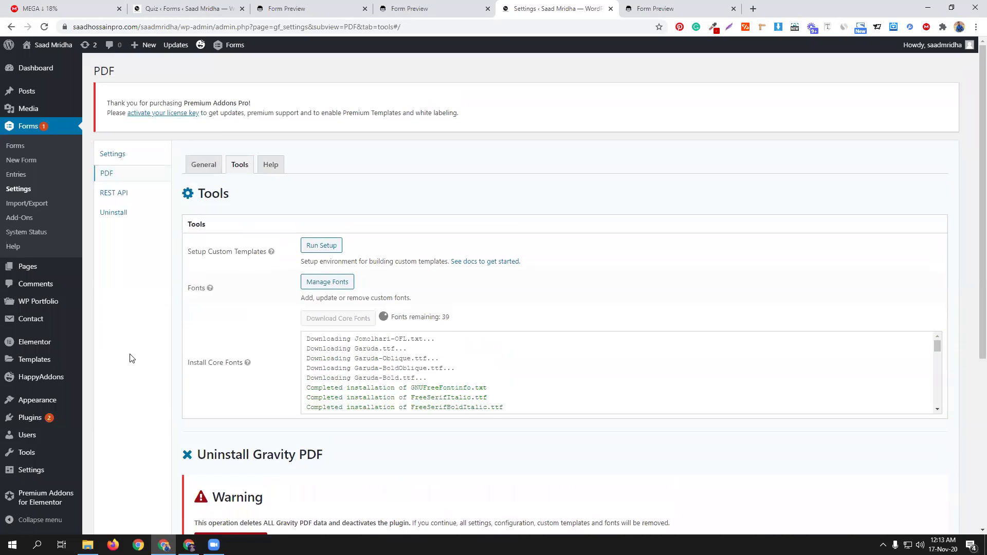
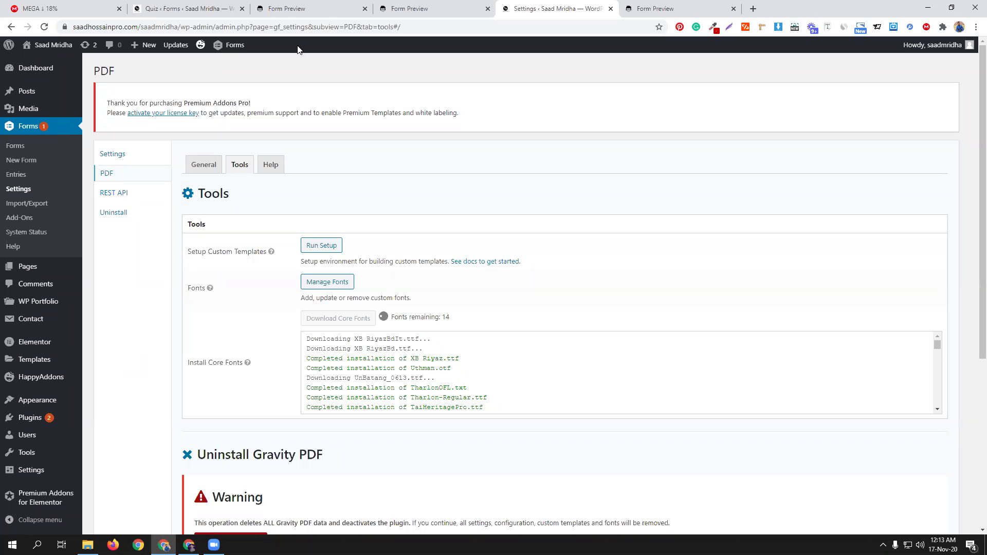
Step: Search 'gravity form' in a new Chrome tab and open the gravityforms.com homepage
click(753, 8)
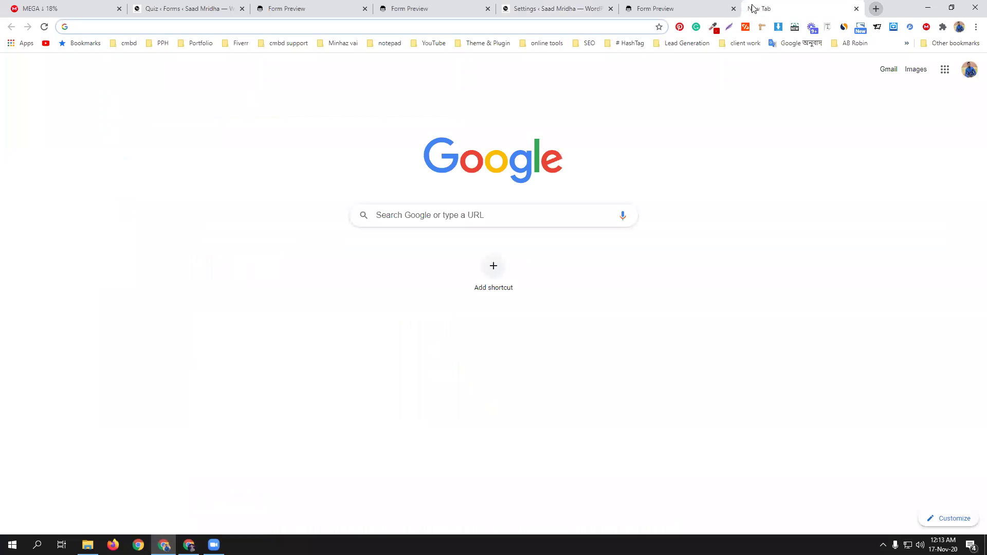
text(gravity form)
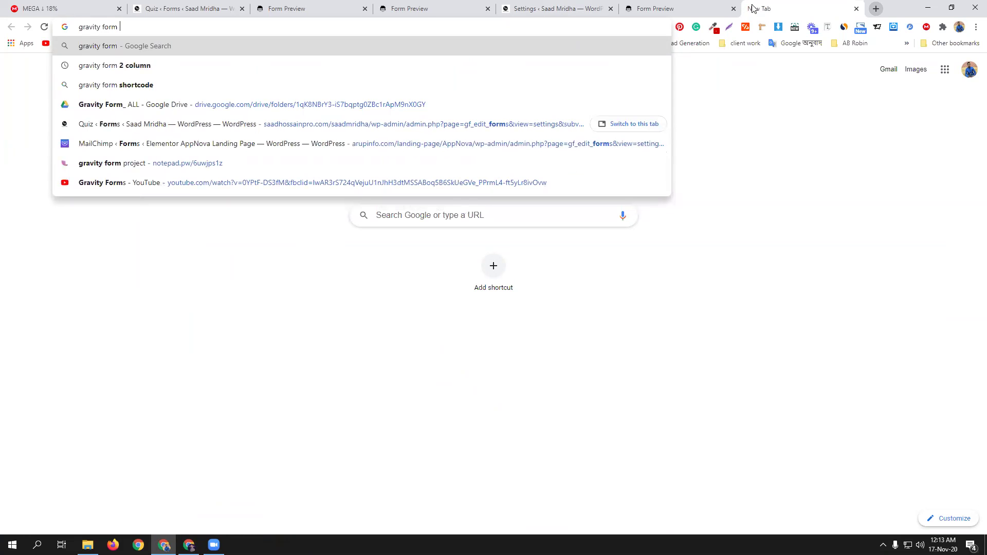
key(Return)
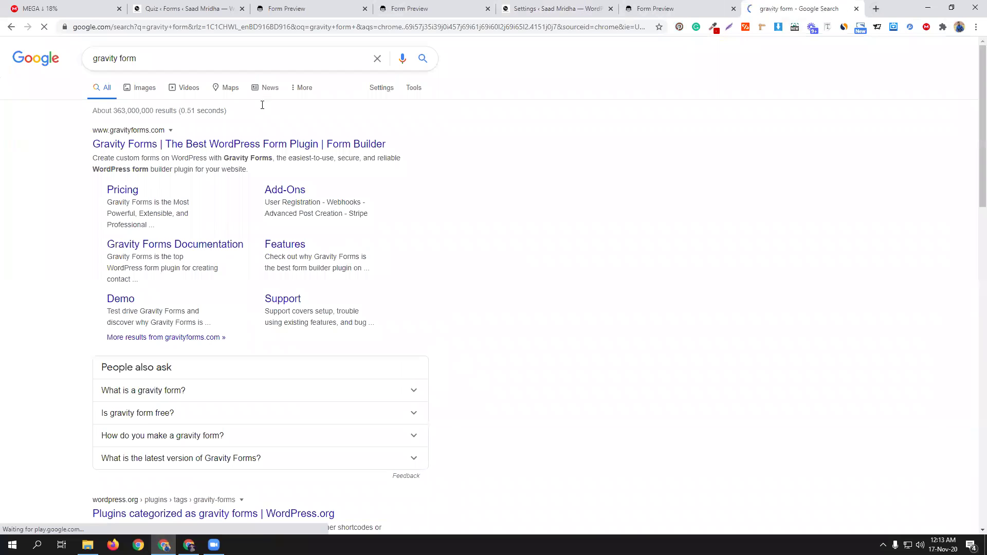
click(402, 154)
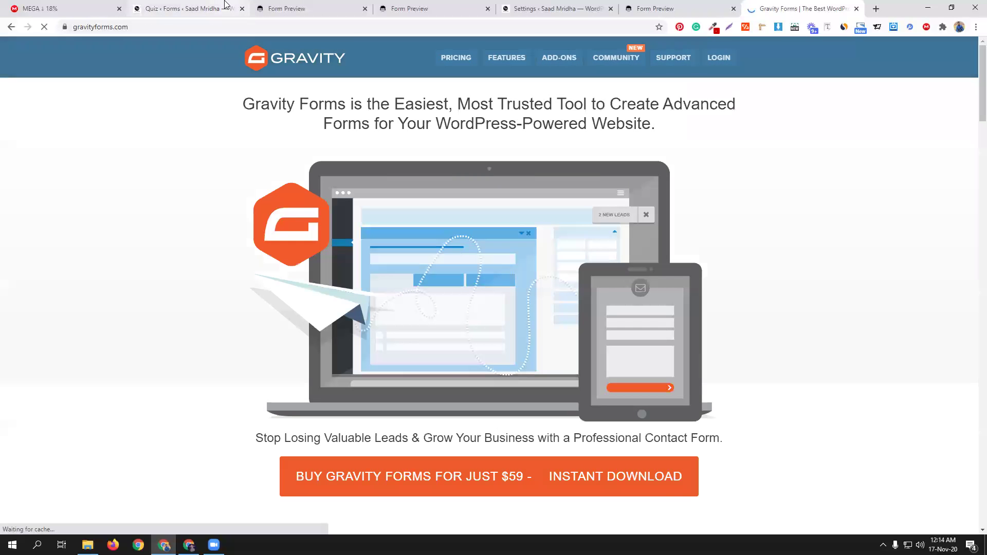
click(549, 6)
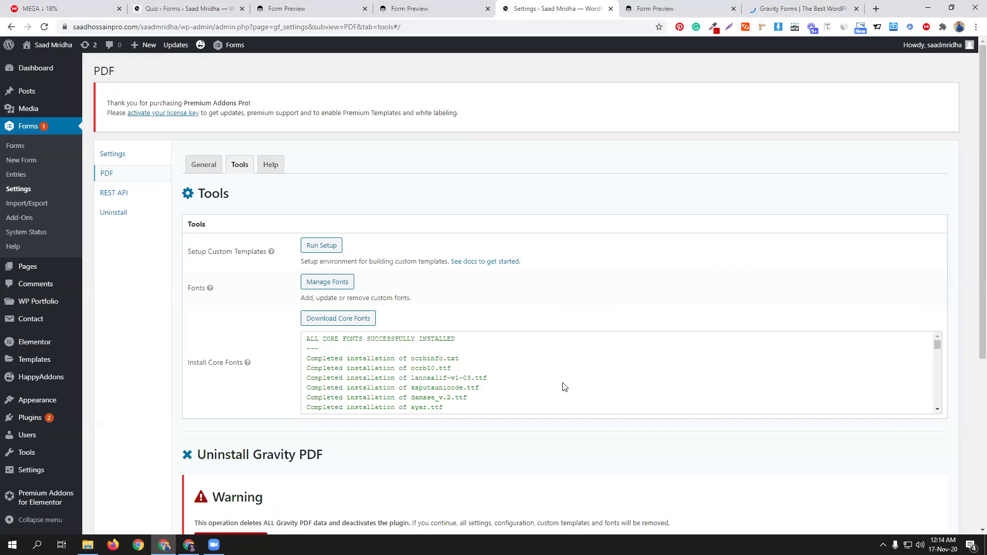
Step: Reload the Gravity PDF Tools page to confirm all core fonts installed, then return to cmbd 76 quiz
scroll(516, 387, down, 15)
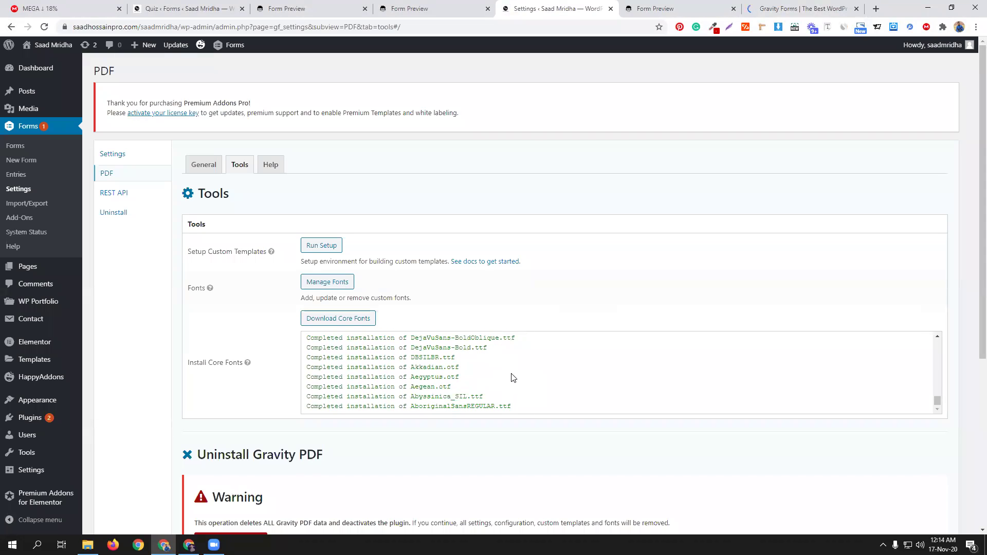
scroll(480, 386, up, 15)
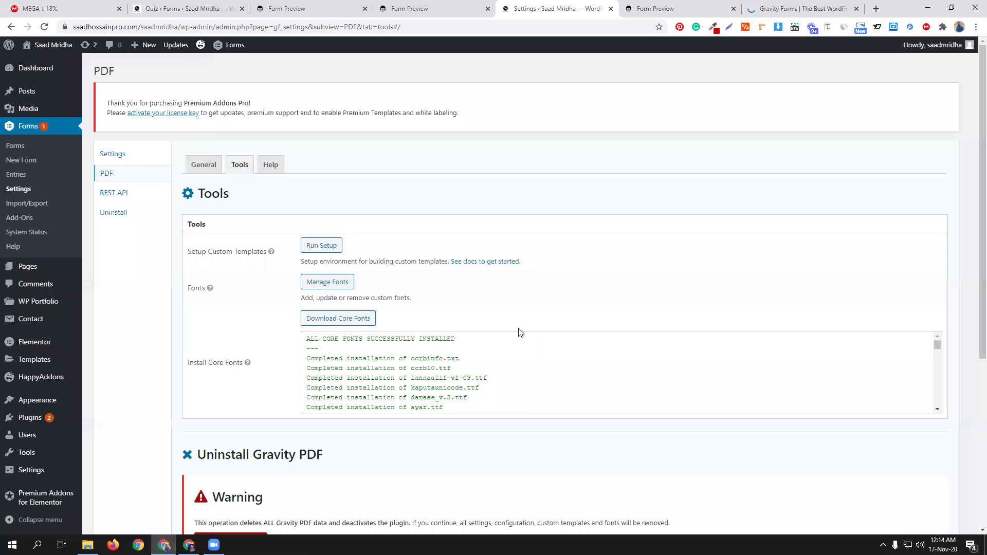
scroll(519, 331, down, 5)
scroll(525, 352, up, 5)
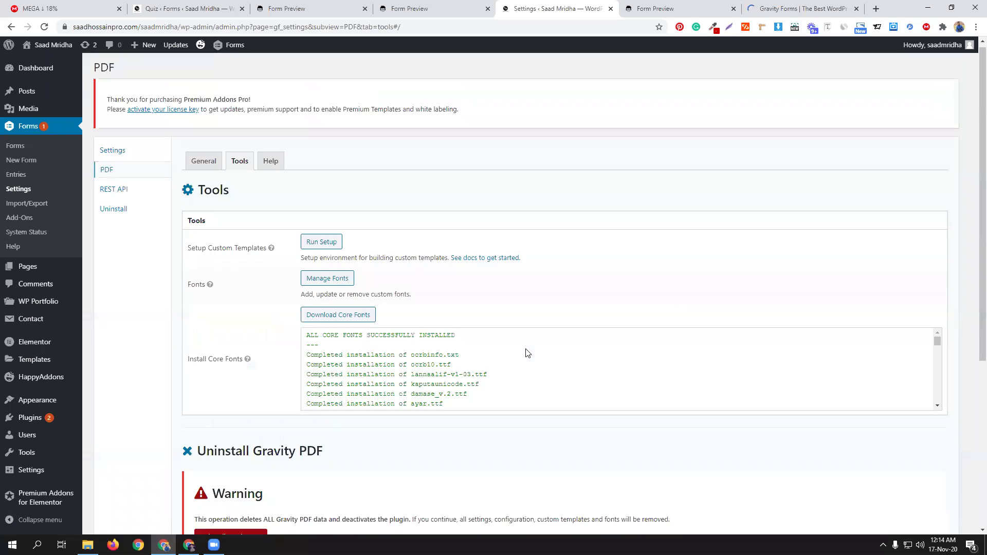
scroll(525, 351, down, 5)
scroll(526, 353, up, 5)
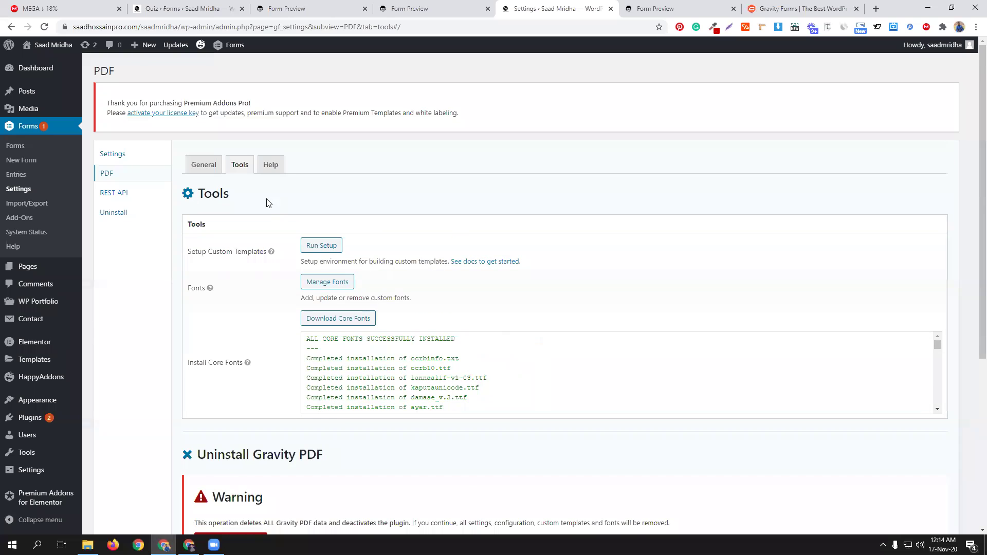
click(239, 171)
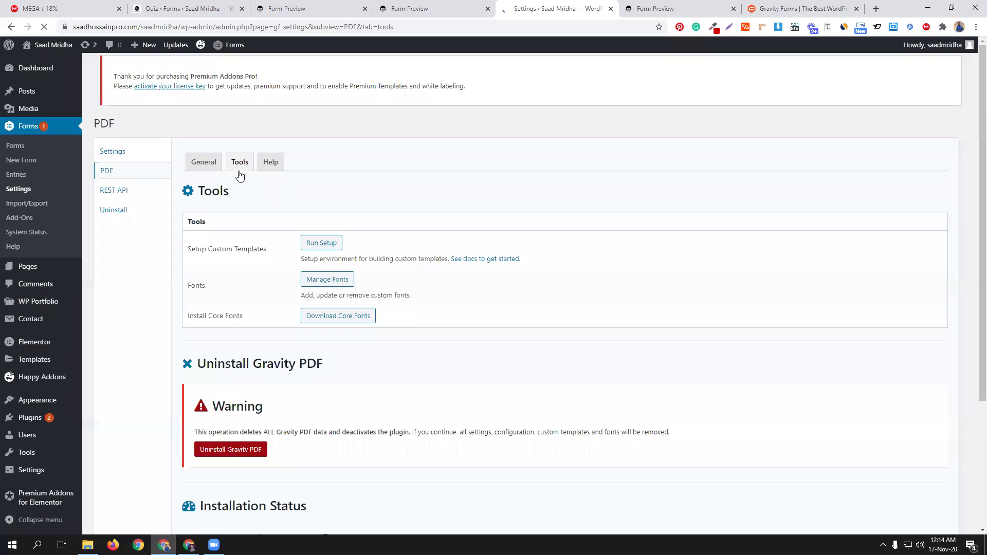
scroll(537, 331, down, 3)
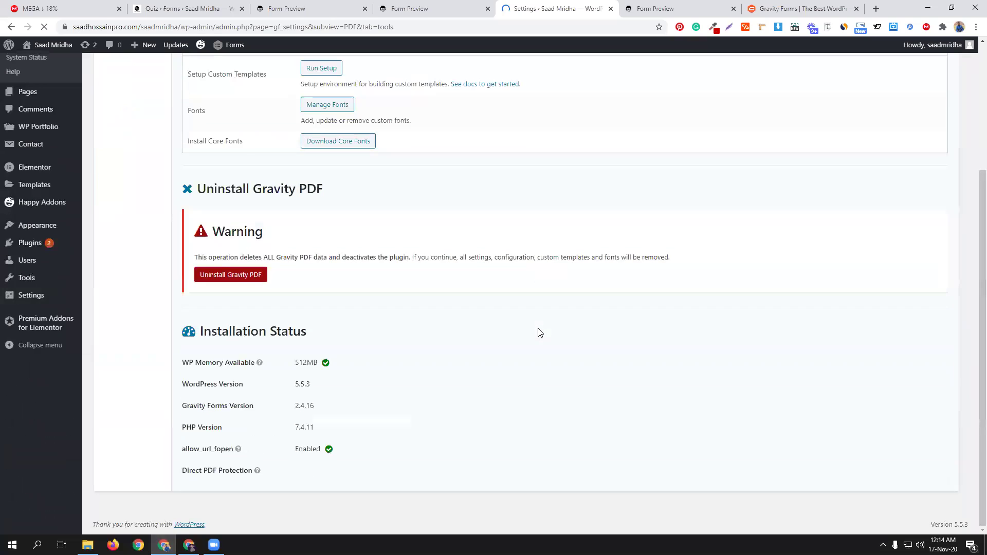
scroll(536, 329, up, 3)
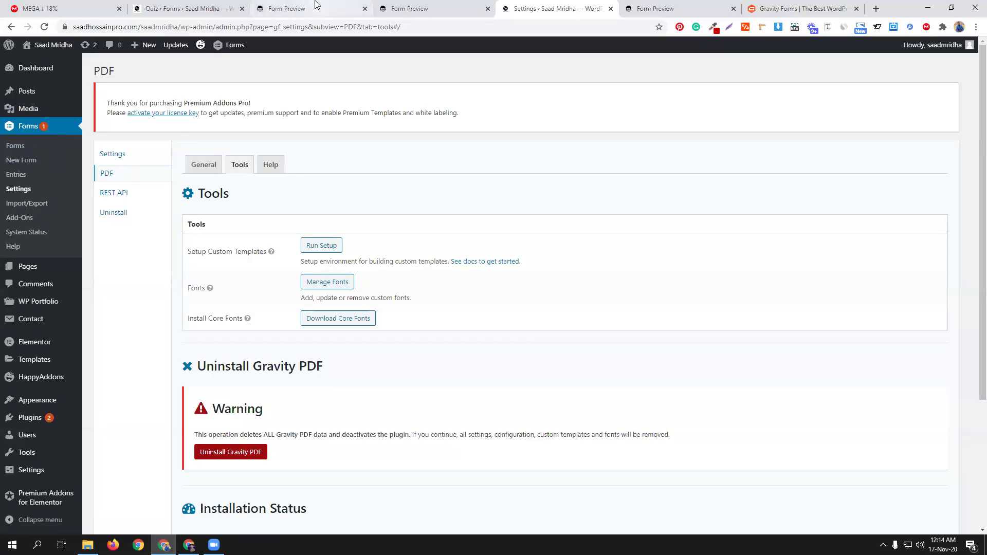
click(180, 9)
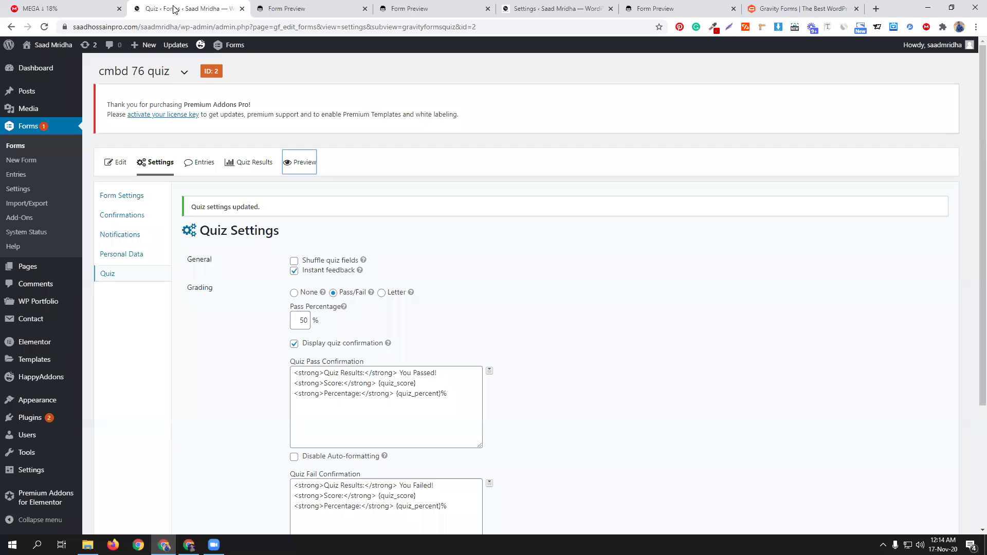
Step: Review Gravity Forms yearly pricing: Basic $59, Pro $159, Elite $259
click(43, 28)
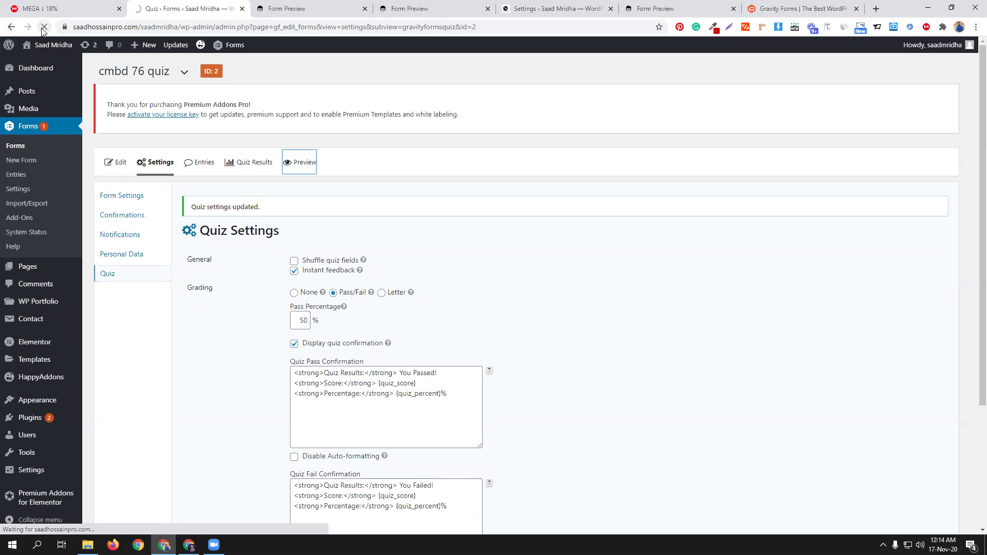
click(790, 6)
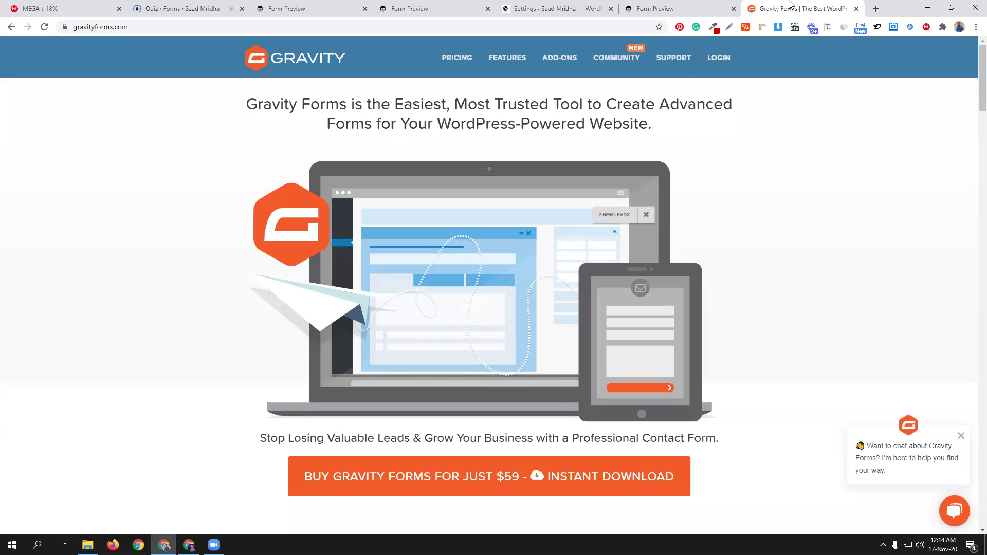
click(459, 59)
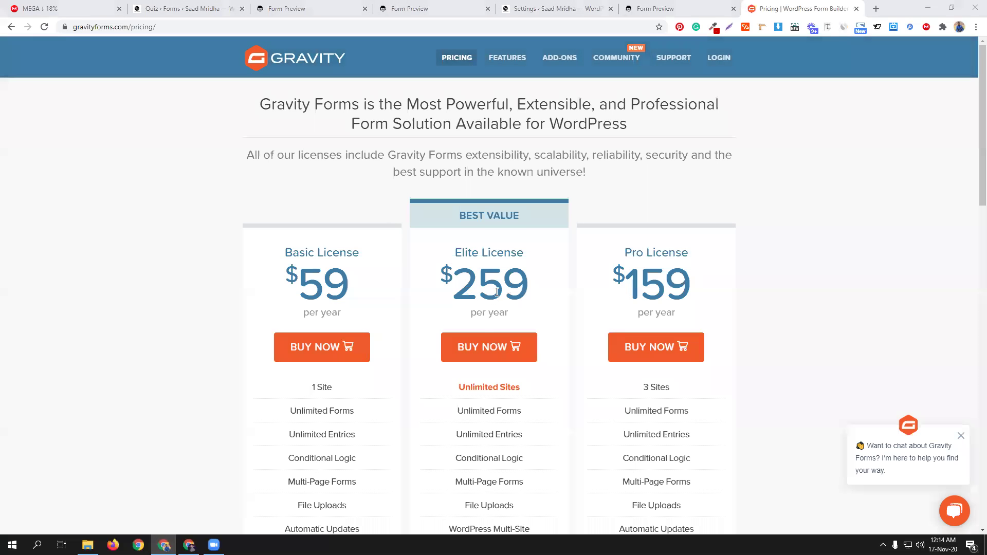
scroll(489, 381, down, 2)
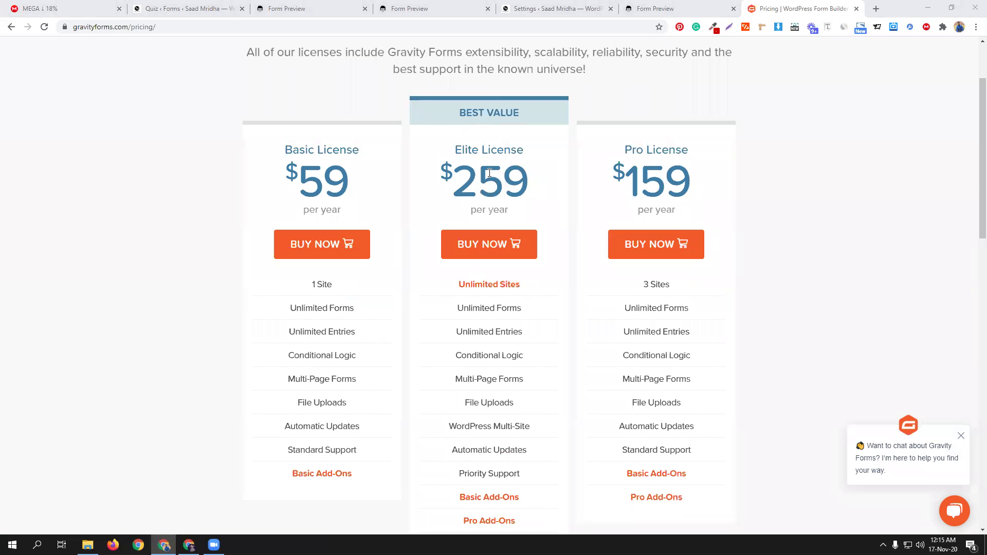
scroll(490, 172, down, 2)
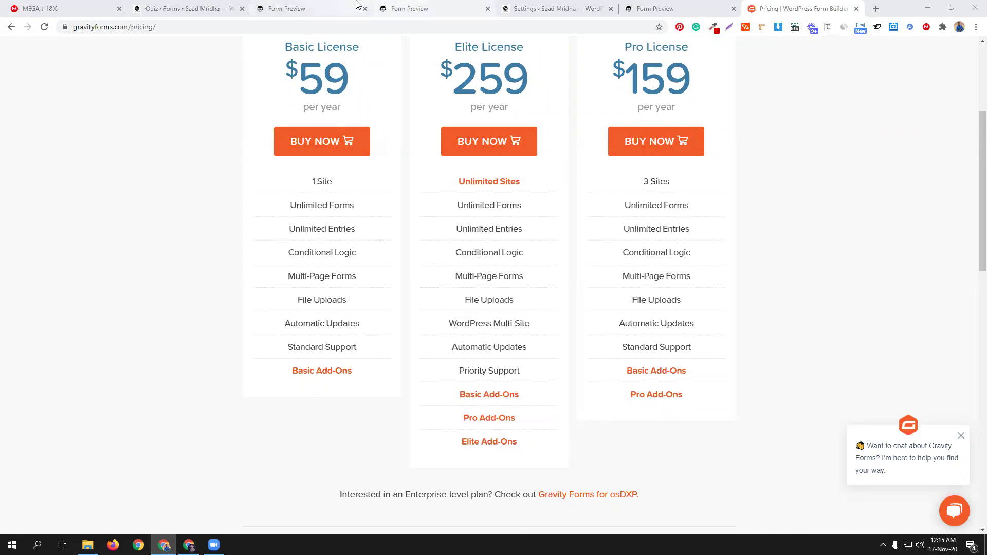
click(202, 9)
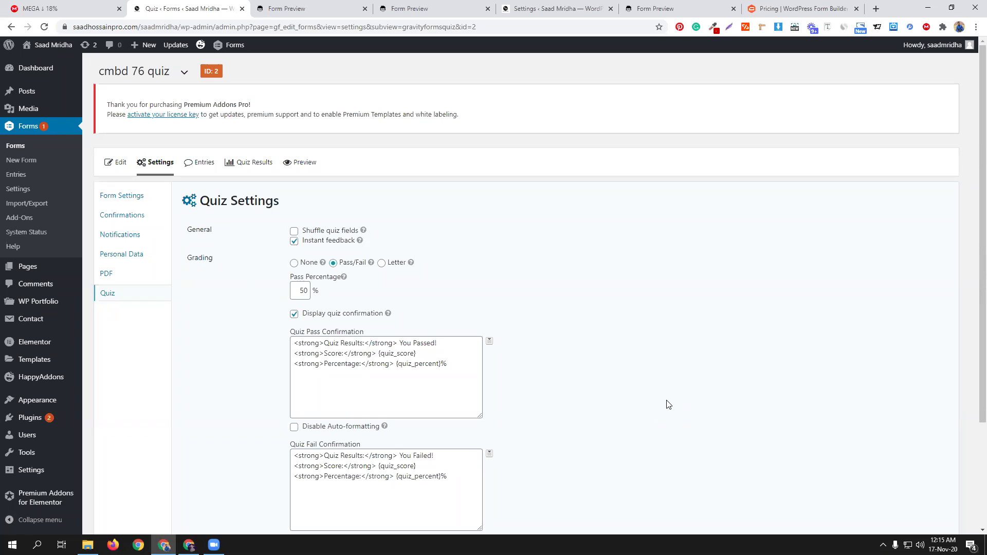
click(784, 8)
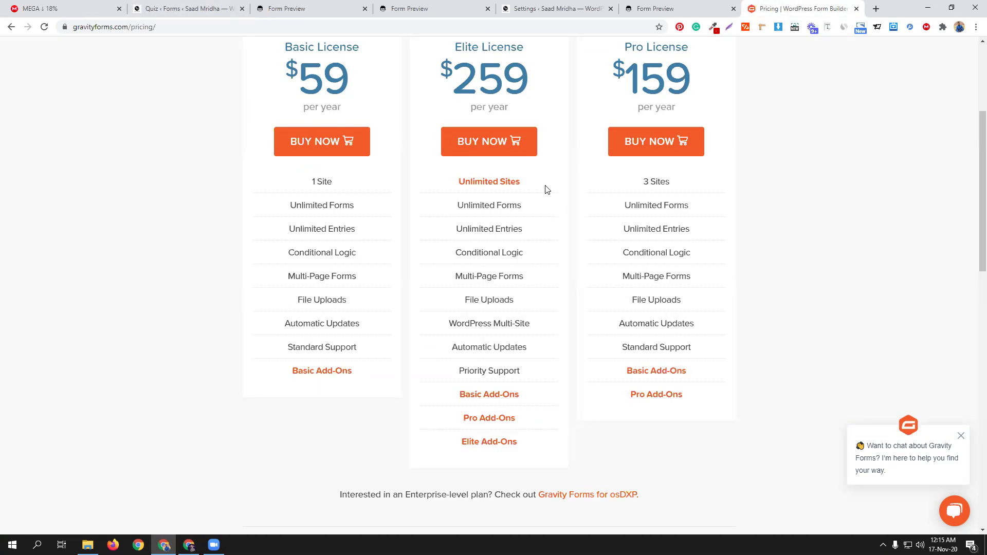
scroll(576, 222, up, 3)
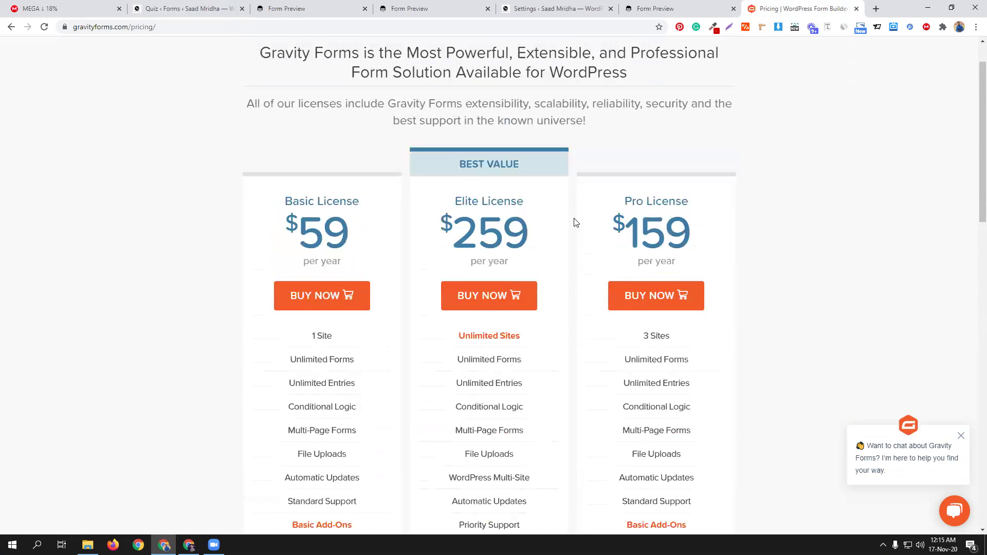
click(180, 5)
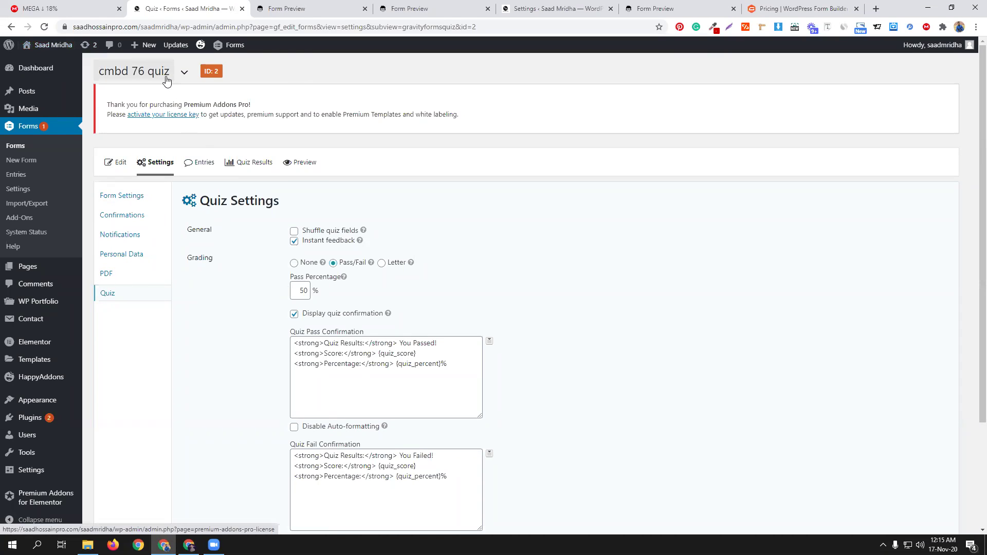
Step: Create a PDF named 'quiz' with filename 'quiz' using the Zadani template
click(126, 278)
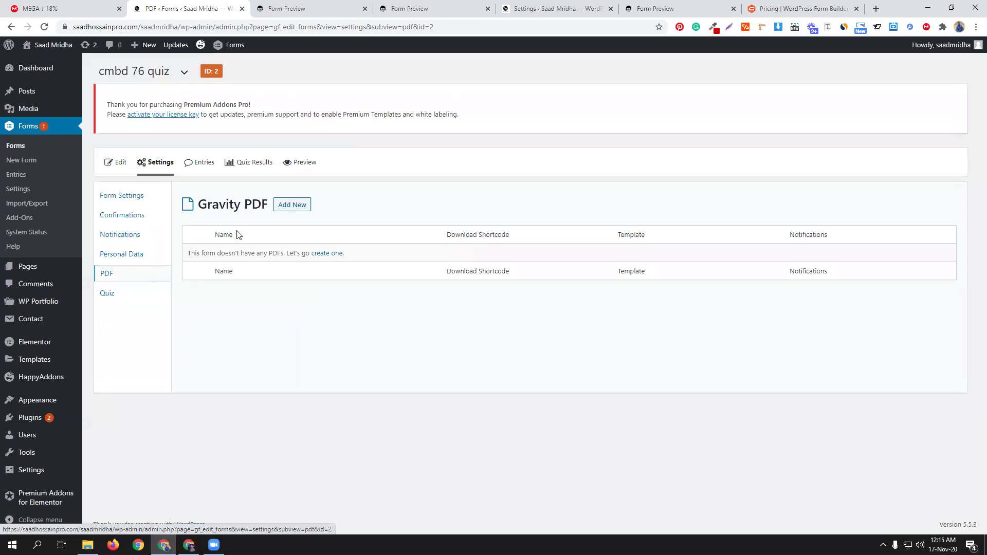
click(287, 206)
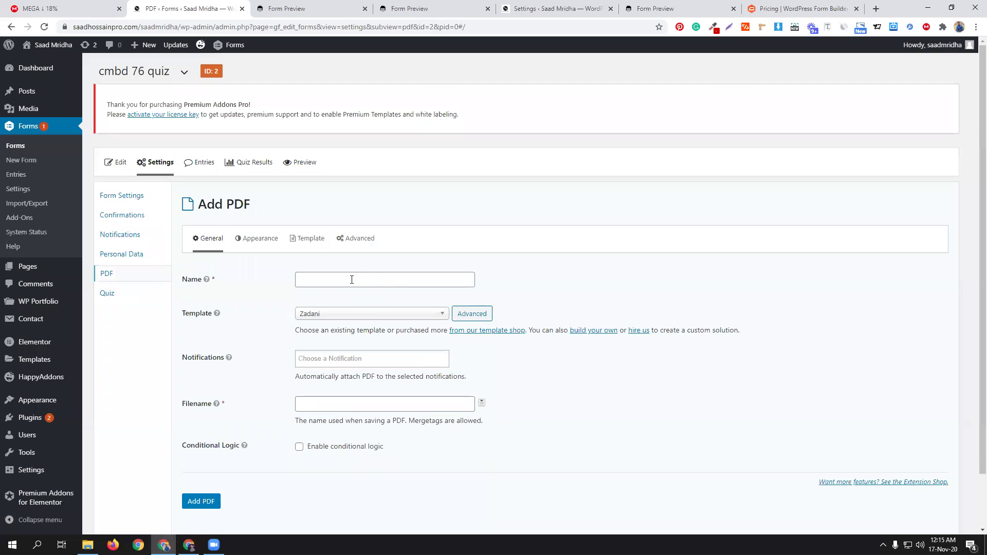
click(351, 280)
click(348, 300)
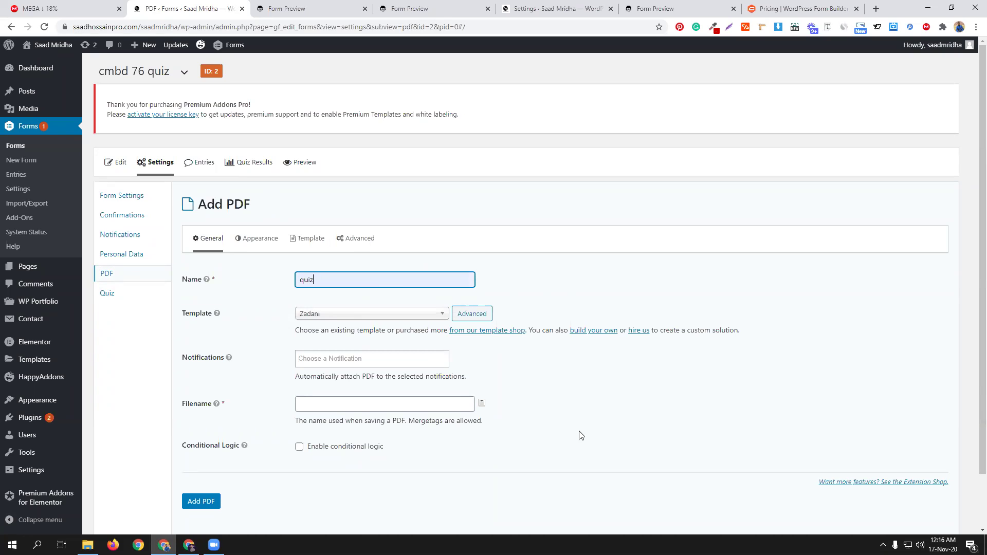
scroll(580, 433, down, 2)
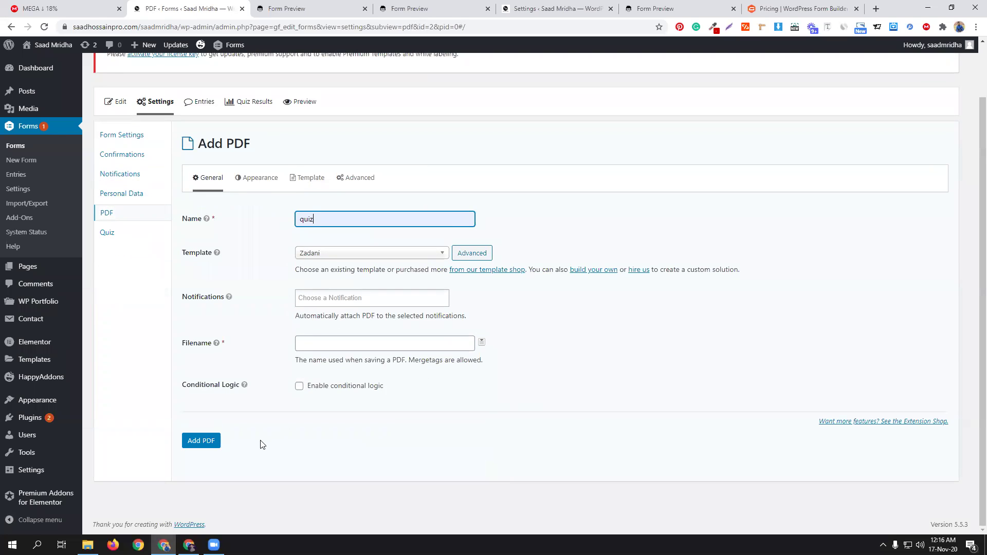
click(208, 443)
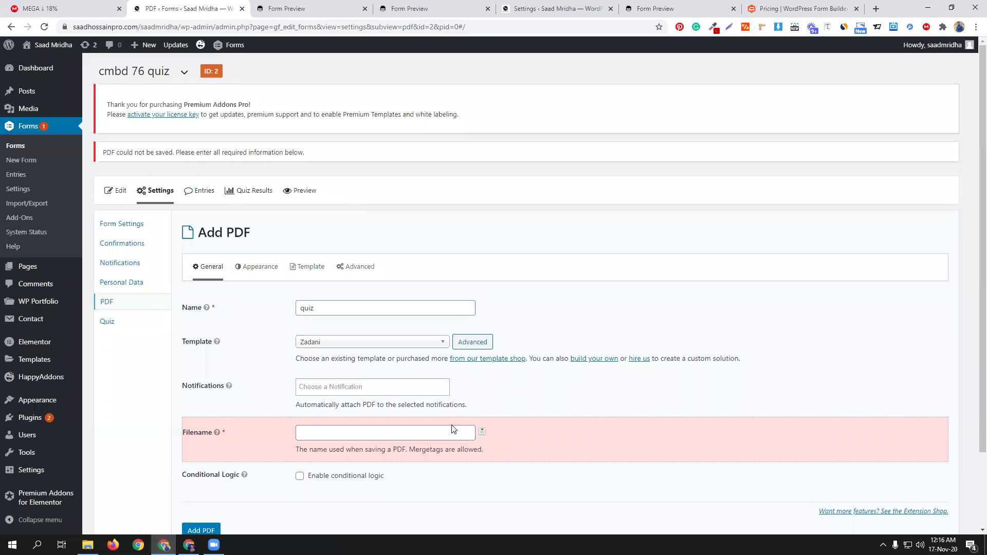
click(313, 428)
text(quiz)
click(203, 528)
scroll(659, 363, down, 2)
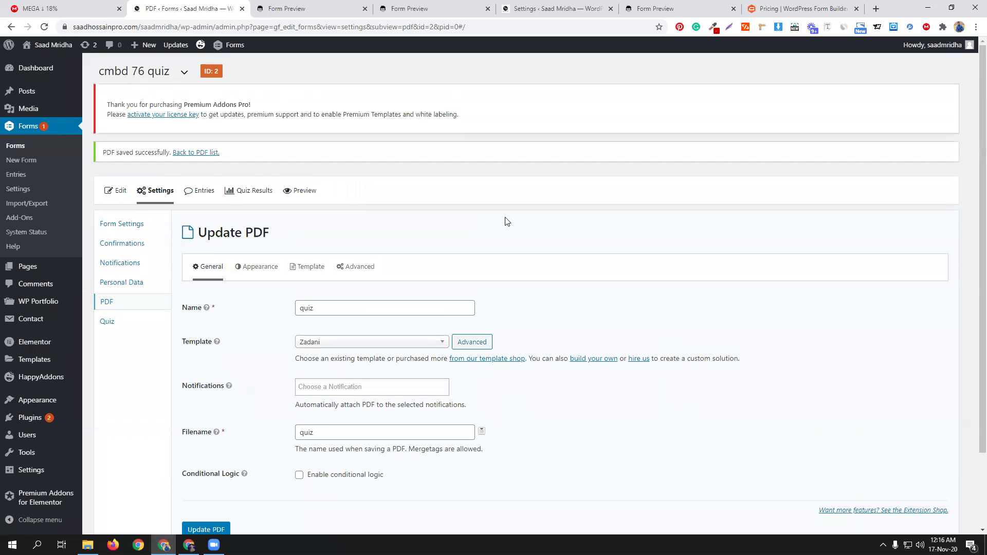
click(130, 248)
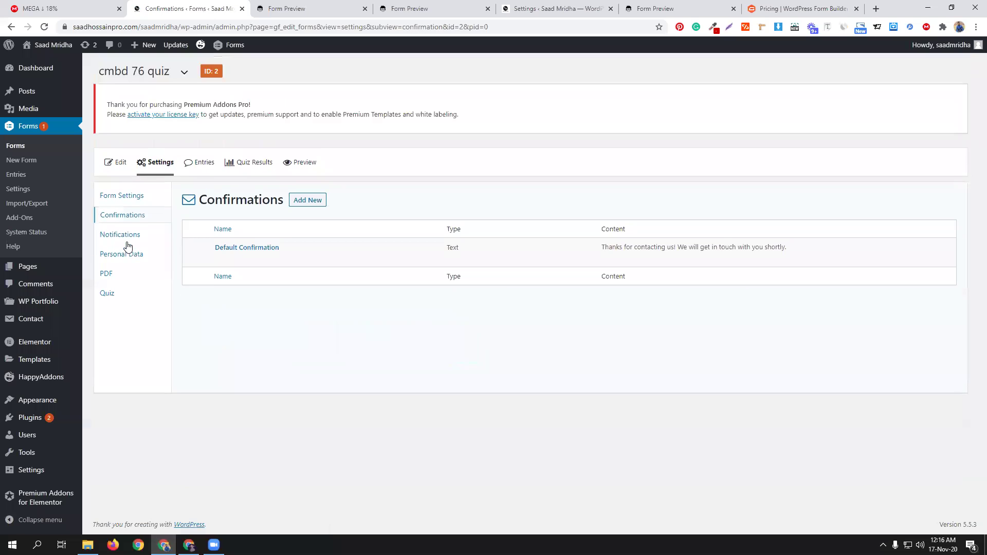
Step: Insert the {all_fields} merge tag into the Default Confirmation message and save it
mouse_move(291, 260)
click(216, 261)
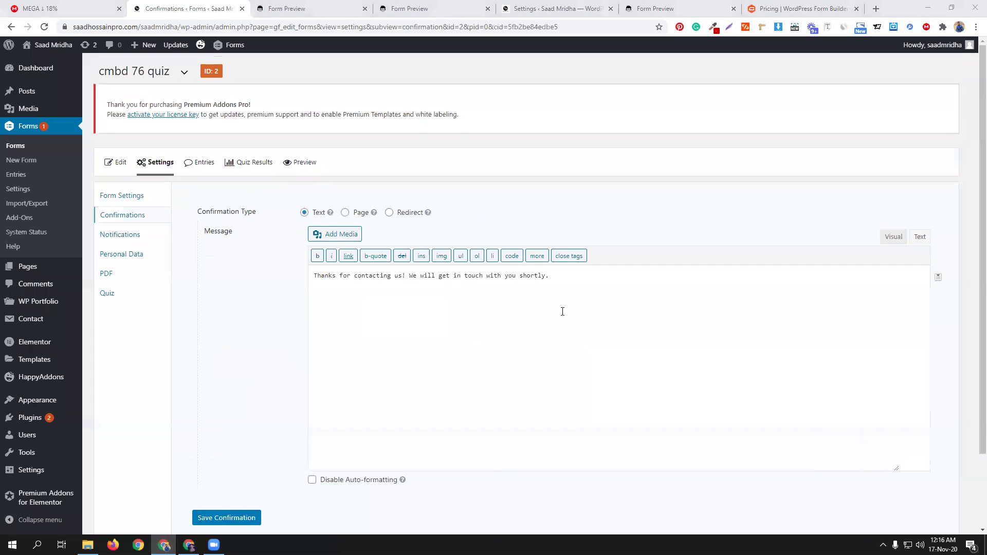
click(563, 280)
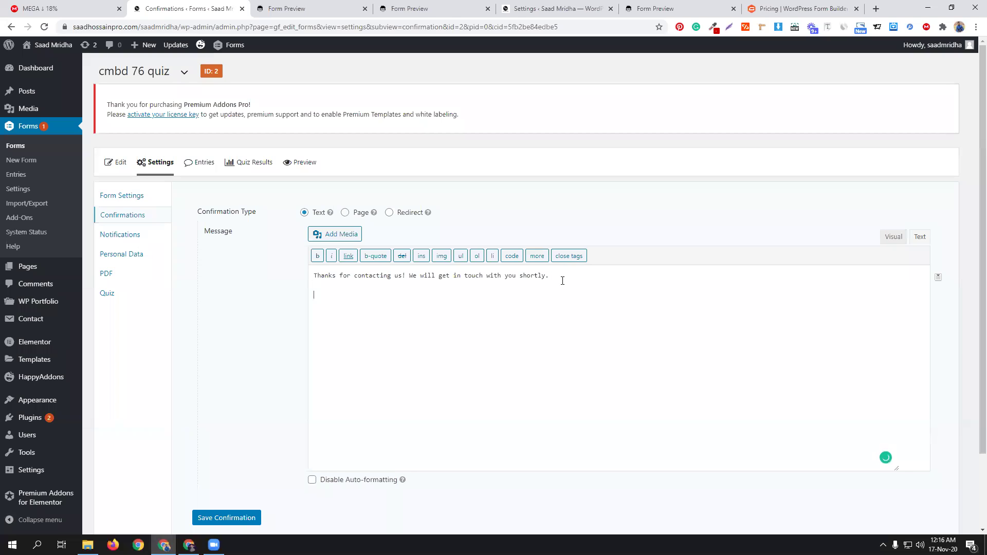
click(937, 280)
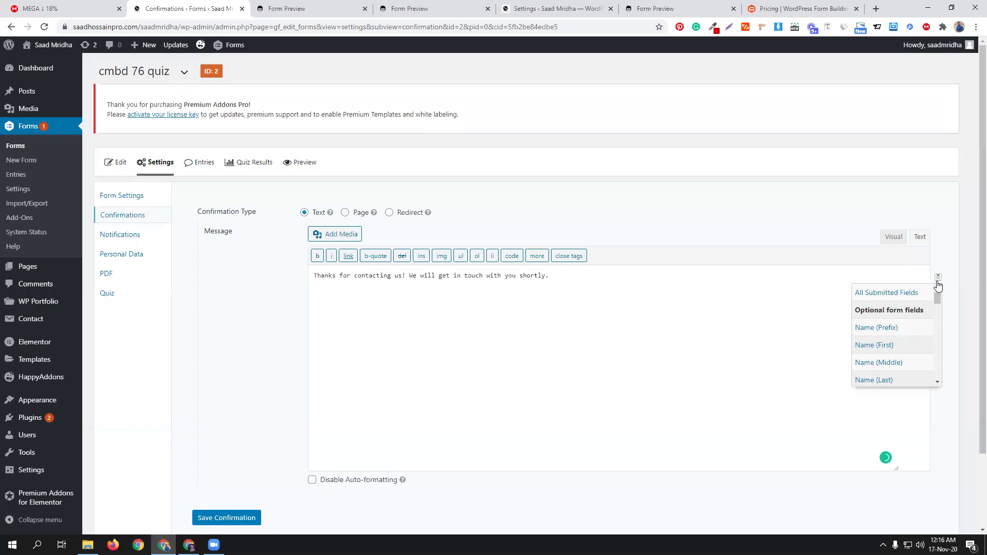
click(895, 295)
scroll(371, 278, down, 2)
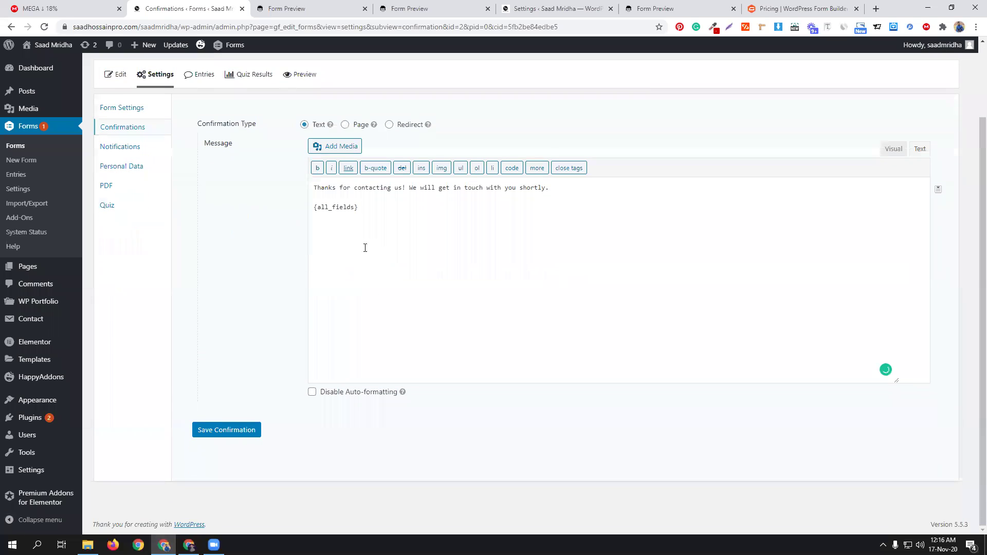
click(232, 431)
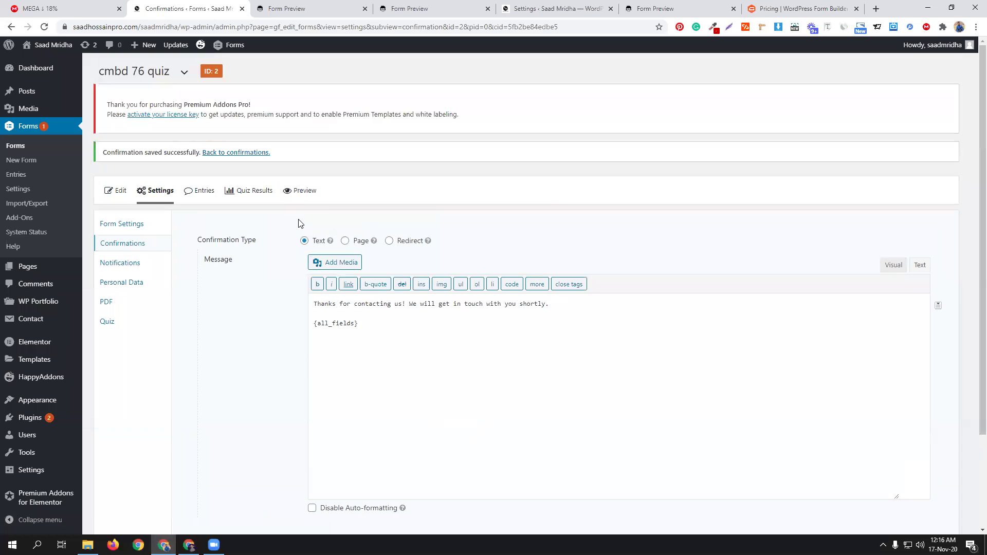
click(298, 191)
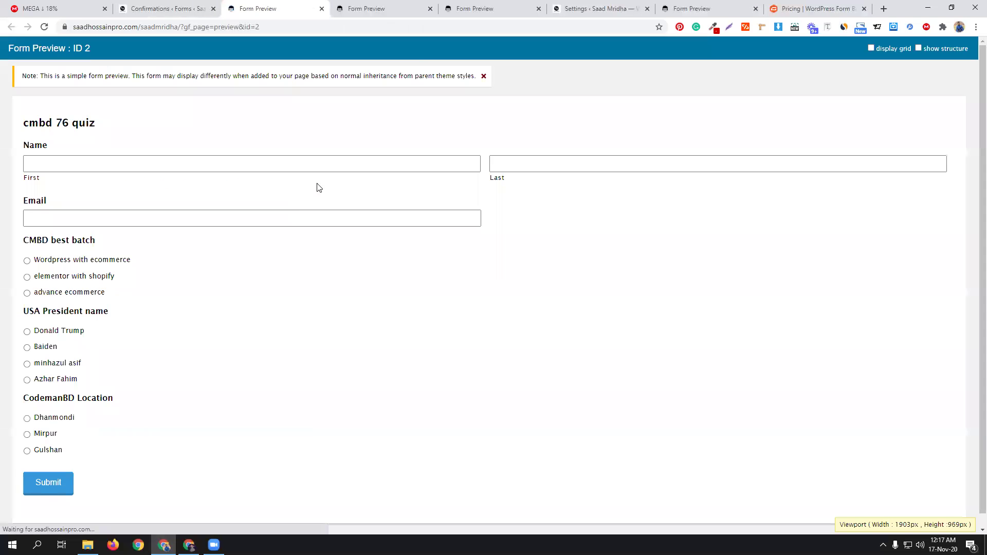
Step: Close leftover preview tabs and fill in a test first name and email
click(430, 8)
click(430, 8)
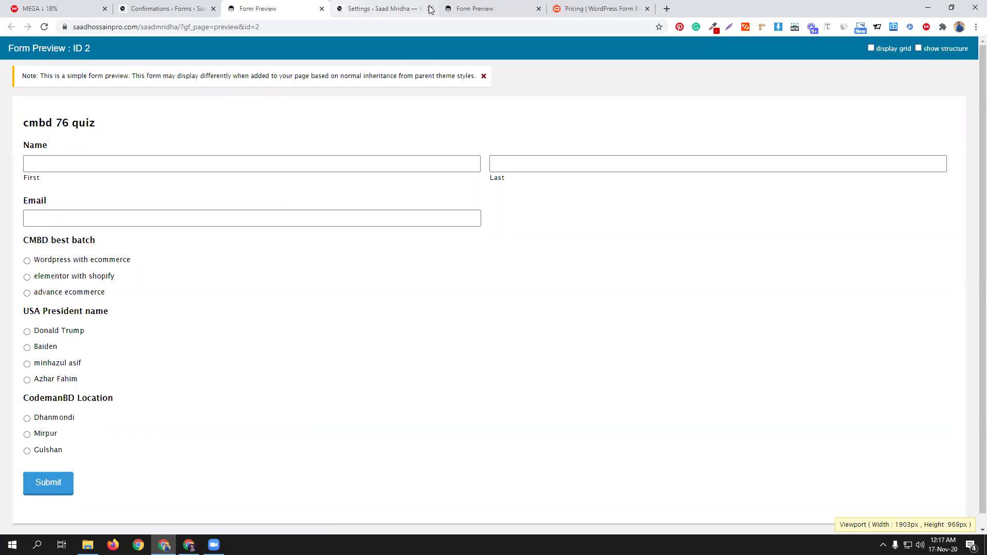
click(539, 9)
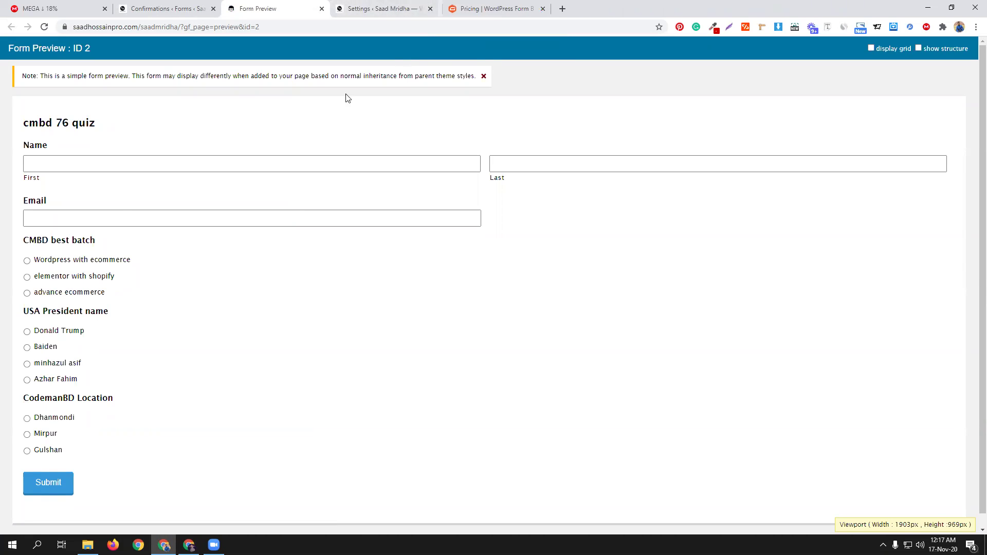
click(146, 166)
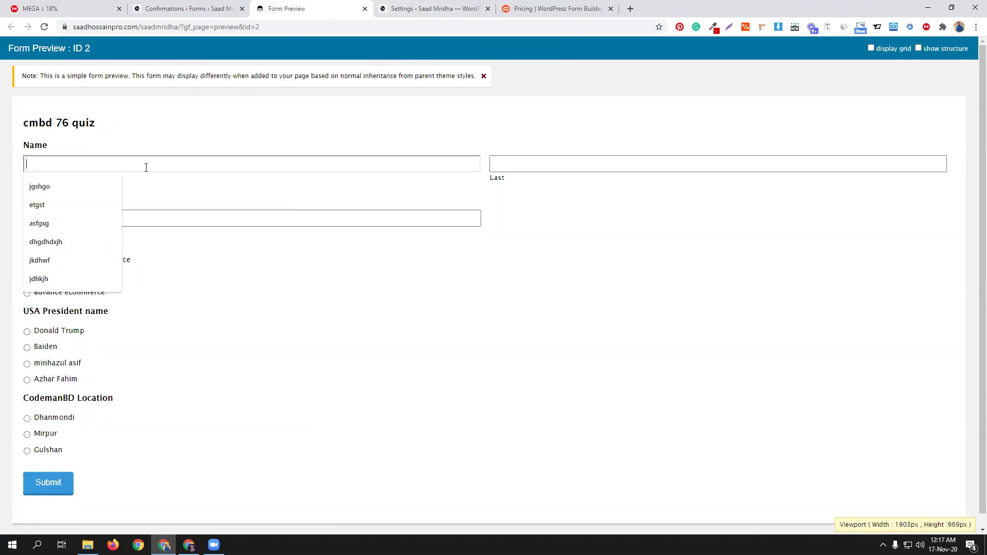
text(Ab)
key(Tab)
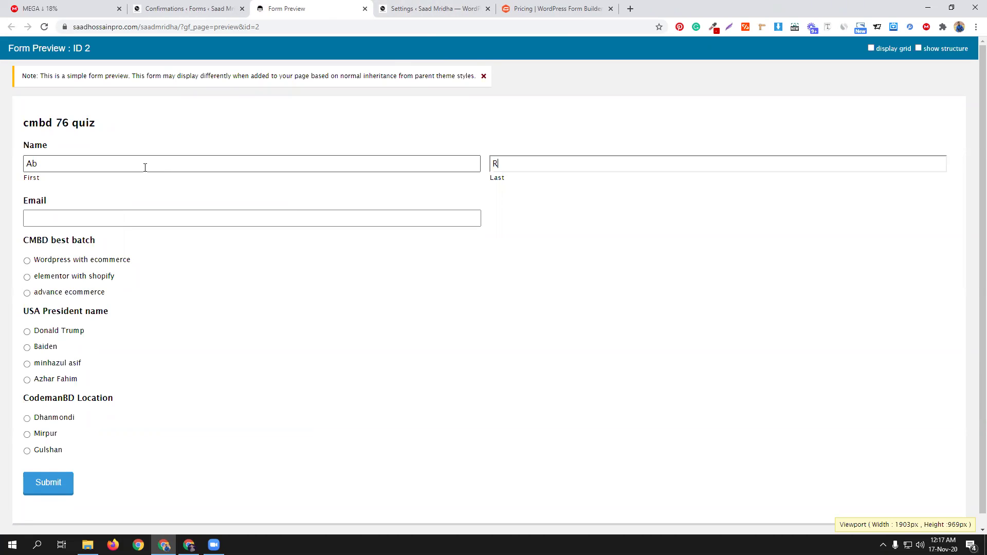
click(88, 218)
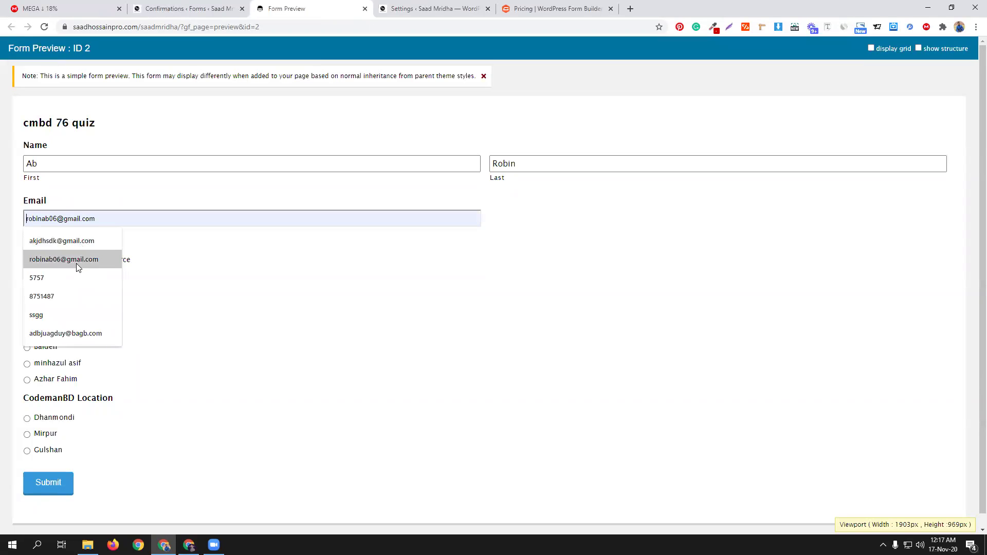
click(76, 261)
Step: Answer Wordpress with ecommerce, Donald Trump and Dhanmondi, then submit the quiz
click(75, 262)
click(72, 334)
click(66, 419)
click(58, 483)
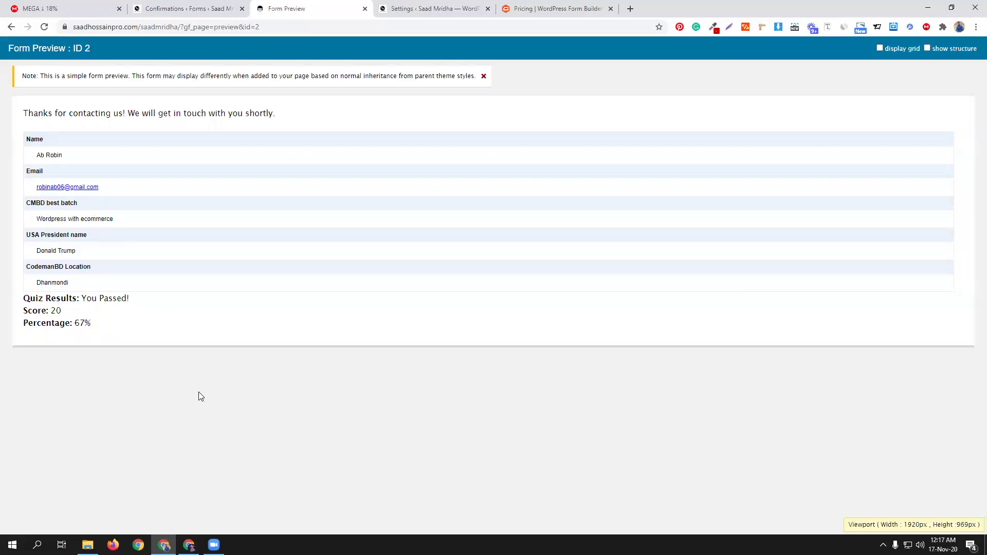
click(189, 8)
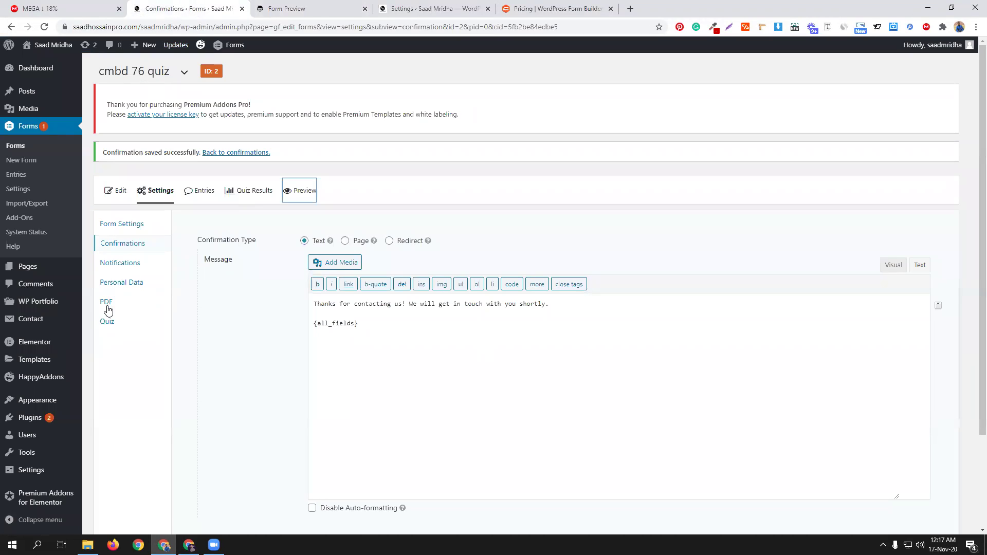
Step: Paste the quiz PDF's [gravitypdf name="quiz" text="Download PDF"] shortcode into the confirmation message and save
click(107, 309)
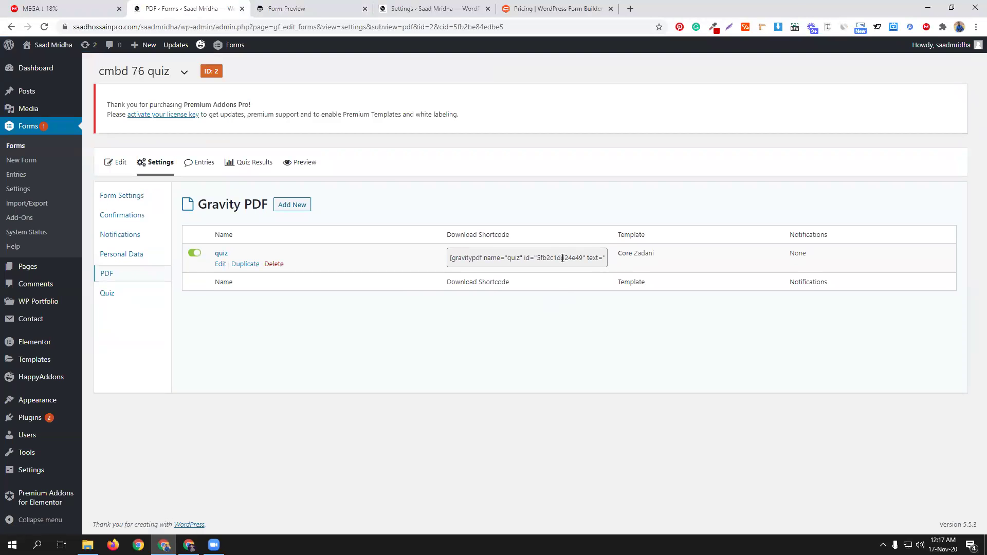
click(563, 257)
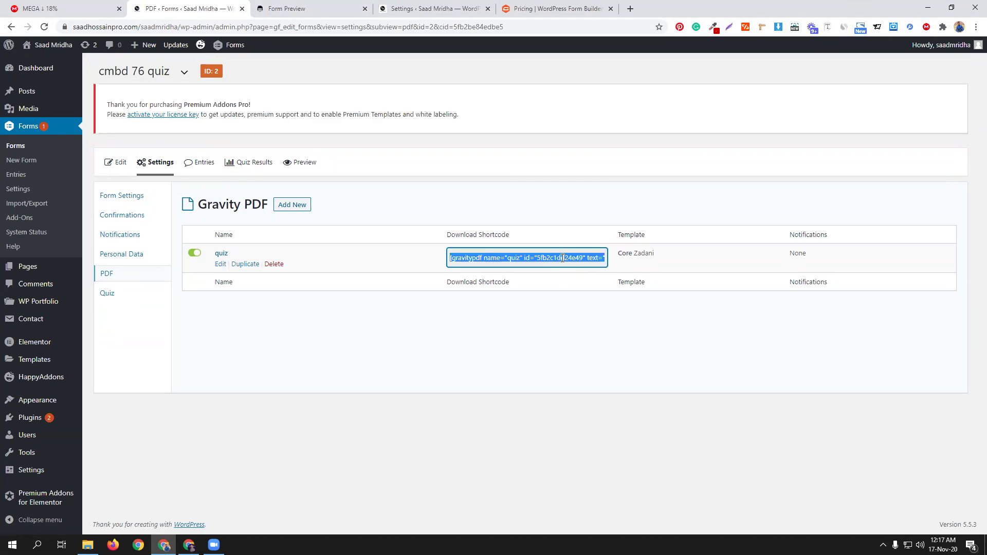
click(136, 216)
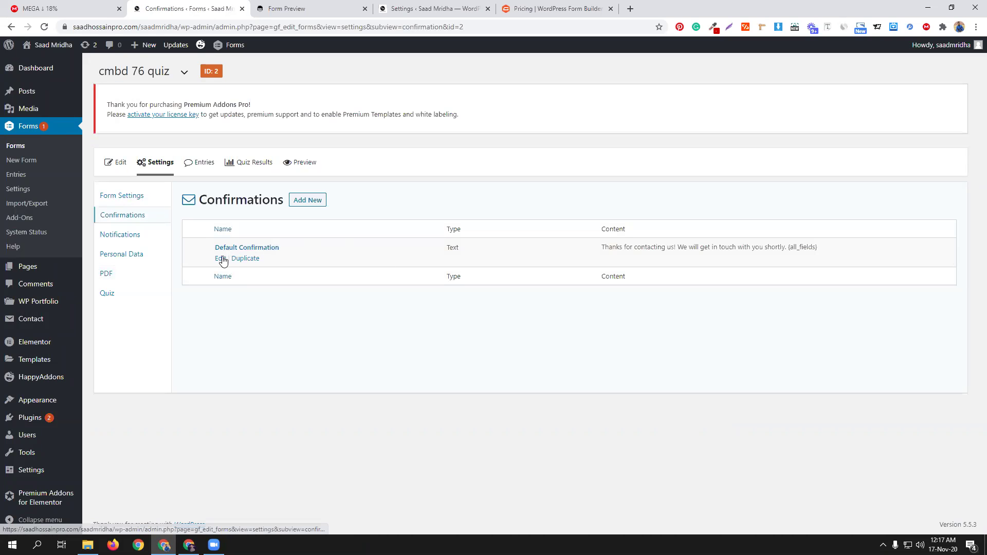
click(220, 259)
click(285, 5)
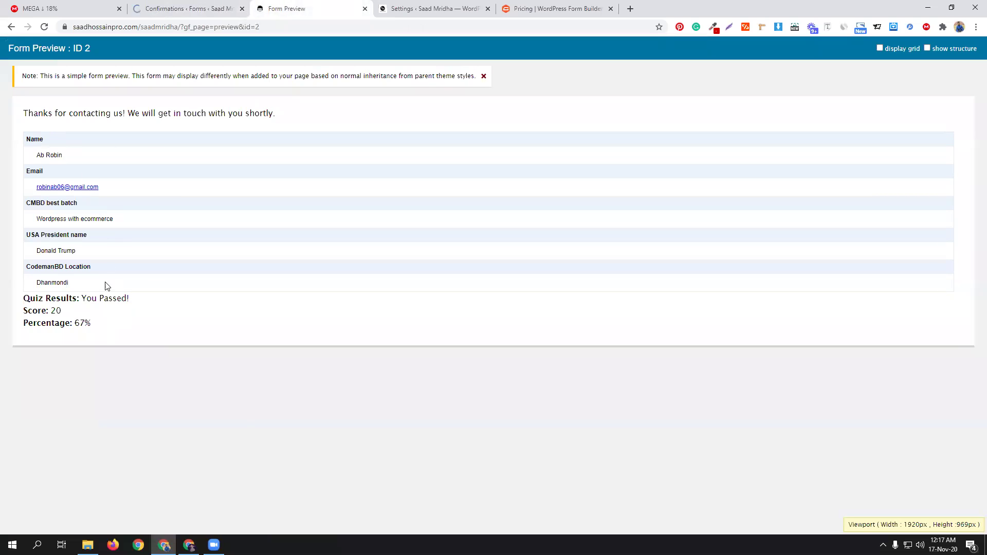
click(186, 5)
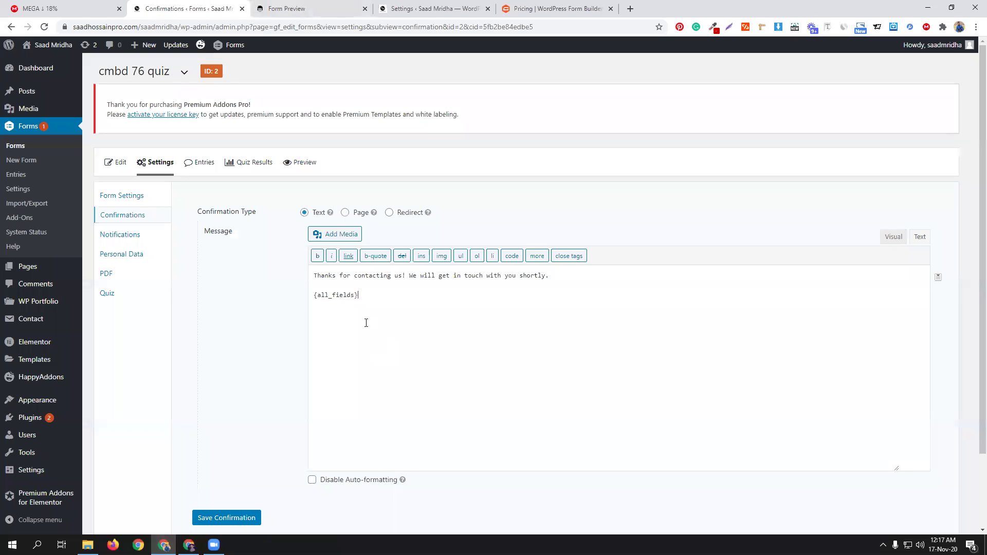
text([gravitypdf name="quiz" id="5fb2c1dd24e49" text="Download PDF"])
click(233, 520)
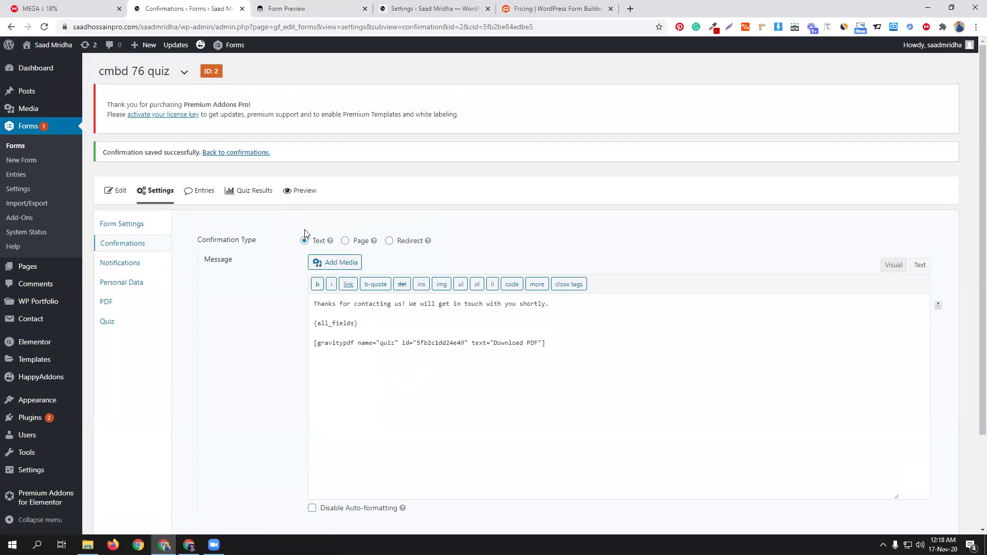
click(301, 190)
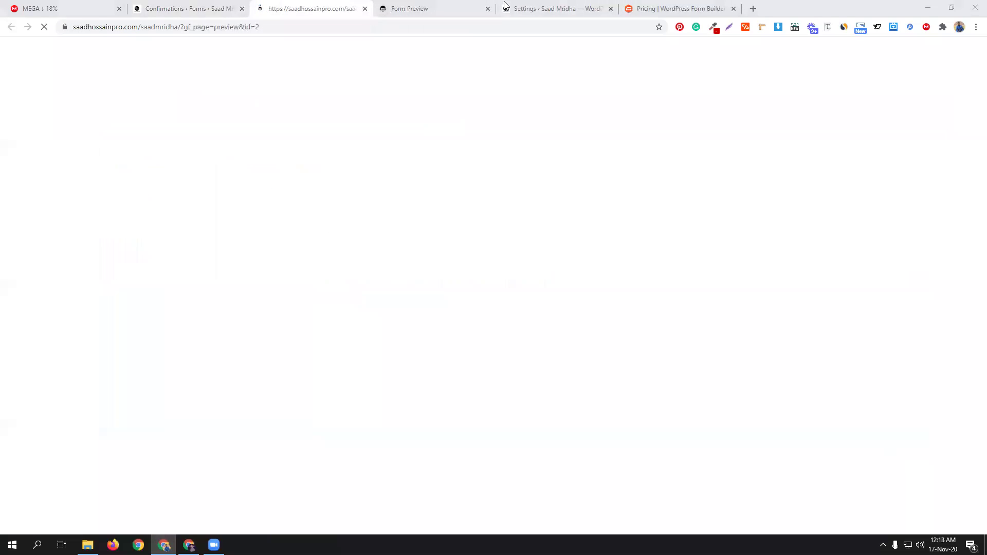
Step: Enter the tester's first name, last name and email in the form preview
click(487, 8)
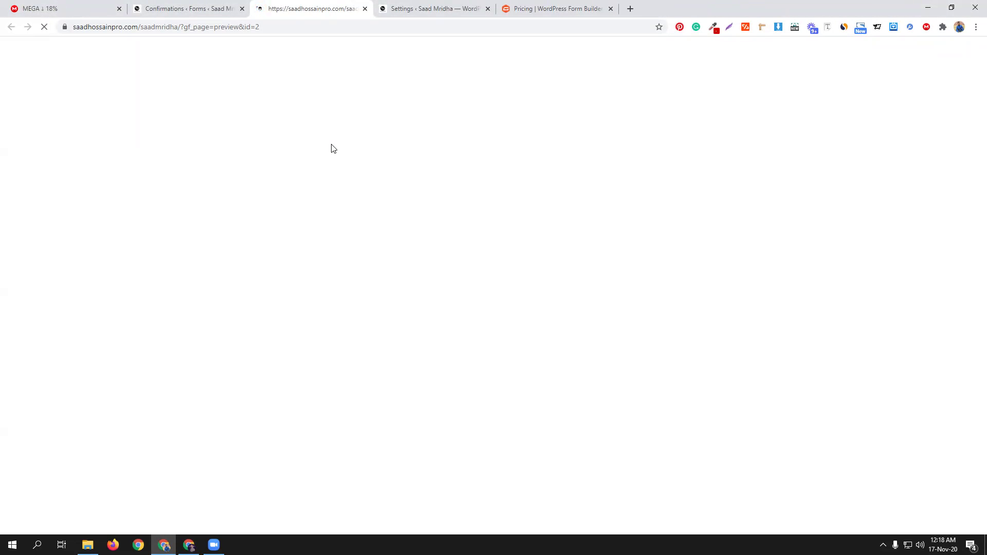
click(262, 164)
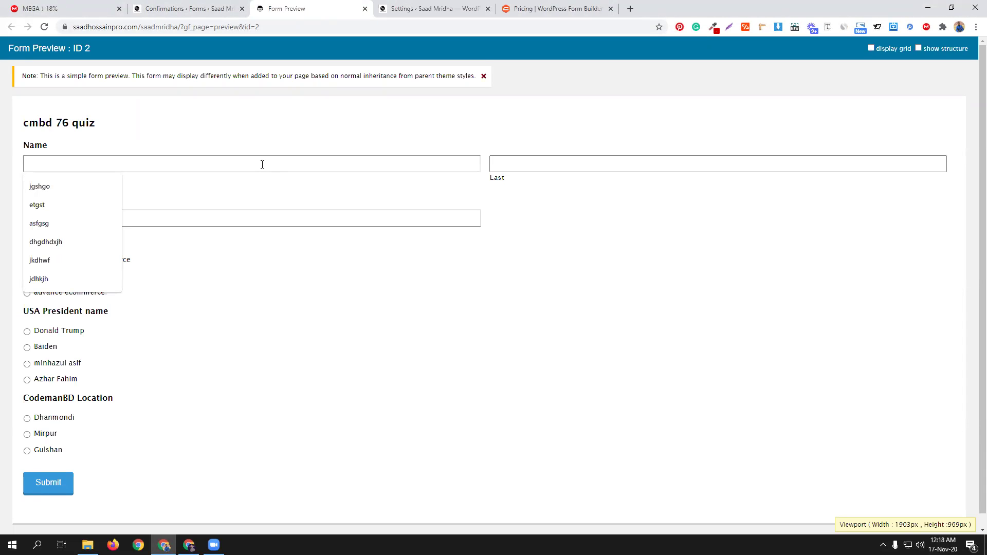
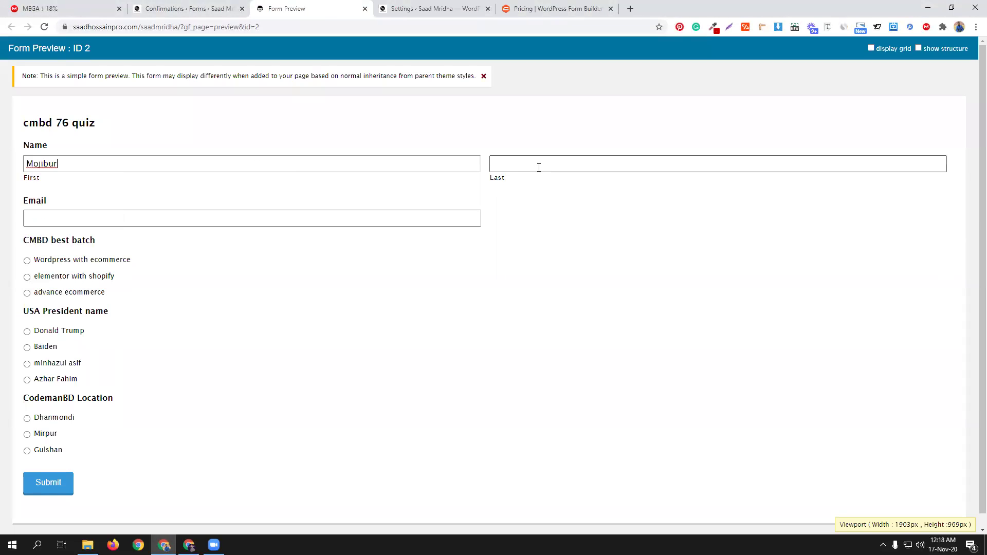
click(539, 168)
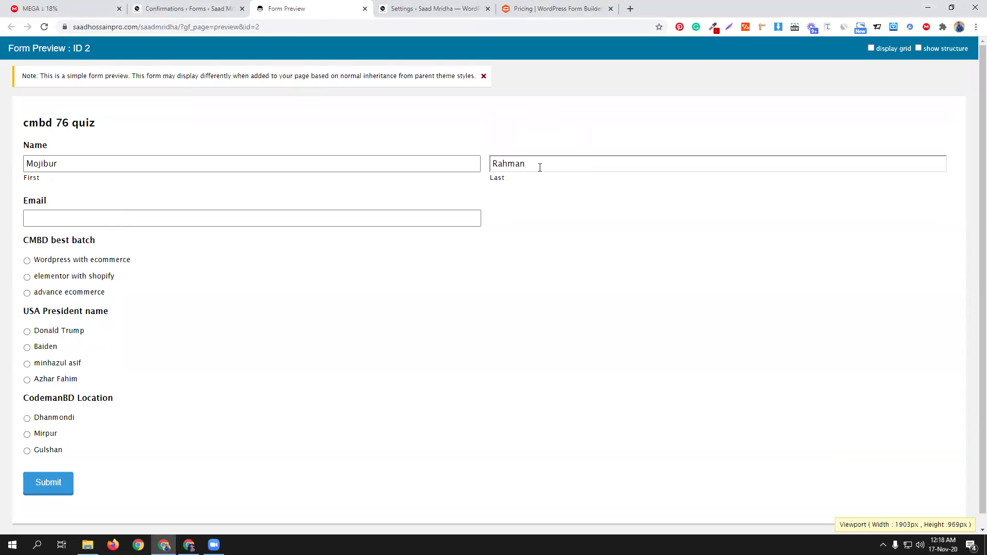
click(332, 217)
click(87, 237)
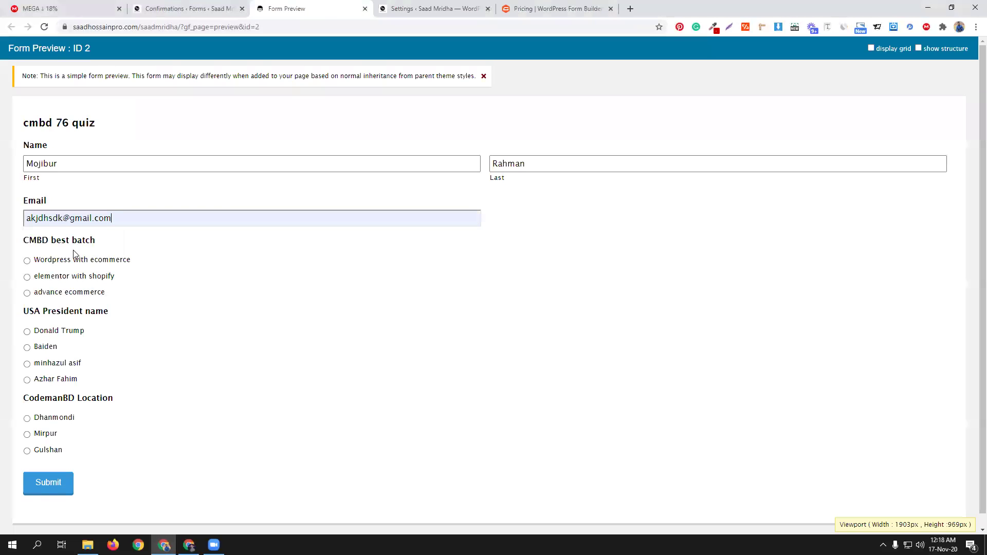
Step: Answer Wordpress with ecommerce, Baiden and Mirpur, then submit the quiz
click(64, 262)
click(46, 350)
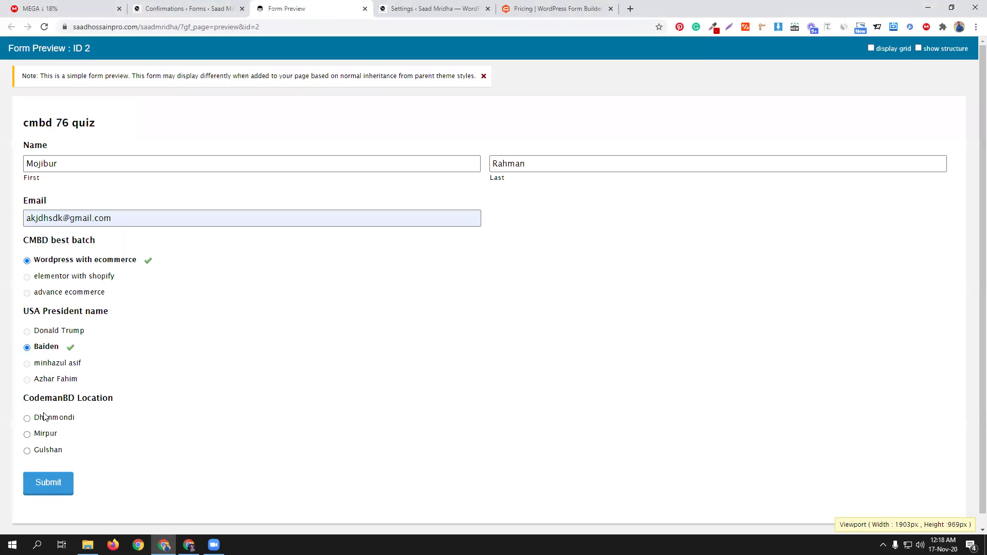
click(43, 437)
scroll(231, 391, down, 1)
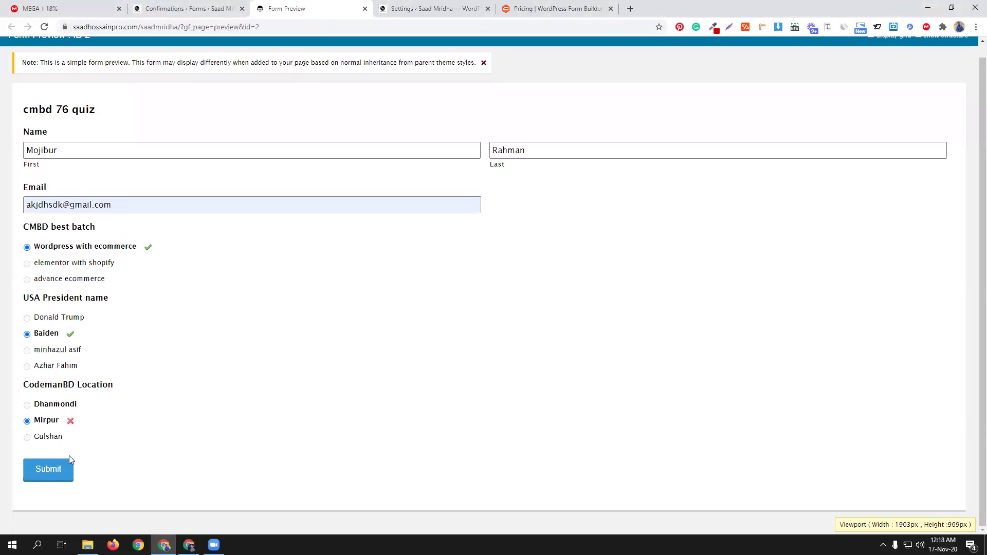
click(46, 472)
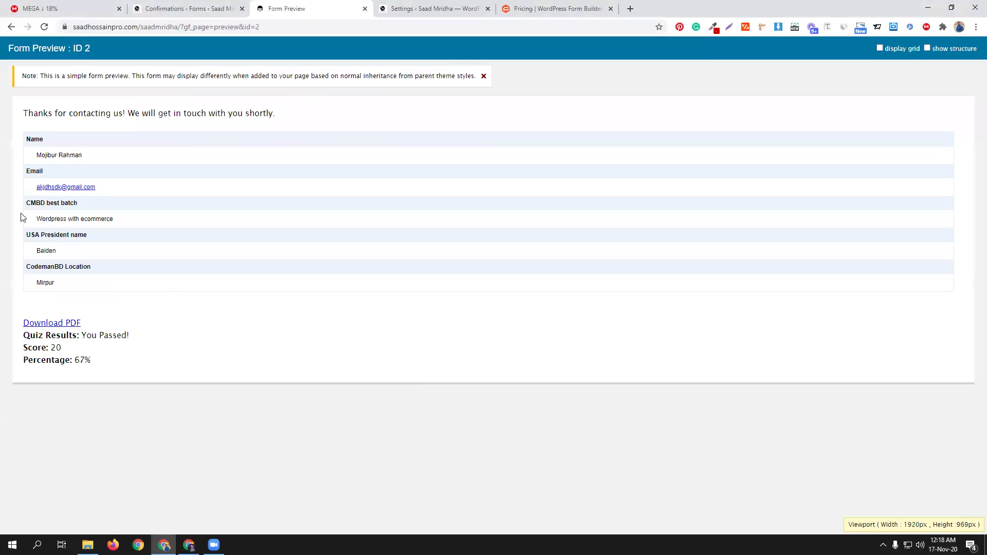
Step: Download and open quiz.pdf showing each answer marked right or wrong
click(52, 326)
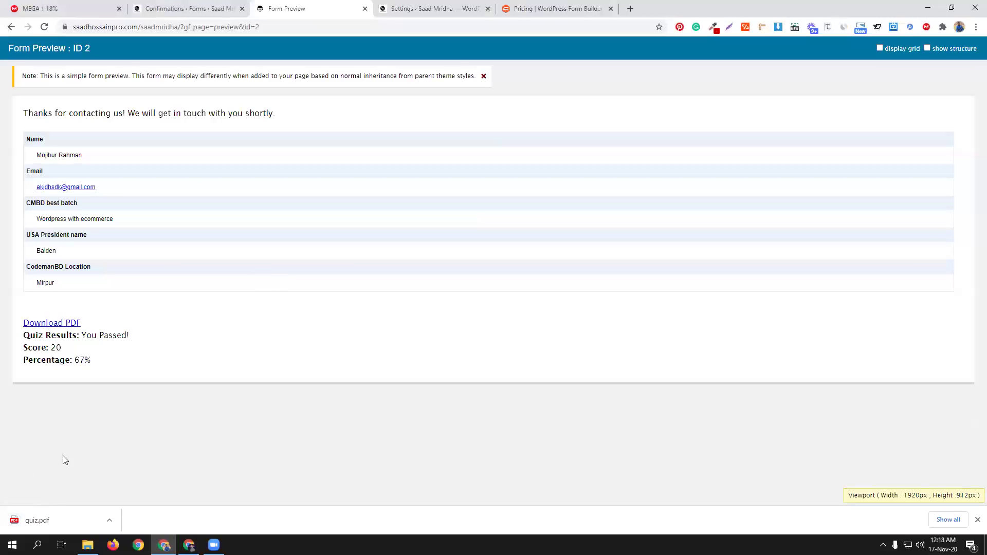
click(57, 520)
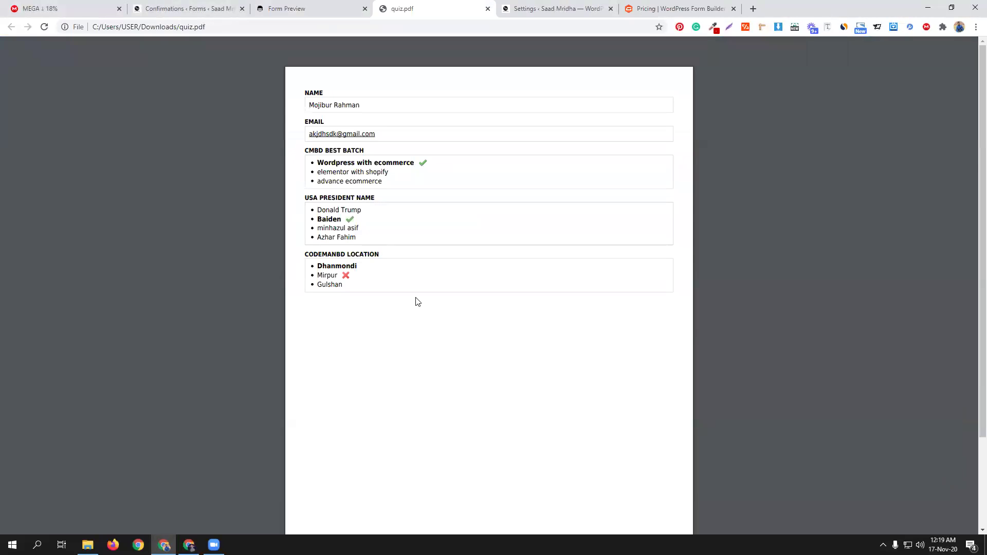
click(195, 9)
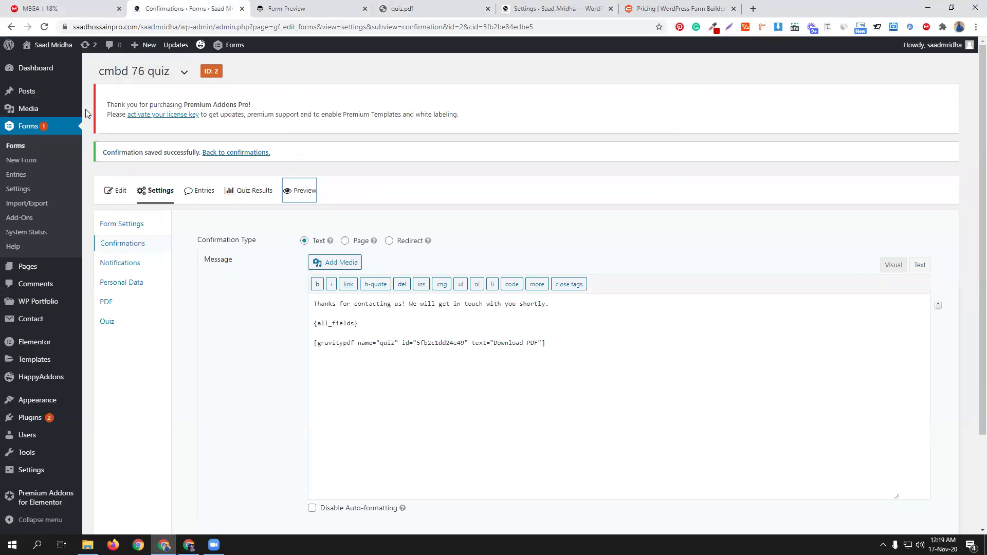
Step: Open the cmbd76 form's PDF settings from the Forms list and start adding a PDF
click(17, 148)
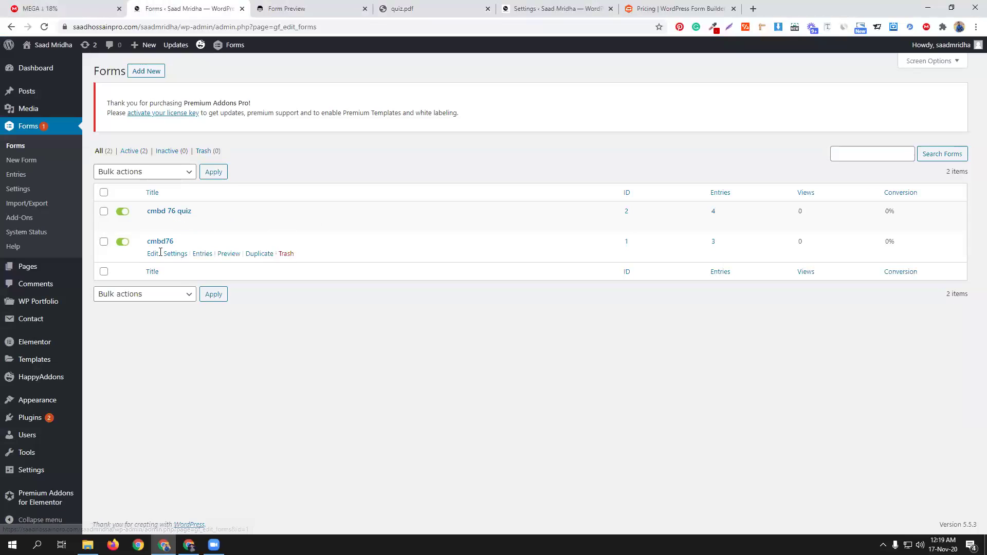
mouse_move(170, 254)
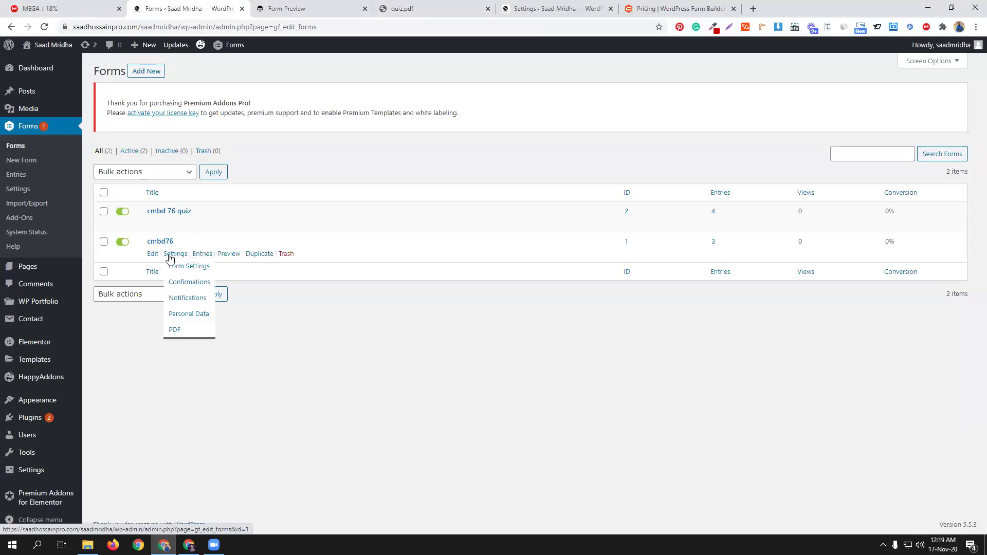
click(175, 330)
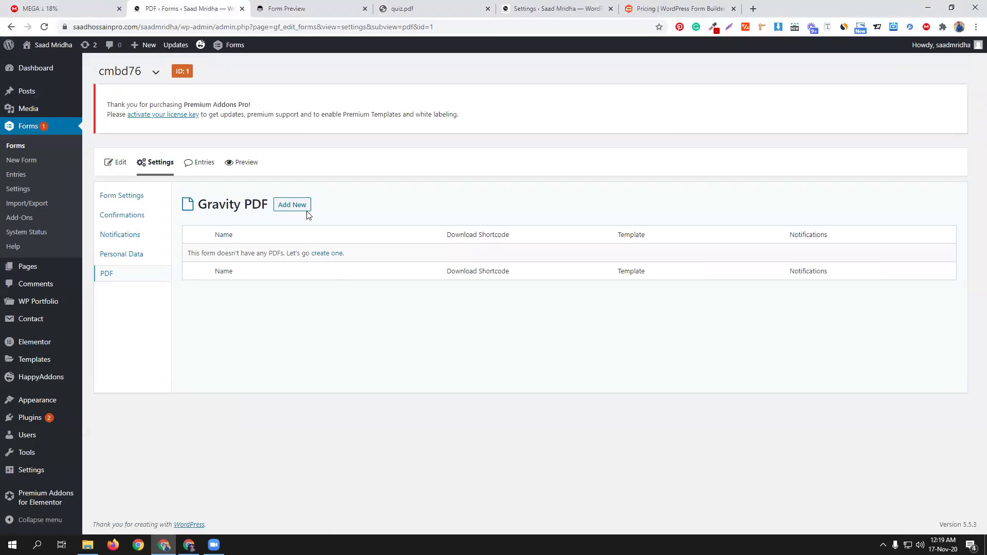
click(306, 210)
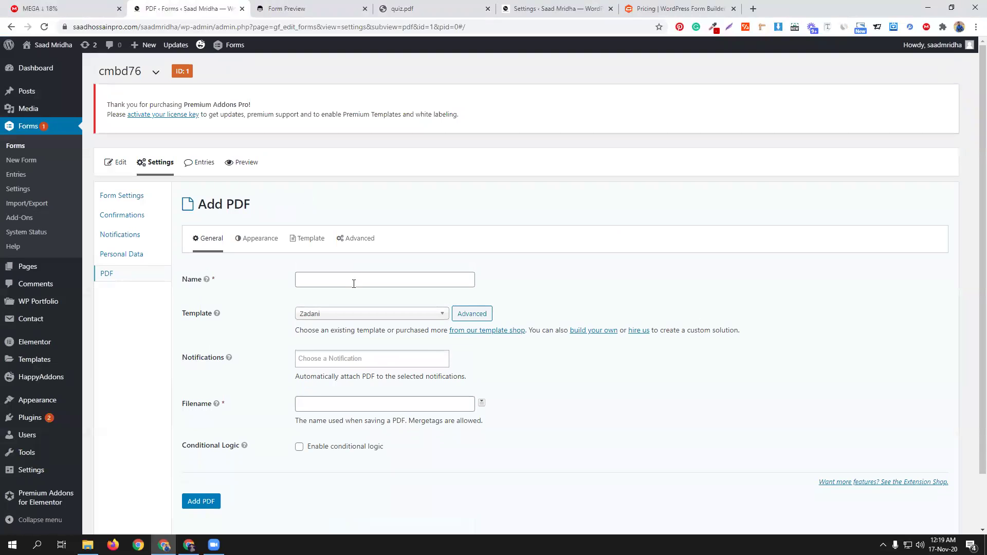
Step: Name the new Zadani PDF cmbd76, use cmbd76 as its filename too, and save it
click(353, 284)
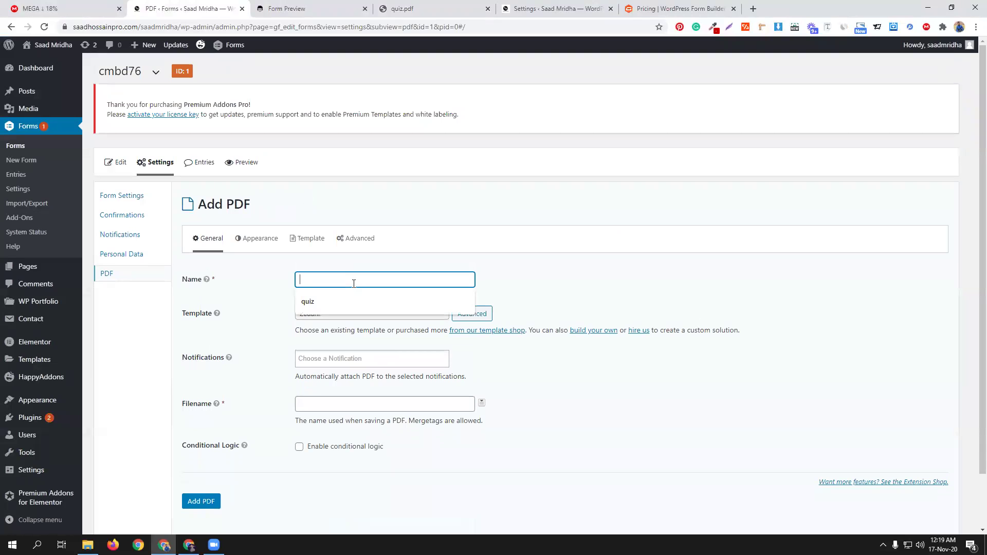
text(cmbd76)
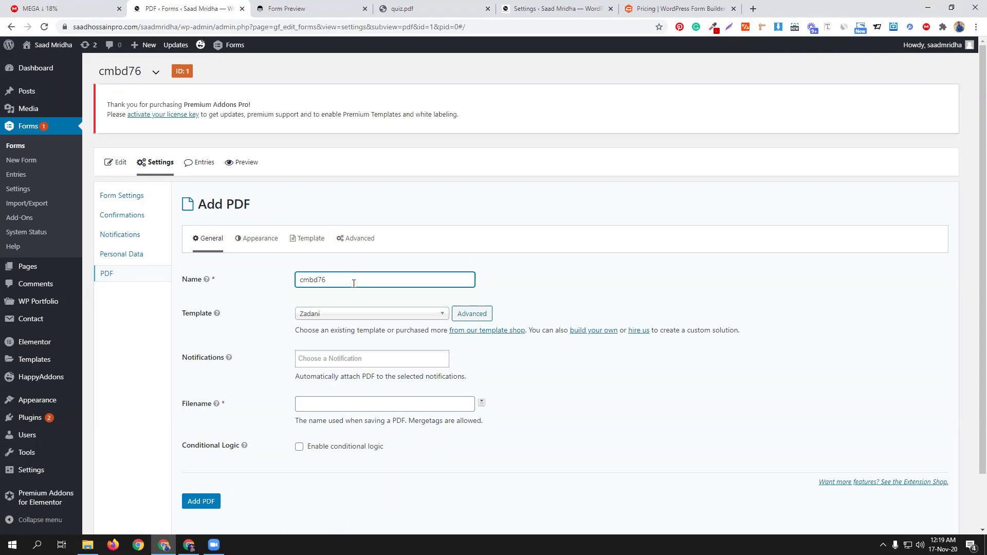
key(ctrl+a)
key(ctrl+c)
click(337, 405)
key(ctrl+v)
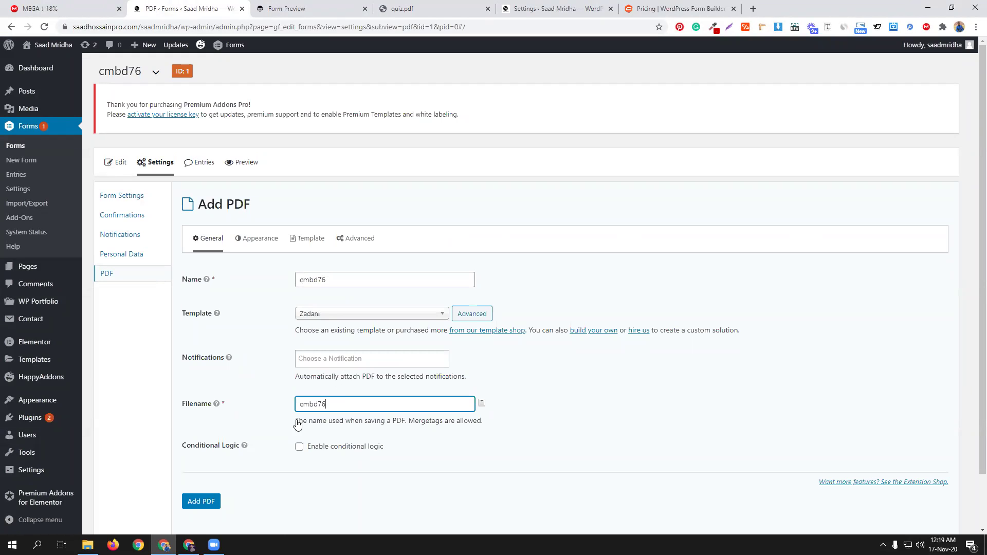
click(201, 501)
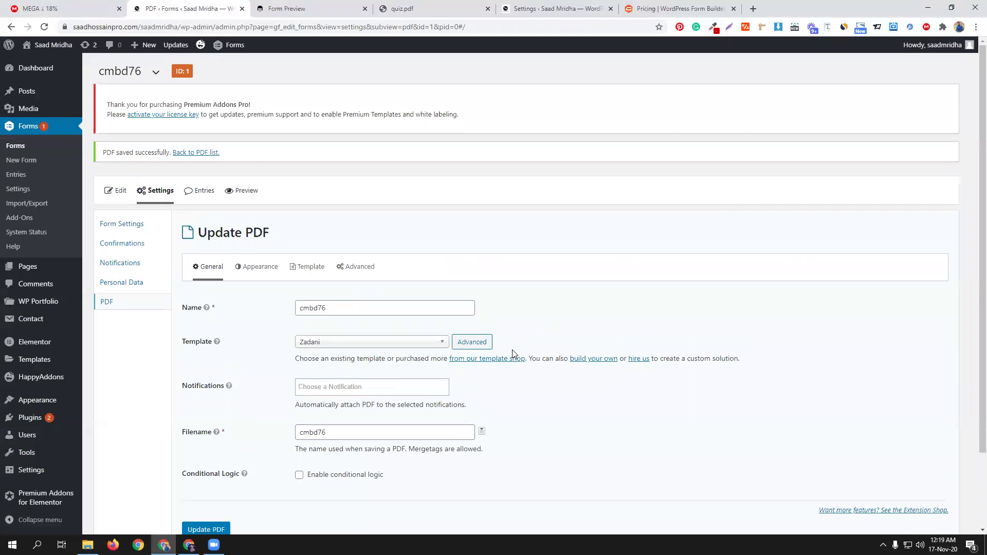
Step: Go back to the cmbd76 form's PDF list
scroll(513, 351, down, 3)
scroll(578, 396, up, 3)
click(130, 246)
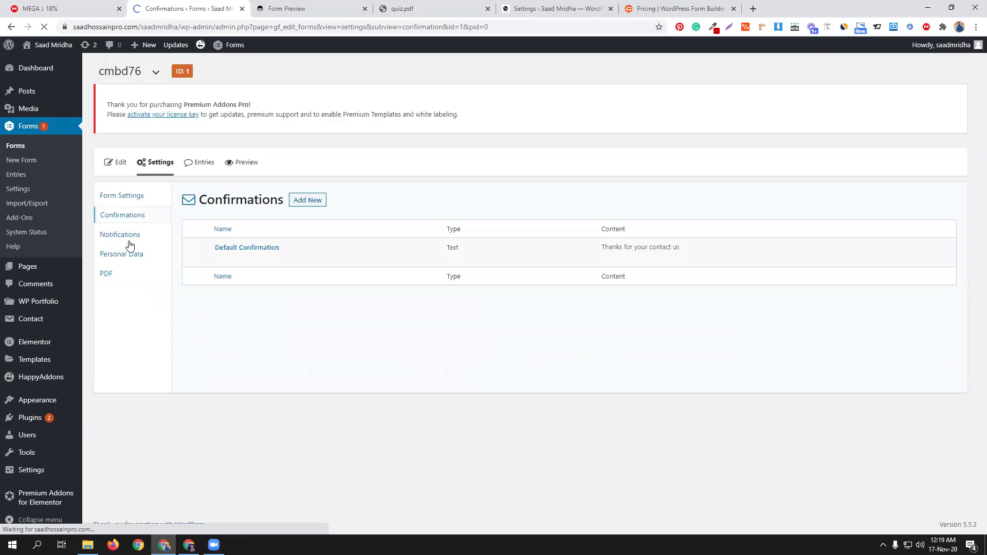
click(126, 274)
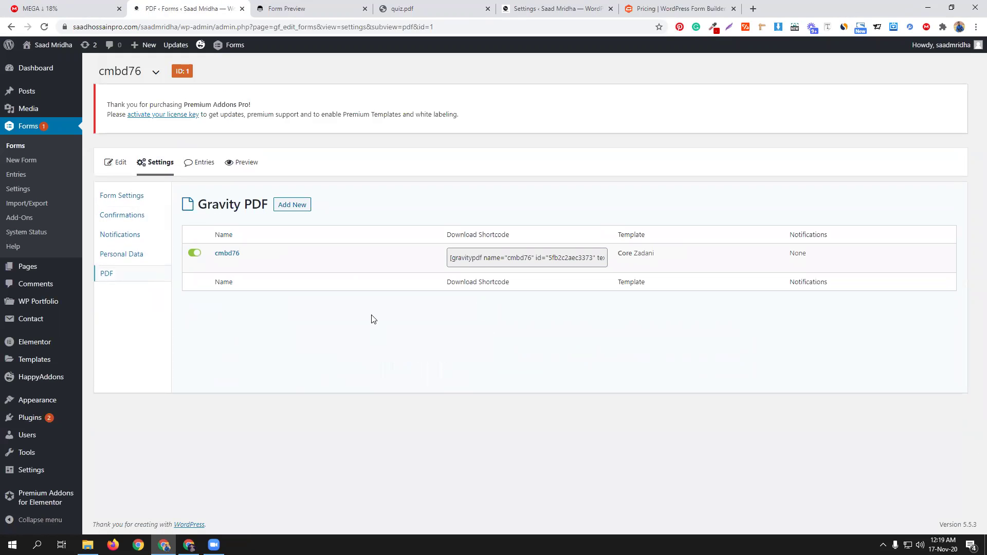
Step: Put {all_fields} and the copied cmbd76 PDF download shortcode into the Default Confirmation and save it
click(498, 259)
key(ctrl+c)
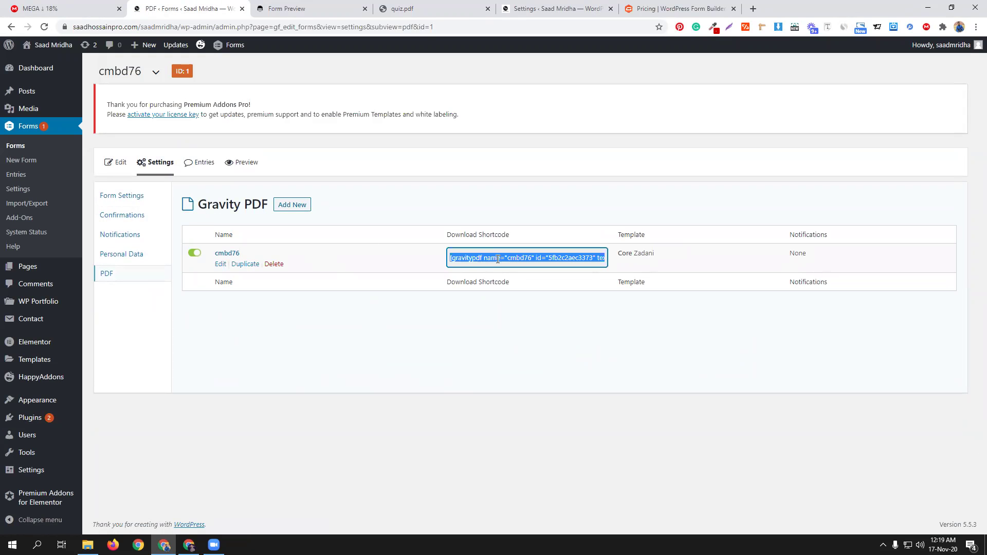
click(126, 215)
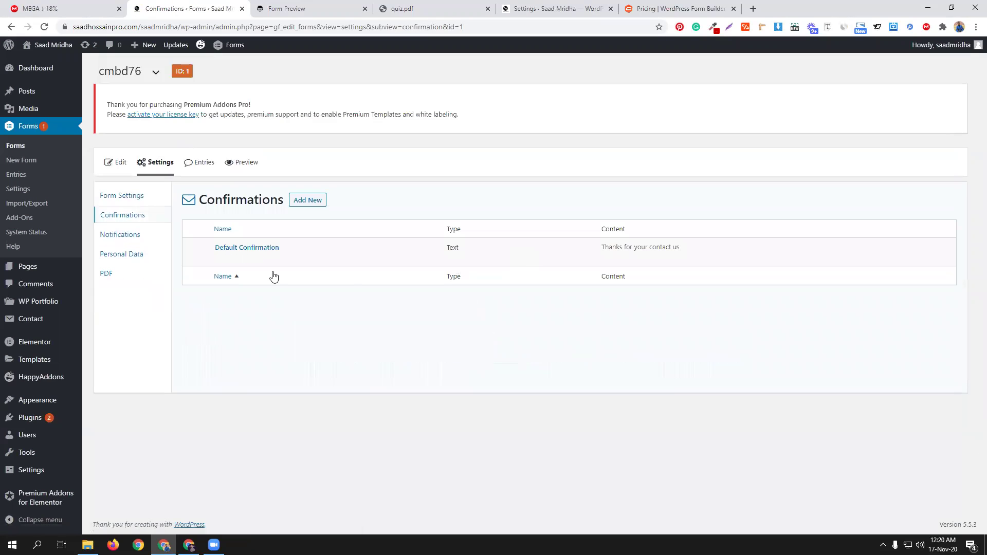
click(221, 258)
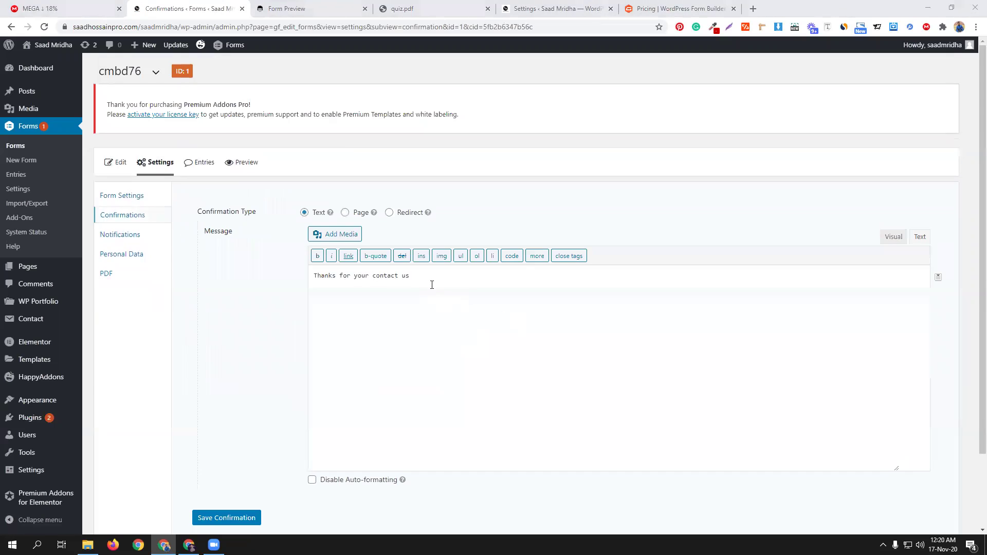
click(432, 284)
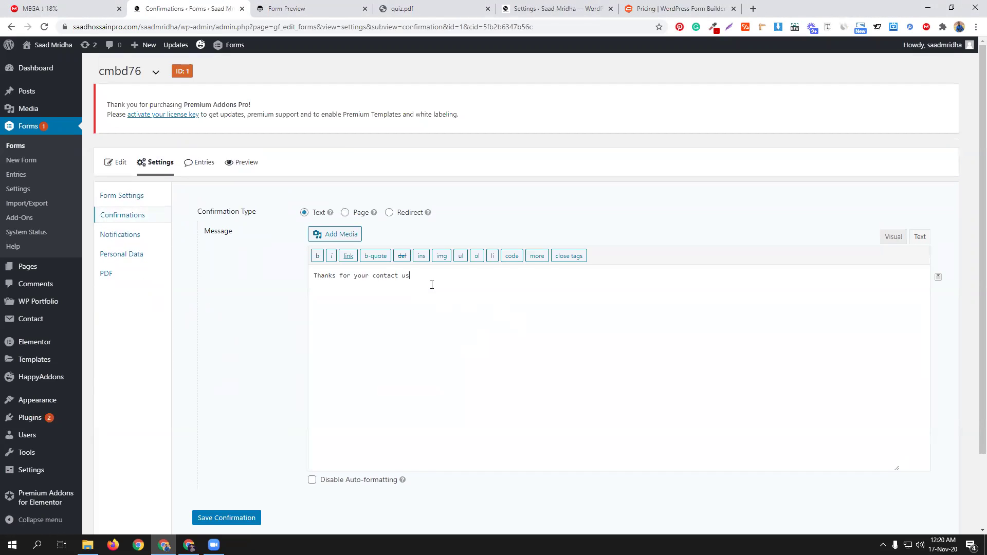
click(938, 278)
click(899, 295)
key(ctrl+v)
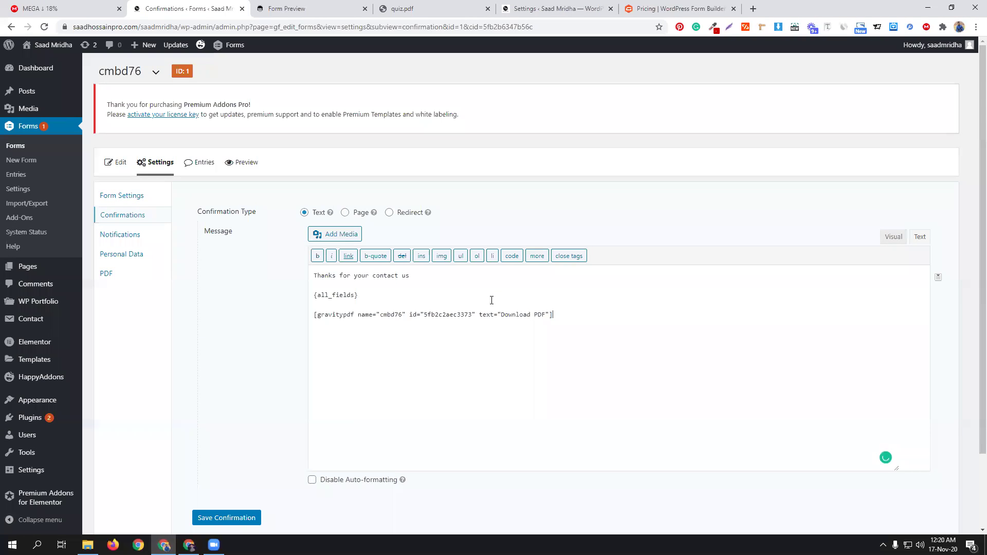
click(214, 521)
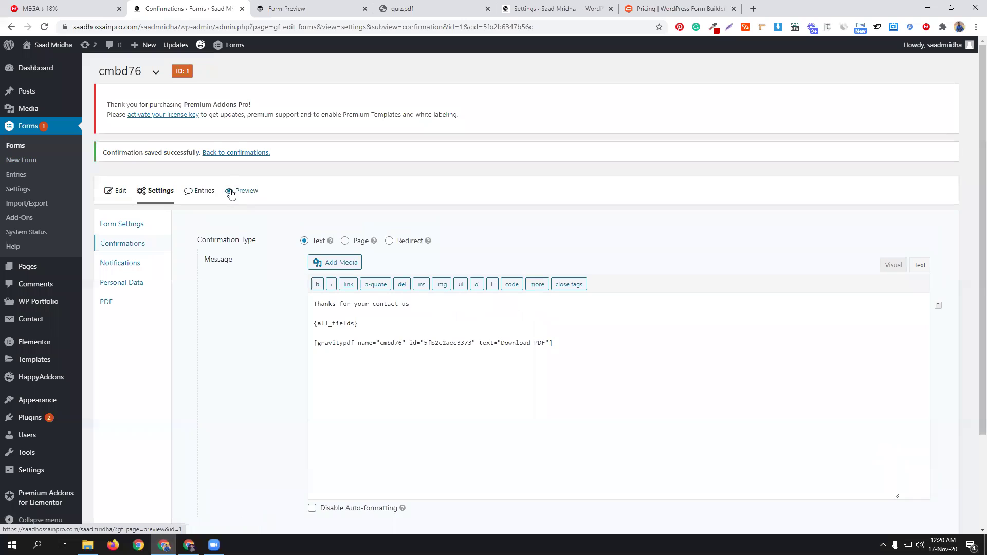
Step: Preview the cmbd76 form and fill in test name, e-mail, phone and message 'cnc xfhdt xggh'
click(231, 194)
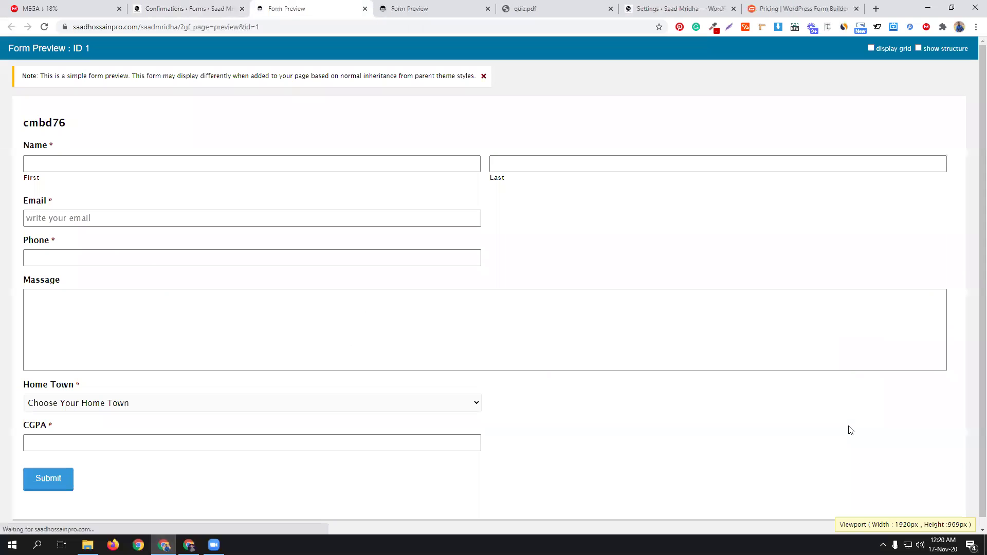
click(247, 161)
click(53, 202)
click(544, 161)
click(536, 189)
click(291, 226)
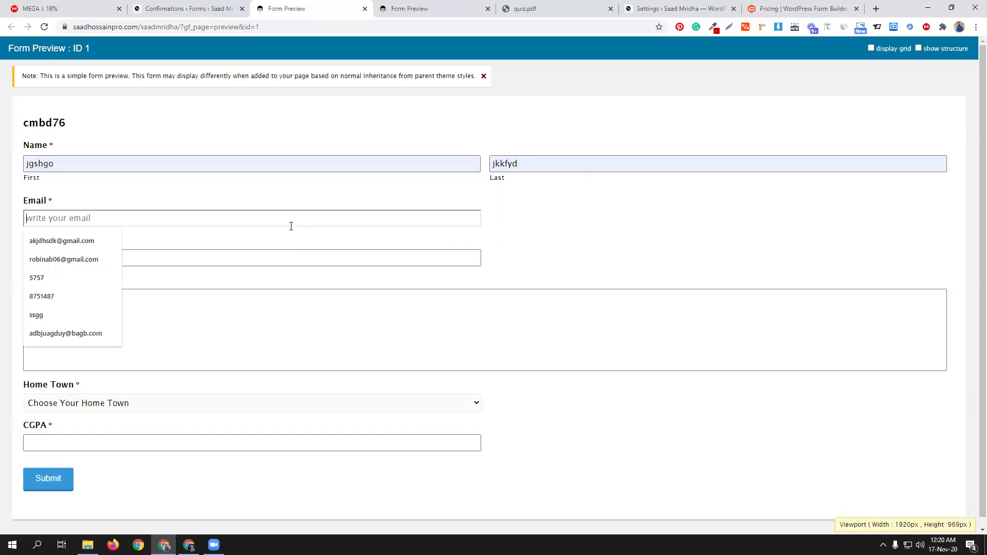
click(117, 255)
click(168, 254)
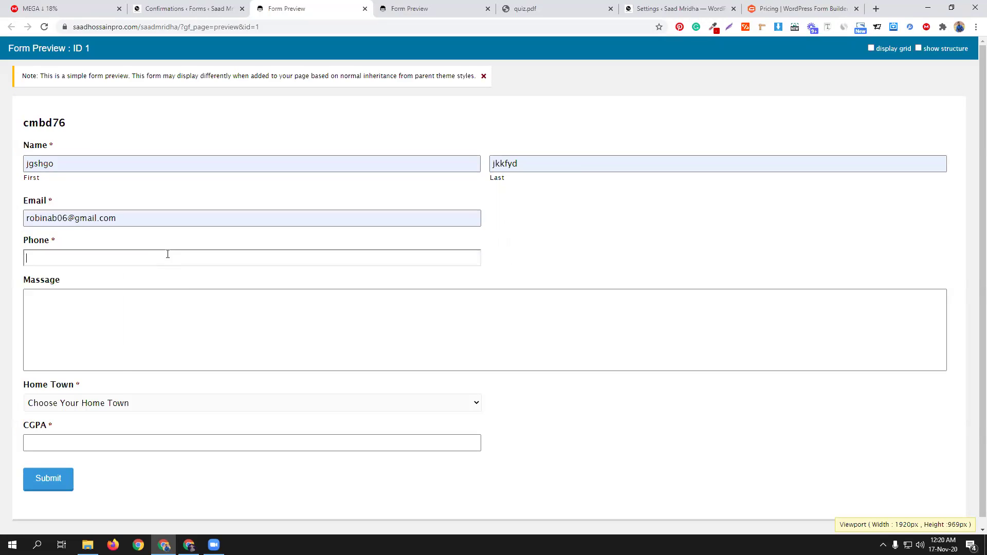
click(87, 282)
click(91, 304)
text(cnc )
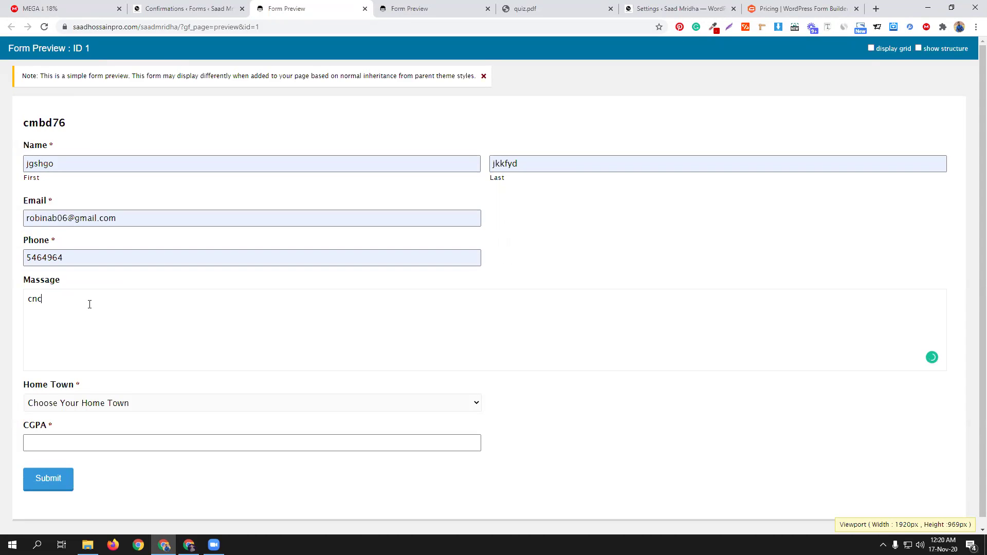
text(xfhdt xggh)
Step: Choose home town BARISHAL and Barishal University, enter CGPA 5, and submit the entry
click(108, 403)
click(85, 428)
click(83, 443)
scroll(130, 449, down, 2)
click(127, 436)
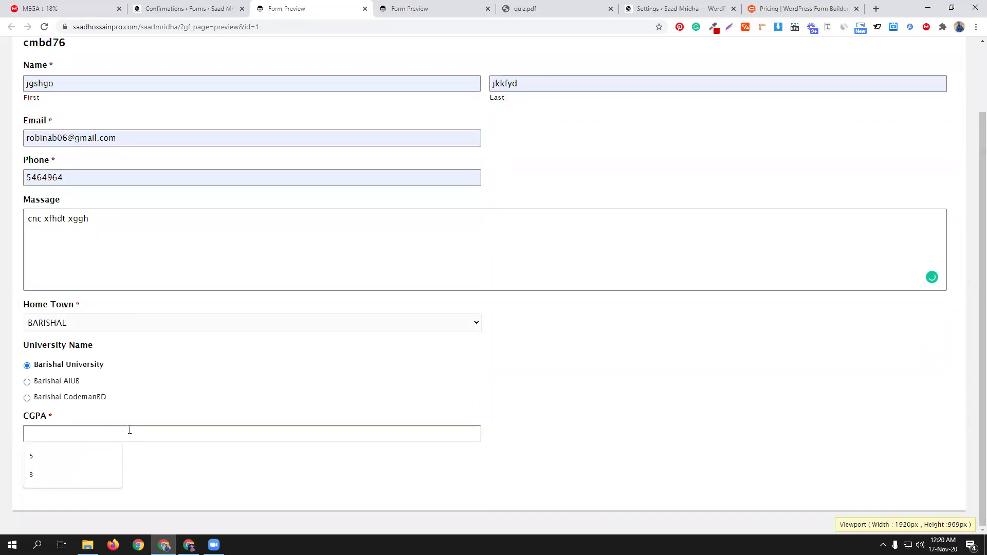
text(5)
click(59, 478)
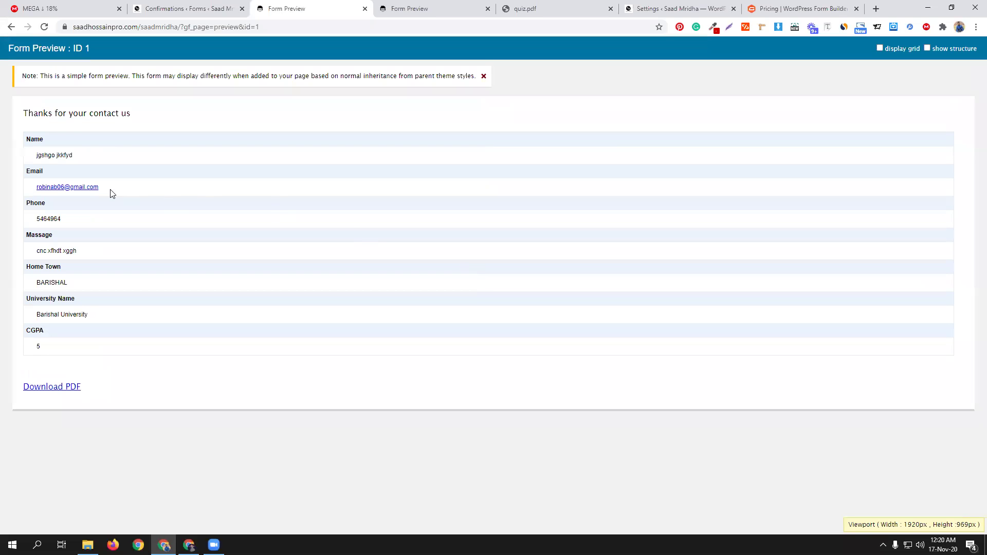
Step: Download the entry as cmbd76.pdf, review its fields, and return to the confirmation settings
click(58, 391)
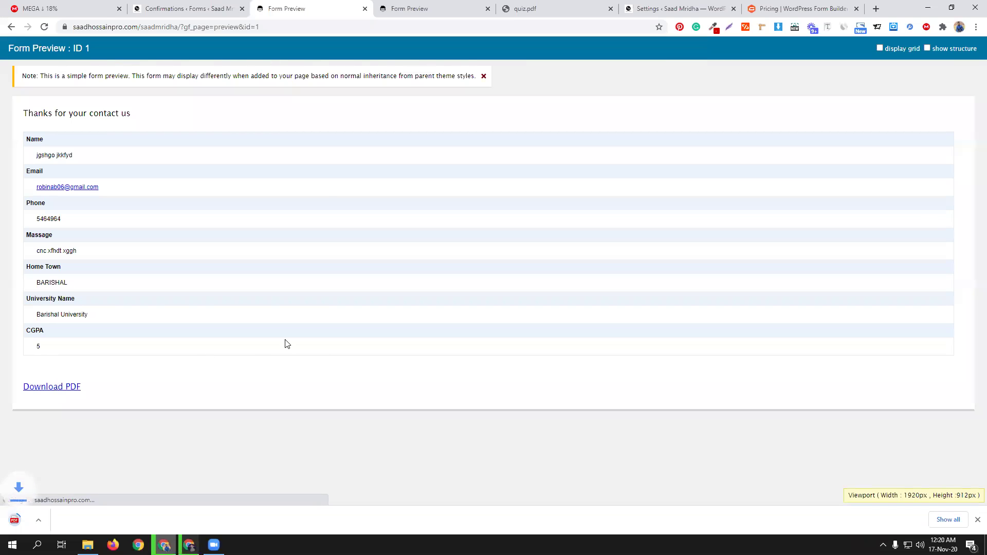
click(61, 520)
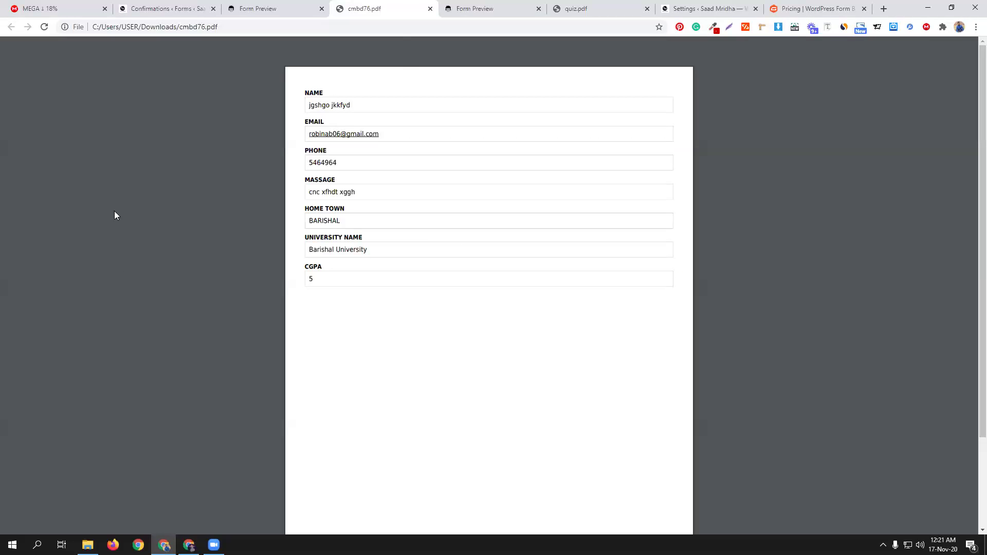
click(166, 8)
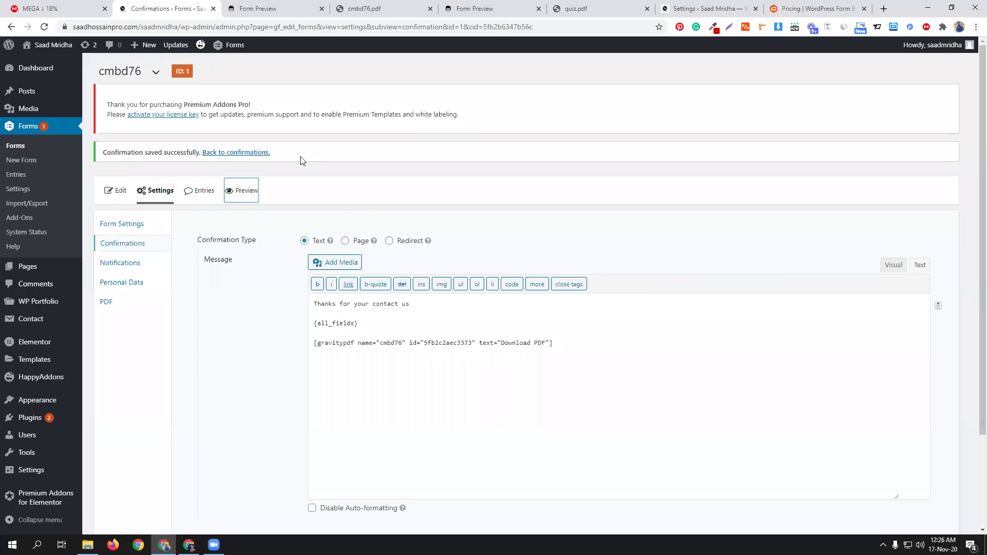
Step: Create a new form titled 'calculation', which opens as form ID 3 in the editor
click(28, 170)
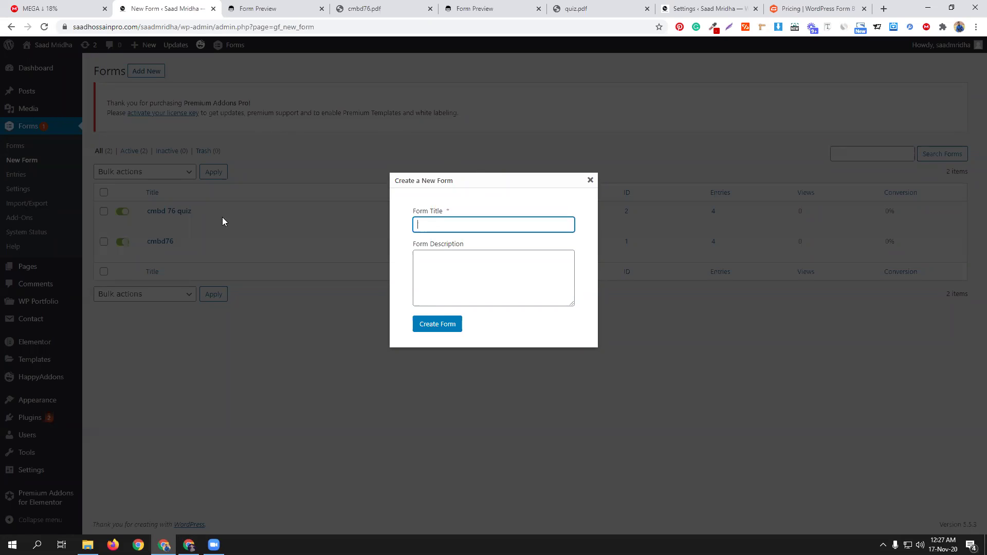
click(442, 225)
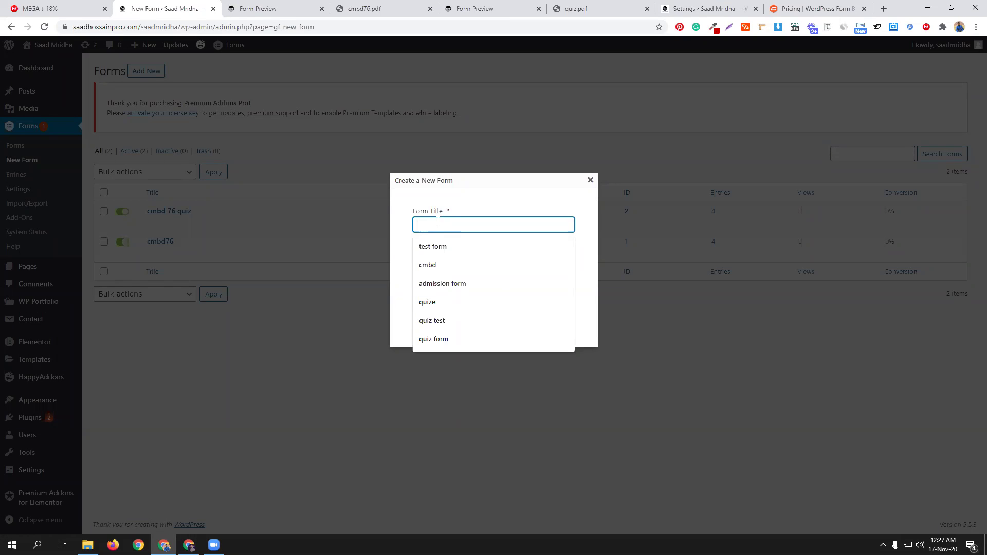
text(calcular)
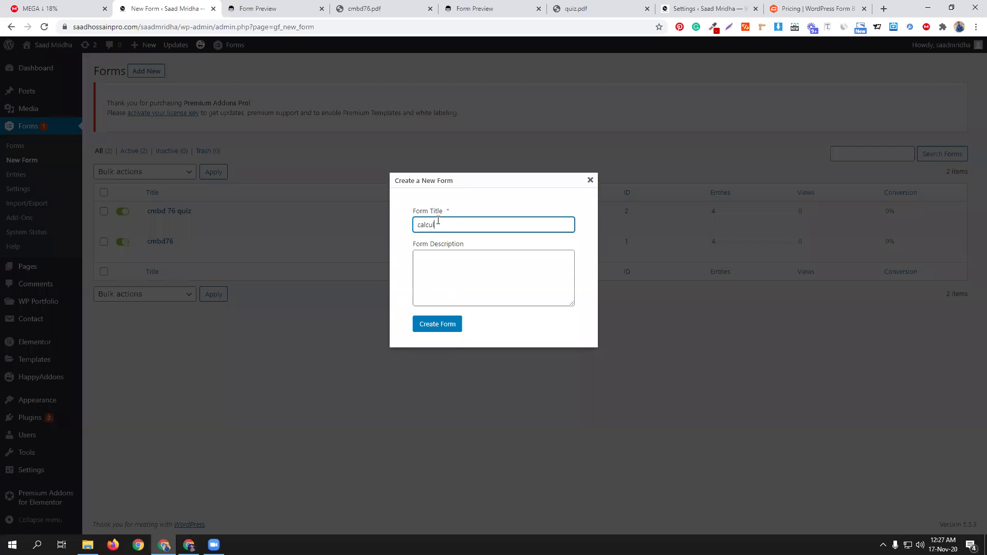
text(ion)
click(436, 334)
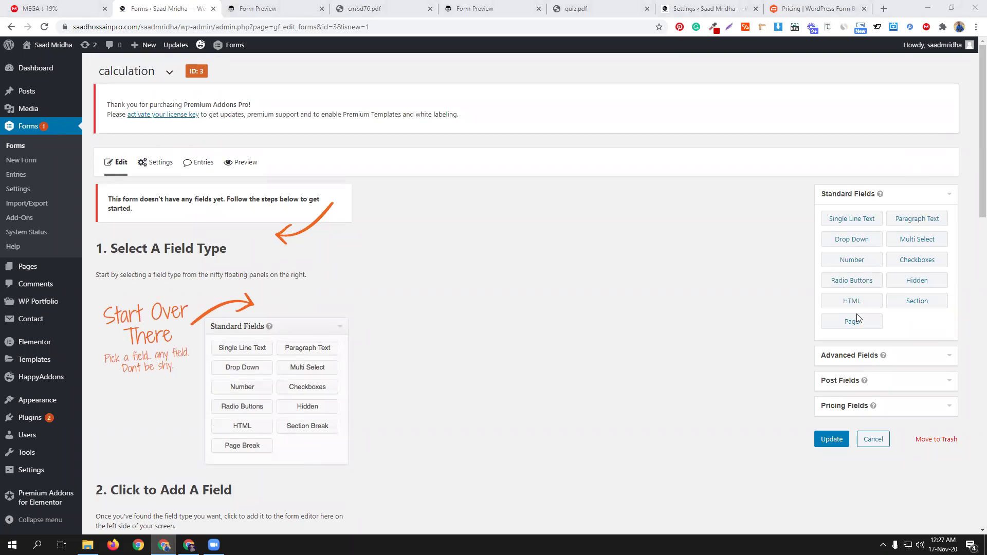
Step: Add Email and Phone fields from Advanced Fields
click(912, 356)
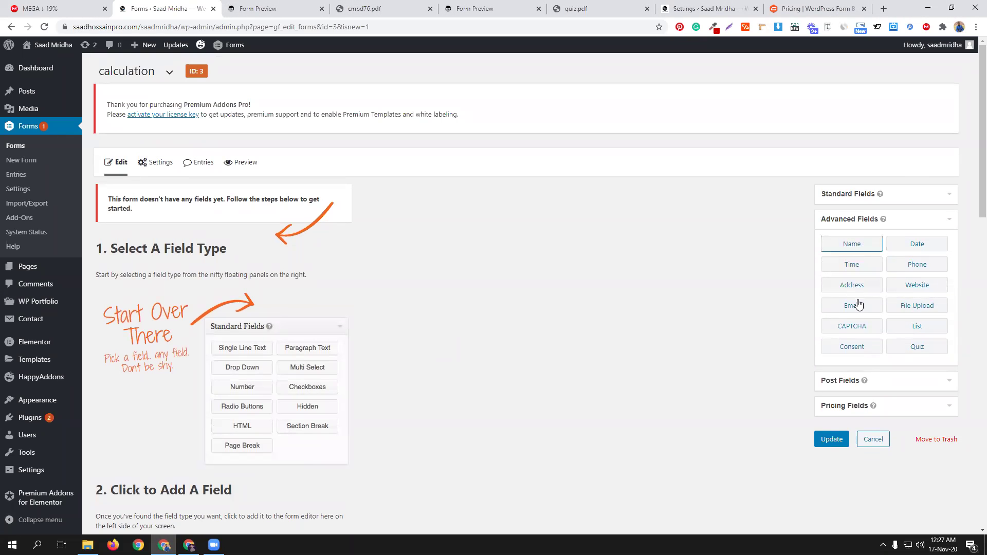
click(861, 306)
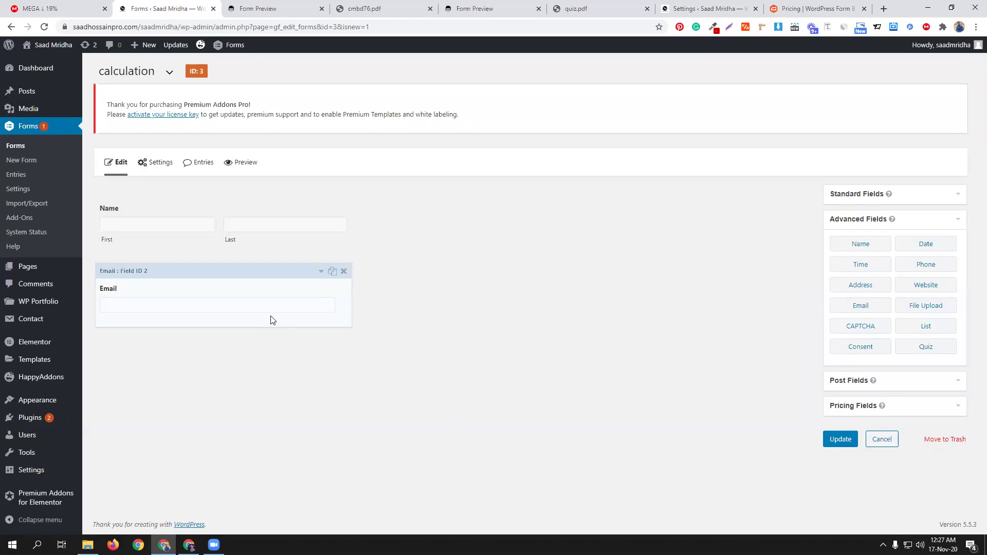
click(929, 265)
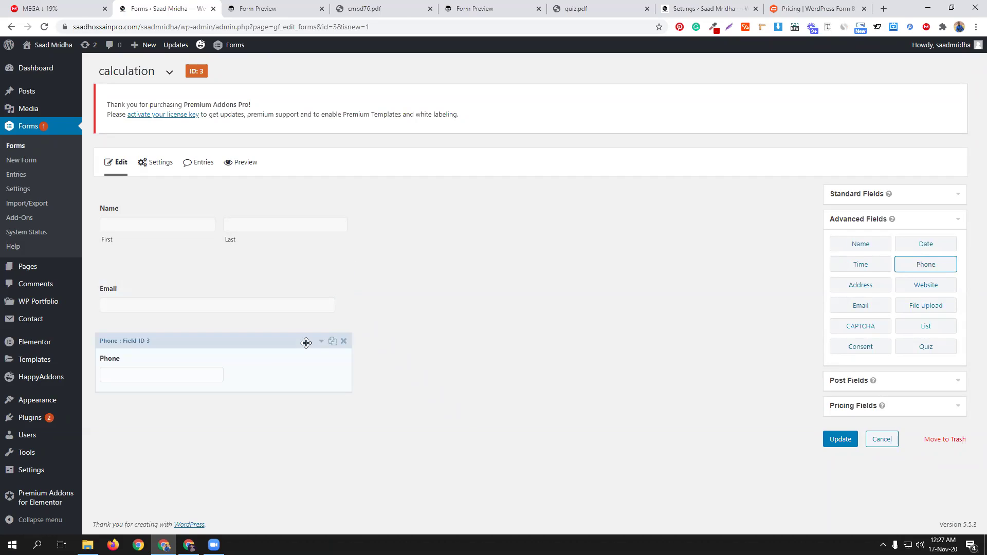
Step: Set the Phone field's format to International
click(273, 350)
scroll(268, 350, down, 3)
click(150, 409)
click(149, 424)
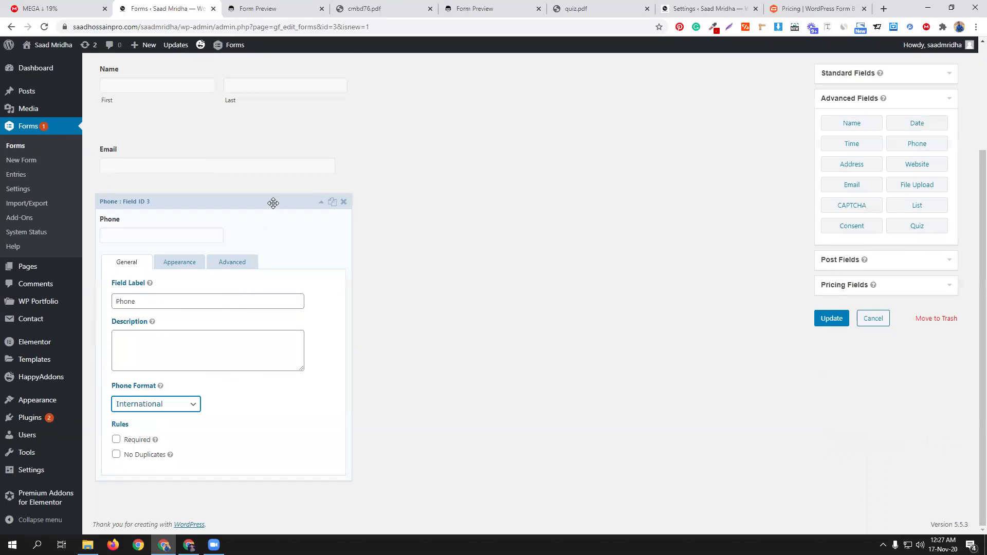
click(273, 203)
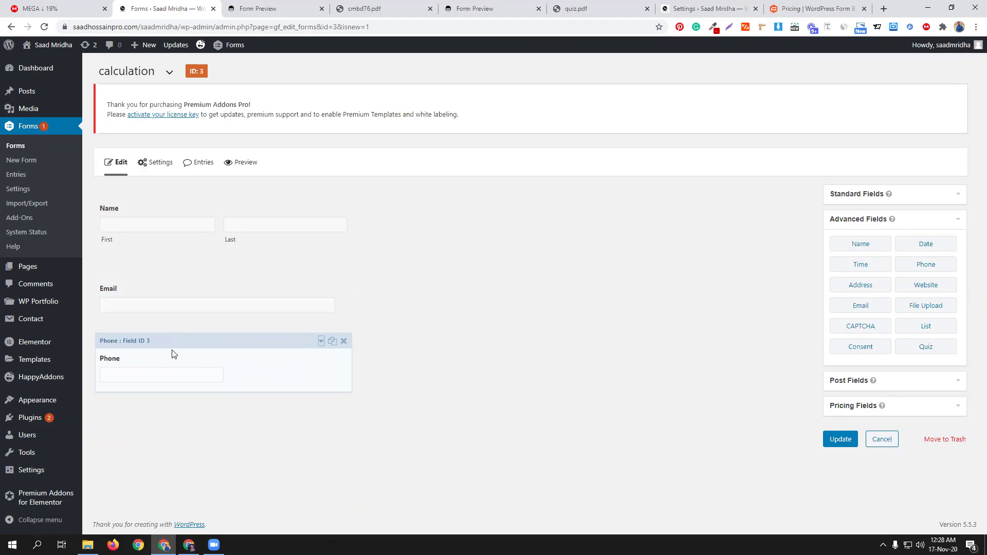
Step: Delete the existing Phone field and add a fresh Phone field
click(344, 343)
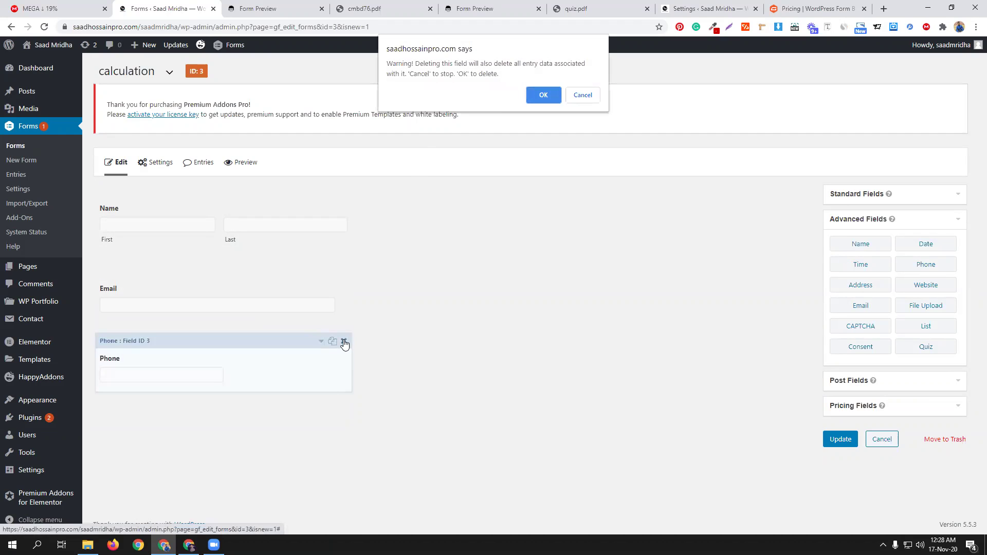
click(556, 95)
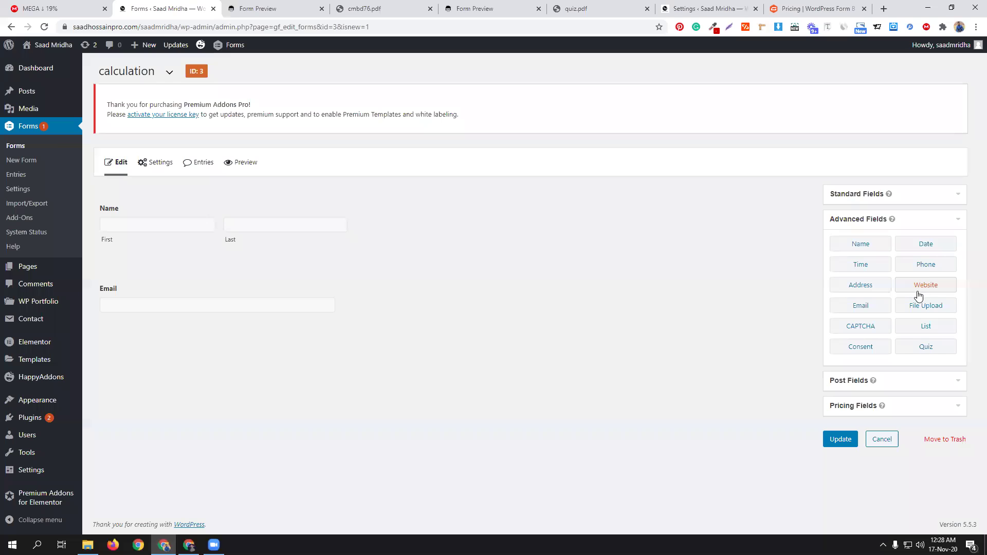
click(926, 270)
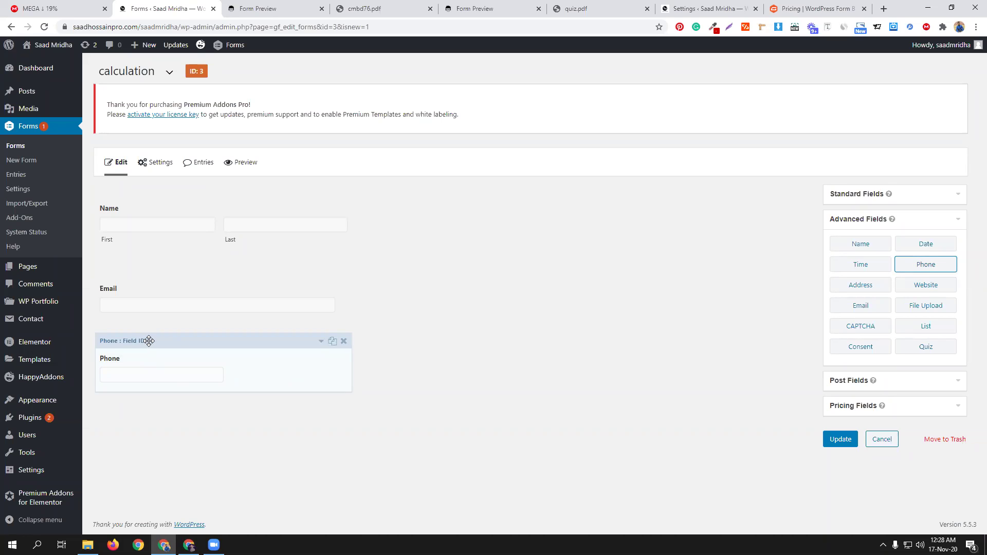
Step: Set the new Phone field's format to International
click(320, 343)
scroll(177, 452, down, 2)
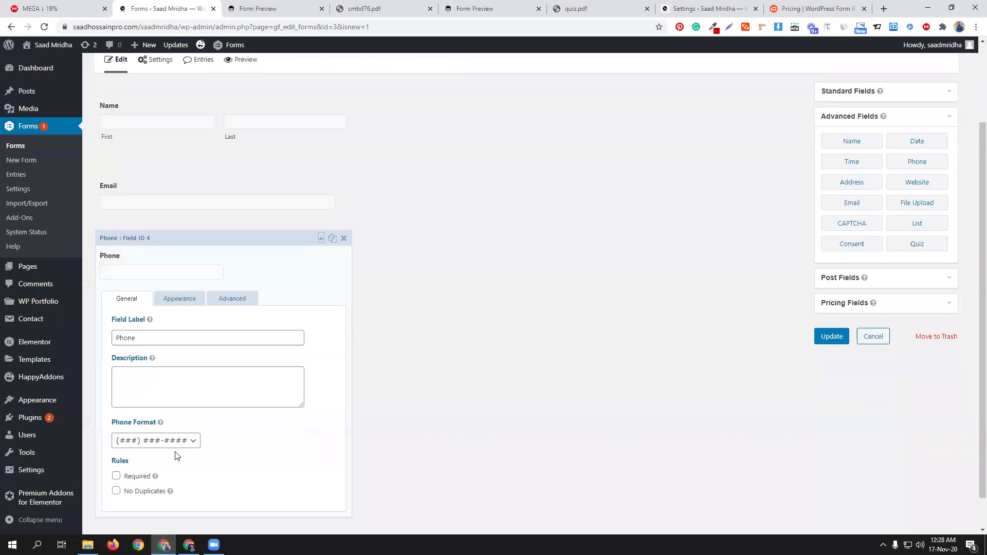
click(180, 442)
click(170, 459)
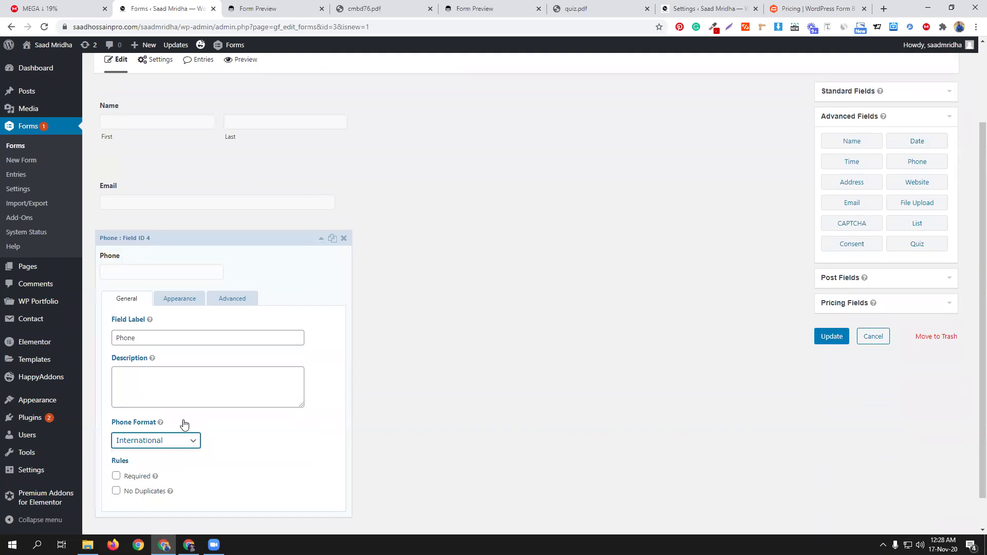
click(280, 240)
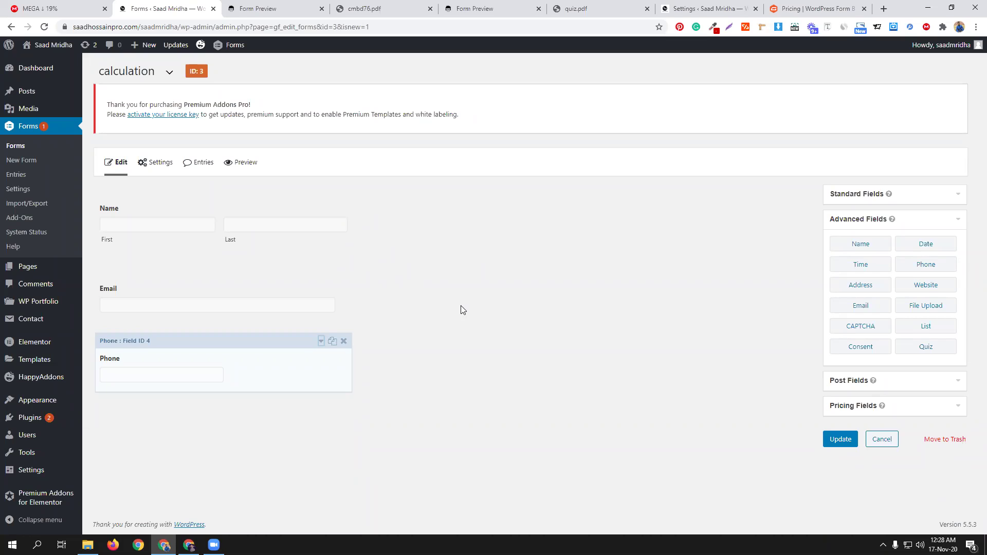
click(126, 290)
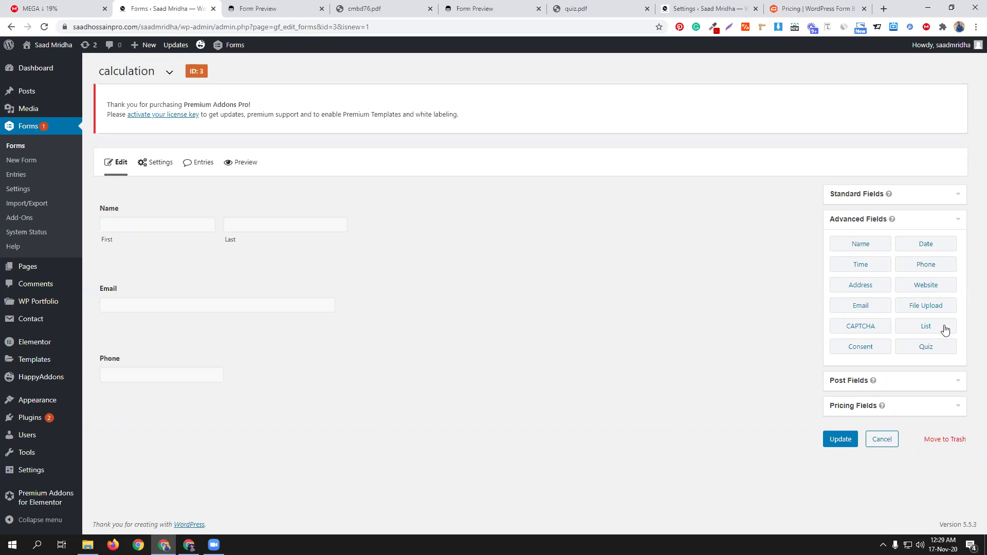
Step: Expand the Pricing Fields panel to show its field types
click(914, 407)
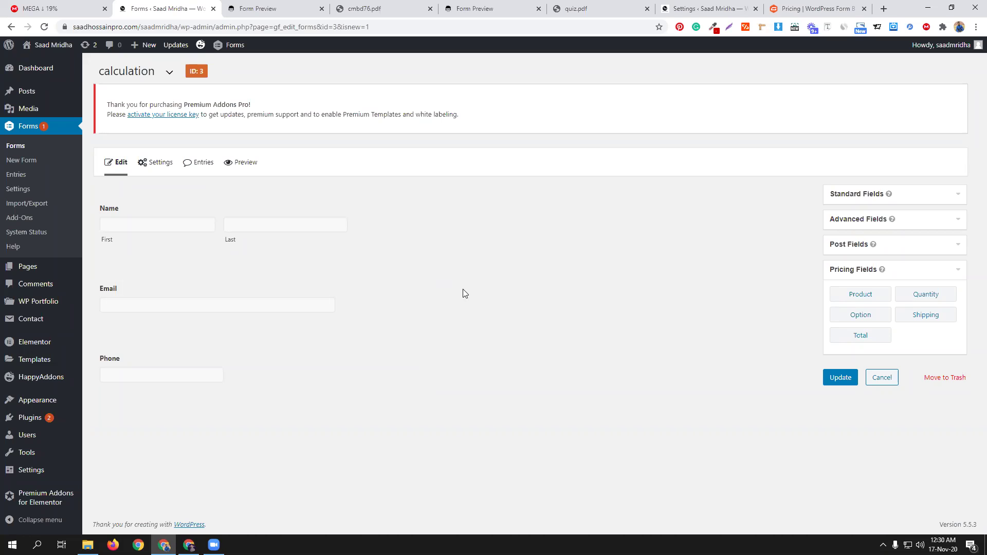
Step: Add a Product field and label it Mango/kg
click(856, 297)
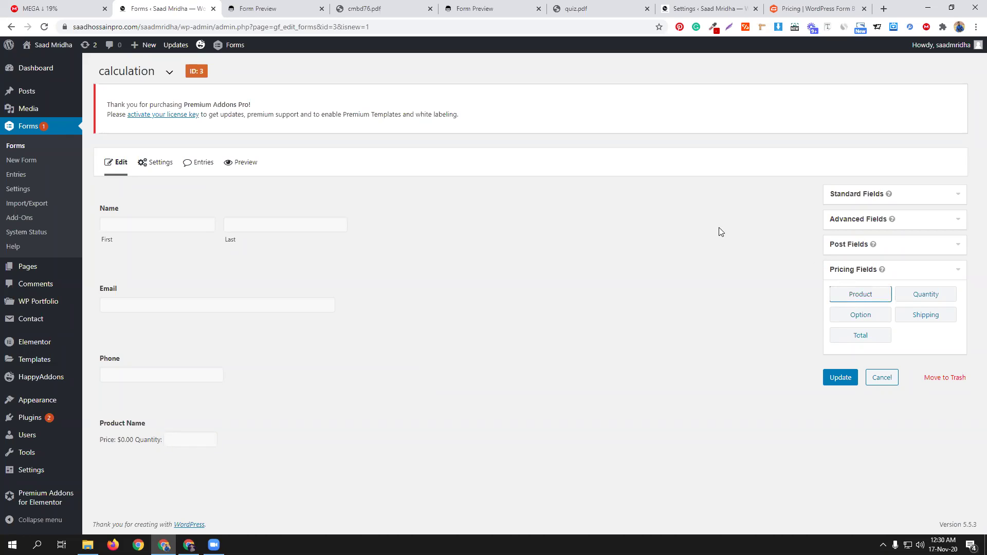
click(186, 245)
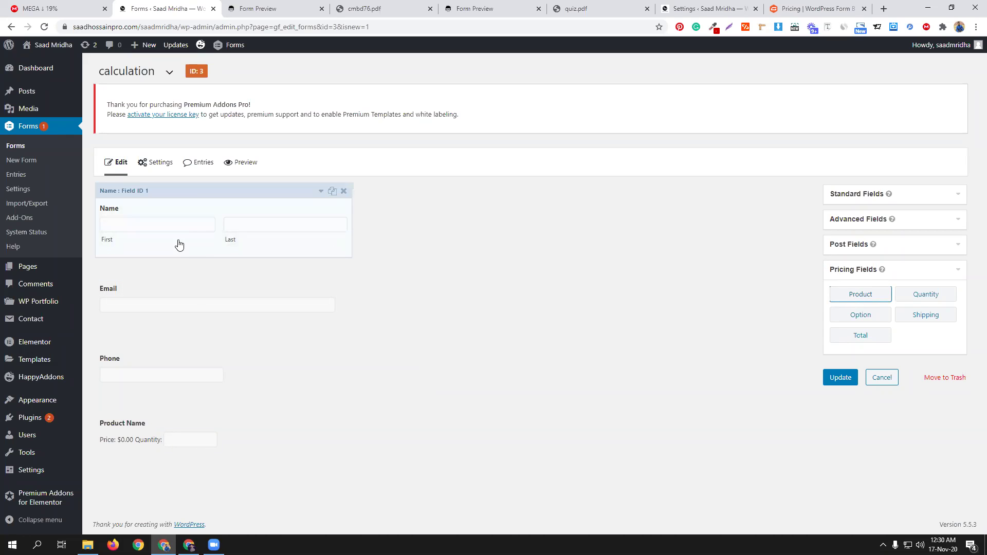
click(235, 404)
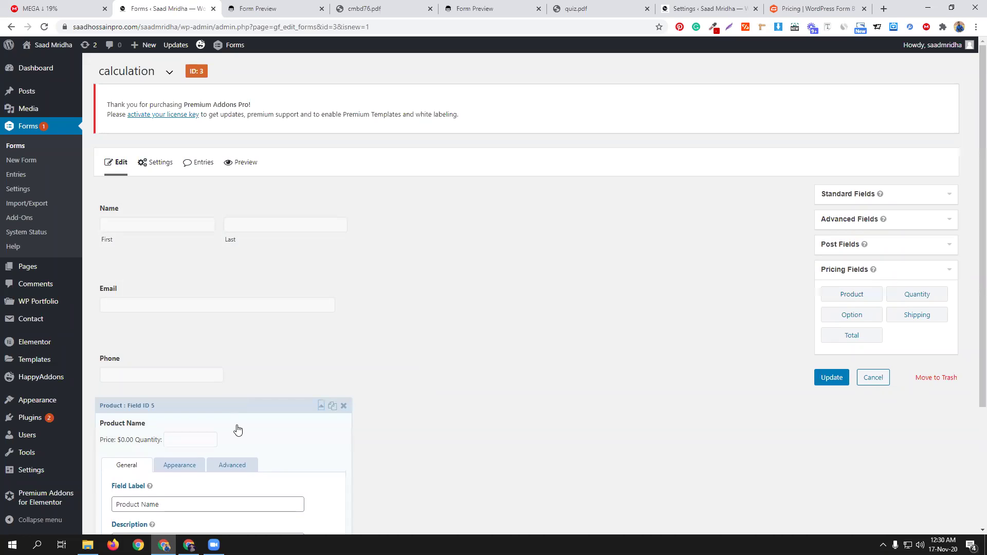
scroll(249, 434, down, 3)
triple_click(175, 350)
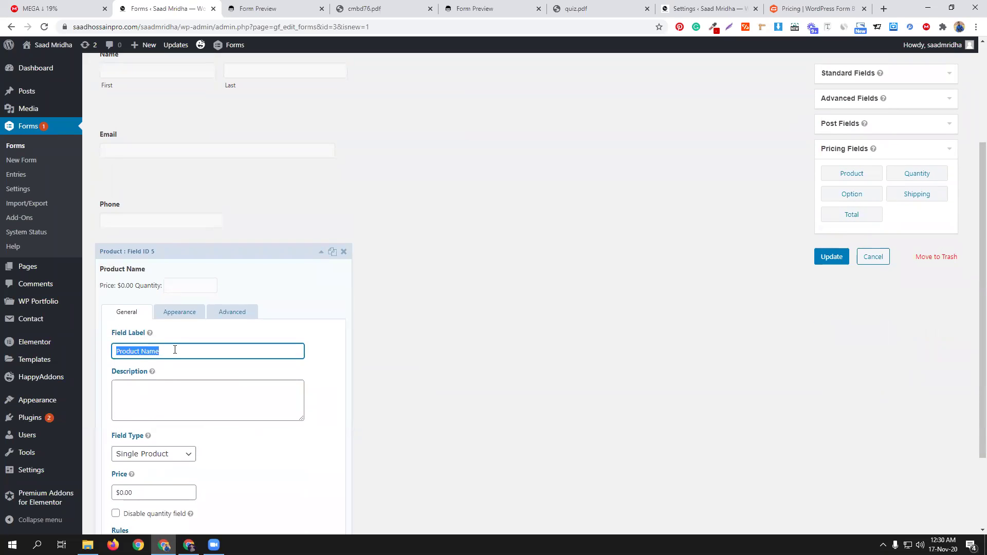
text(M)
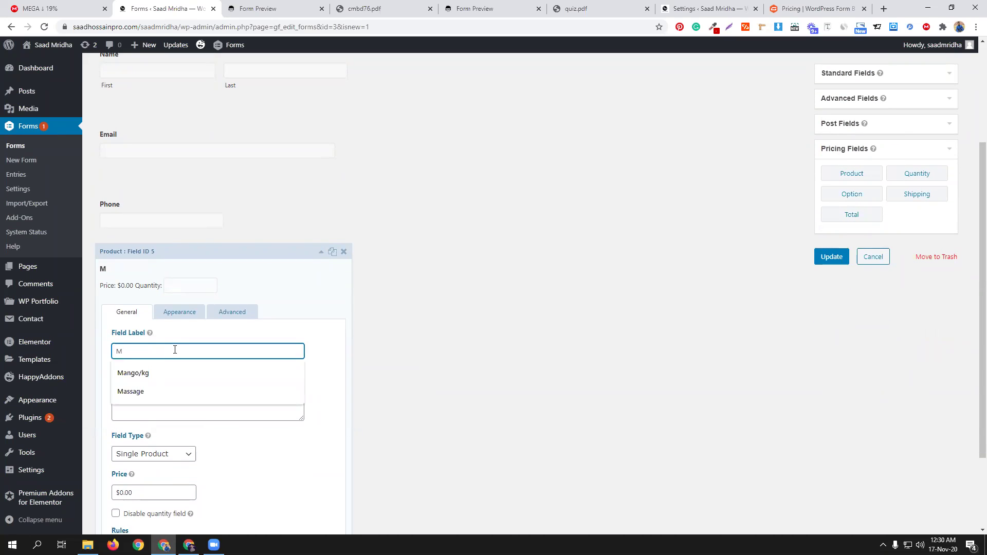
click(158, 374)
Step: Price the Mango/kg product at $10.00 and duplicate the field
scroll(192, 454, down, 3)
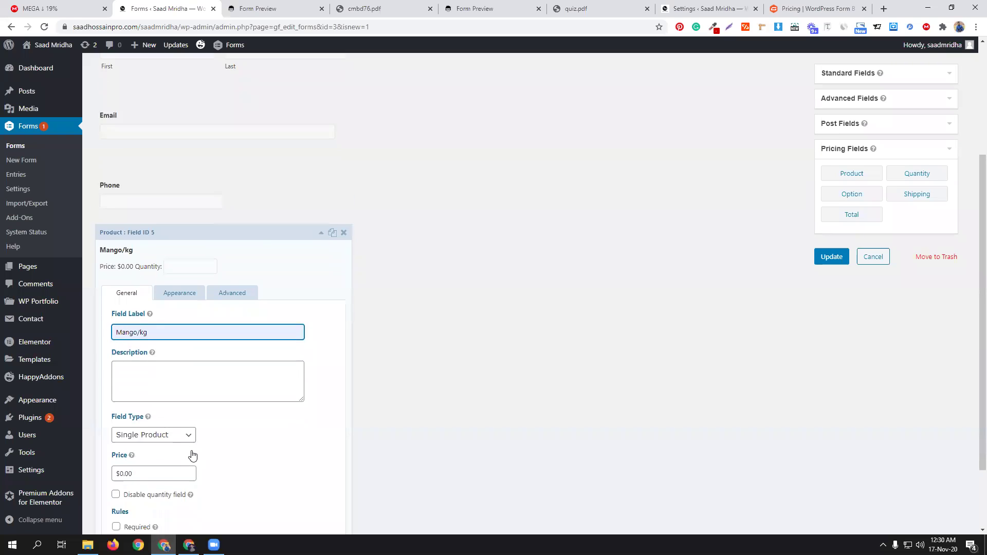
click(124, 390)
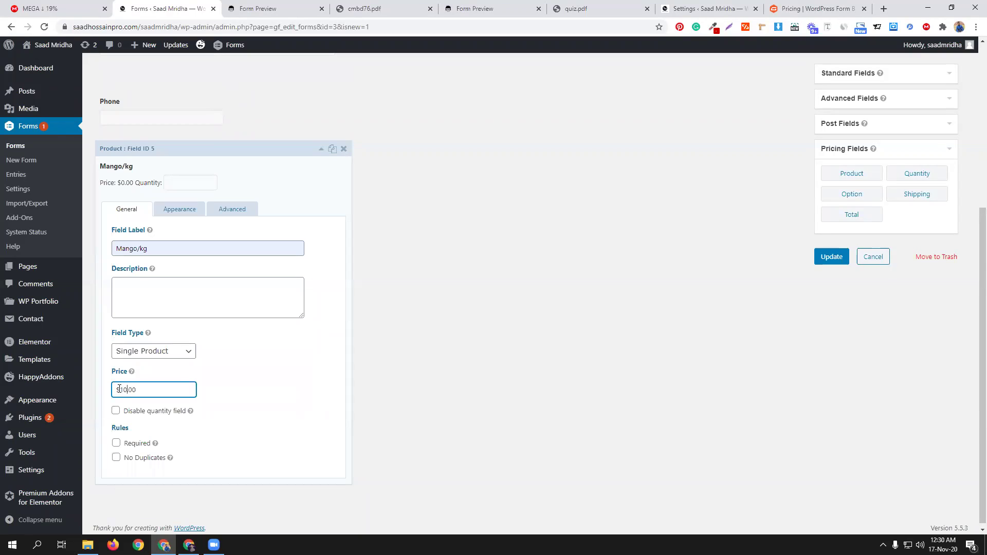
text(1)
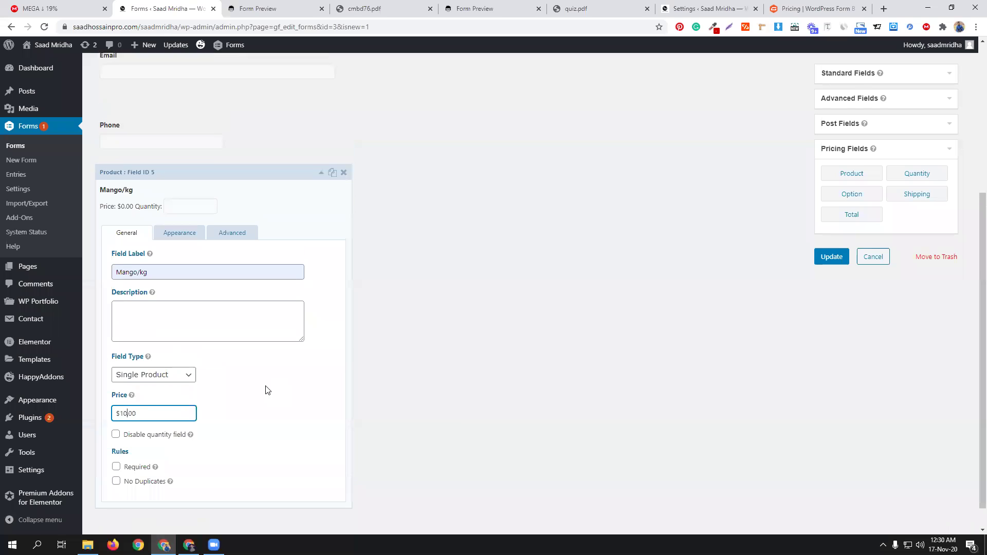
scroll(247, 322, up, 3)
click(256, 304)
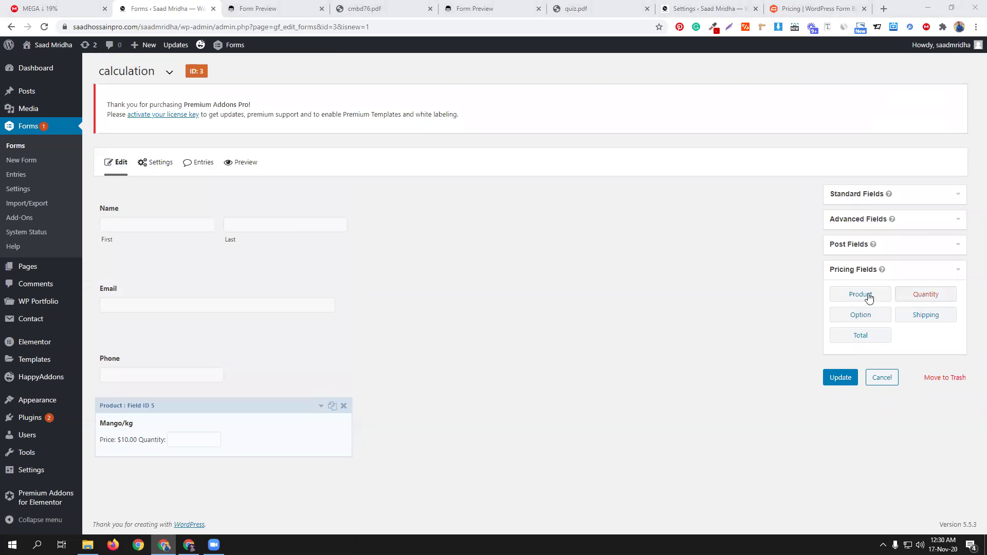
click(333, 406)
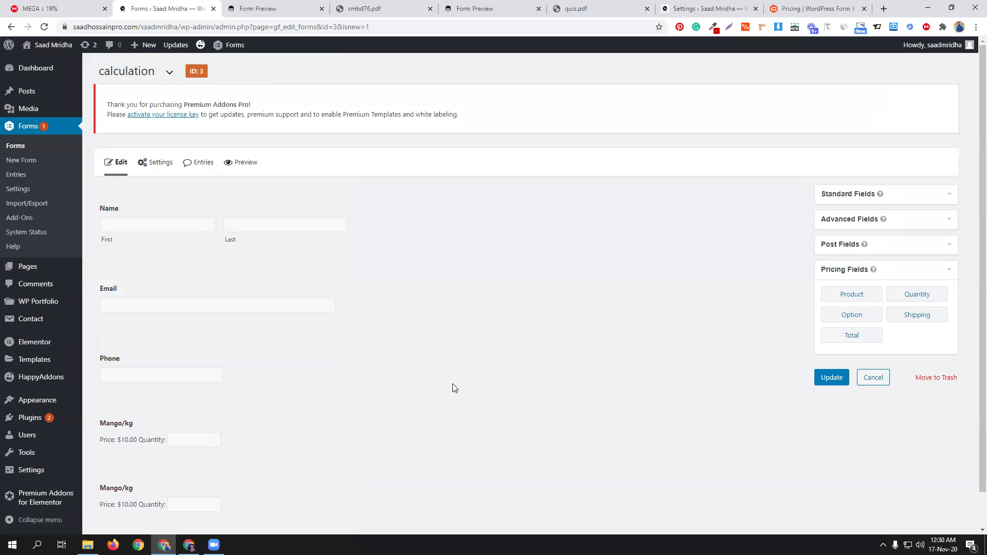
Step: Rename the duplicated product's label from Mango/kg to Apple/kg
click(252, 432)
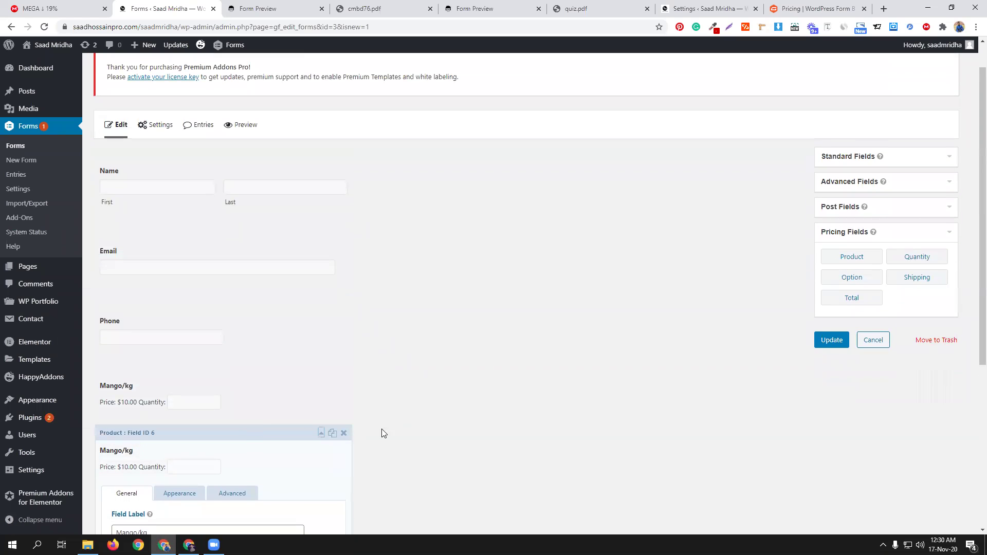
scroll(455, 422, down, 5)
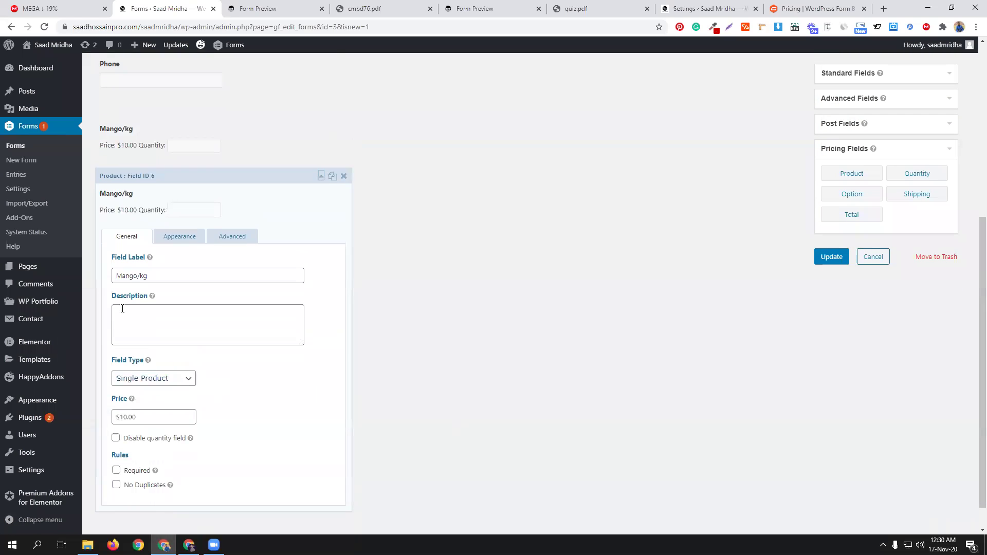
drag(138, 273, 95, 274)
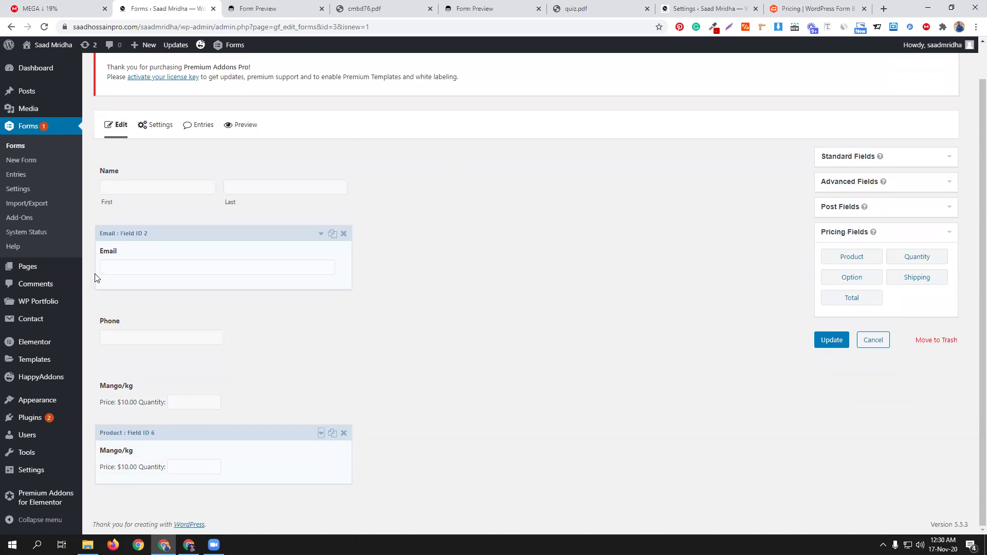
click(245, 436)
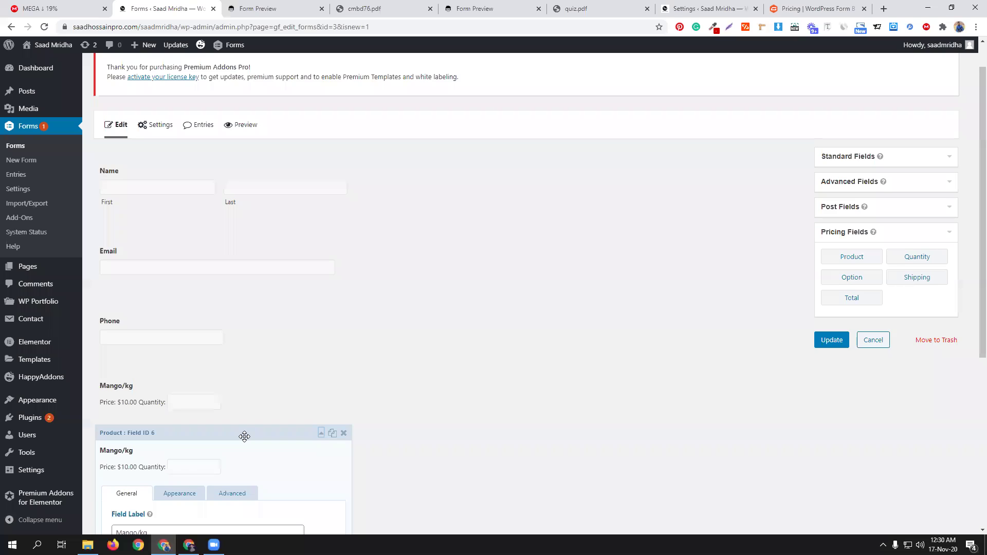
scroll(242, 435, down, 4)
drag(138, 327, 117, 325)
text(A)
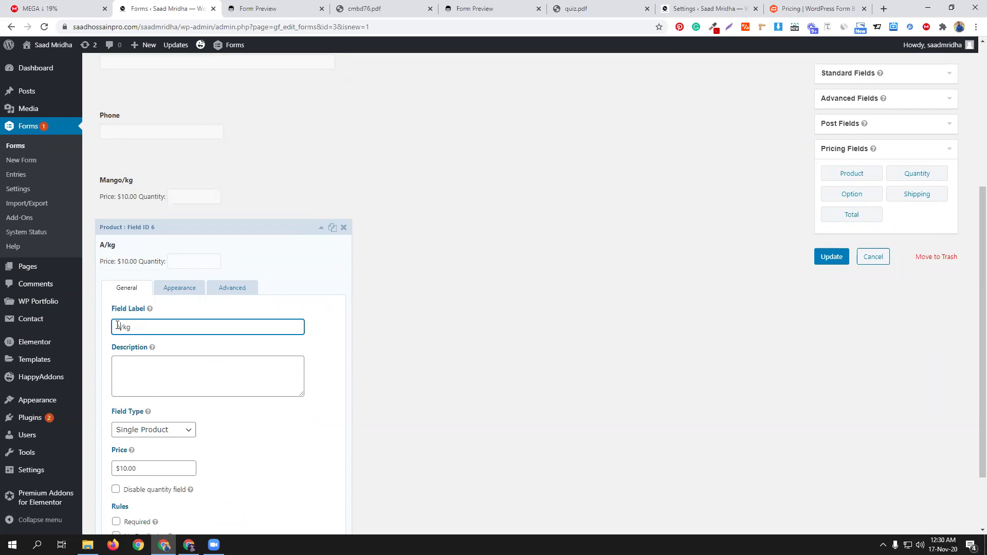
text(pple)
Step: Change the Apple/kg product's field type to Drop Down
click(178, 436)
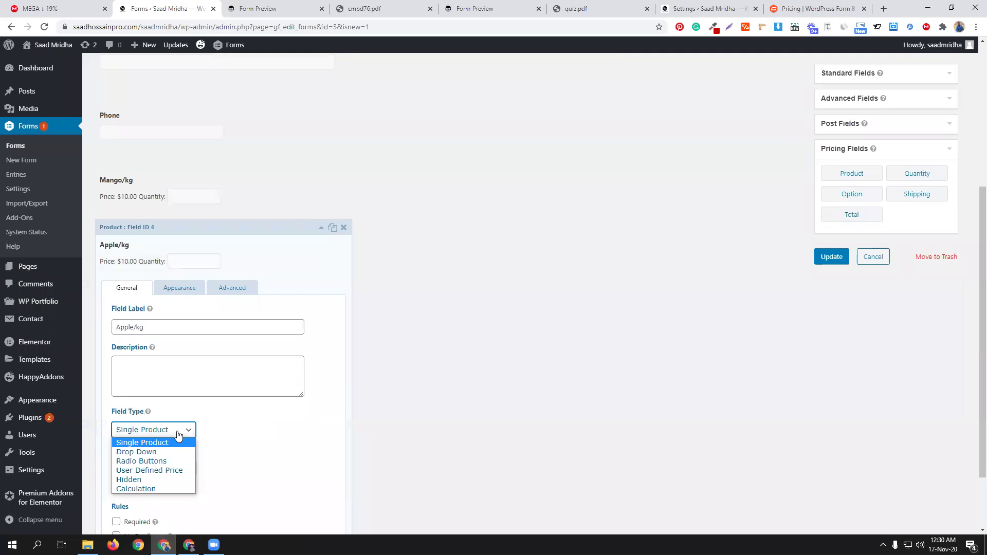
scroll(282, 432, down, 2)
click(187, 354)
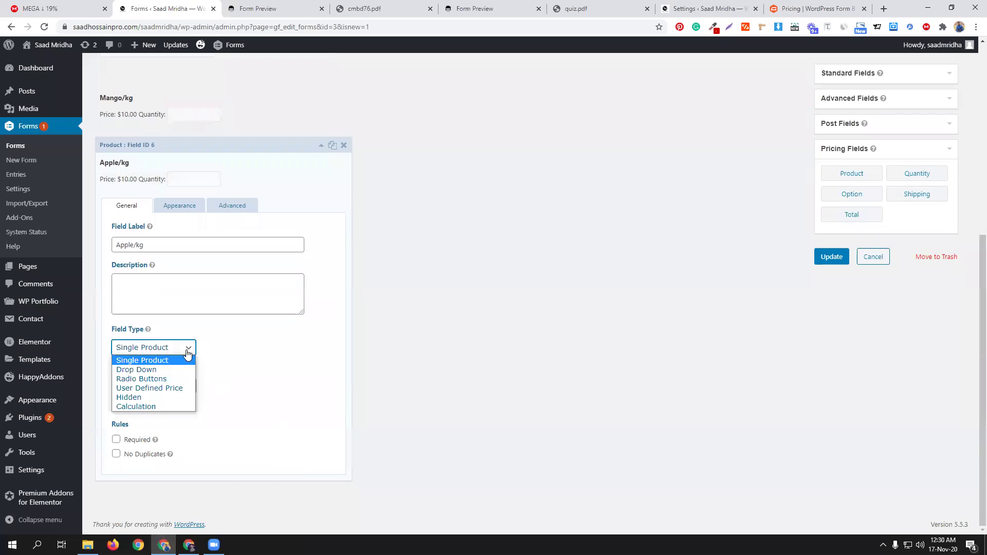
click(161, 370)
scroll(161, 370, up, 6)
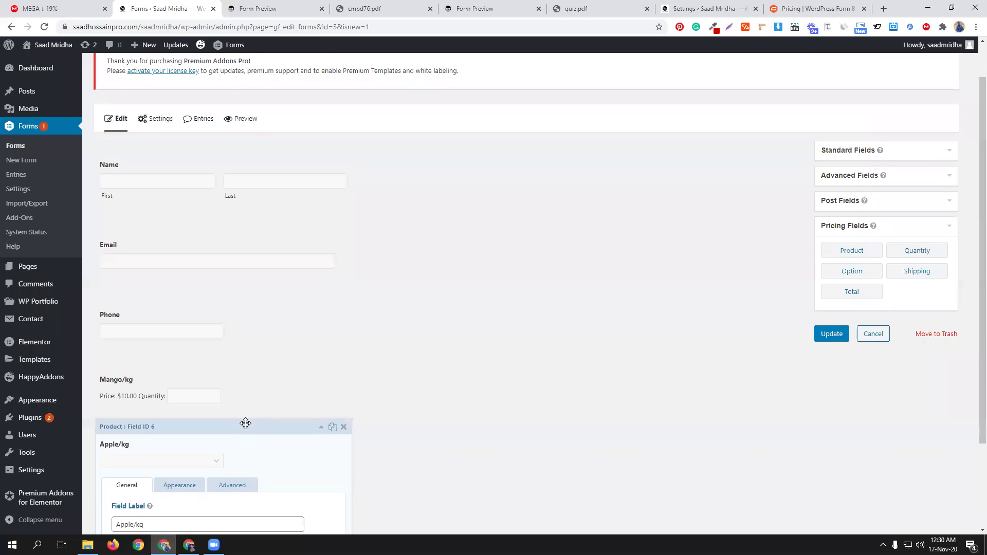
scroll(249, 447, down, 7)
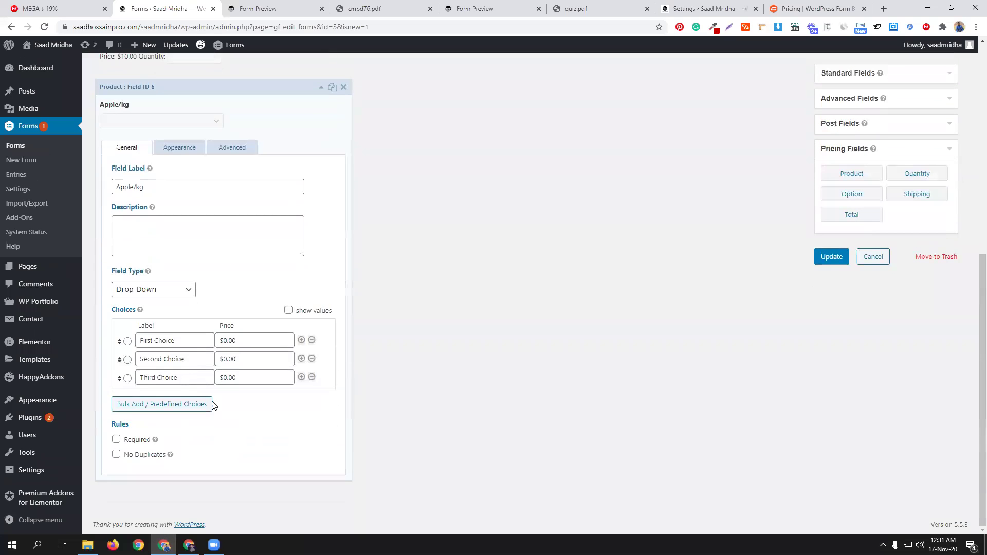
Step: Relabel the first two Apple/kg choices to 1 KG at $10 and 2 kG at $15
triple_click(175, 341)
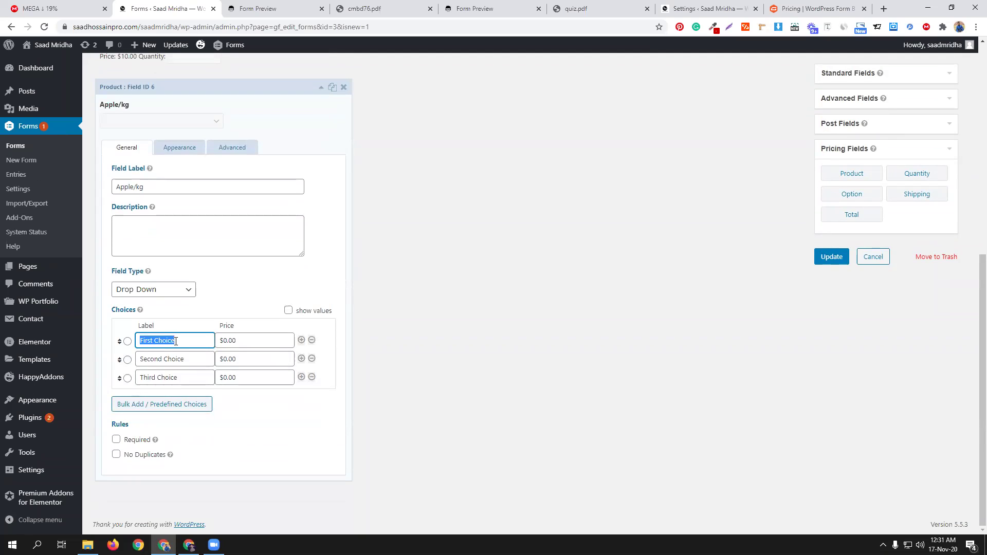
text(1 KG)
click(223, 340)
text(1)
triple_click(159, 356)
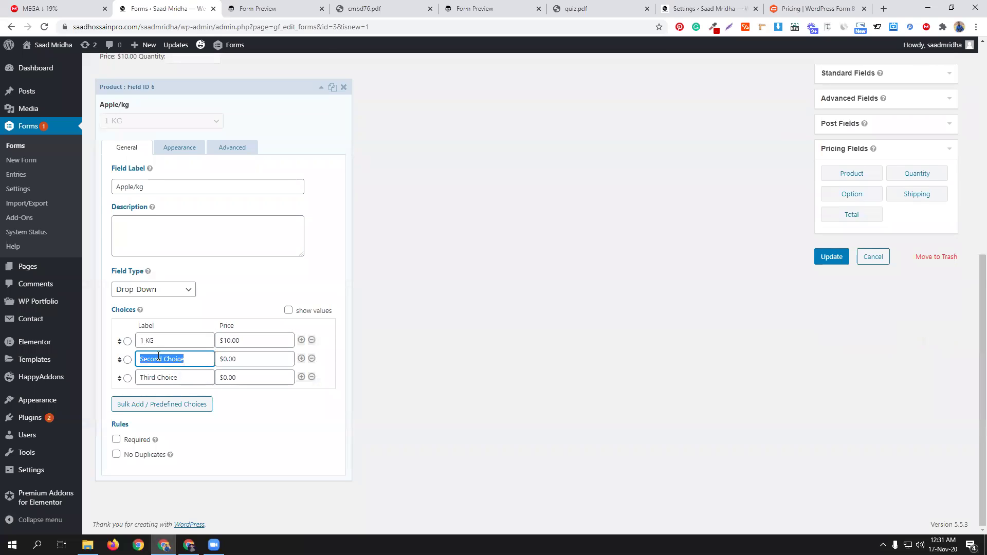
text(2 kG)
click(224, 360)
text(15)
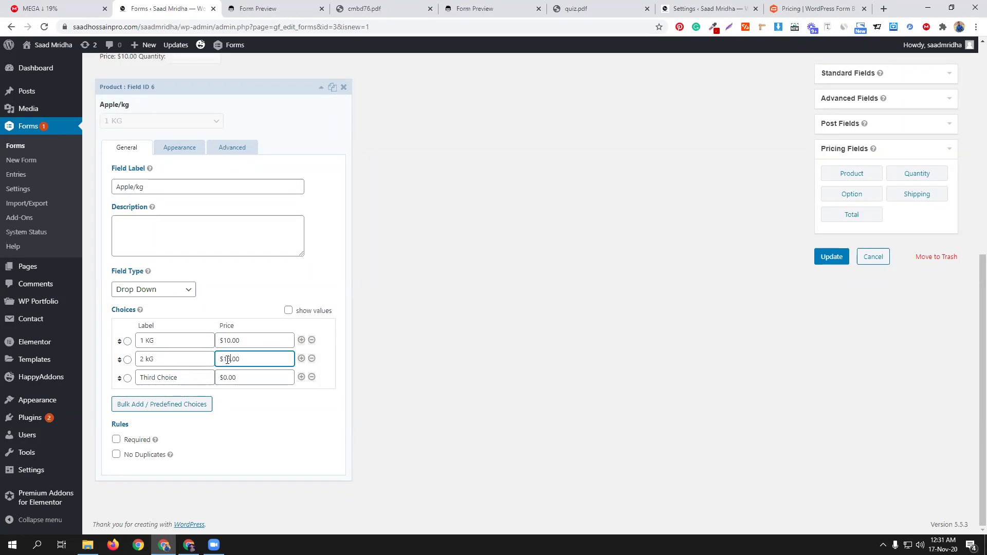
Step: Make the third choice 3 KG at $20 and collapse the Apple/kg field settings
click(169, 377)
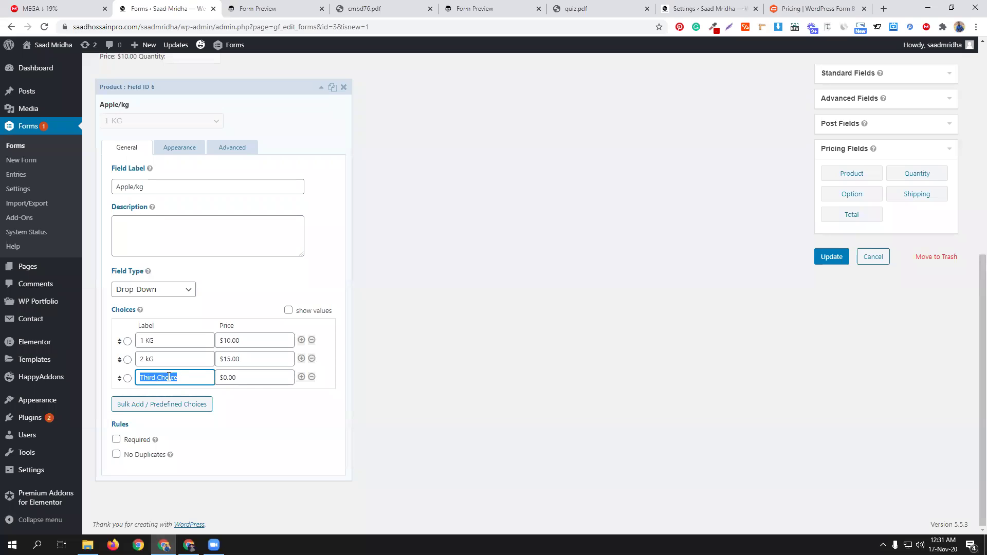
text(3 KG)
click(225, 377)
text(2)
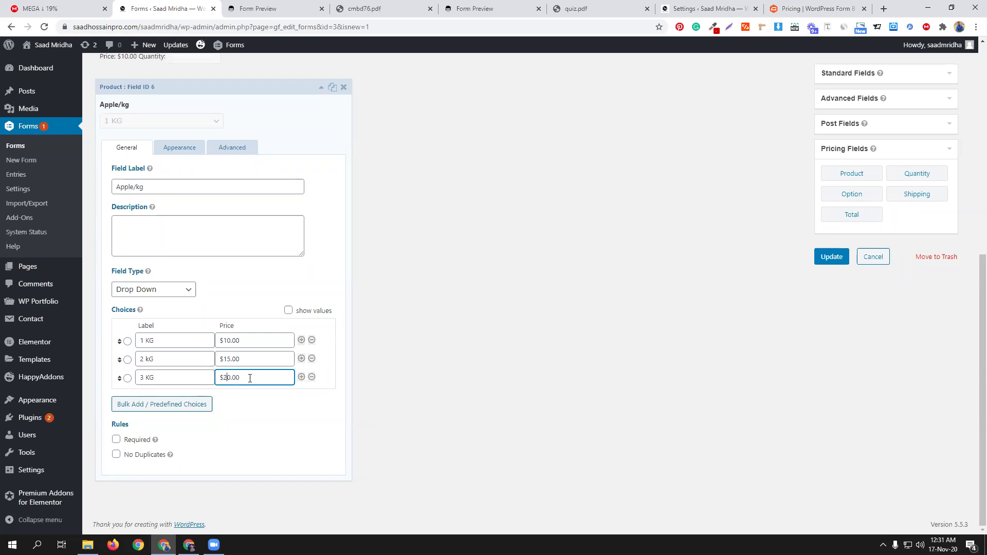
click(908, 422)
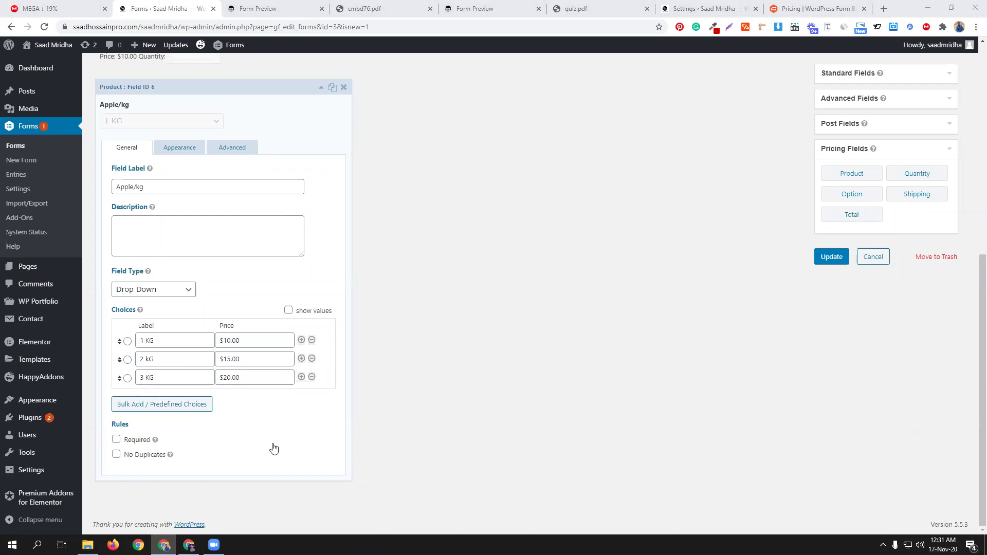
click(258, 87)
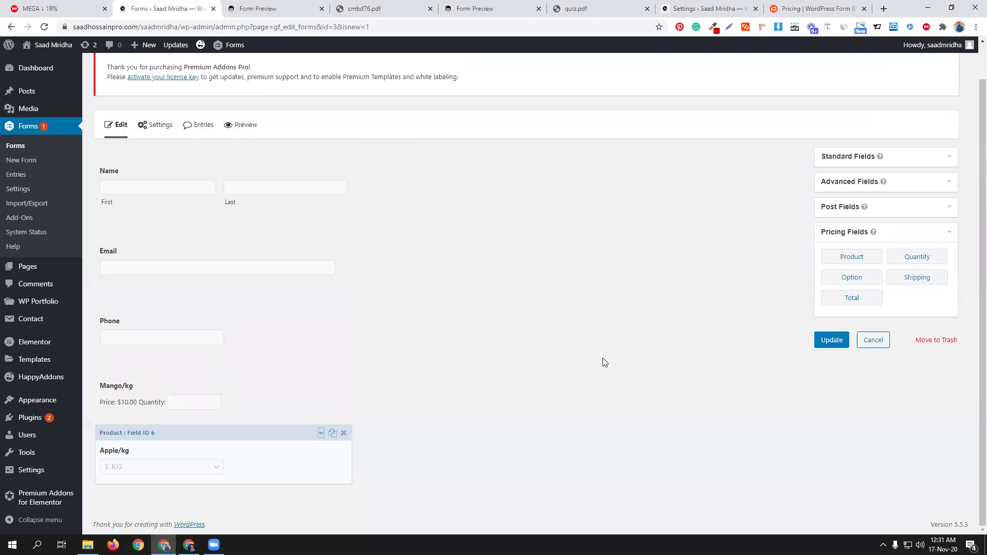
Step: Update the calculation form and glance at its preview before returning to the editor
click(829, 342)
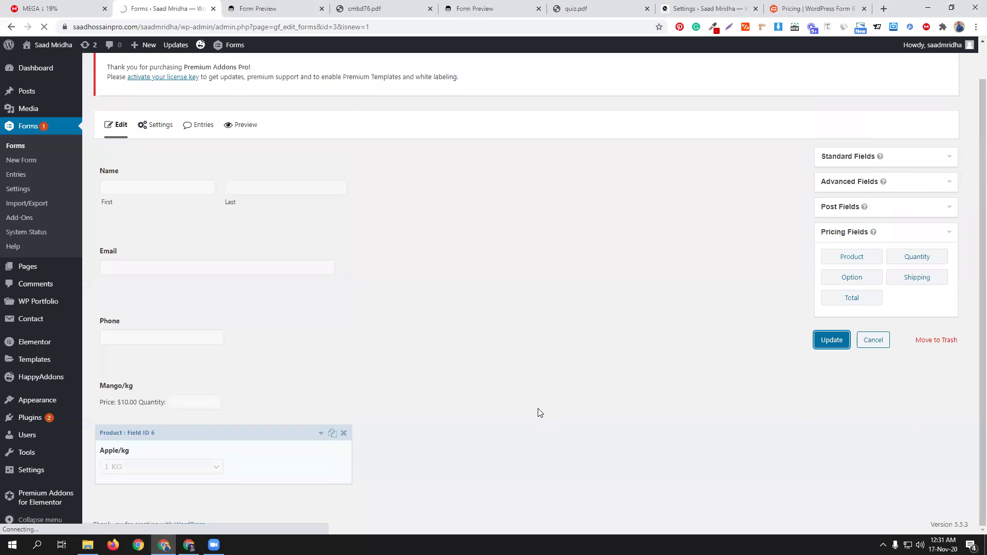
click(239, 163)
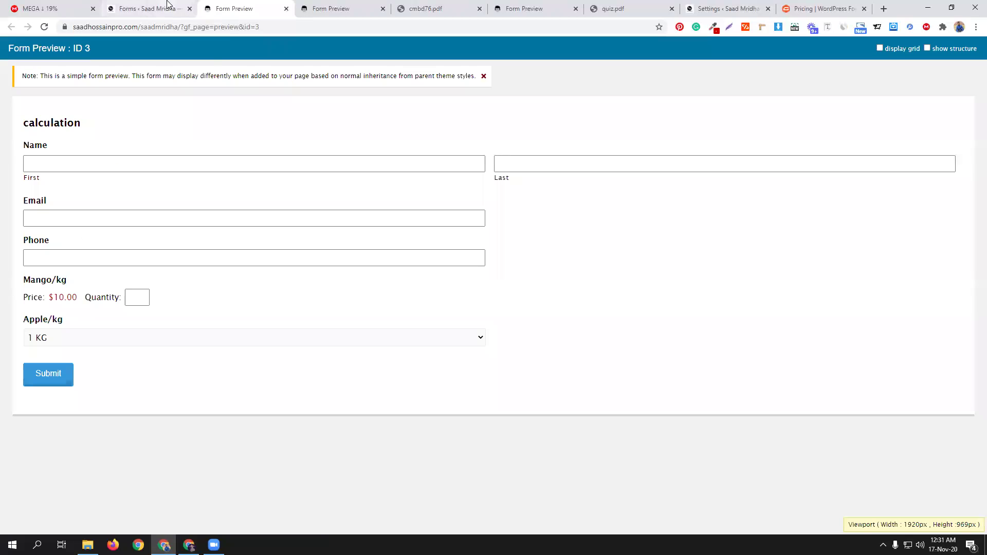
click(167, 5)
Step: Drag a Total pricing field in below Apple/kg
scroll(615, 309, down, 2)
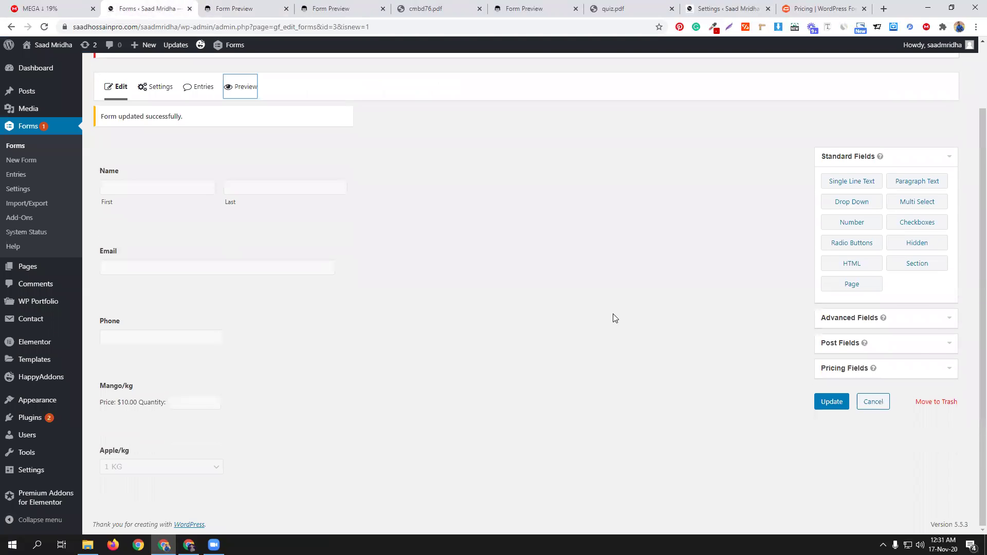
click(900, 369)
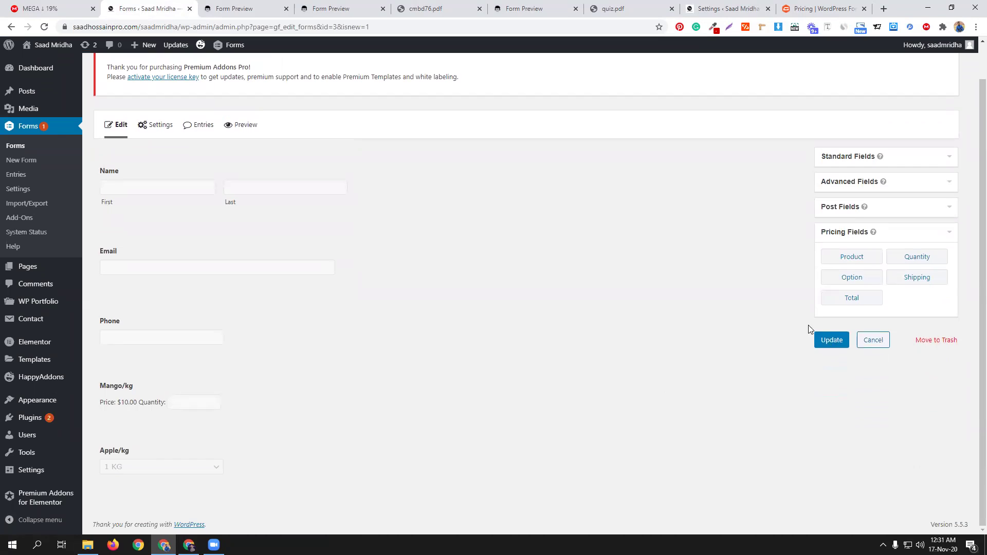
drag(852, 297, 139, 492)
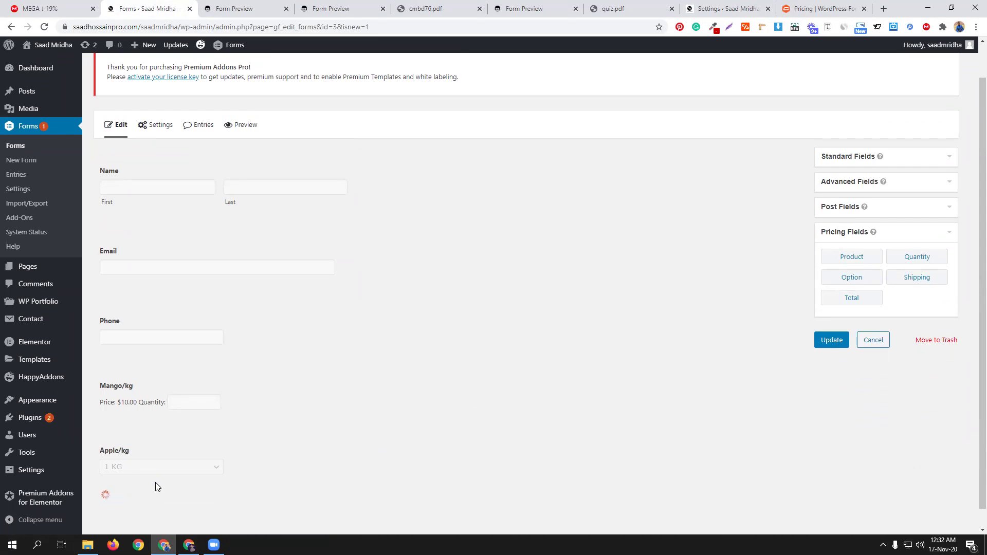
Step: Save the form with its Total field and open a fresh preview, closing two outdated ones
scroll(669, 360, down, 1)
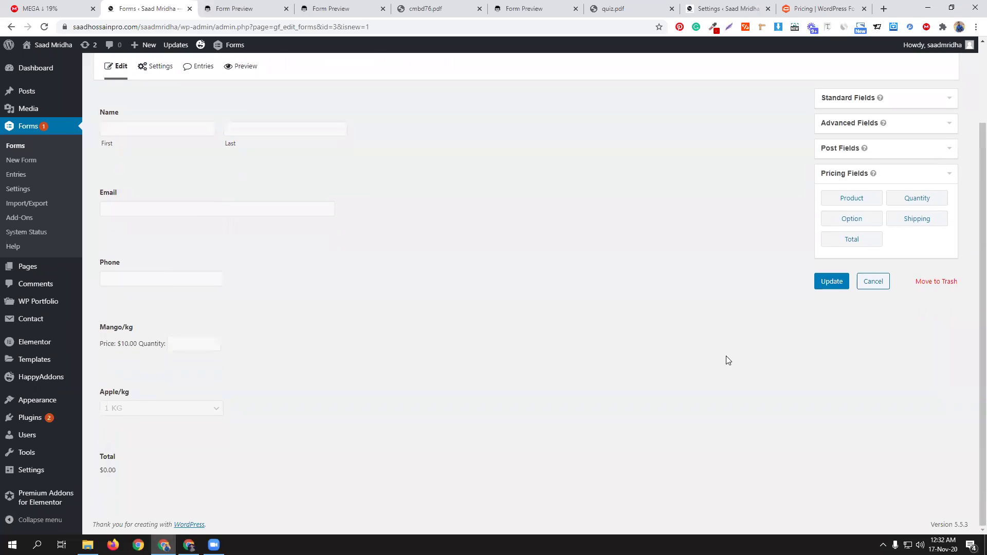
click(832, 283)
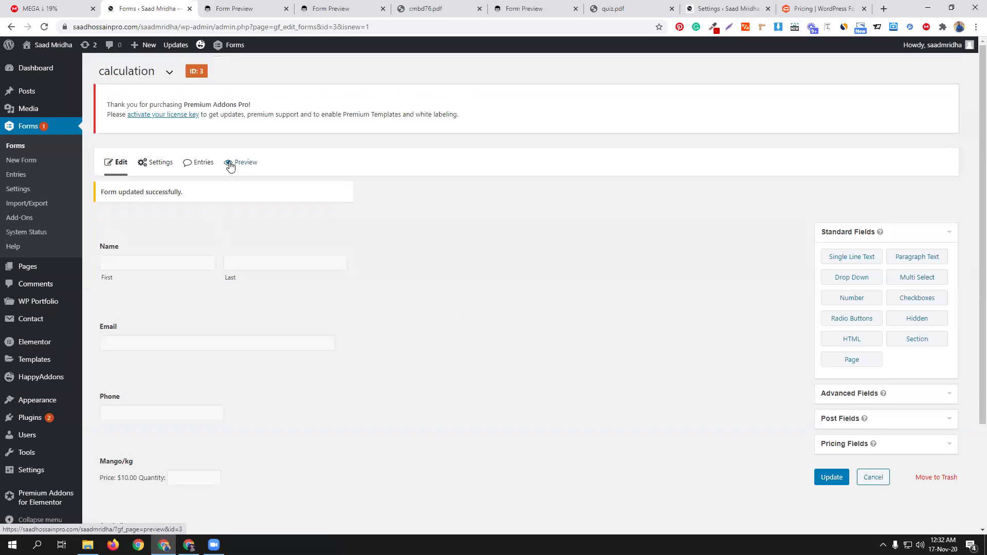
click(230, 164)
click(344, 9)
click(344, 9)
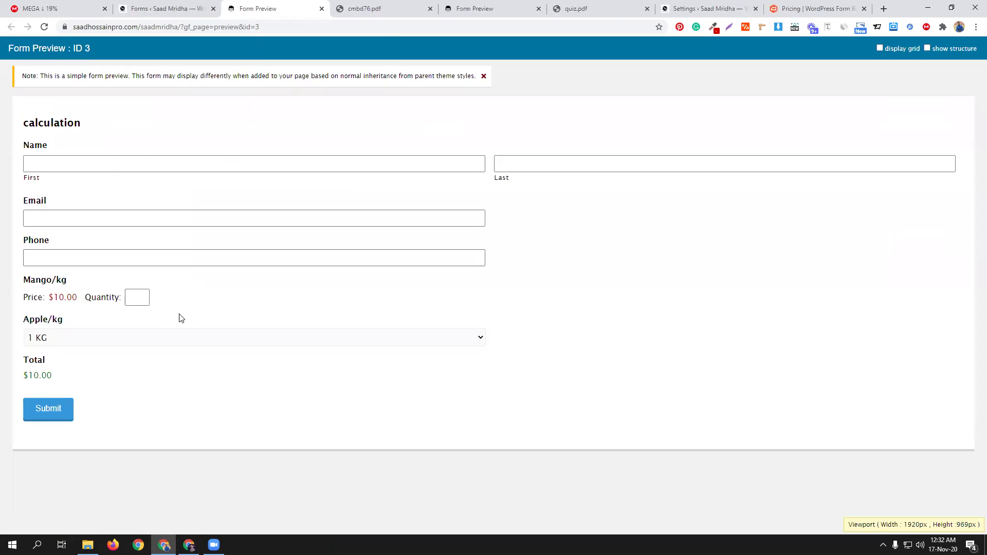
Step: Enter a mango quantity of 2 and choose 2 kG of apples to check the Total
click(137, 297)
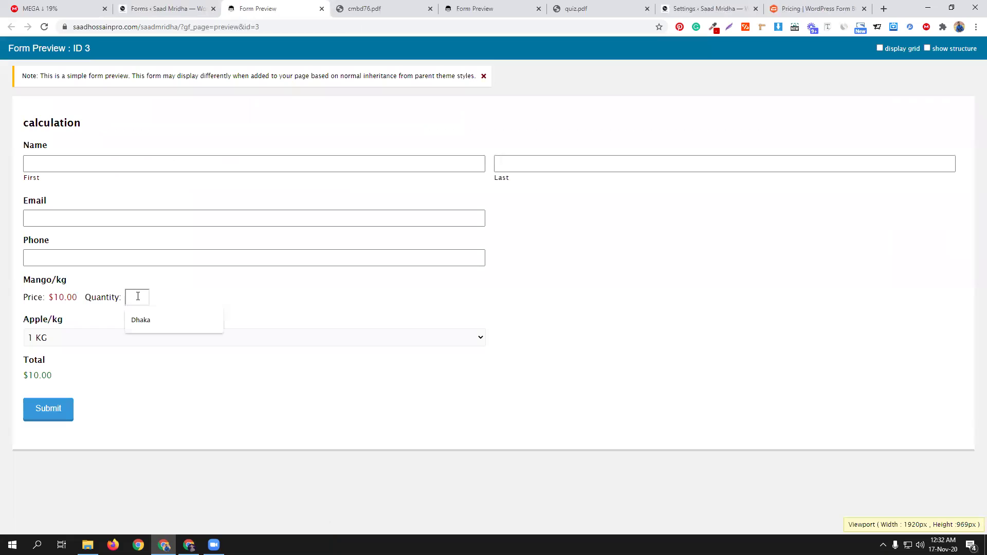
text(2)
click(62, 338)
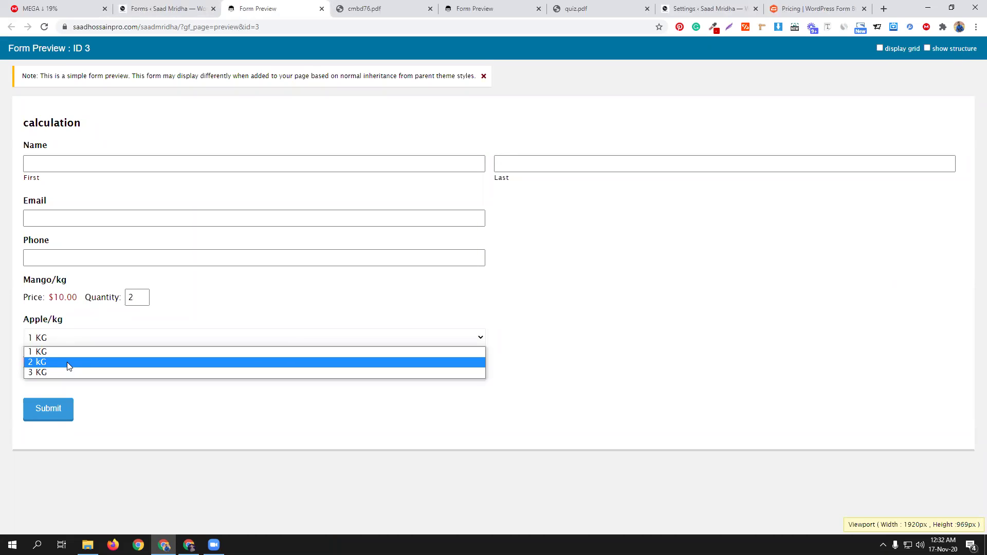
click(69, 366)
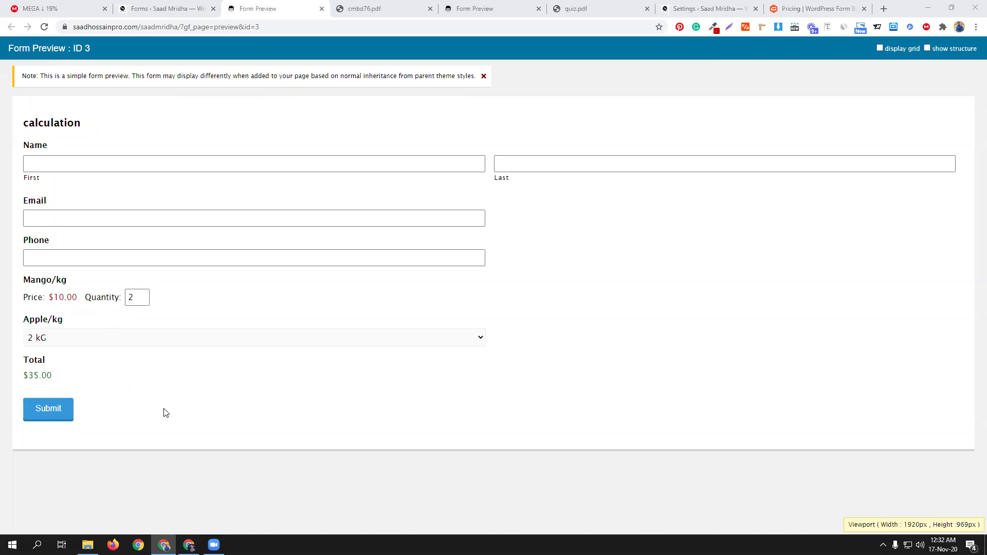
Step: Add a Quantity pricing field below Mango/kg in the form editor
click(205, 9)
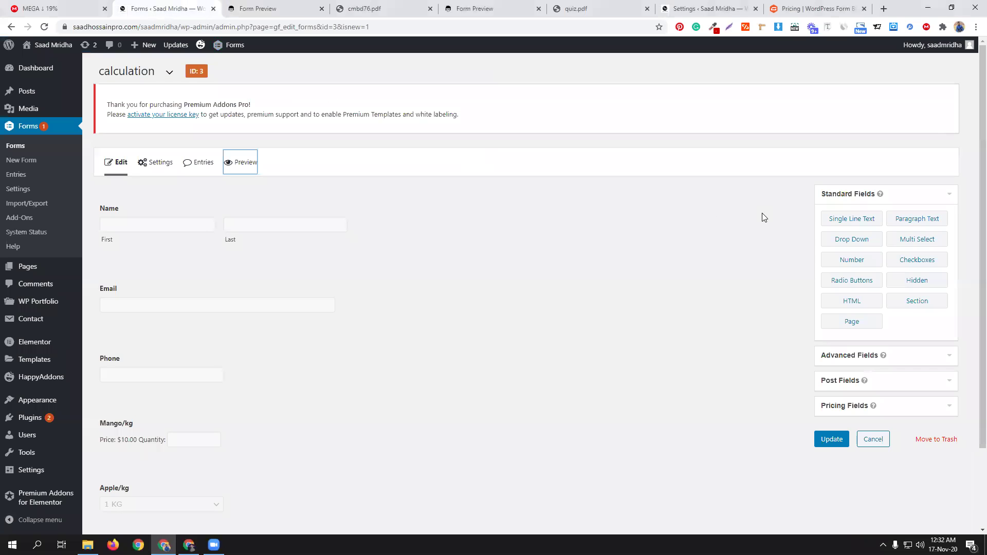
scroll(763, 216, down, 2)
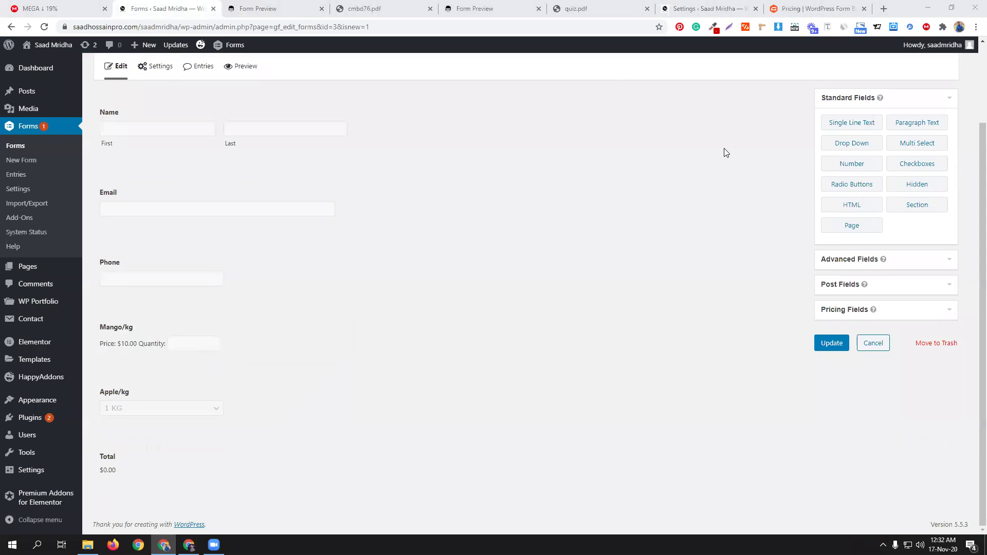
click(903, 310)
drag(928, 200, 126, 373)
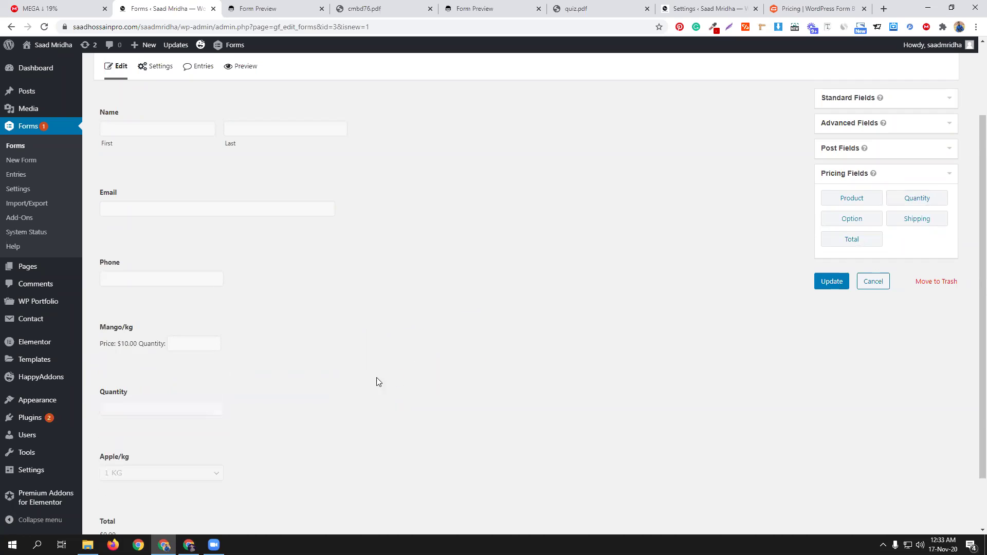
Step: Limit the Quantity field to a range of 40 minimum and 50 maximum
click(203, 396)
scroll(263, 409, down, 4)
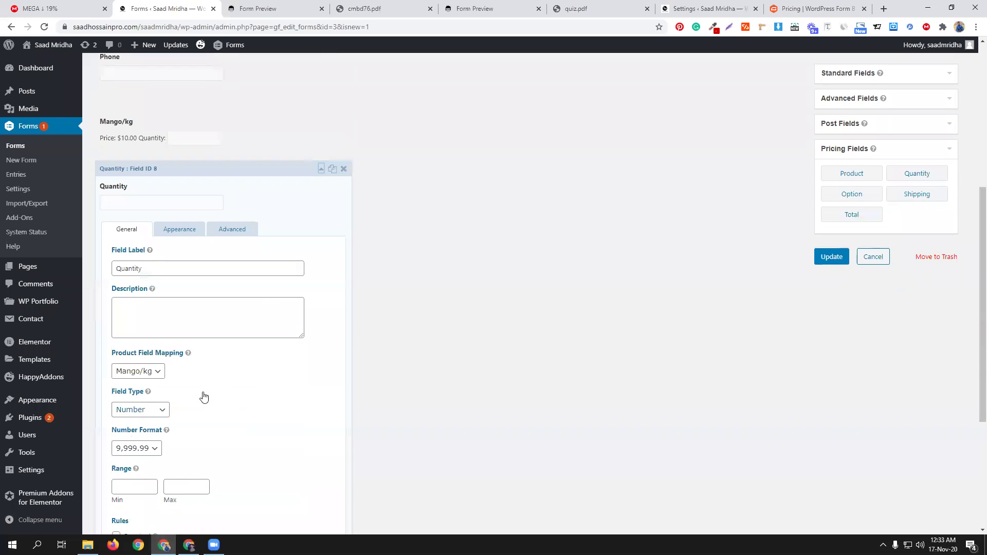
scroll(200, 394, down, 1)
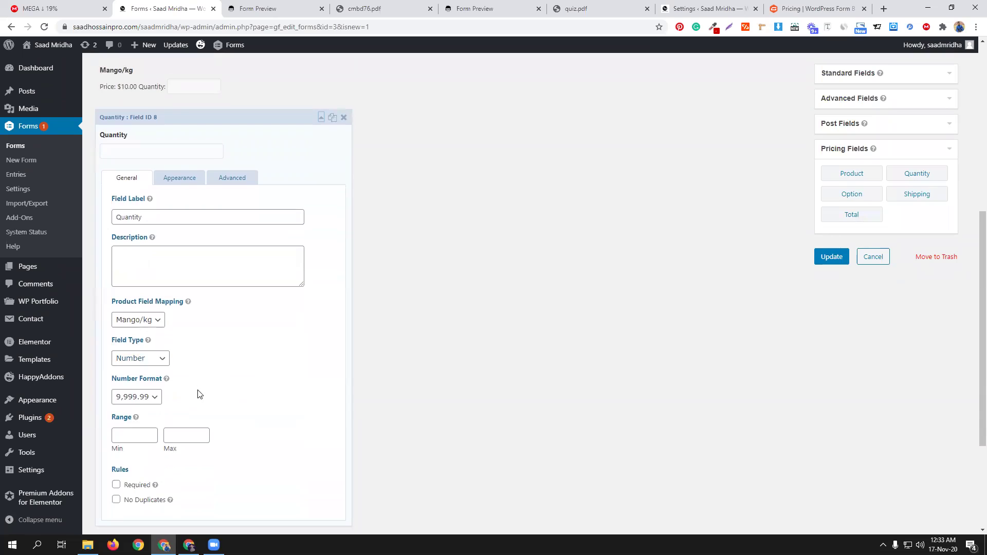
click(137, 432)
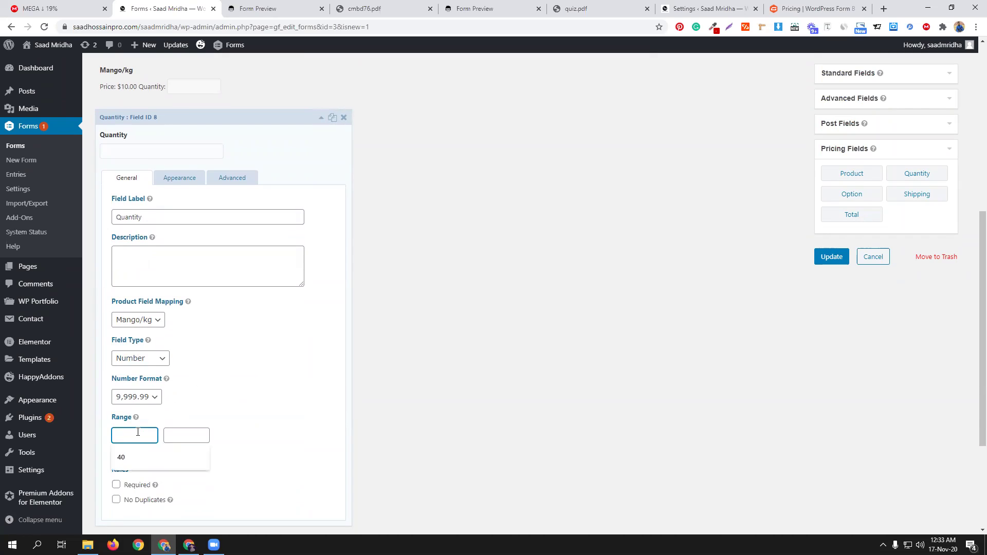
click(141, 455)
click(186, 438)
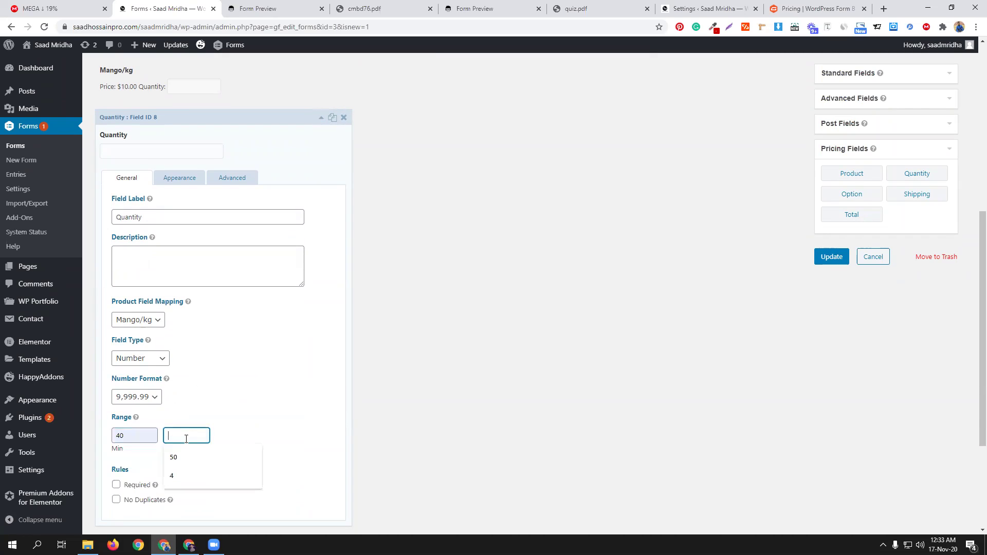
click(185, 456)
scroll(260, 407, up, 2)
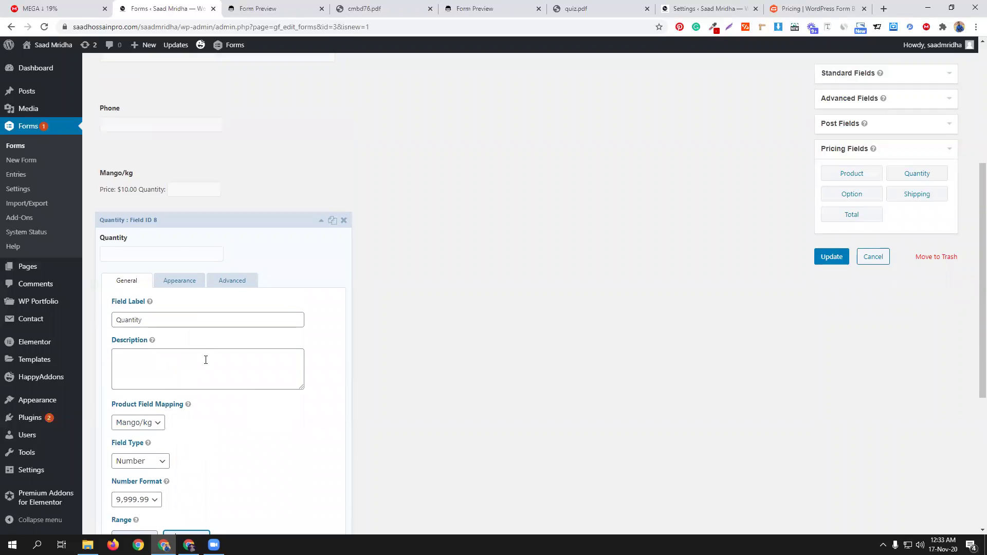
scroll(291, 397, down, 3)
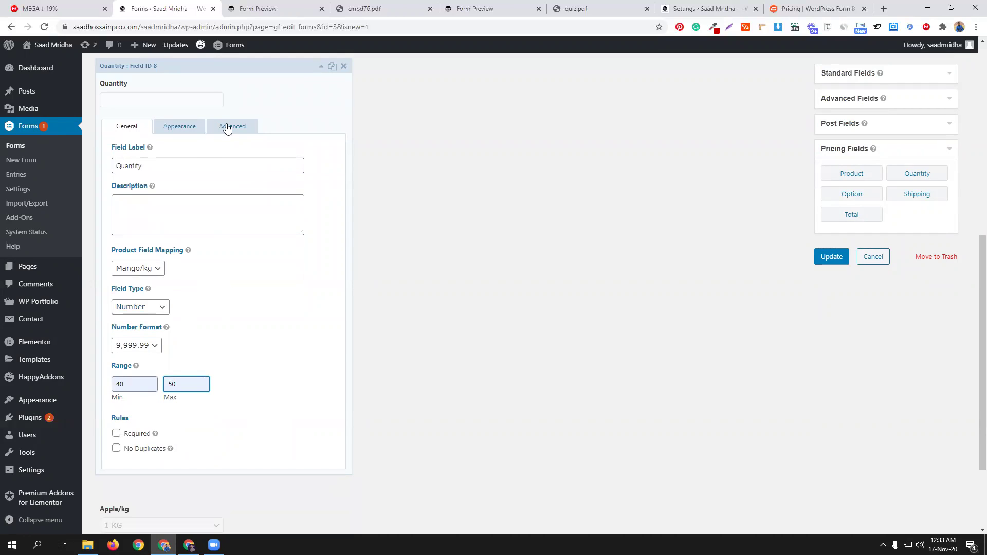
Step: Keep Quantity mapped to the Mango/kg product and update the form
click(157, 268)
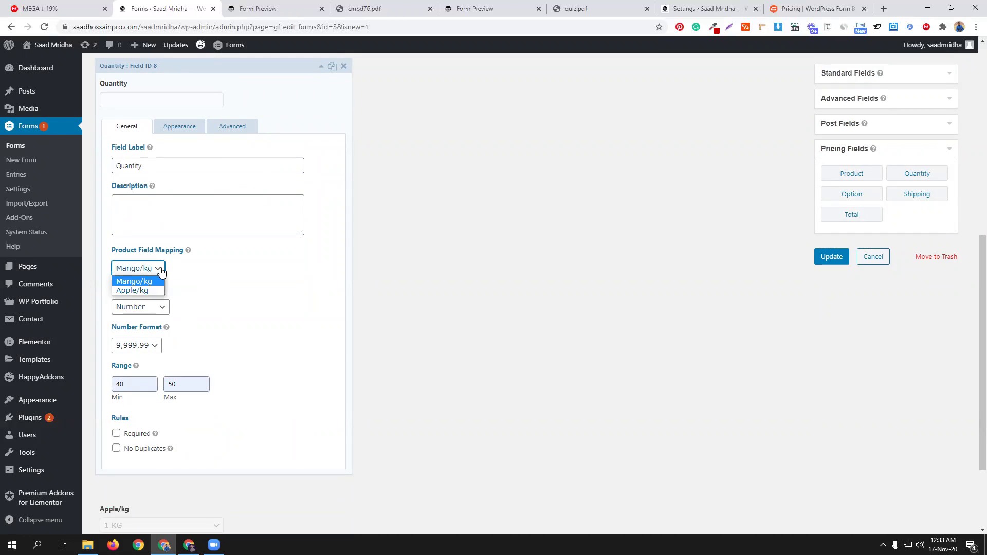
click(251, 284)
scroll(566, 360, up, 3)
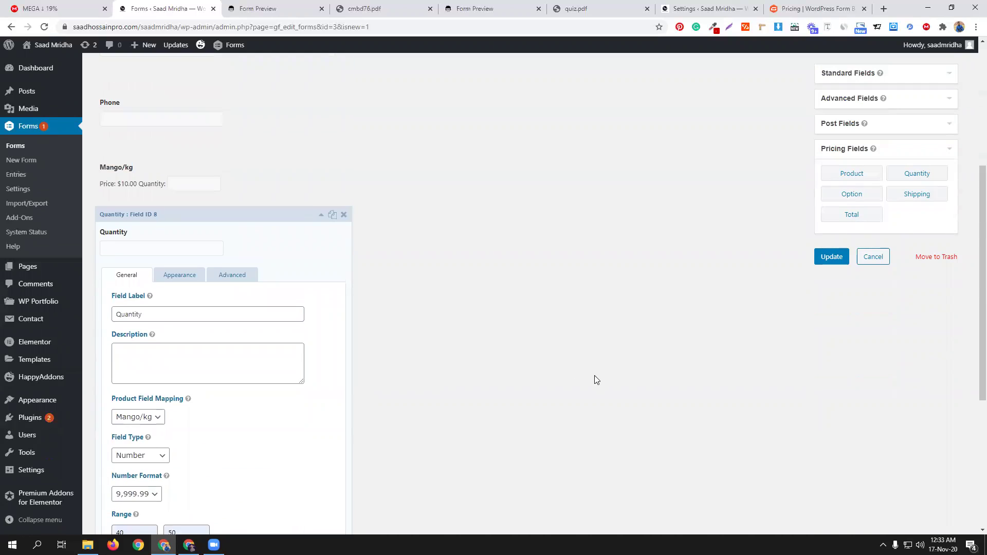
click(841, 262)
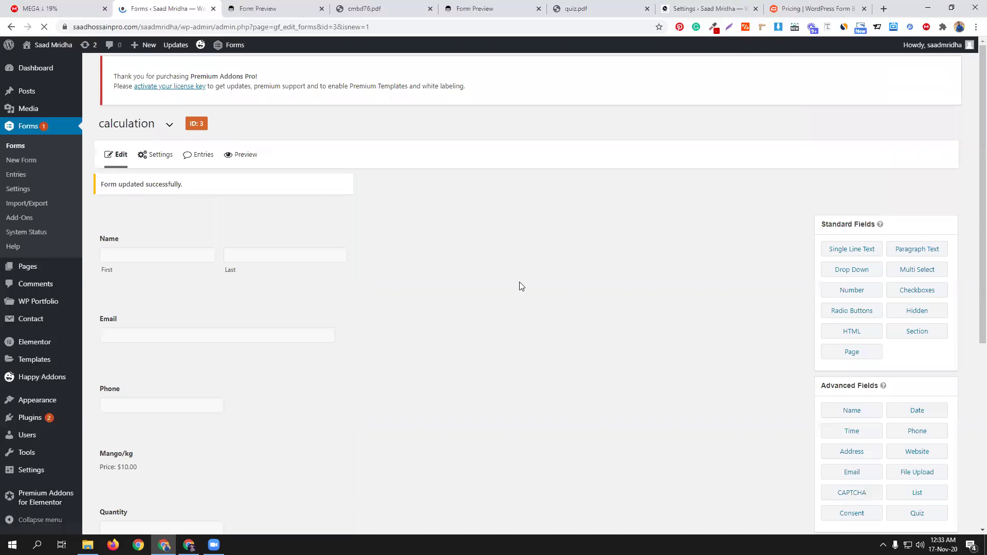
Step: Preview the form, close cmbd76.pdf, enter quantity 30 and keep 1 KG of apples
click(246, 162)
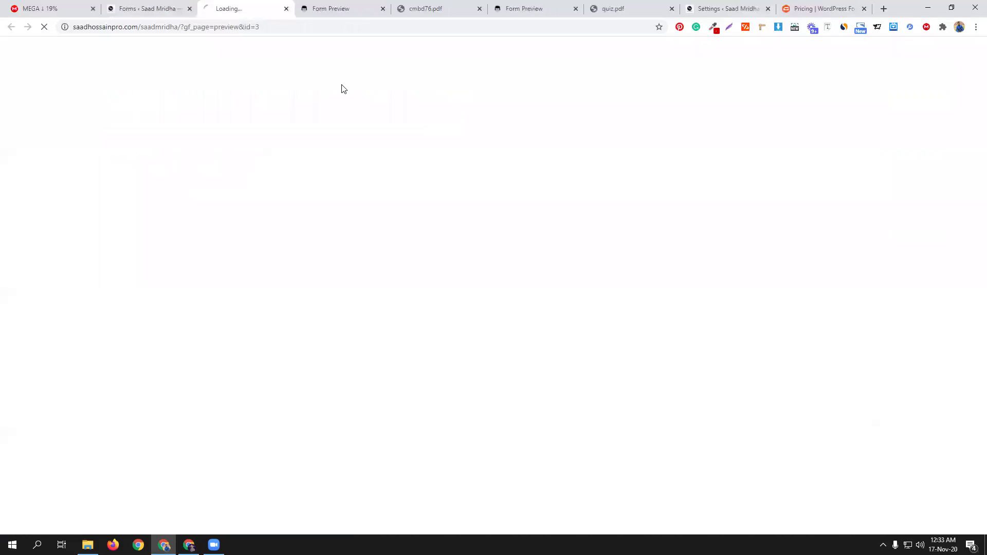
click(383, 9)
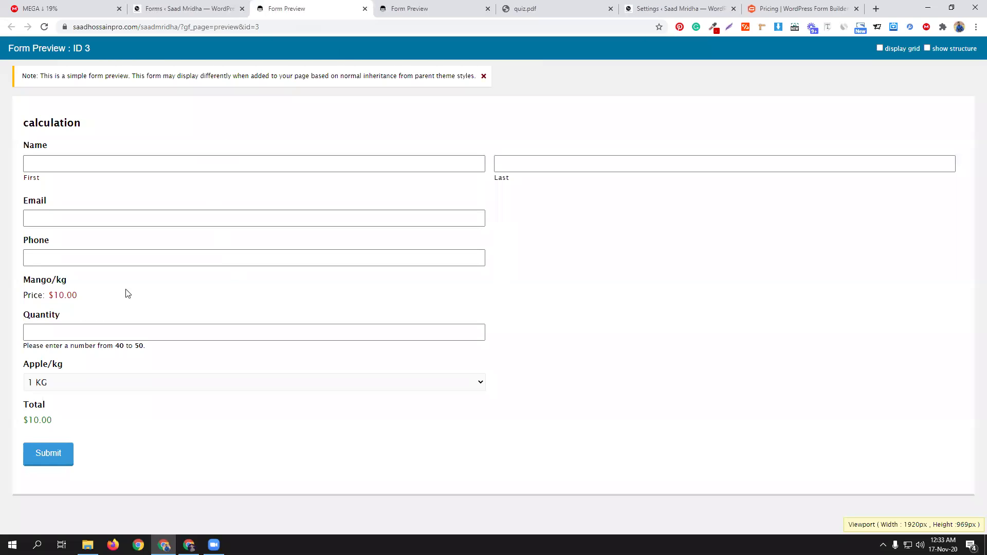
click(71, 331)
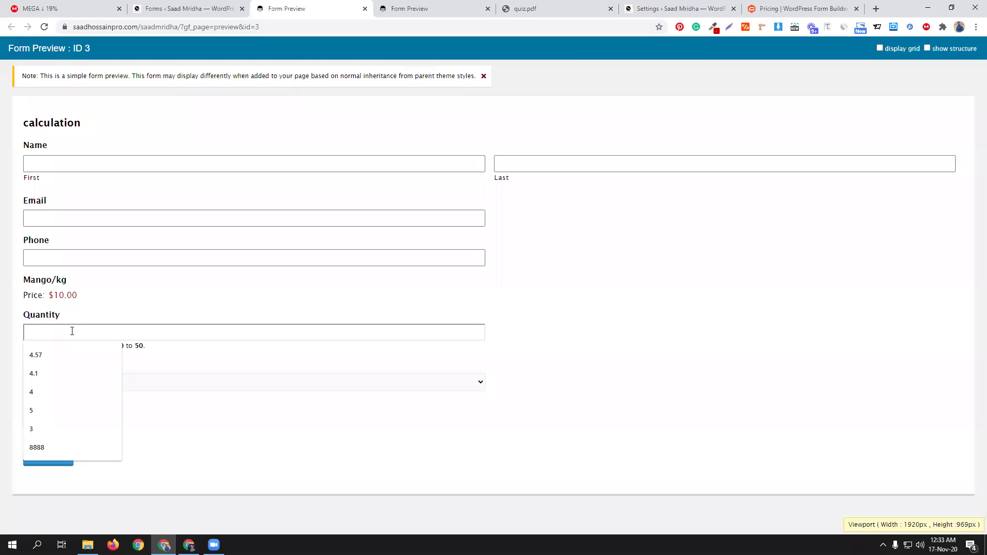
text(30)
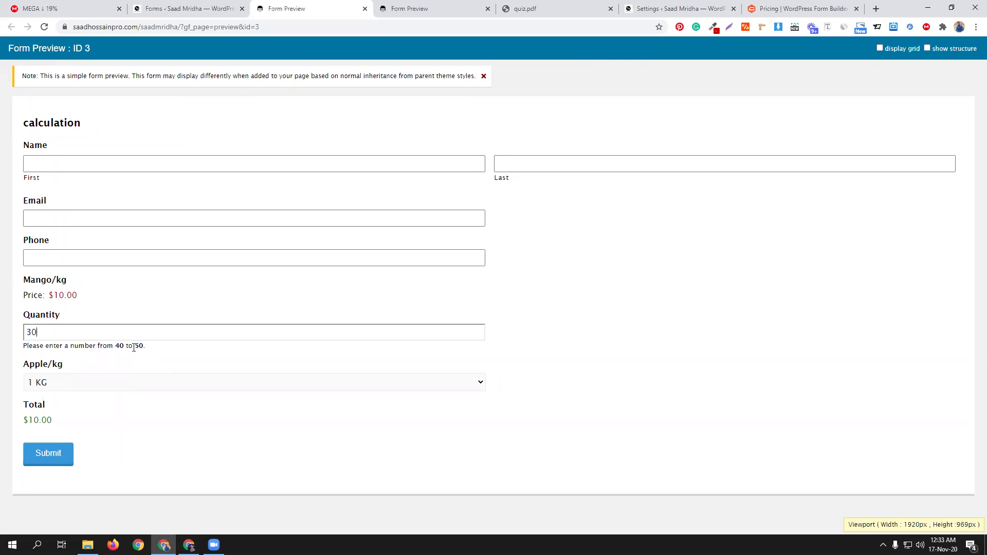
click(103, 382)
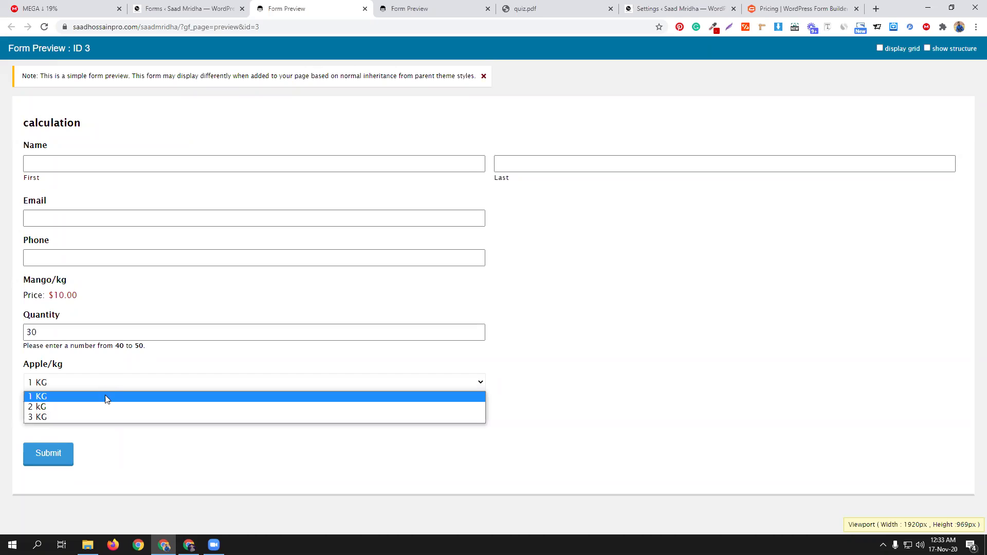
click(106, 399)
click(68, 329)
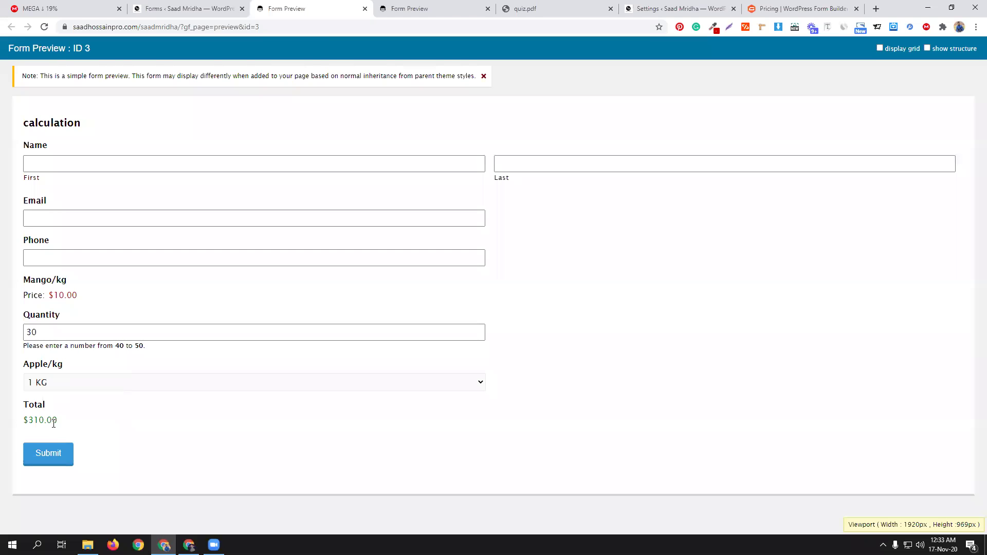
Step: Autofill the name, email and phone fields and submit the test entry
click(87, 161)
click(59, 187)
click(524, 165)
click(519, 194)
click(103, 218)
click(89, 238)
click(74, 261)
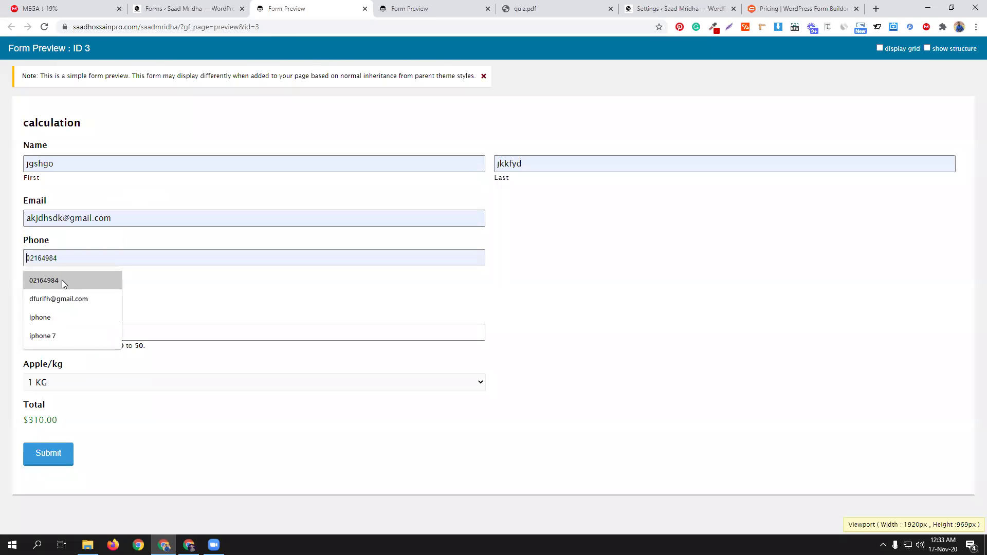
click(47, 280)
click(45, 455)
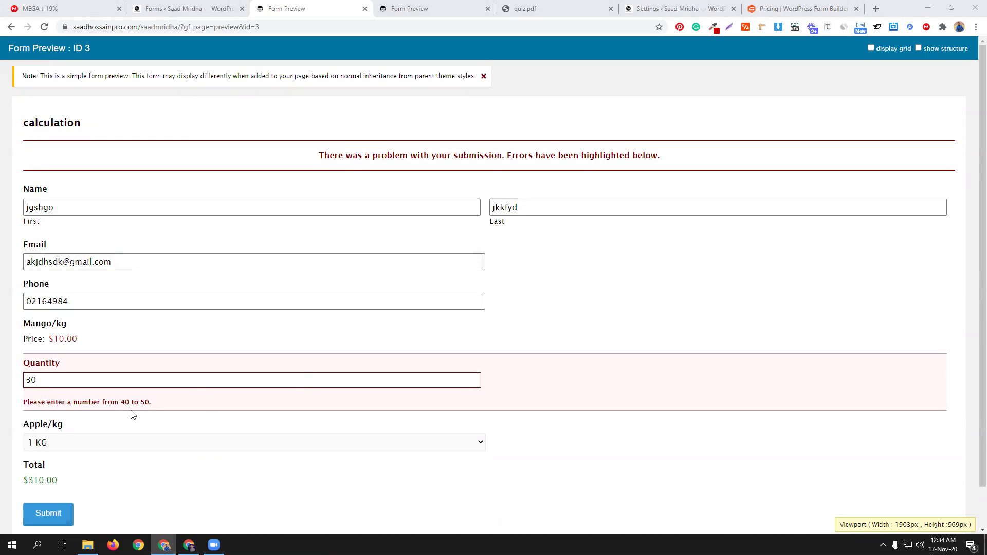
Step: Review the Quantity field's settings in the form editor
click(178, 9)
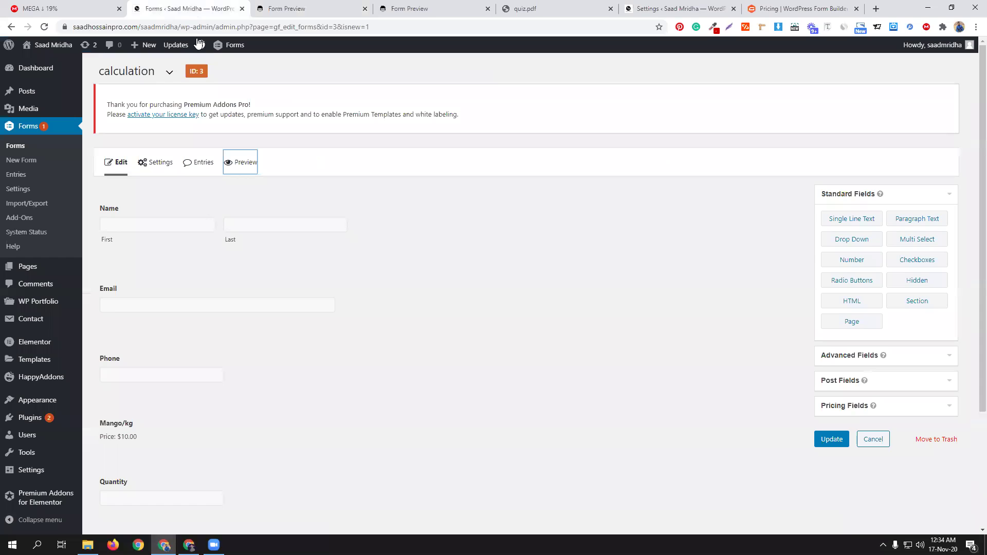
click(198, 494)
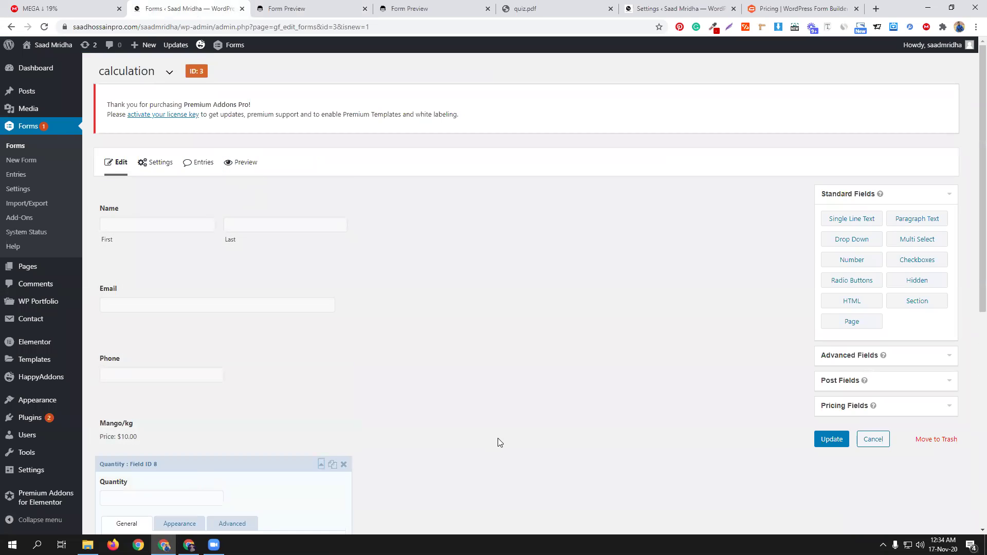
scroll(200, 419, down, 2)
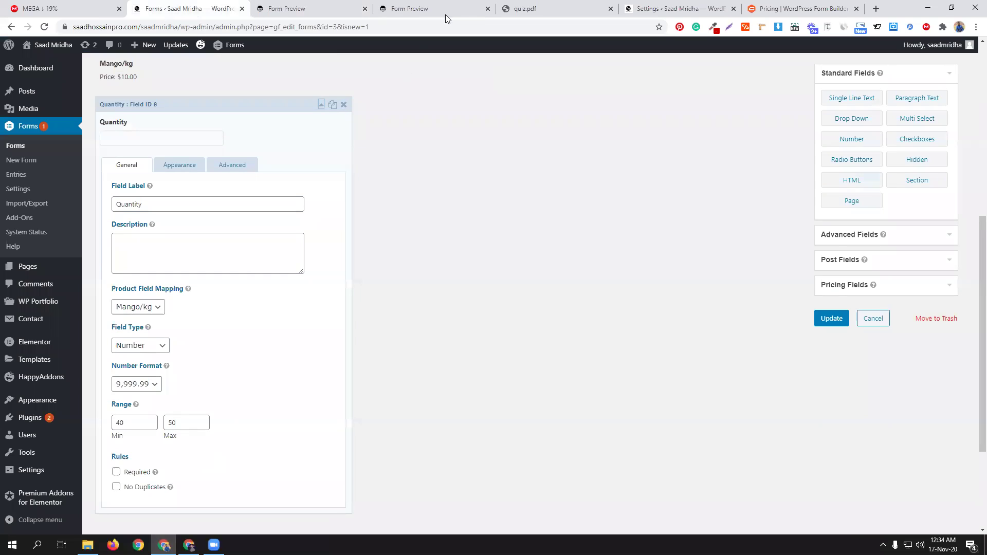
Step: Change the preview's quantity from 30 to 50 and resubmit successfully for $510.00
click(330, 7)
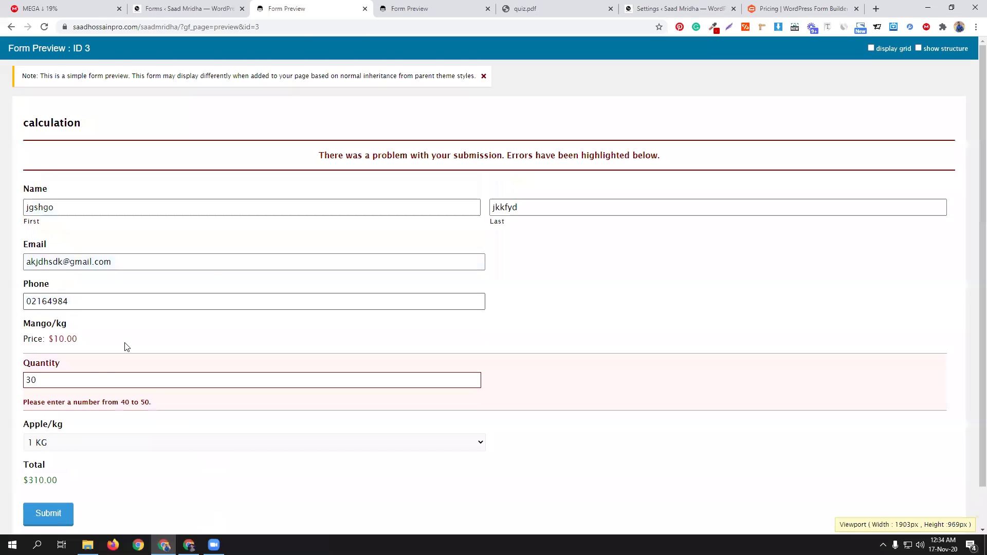
double_click(83, 377)
text(50)
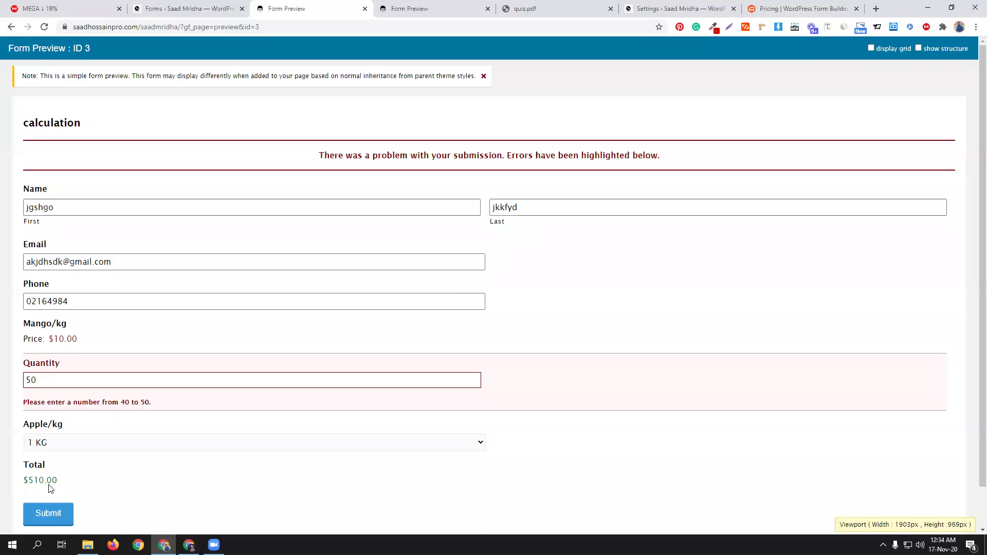
click(53, 513)
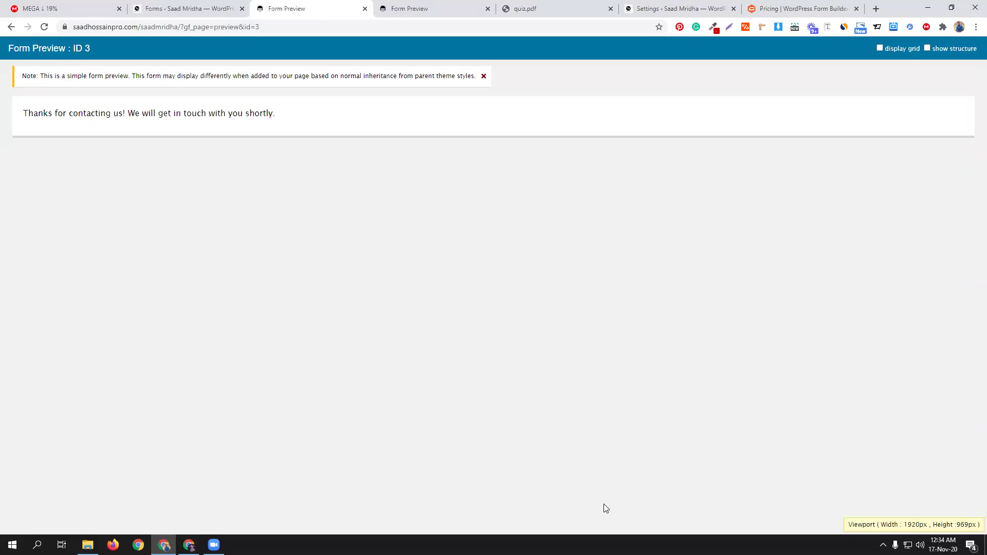
click(230, 4)
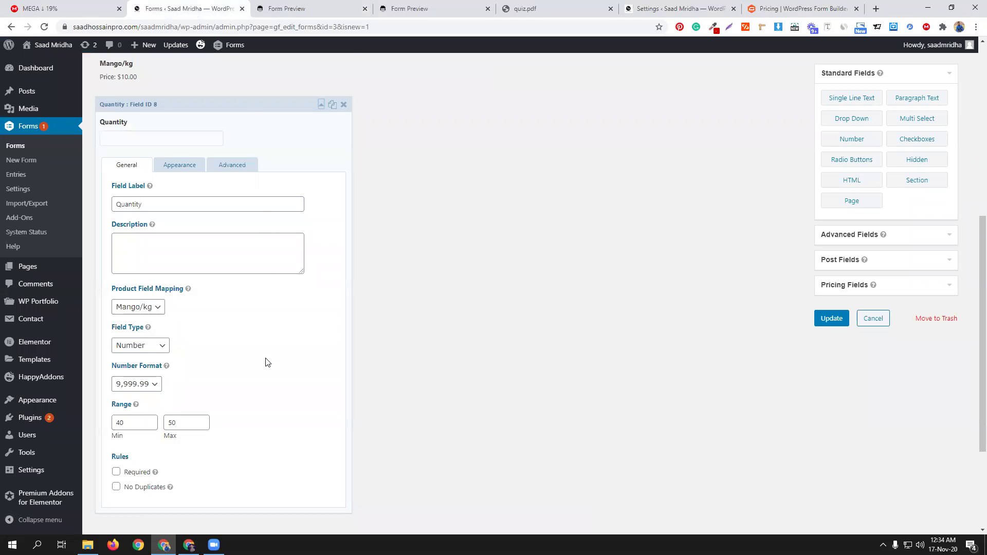
Step: Open the Mango/kg settings, then preview the form to inspect the Apple/kg drop-down options
scroll(258, 355, up, 3)
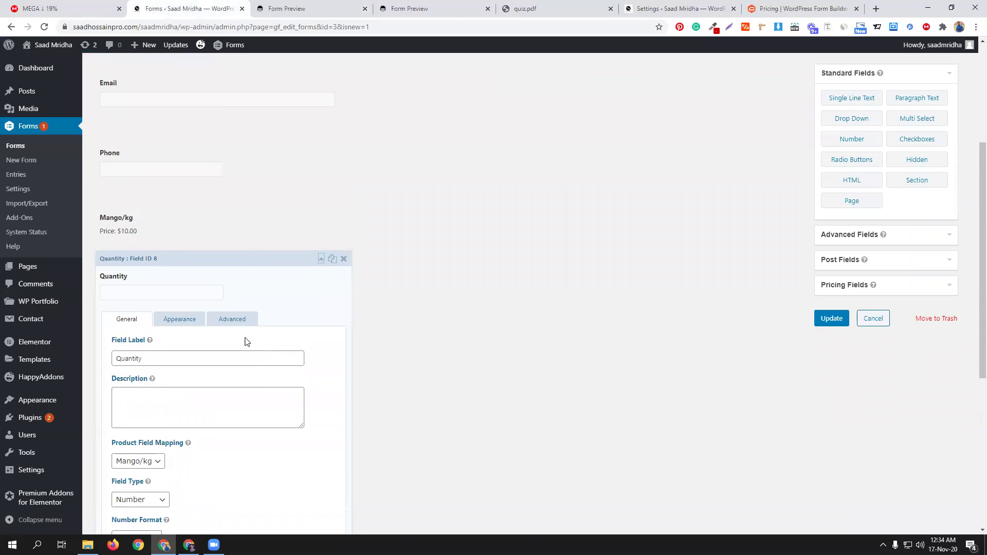
click(169, 223)
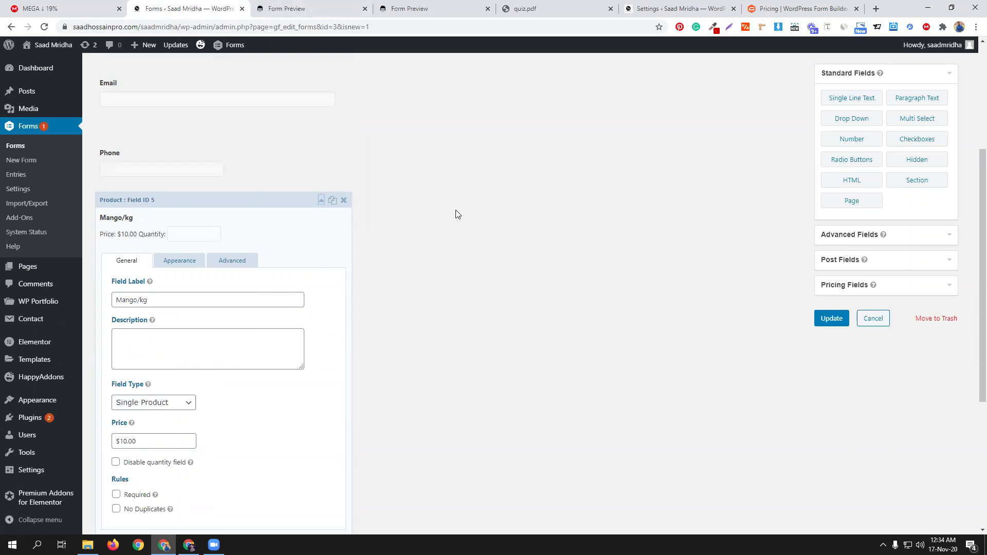
scroll(456, 214, up, 4)
click(247, 164)
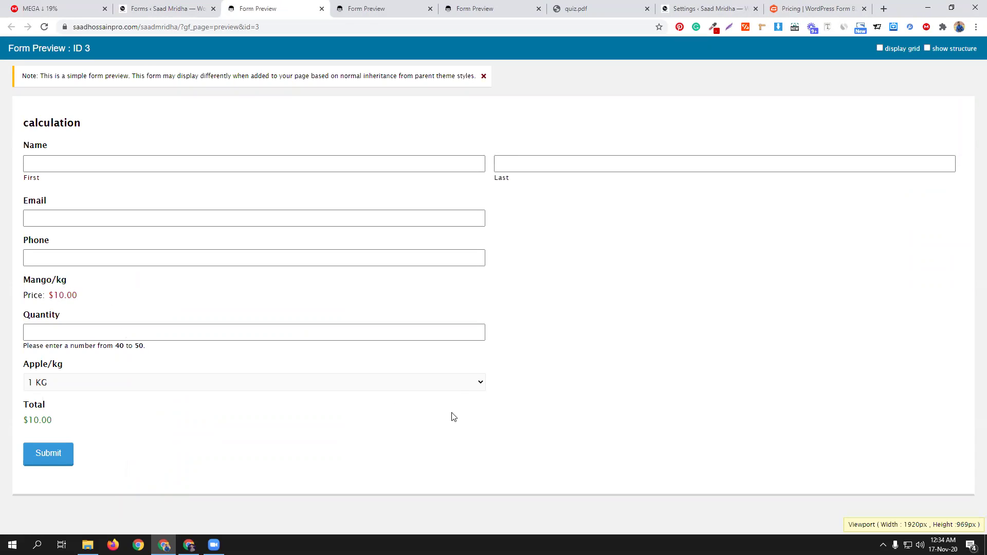
click(450, 384)
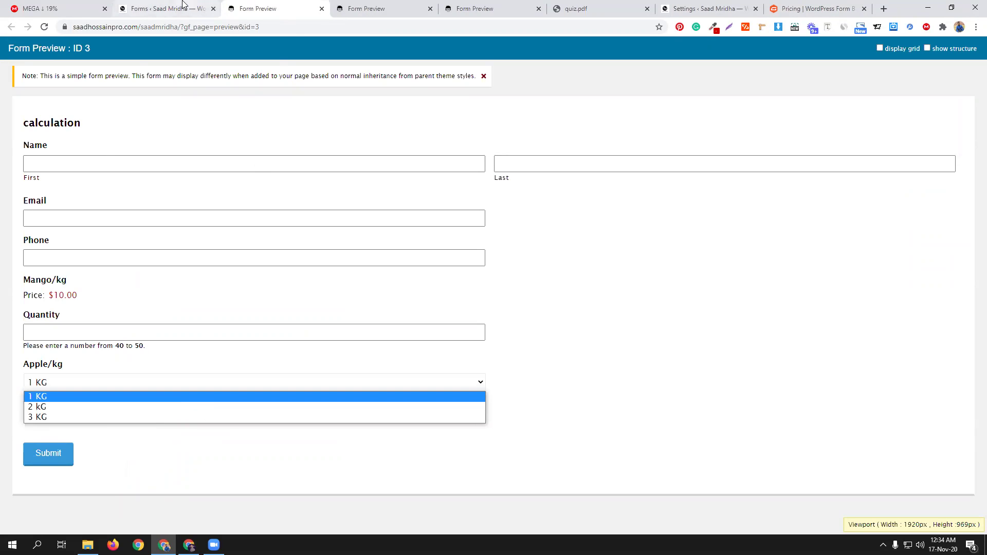
click(165, 8)
scroll(308, 419, down, 5)
scroll(239, 364, down, 3)
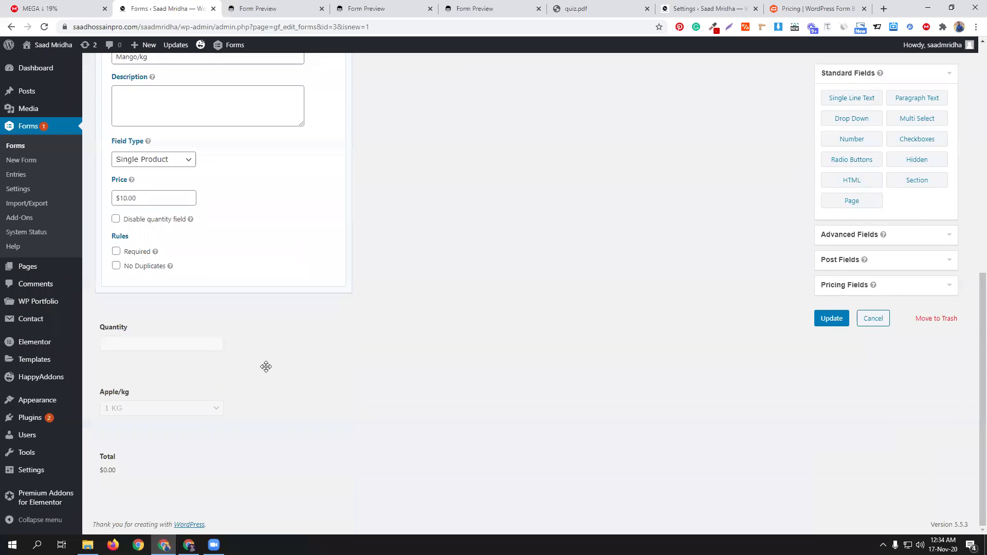
Step: Turn on show values for Apple/kg, edit the first and third choice values, and update
click(248, 390)
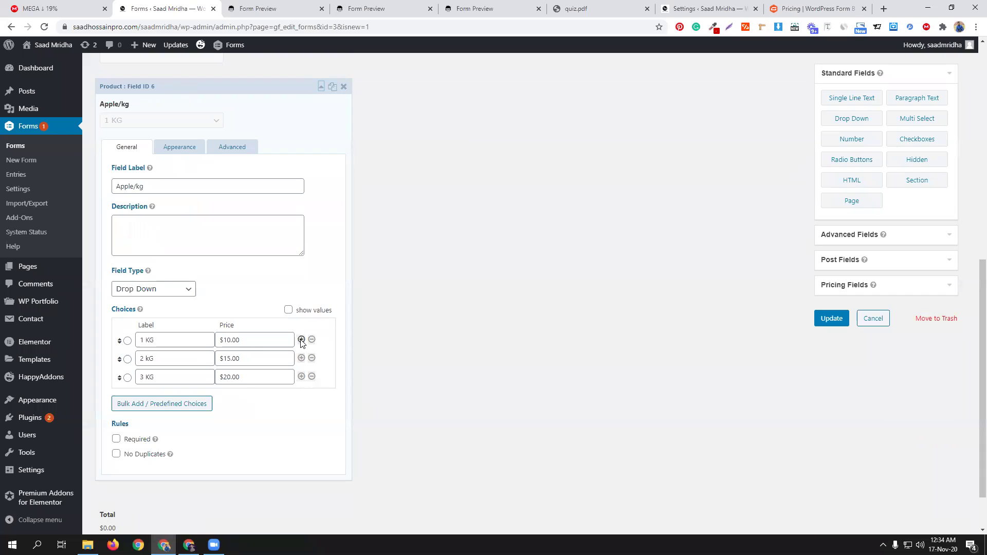
click(288, 310)
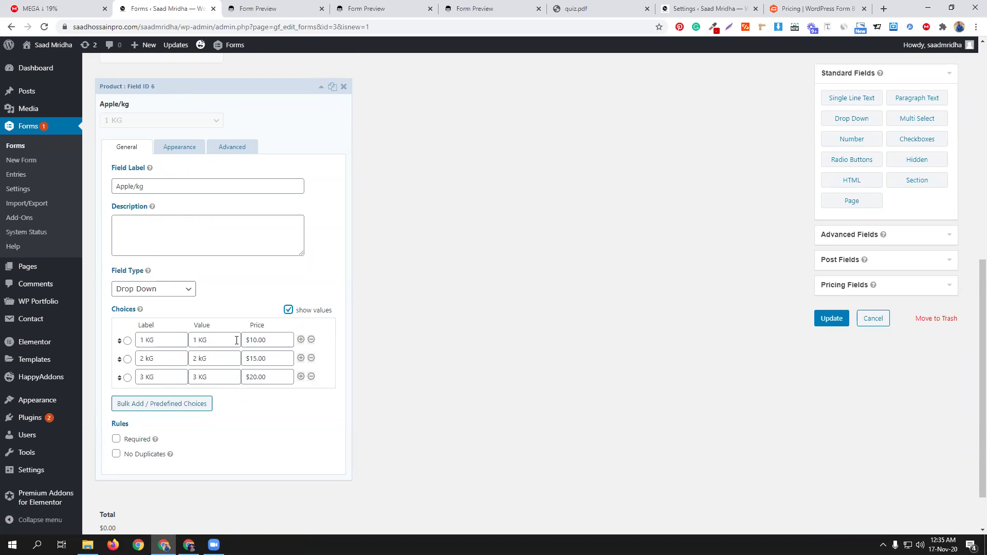
drag(196, 339, 161, 352)
text(10)
text(15)
drag(214, 372, 180, 366)
text(20)
scroll(520, 430, up, 8)
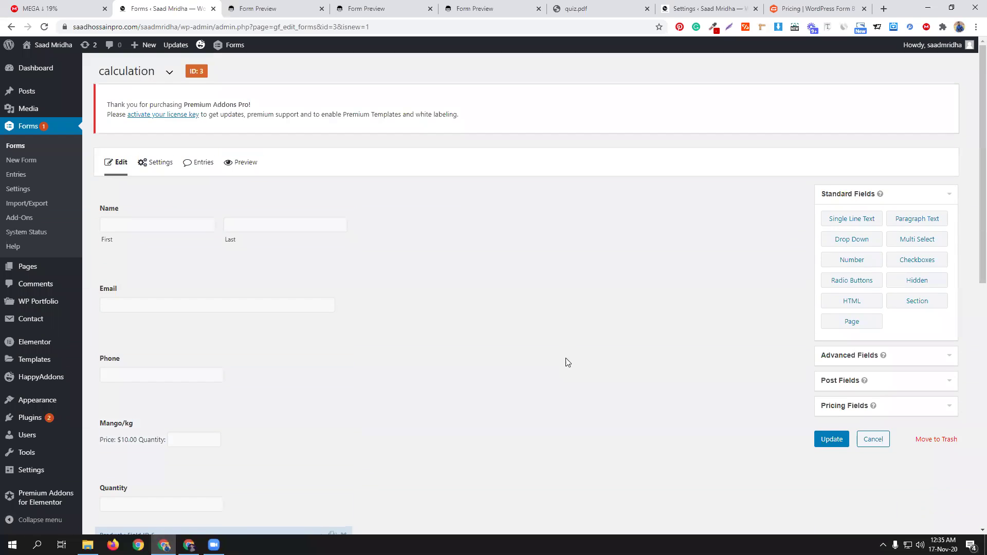
click(832, 440)
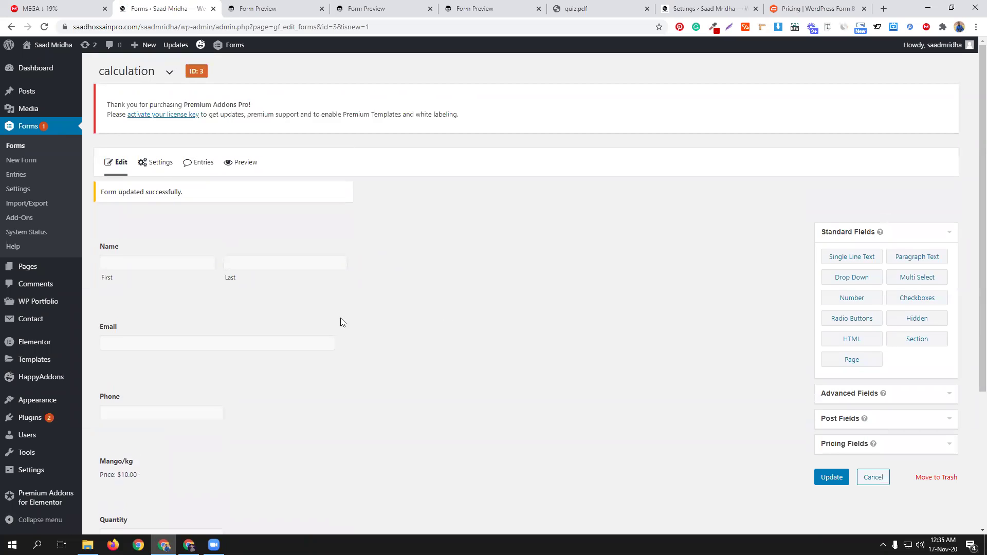
Step: Preview the form and pick 2 kG of apples to confirm a $15.00 Total
click(242, 163)
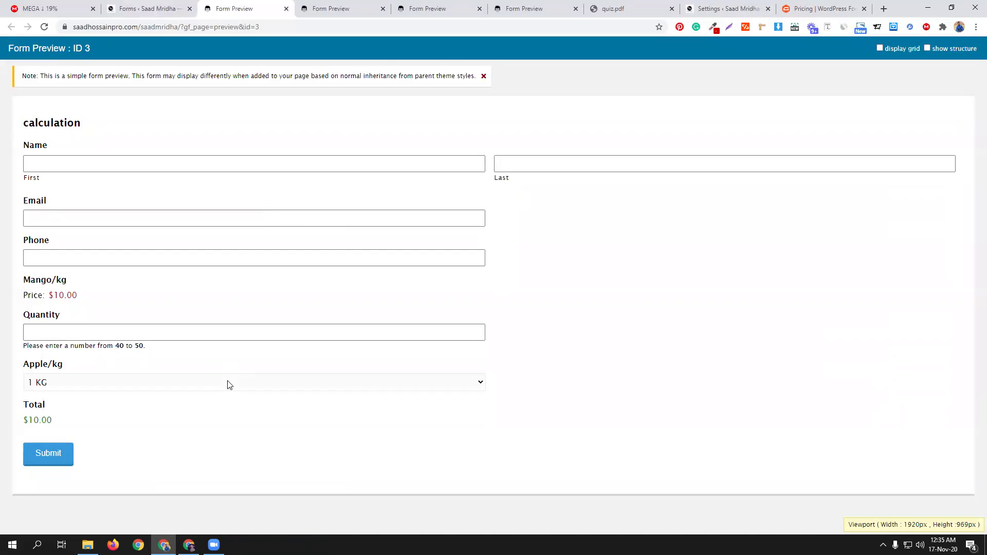
click(229, 383)
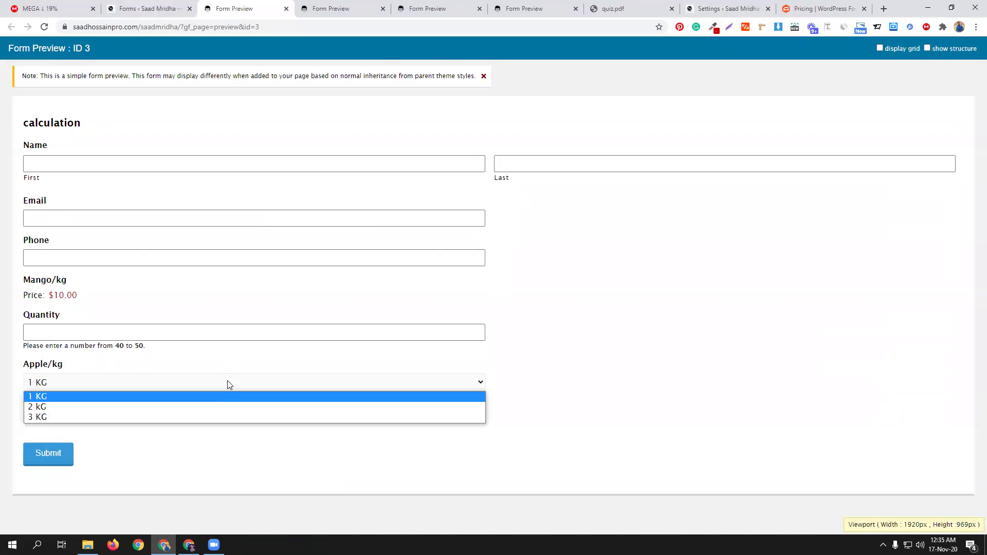
click(220, 407)
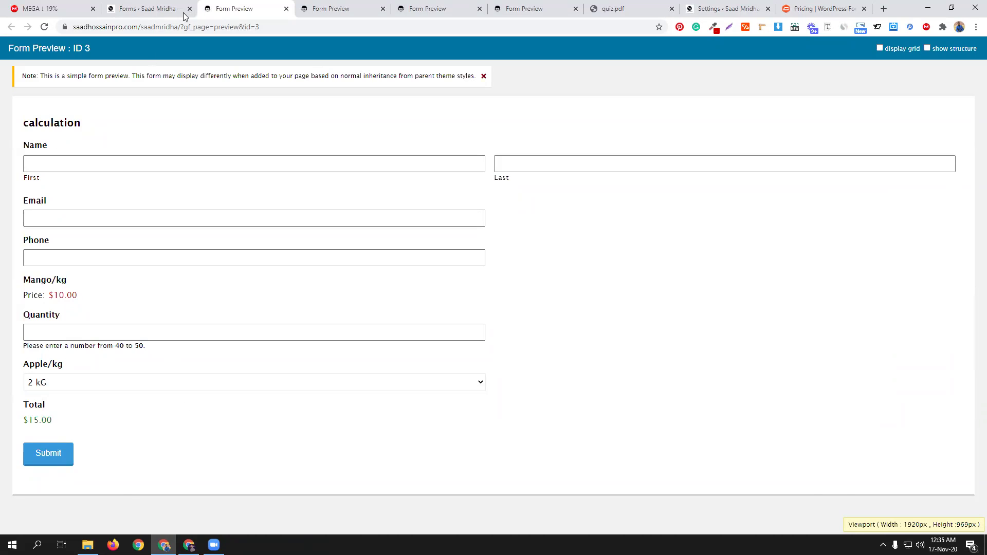
click(149, 8)
Step: Turn off show values for Apple/kg and append ' / 10' to the first choice label
scroll(242, 416, down, 3)
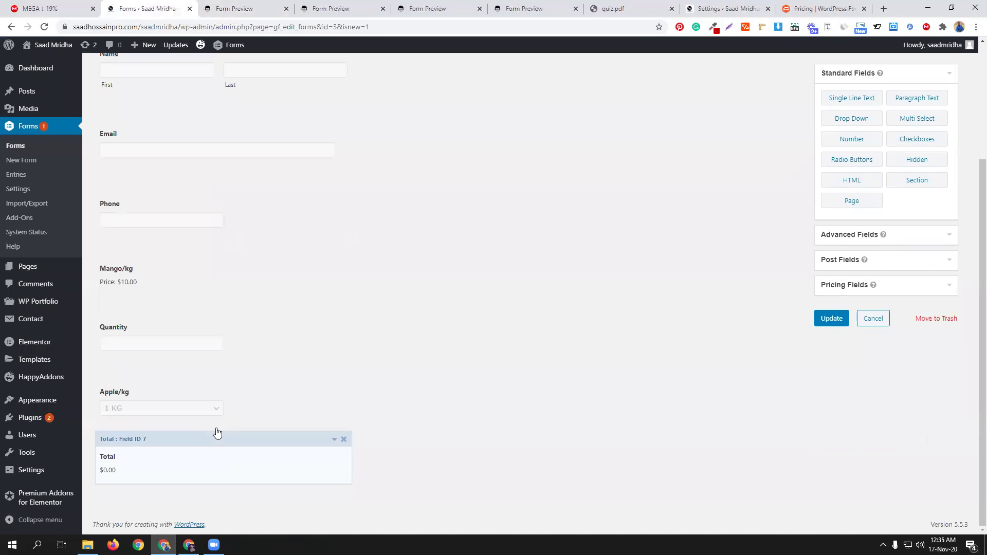
click(250, 395)
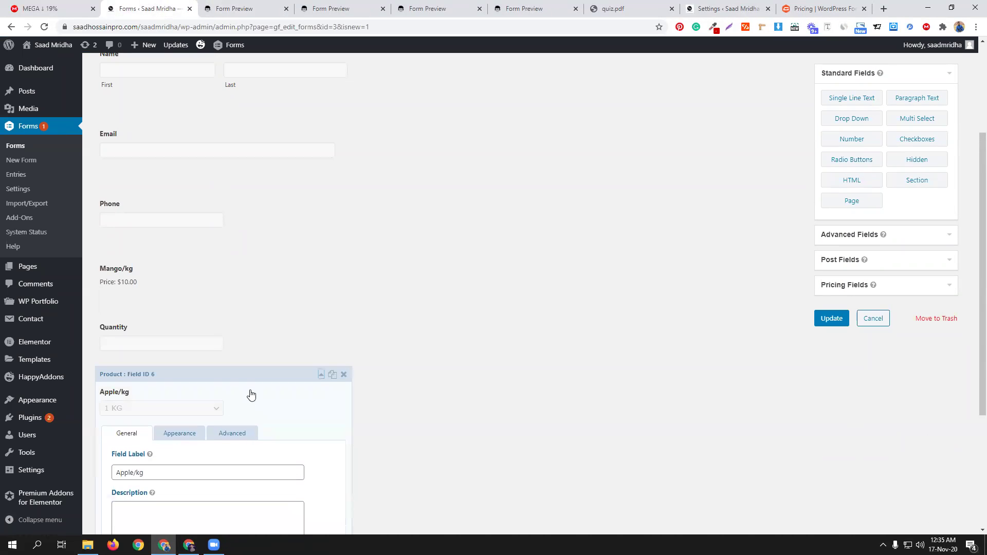
scroll(518, 425, down, 5)
click(163, 375)
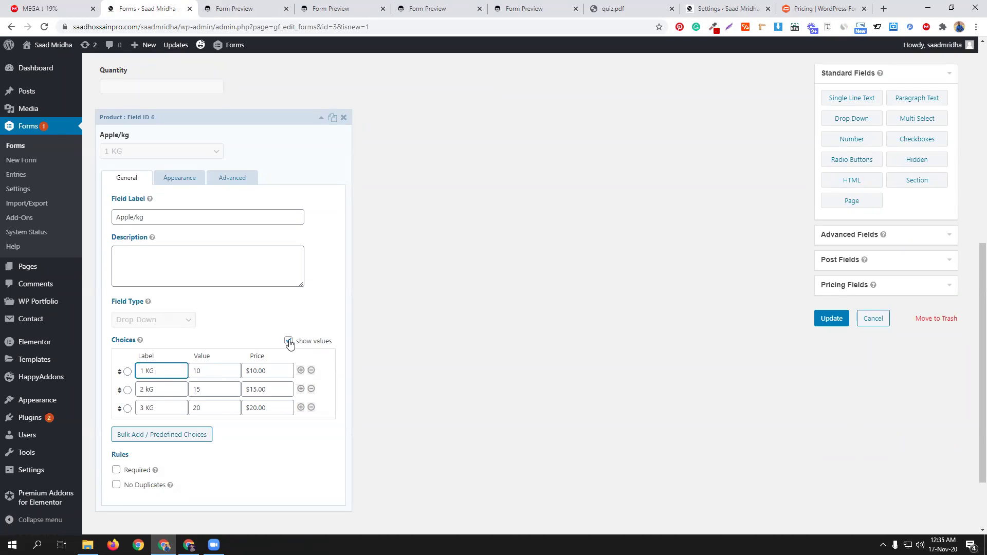
click(289, 342)
click(166, 371)
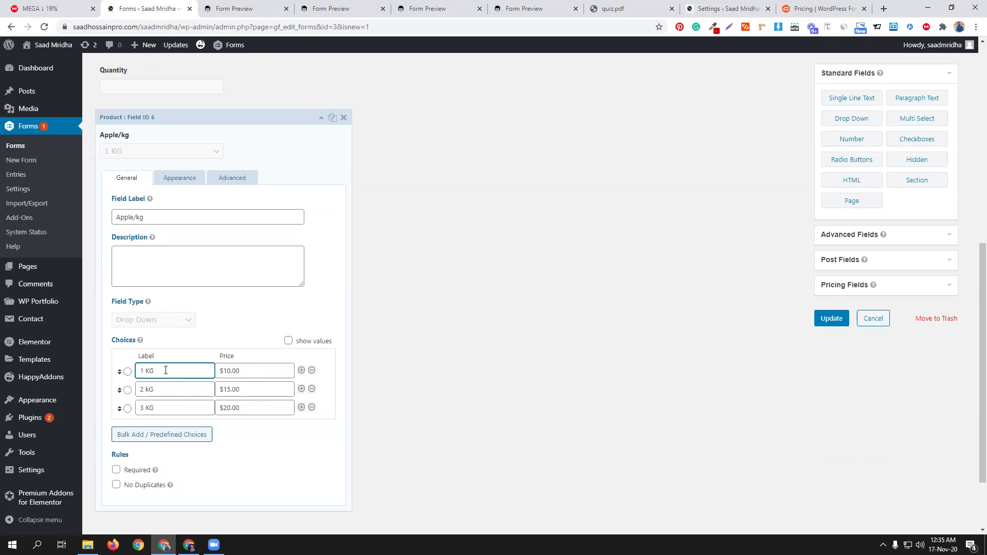
text(/ 10$)
Step: Append ' / 15$' to the second choice label, finish the third, and save the form
click(174, 387)
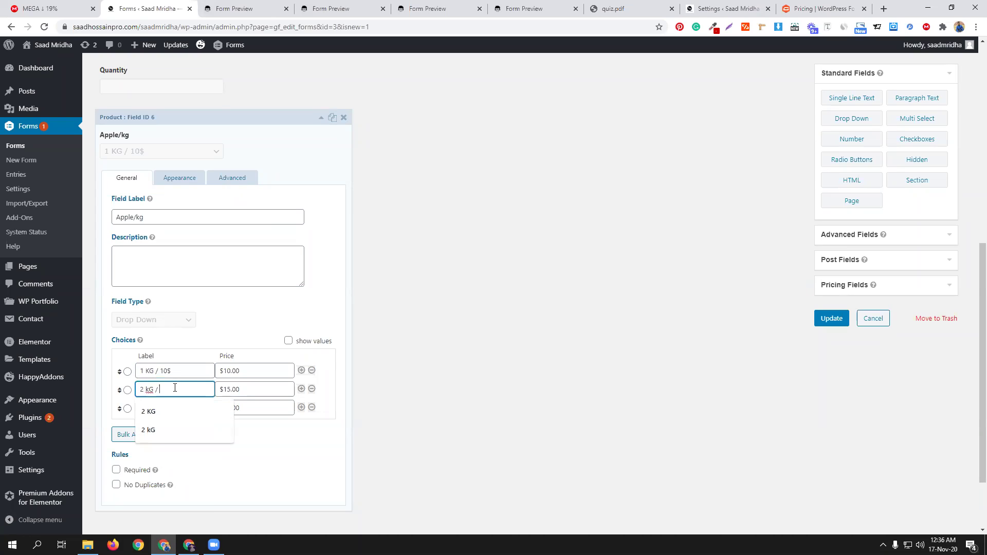
text(/ 15$)
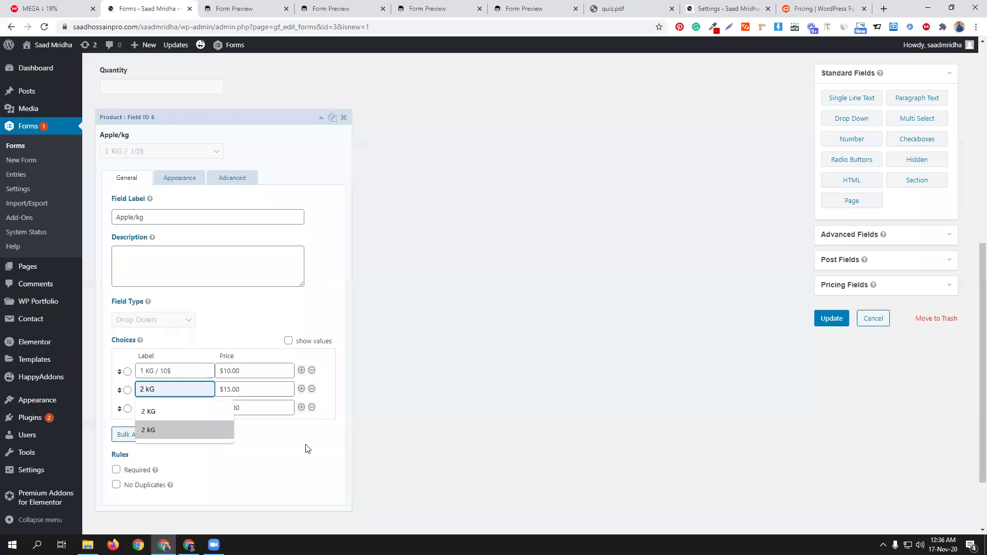
click(170, 403)
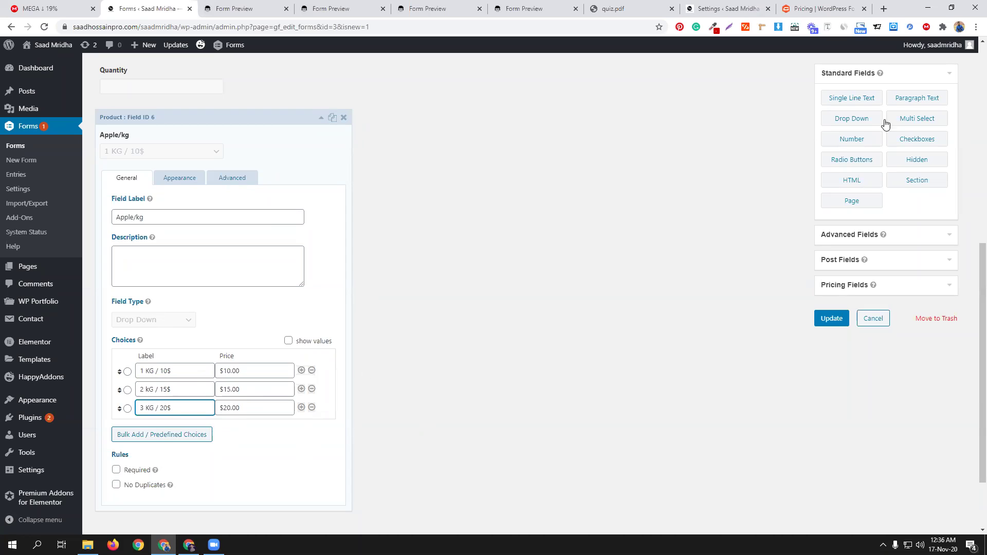
click(862, 169)
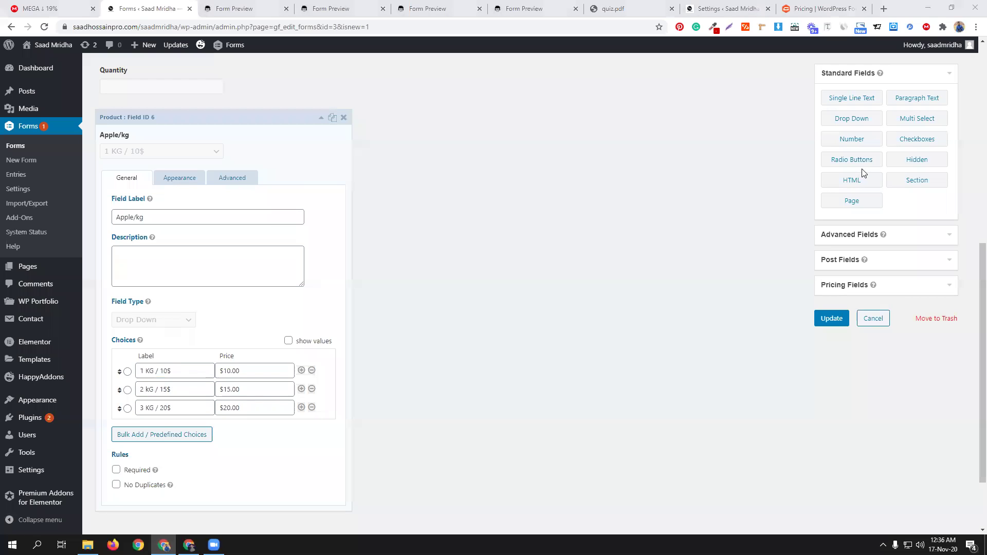
click(834, 319)
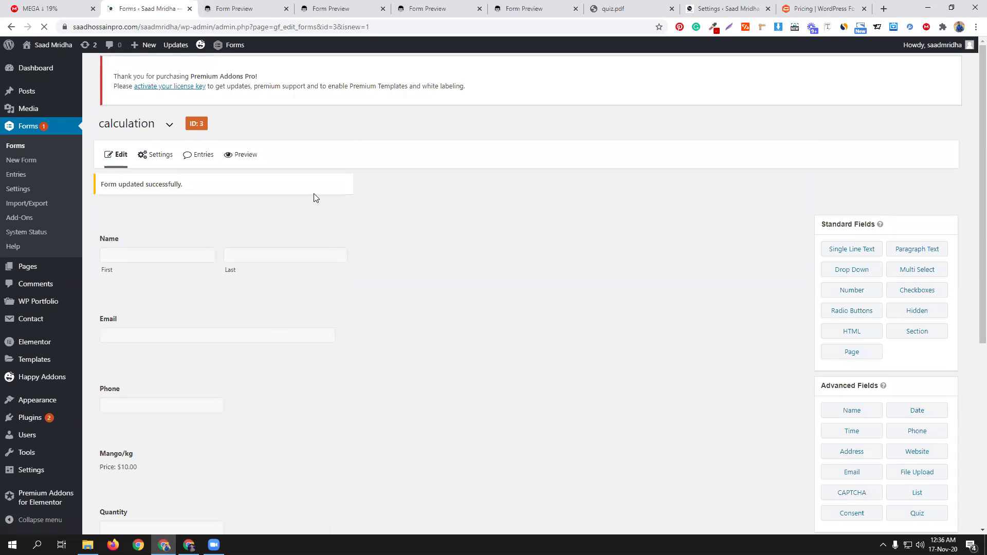
Step: Preview the calculation form, choose 2 kG / 15$ apples, enter quantity 8888 and submit
click(249, 163)
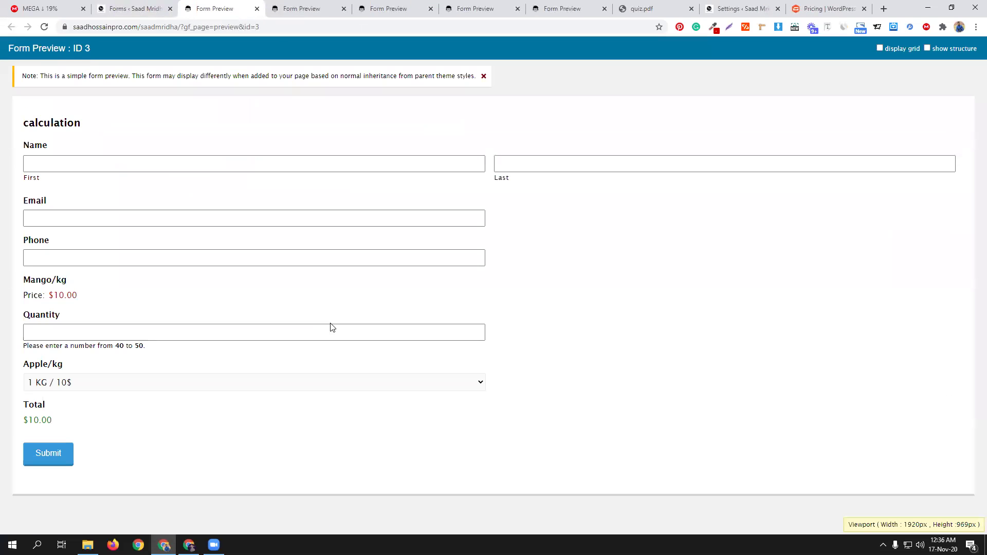
click(88, 385)
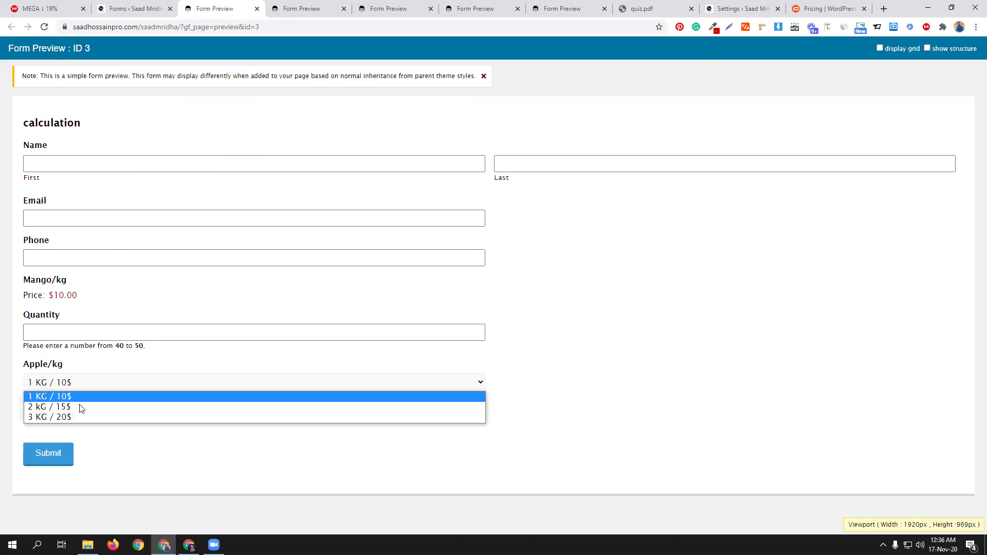
click(79, 406)
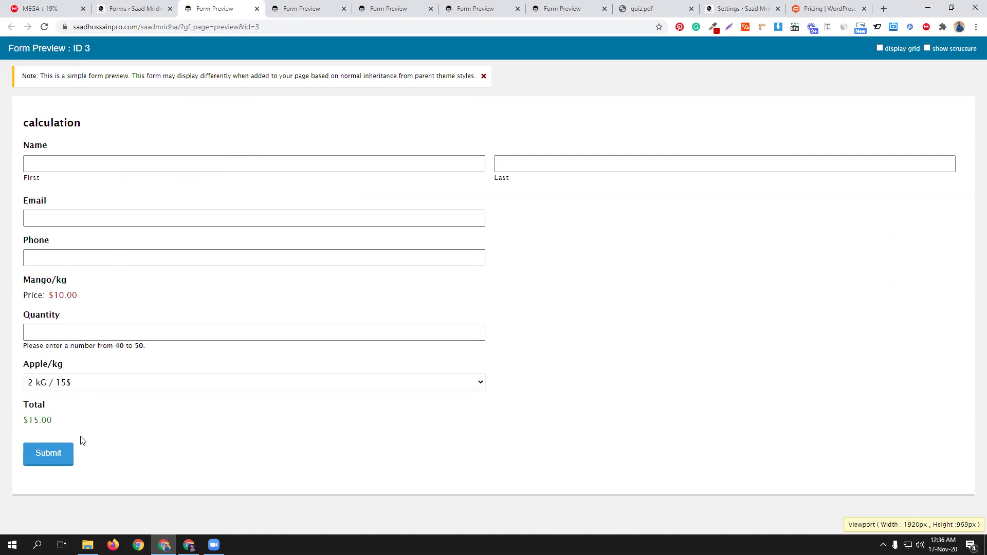
click(86, 330)
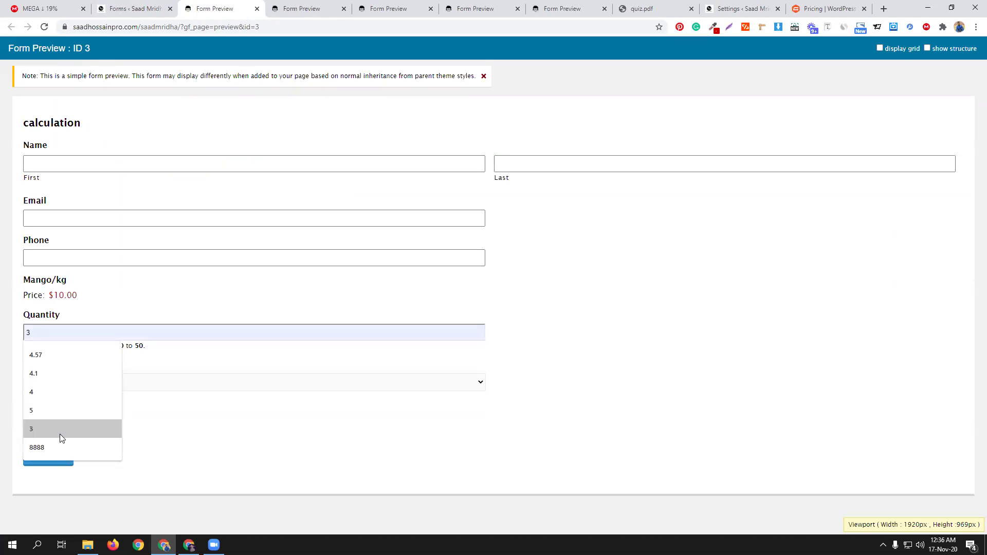
click(66, 447)
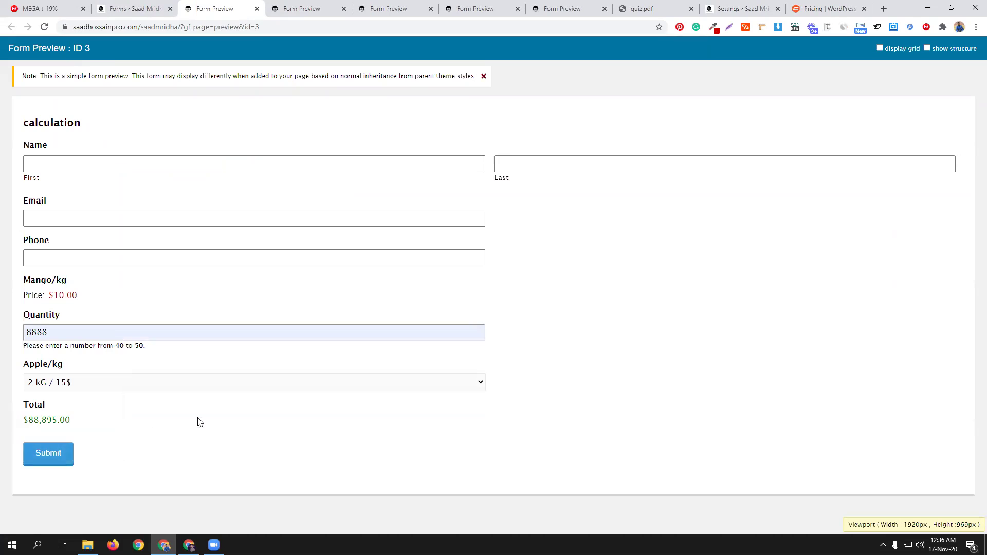
click(50, 453)
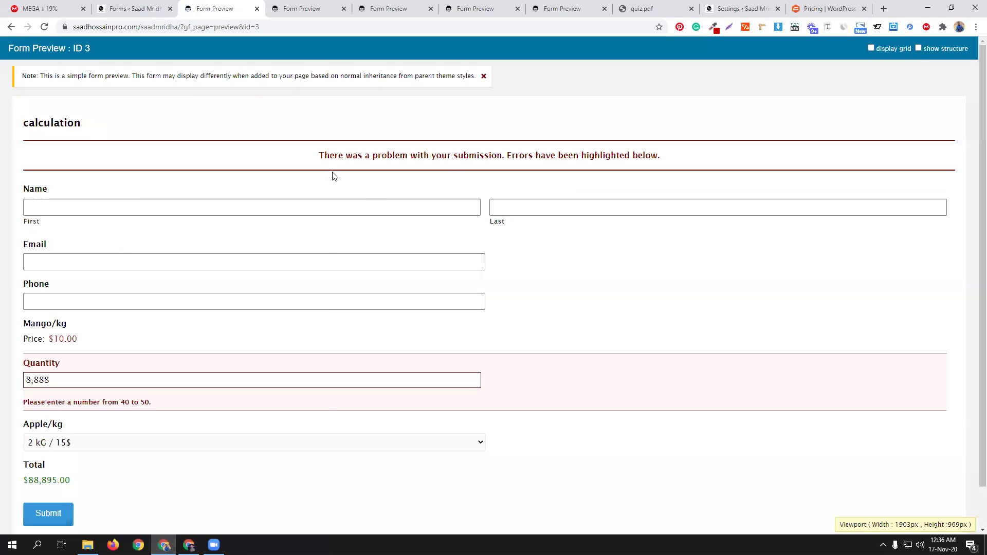
Step: Fill the first name, last name, e-mail and phone fields from saved entries
click(136, 205)
click(64, 250)
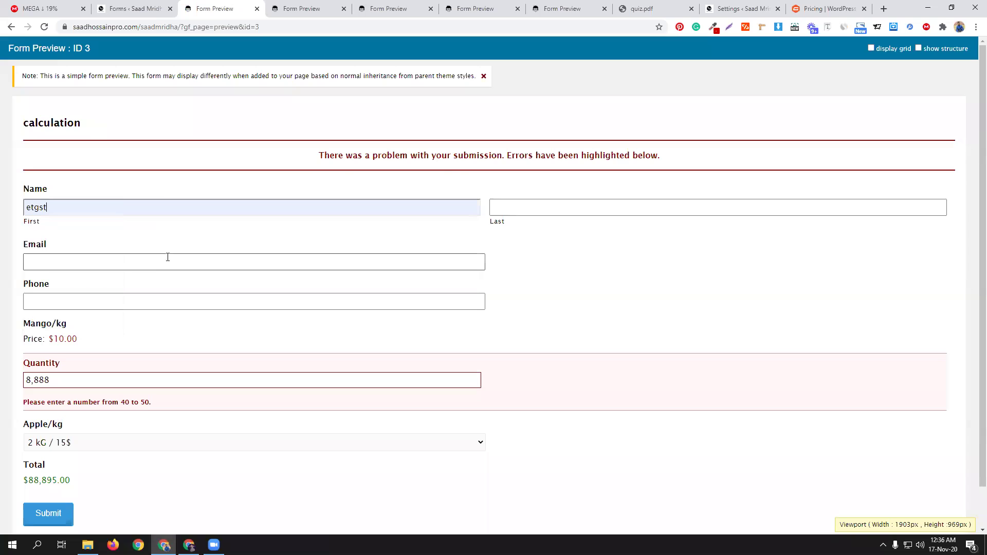
click(535, 209)
click(504, 229)
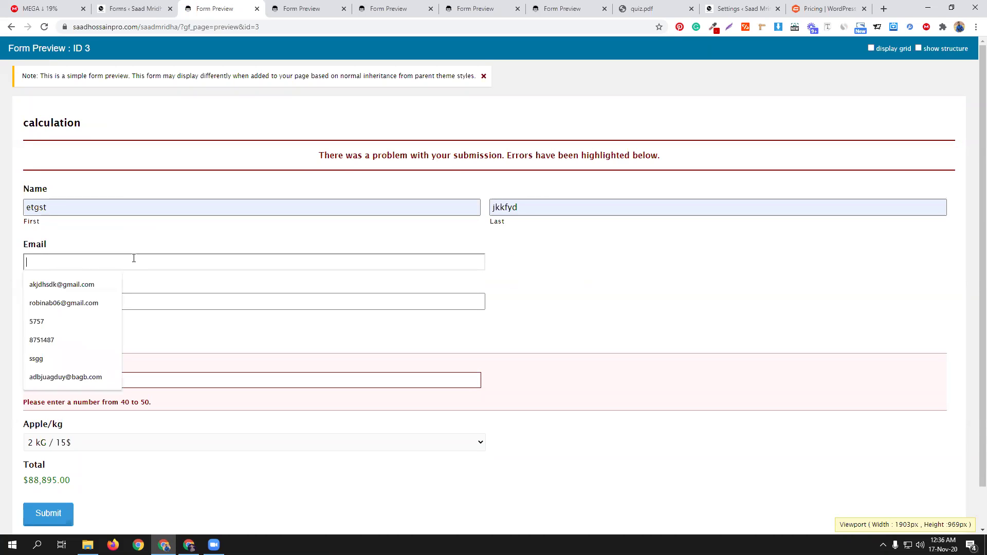
click(118, 262)
click(81, 285)
click(72, 302)
click(52, 323)
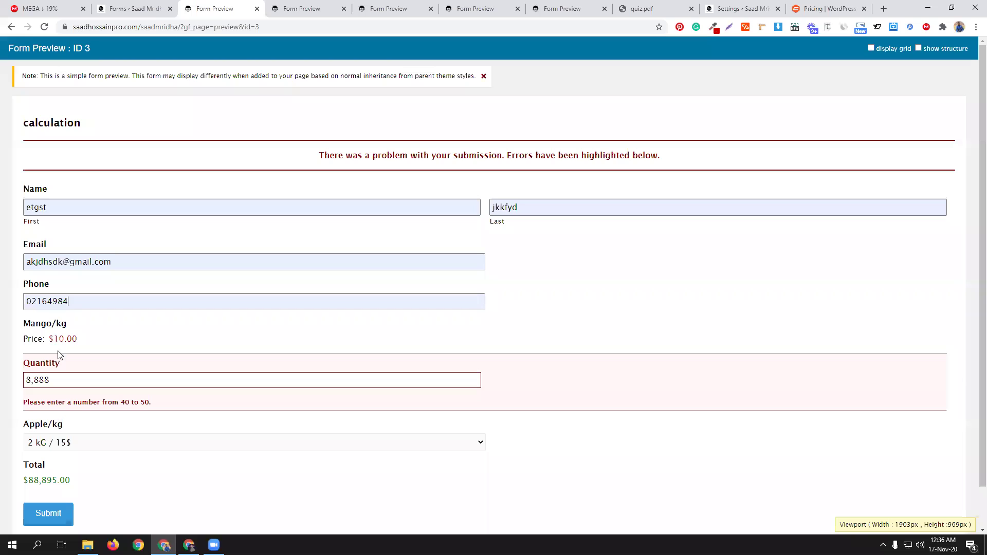
Step: Replace the quantity with 50 and resubmit, getting the thanks message
double_click(51, 379)
text(50)
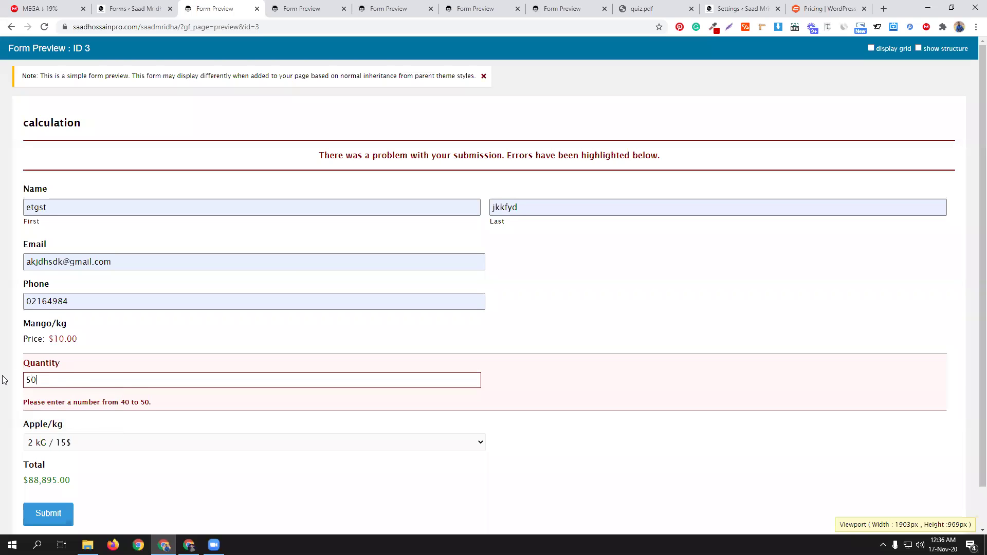
click(44, 518)
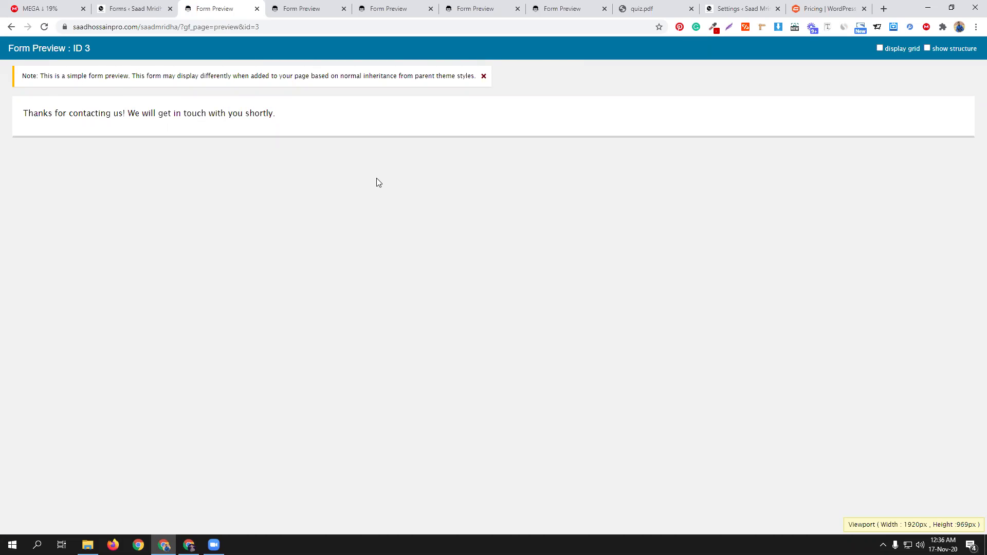
Step: Return to the form editor, leaving the Phone field in its original position
click(118, 8)
drag(262, 358, 282, 368)
scroll(442, 353, down, 3)
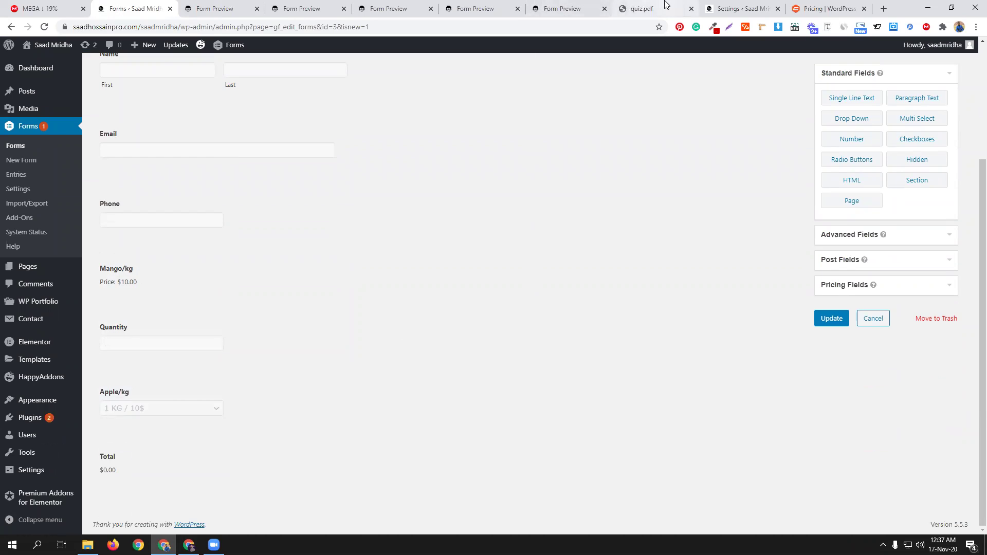
Step: Go to Plugins > Installed Plugins and choose Add New to reach Add Plugins
click(747, 6)
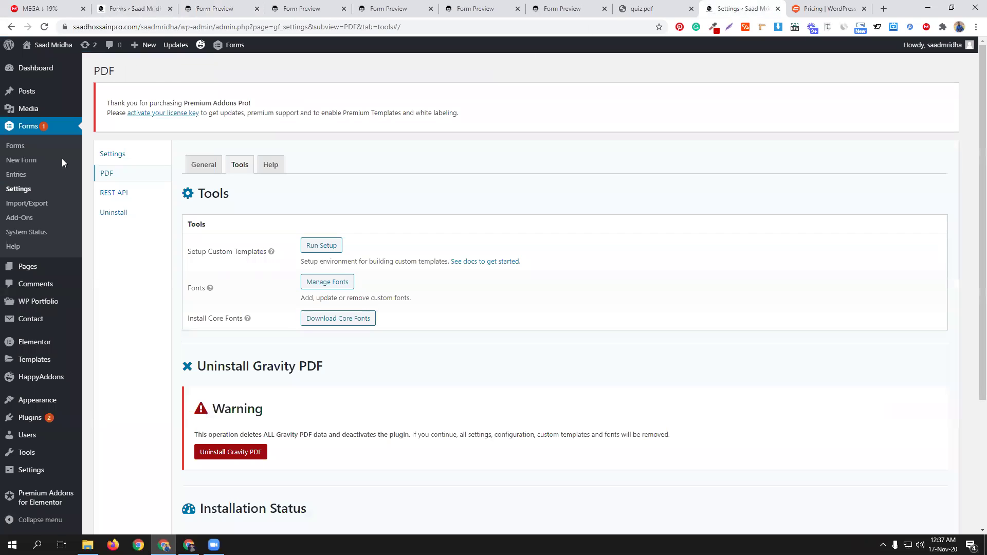
mouse_move(34, 425)
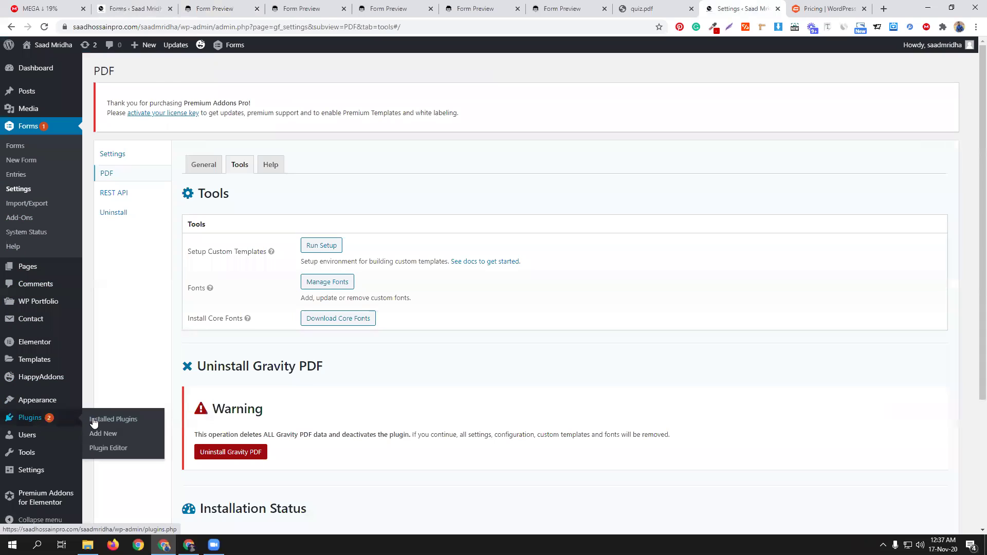
click(101, 419)
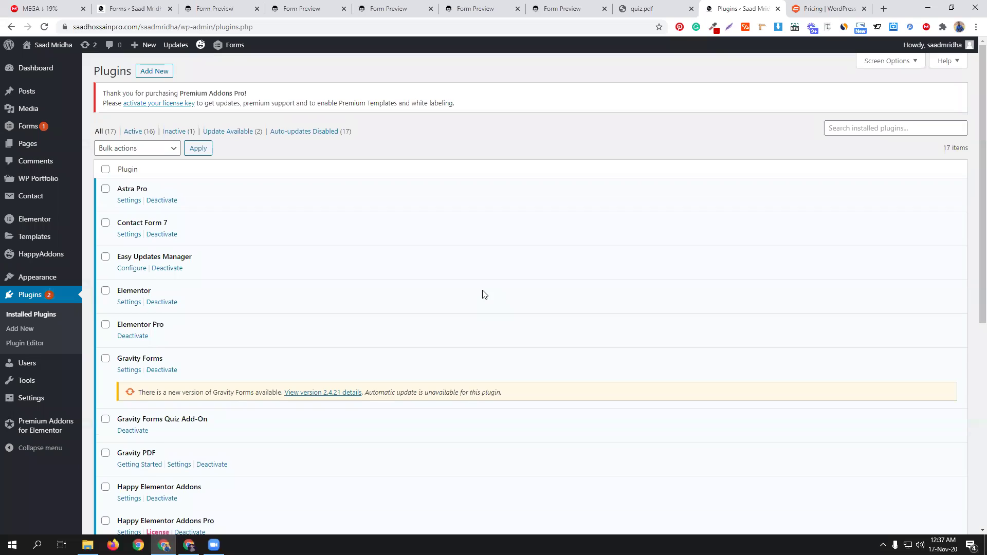
click(159, 73)
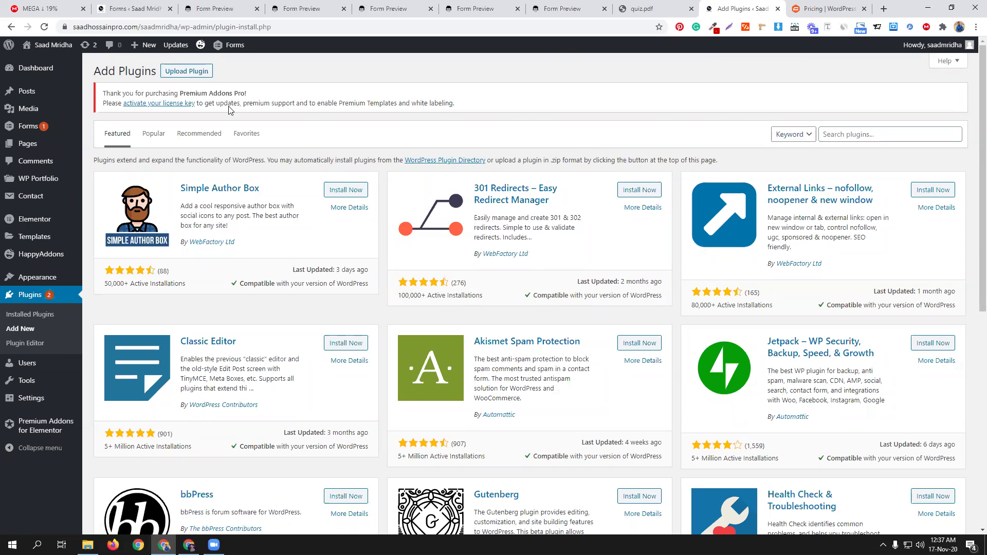
Step: Upload gravityformspaypal-3.1.1.zip, install it, and activate the PayPal Standard Add-On
click(195, 72)
click(464, 205)
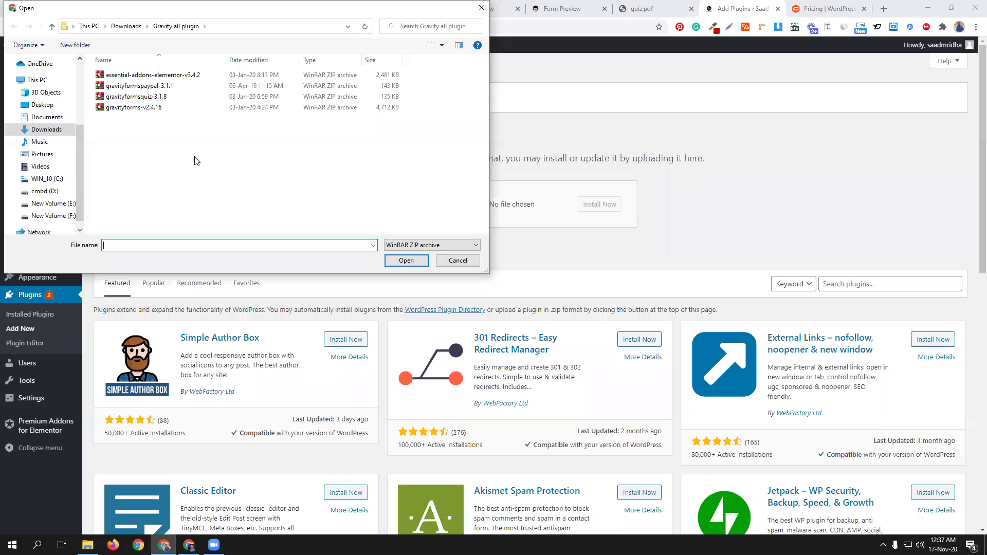
click(169, 86)
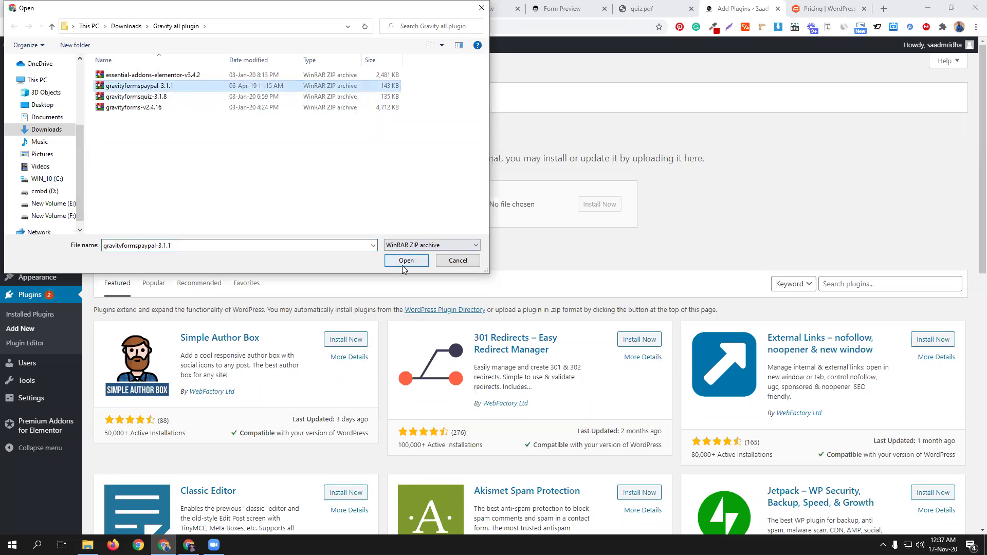
click(405, 261)
click(604, 205)
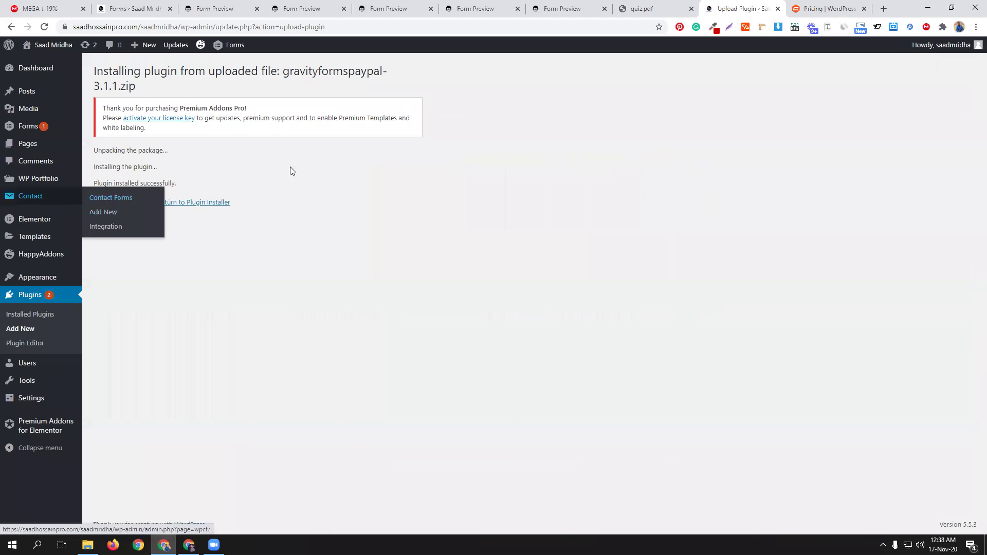
click(127, 204)
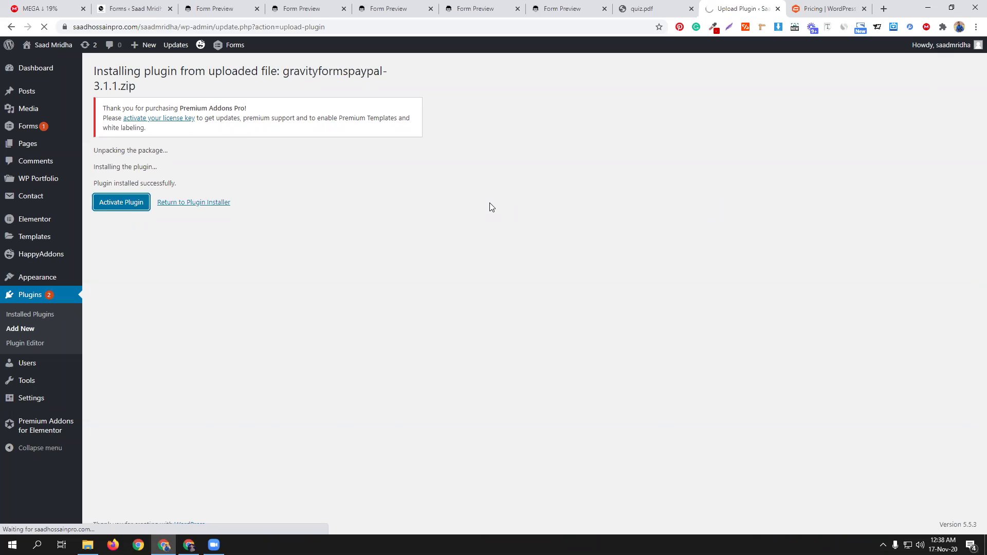
Step: Close the quiz.pdf tab and the five leftover form preview tabs
click(691, 8)
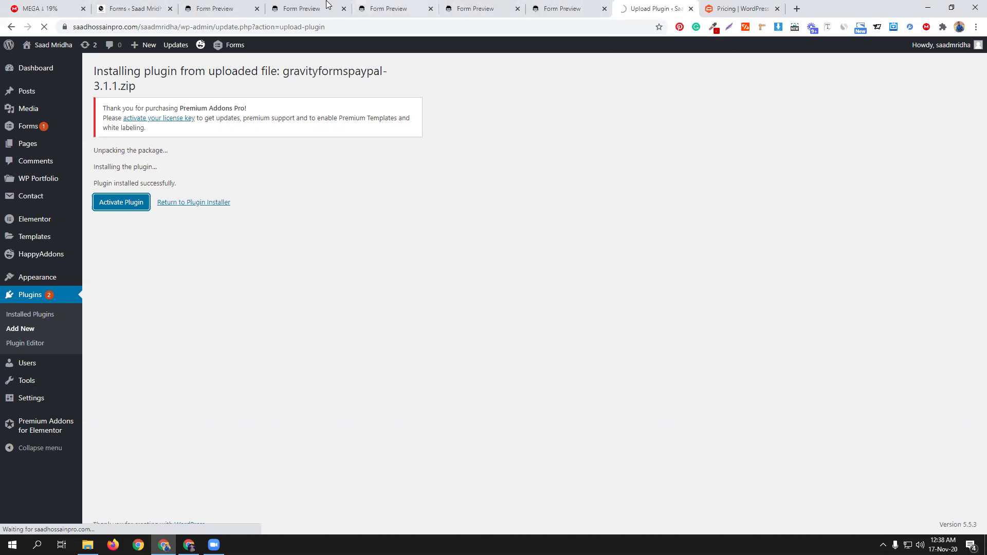
click(257, 9)
click(257, 9)
click(257, 8)
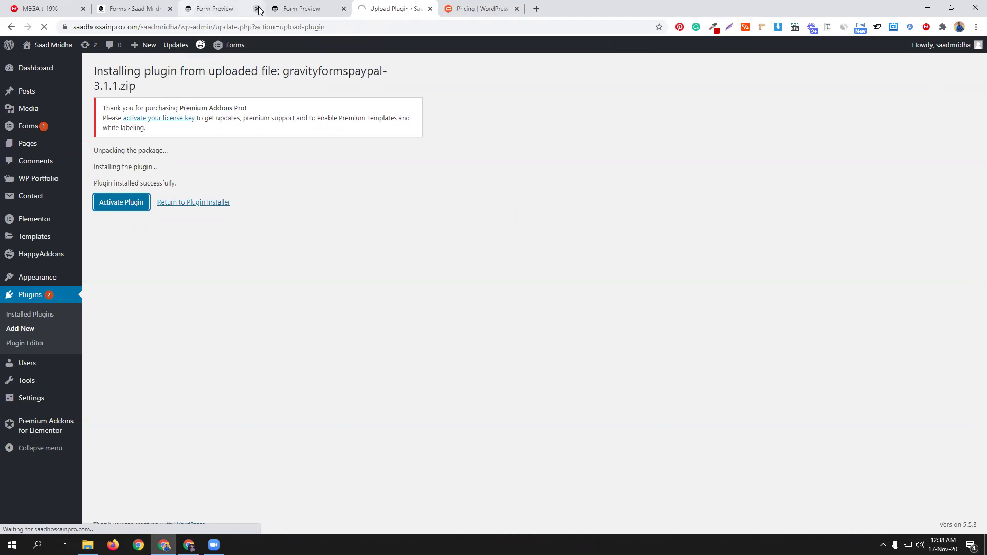
click(257, 9)
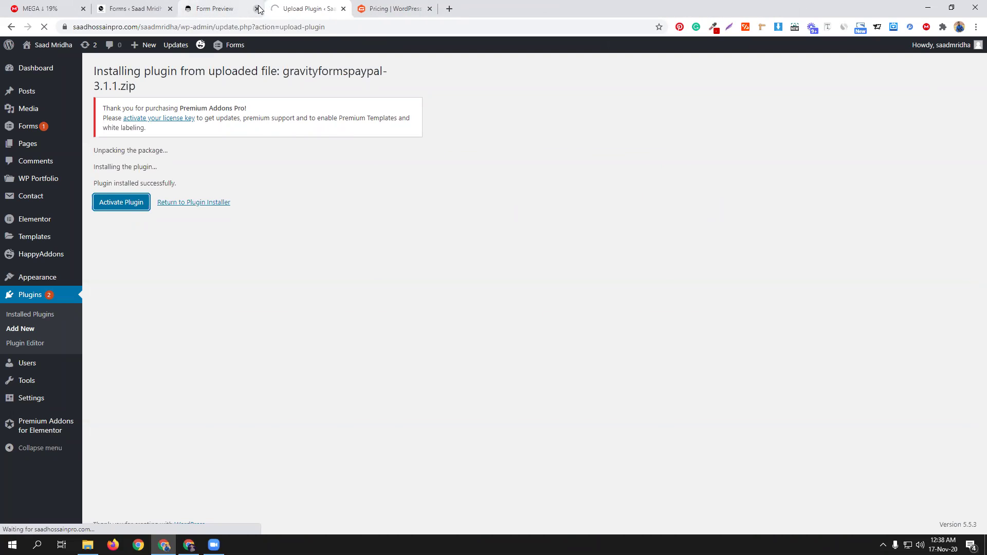
click(257, 9)
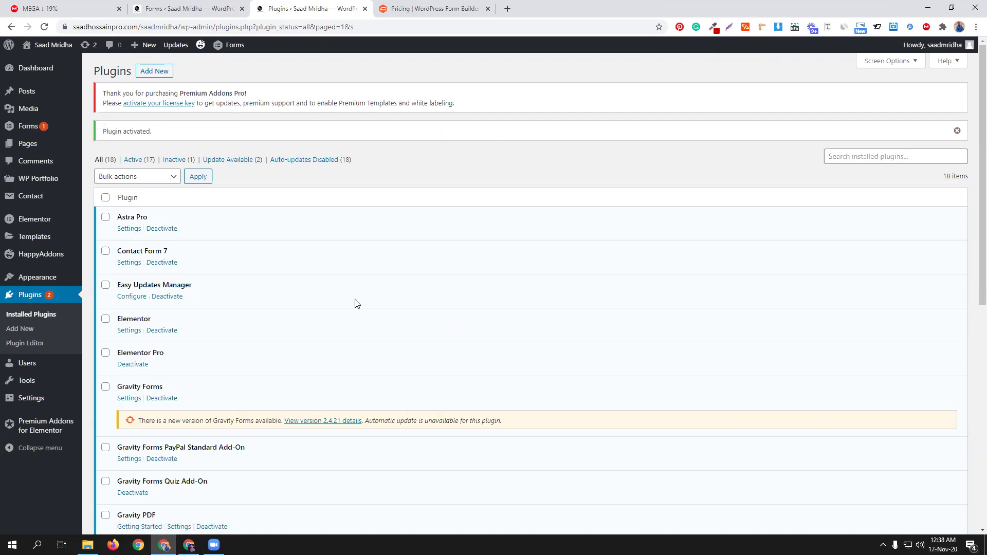
Step: Review the PayPal add-on settings and PayPal's IPN sign-in page, then reopen the calculation form editor
click(121, 460)
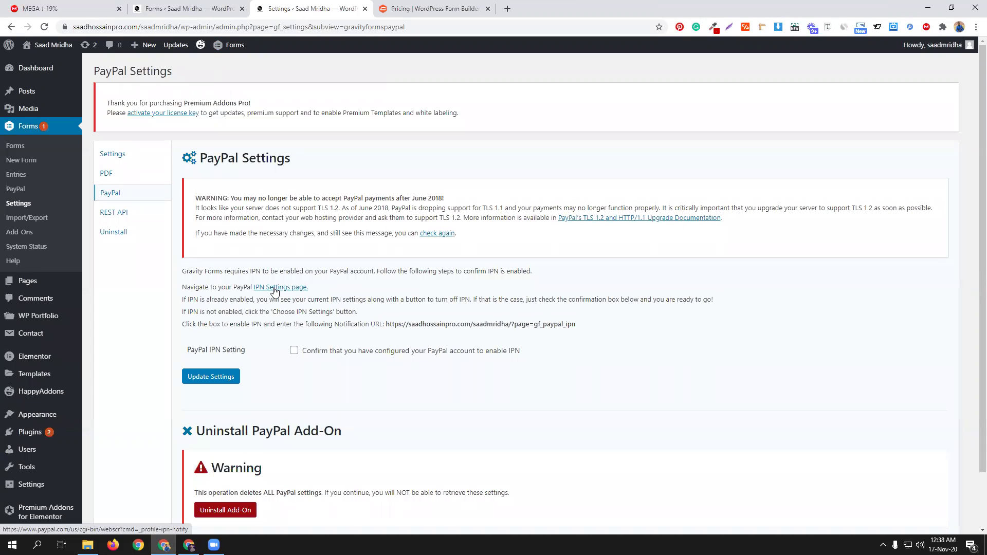
ctrl+click(276, 291)
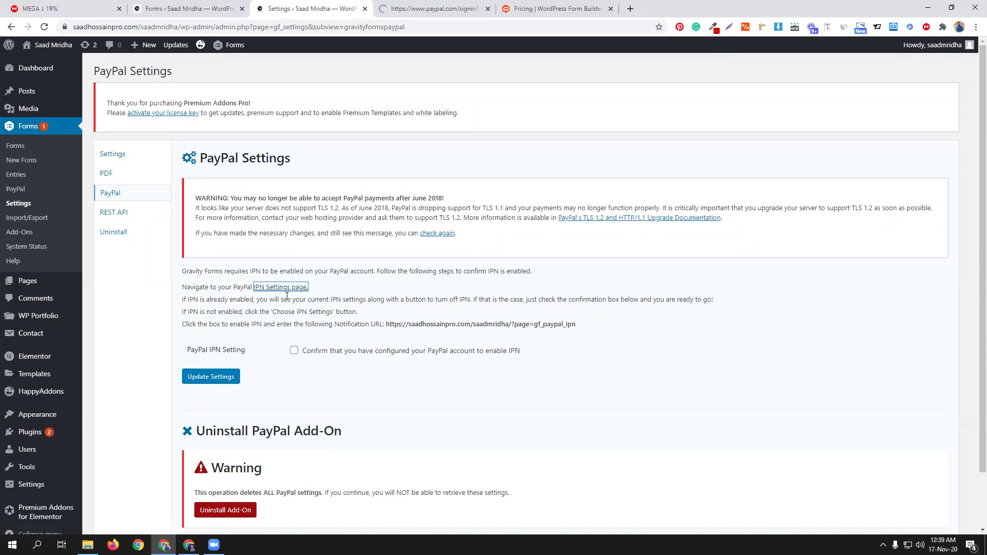
click(427, 9)
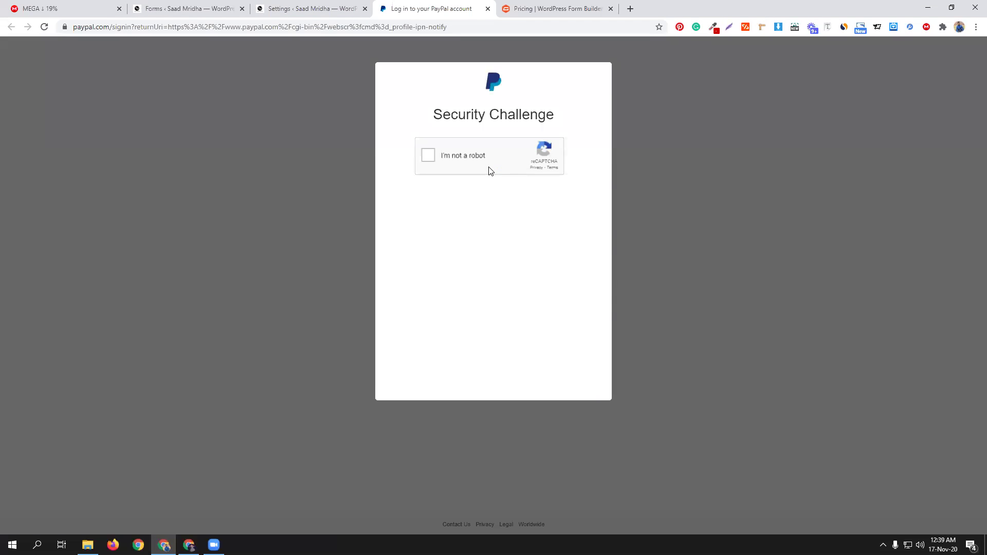
click(288, 9)
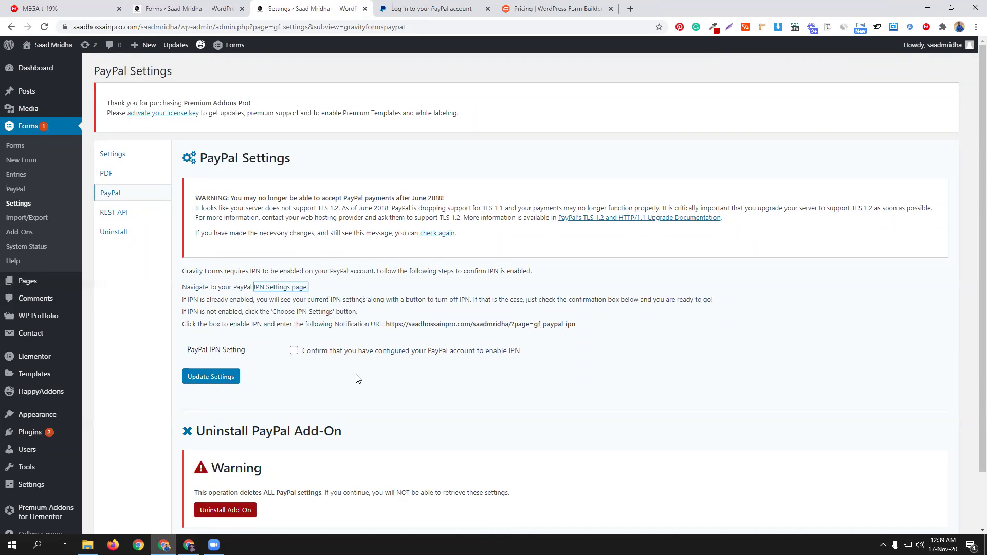
scroll(653, 335, down, 2)
scroll(643, 326, up, 2)
click(191, 7)
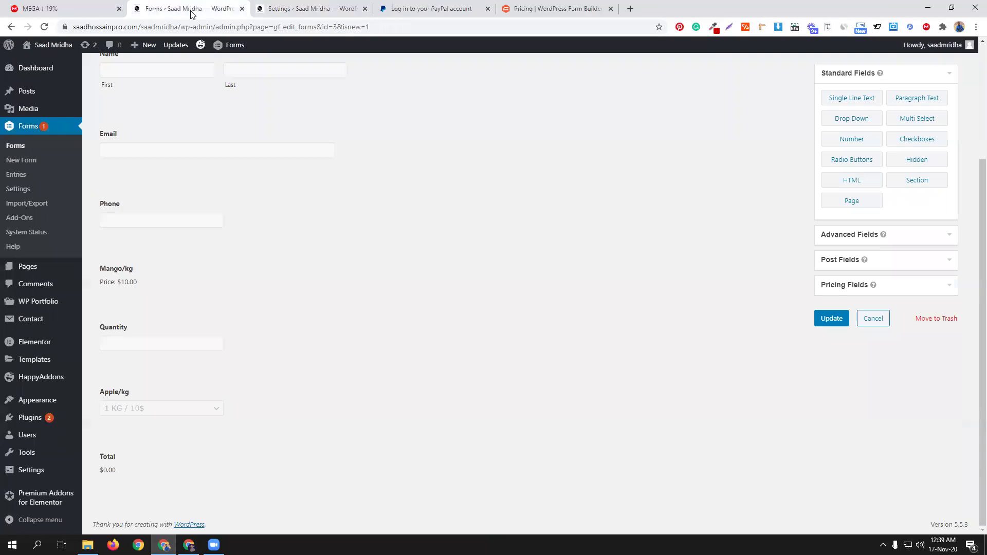
Step: Reload the editor and open the calculation form's Settings > PayPal to create PayPal Feed 1
click(45, 27)
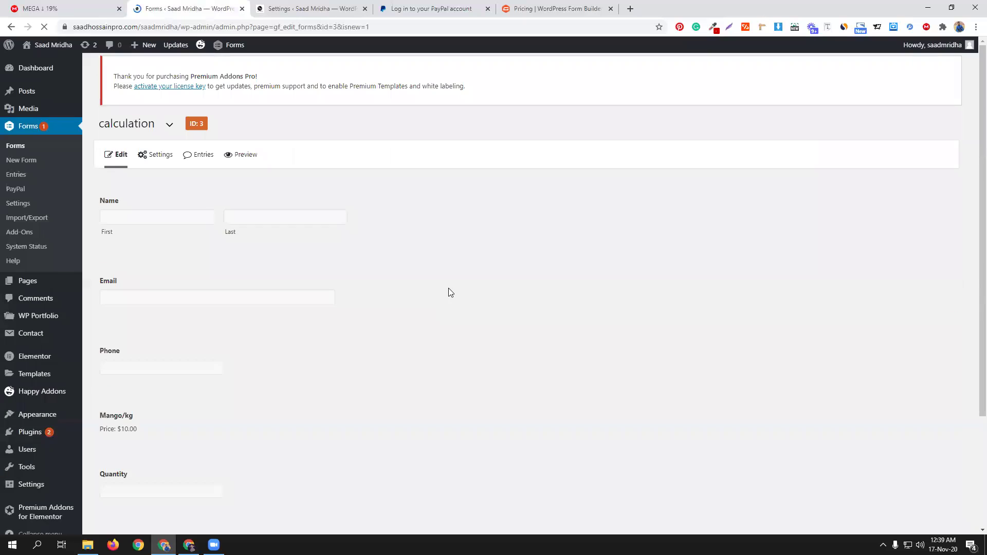
mouse_move(151, 164)
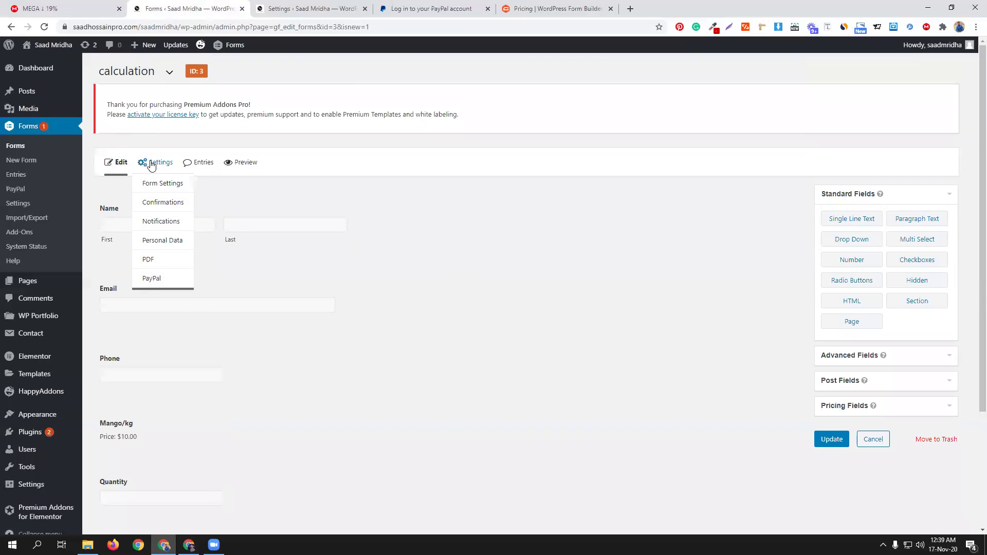
click(154, 280)
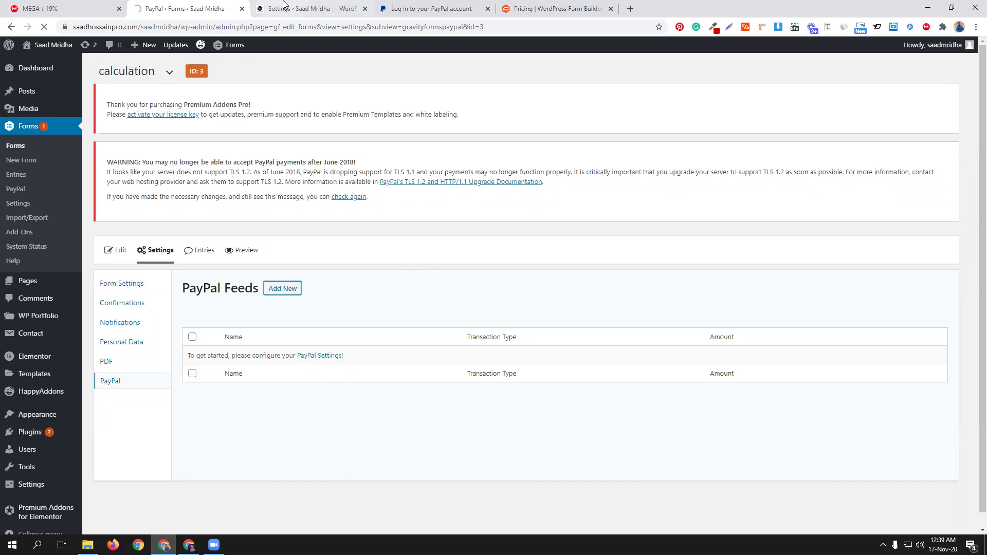
key(ctrl+Tab)
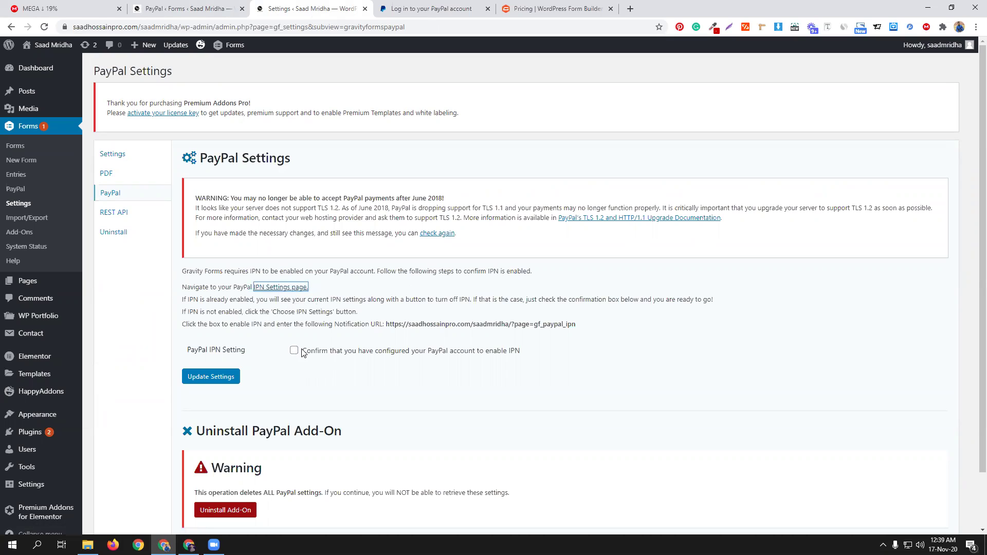
click(179, 10)
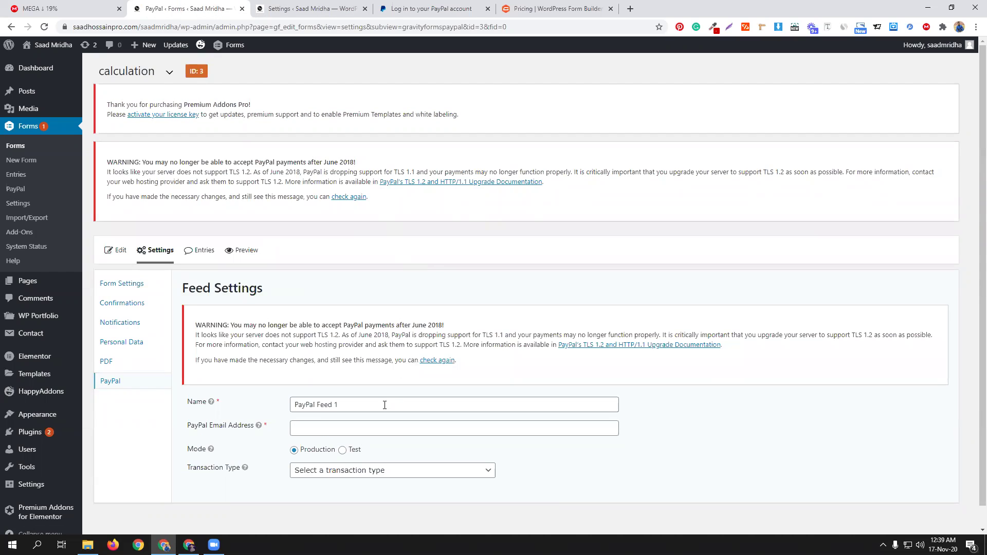
Step: Enter the PayPal account e-mail and set Transaction Type to Products and Services
scroll(384, 405, down, 1)
click(329, 407)
click(331, 427)
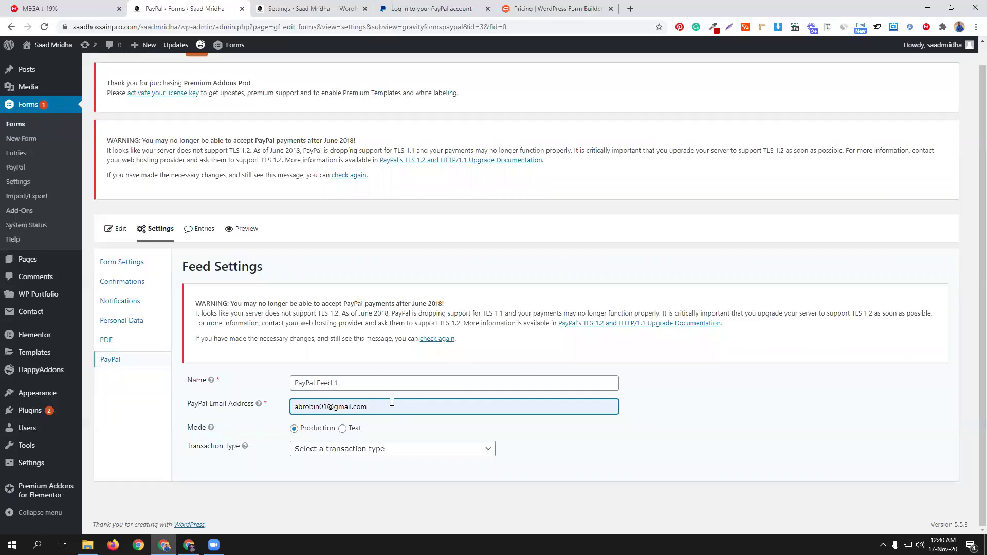
click(409, 445)
click(690, 398)
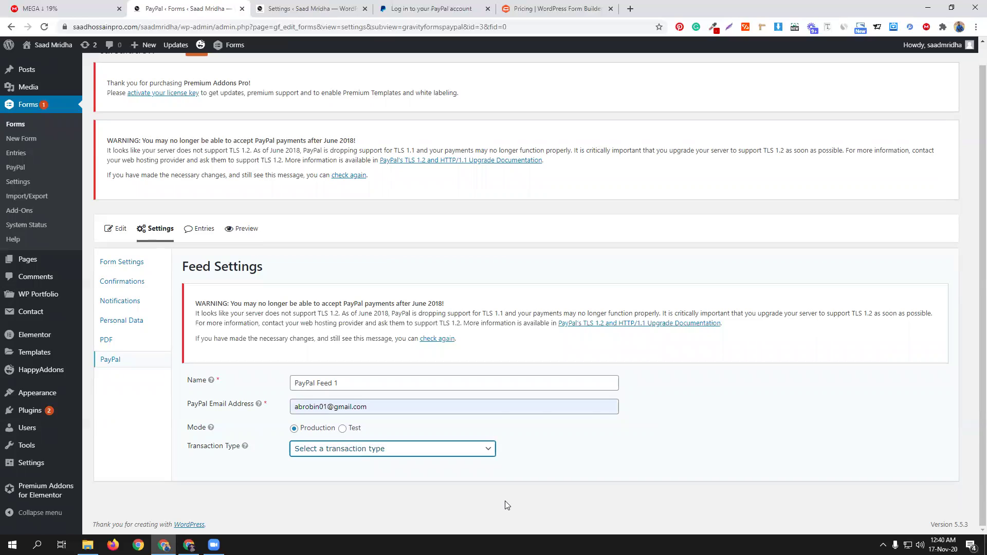
click(402, 450)
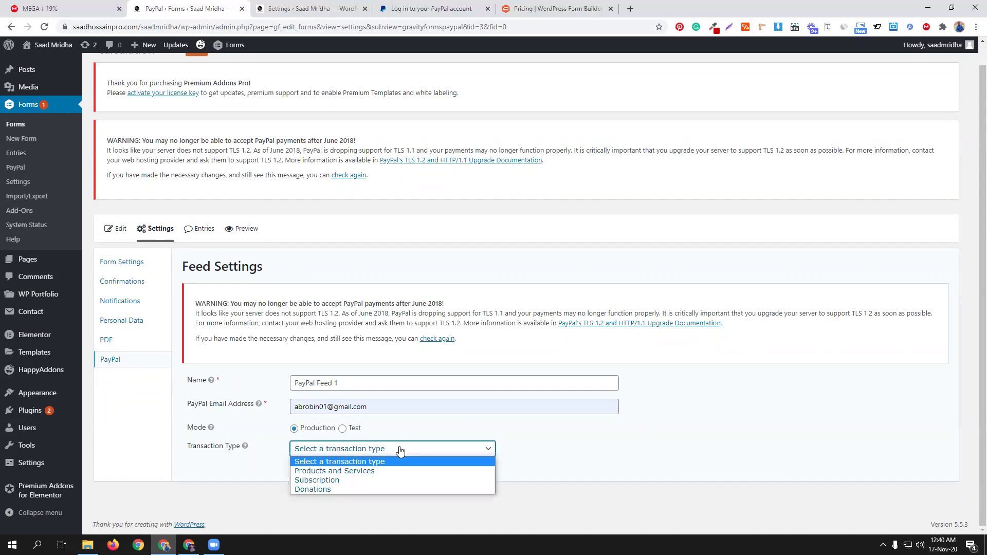
click(363, 472)
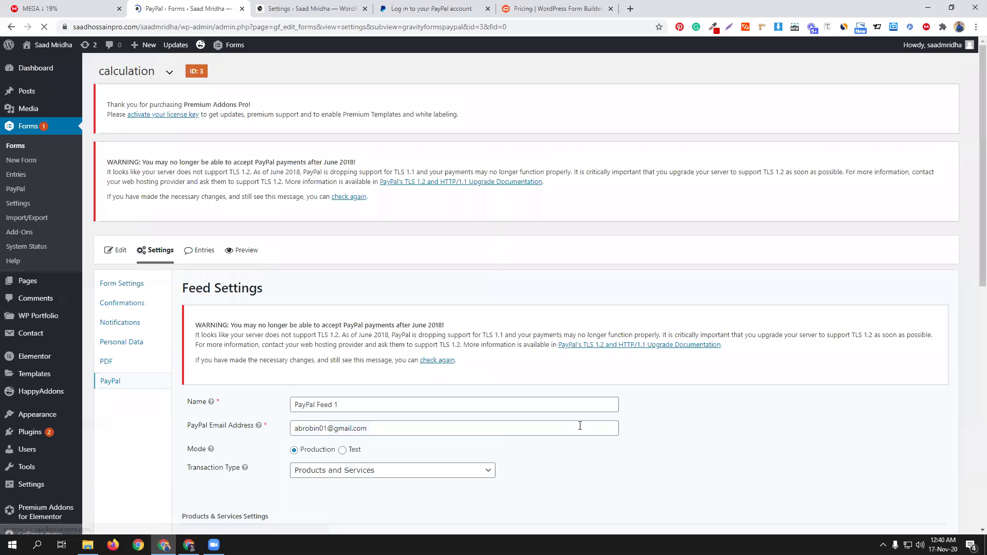
Step: Turn off the shipping-address and payment-note prompts and save with Update Settings
scroll(577, 425, down, 6)
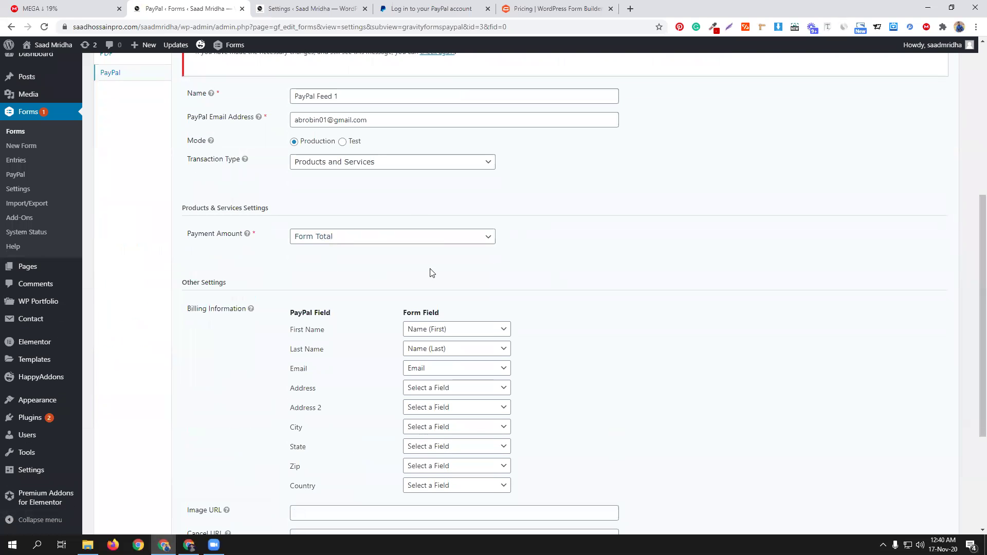
scroll(619, 365, down, 3)
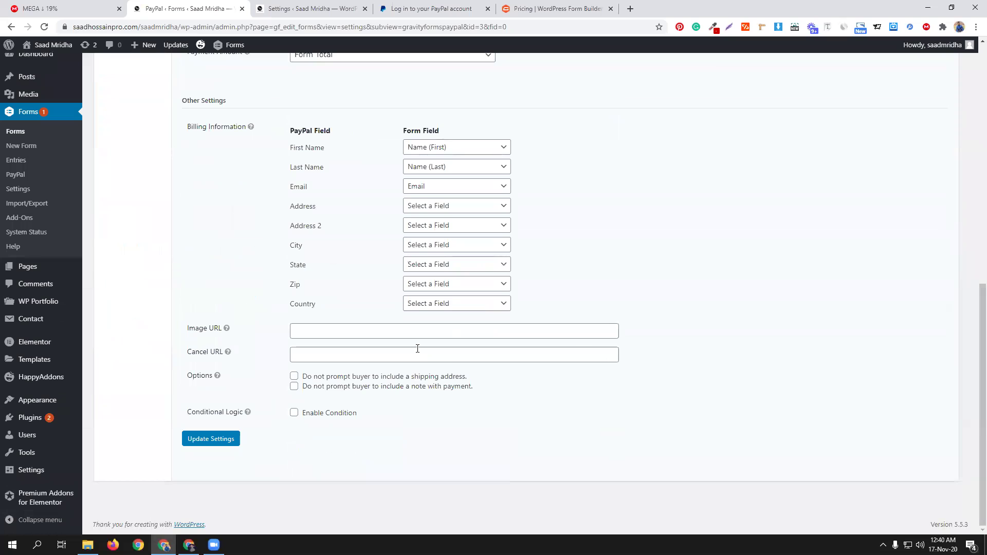
click(293, 377)
click(294, 386)
click(222, 441)
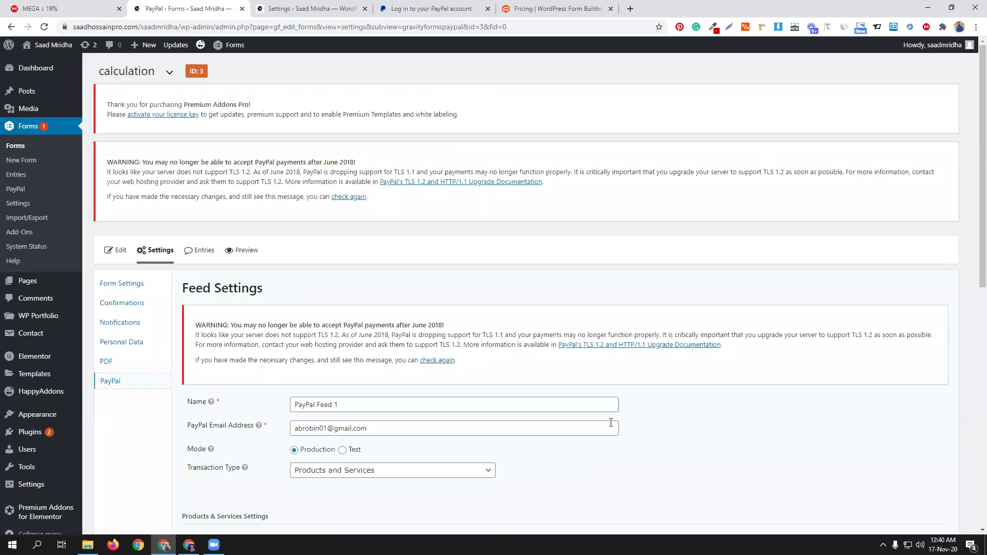
scroll(611, 422, down, 4)
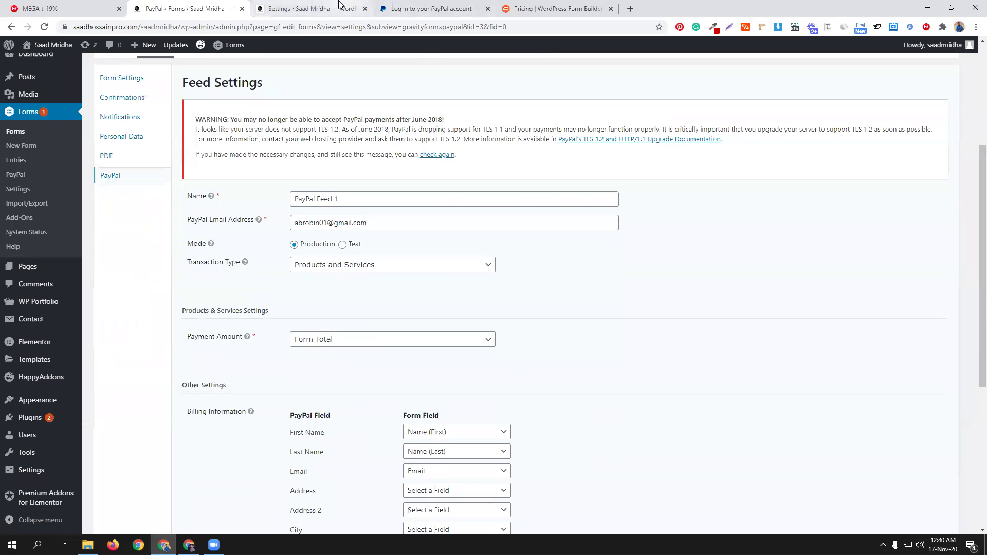
scroll(371, 234, up, 4)
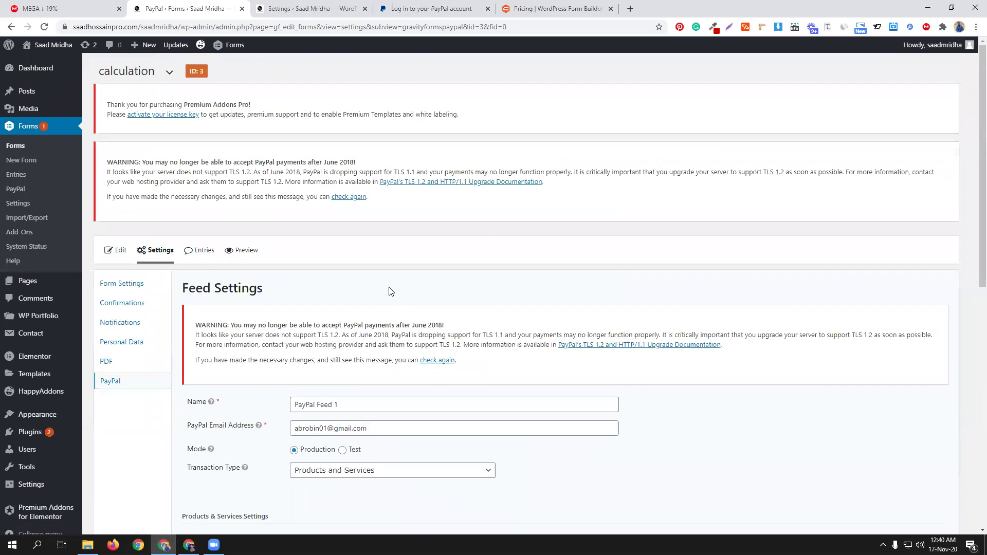
Step: Preview the calculation form and fill in sample name, e-mail and phone details
click(243, 254)
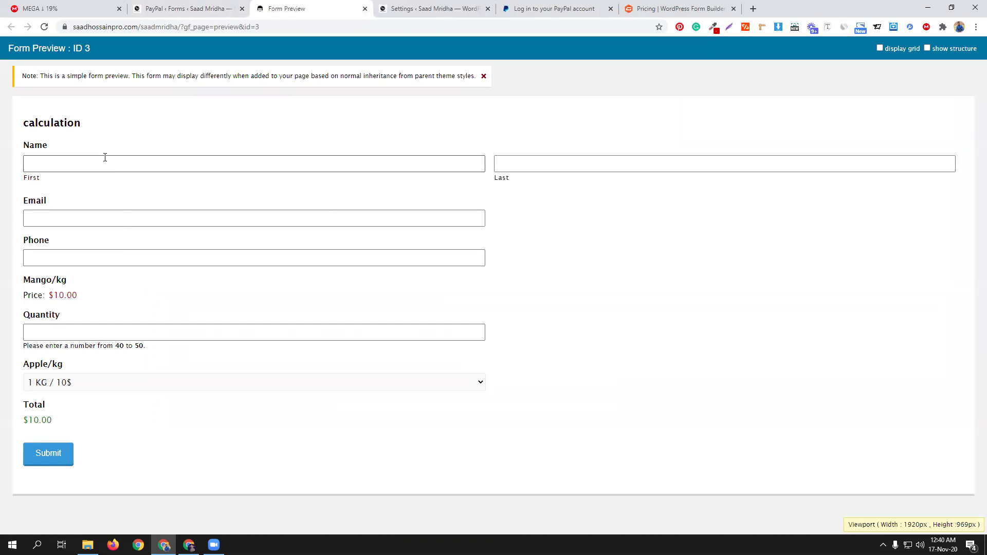
click(104, 160)
click(63, 195)
click(506, 164)
click(515, 187)
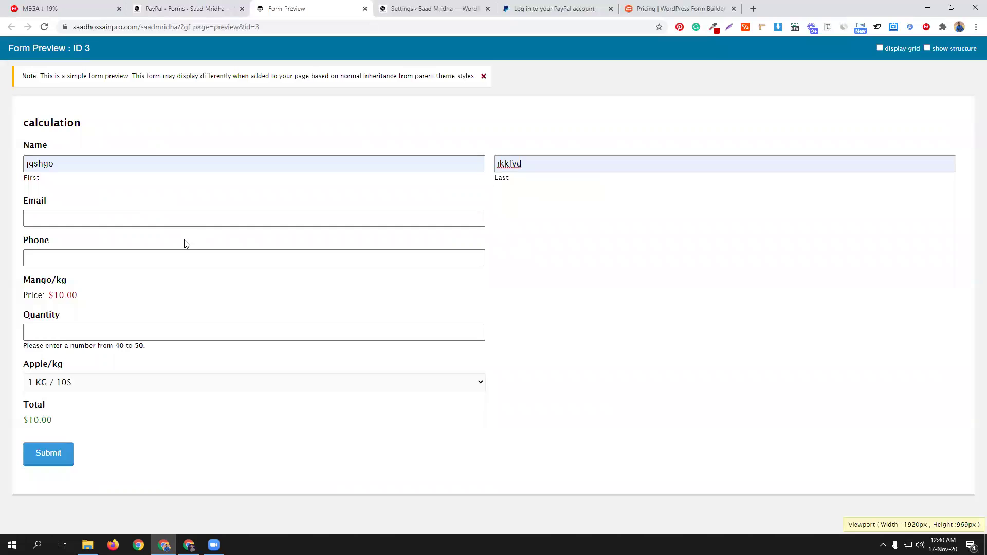
click(139, 216)
click(87, 240)
click(68, 255)
click(54, 279)
Step: Set Quantity 50 and Apple/kg 3 KG / 20$, then submit to reach the $520.00 PayPal checkout
click(69, 331)
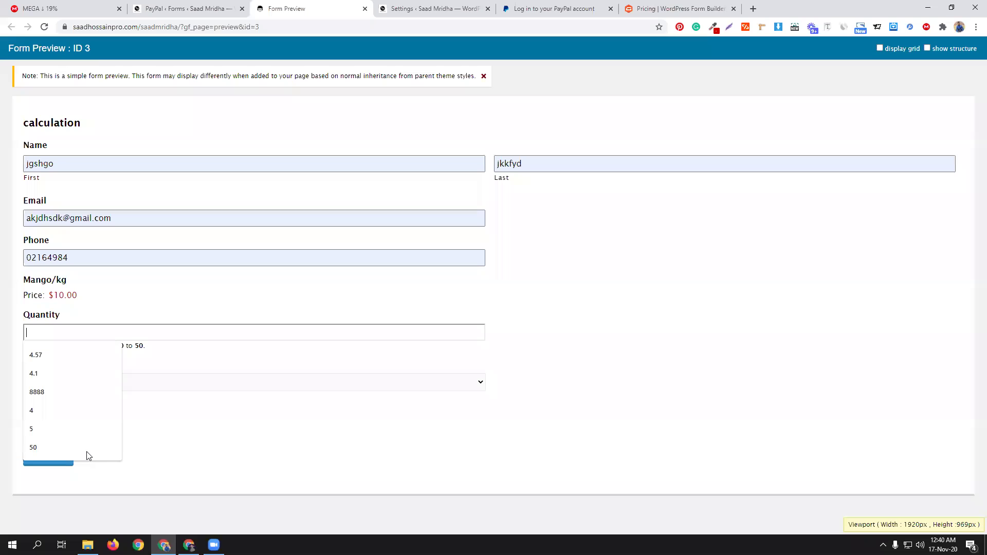
click(82, 448)
click(112, 386)
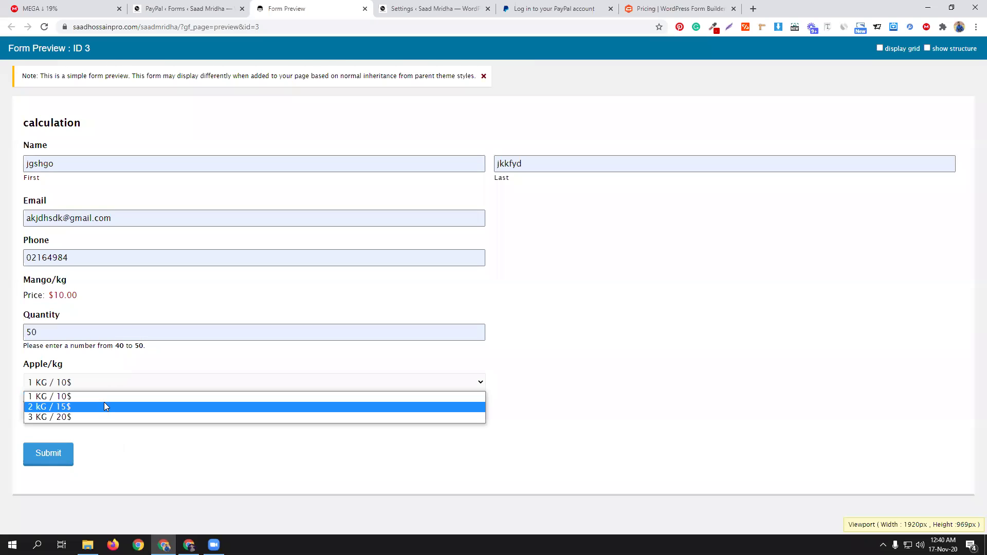
click(103, 416)
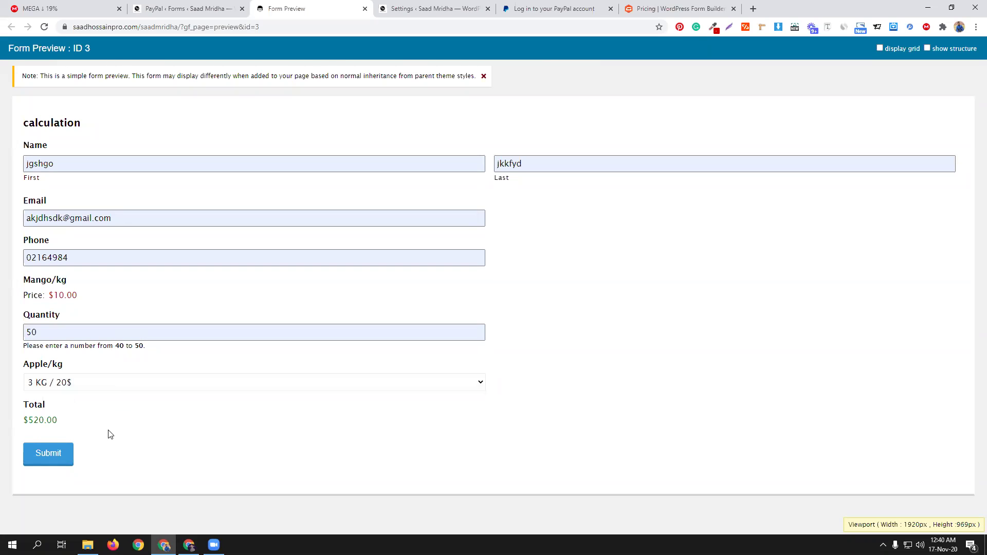
click(46, 451)
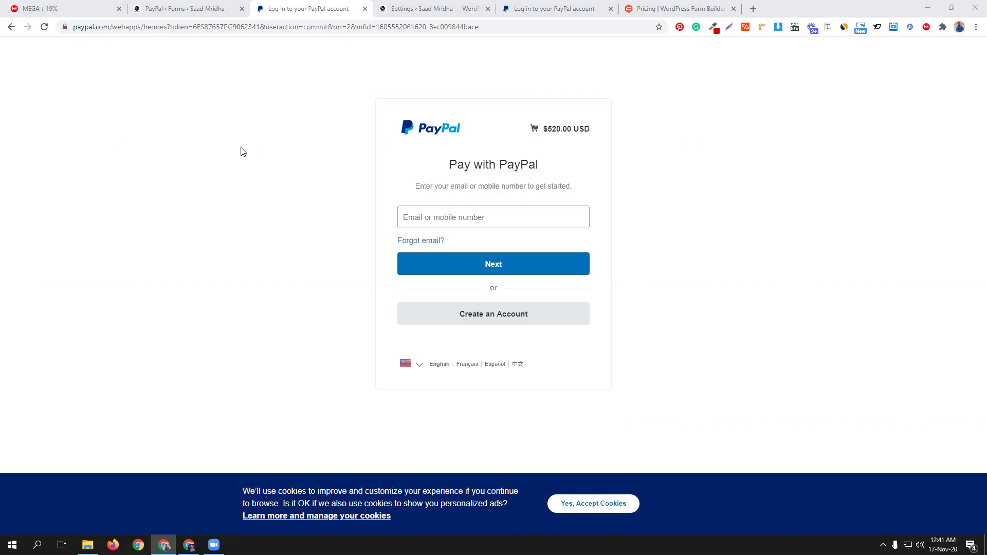
click(184, 5)
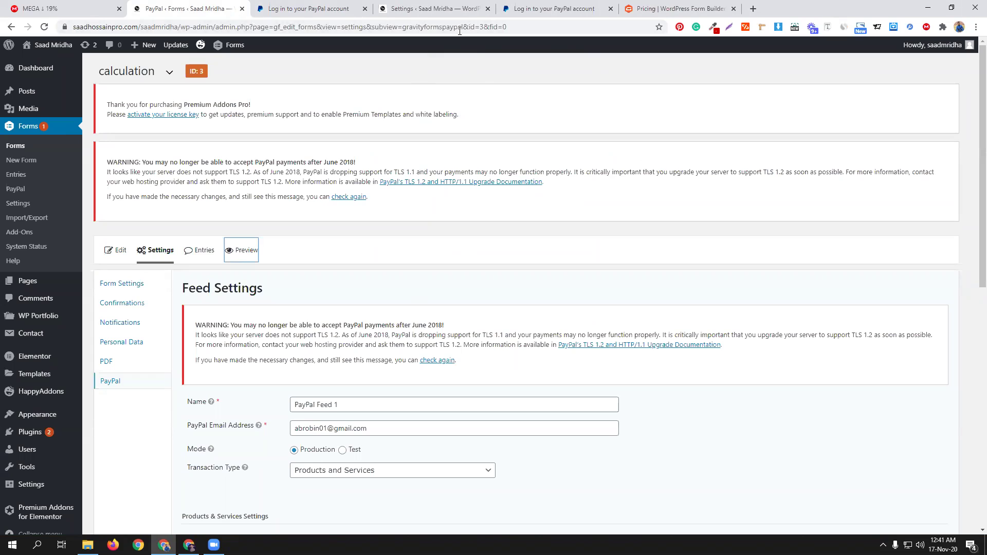
Step: Open Plugins > Installed Plugins from the admin sidebar, listing 18 plugins
click(445, 6)
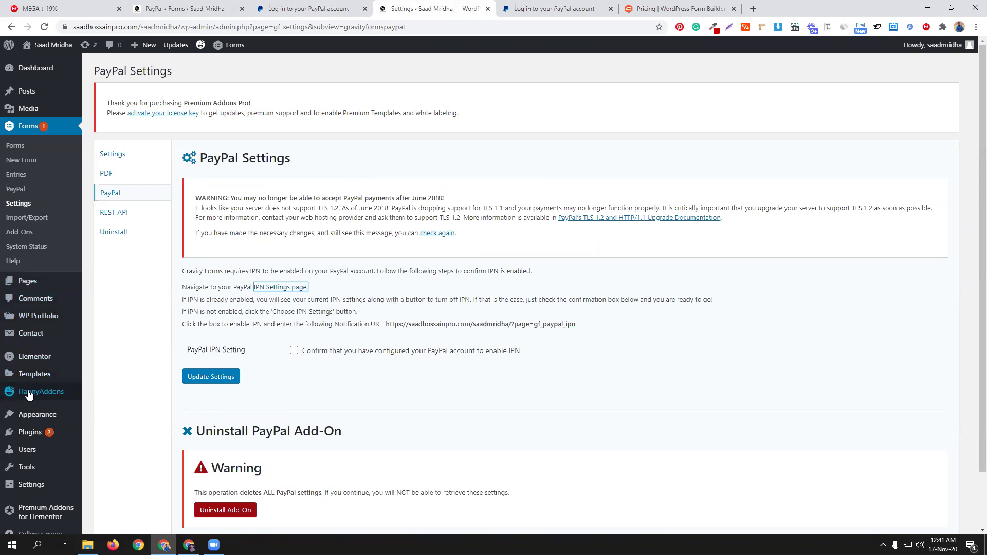
mouse_move(36, 436)
click(111, 434)
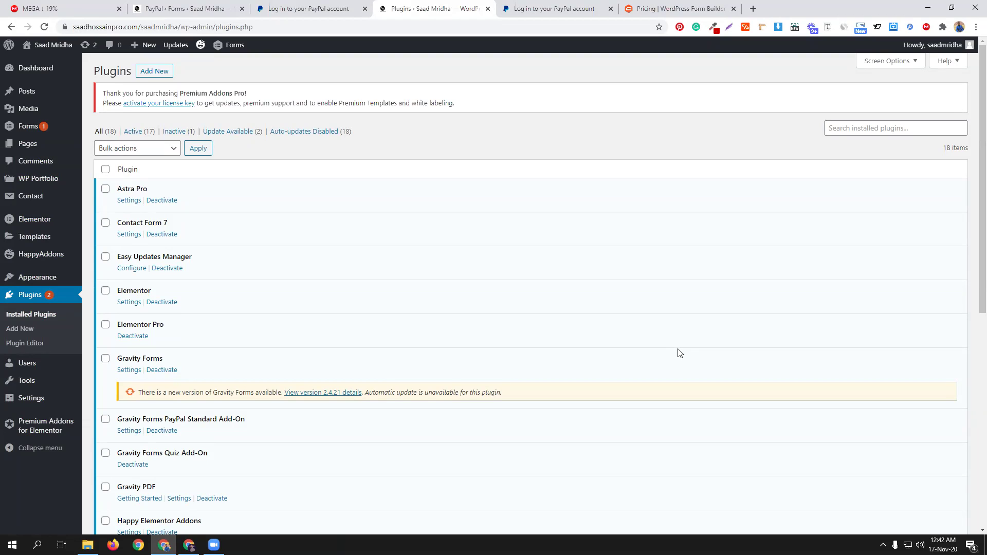
Step: Choose Add New > Upload Plugin and select the essential-addons-elementor-v3.4.2 zip
click(173, 75)
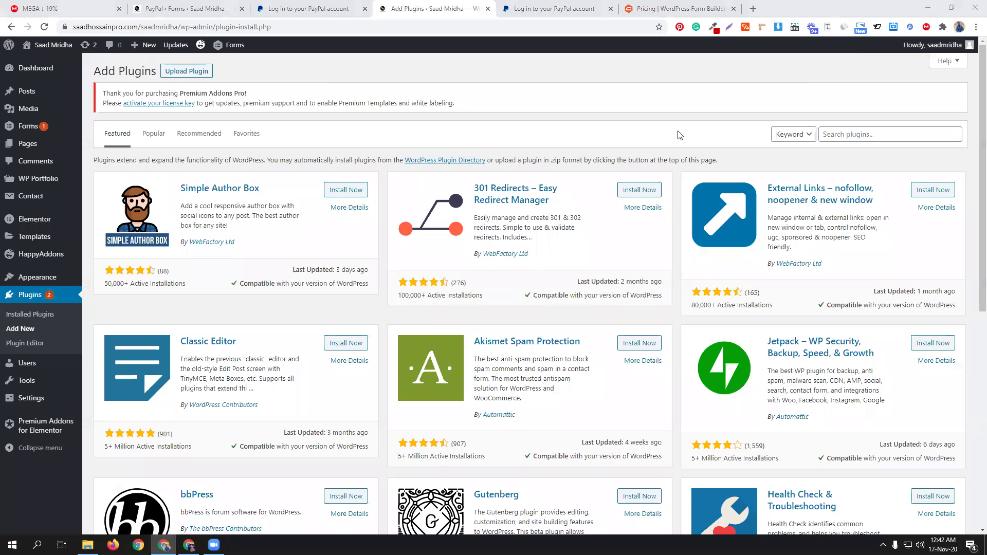
click(196, 73)
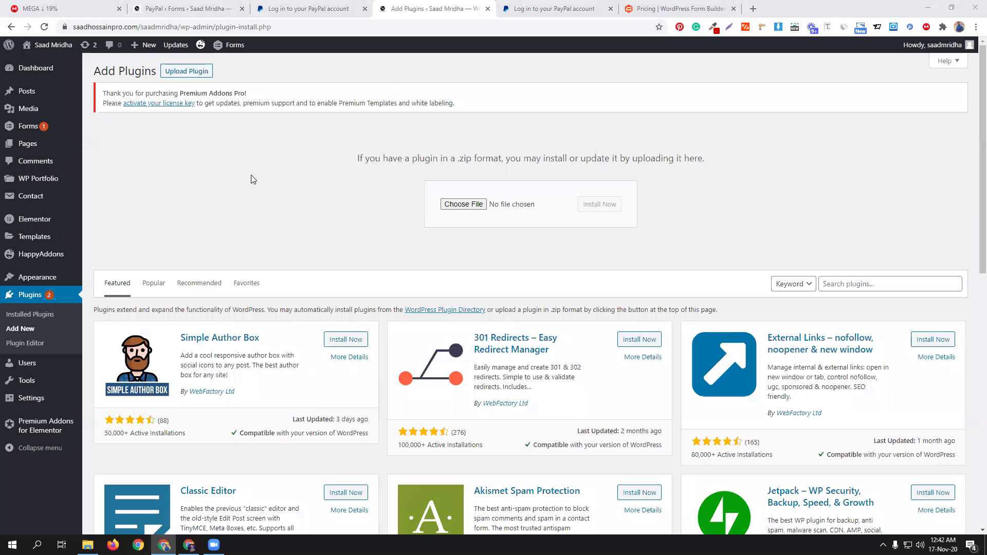
click(453, 205)
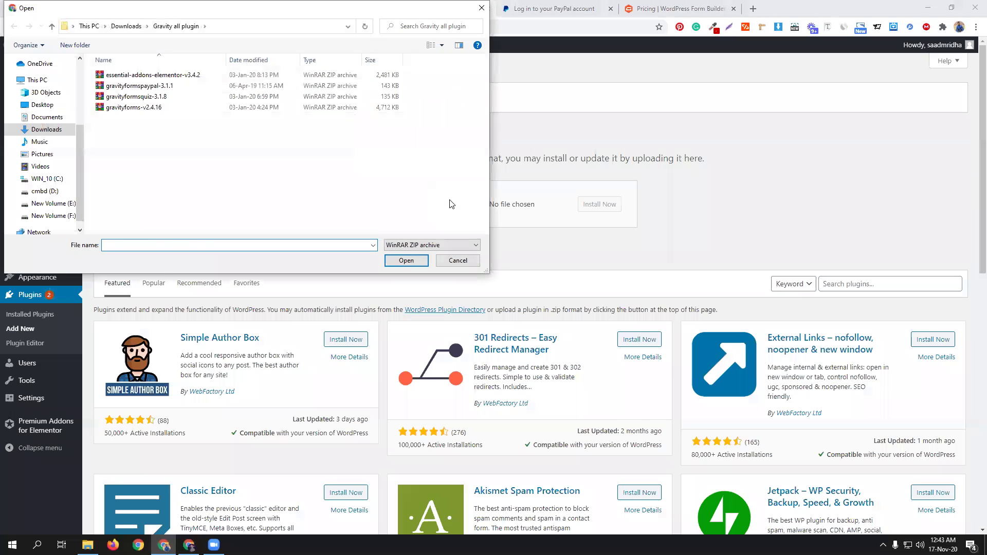
click(180, 75)
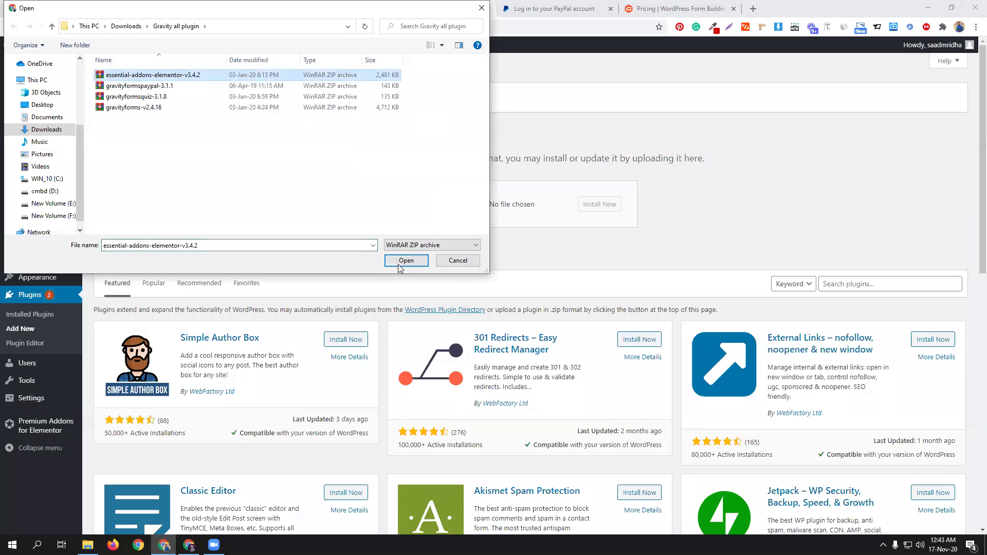
click(399, 263)
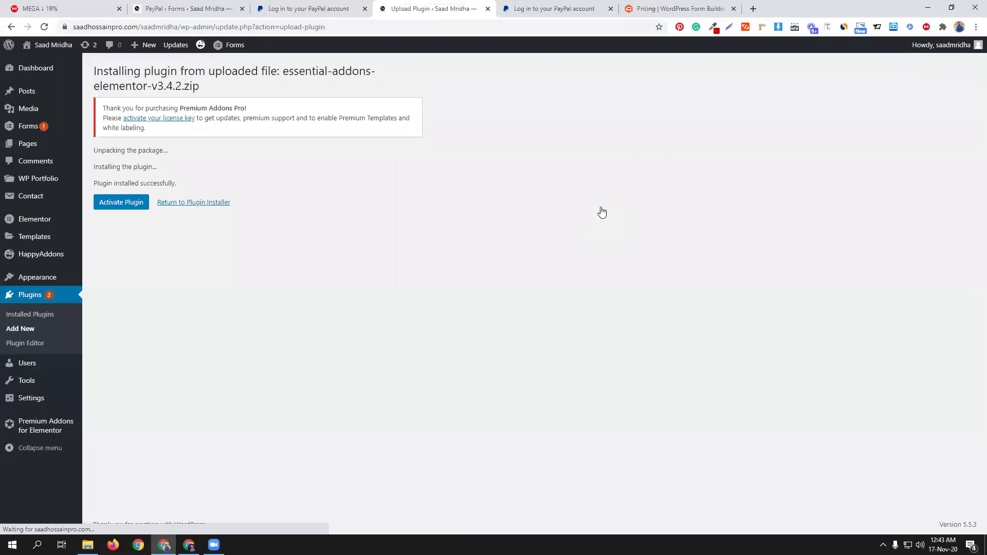
Step: Activate Essential Addons for Elementor, reloading the stalled activation page until it confirms activation
click(124, 204)
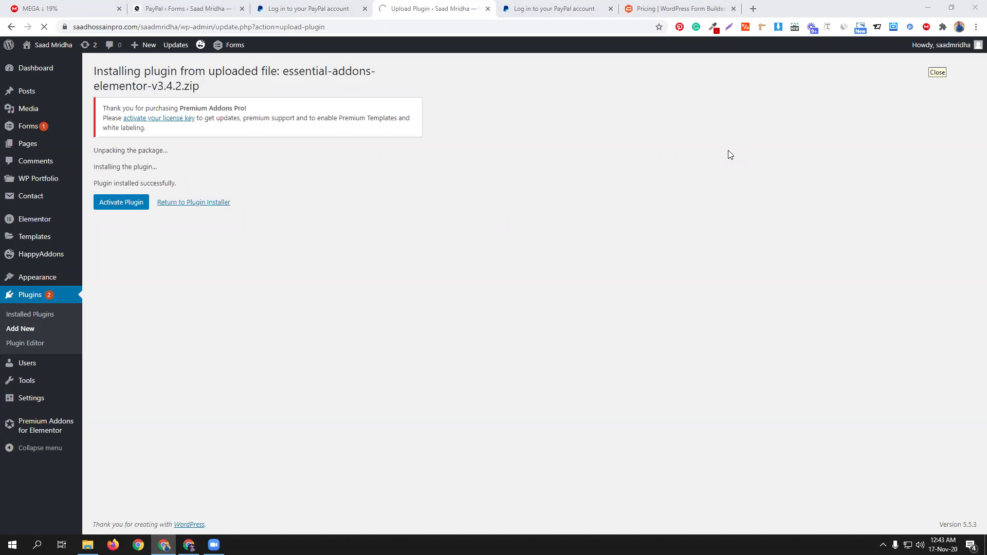
click(124, 204)
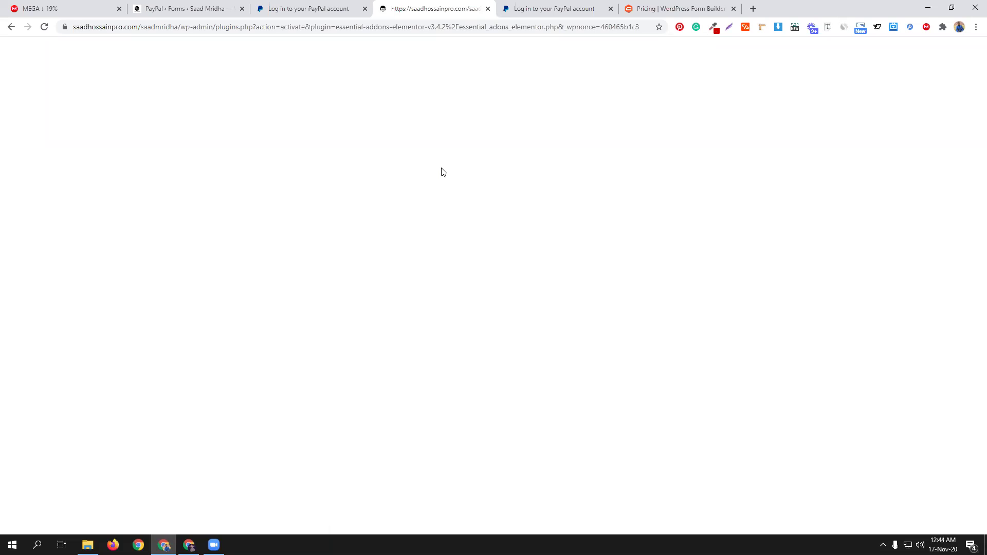
click(208, 6)
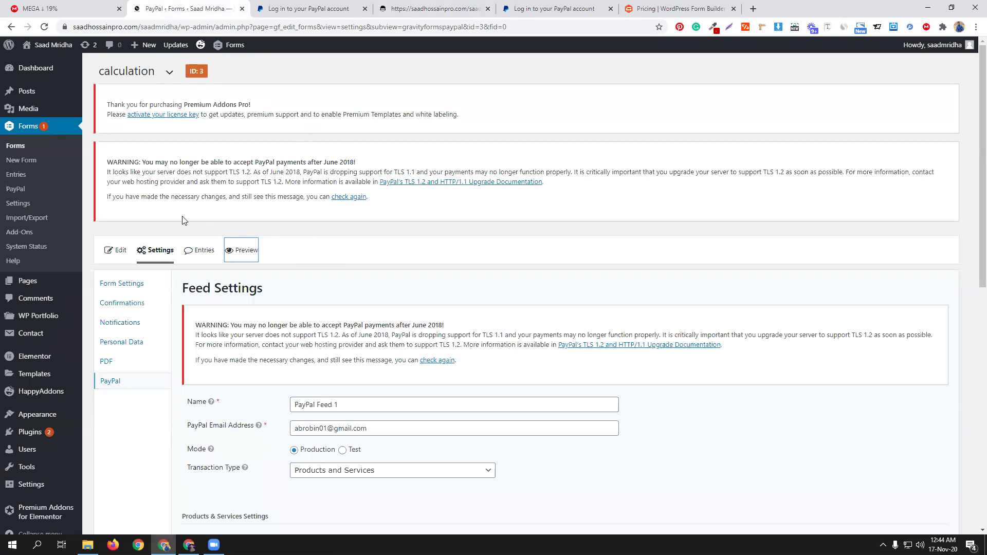
click(12, 189)
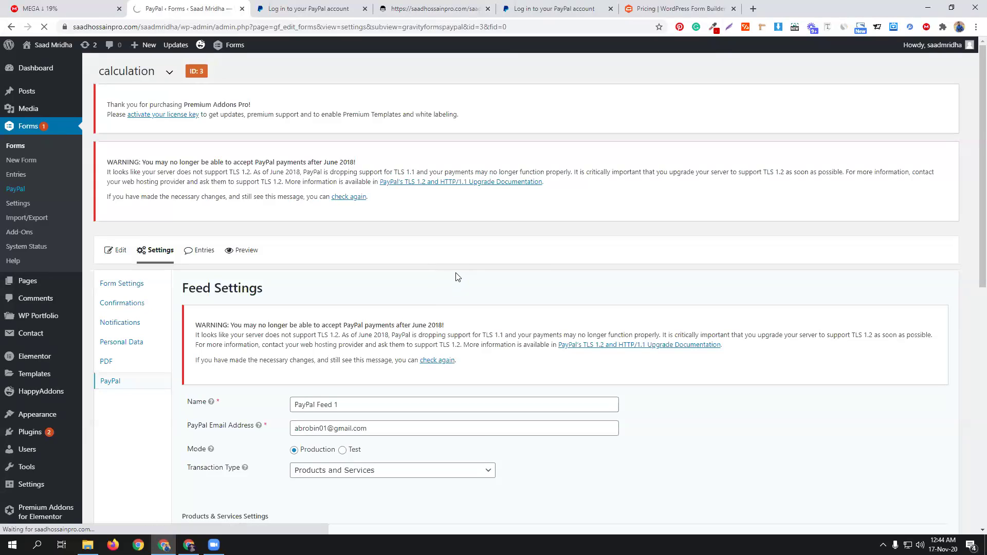
click(491, 13)
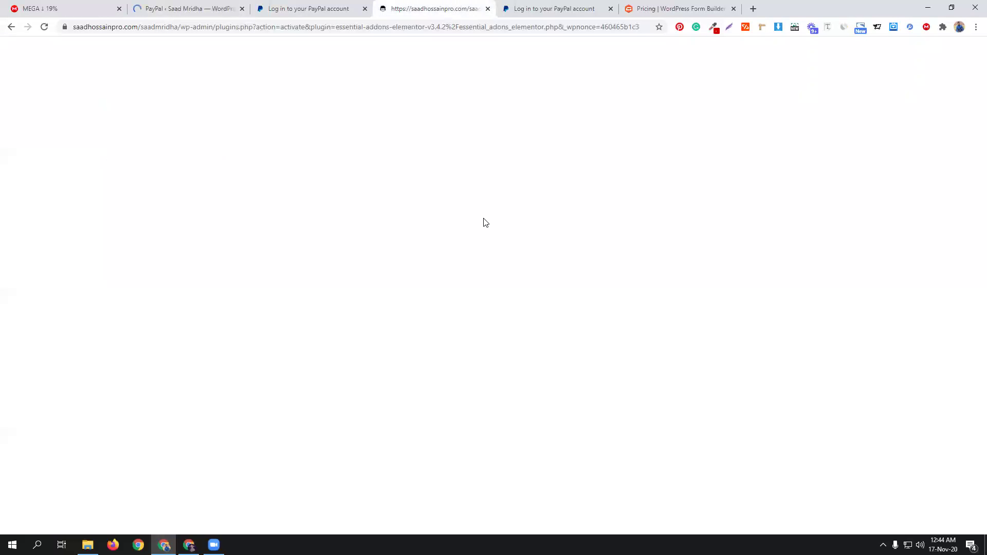
click(207, 14)
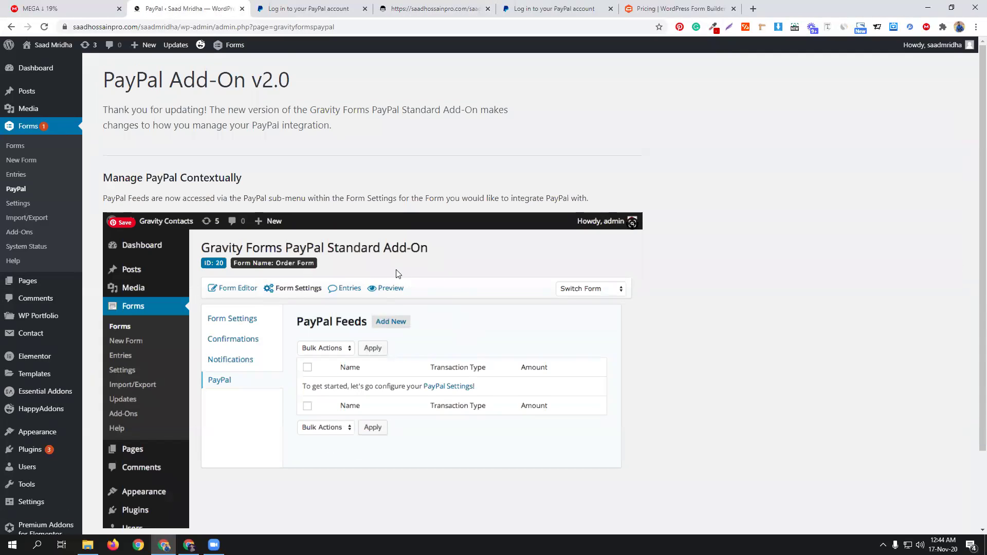
scroll(409, 275, down, 2)
scroll(410, 275, up, 2)
scroll(410, 277, down, 2)
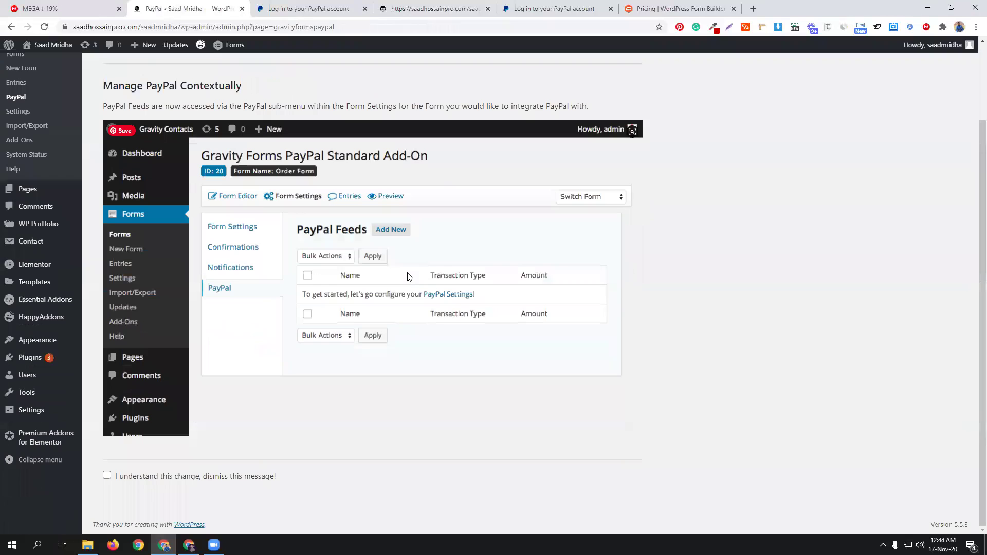
scroll(409, 276, up, 2)
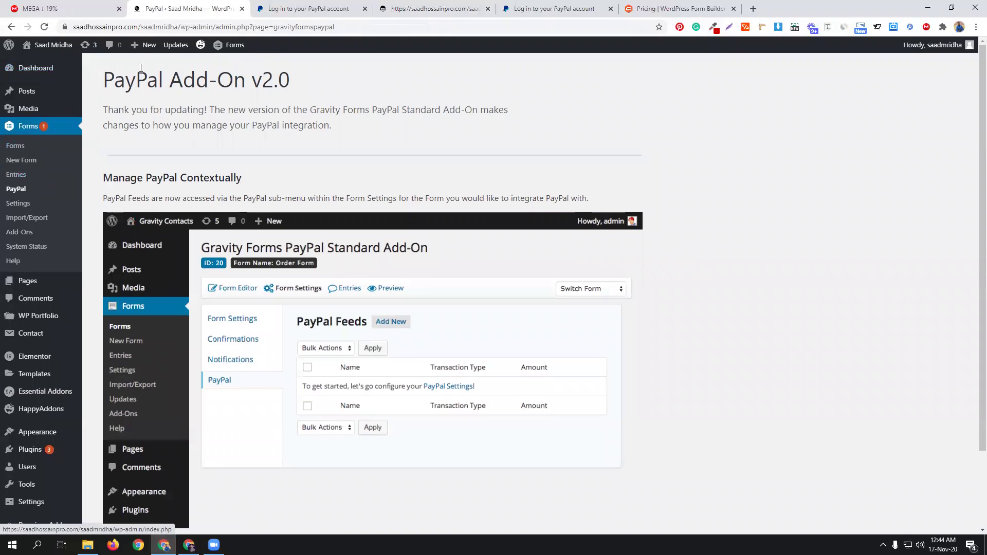
click(445, 6)
click(44, 27)
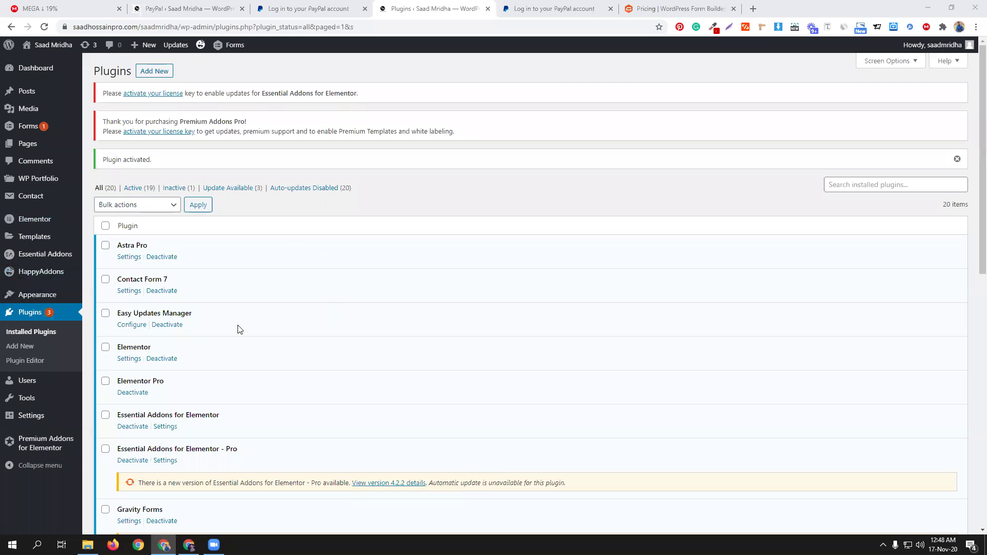
Step: Close the PayPal login page and start a new page from the All Pages list
scroll(272, 291, down, 4)
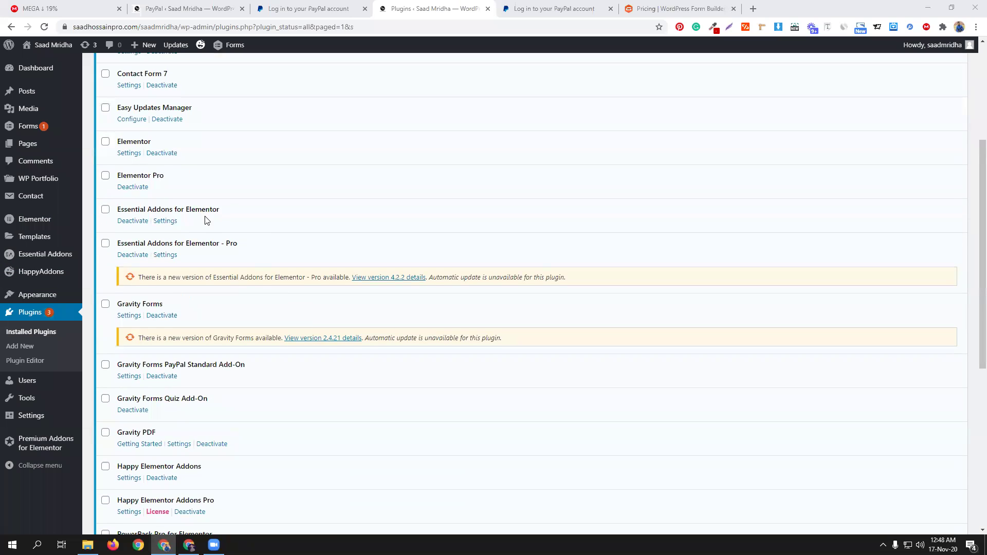
scroll(363, 278, up, 4)
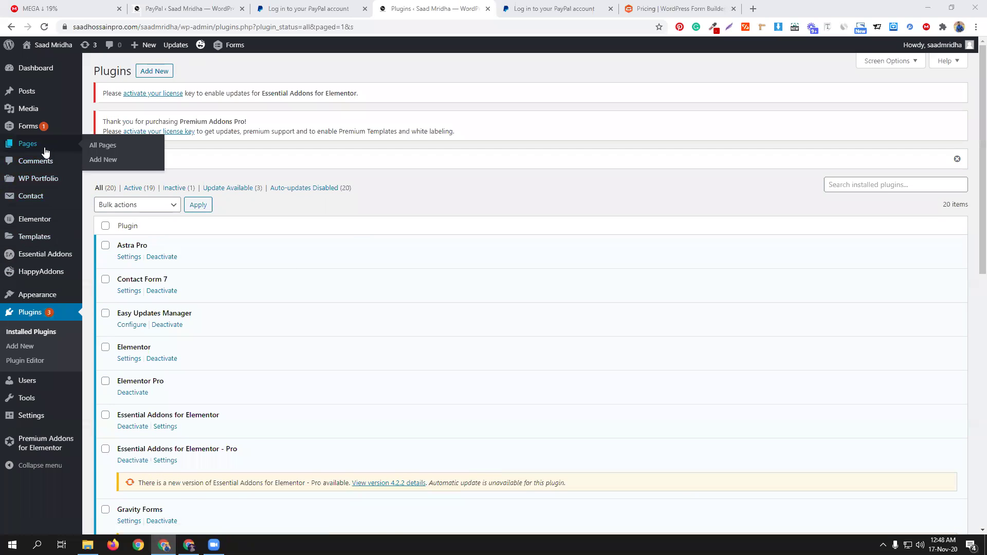
click(102, 146)
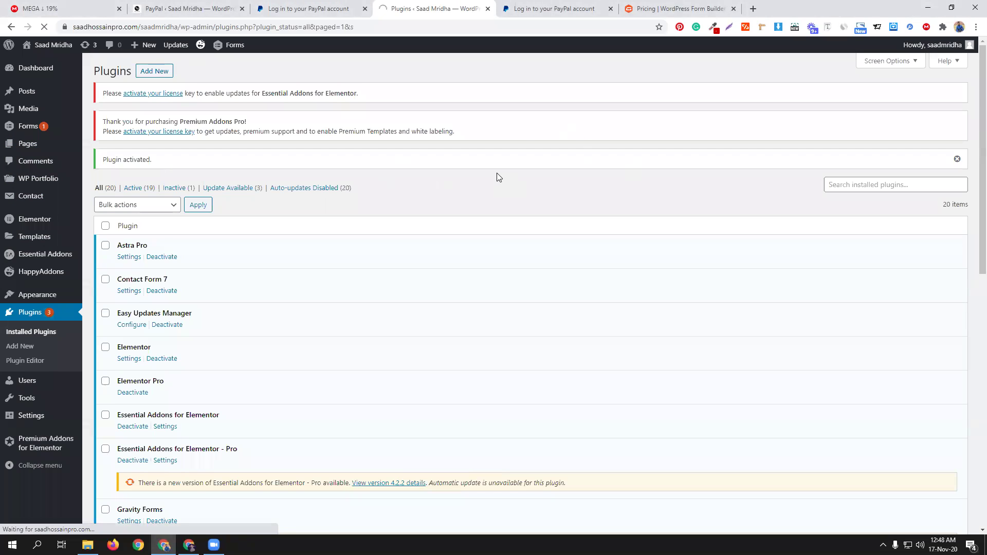
click(365, 8)
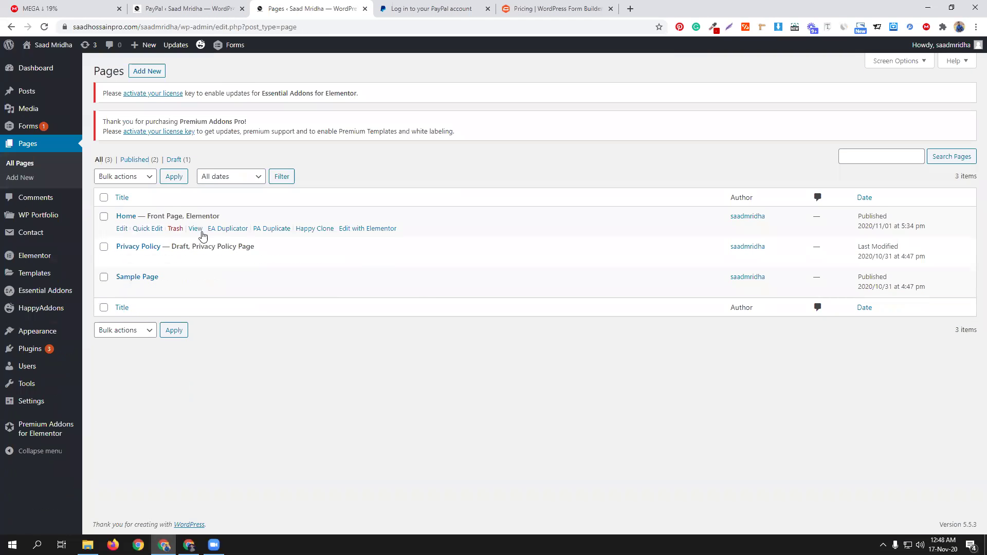
click(147, 72)
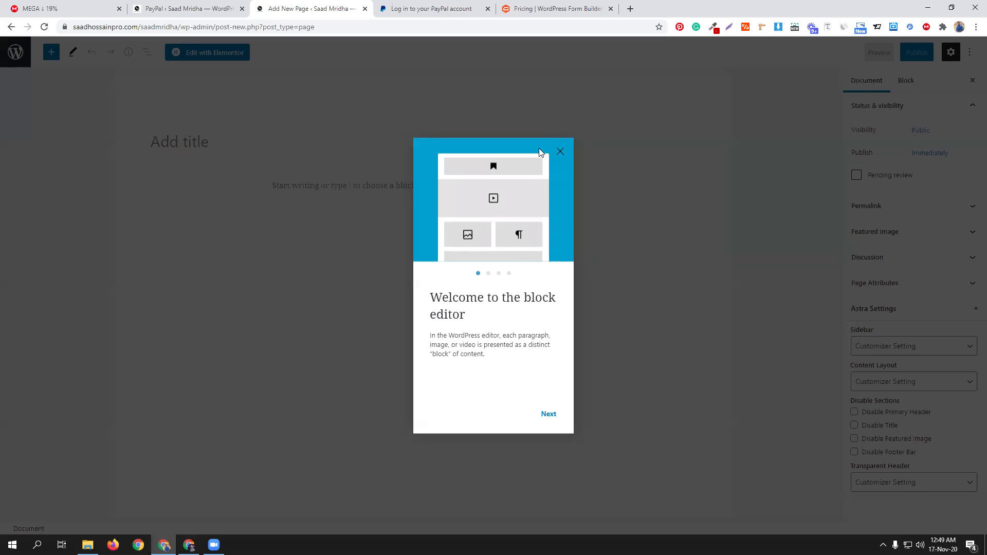
Step: Title the new page 'cmbd', publish it, and open it in Elementor
click(560, 154)
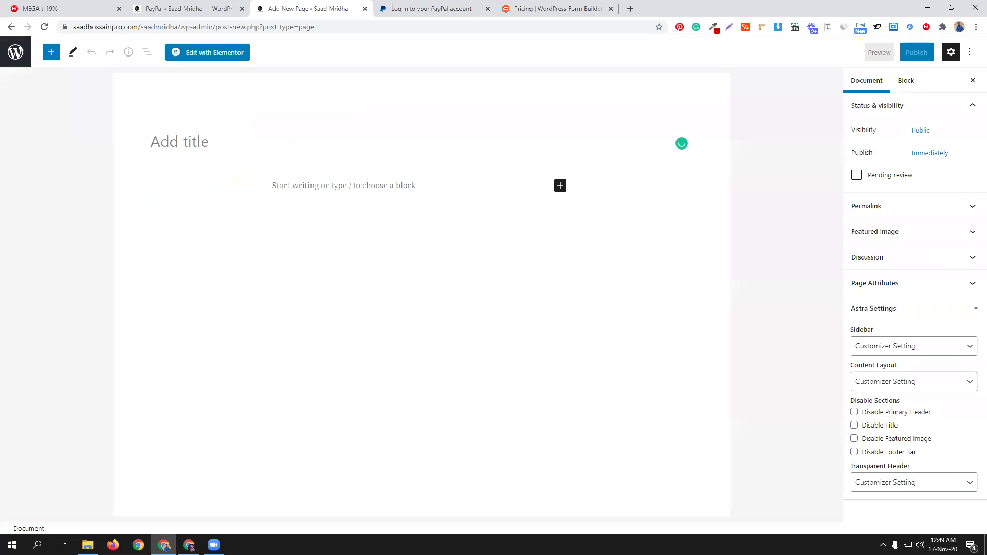
text(cmbd)
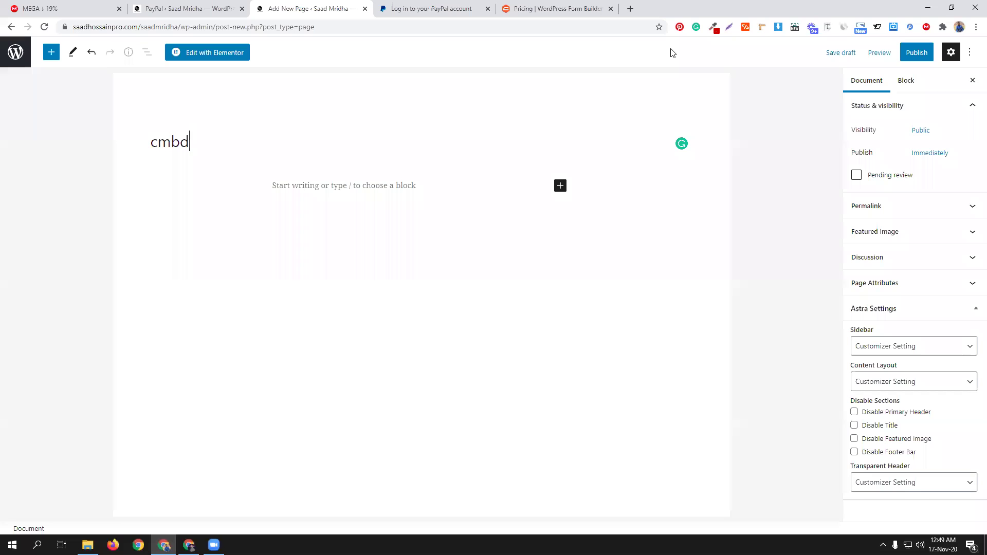
click(916, 52)
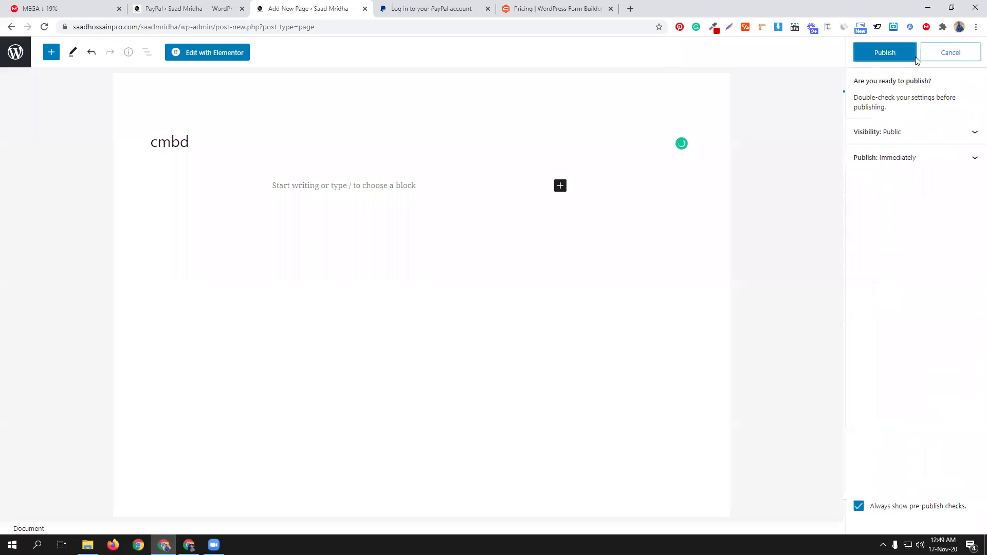
click(881, 51)
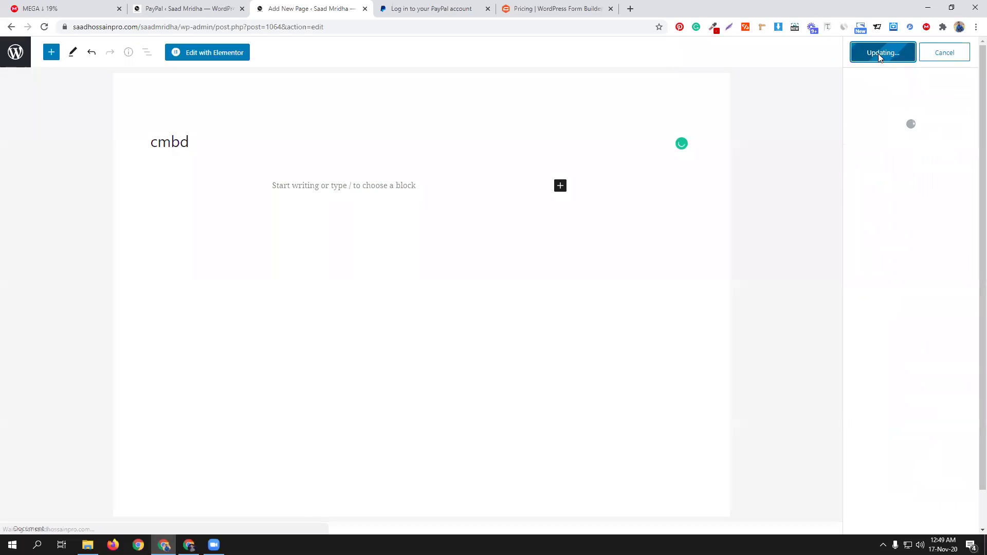
click(227, 54)
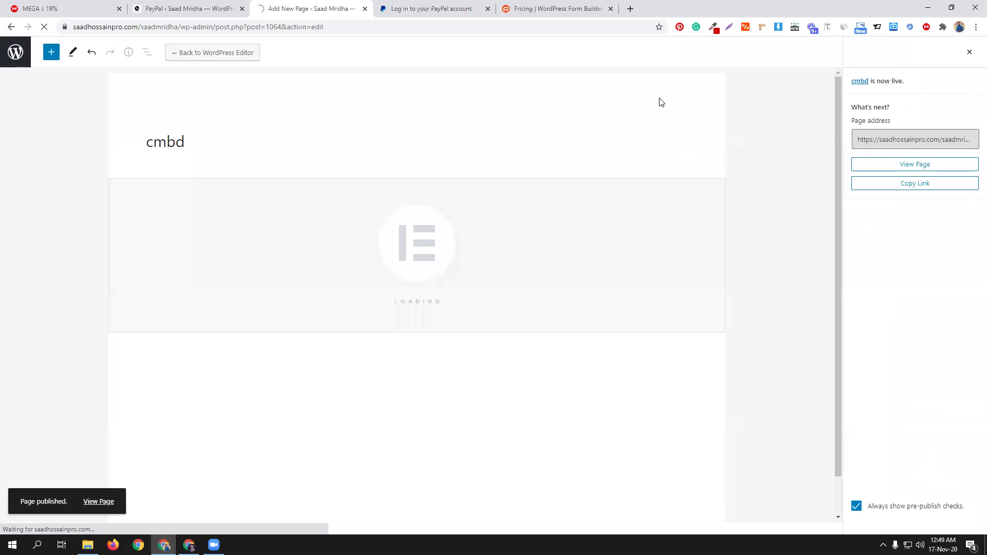
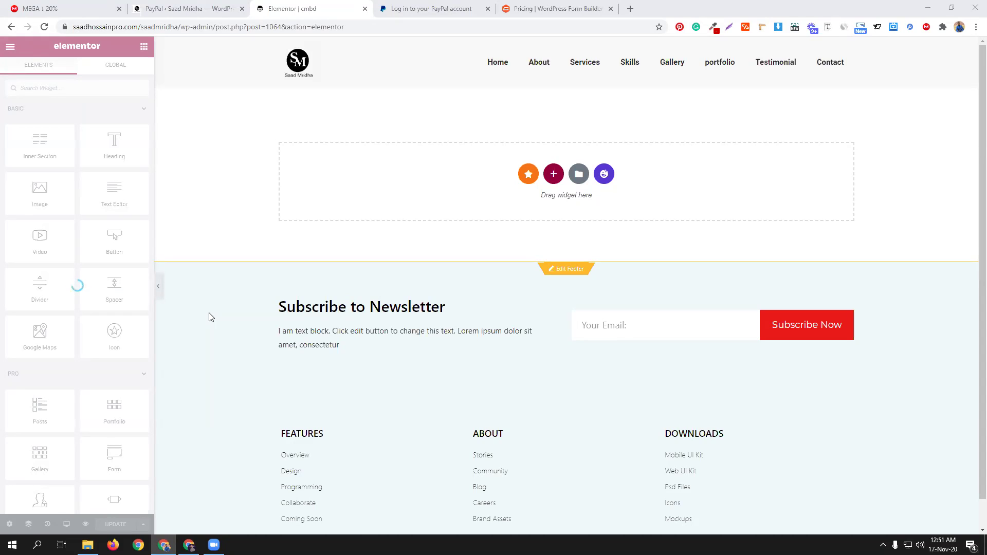
Step: Add a new single-column section to the empty Elementor page
click(554, 175)
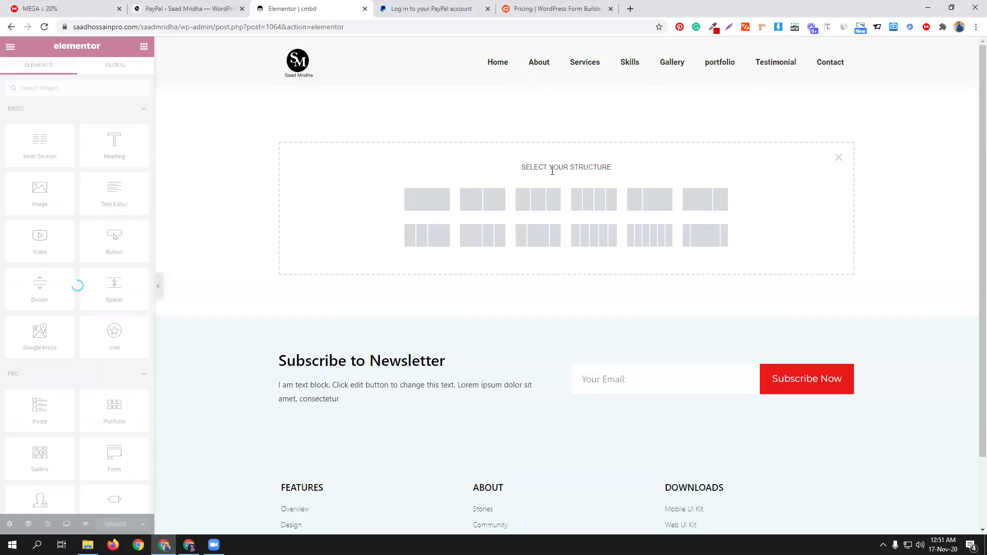
click(423, 205)
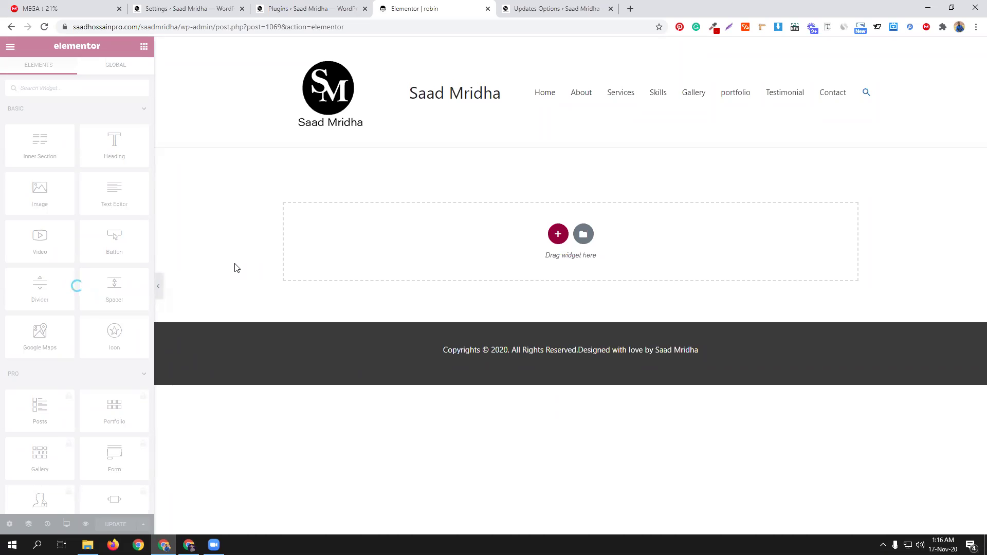
Step: Switch to the Installed Plugins list, then open a new blank Chrome tab
click(350, 7)
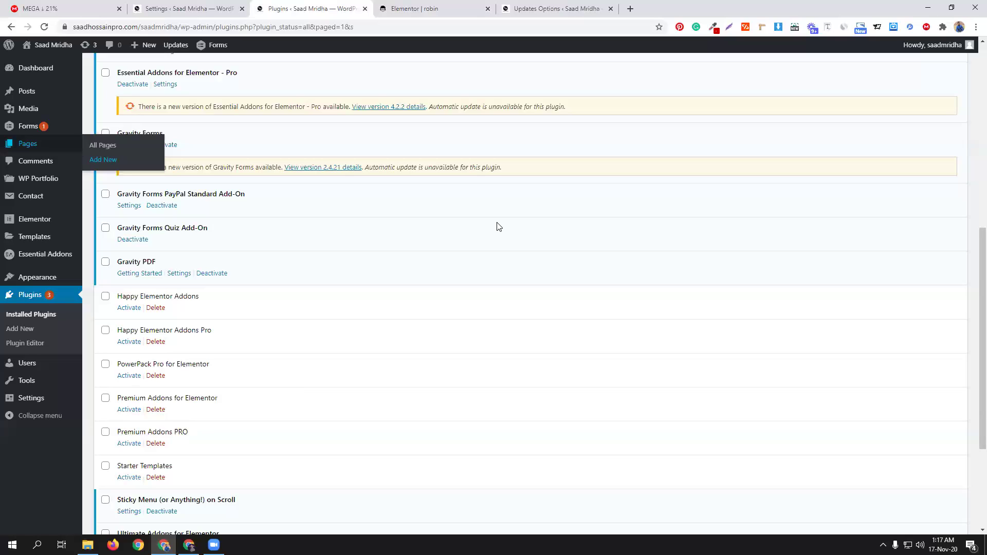
click(630, 9)
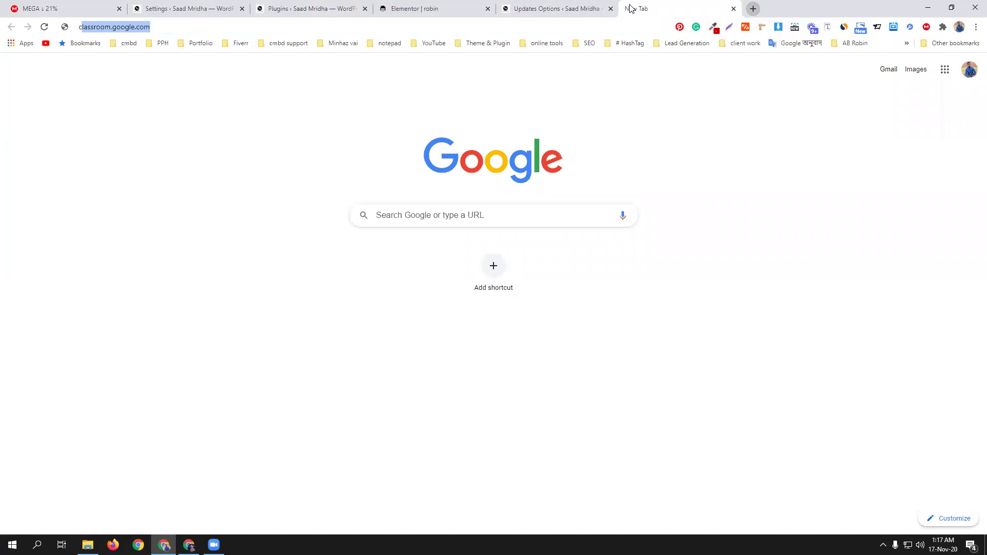
Step: Load Google Classroom and open the cmbd-72 class's Epi-20 Gravity Form classwork topic
text(cl)
key(Return)
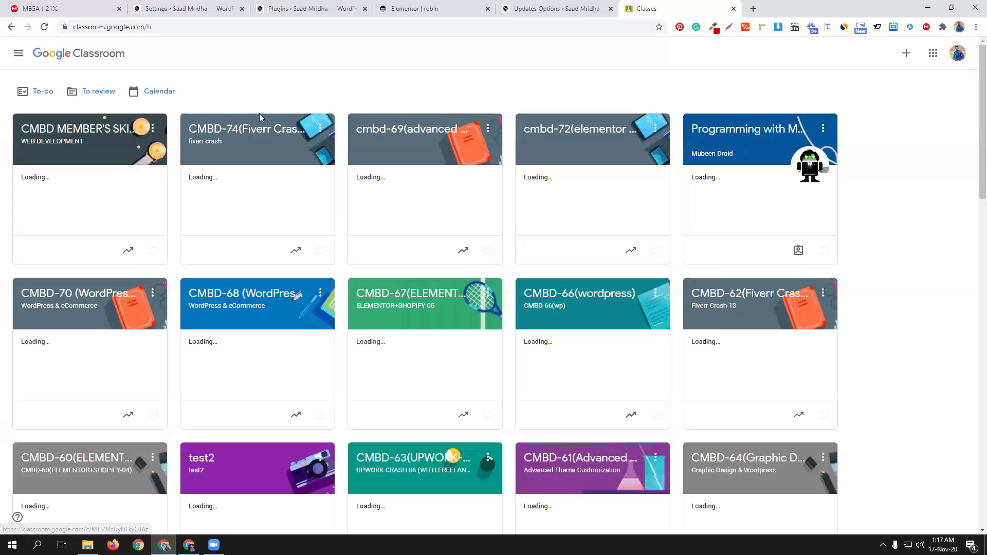
click(589, 130)
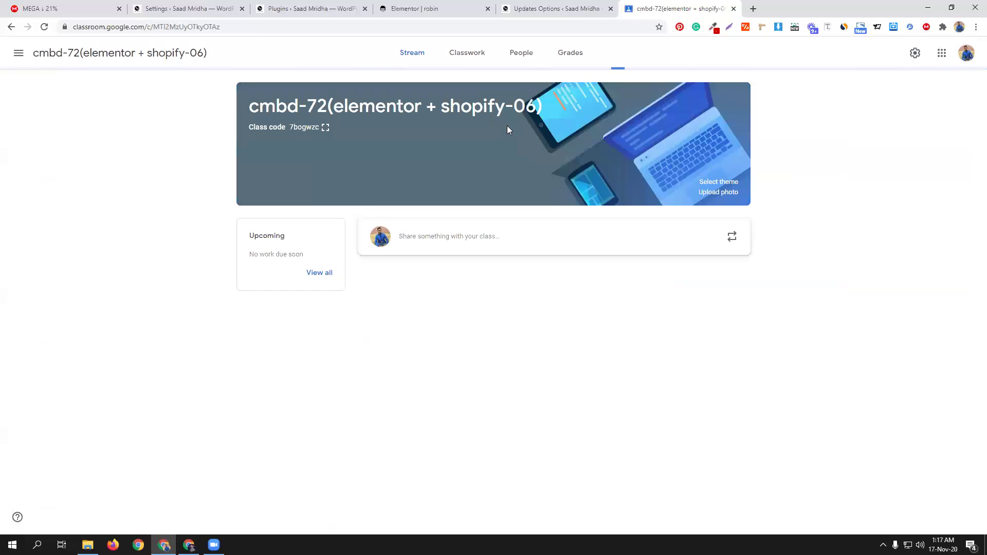
click(454, 60)
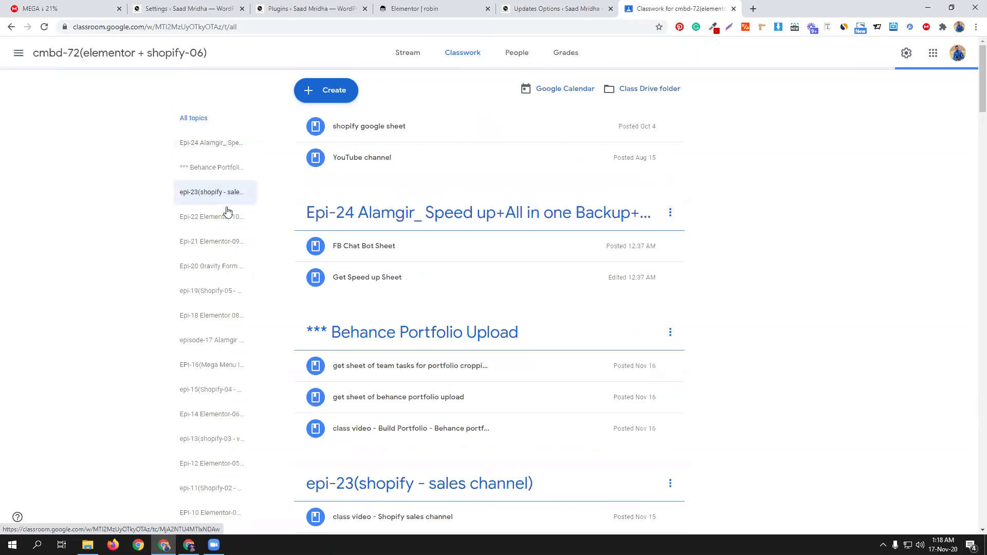
click(229, 269)
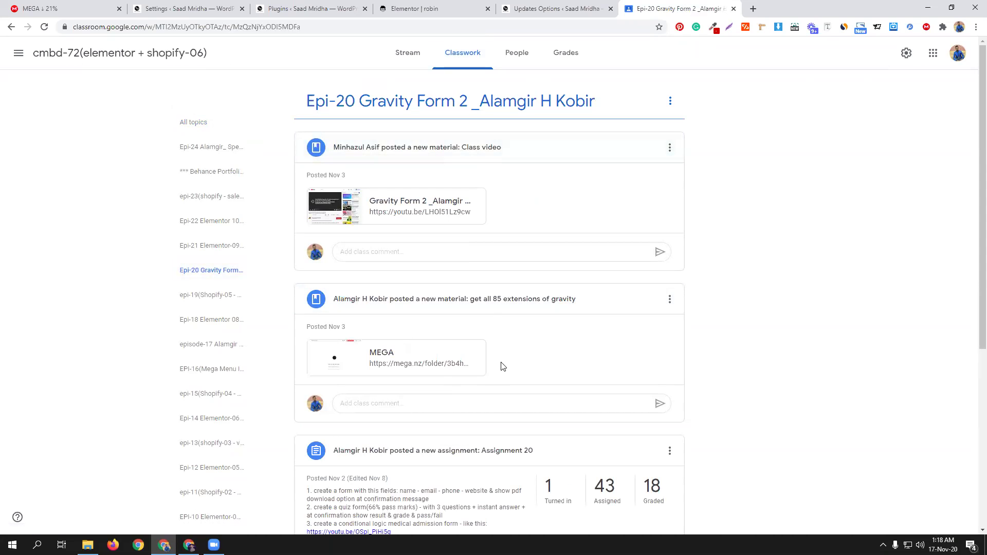
Step: Open Assignment 20's student work and view one student's submission graded 10/10
scroll(503, 365, down, 3)
click(609, 339)
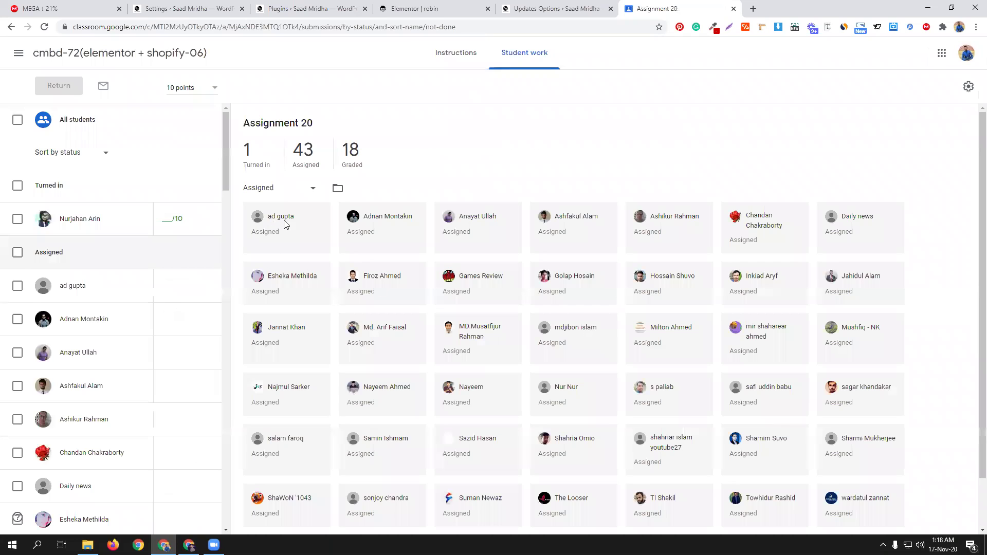
scroll(162, 337, down, 20)
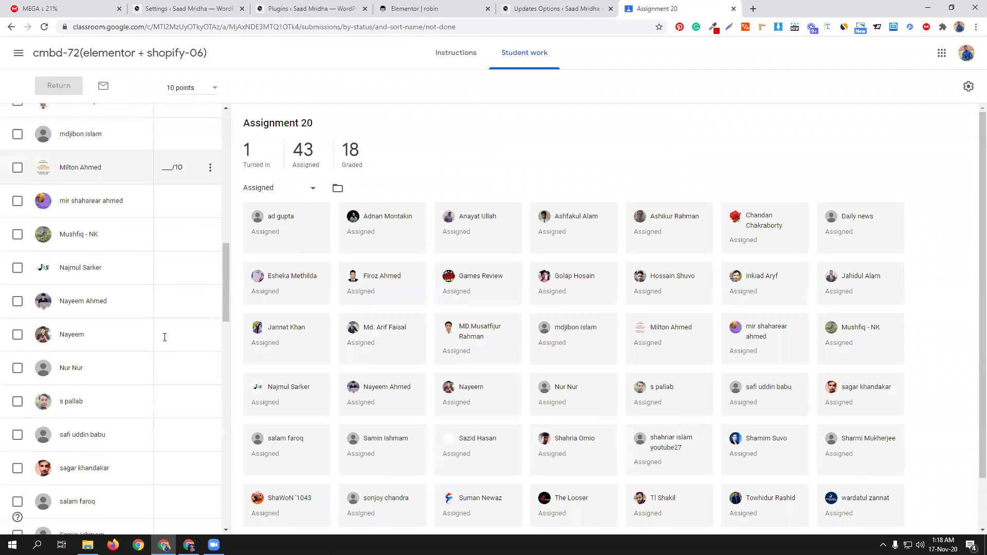
scroll(166, 343, up, 10)
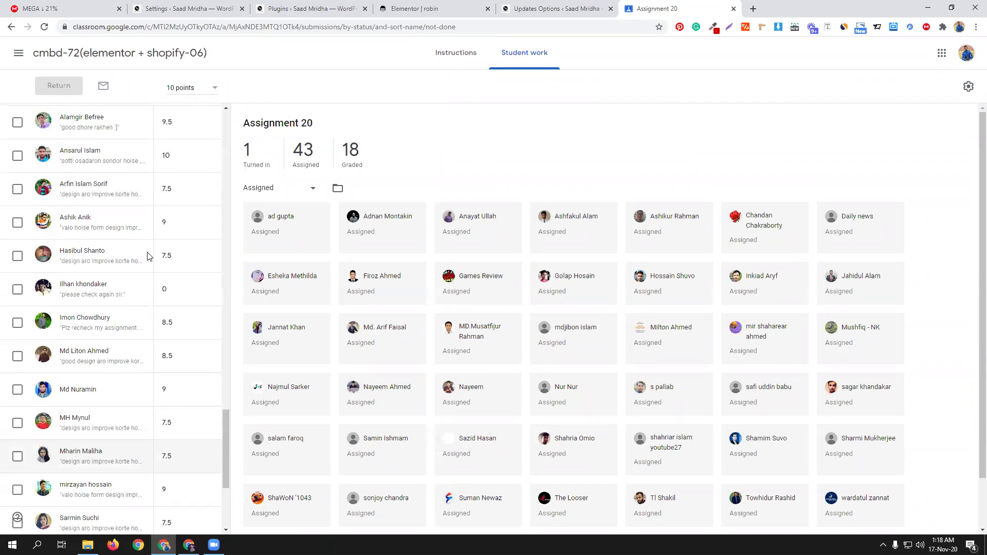
click(84, 154)
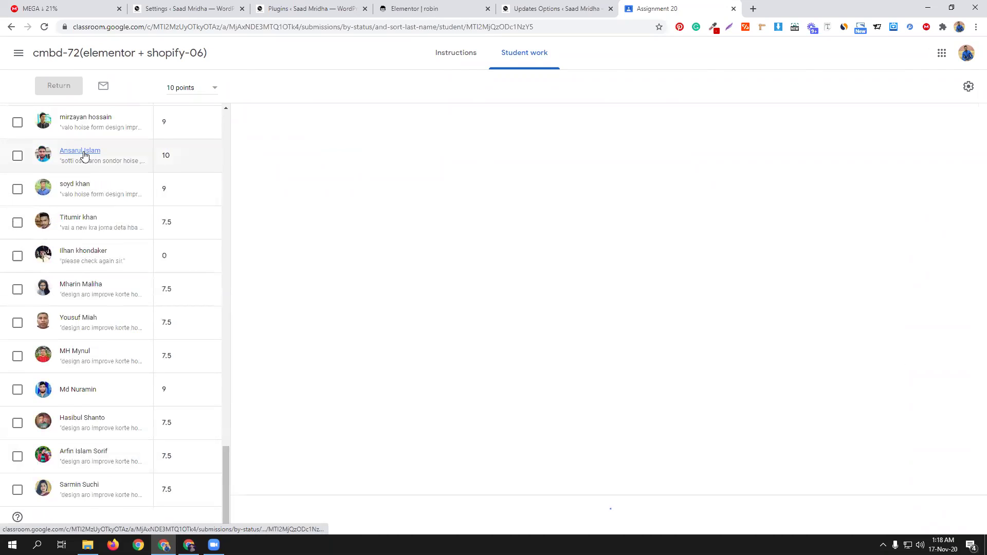
Step: Review the student's Gravity Form Class 2 site's PDF, Quiz and Medical Admission forms, then return to Assignment 20
click(382, 194)
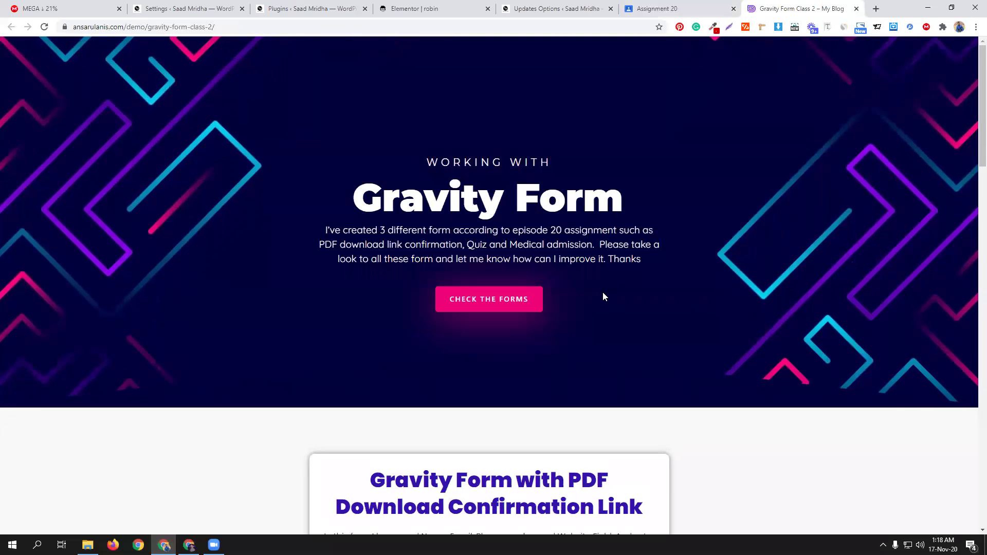
scroll(601, 288, down, 6)
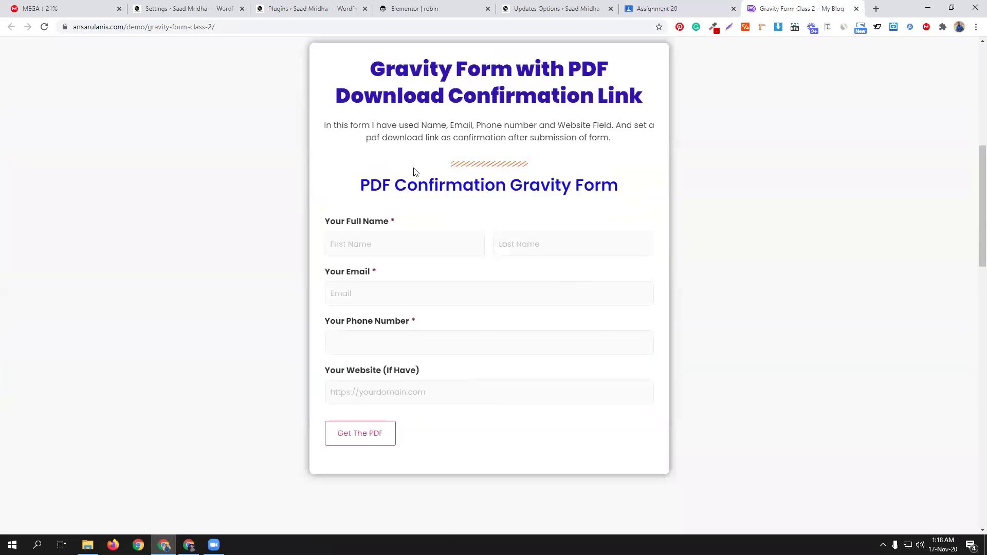
scroll(473, 294, down, 5)
scroll(491, 232, up, 8)
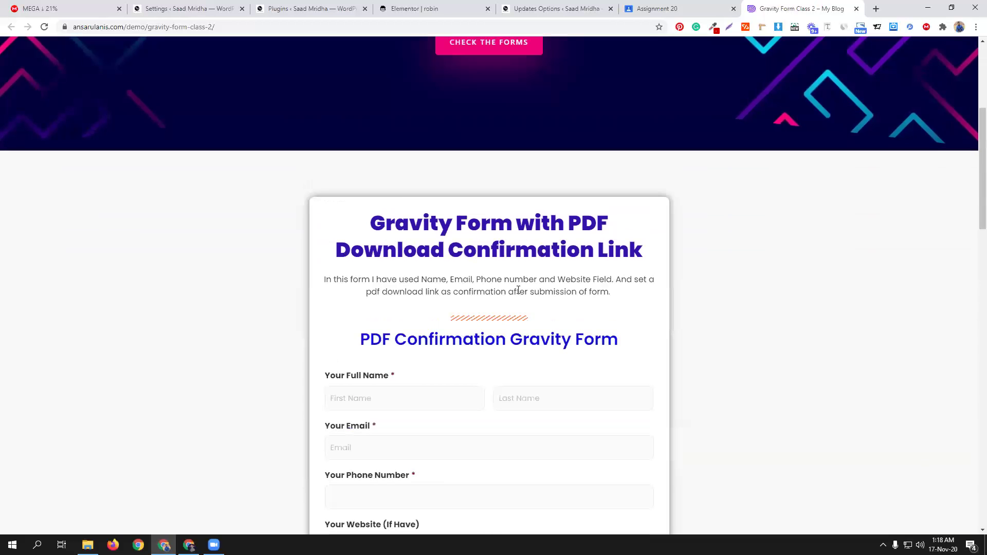
scroll(512, 286, down, 3)
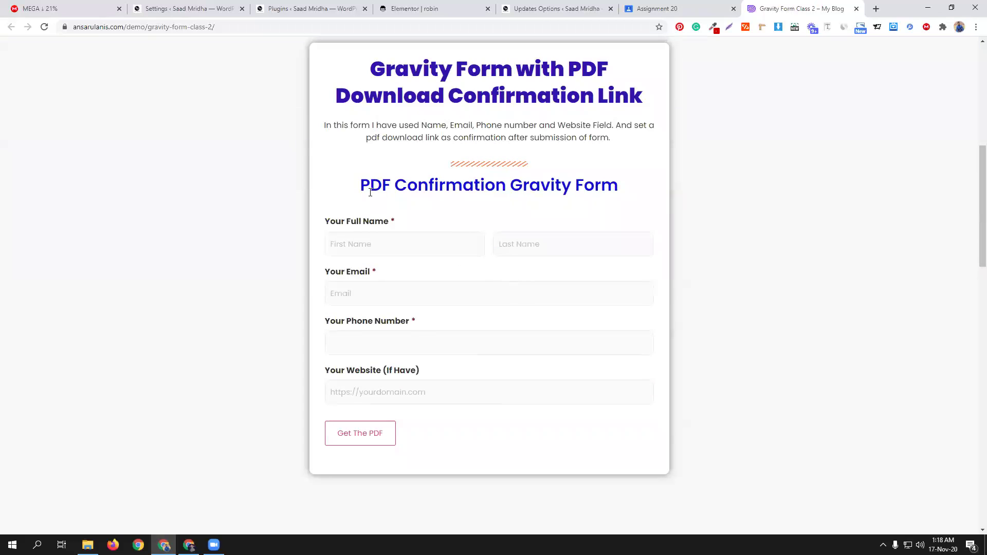
scroll(507, 306, down, 6)
scroll(509, 310, down, 3)
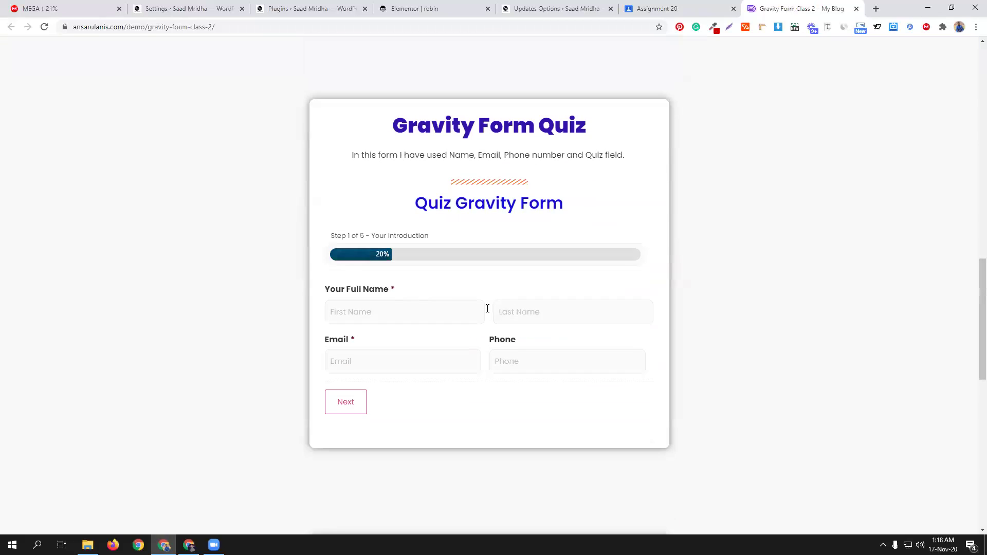
scroll(496, 337, down, 5)
scroll(540, 341, down, 3)
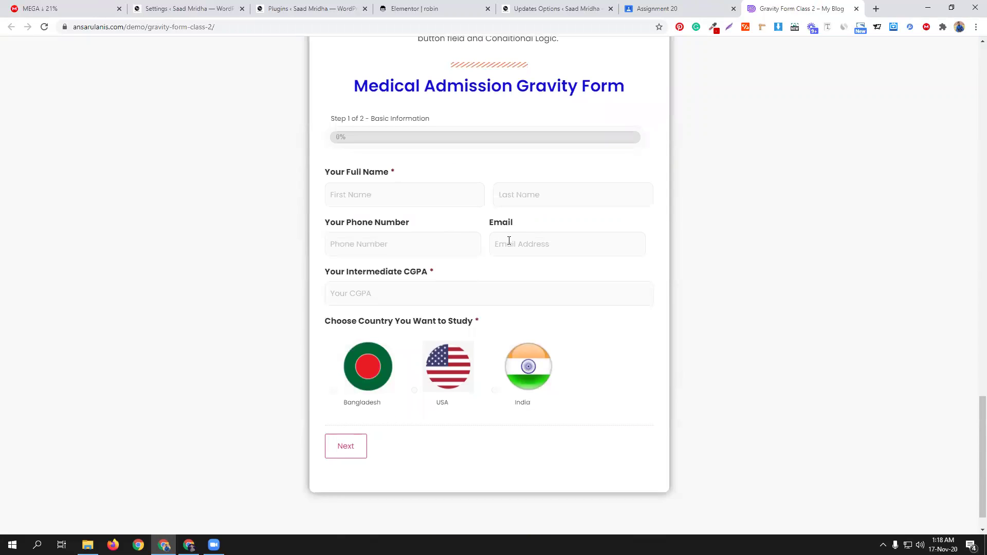
scroll(511, 252, down, 1)
scroll(579, 376, up, 20)
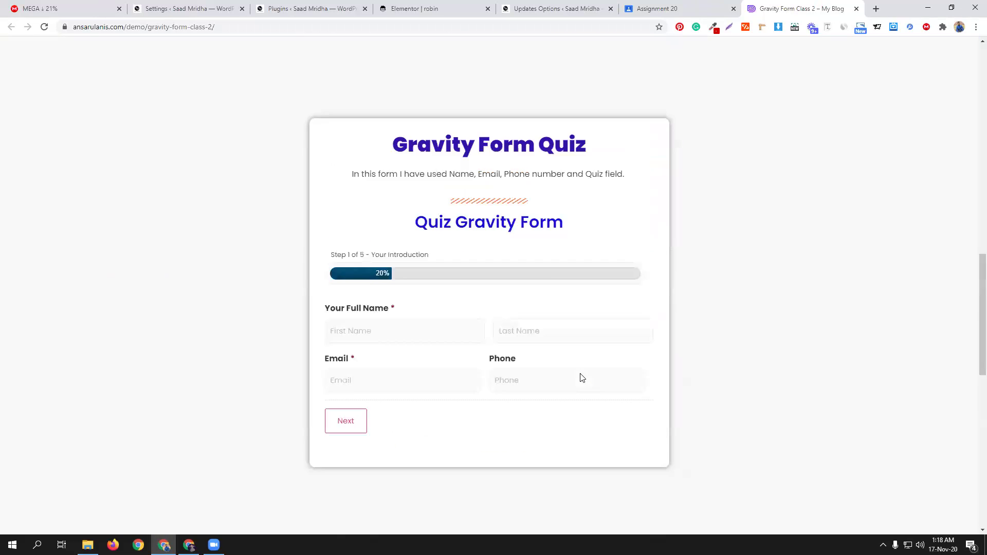
scroll(258, 242, up, 3)
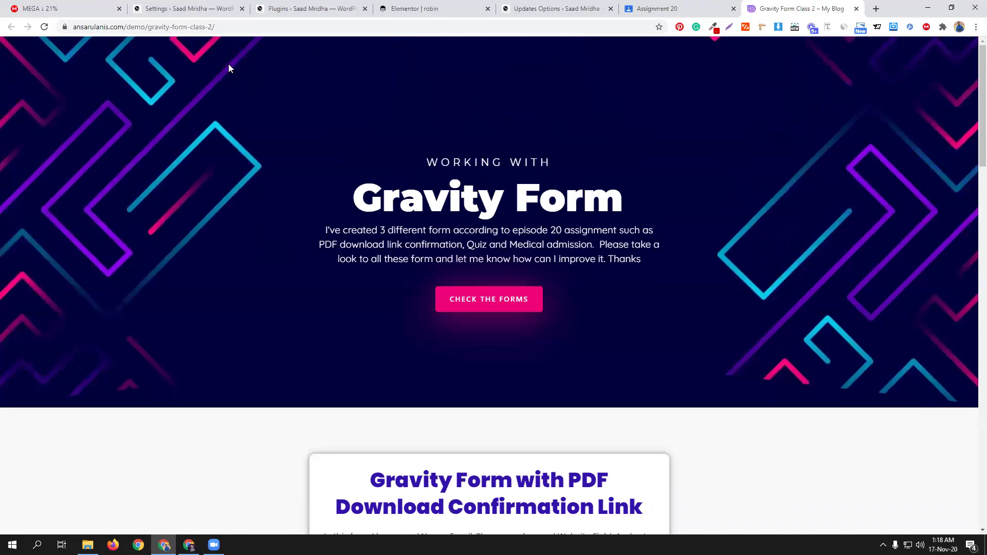
scroll(220, 289, down, 5)
scroll(220, 289, up, 7)
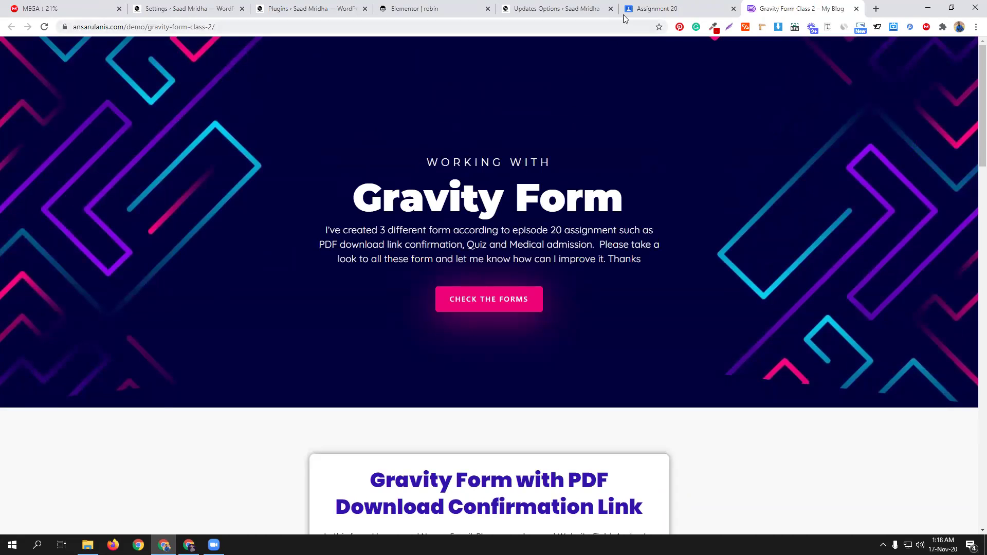
click(649, 9)
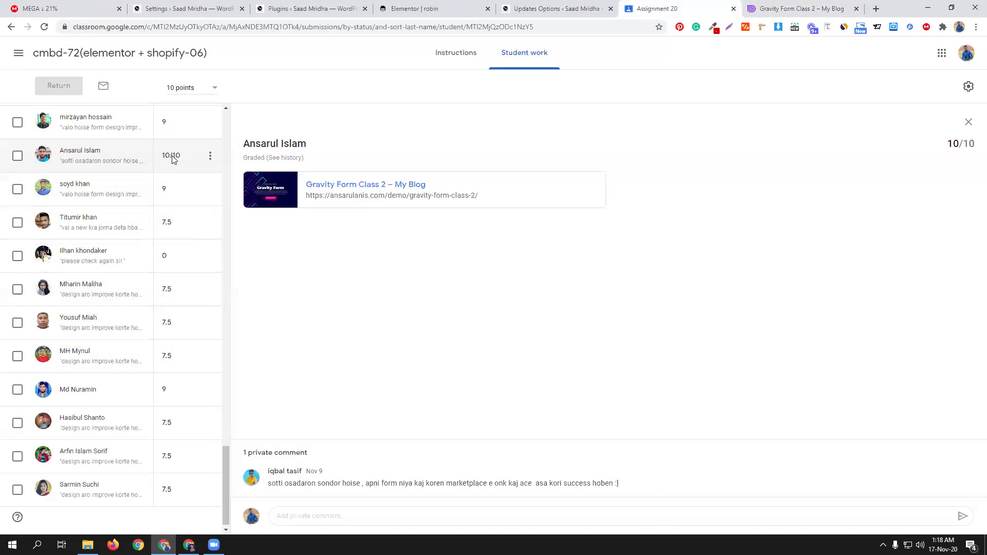
scroll(187, 318, down, 1)
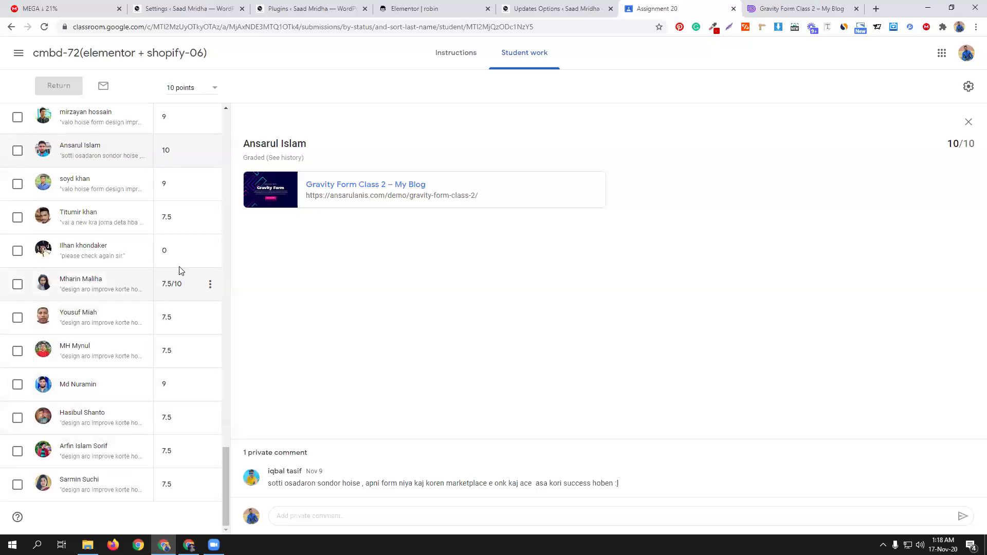
scroll(177, 260, up, 2)
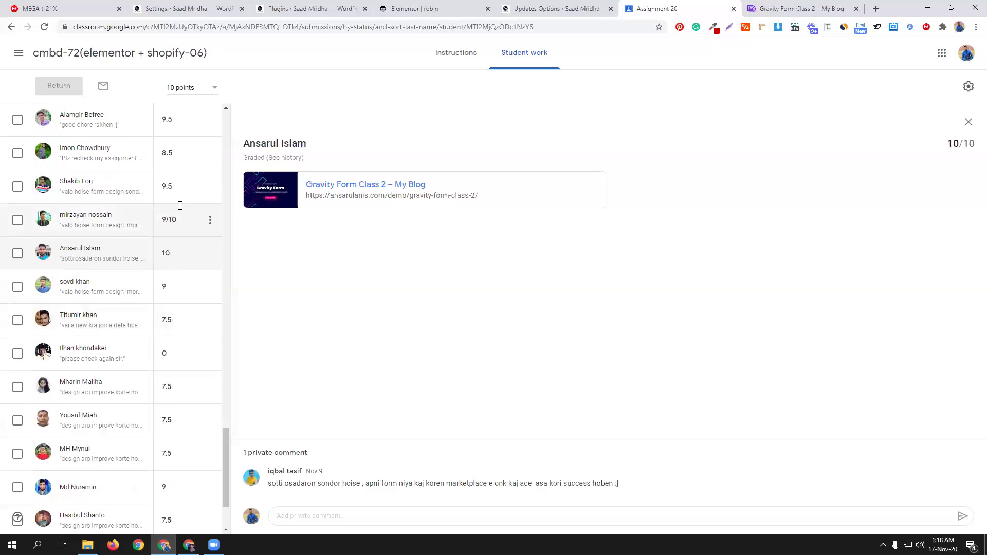
scroll(177, 193, up, 4)
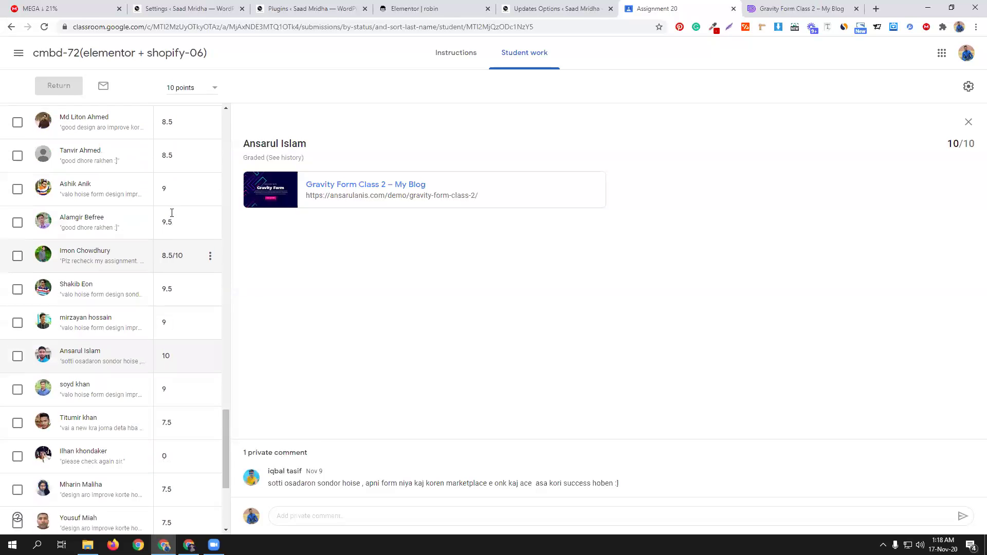
scroll(167, 360, down, 5)
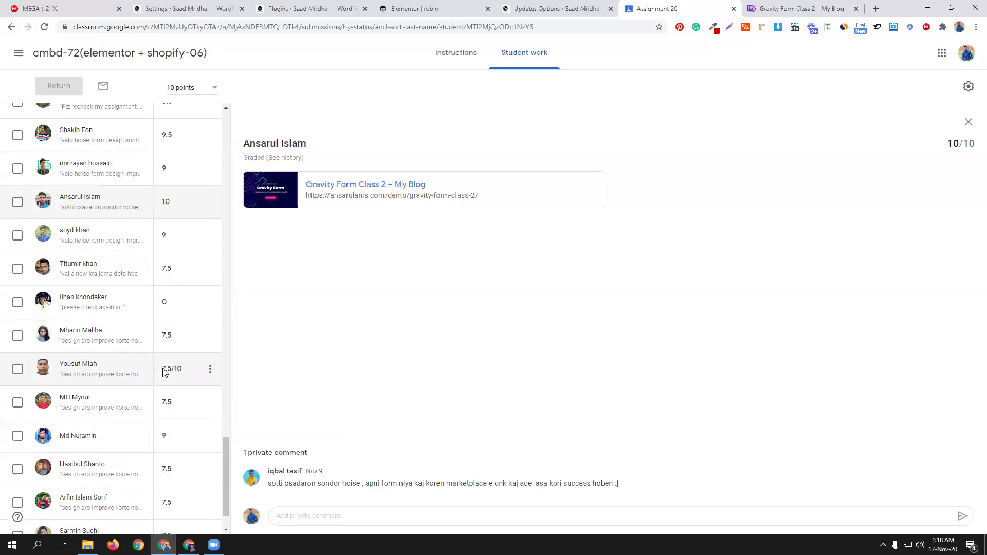
click(780, 5)
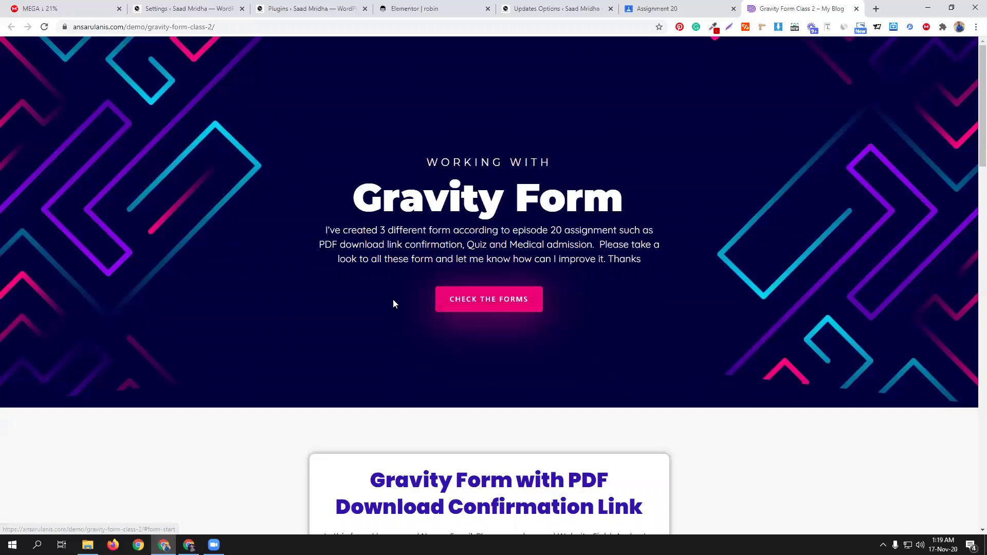
scroll(485, 273, down, 9)
scroll(506, 345, down, 1)
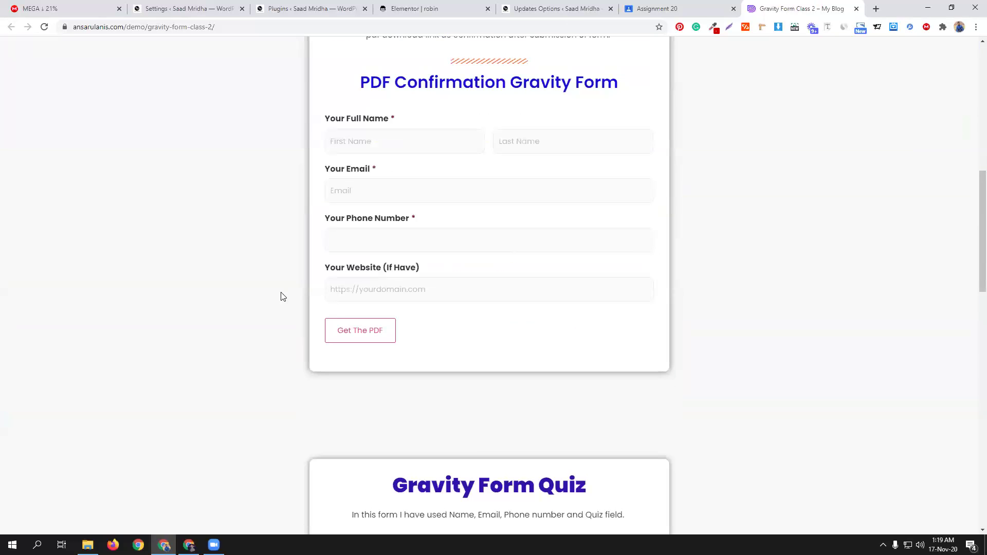
scroll(434, 381, up, 5)
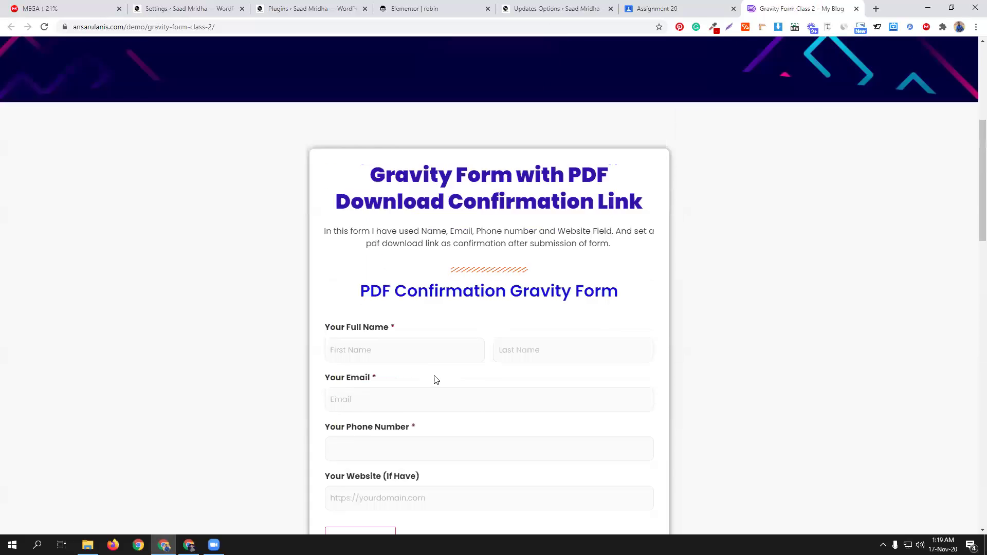
scroll(434, 379, up, 3)
scroll(434, 381, up, 1)
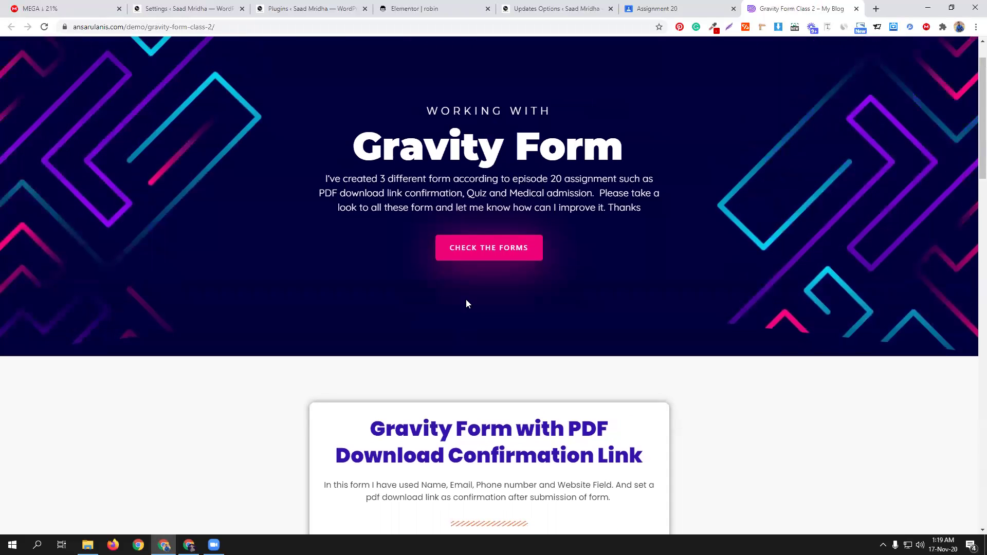
click(482, 255)
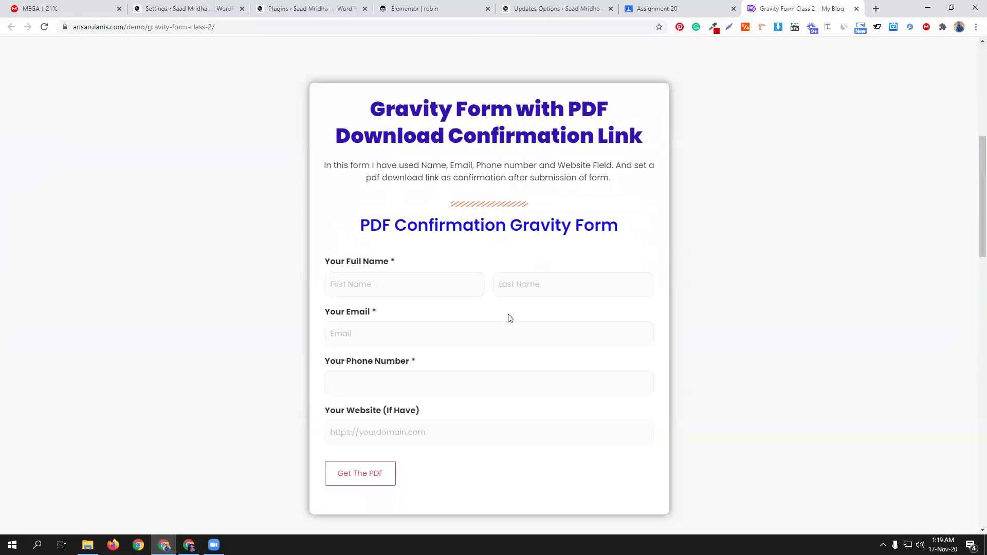
scroll(507, 308, up, 5)
click(493, 236)
scroll(515, 306, down, 10)
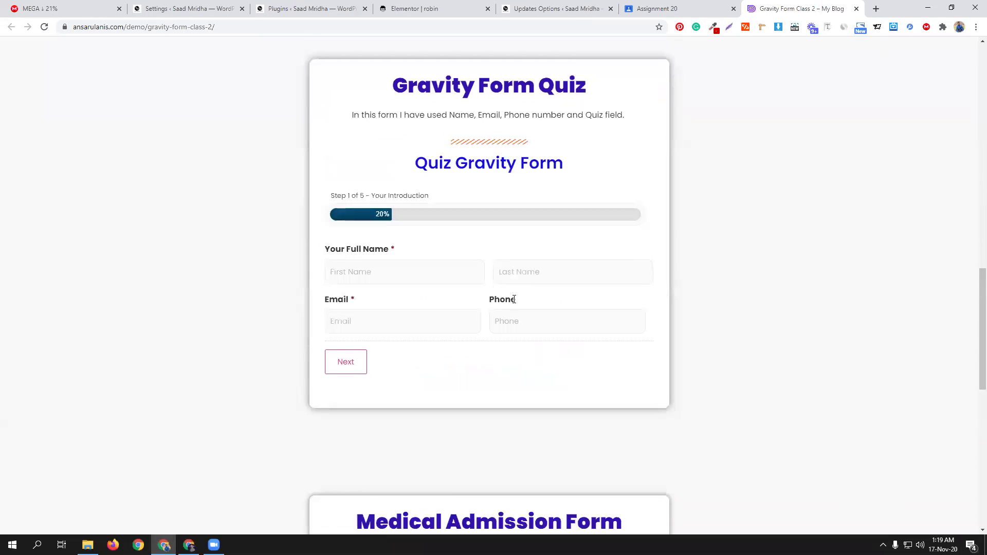
scroll(504, 310, down, 10)
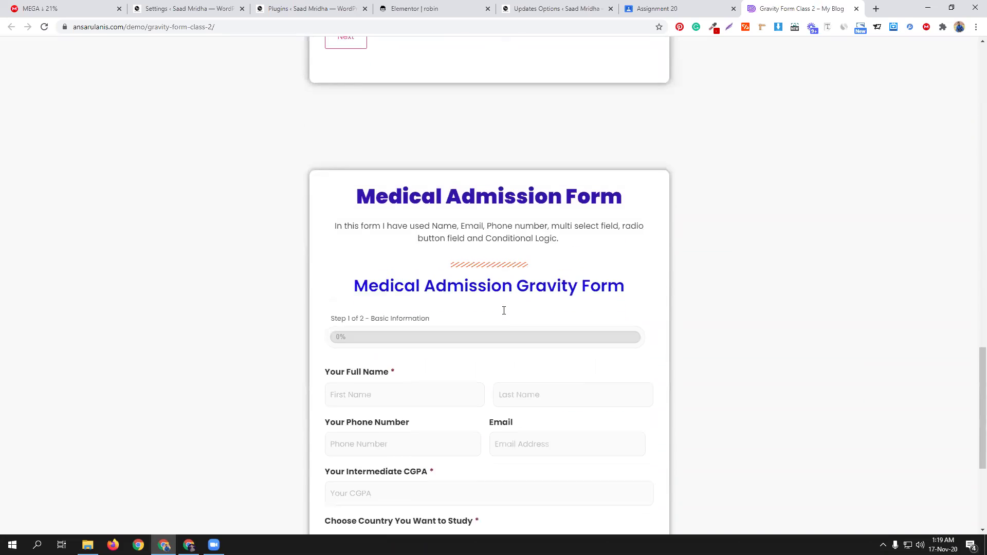
scroll(512, 329, up, 6)
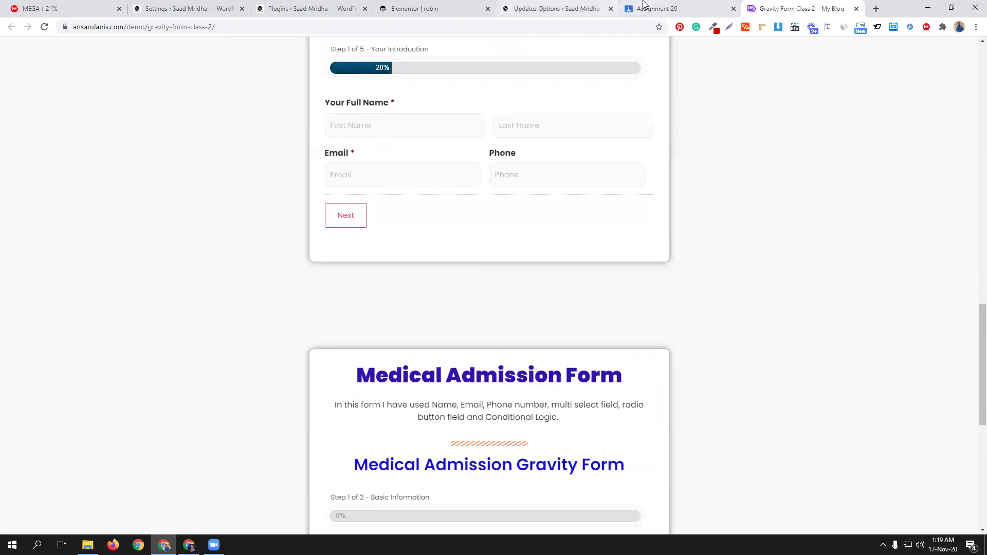
click(643, 9)
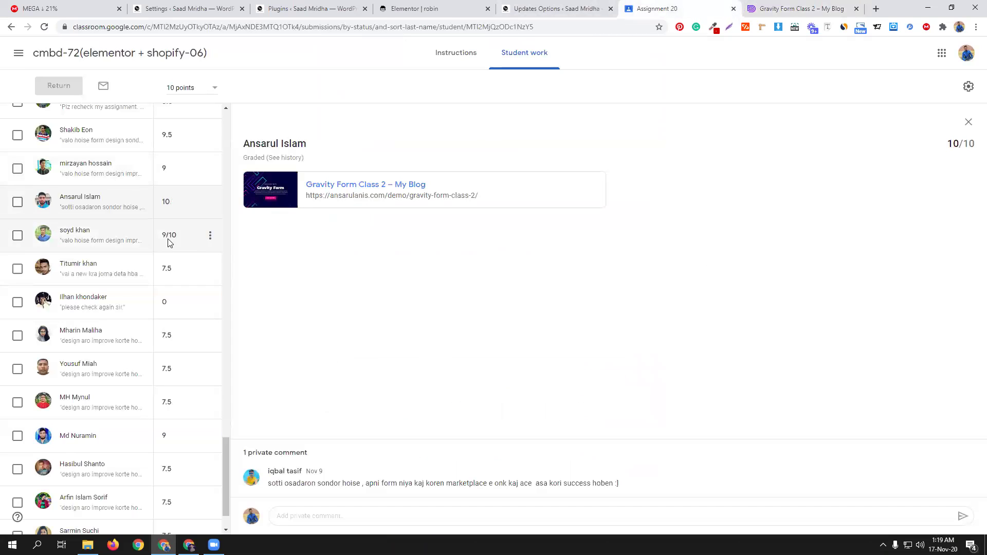
Step: Open the next student's 9/10 submission and its My WordPress Blog link in a new tab
click(83, 234)
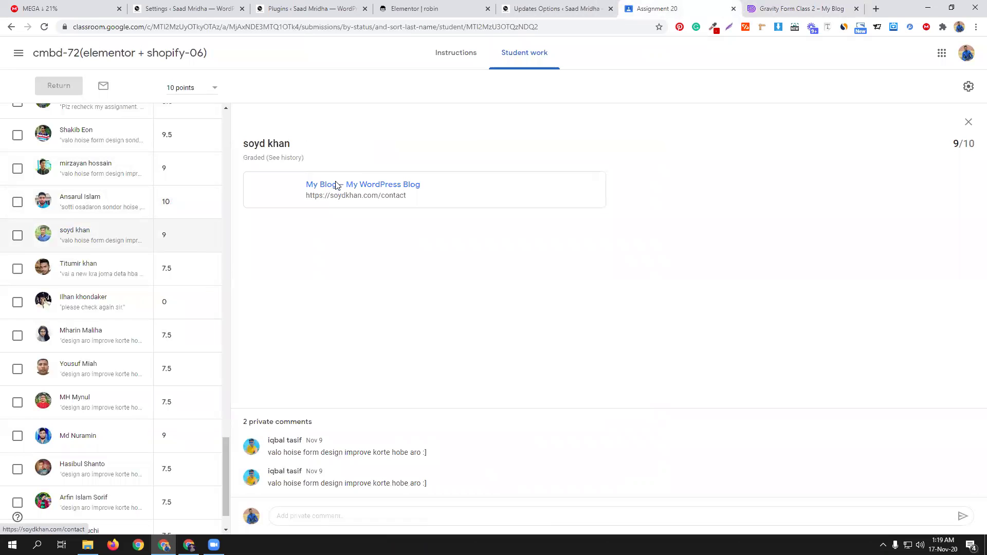
click(323, 186)
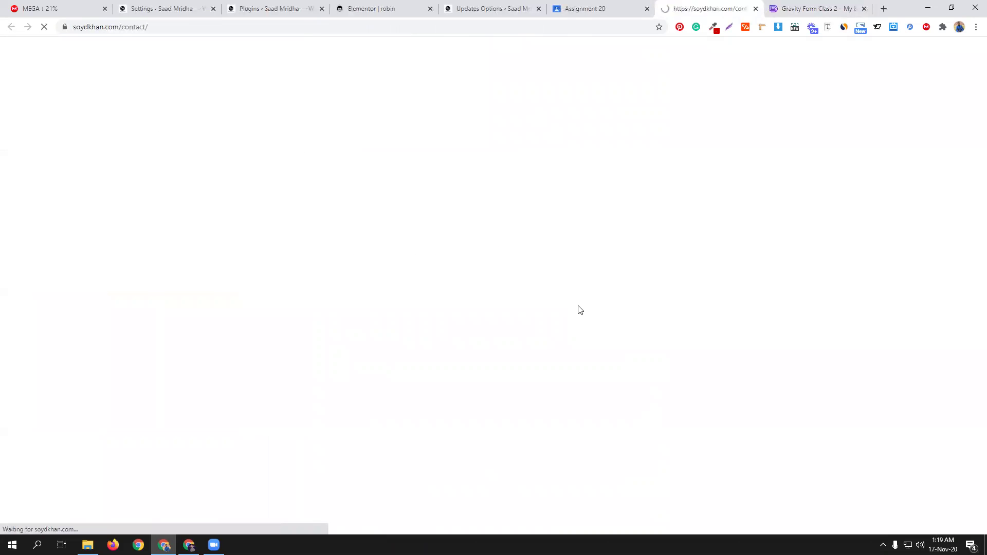
Step: Revisit the first student's Gravity Form Class 2 page and scroll through its forms
click(792, 8)
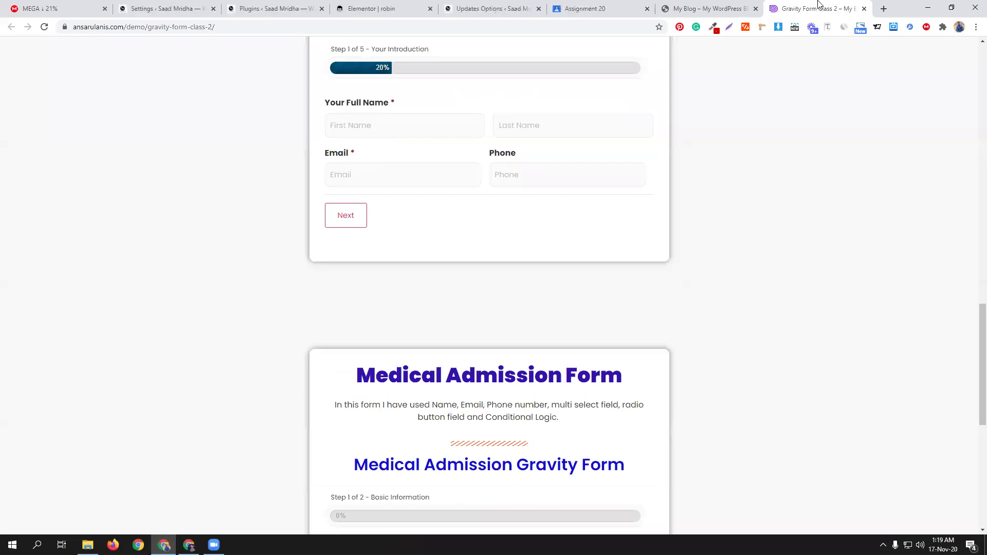
scroll(514, 263, up, 4)
scroll(486, 260, down, 6)
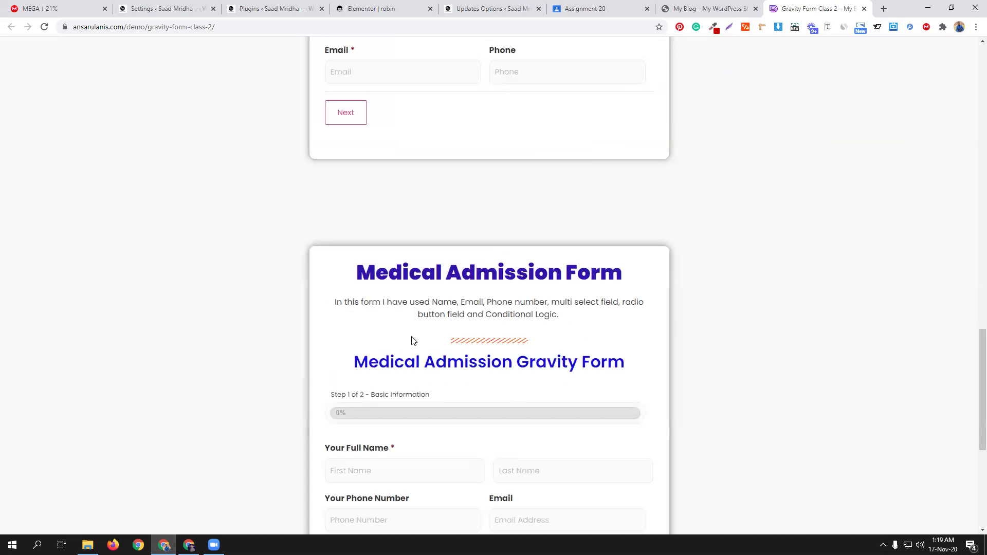
scroll(560, 393, up, 15)
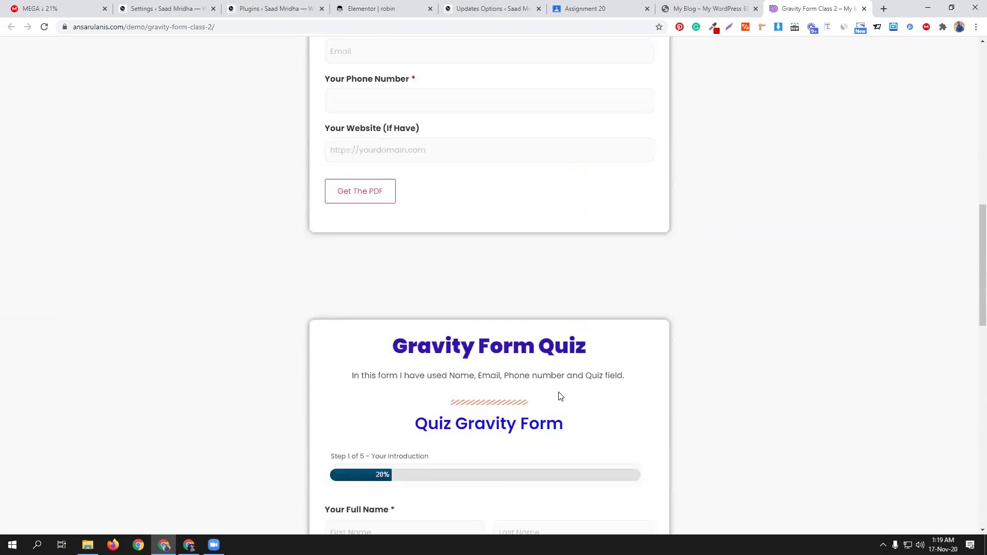
scroll(560, 396, up, 5)
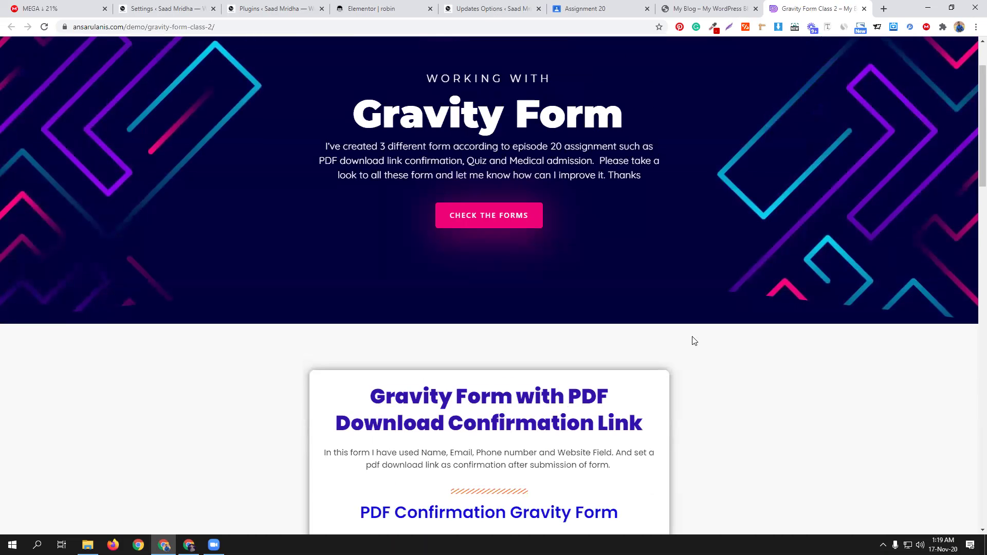
Step: Review the second student's My Blog contact page with its multi-step, quiz and medical admission forms
click(735, 4)
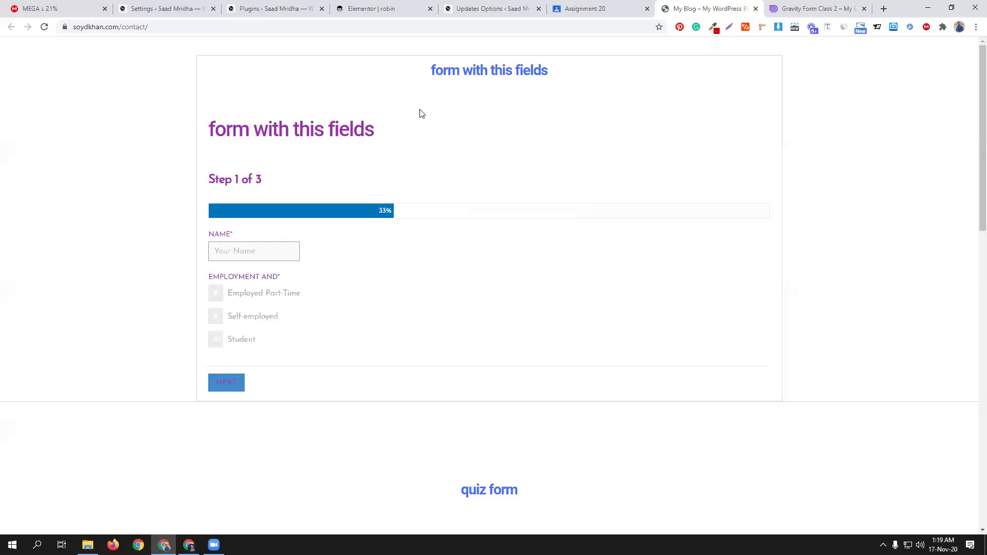
scroll(483, 201, down, 4)
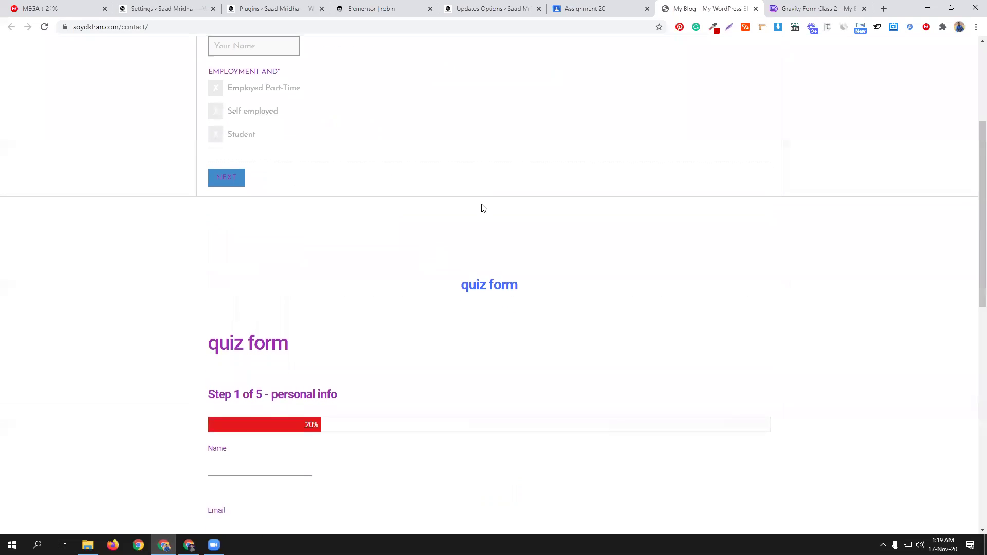
scroll(529, 330, down, 6)
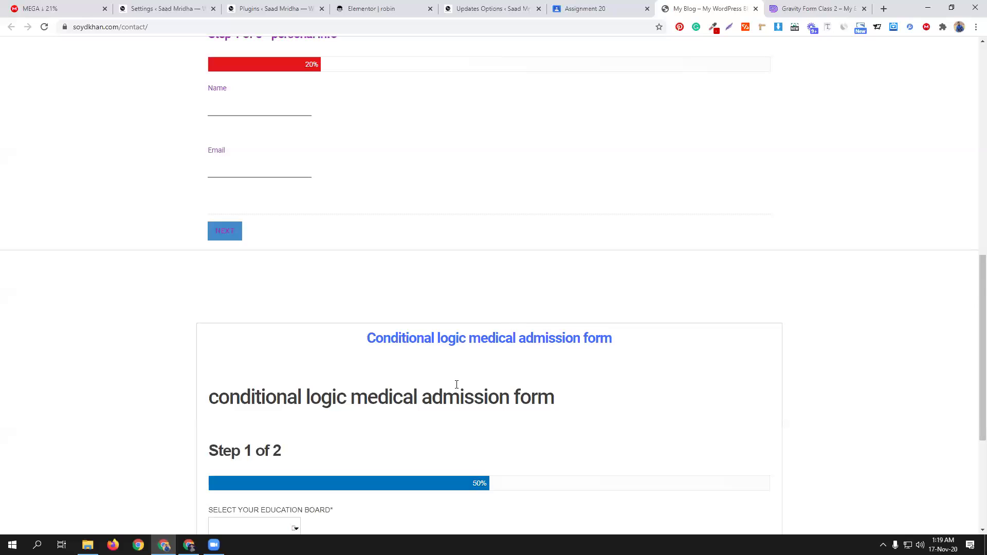
scroll(456, 390, down, 4)
scroll(555, 303, up, 13)
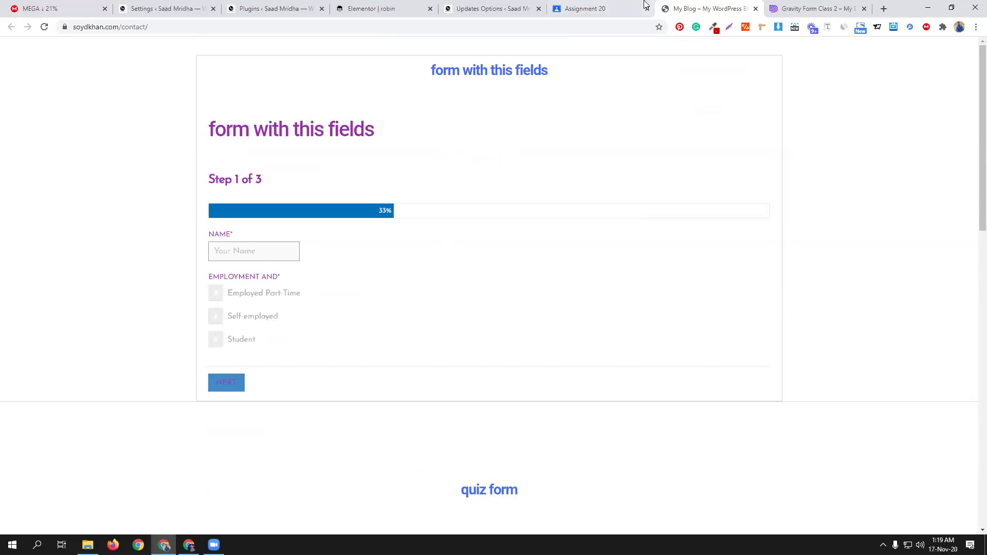
click(606, 8)
click(720, 8)
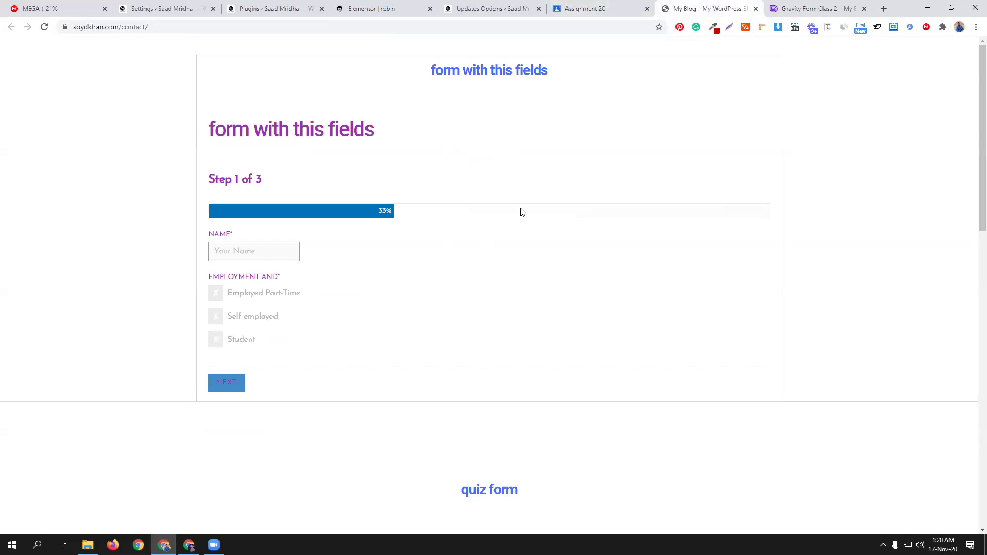